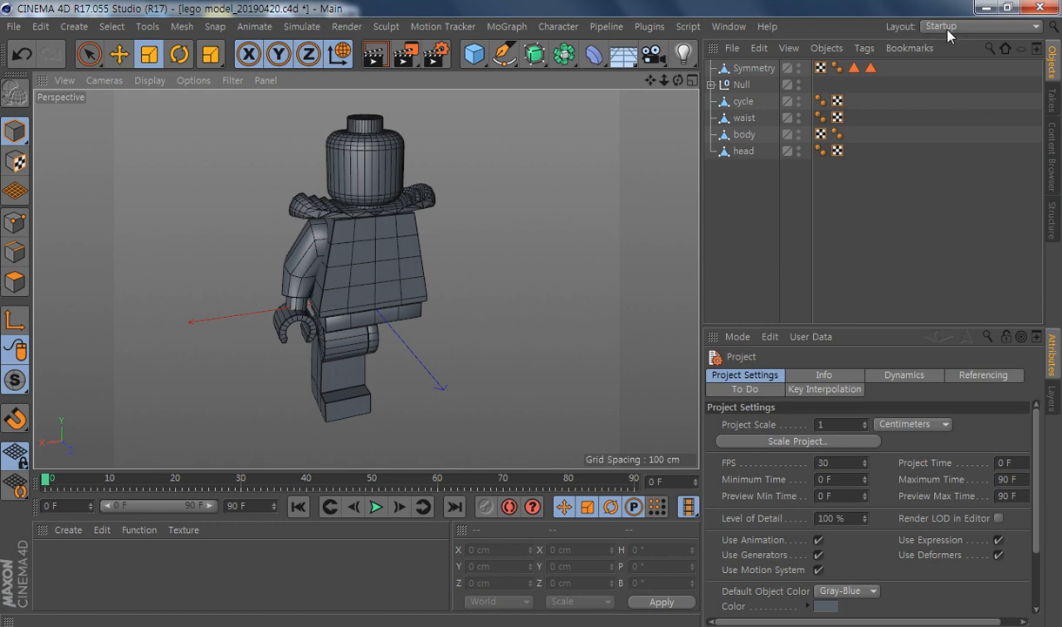
Step: Switch to the BP UV Edit layout and start the BodyPaint 3D Setup Wizard
left_click(907, 26)
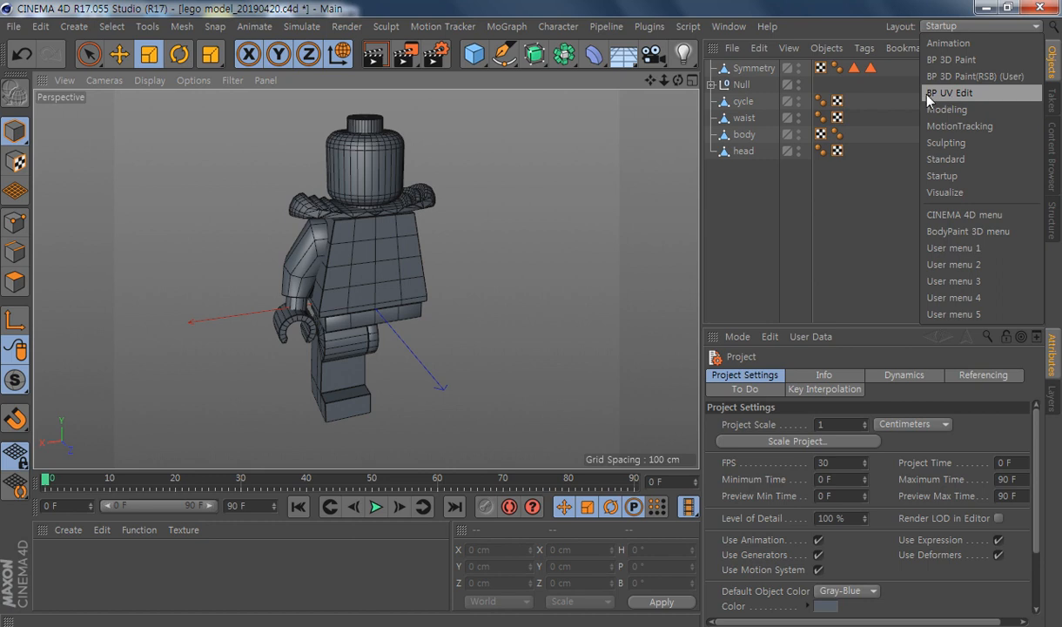
left_click(930, 99)
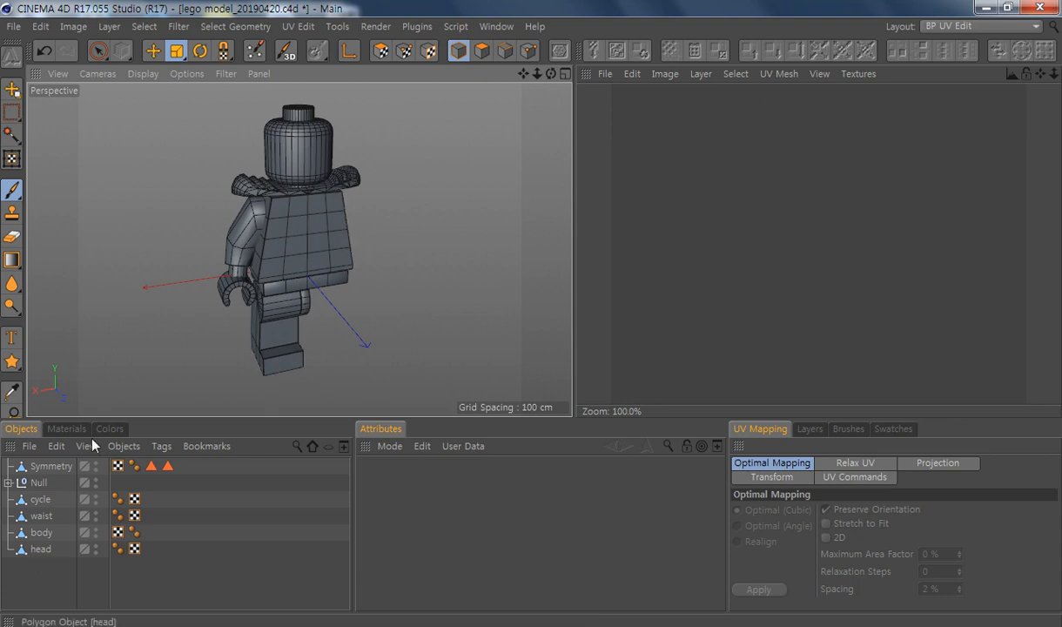
left_click(254, 51)
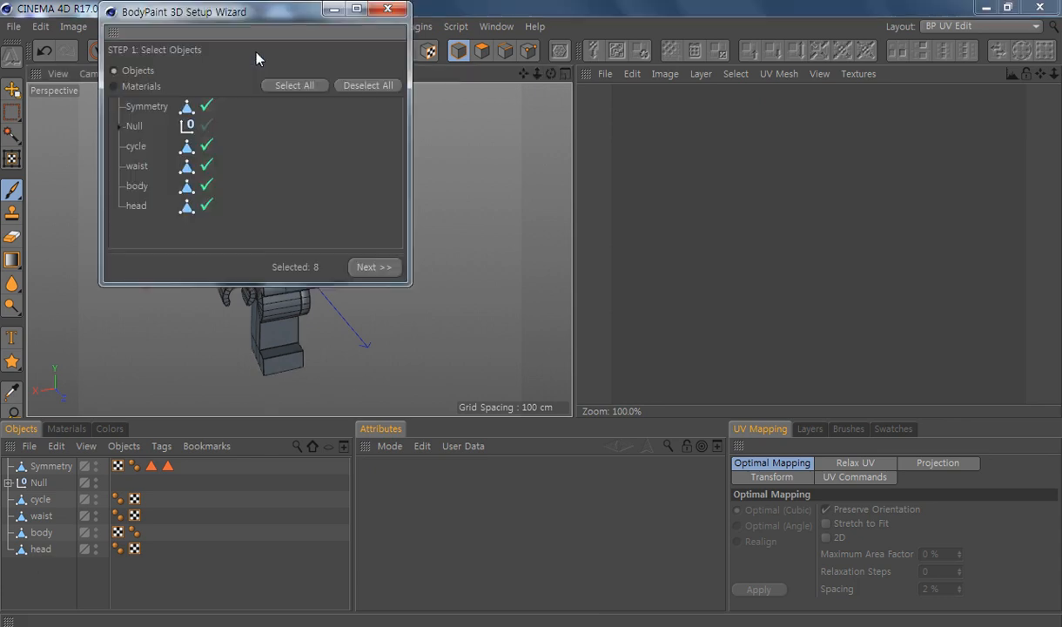
left_click_drag(285, 14, 379, 115)
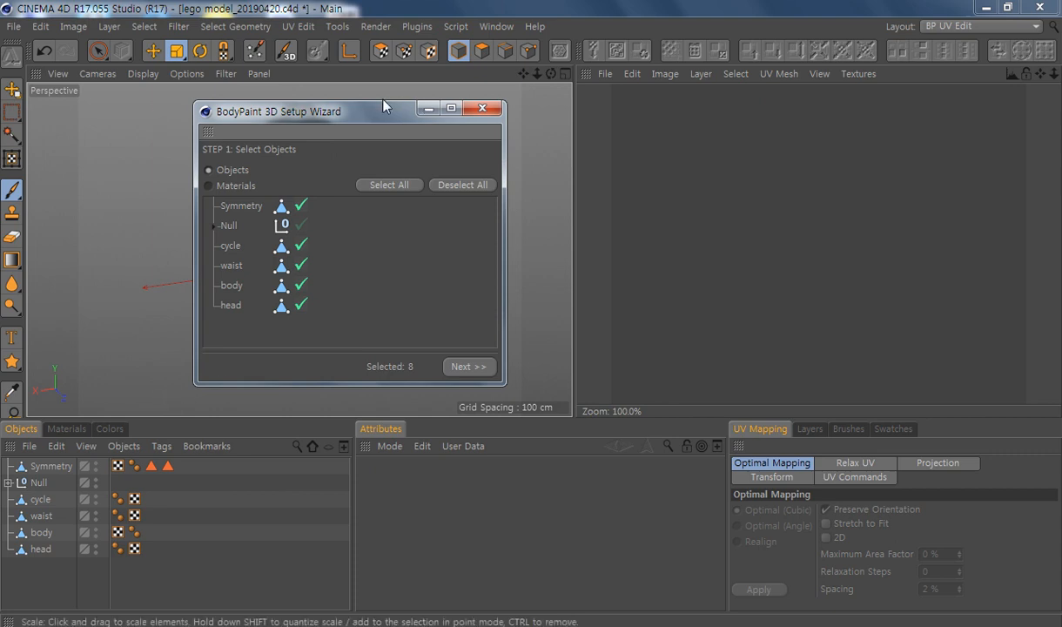
Step: Exclude the Symmetry object from the wizard's object selection, keep all other parts included, and continue to the UV setup
left_click(213, 225)
scroll(338, 285, "down", 1)
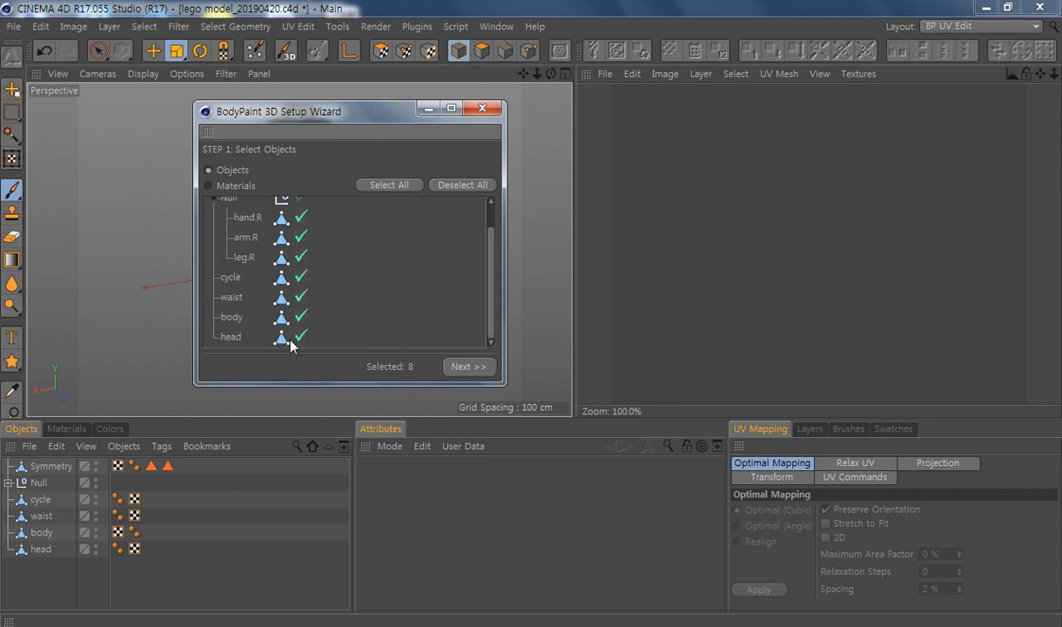
scroll(285, 259, "up", 1)
left_click(301, 206)
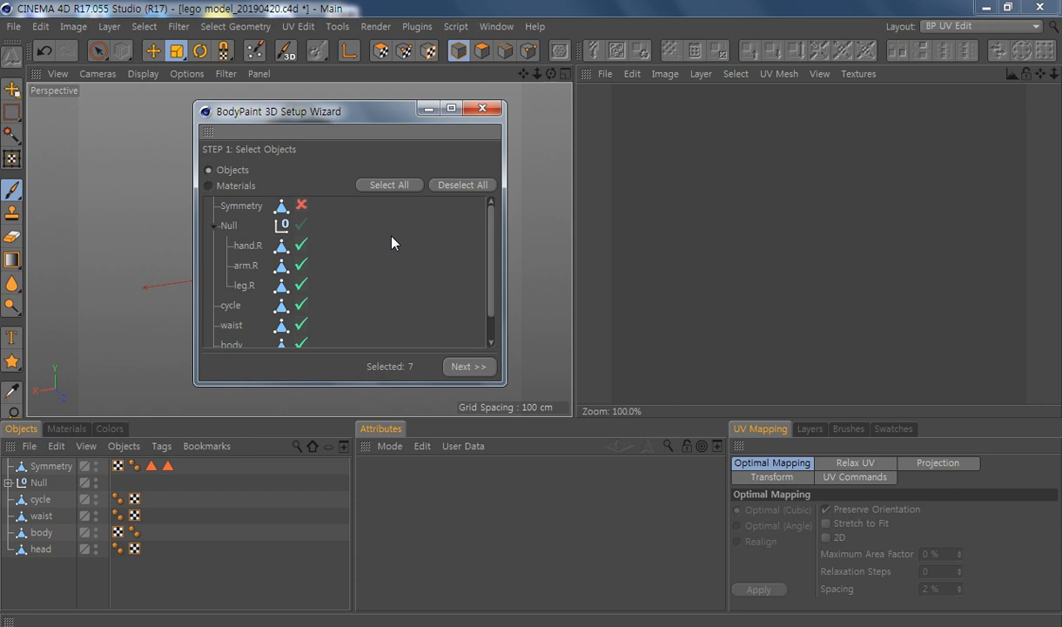
scroll(311, 335, "down", 1)
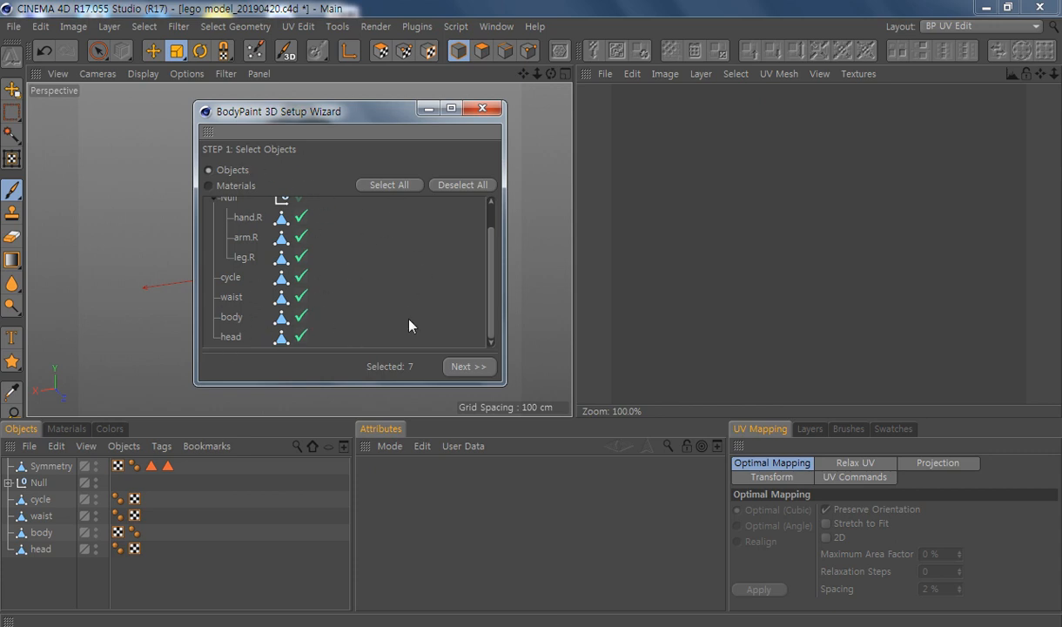
left_click(463, 366)
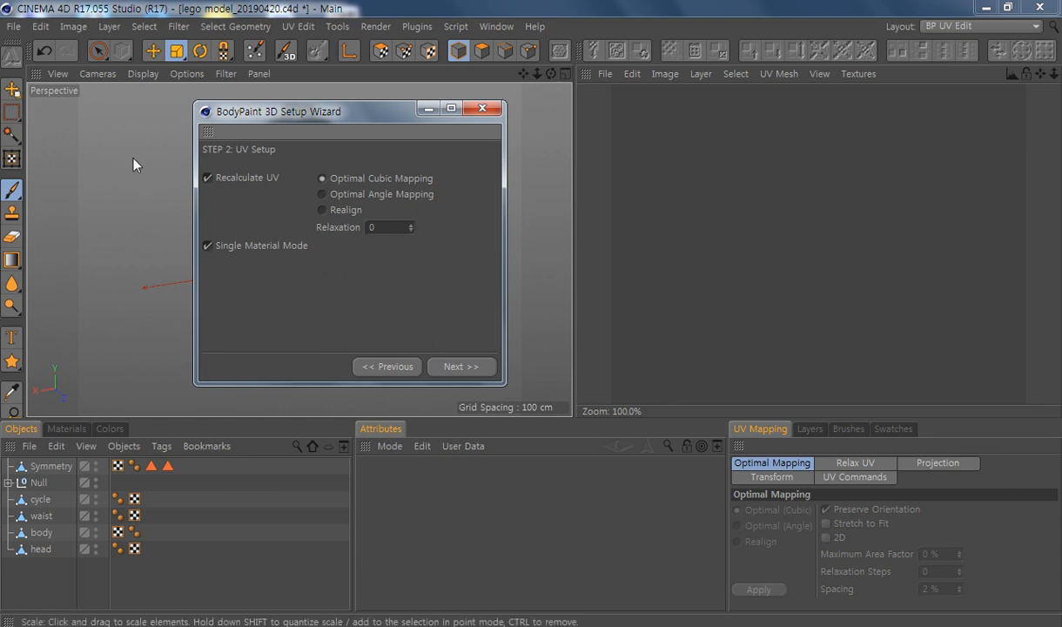
Step: Keep the Optimal Cubic Mapping setup, set the minimum and maximum texture size to 3000, and finish the wizard
left_click(466, 367)
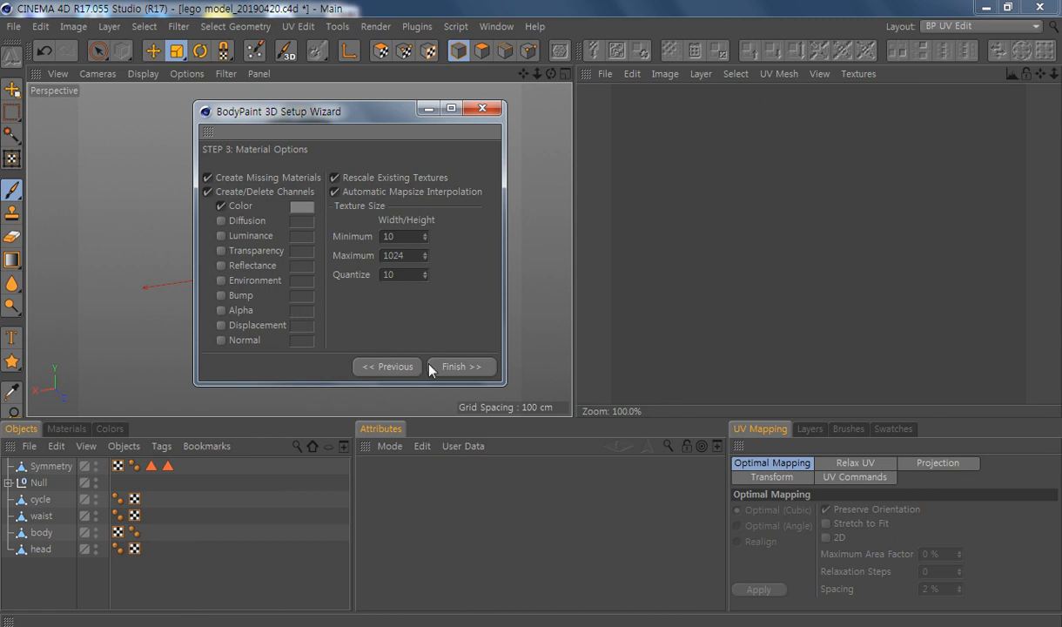
left_click_drag(378, 121, 654, 126)
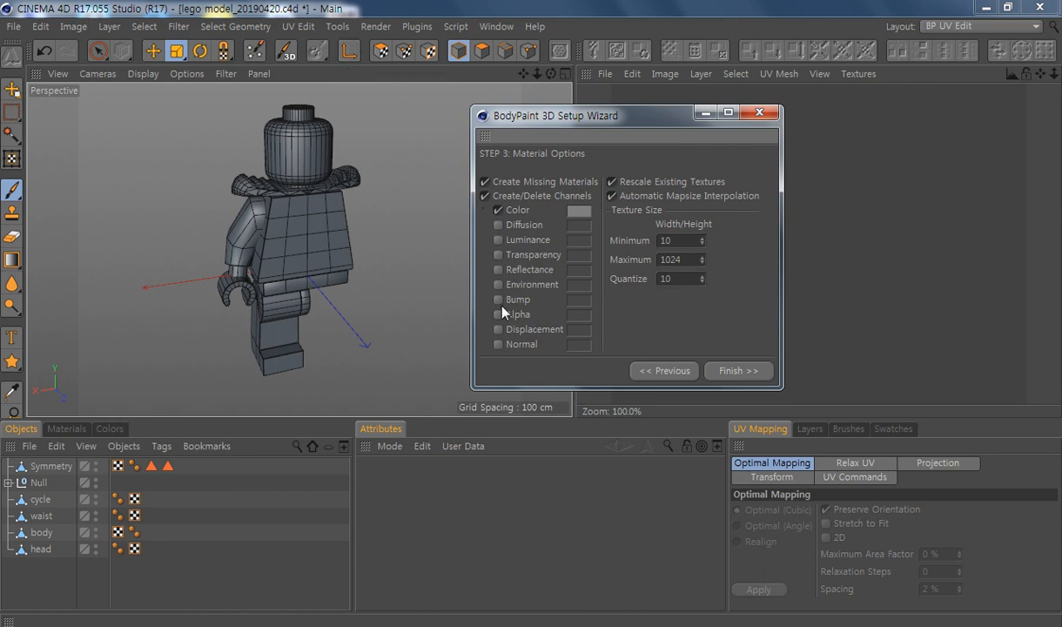
left_click_drag(660, 139, 541, 127)
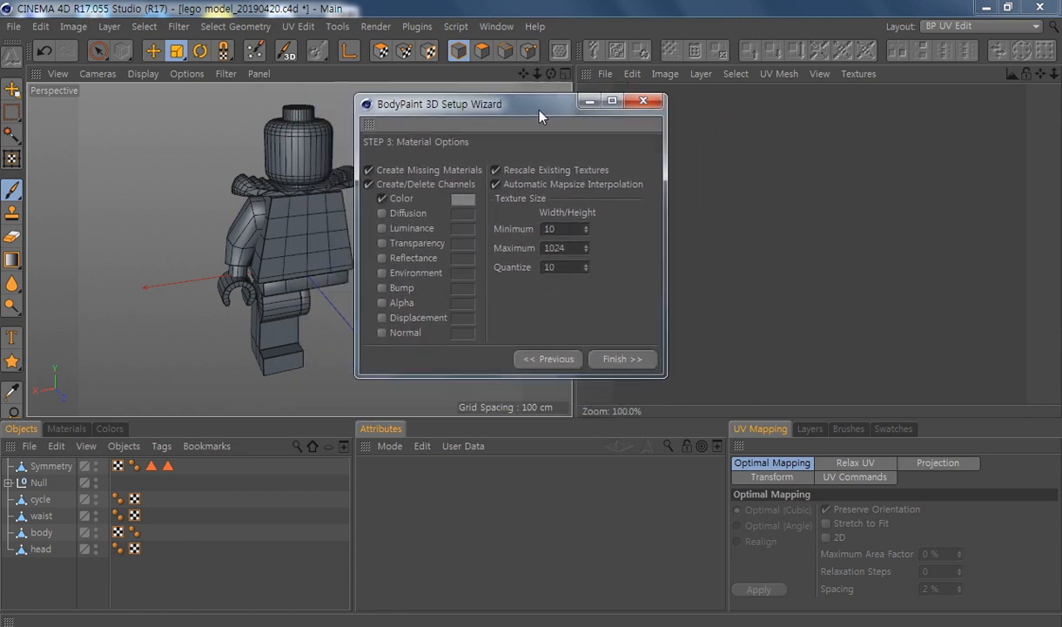
type("3000")
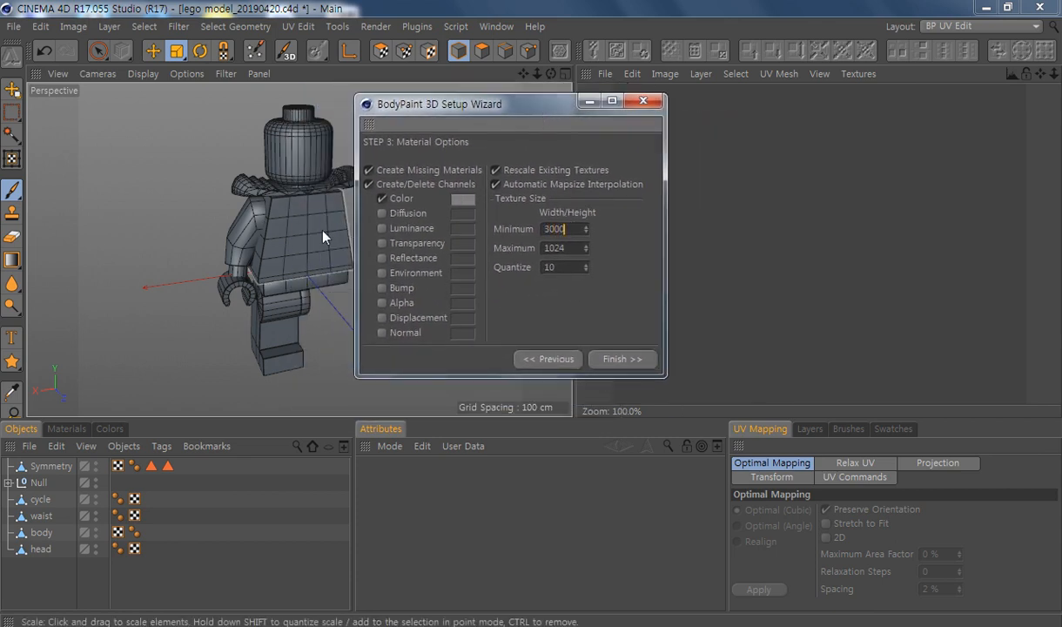
key("Tab")
type("3000")
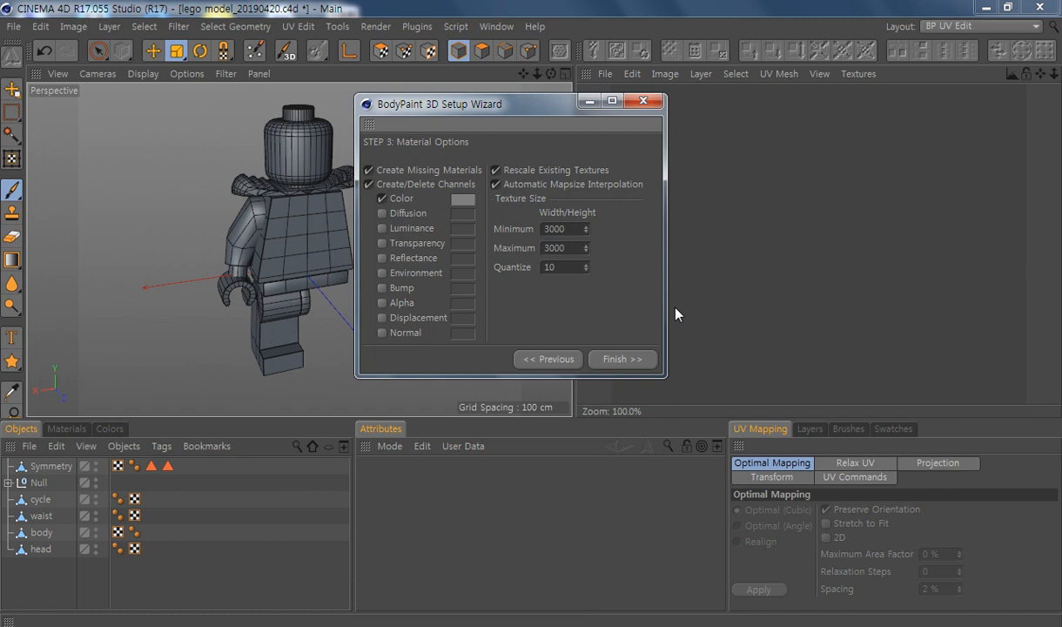
left_click(618, 358)
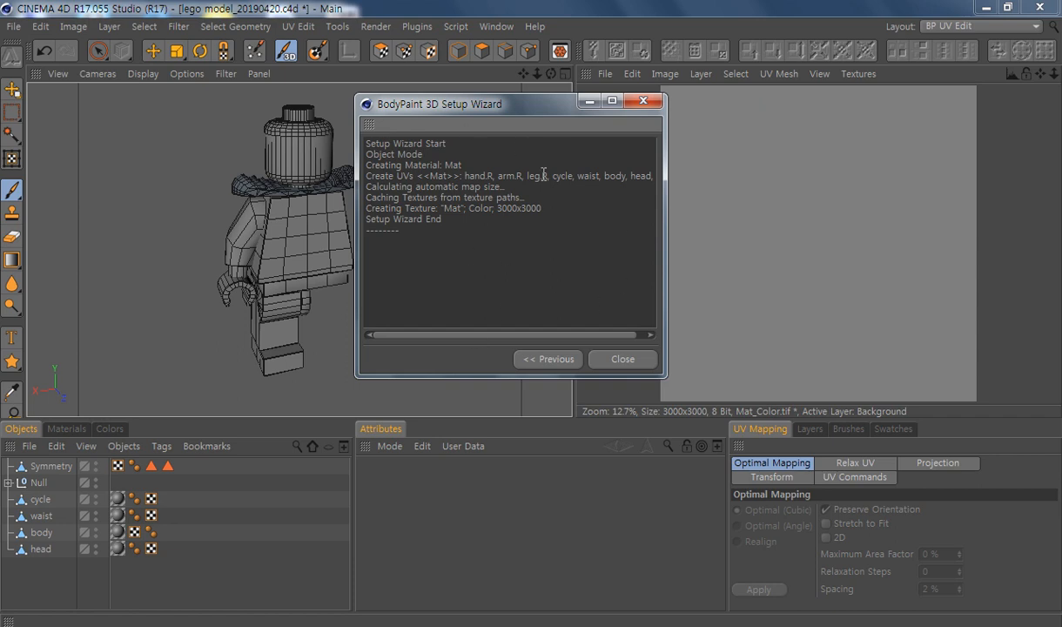
left_click(623, 366)
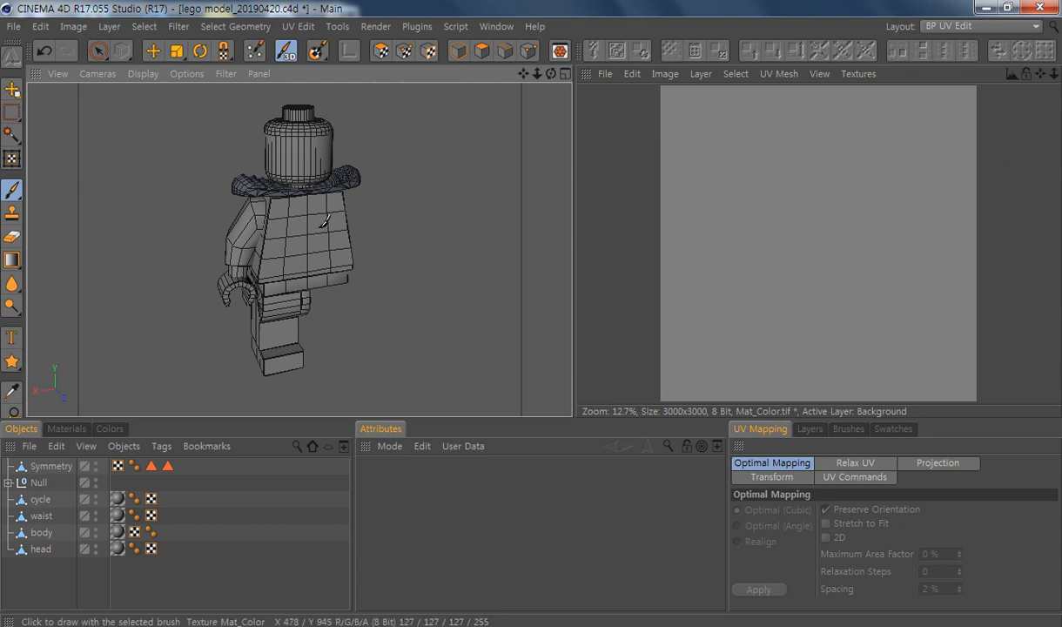
Step: Paint test scribbles on the figure's torso and head in the 3D view, and undo both strokes
left_click(285, 52)
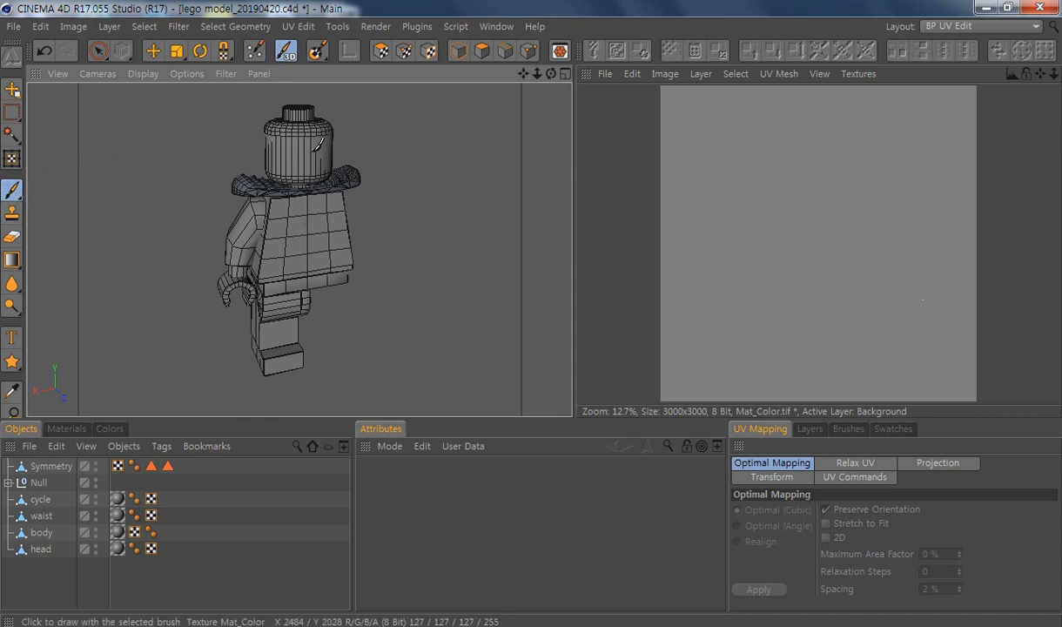
mouse_move(323, 206)
left_mouse_down()
mouse_move(301, 260)
mouse_move(315, 209)
mouse_move(333, 235)
mouse_move(277, 228)
mouse_move(304, 232)
mouse_move(295, 237)
mouse_move(296, 225)
left_mouse_up()
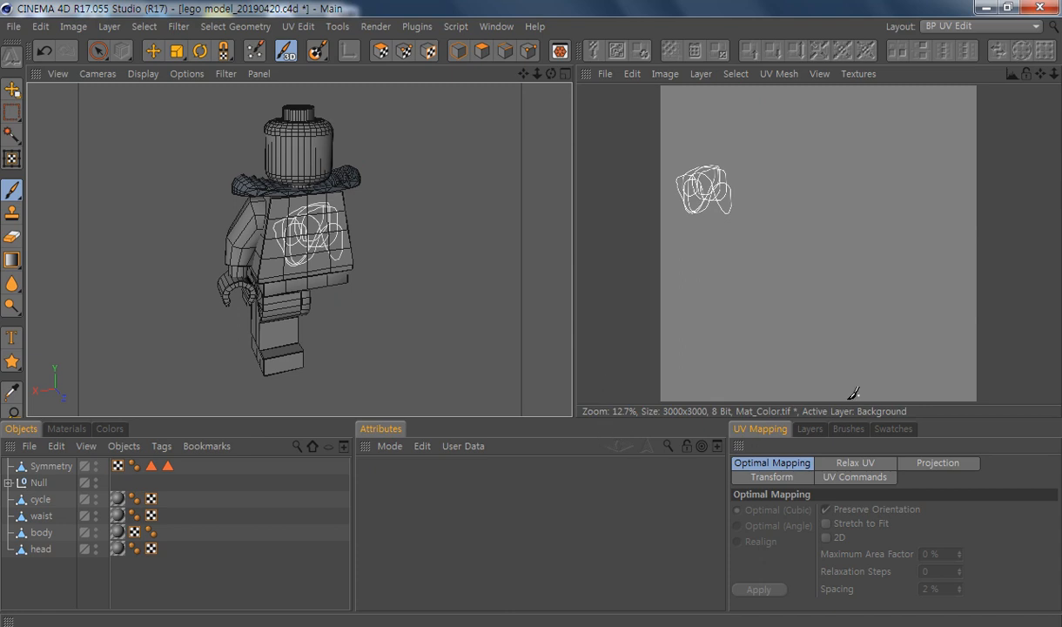
mouse_move(287, 138)
left_mouse_down()
mouse_move(291, 146)
mouse_move(300, 133)
mouse_move(280, 152)
mouse_move(316, 150)
mouse_move(303, 131)
mouse_move(287, 137)
mouse_move(292, 152)
mouse_move(315, 139)
mouse_move(286, 131)
mouse_move(312, 153)
mouse_move(301, 126)
mouse_move(319, 161)
left_mouse_up()
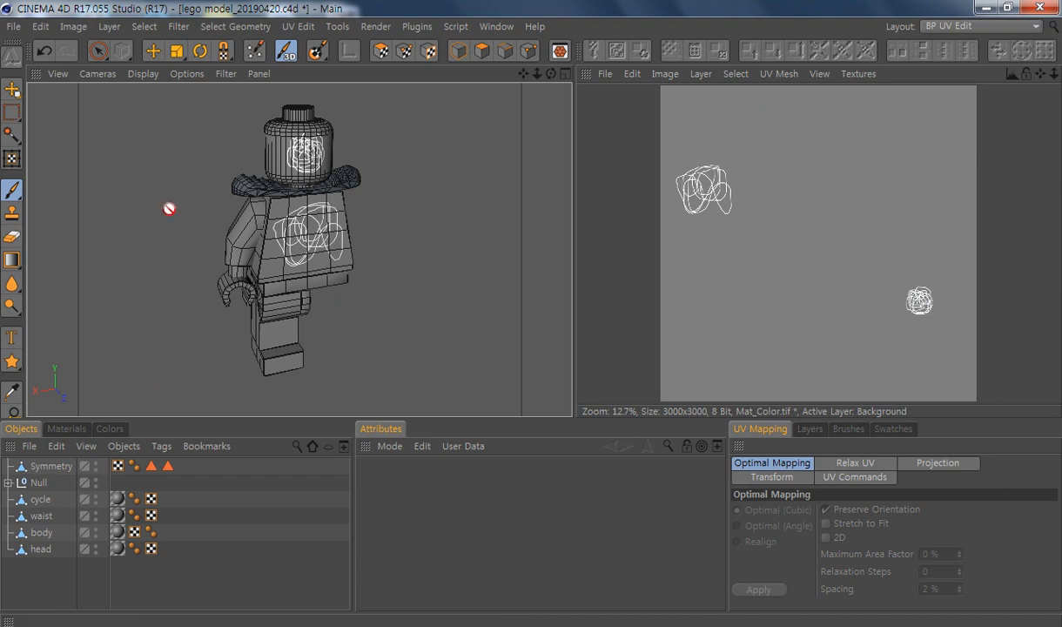
key("ctrl+z")
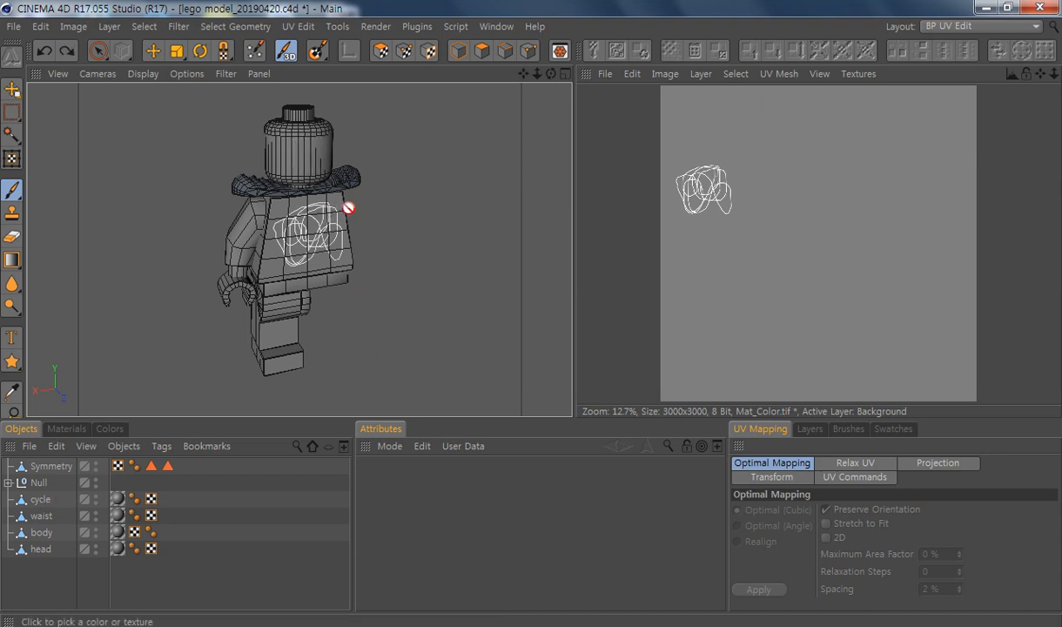
key("ctrl+z")
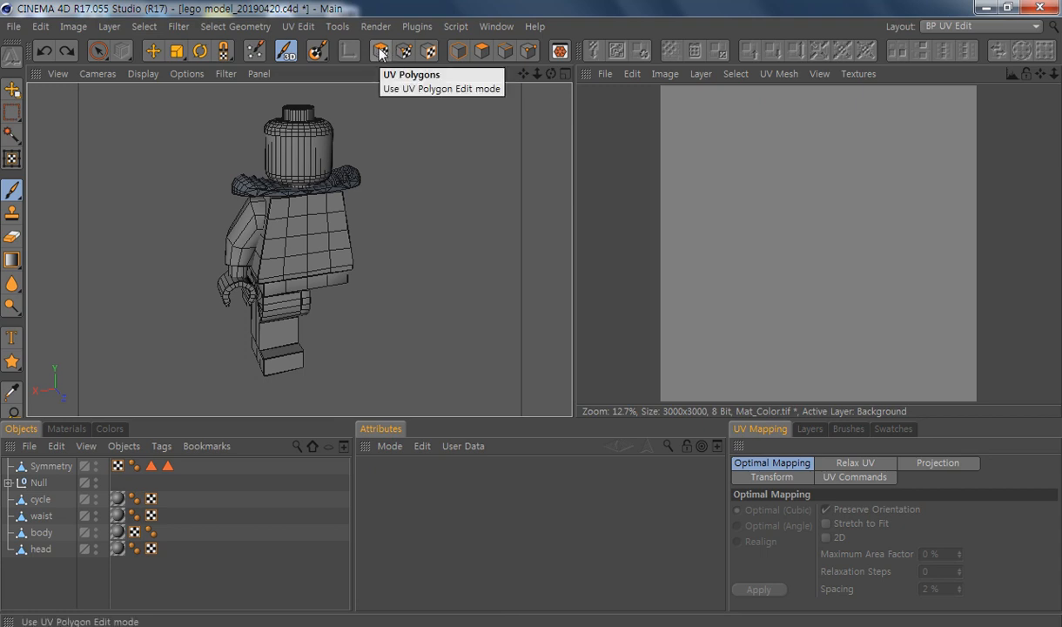
Step: Switch to UV polygon editing and expand the Null group to list its hand, arm and leg objects
left_click(379, 50)
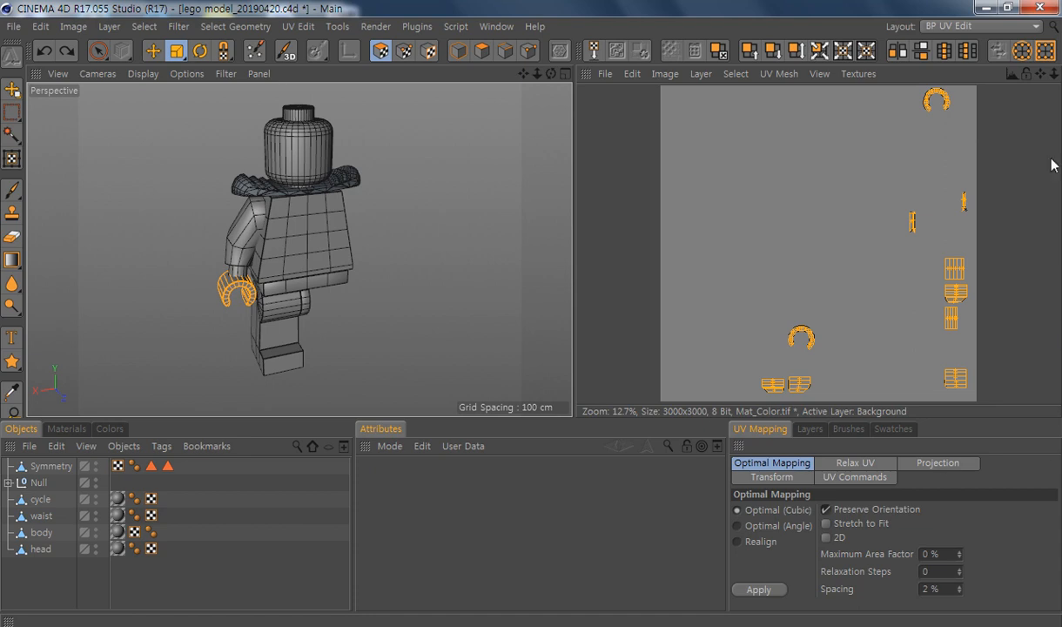
left_click(8, 482)
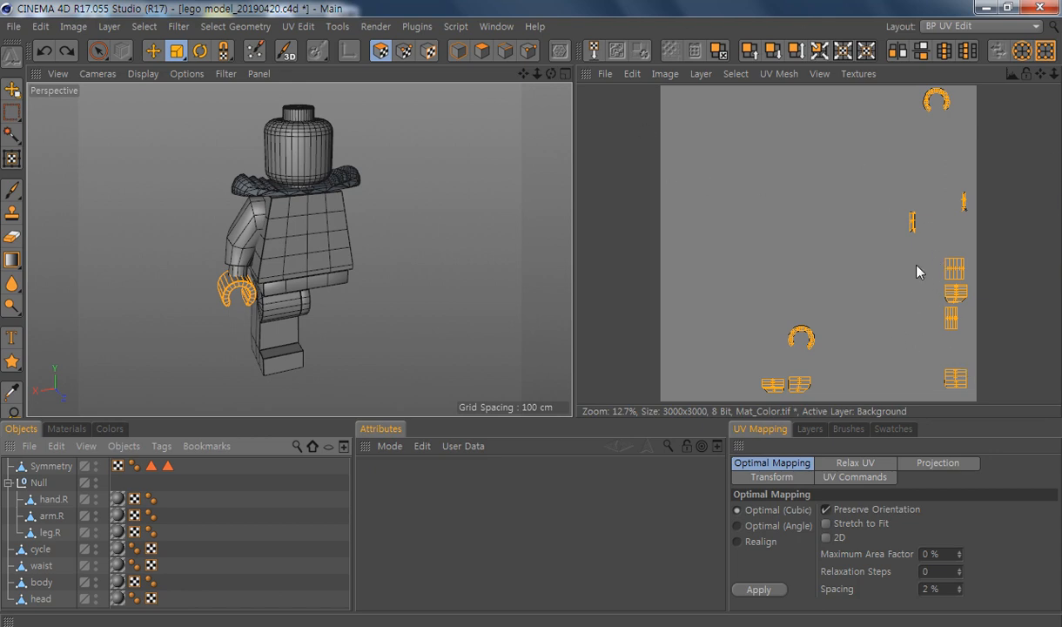
Step: Examine the hand's UV islands up close by selecting individual UV polygons, and reselect all of the hand's UV polygons
scroll(915, 272, "up", 6)
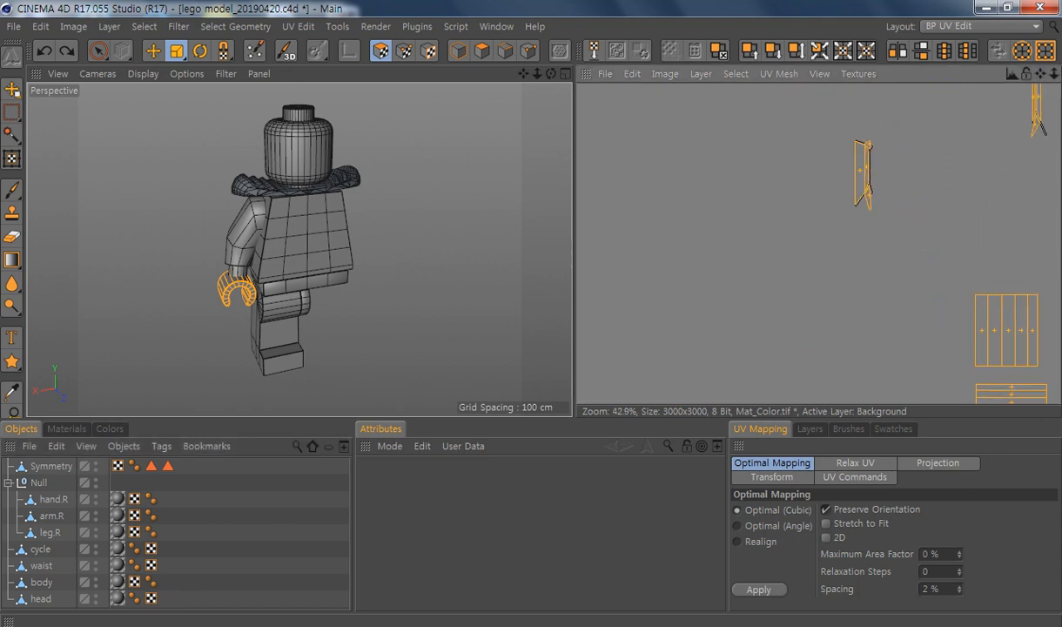
scroll(762, 275, "up", 6)
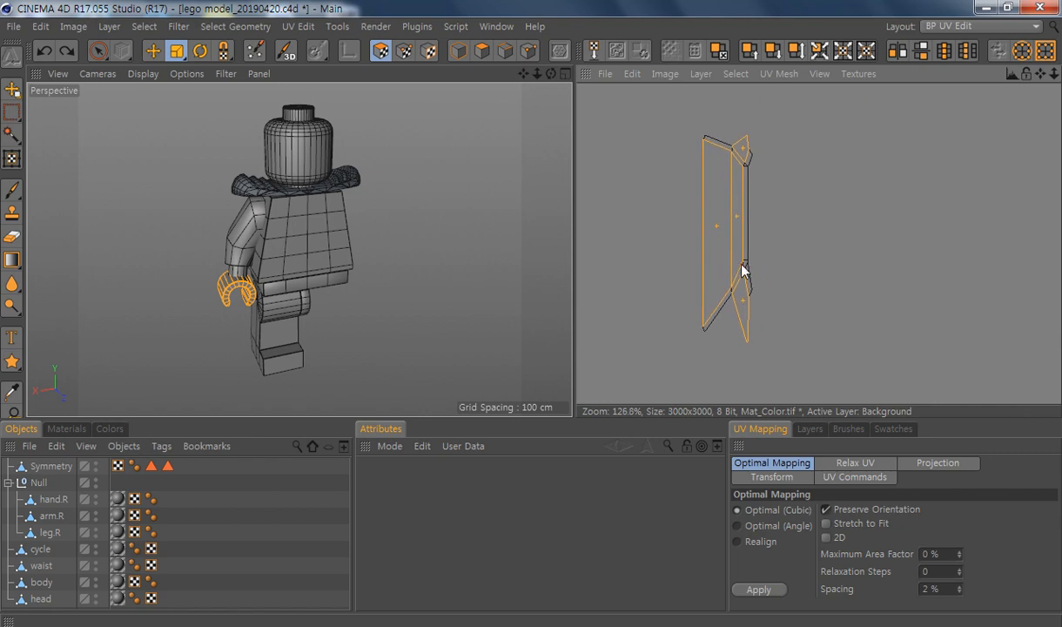
left_click(746, 267)
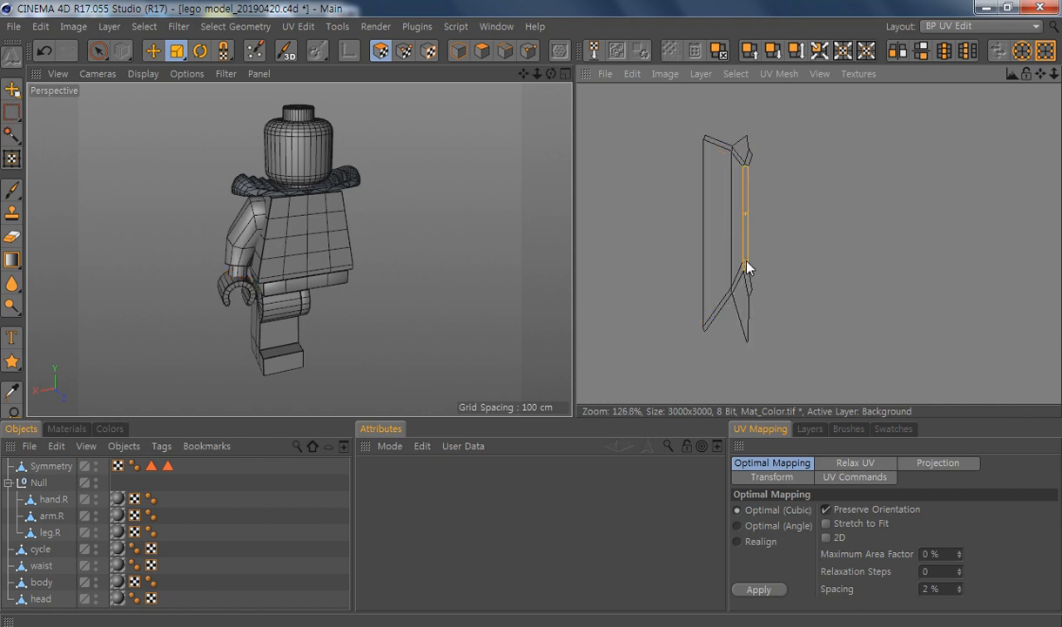
left_click(722, 144)
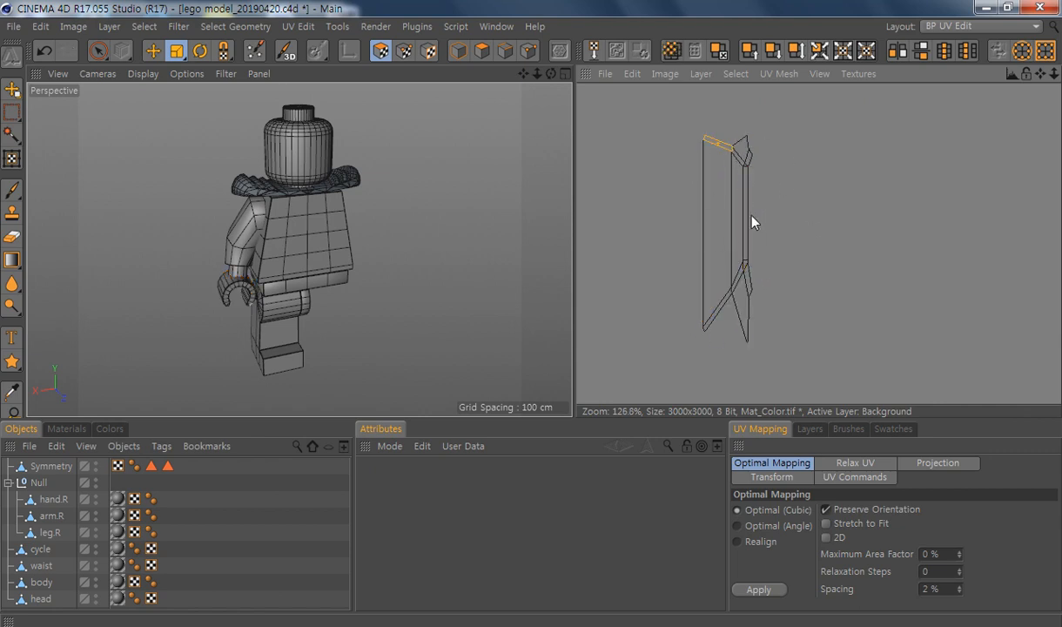
scroll(990, 268, "down", 10)
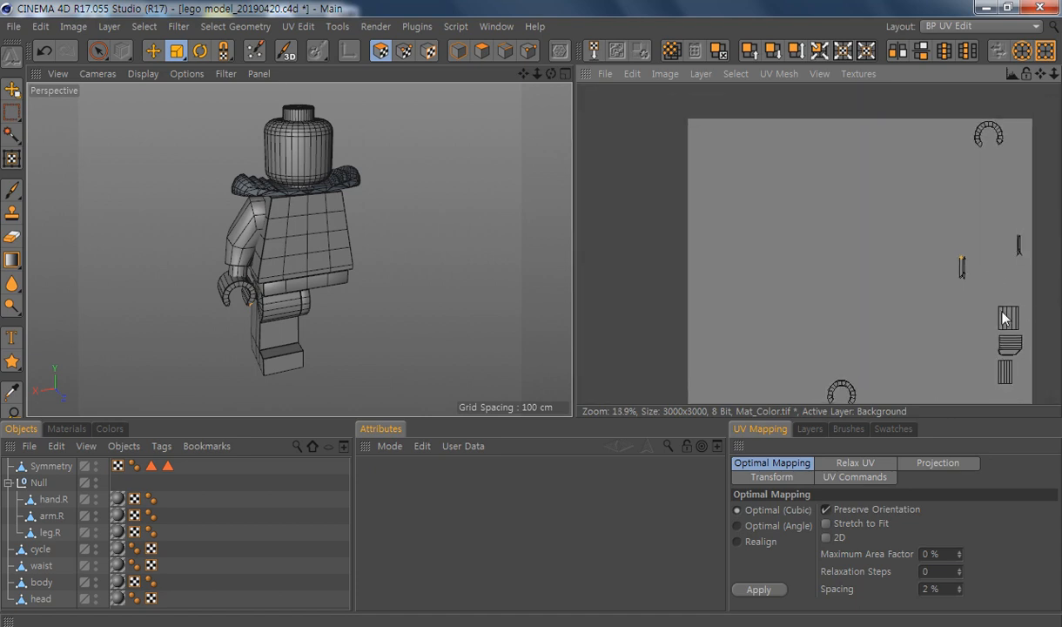
middle_click_drag(984, 315, 895, 266, "alt")
scroll(970, 318, "down", 4)
scroll(969, 318, "up", 2)
middle_click_drag(969, 318, 944, 275, "alt")
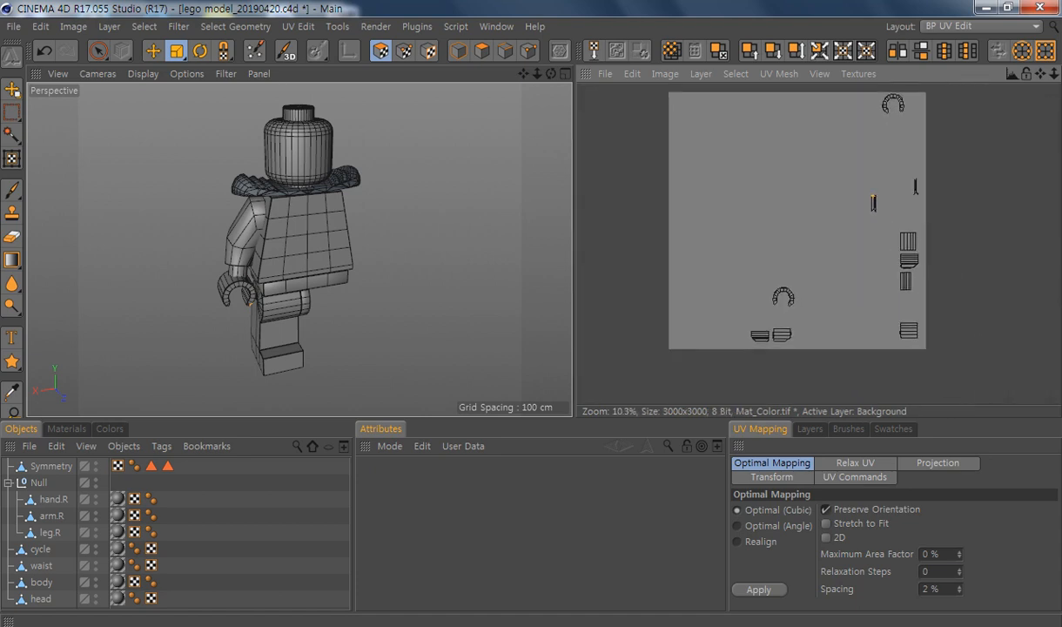
middle_click_drag(908, 323, 901, 335, "alt")
key("ctrl+a")
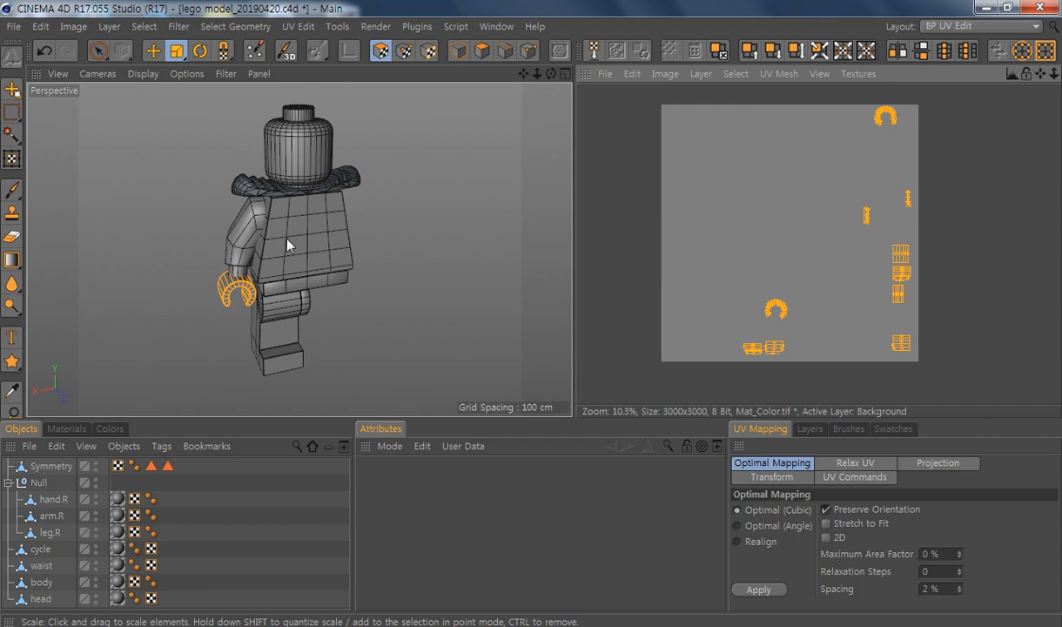
Step: Select the head object and all of its UV polygons
left_click(43, 600)
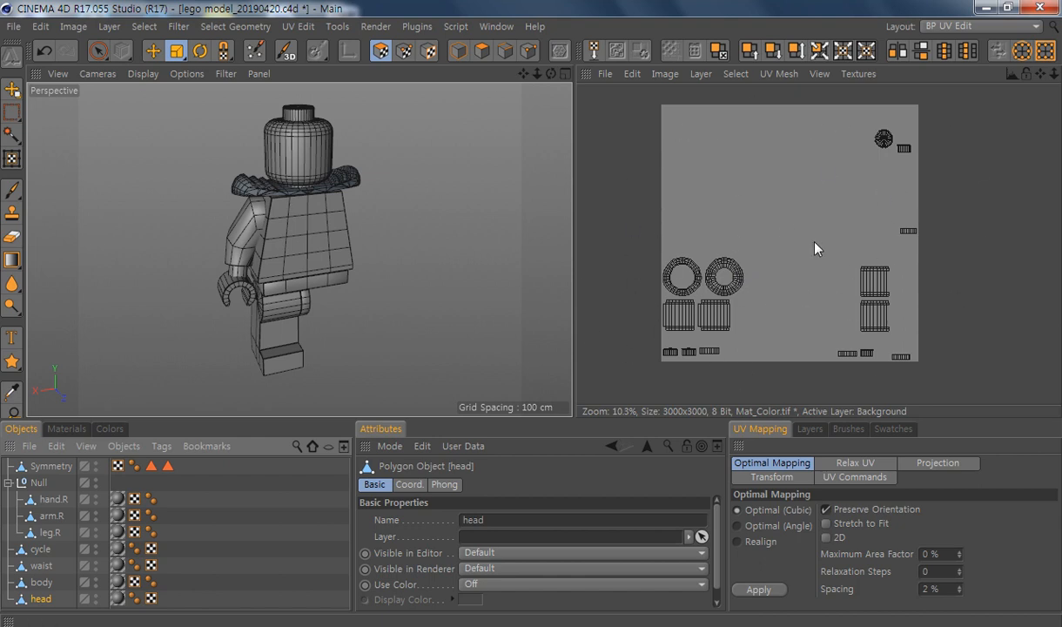
key("ctrl+a")
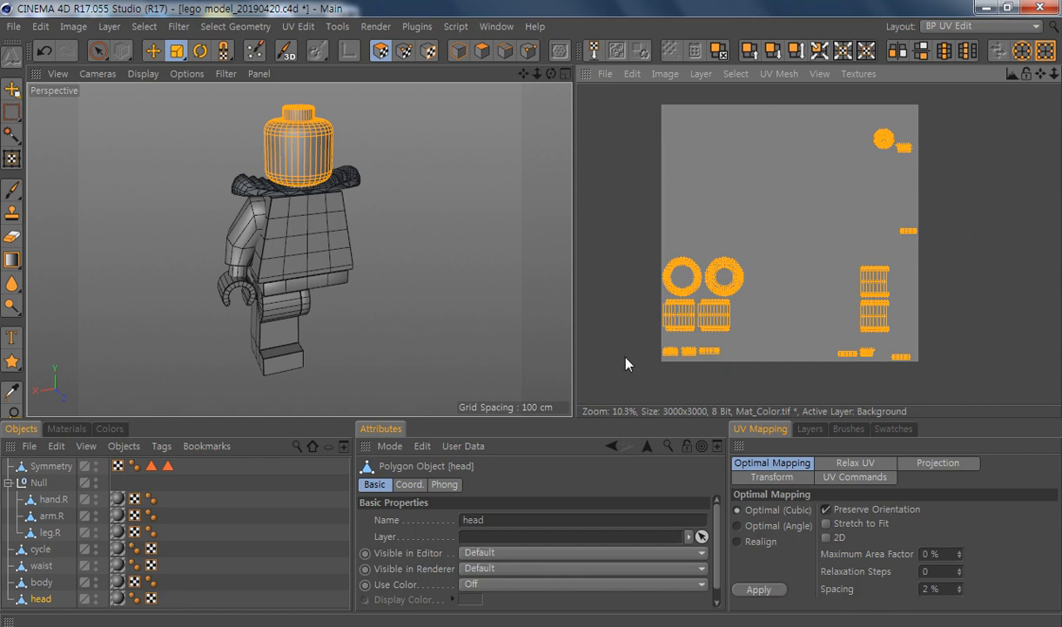
left_click_drag(282, 149, 207, 136, "alt")
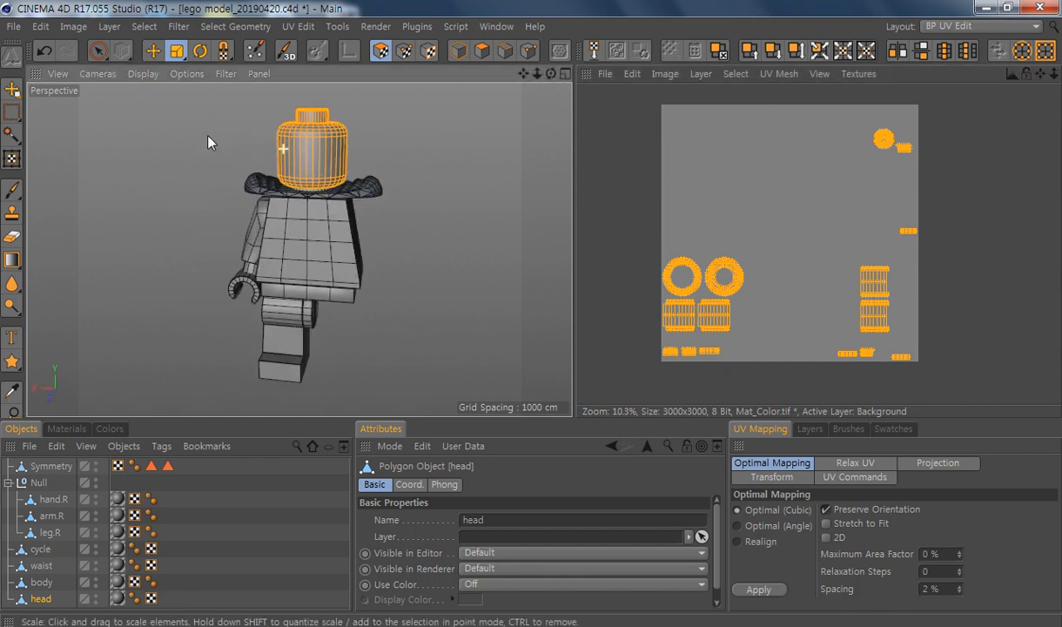
left_click_drag(312, 148, 414, 212, "alt")
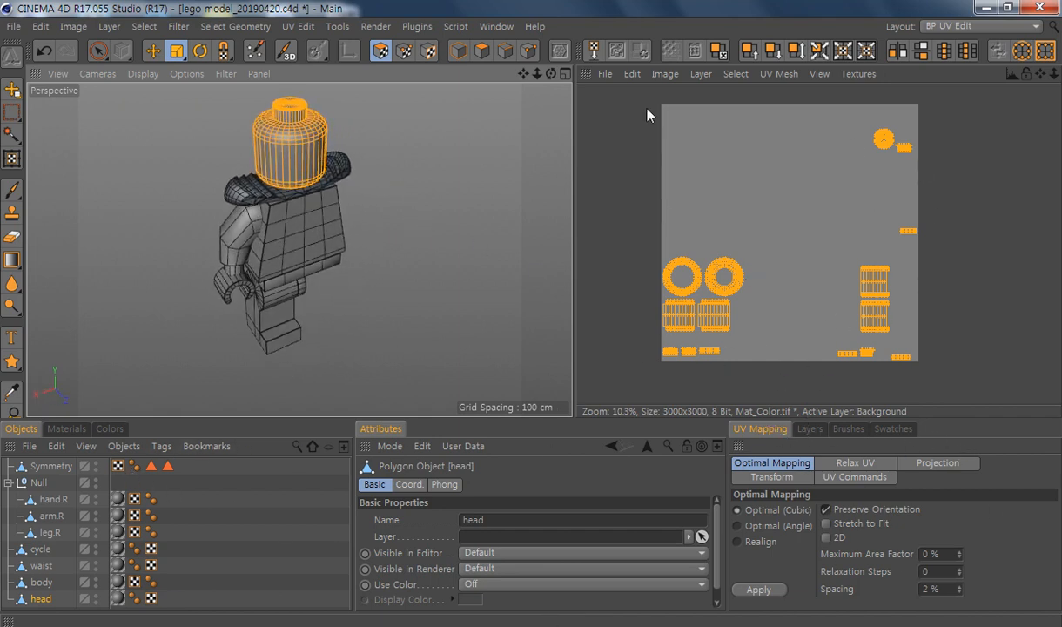
left_click(809, 429)
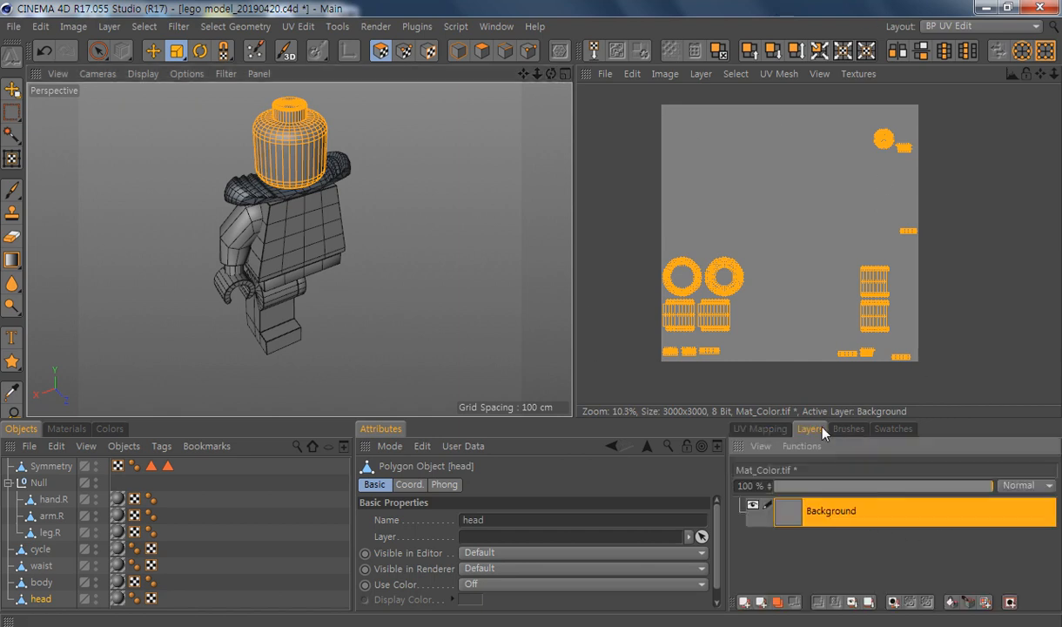
left_click(848, 428)
left_click(893, 429)
left_click(837, 429)
left_click(809, 428)
left_click(769, 431)
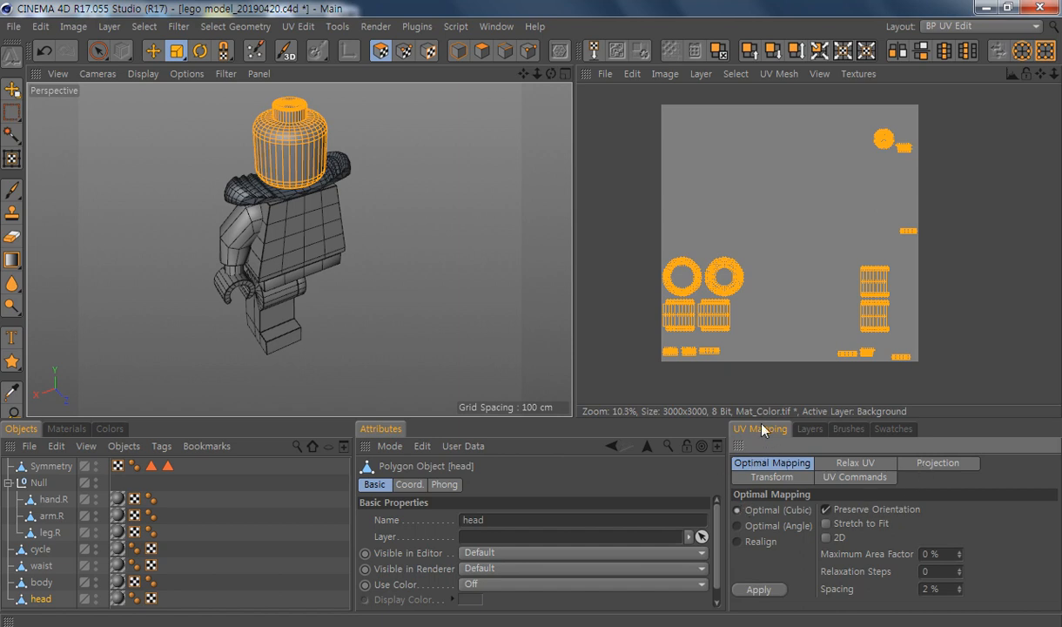
Step: Try the Sphere and Cylinder projections on the head's selected UV polygons
left_click(936, 463)
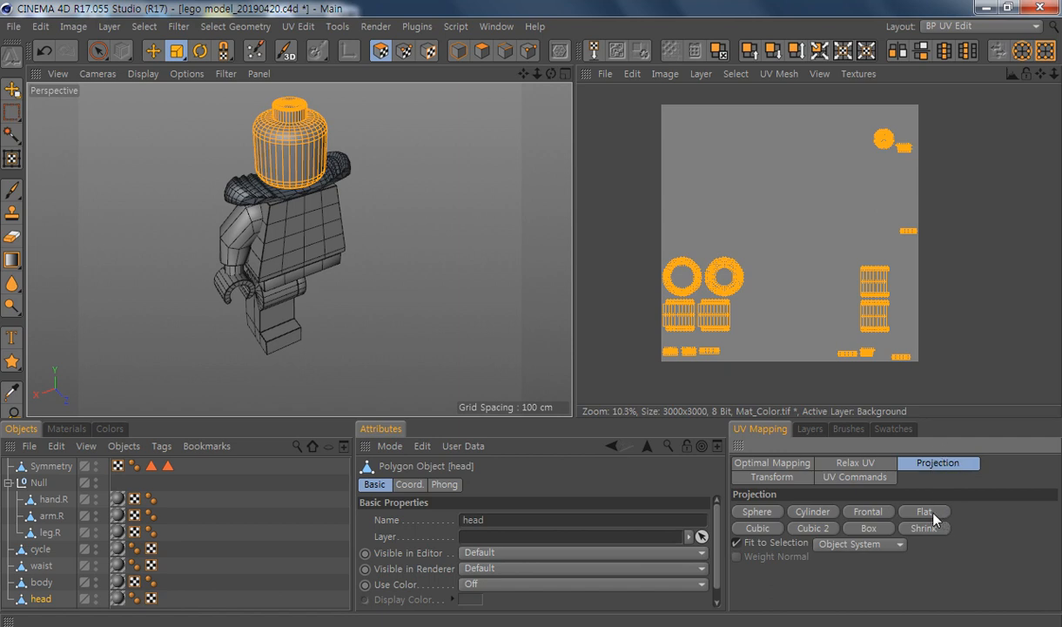
left_click(755, 513)
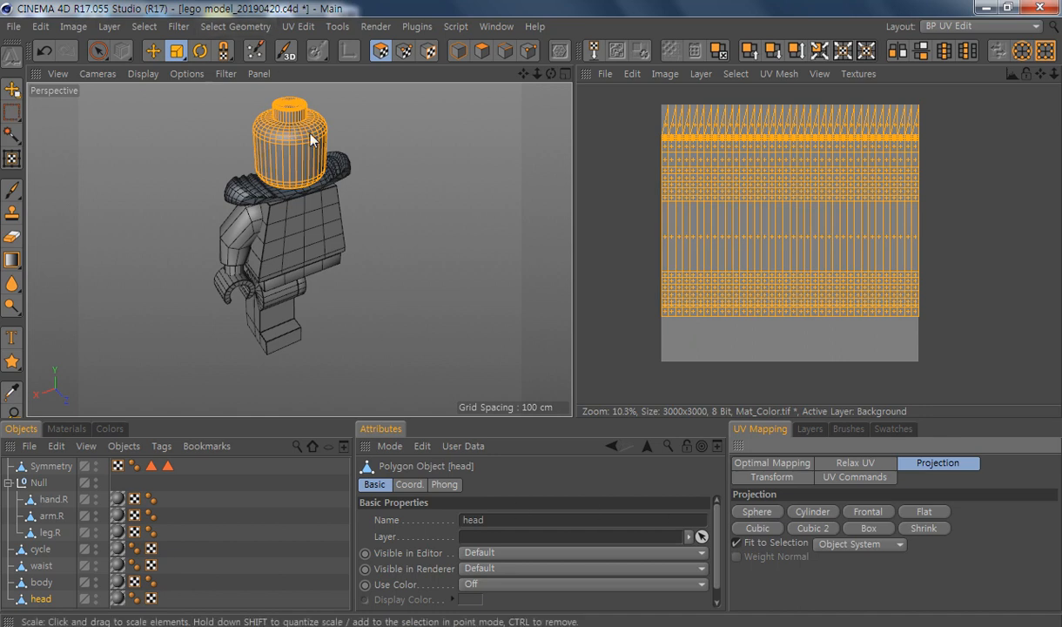
left_click(820, 530)
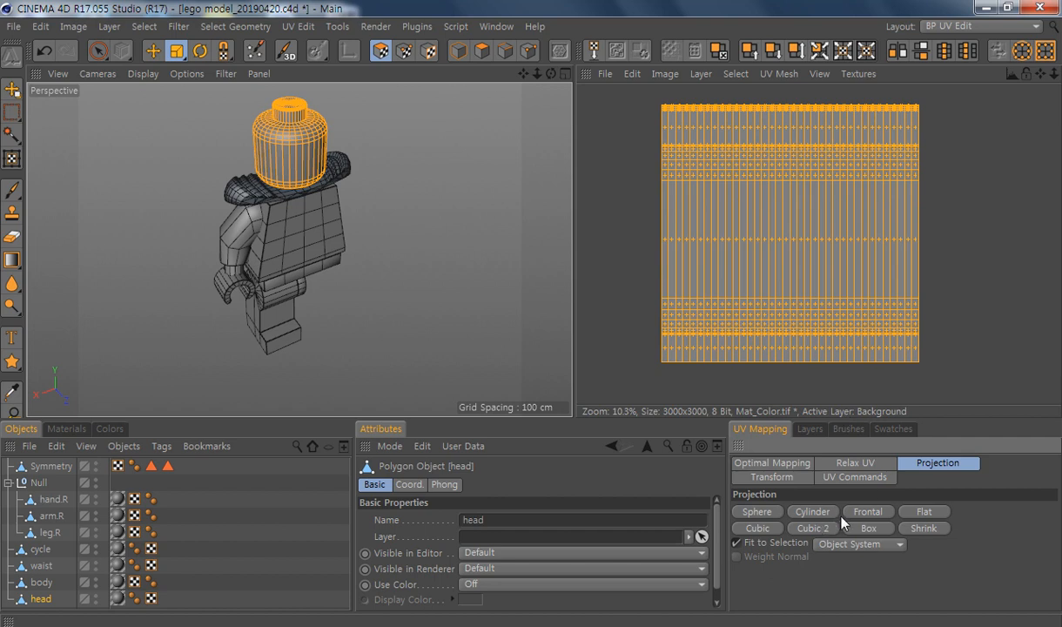
Step: Apply the Frontal projection to the head's UVs from a raised view and again from a lower view angle
left_click(867, 514)
middle_click_drag(283, 113, 340, 301, "alt")
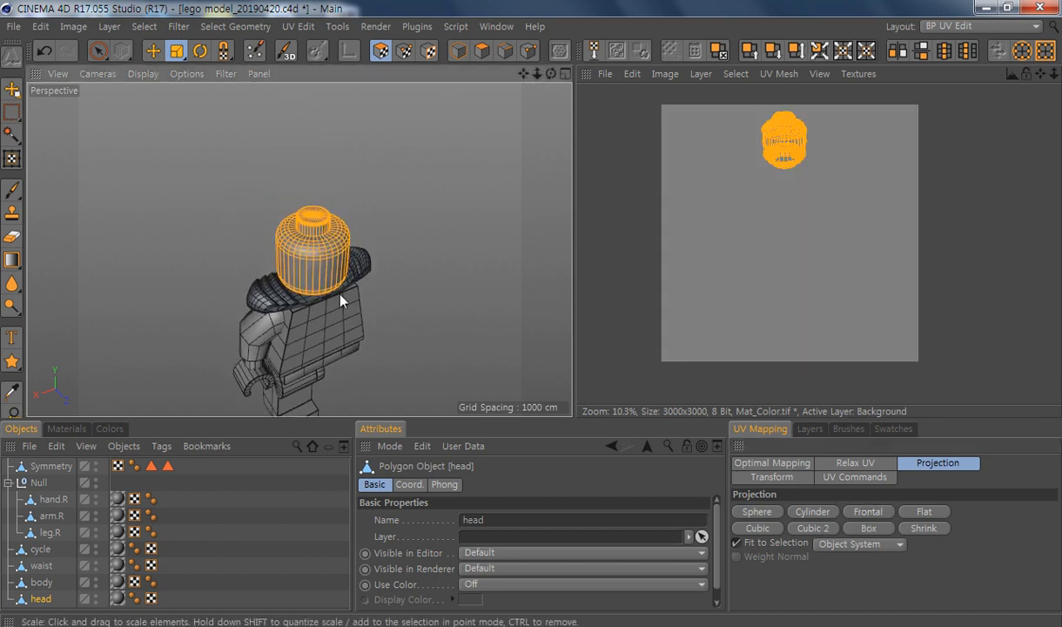
left_click_drag(340, 300, 261, 222, "alt")
left_click(866, 524)
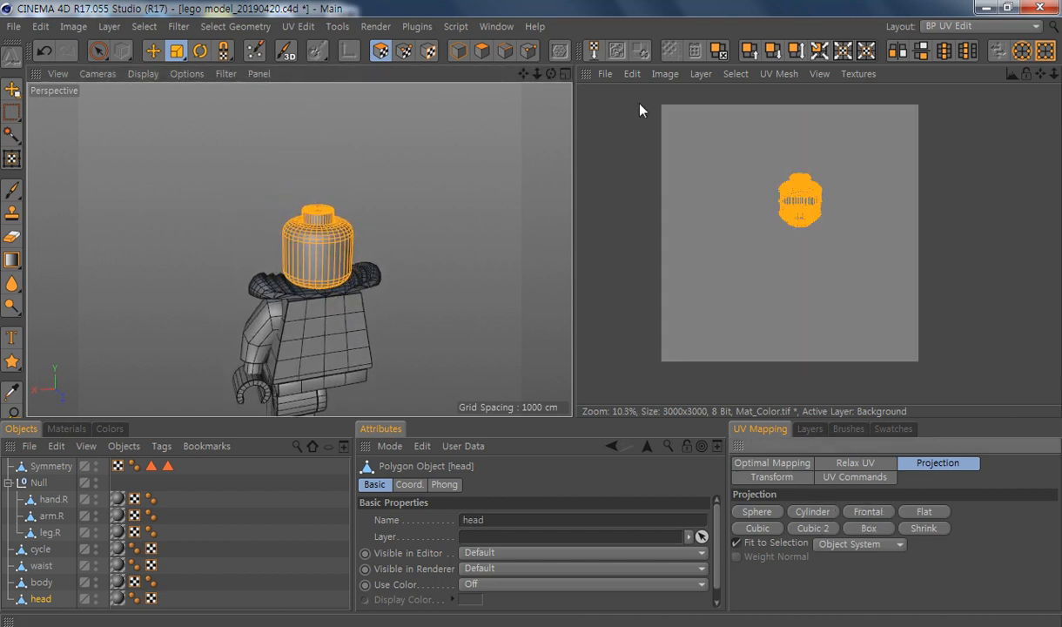
Step: Try the Flat and Cubic projections on the head's UV polygons
left_click(925, 511)
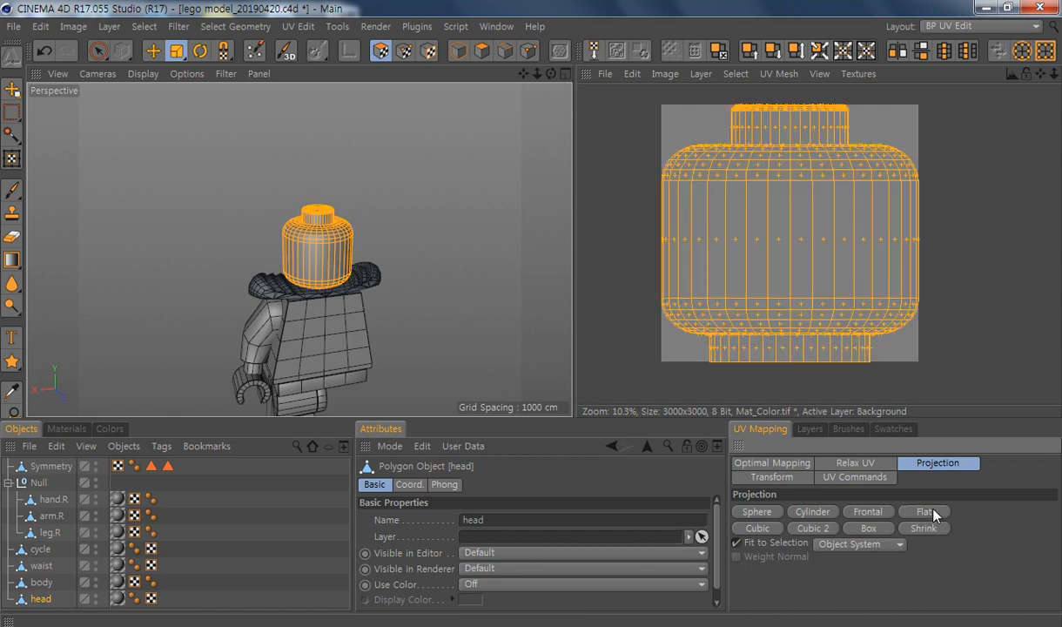
left_click_drag(253, 300, 220, 287, "alt")
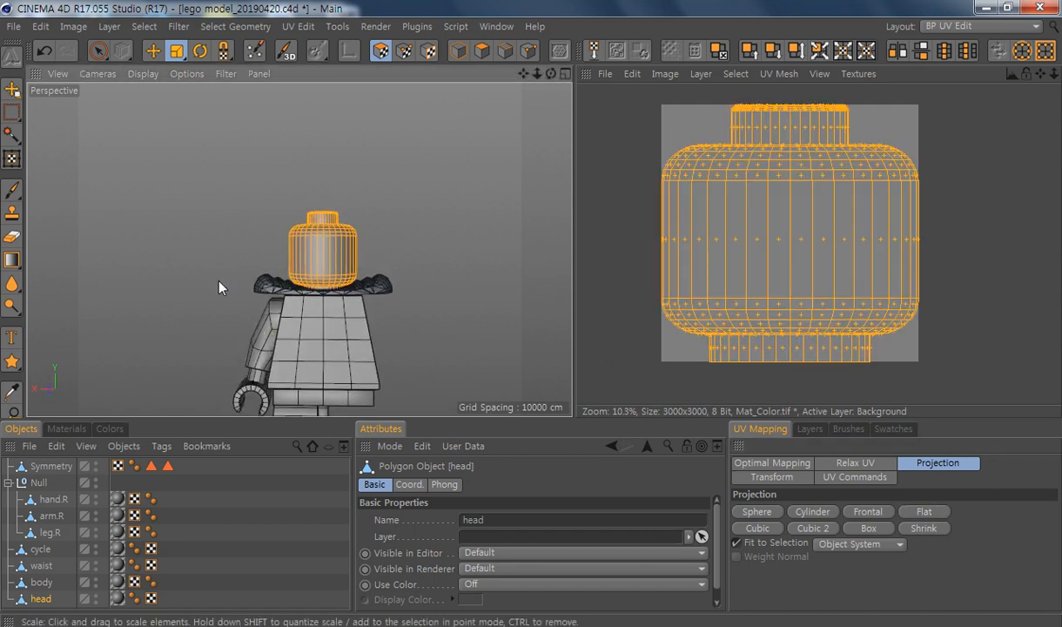
left_click(759, 528)
left_click_drag(278, 249, 411, 307, "alt")
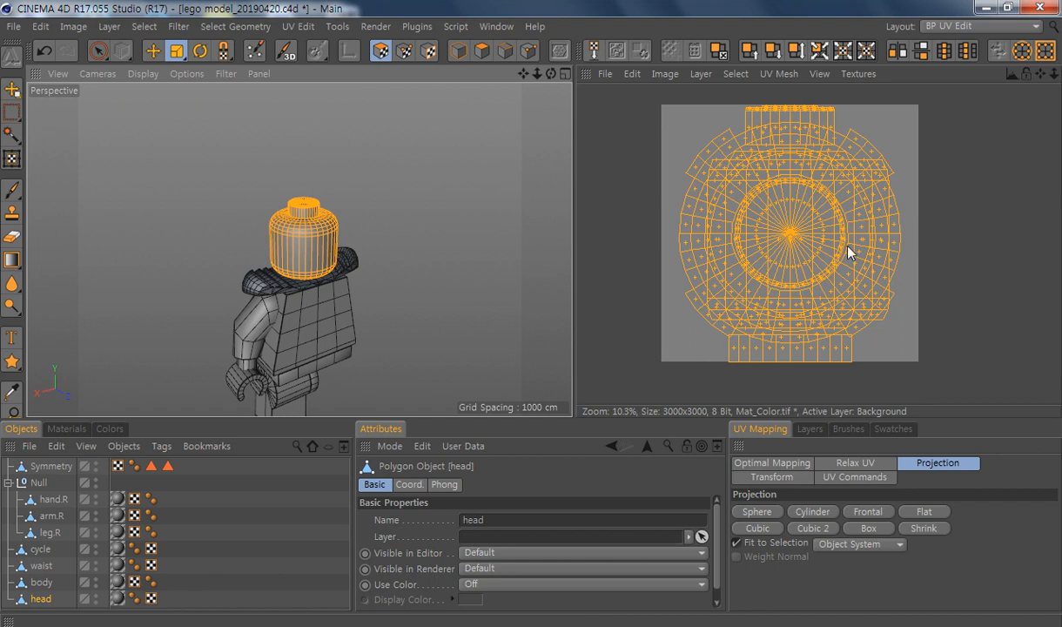
Step: Compare the Cubic 2, Box and Shrink projections on the head's UV polygons
left_click(799, 527)
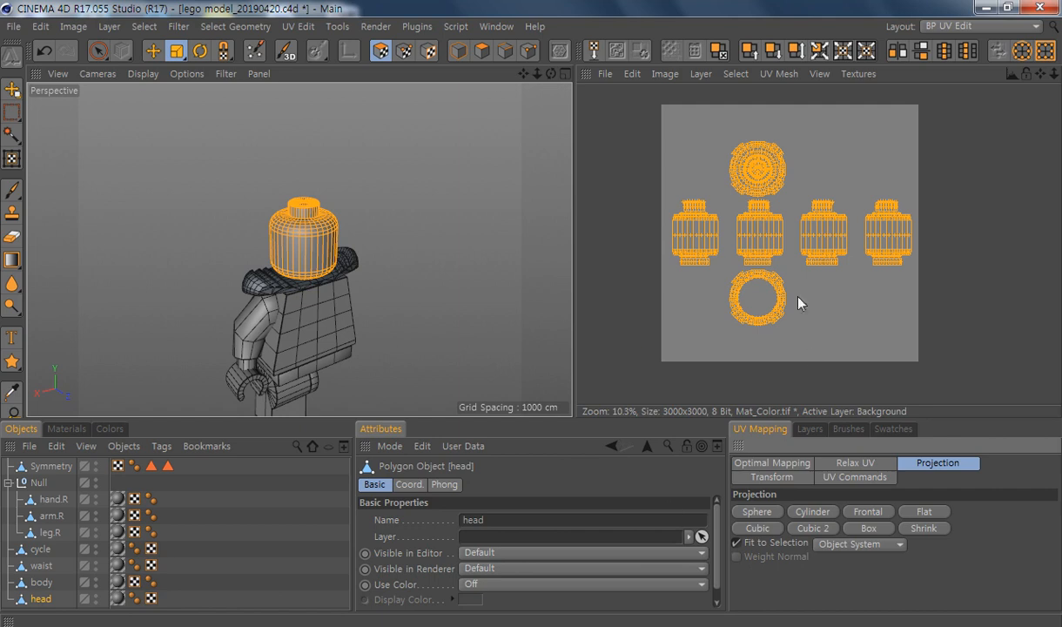
left_click(870, 529)
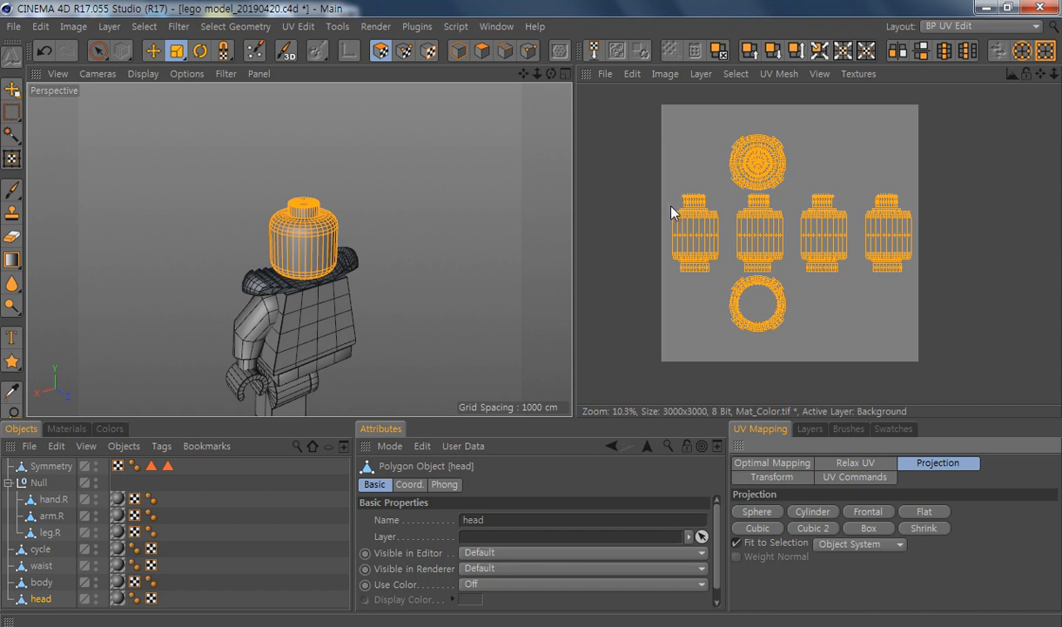
left_click(924, 529)
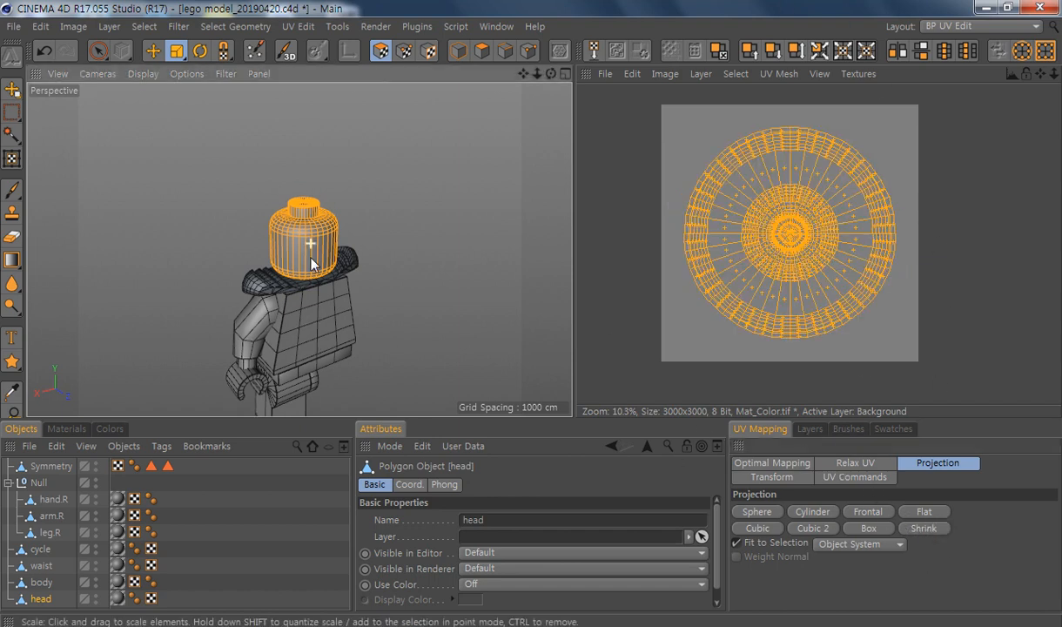
Step: Project the head's UVs with Frontal from a close, nearly level view, and inspect the resulting UV mesh up close
left_click_drag(296, 244, 311, 174, "alt")
right_click_drag(301, 237, 400, 272, "alt")
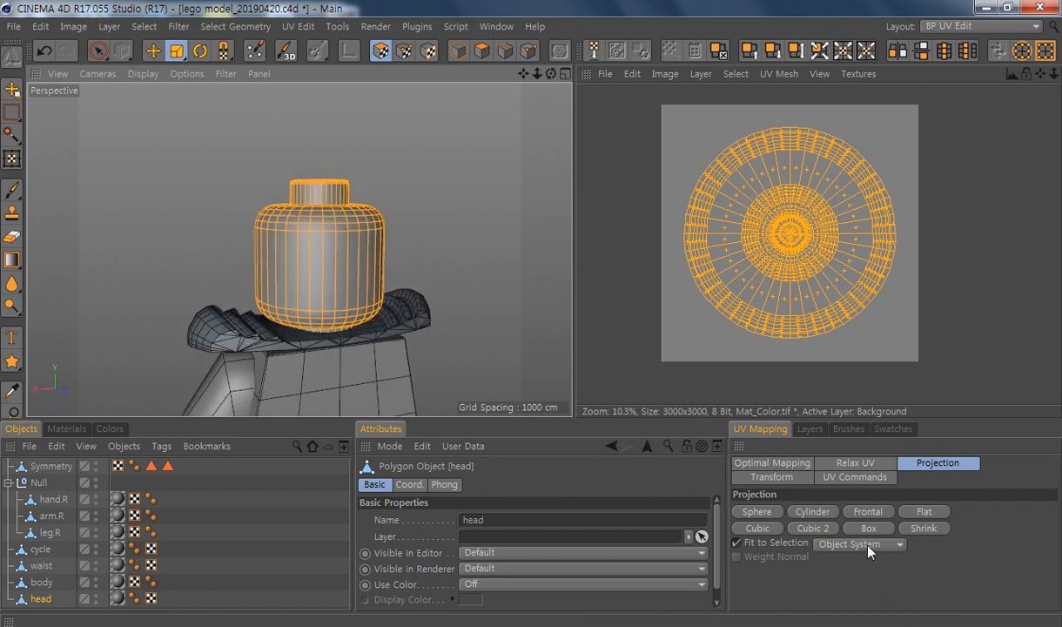
left_click(868, 511)
scroll(791, 200, "up", 5)
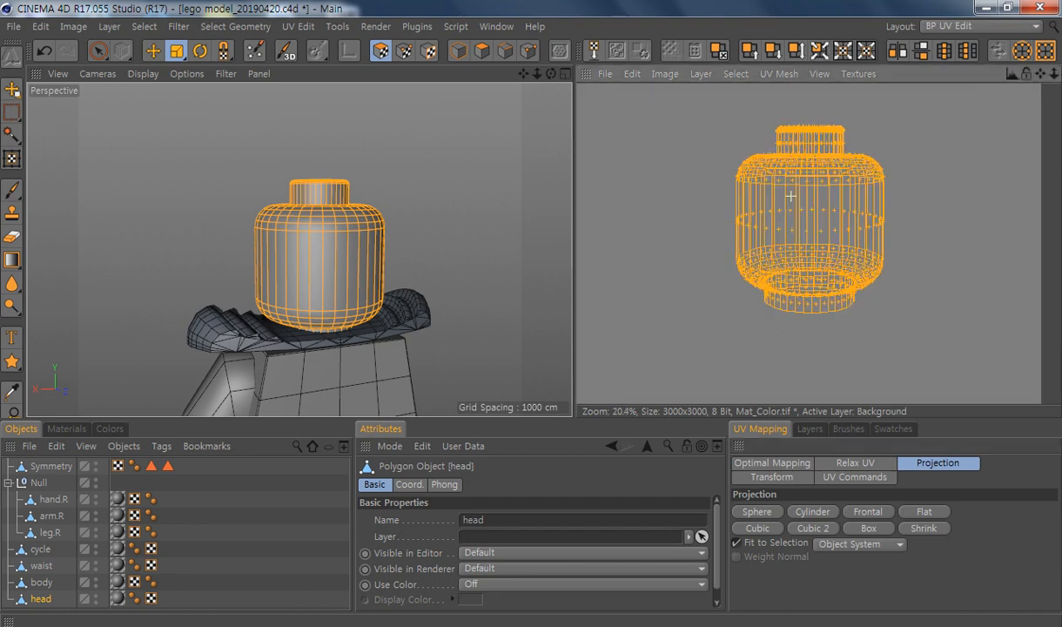
scroll(831, 249, "down", 5)
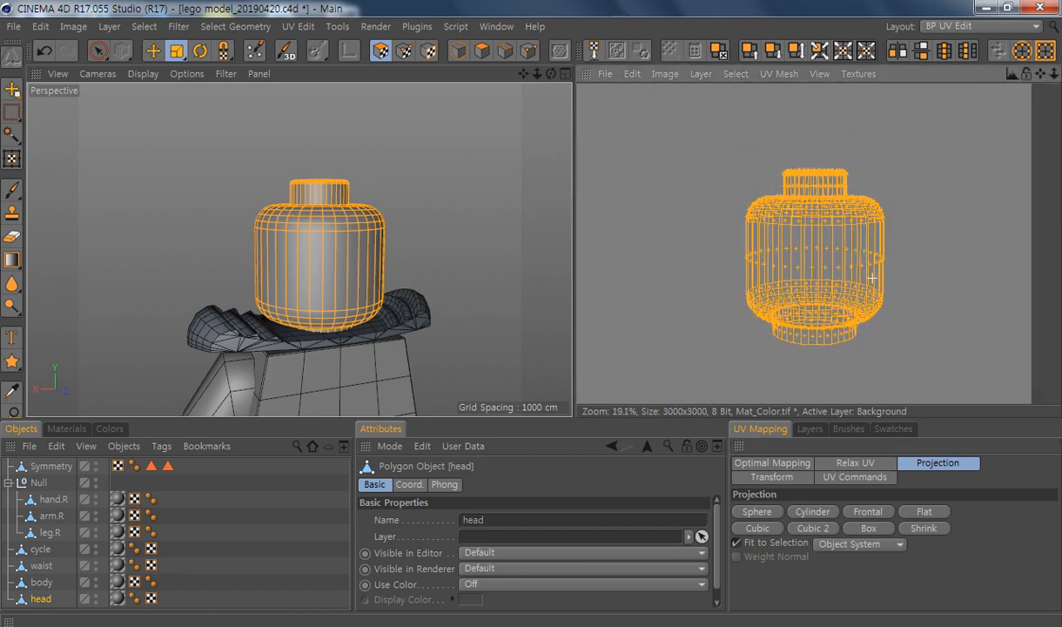
middle_click_drag(831, 261, 830, 239, "alt")
Step: Reapply the Frontal projection to the head's UVs from a close, slightly raised three-quarter view
left_click_drag(364, 263, 301, 287, "alt")
left_click_drag(281, 229, 282, 229, "alt")
right_click_drag(379, 291, 318, 315, "alt")
middle_click_drag(353, 370, 359, 307, "alt")
right_click_drag(304, 204, 321, 237, "alt")
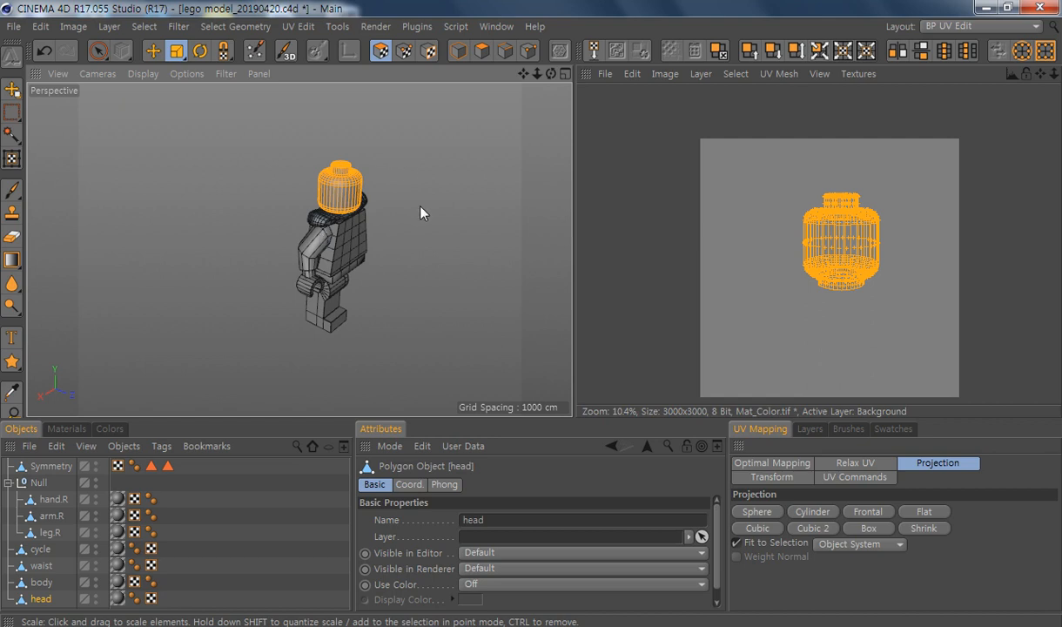
left_click_drag(321, 235, 202, 242, "alt")
middle_click_drag(327, 218, 329, 266, "alt")
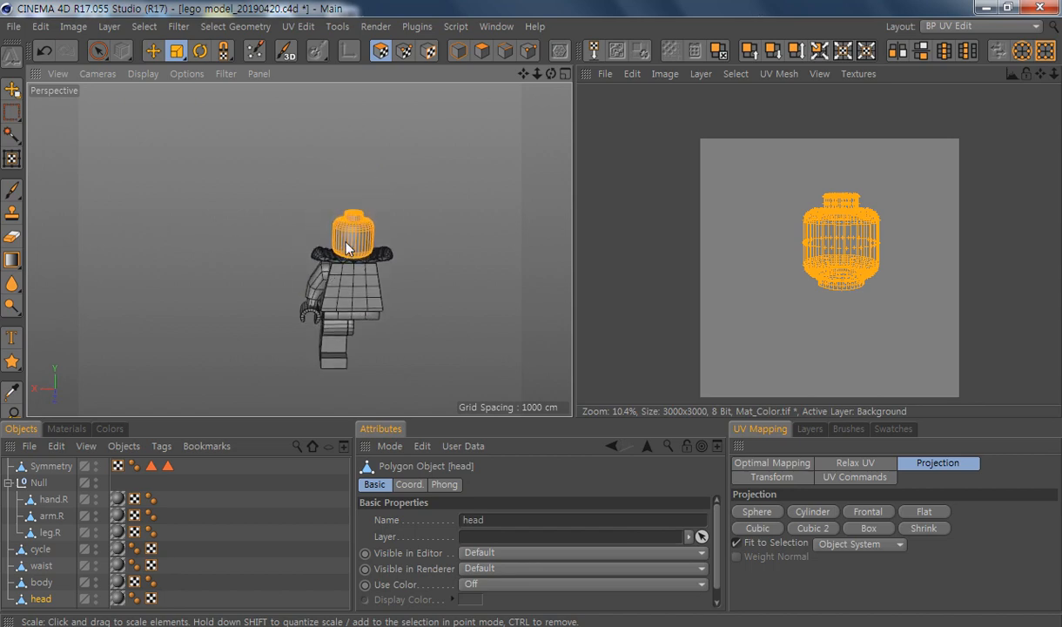
scroll(348, 242, "up", 5)
left_click_drag(356, 223, 283, 233, "alt")
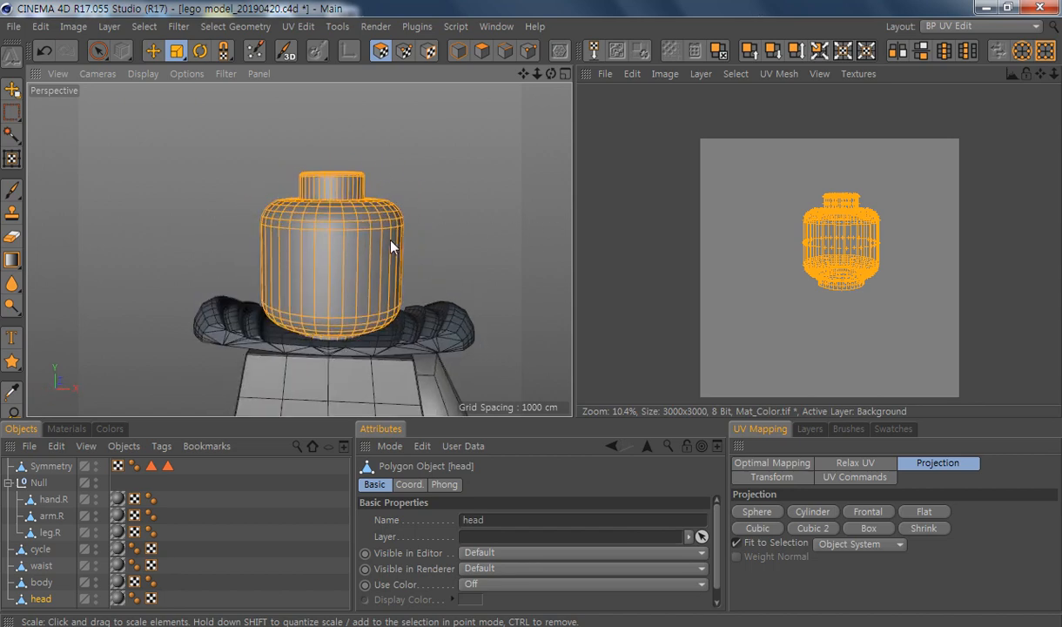
left_click_drag(429, 242, 291, 245, "alt")
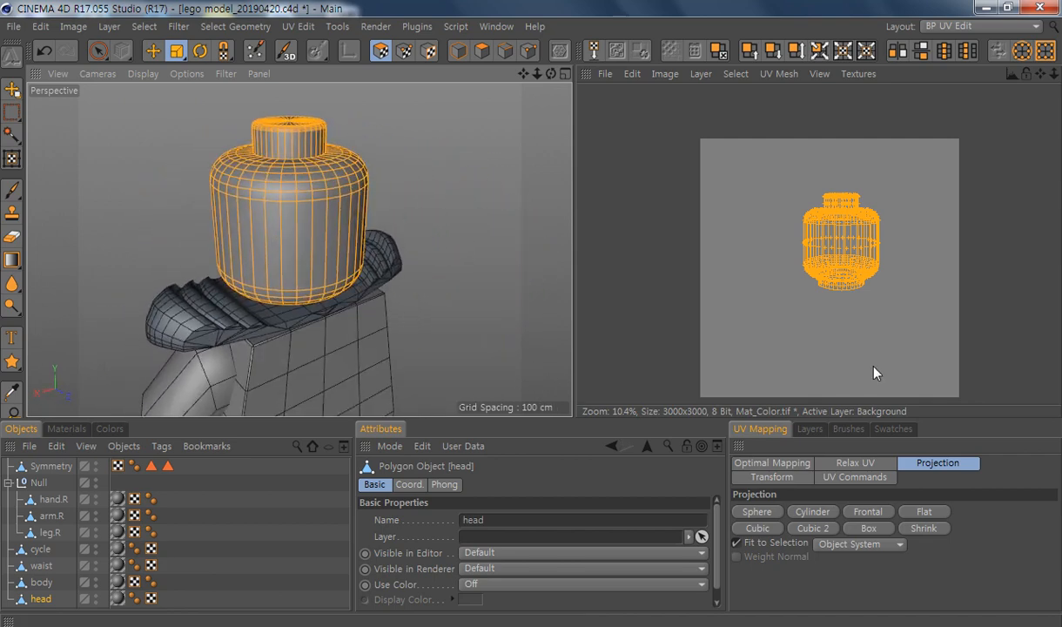
left_click(866, 510)
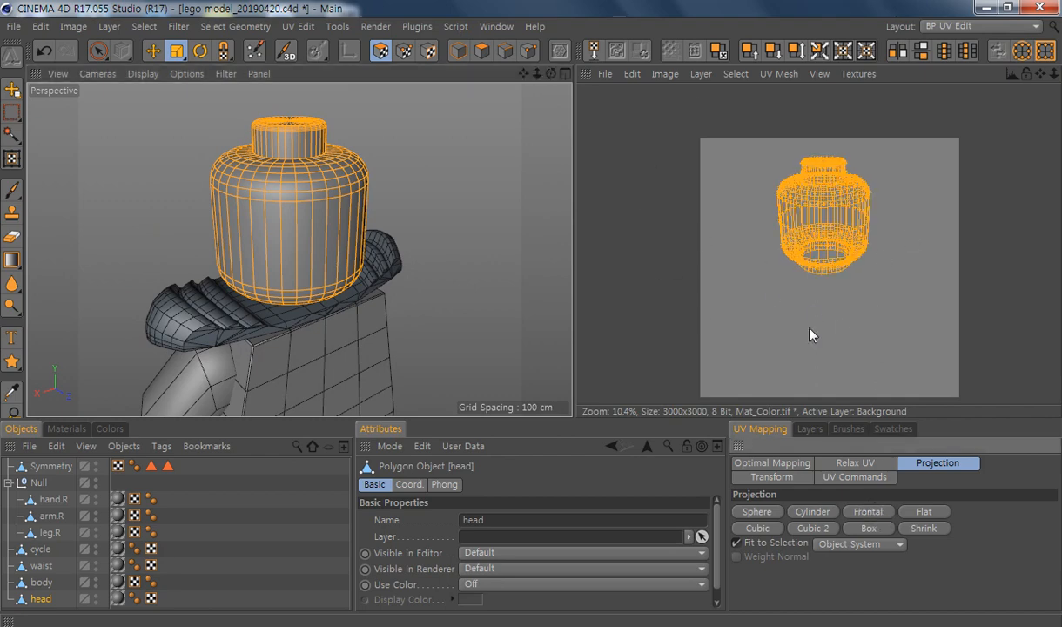
Step: Switch to edge editing with the Move tool and select the edge loop just below the rim of the head's top stud
right_click_drag(196, 251, 384, 224, "alt")
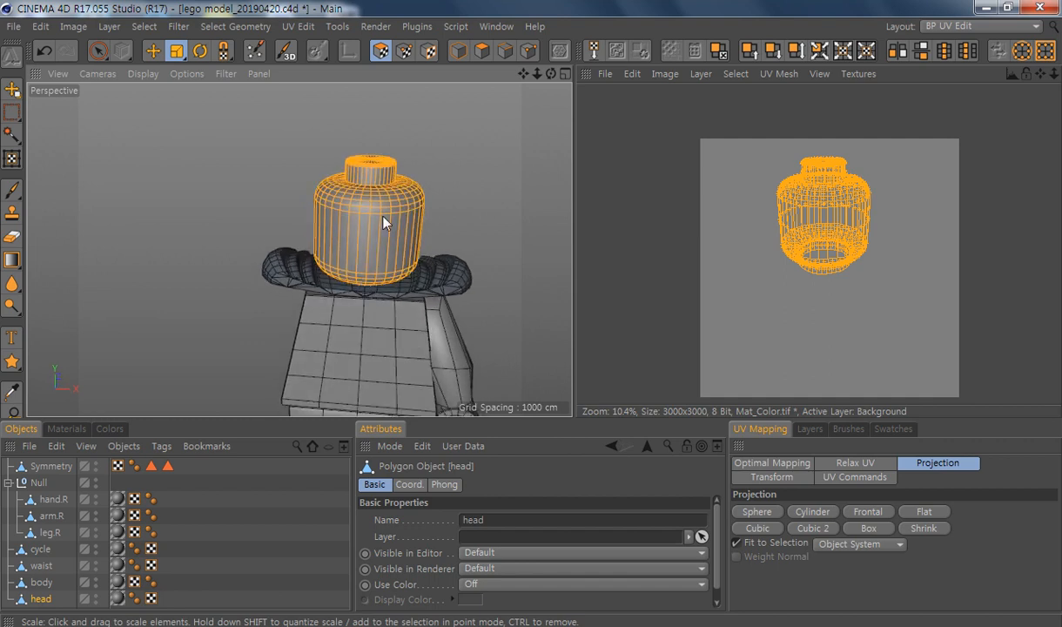
right_click_drag(366, 177, 384, 239, "alt")
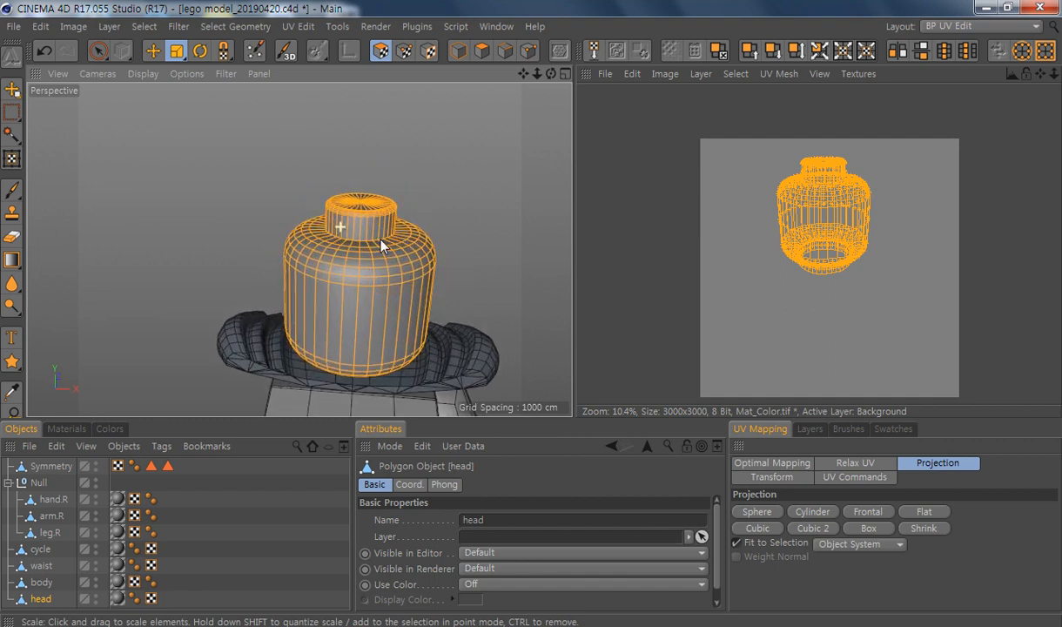
left_click(506, 53)
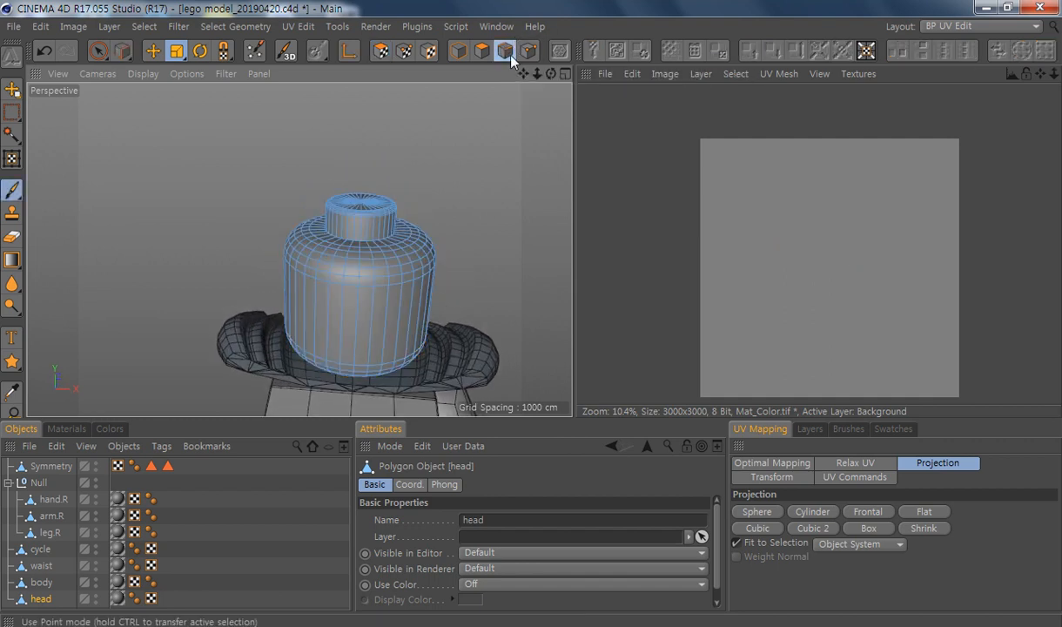
left_click(155, 52)
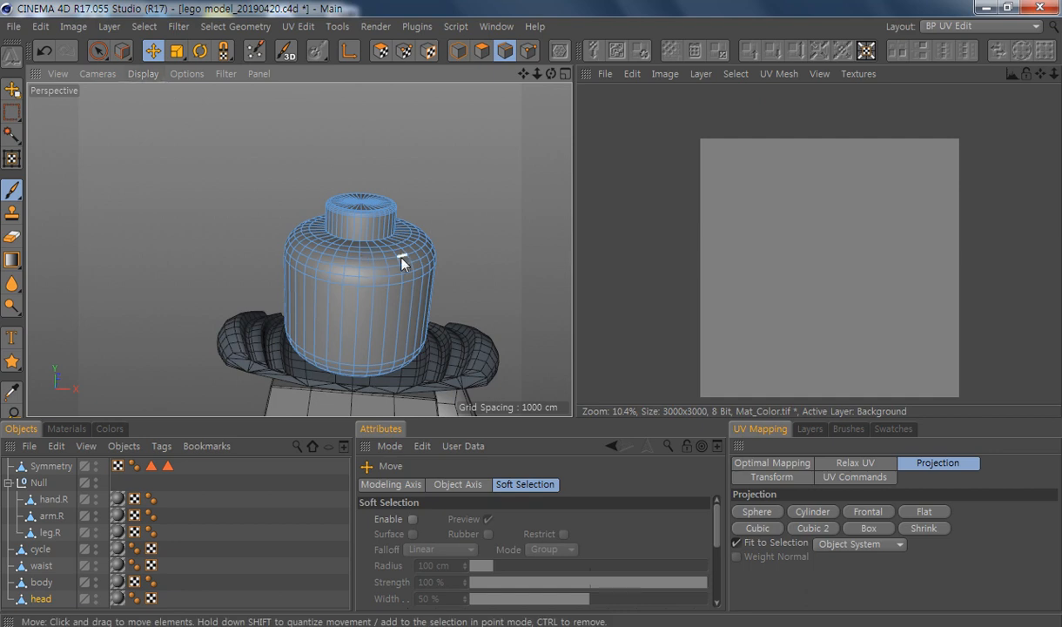
left_click_drag(393, 248, 406, 274, "alt")
right_click_drag(406, 271, 430, 235, "alt")
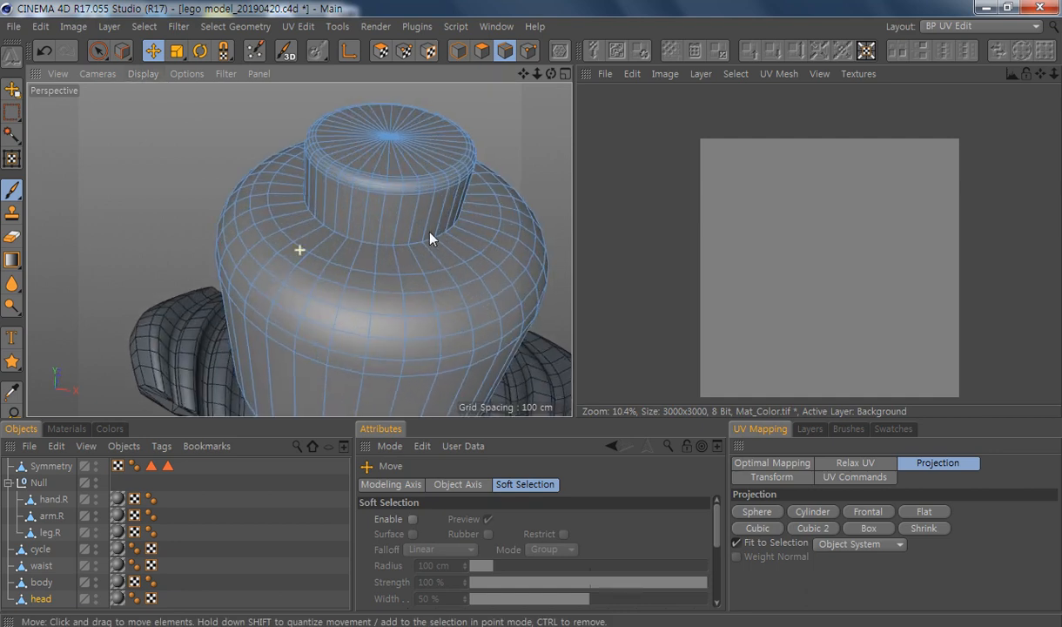
middle_click_drag(430, 235, 383, 252, "alt")
double_click(339, 228)
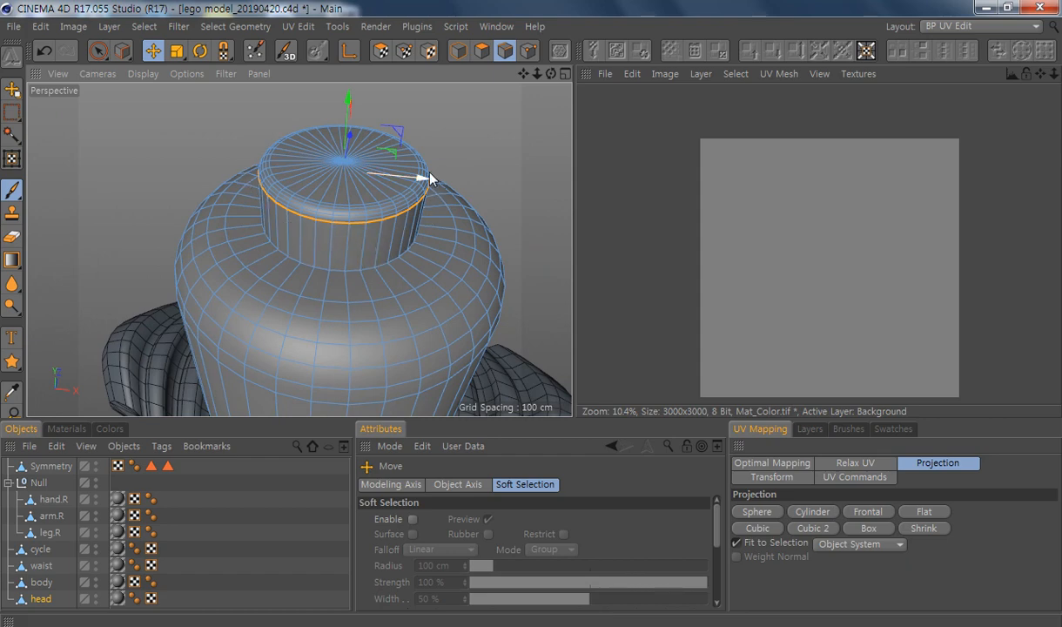
Step: Replace the rim selection with the edge loop around the base of the head's top stud
mouse_move(453, 337)
right_mouse_down("alt")
mouse_move(357, 331)
mouse_move(440, 352)
right_mouse_up("alt")
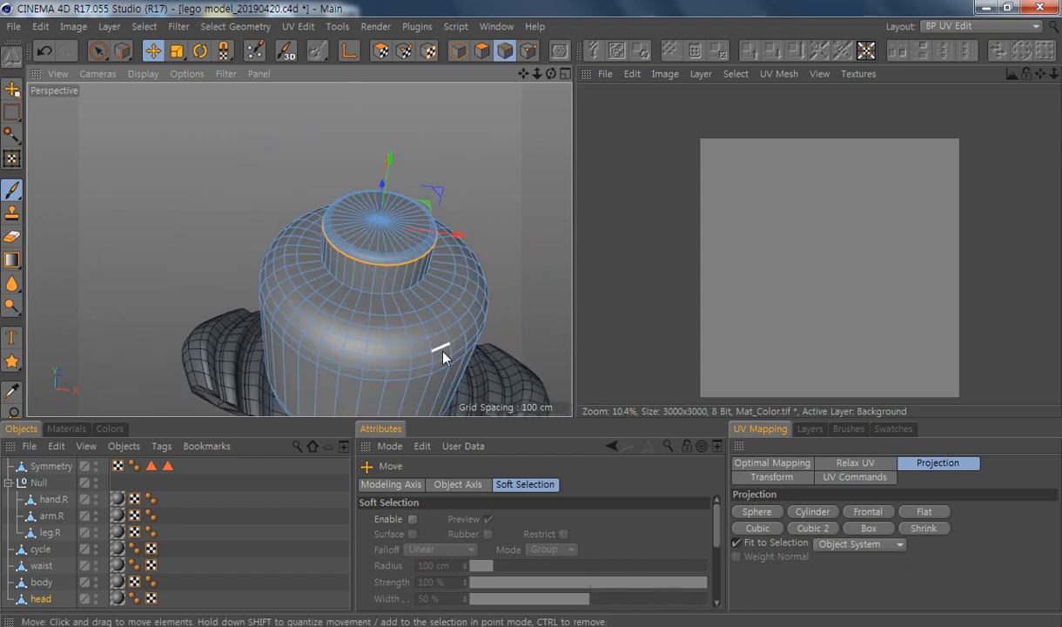
middle_click_drag(440, 351, 385, 294, "alt")
left_click_drag(312, 314, 508, 343, "alt")
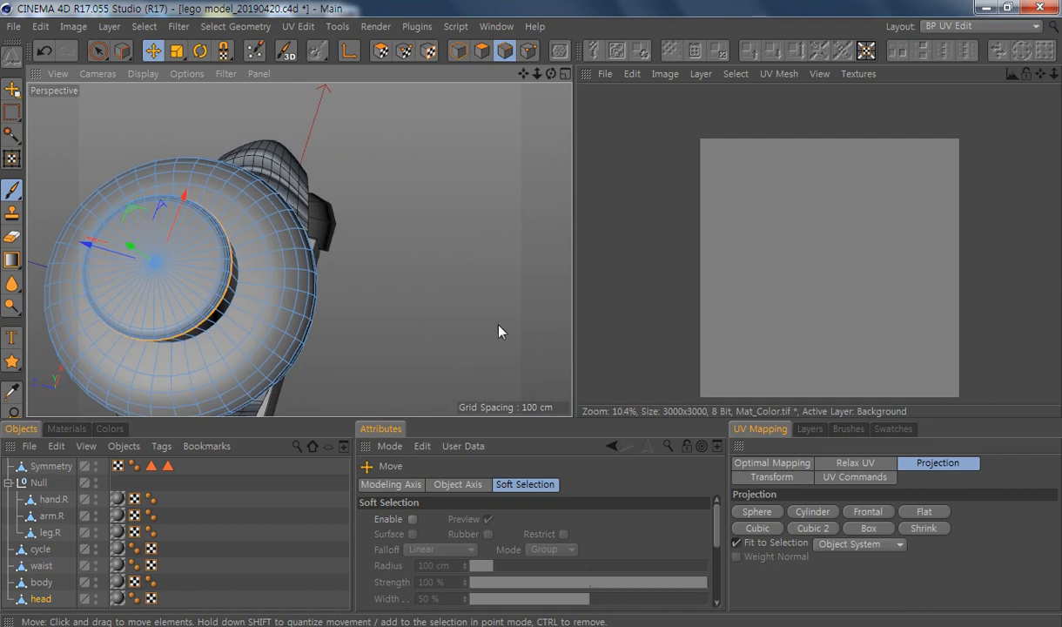
left_click_drag(306, 294, 392, 315, "alt")
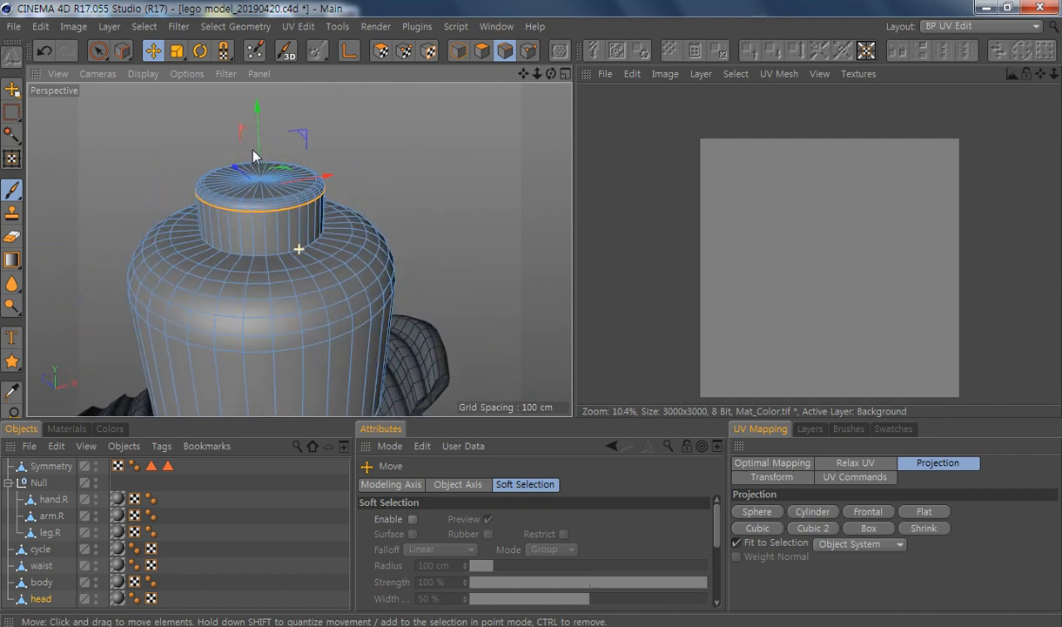
middle_click_drag(448, 267, 468, 212, "alt")
right_click_drag(452, 252, 419, 256, "alt")
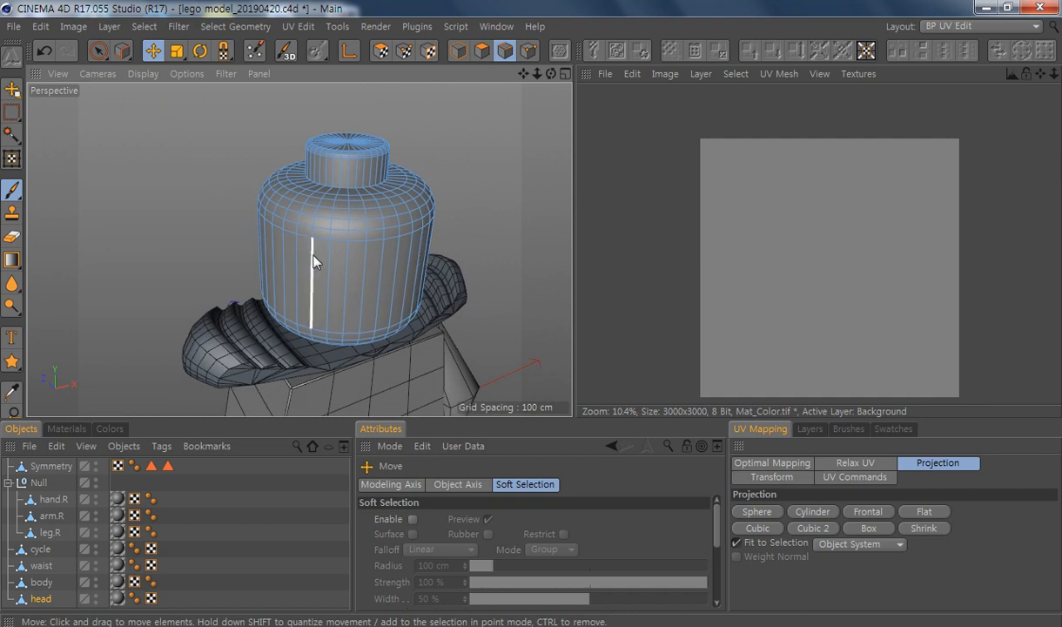
double_click(350, 193)
Step: Select the edge loop on the underside of the head where it narrows into the neck
left_click_drag(455, 322, 452, 255, "alt")
middle_click_drag(452, 320, 435, 143, "alt")
left_click_drag(396, 242, 379, 267, "alt")
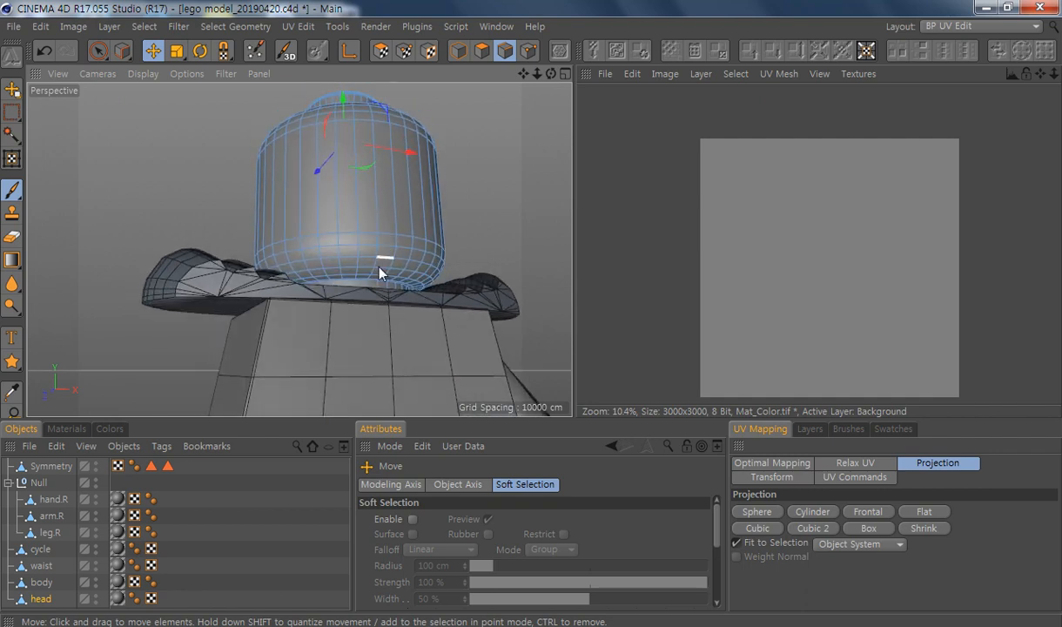
right_click_drag(358, 284, 438, 310, "alt")
double_click(385, 280)
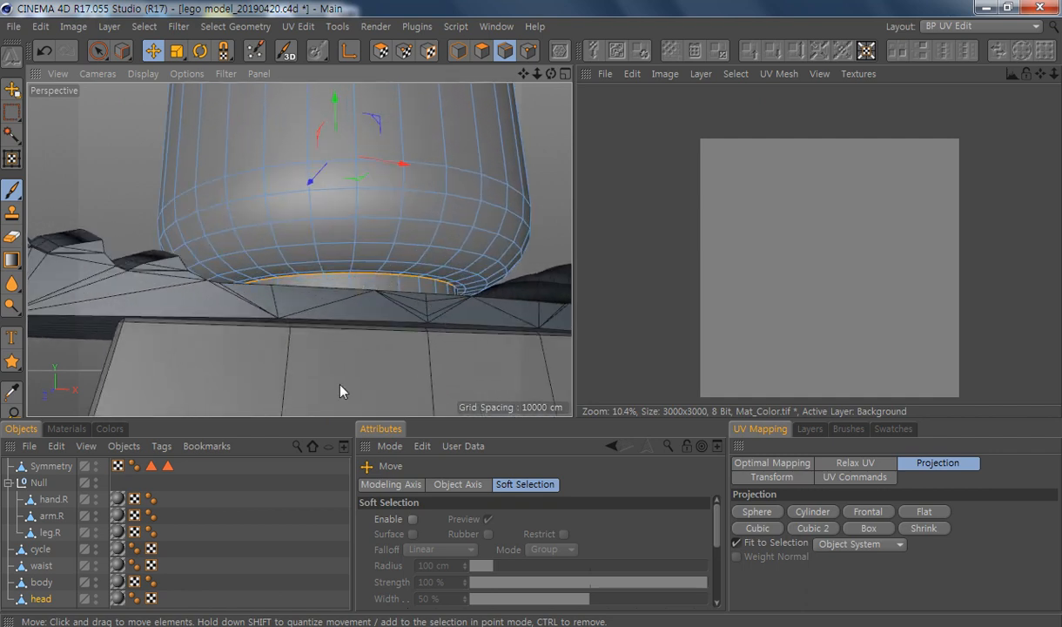
Step: Hide the Symmetry object in the viewport and select the edge loop where the top stud meets the head
left_click(97, 464)
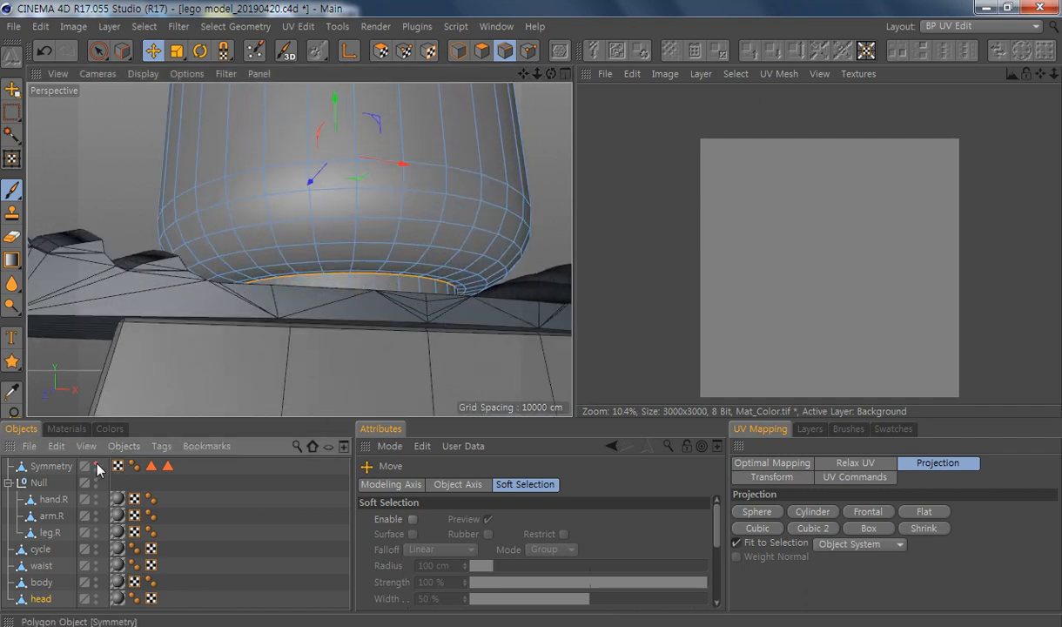
left_click(96, 464)
left_click_drag(459, 311, 376, 203, "alt")
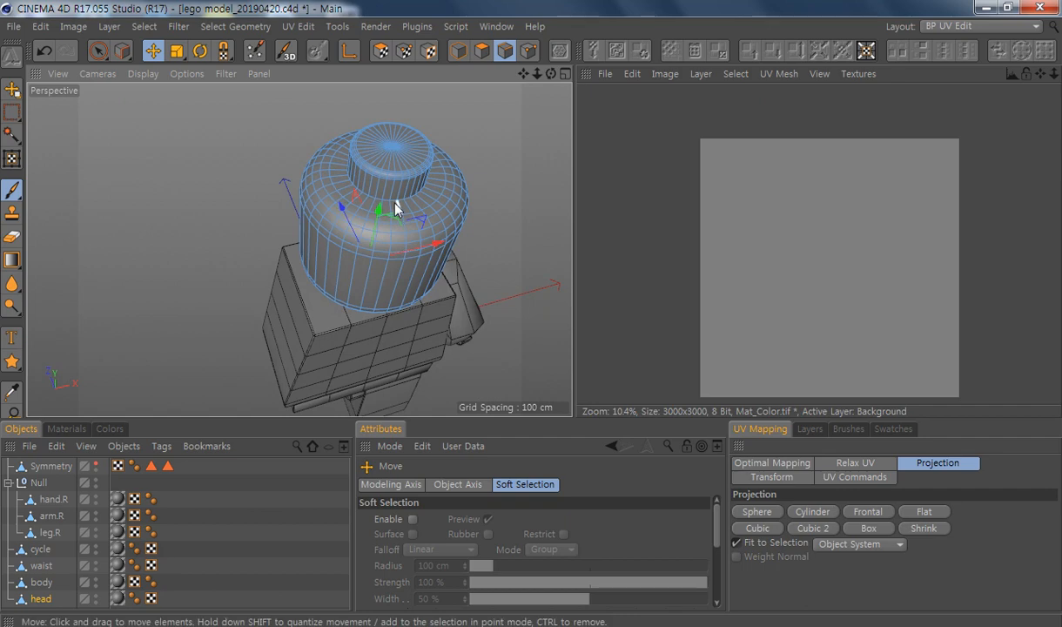
right_click_drag(402, 195, 432, 217, "alt")
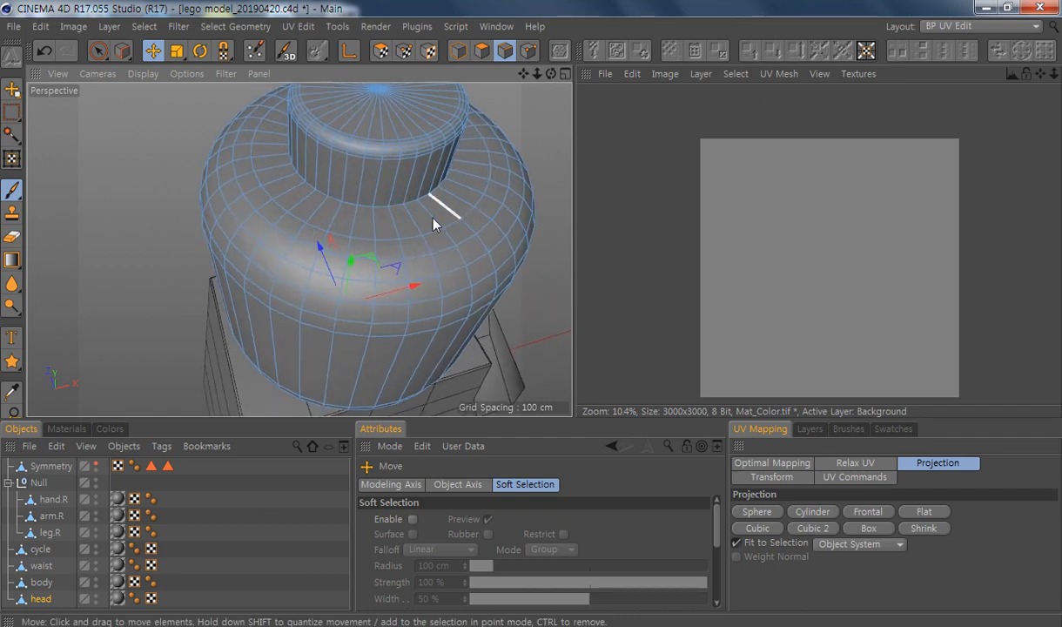
double_click(380, 207)
right_click_drag(469, 321, 453, 346, "alt")
middle_click_drag(420, 302, 288, 236, "alt")
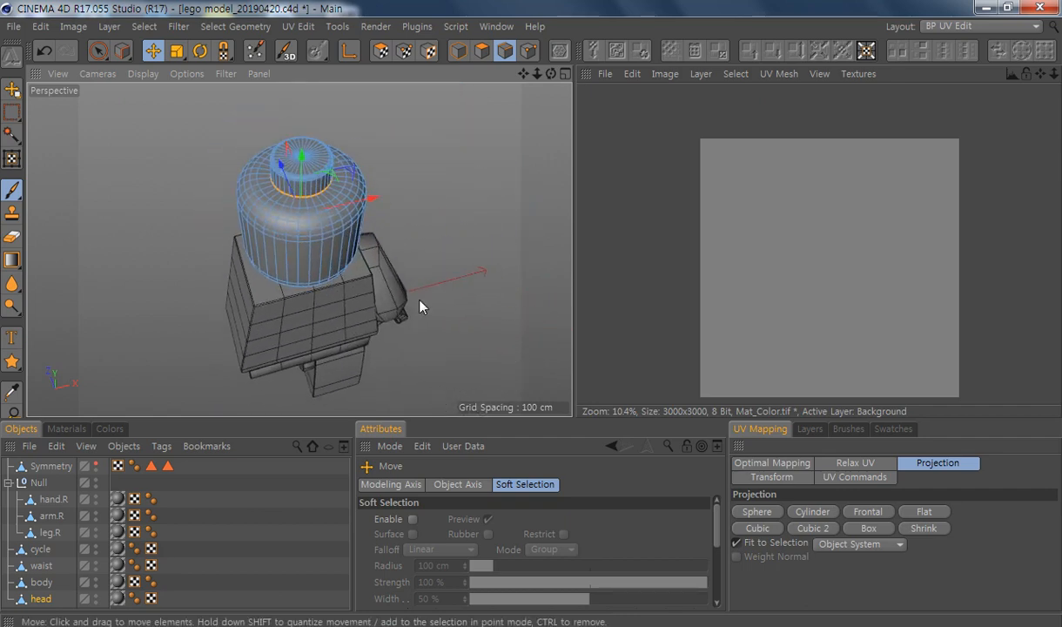
Step: Add the edge loop just below the rim of the head's top stud to the edge selection
left_click_drag(419, 306, 403, 236, "alt")
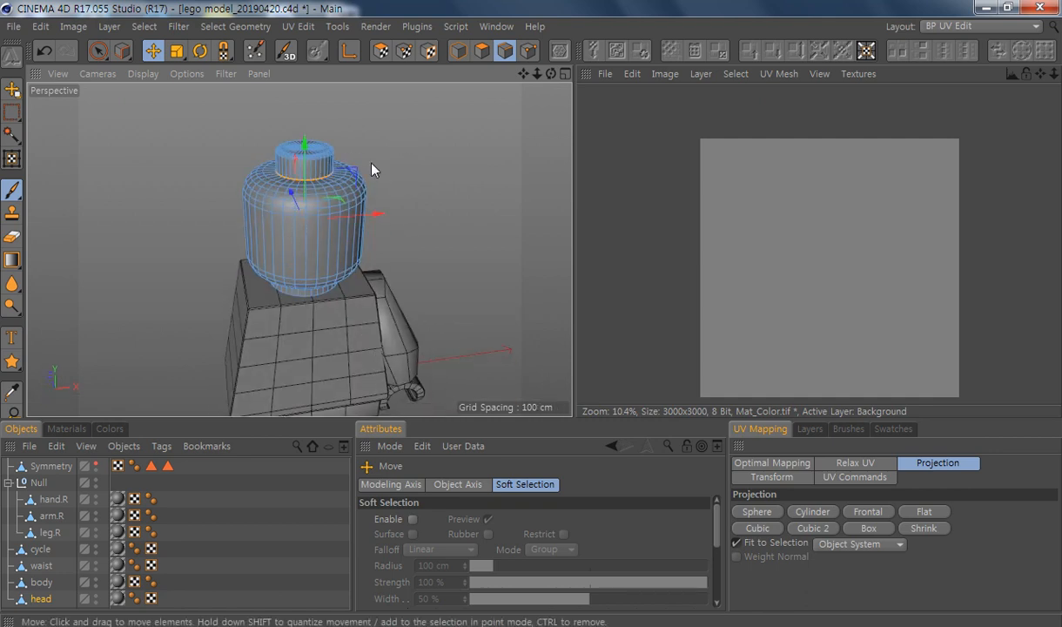
right_click_drag(329, 171, 458, 224, "alt")
left_click_drag(333, 237, 259, 181, "alt")
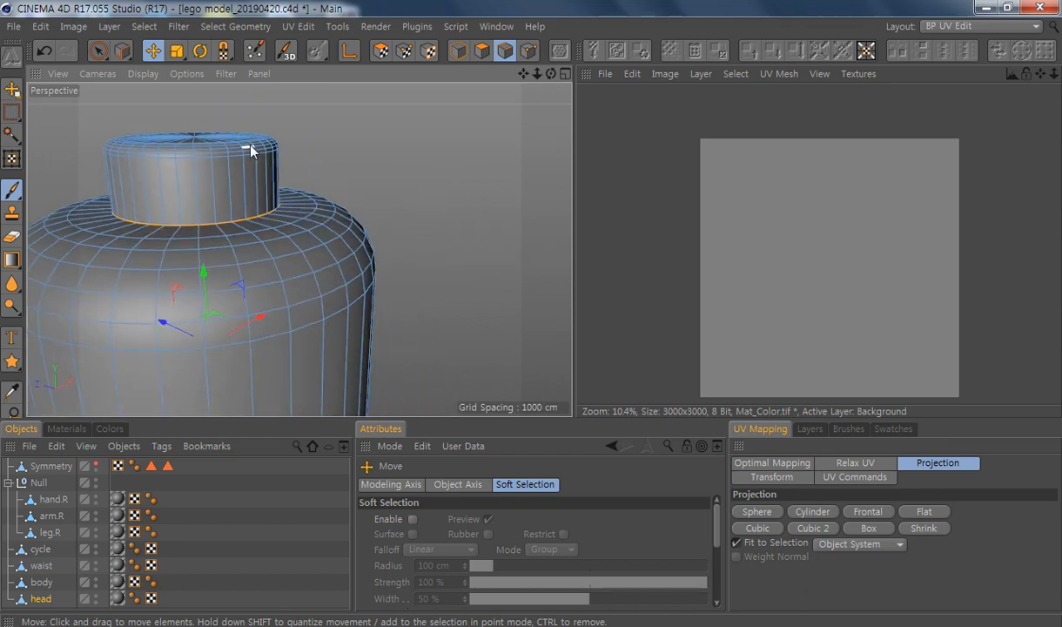
left_click_drag(207, 134, 284, 181, "alt")
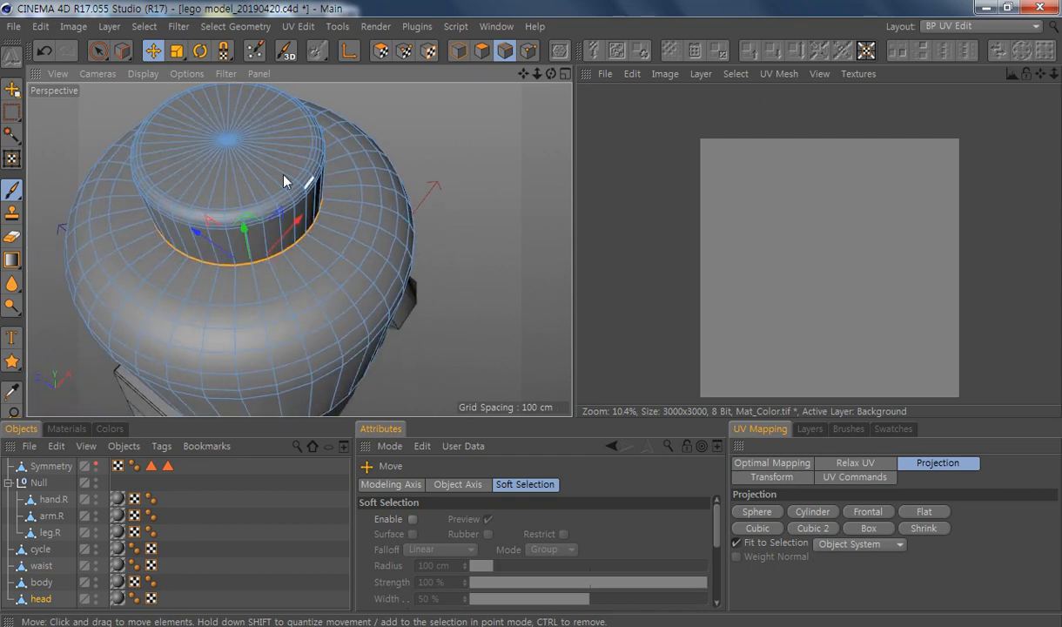
left_click_drag(302, 135, 353, 107, "alt")
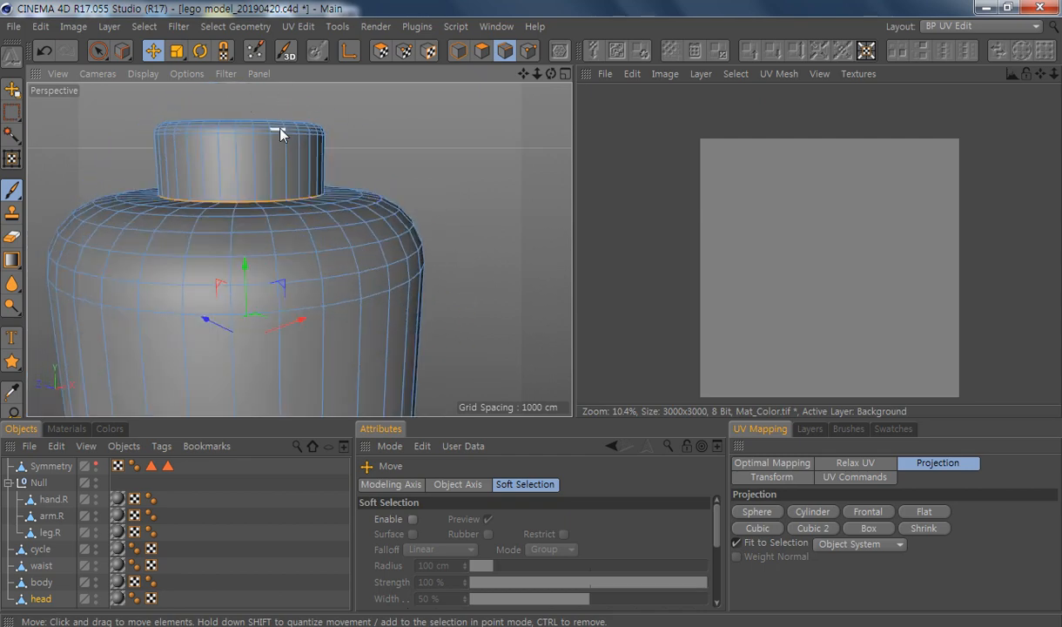
left_click_drag(367, 157, 368, 214, "alt")
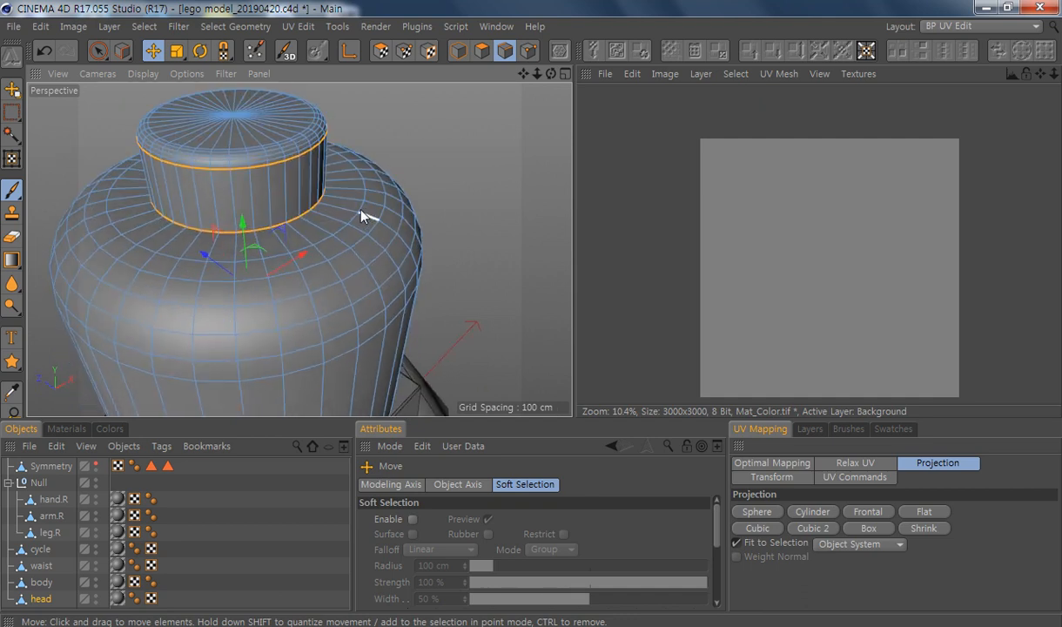
Step: Add the upper edge loop, where the head's side wall meets the rounded shoulder, to the seam selection
left_click_drag(319, 140, 300, 170, "alt")
middle_click_drag(299, 249, 355, 214, "alt")
right_click_drag(356, 219, 331, 228, "alt")
left_click_drag(337, 253, 348, 292, "alt")
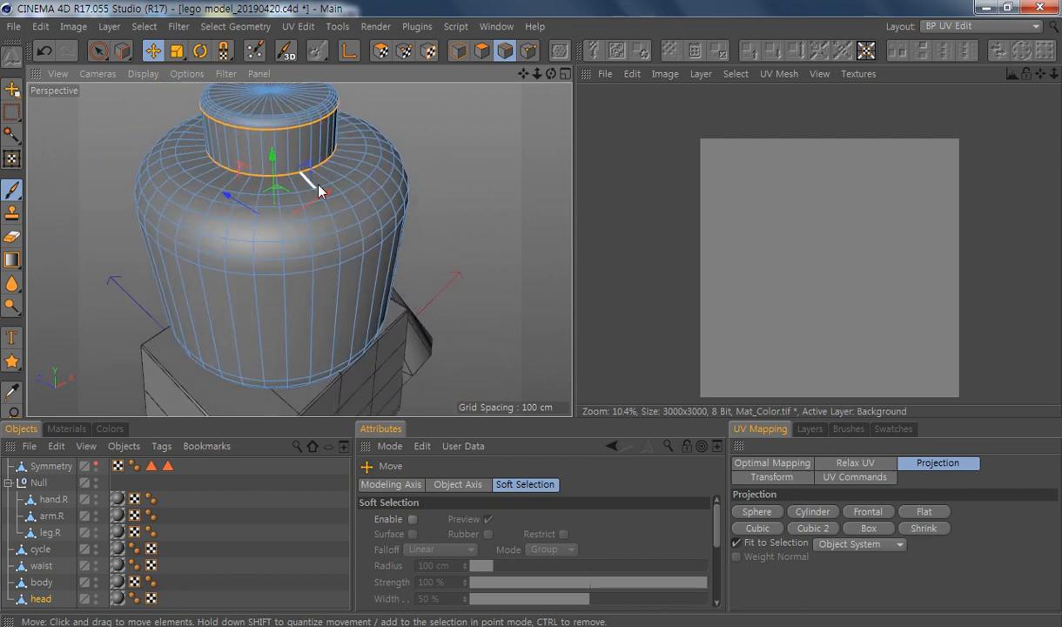
left_click_drag(374, 297, 355, 194, "alt")
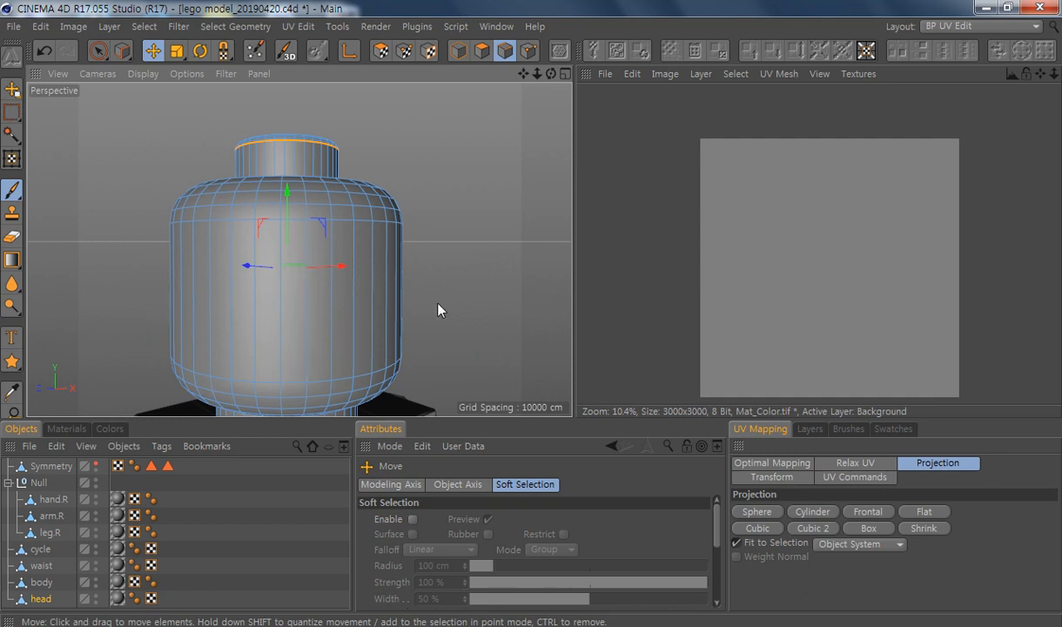
double_click(339, 217)
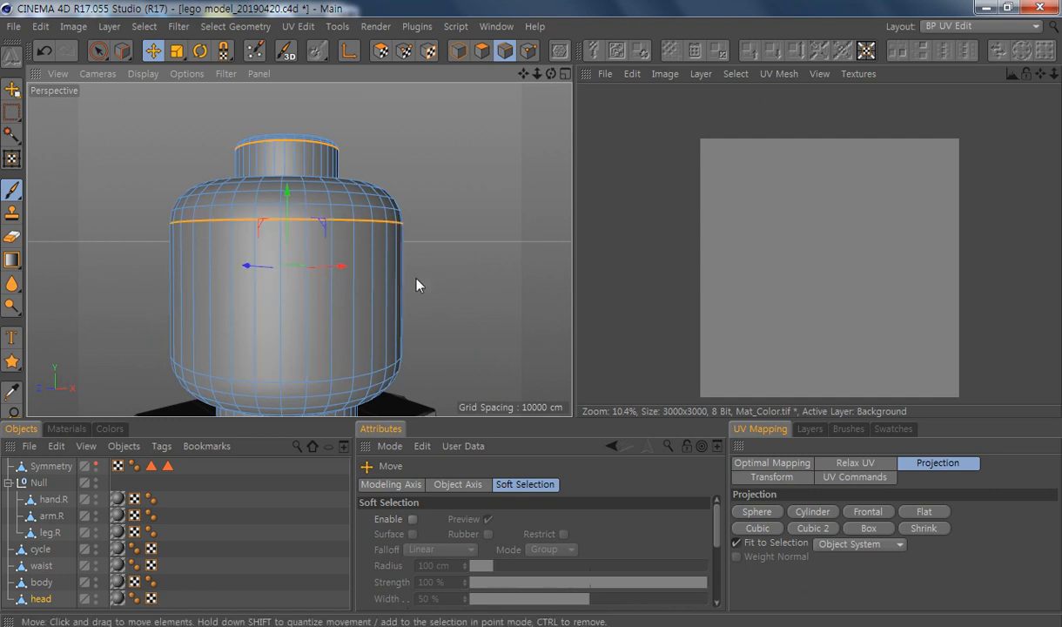
Step: Add the lower edge loop, where the head's side wall starts rounding towards the neck, to the selection
middle_click_drag(407, 289, 433, 187, "alt")
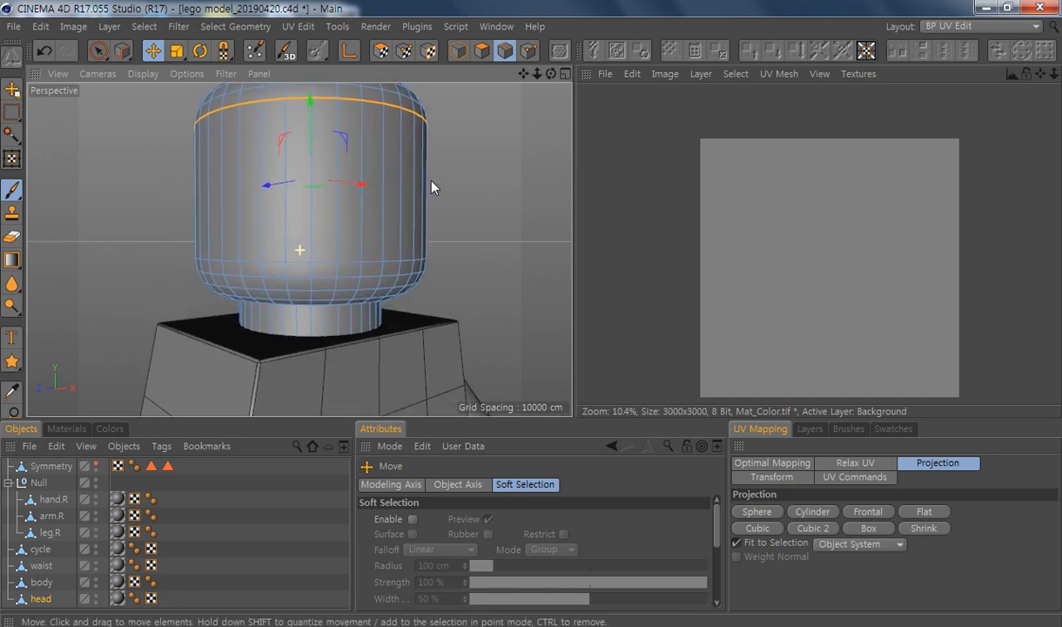
left_click_drag(433, 188, 438, 319, "alt")
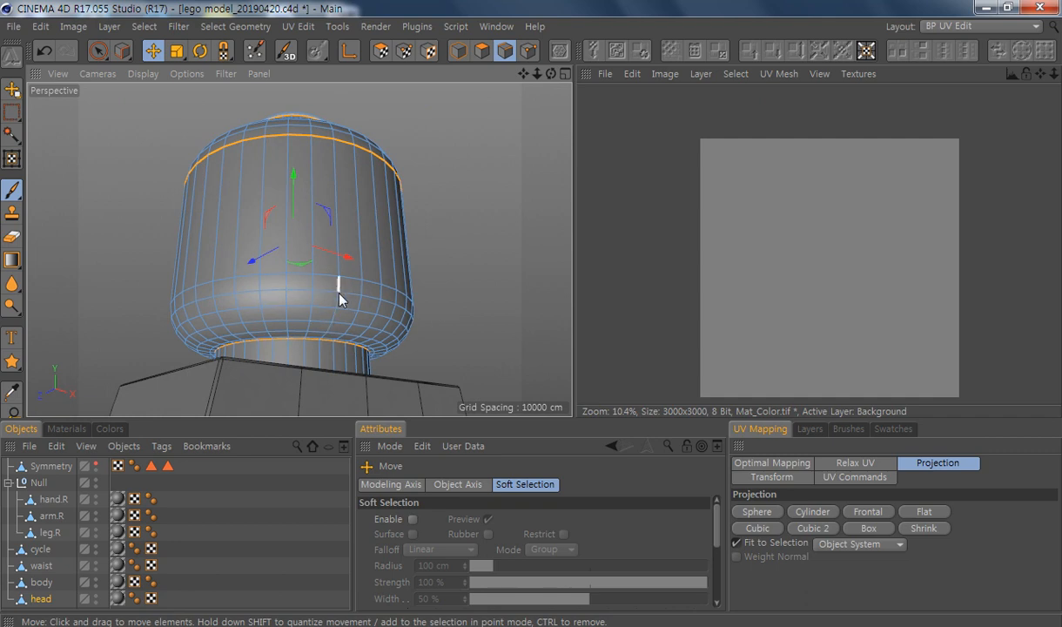
left_click_drag(339, 299, 443, 206, "alt")
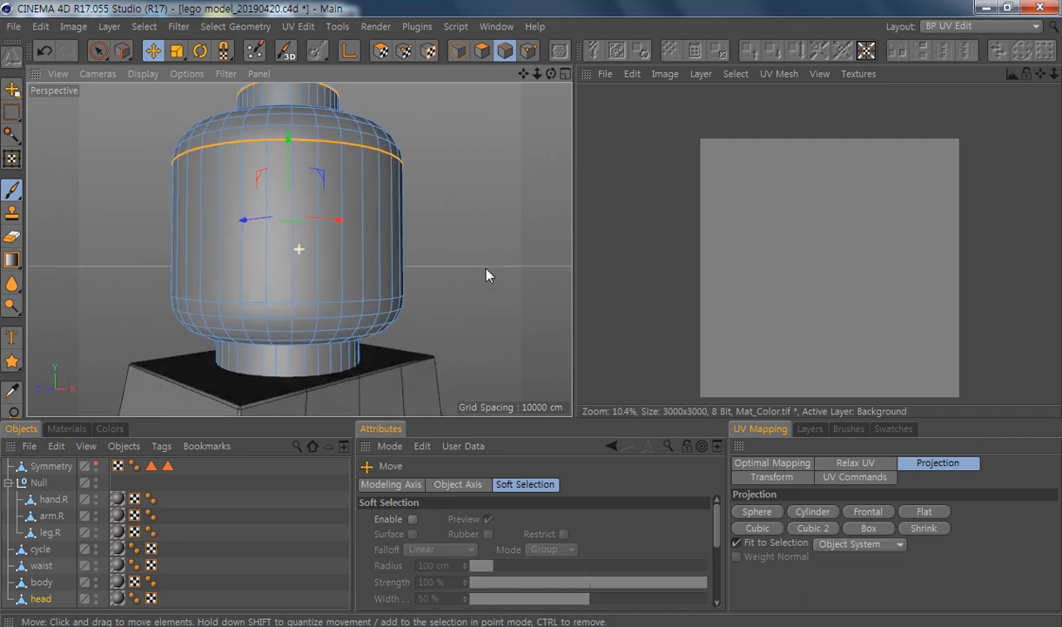
left_click_drag(485, 275, 362, 266, "alt")
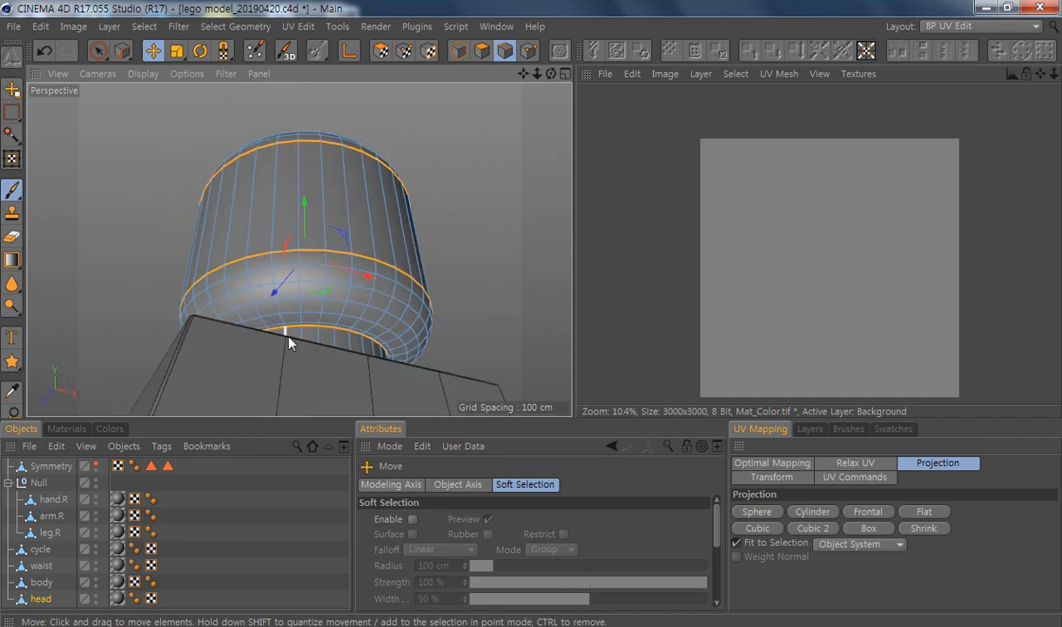
Step: Examine the selected edge loops around the head from above, below and behind
middle_click_drag(436, 309, 420, 235, "alt")
left_click_drag(419, 235, 386, 359, "alt")
right_click_drag(438, 263, 403, 263, "alt")
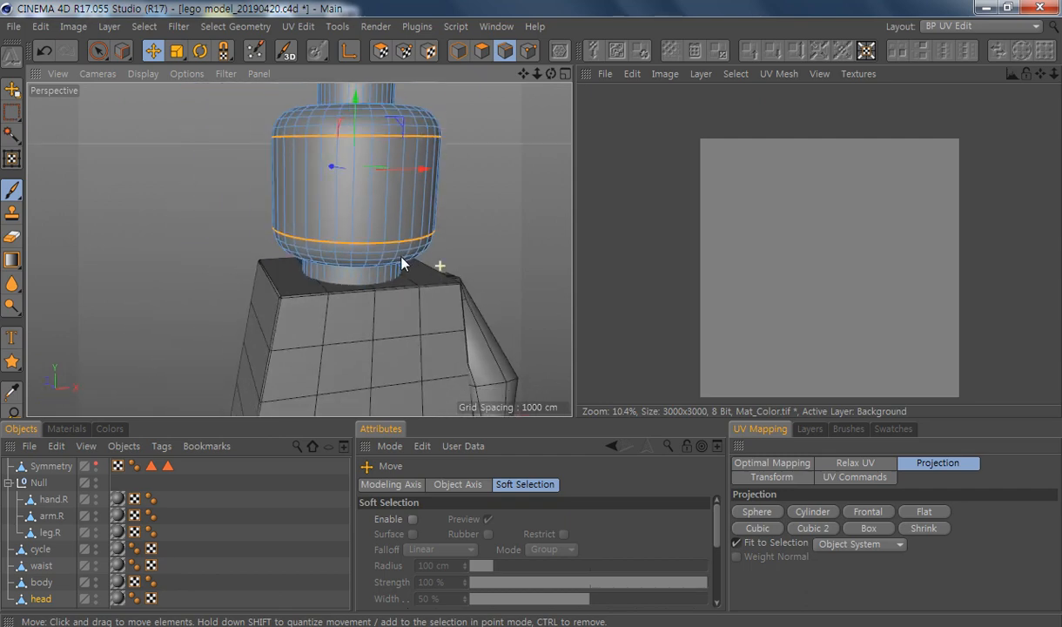
middle_click_drag(406, 236, 376, 279, "alt")
left_click_drag(365, 274, 363, 346, "alt")
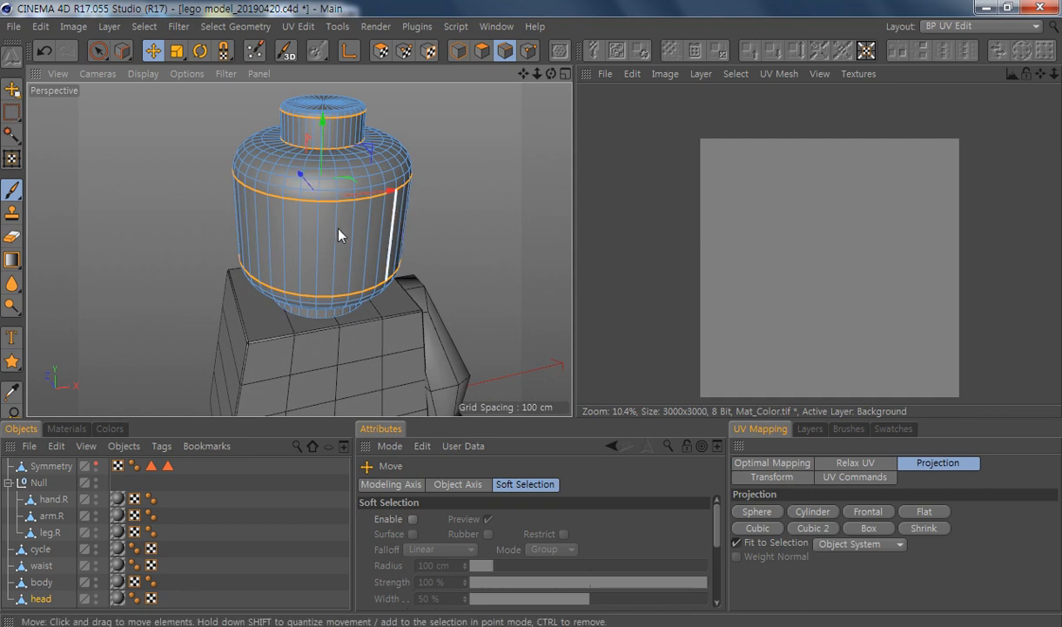
left_click_drag(340, 235, 426, 219, "alt")
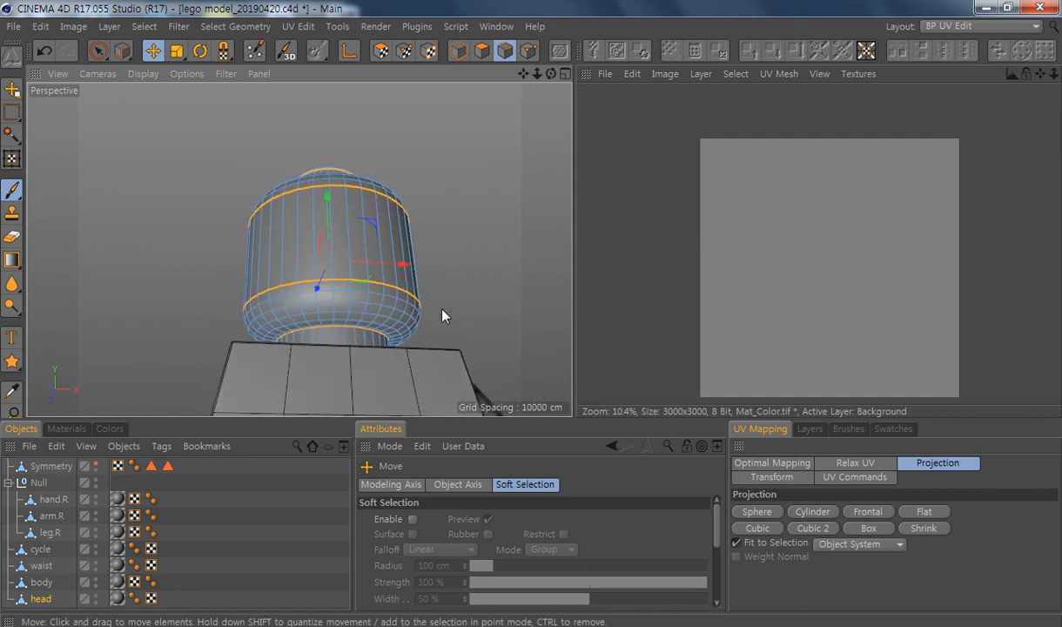
left_click_drag(445, 228, 438, 322, "alt")
right_click_drag(438, 323, 361, 320, "alt")
middle_click_drag(397, 362, 387, 290, "alt")
right_click_drag(289, 258, 408, 221, "alt")
left_click_drag(409, 222, 271, 270, "alt")
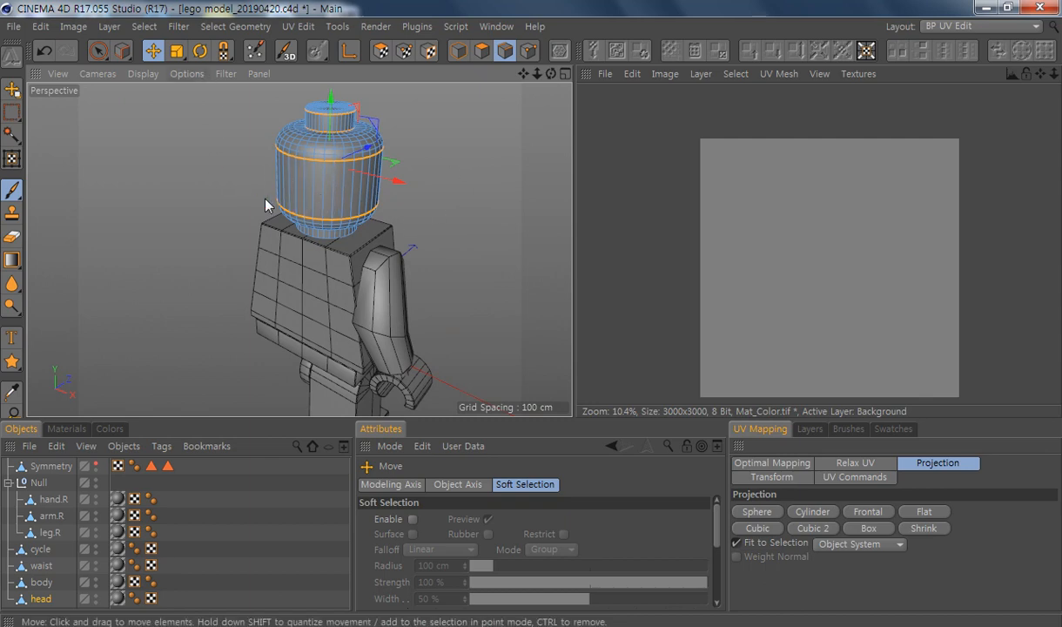
Step: Add one vertical edge at the back of the head's top stud to the seam selection
left_click_drag(318, 206, 403, 409, "alt")
left_click_drag(343, 289, 464, 184, "alt")
middle_click_drag(379, 164, 393, 233, "alt")
right_click_drag(348, 200, 410, 221, "alt")
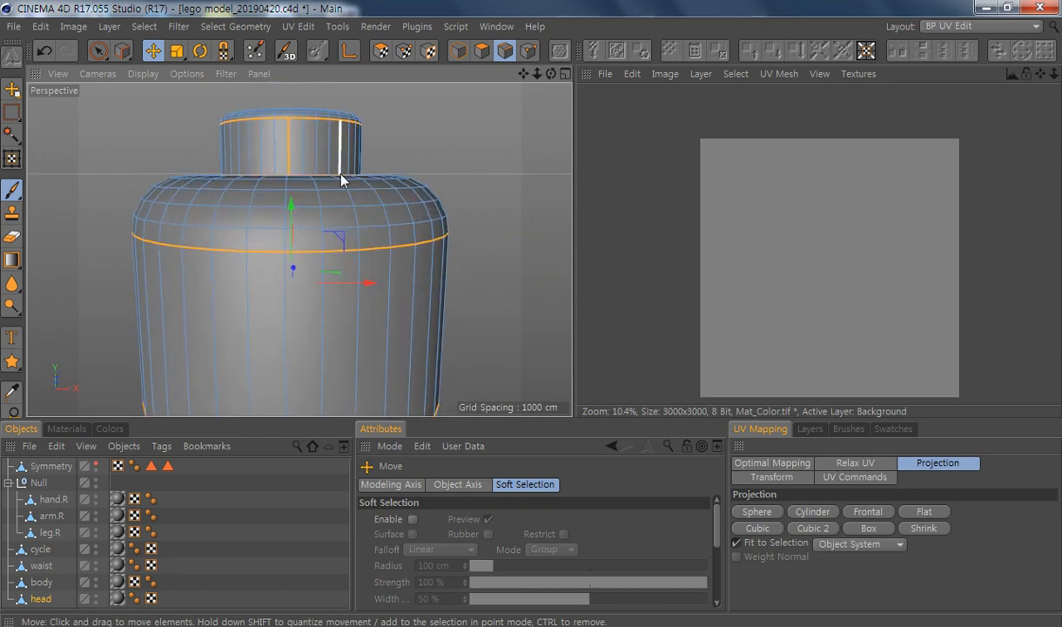
left_click_drag(342, 181, 344, 212, "alt")
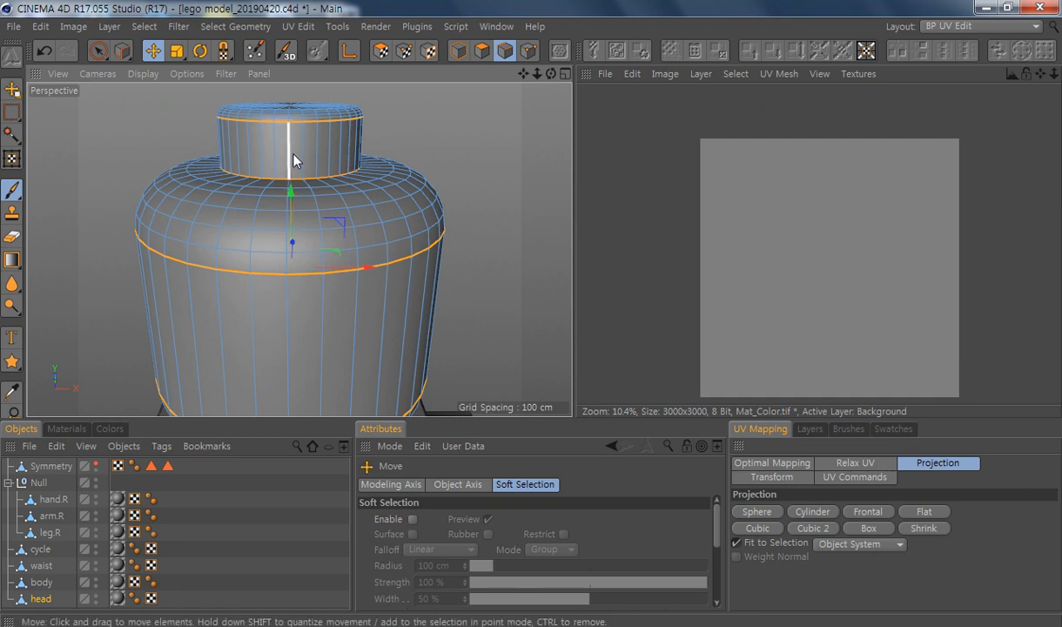
Step: Add the matching vertical edges at the back of the head's side wall and neck to the selection
middle_click_drag(419, 323, 425, 191, "alt")
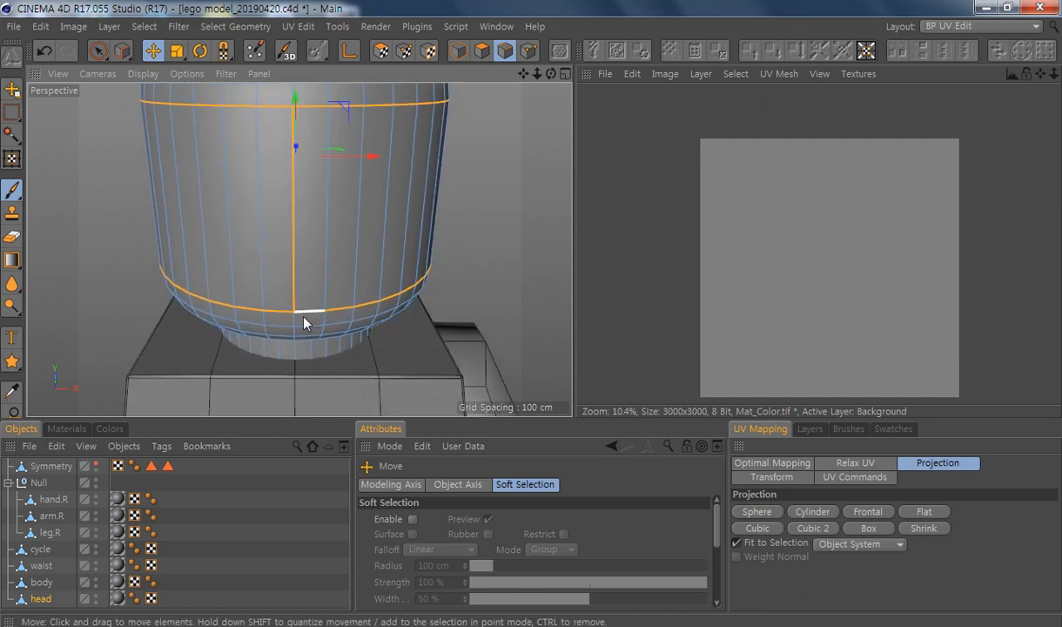
left_click_drag(341, 308, 341, 242, "alt")
middle_click_drag(374, 307, 395, 179, "alt")
left_click(322, 252, "shift")
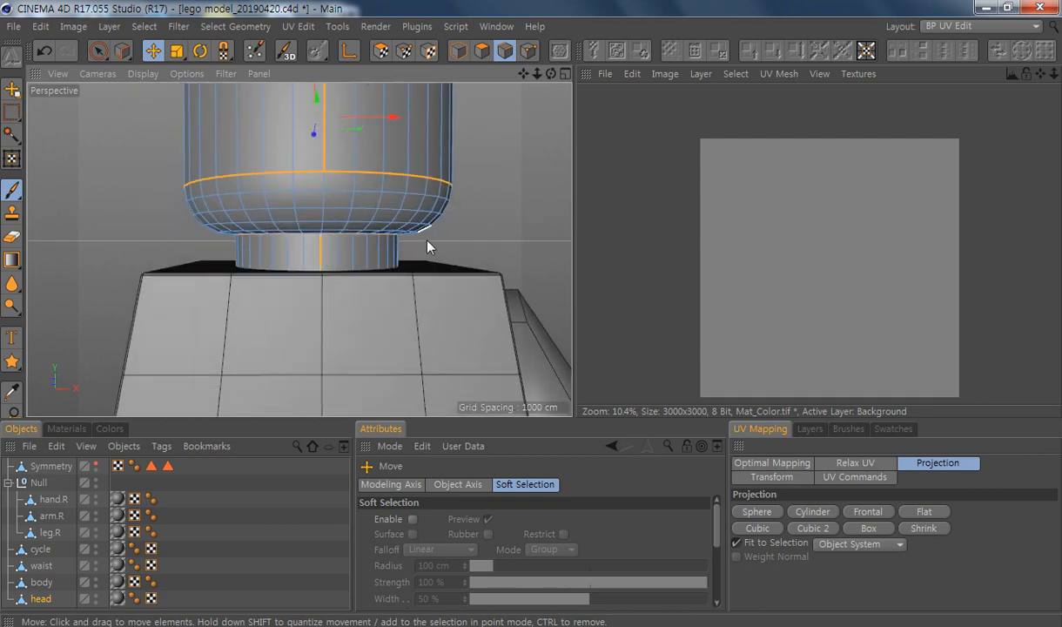
Step: Store the selected seam edges of the head as a selection tag with Set Selection
right_click_drag(383, 253, 310, 260, "alt")
left_click_drag(361, 263, 393, 313, "alt")
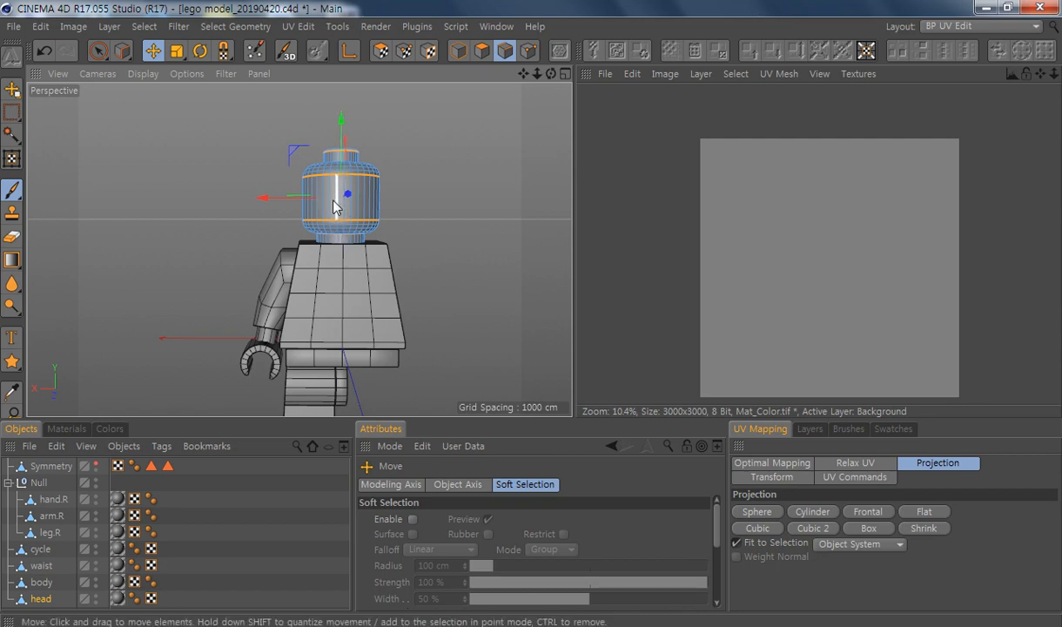
left_click_drag(336, 205, 69, 257, "alt")
middle_click_drag(252, 255, 295, 267, "alt")
left_click_drag(316, 249, 425, 282, "alt")
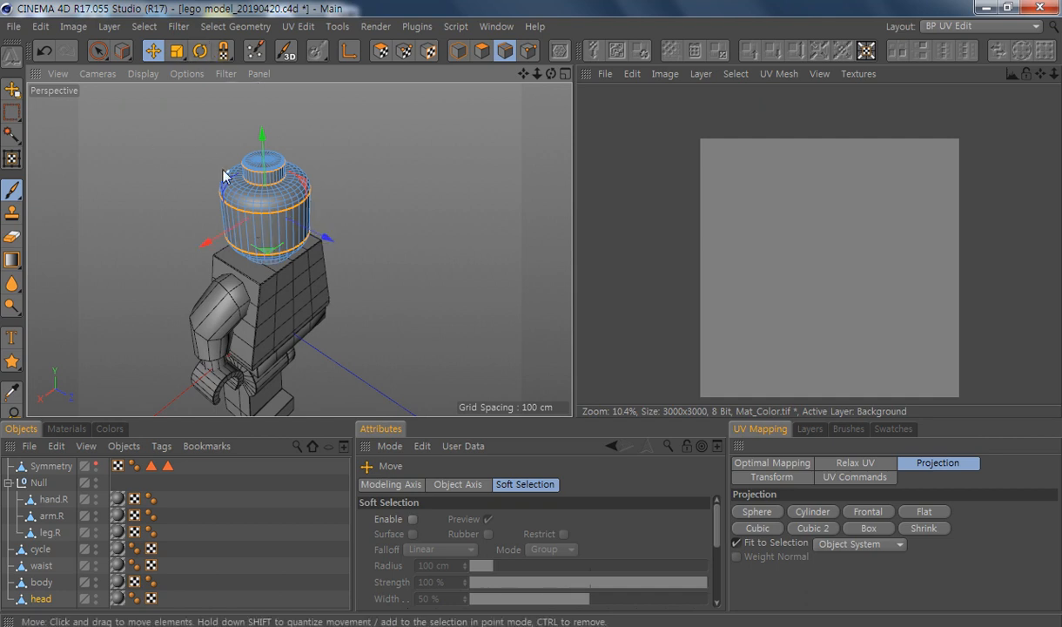
left_click(250, 27)
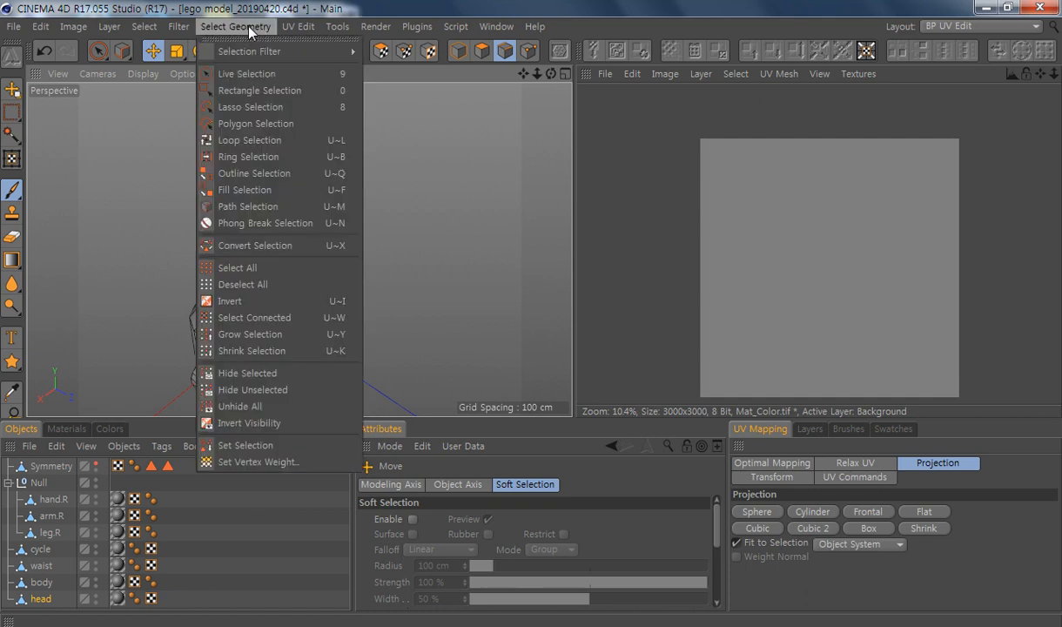
left_click(247, 449)
left_click(40, 599)
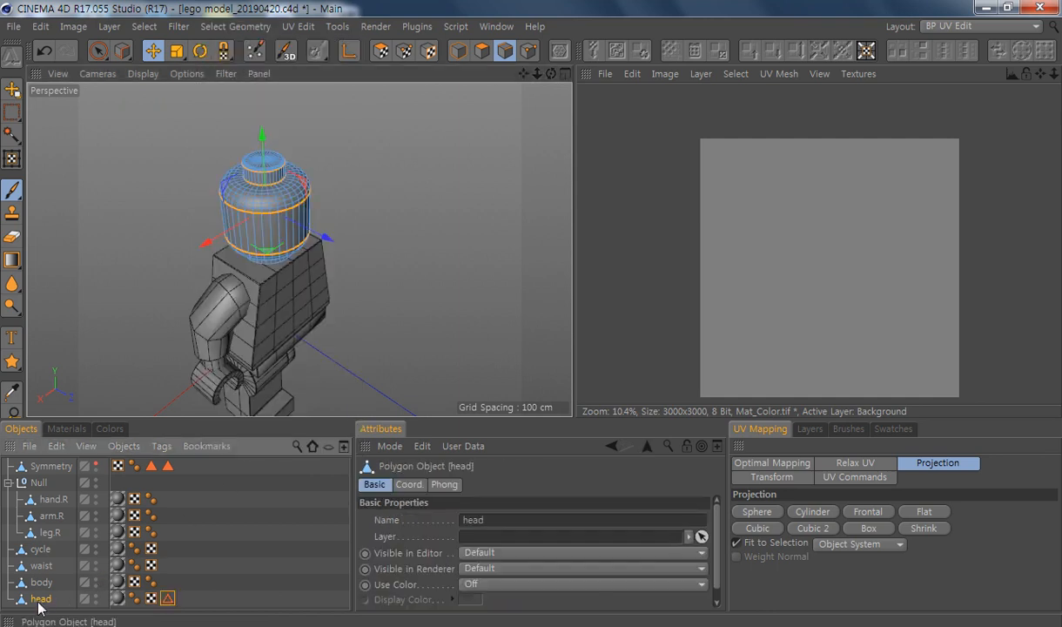
Step: Reselect the head and restore its seam edges from the stored Edge Selection tag
left_click(167, 597)
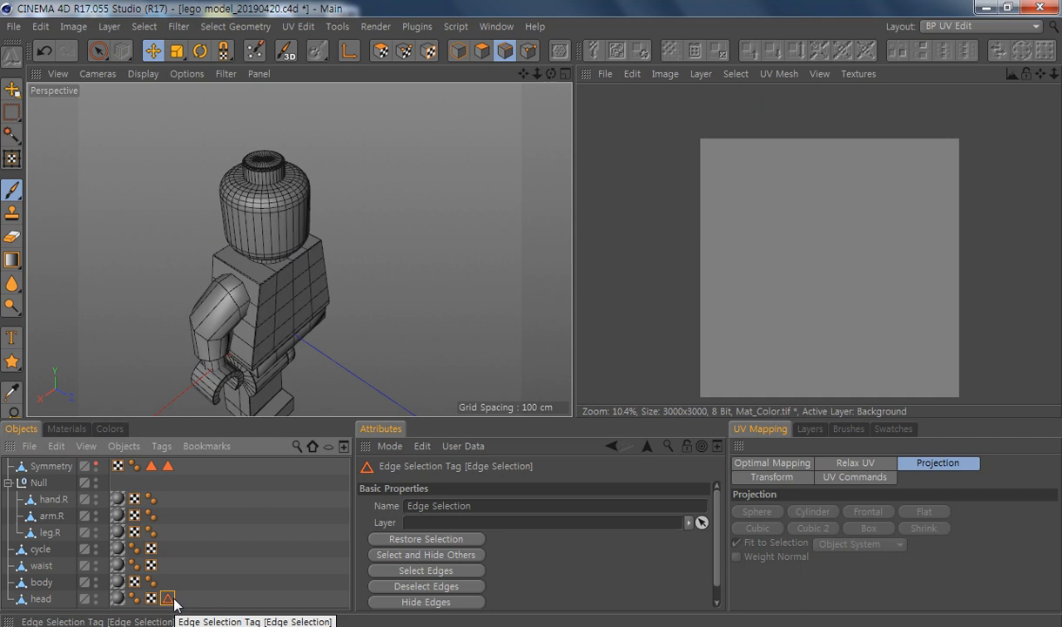
left_click_drag(376, 315, 305, 243, "alt")
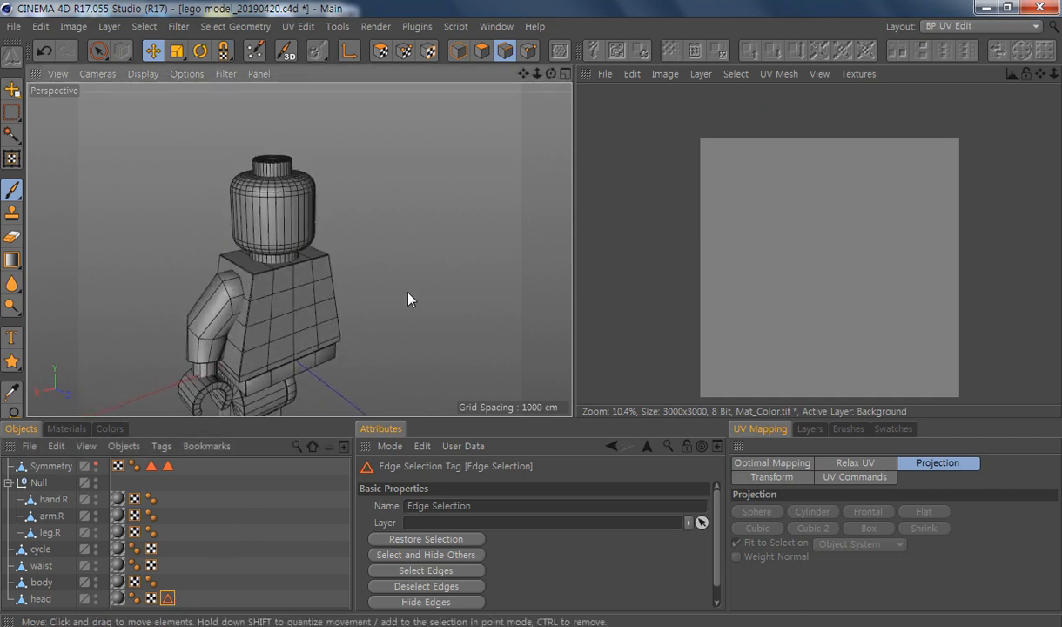
middle_click_drag(410, 296, 406, 259, "alt")
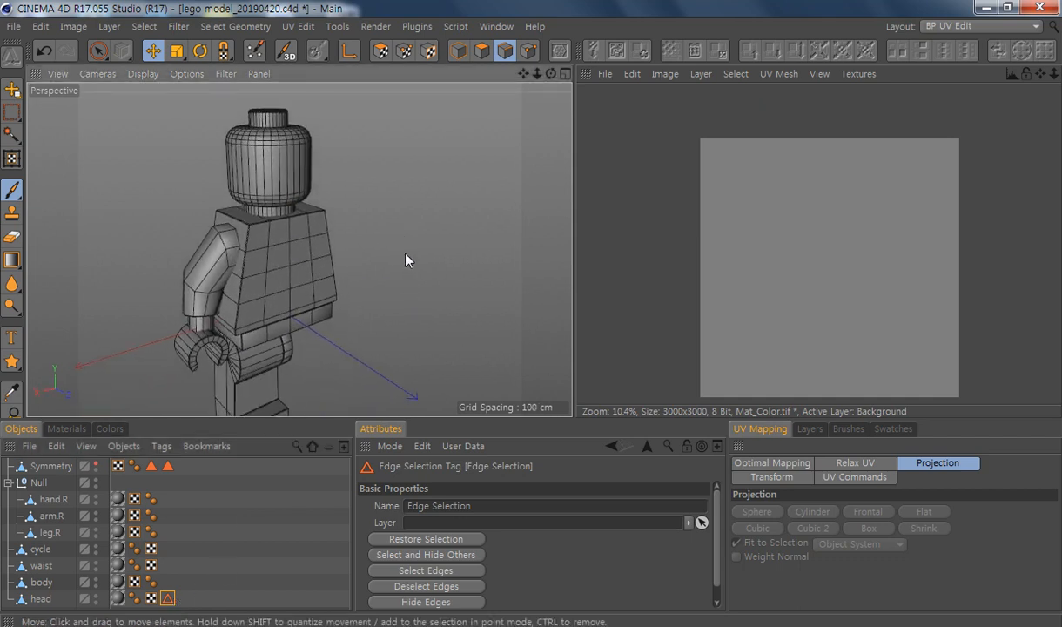
left_click(41, 598)
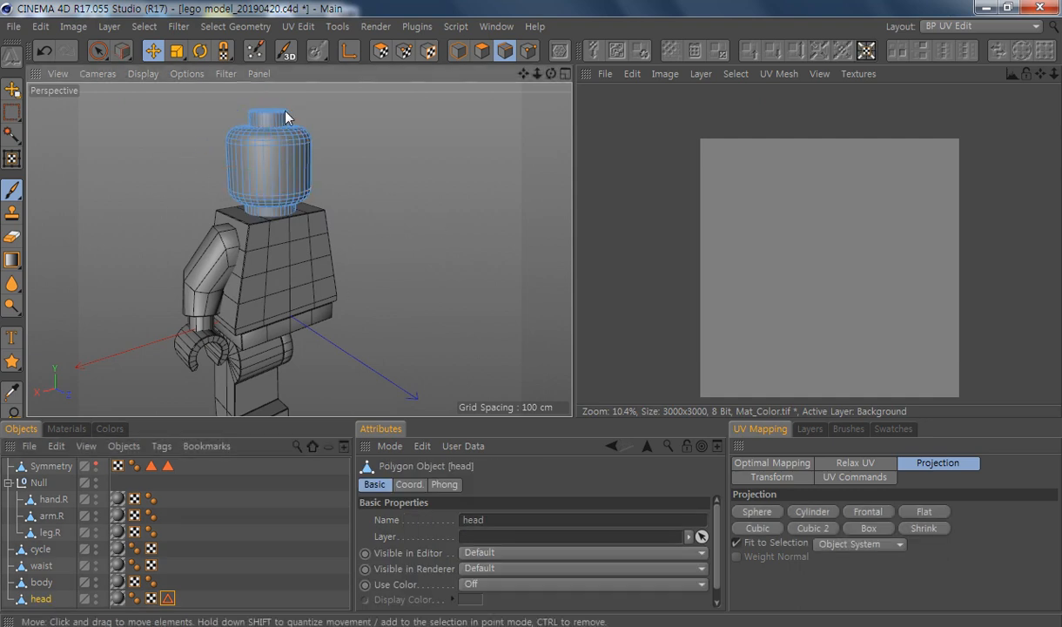
left_click(167, 599)
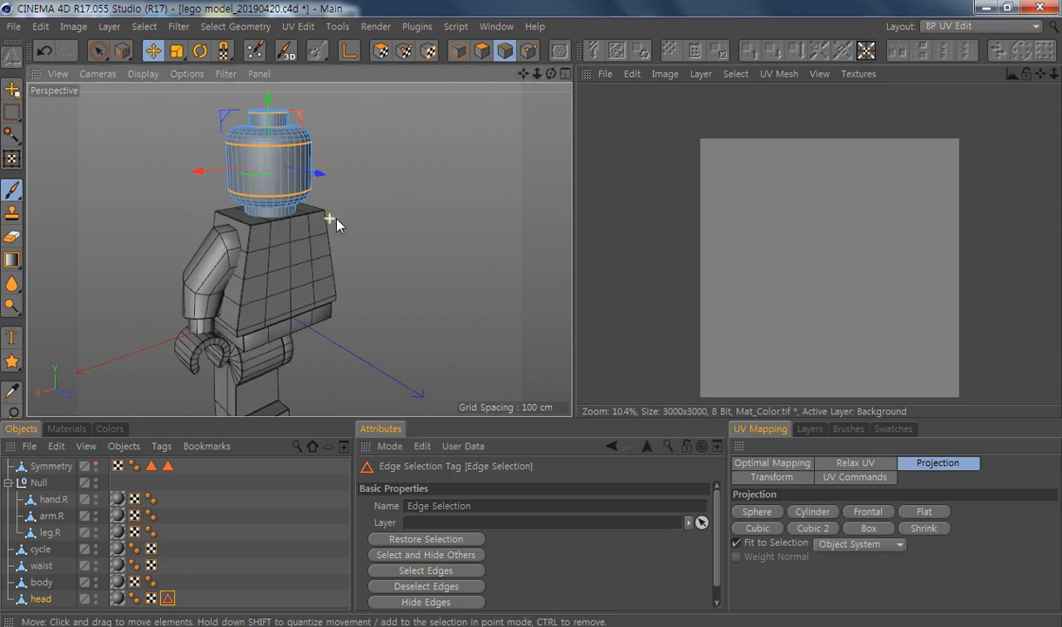
Step: Switch the head to UV polygon editing and apply a Frontal projection to its UVs
left_click_drag(337, 224, 336, 106, "alt")
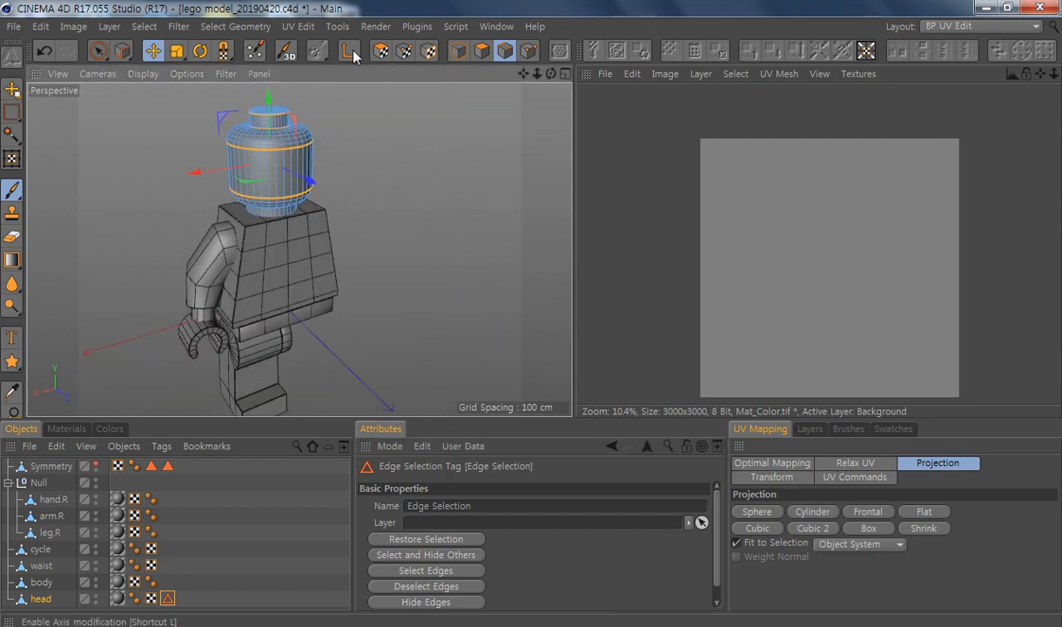
left_click(380, 51)
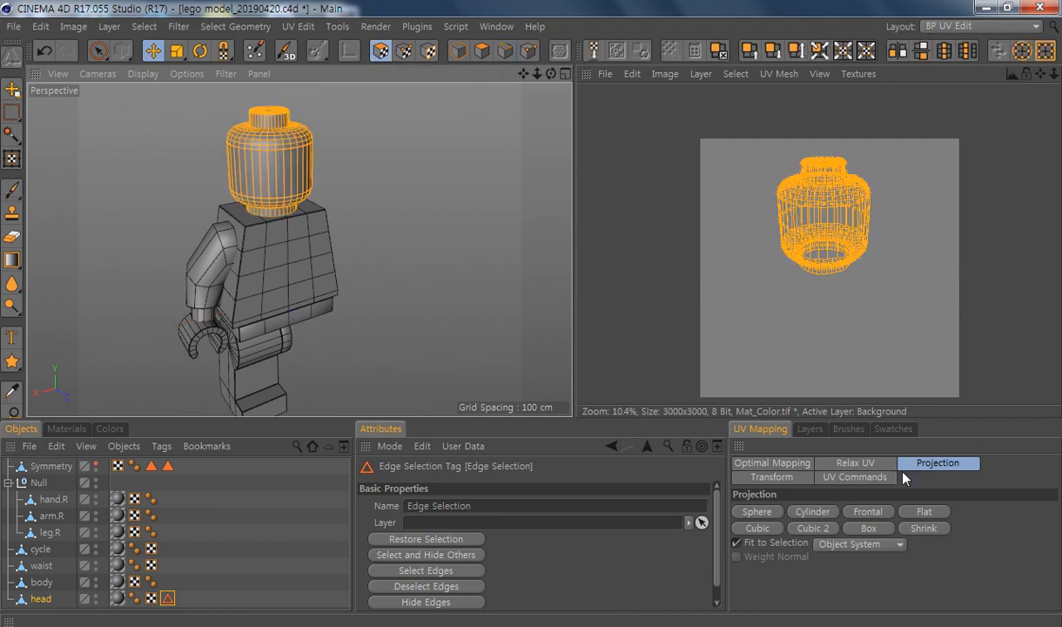
left_click(872, 511)
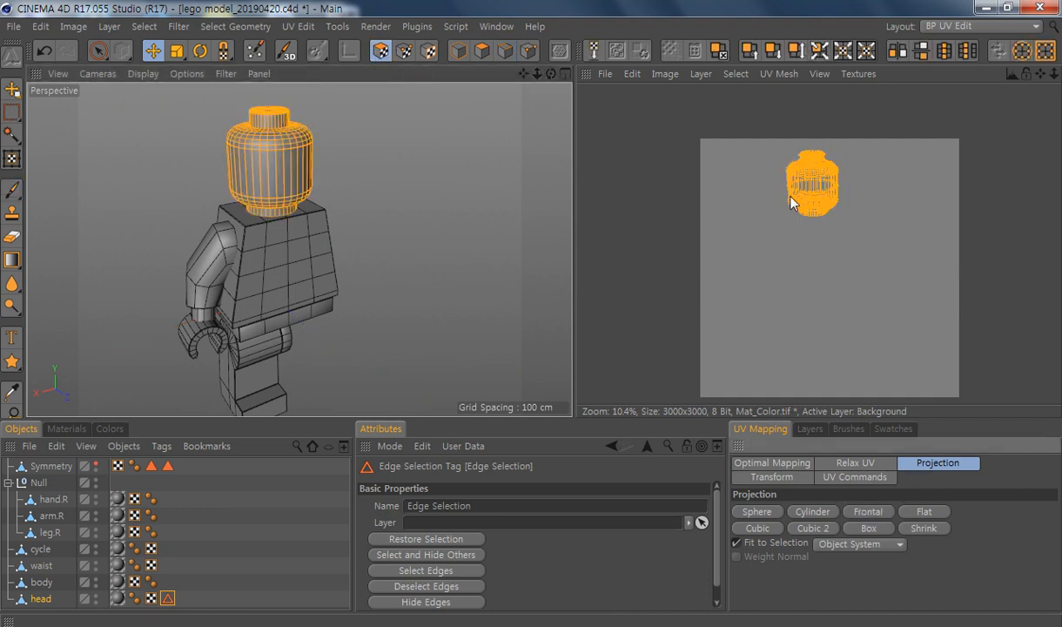
Step: Set Relax UV to leave border points unpinned and cut selected edges using the head's Edge Selection tag
left_click(855, 462)
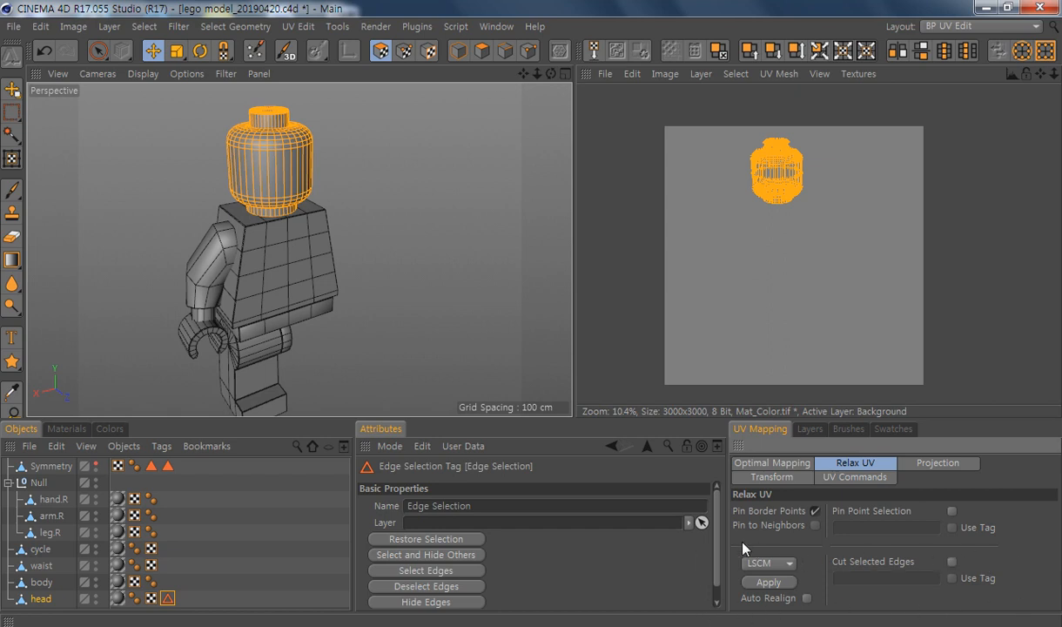
left_click(815, 512)
left_click(951, 562)
left_click(952, 578)
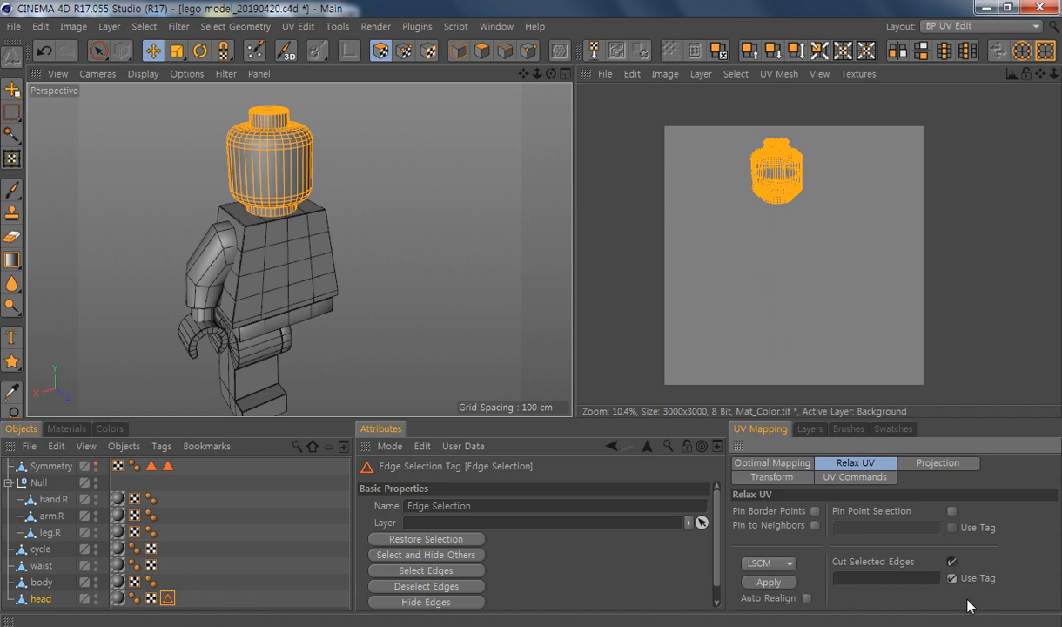
left_click_drag(167, 598, 870, 581)
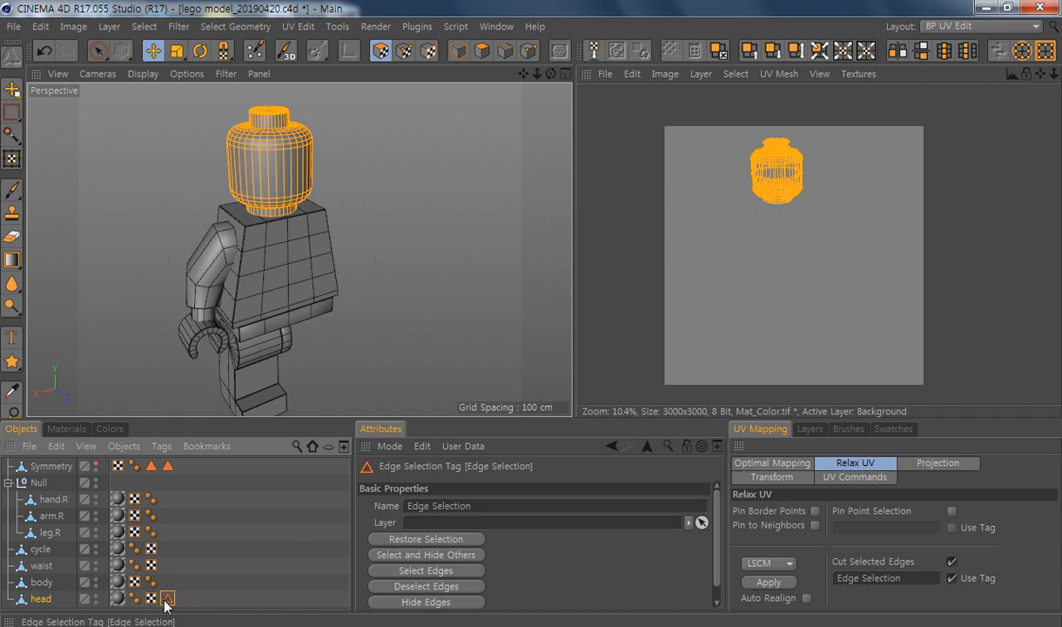
Step: Relax the head's UVs with LSCM, cutting along the selected edges without Use Tag and with Auto Realign enabled
left_click(952, 578)
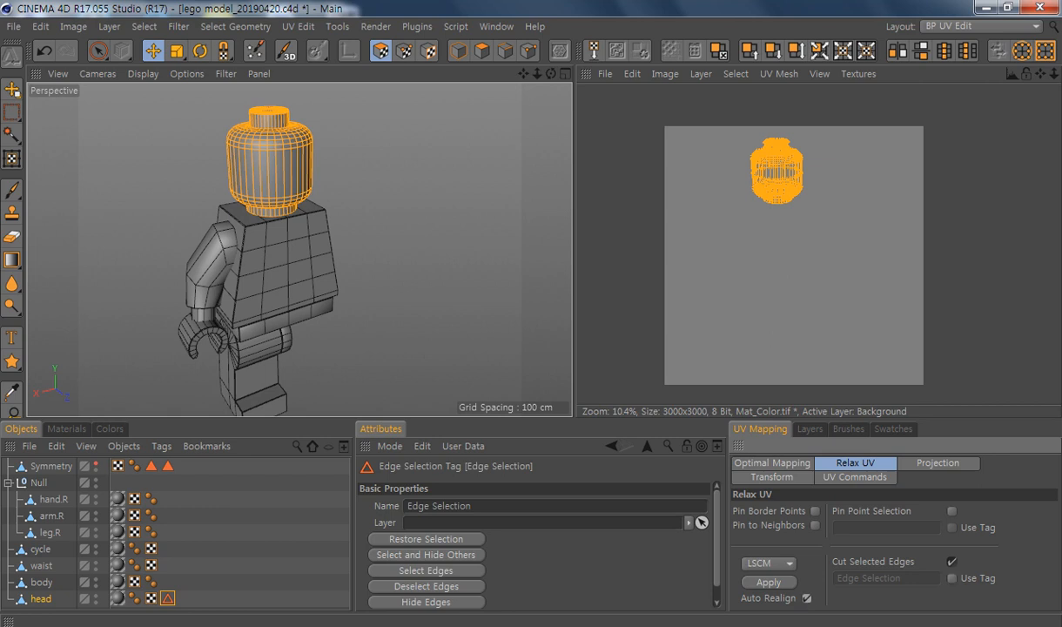
left_click(760, 589)
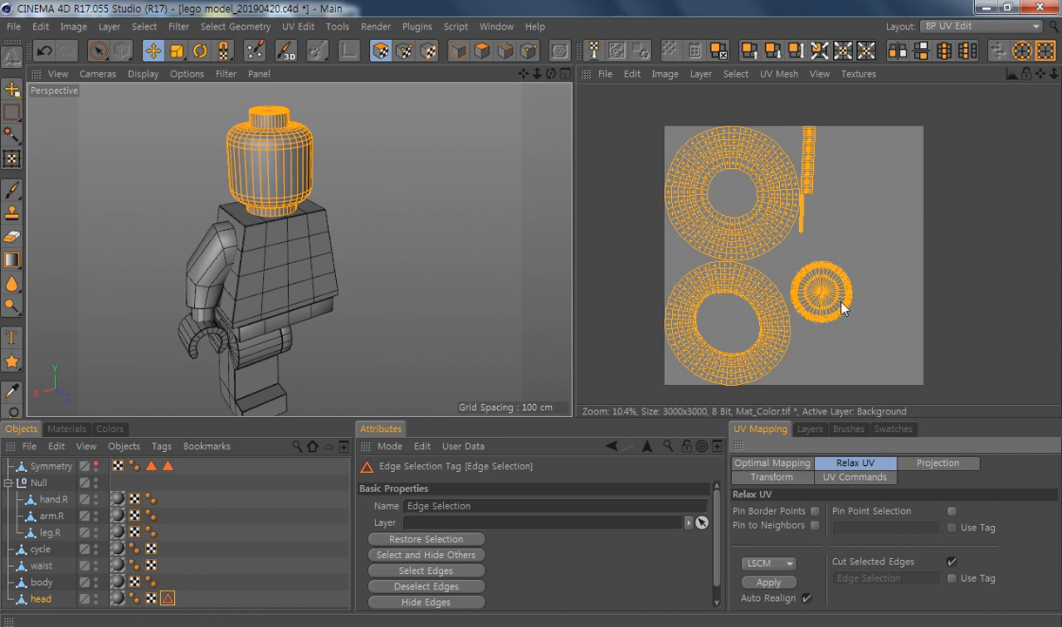
scroll(758, 178, "up", 5)
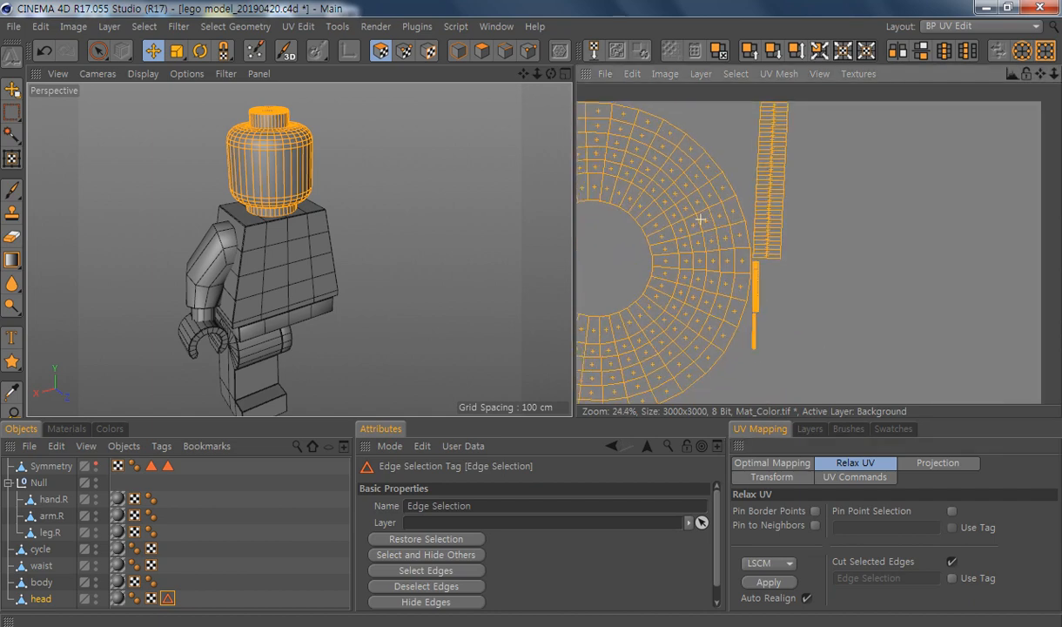
scroll(700, 220, "up", 3)
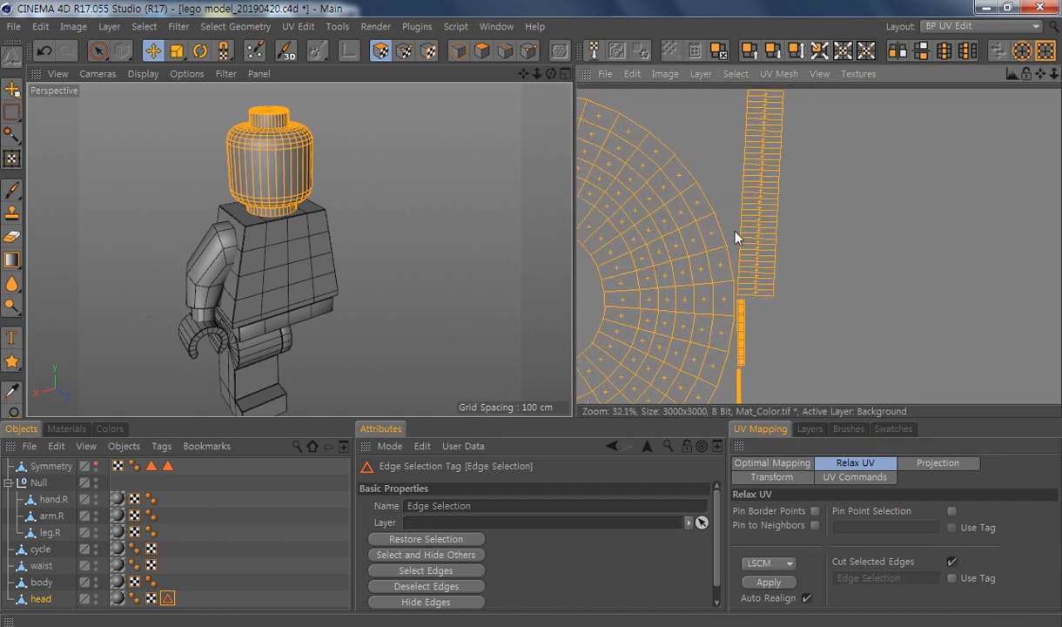
middle_click_drag(827, 338, 807, 232, "alt")
scroll(745, 290, "up", 5)
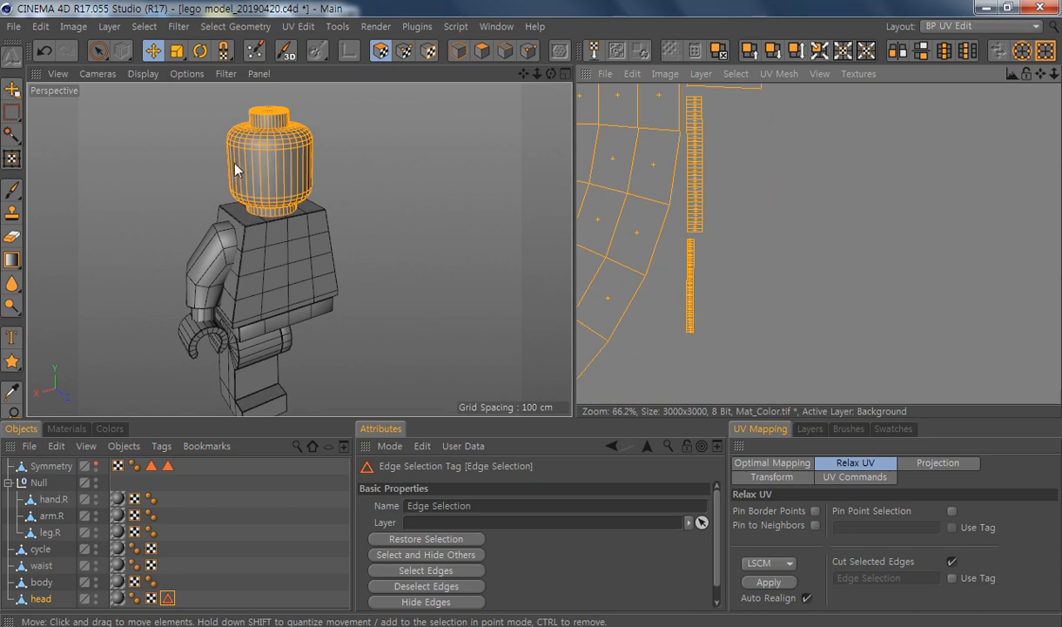
scroll(815, 195, "down", 7)
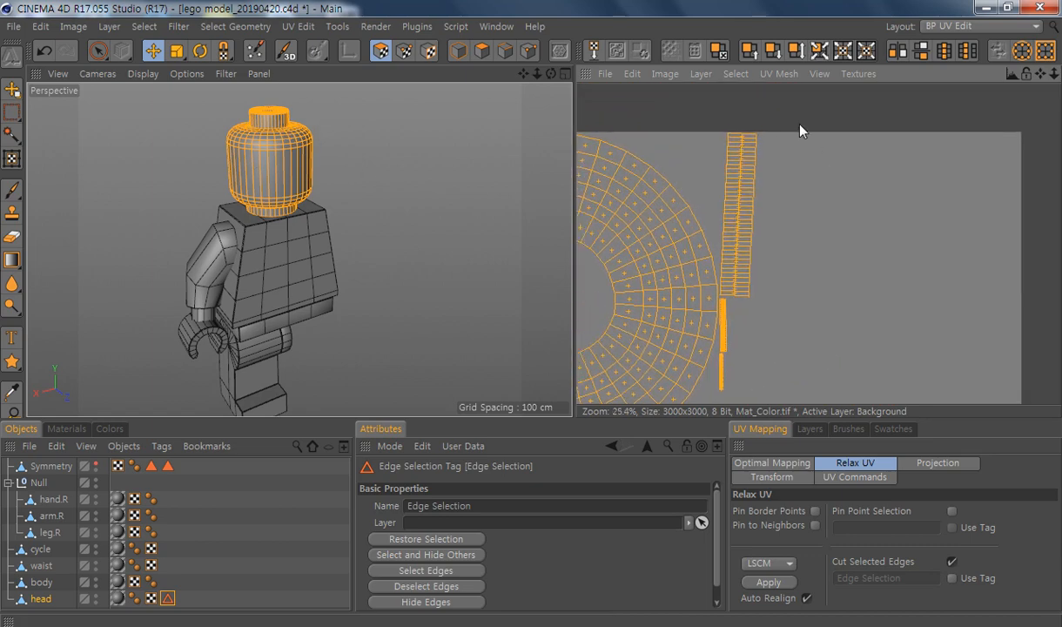
Step: Live-select polygons along the widest UV strip and at its ends to check which part of the head they cover
left_click(98, 51)
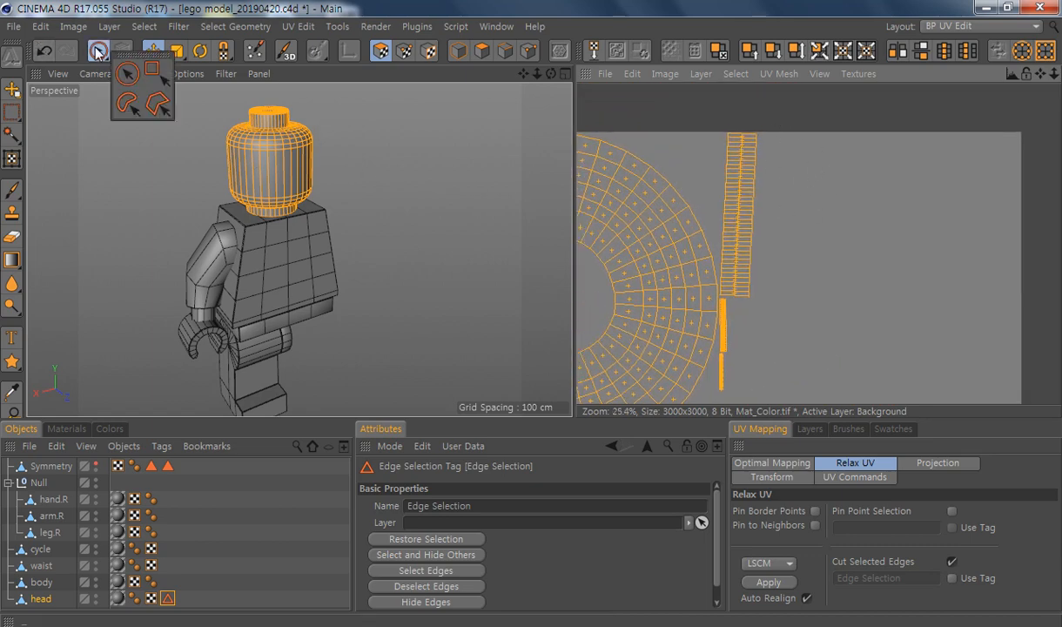
left_click(127, 73)
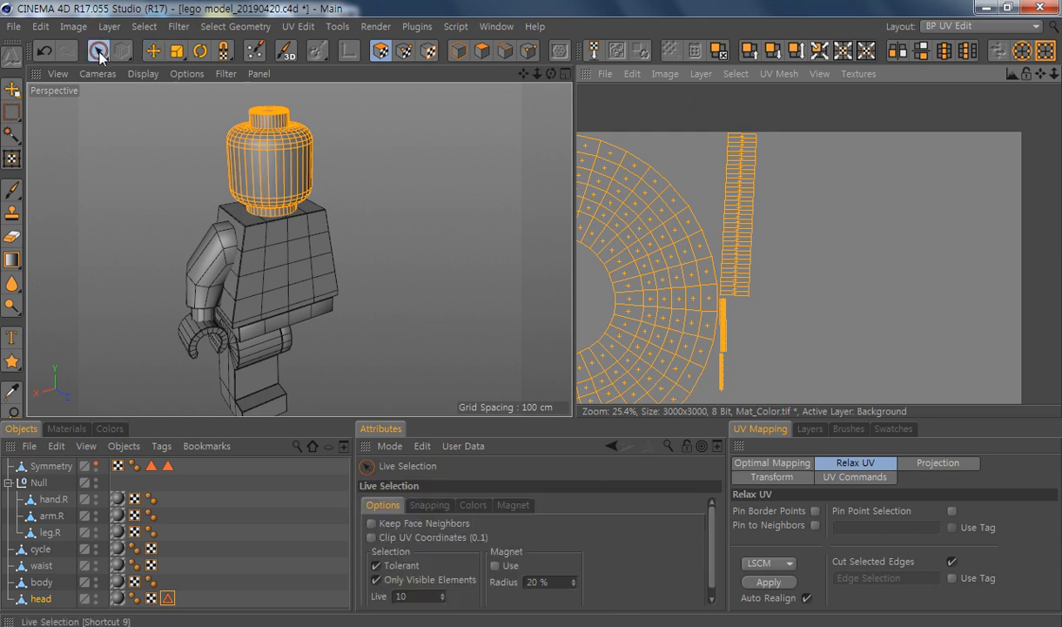
left_click_drag(741, 139, 740, 297)
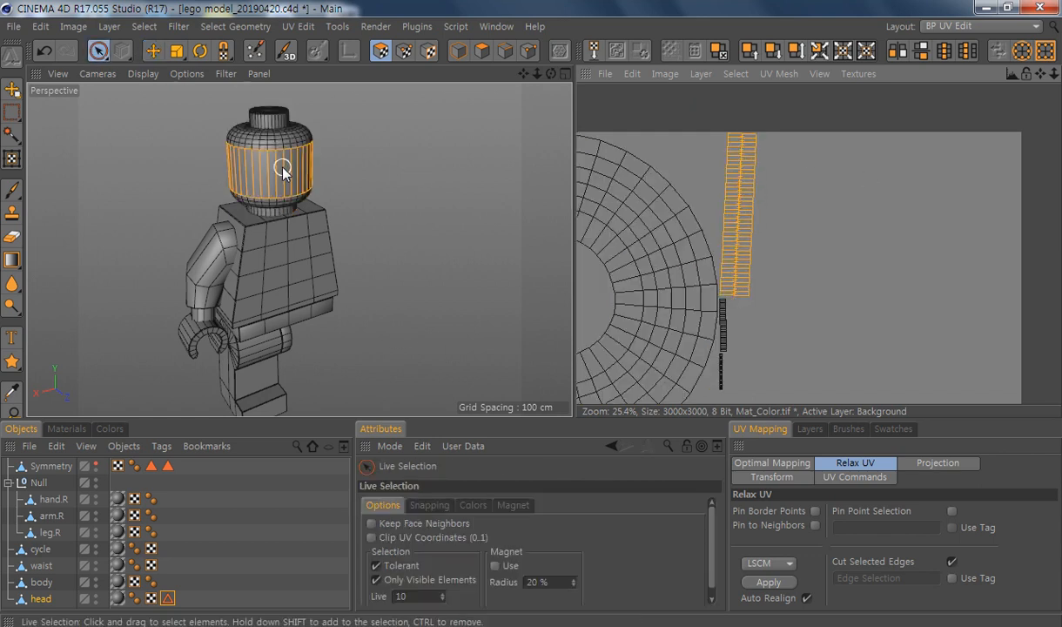
left_click(808, 261)
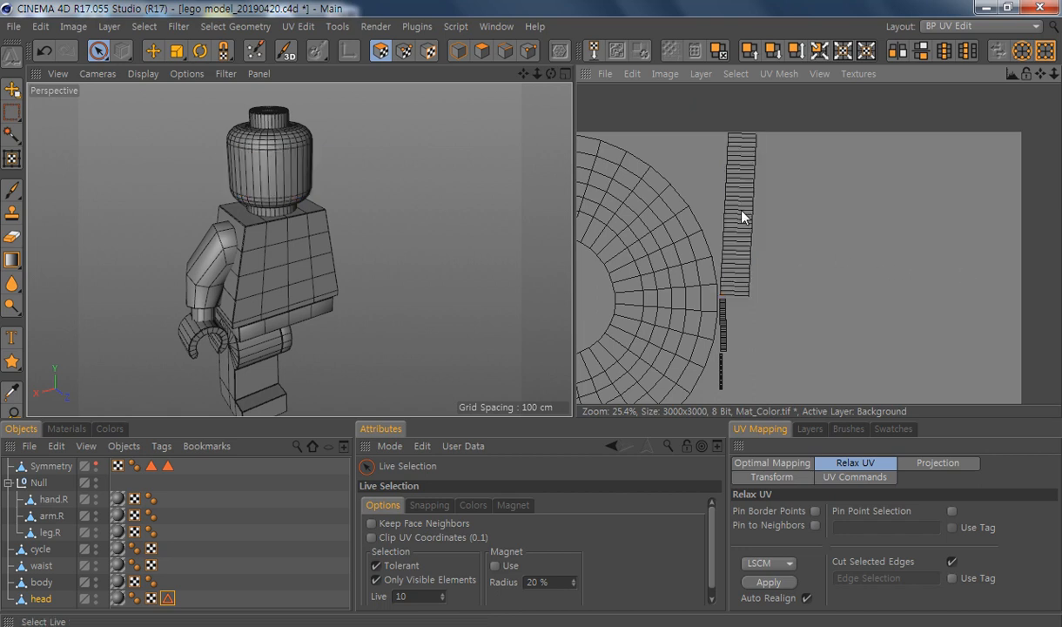
left_click_drag(734, 202, 744, 231)
left_click_drag(443, 189, 352, 165, "alt")
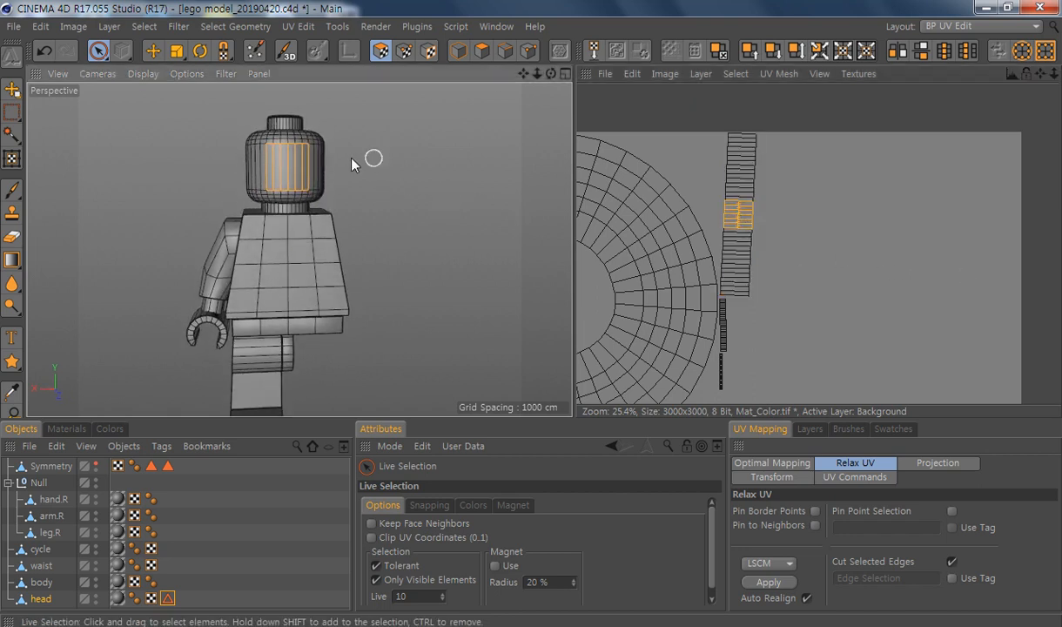
left_click(738, 142)
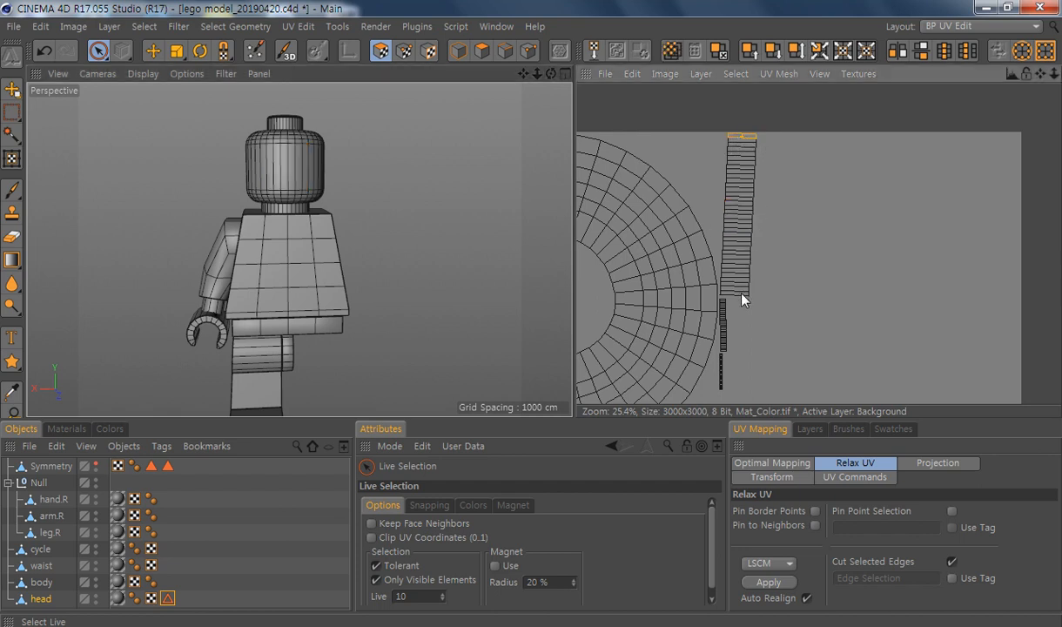
left_click(738, 291, "shift")
mouse_move(267, 169)
left_mouse_down("alt")
mouse_move(562, 180)
mouse_move(280, 171)
left_mouse_up("alt")
left_click(766, 154)
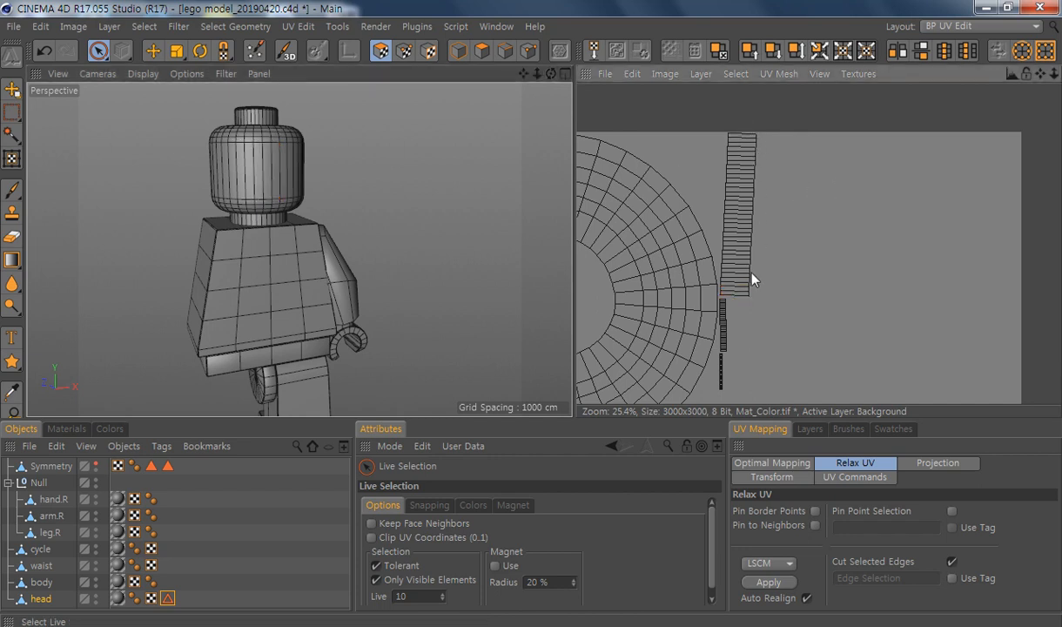
Step: Select polygons in the two ring-shaped UV islands and the disc to identify their matching areas on the head
middle_click_drag(607, 270, 761, 208, "alt")
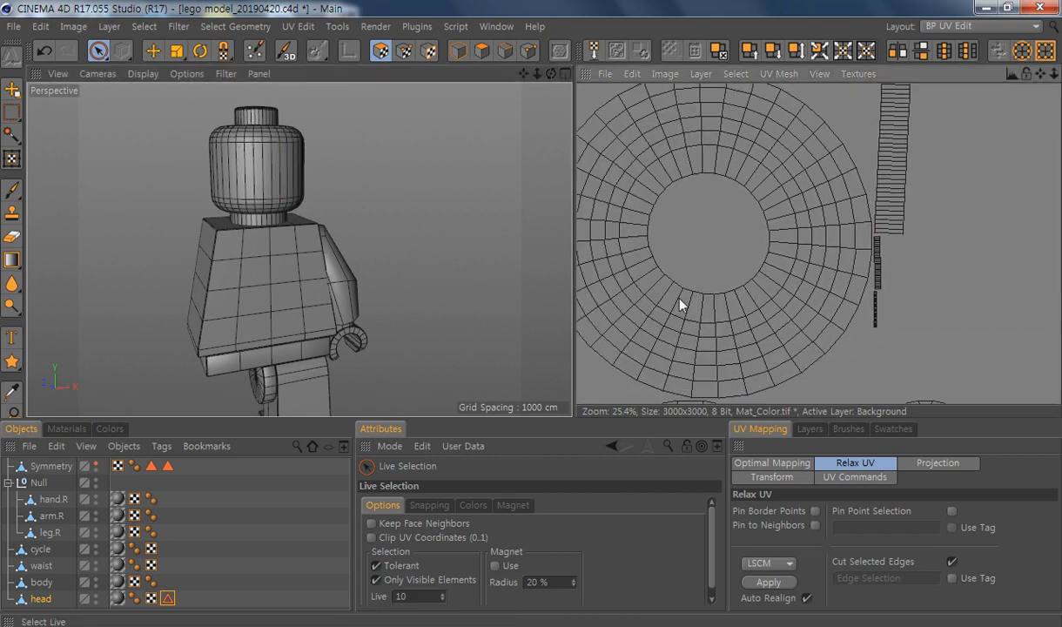
scroll(679, 299, "down", 2)
mouse_move(670, 314)
left_mouse_down()
mouse_move(766, 213)
mouse_move(673, 197)
left_mouse_up()
left_click_drag(366, 228, 289, 216, "alt")
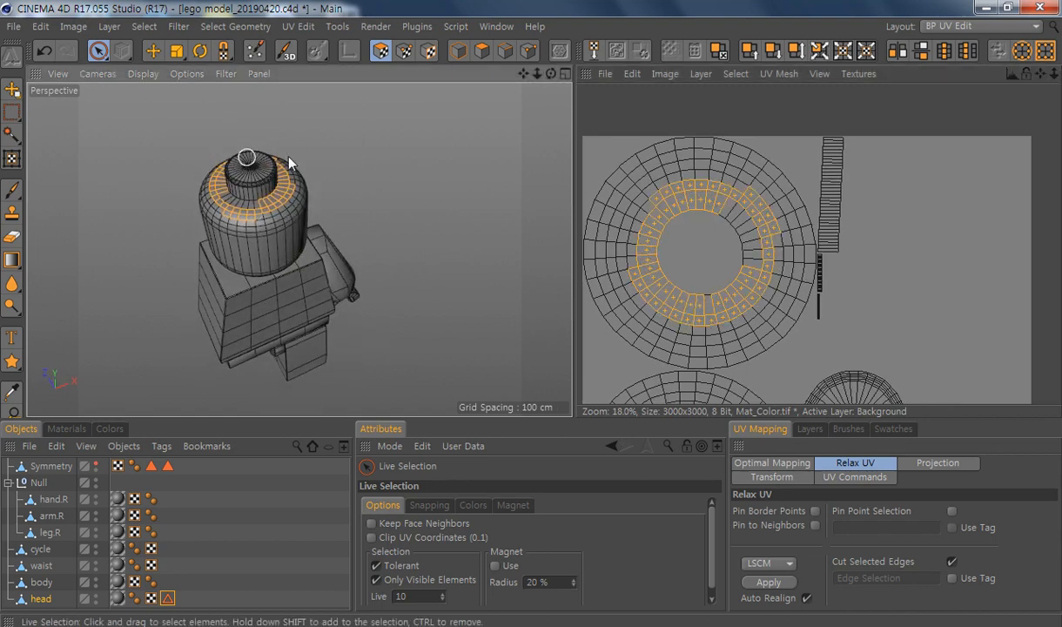
middle_click_drag(738, 376, 775, 200, "alt")
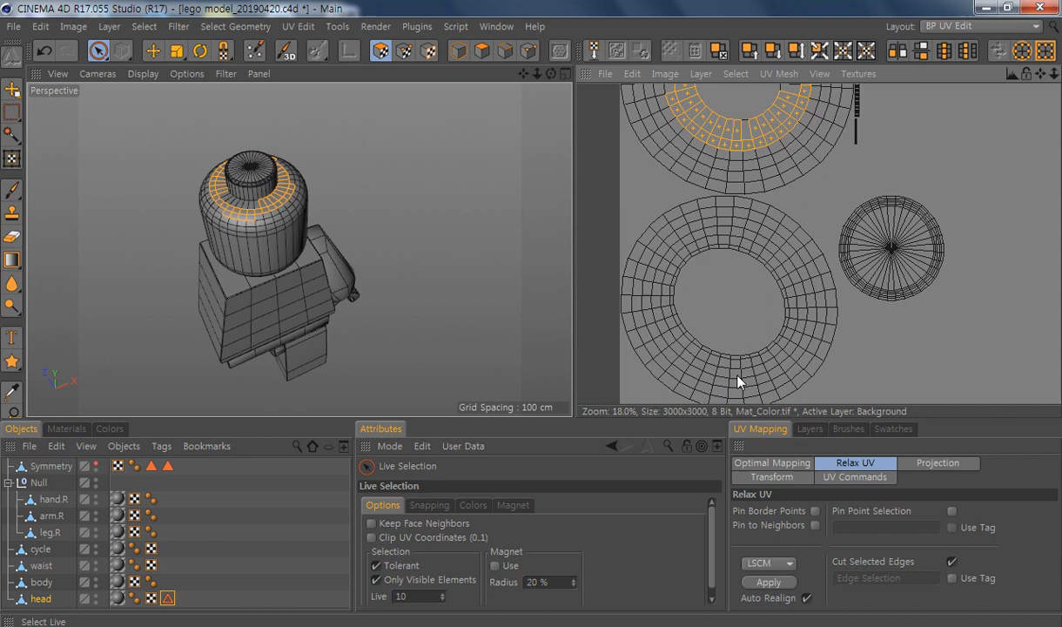
left_click(722, 232)
left_click_drag(430, 312, 257, 212, "alt")
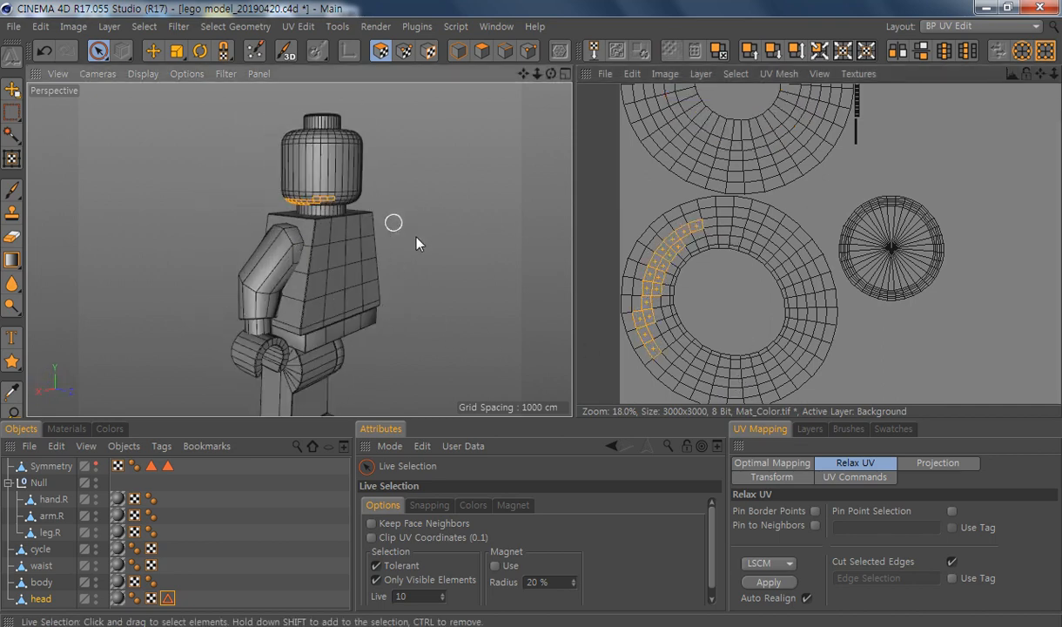
mouse_move(871, 218)
left_mouse_down()
mouse_move(861, 231)
mouse_move(903, 246)
left_mouse_up()
left_click_drag(368, 142, 365, 244, "alt")
middle_click_drag(835, 288, 738, 292, "alt")
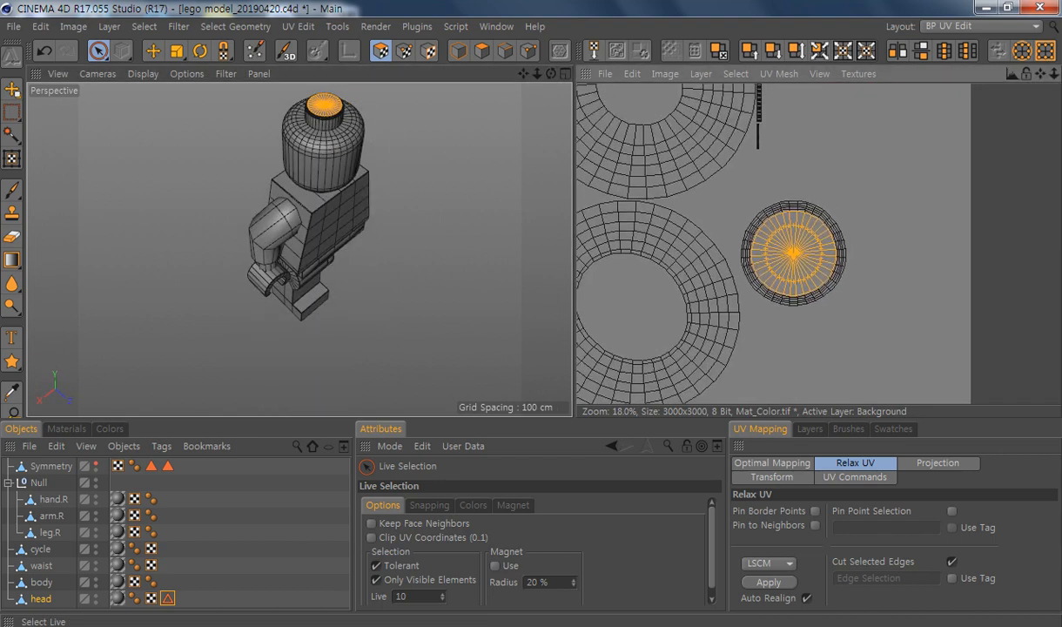
Step: Select polygons in the two narrow UV strips to identify their matching areas on the head
middle_click_drag(747, 151, 736, 266, "alt")
scroll(740, 179, "up", 4)
right_click_drag(739, 179, 742, 180, "alt")
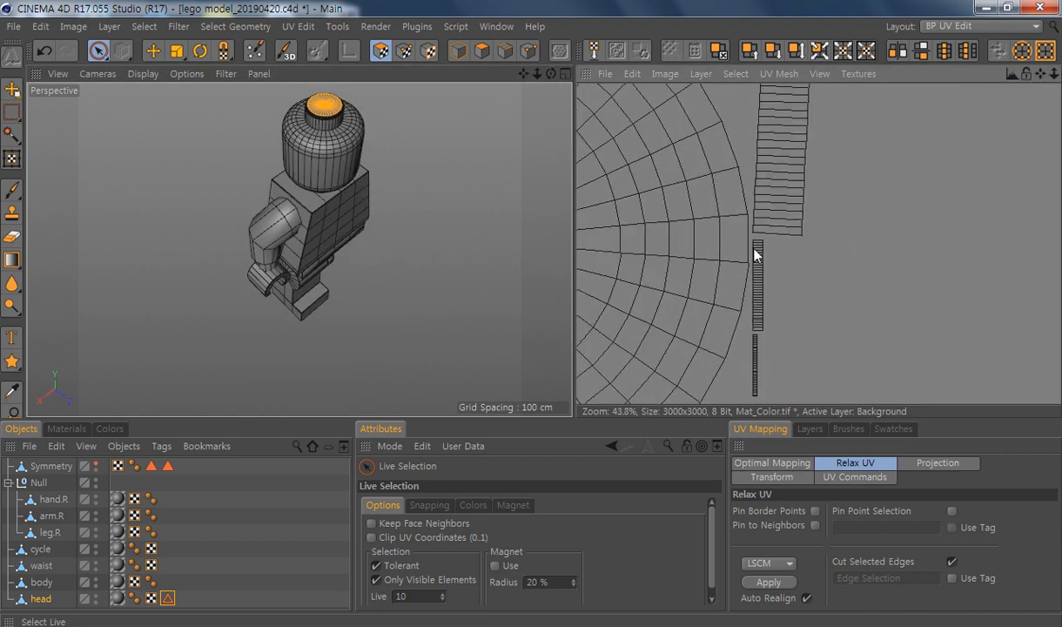
left_click_drag(762, 290, 756, 312)
left_click_drag(366, 193, 329, 102, "alt")
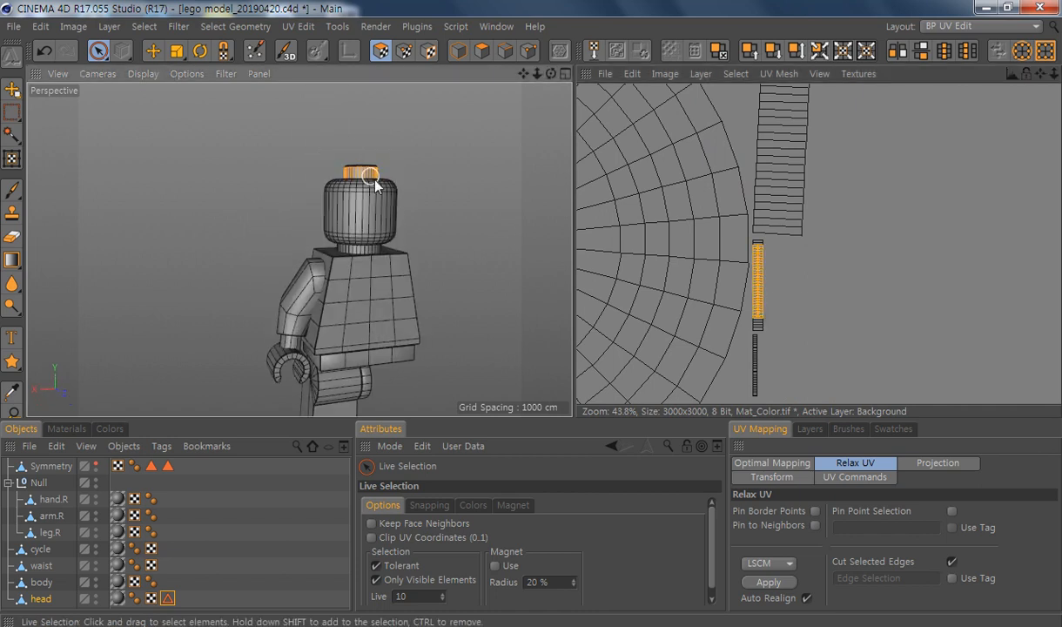
middle_click_drag(838, 350, 847, 247, "alt")
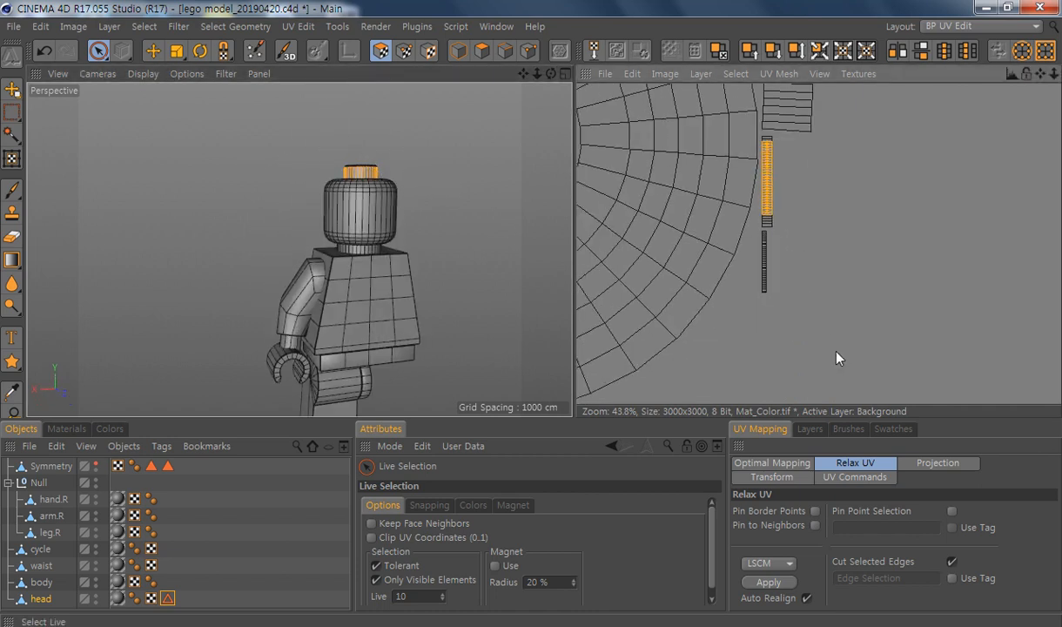
left_click(763, 237)
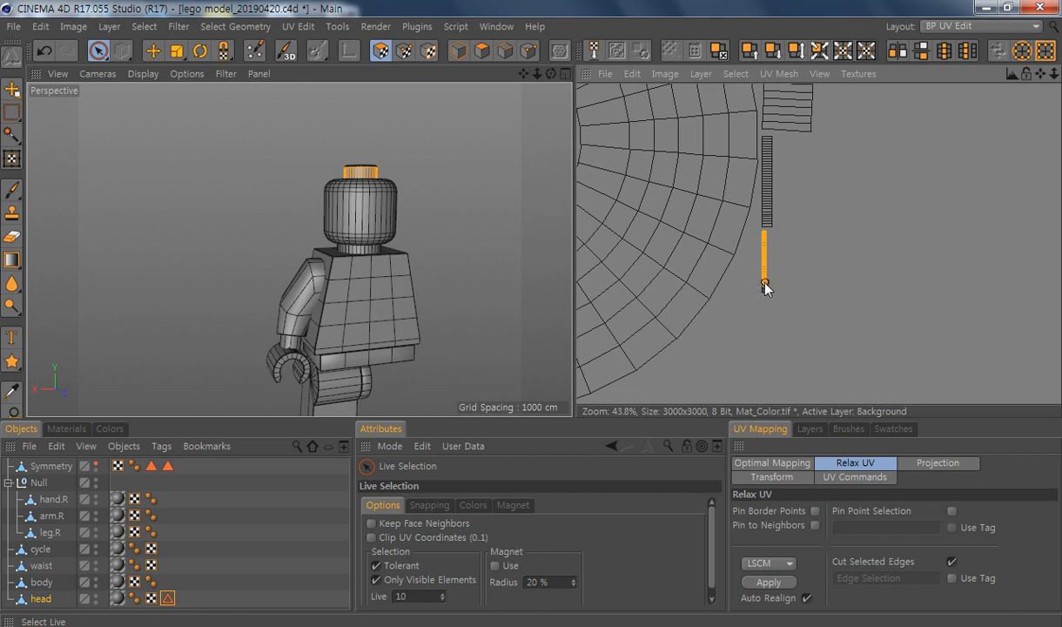
left_click(763, 284)
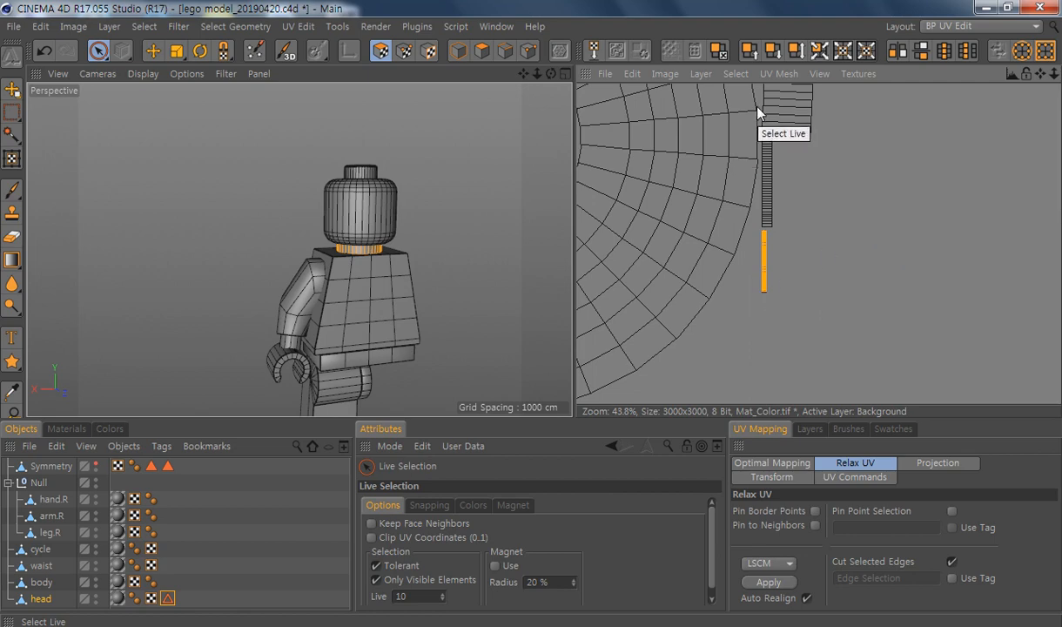
Step: Rectangle-select the disc-shaped UV island, relax it with LSCM and move it outside the canvas beside the texture area
scroll(857, 242, "down", 5)
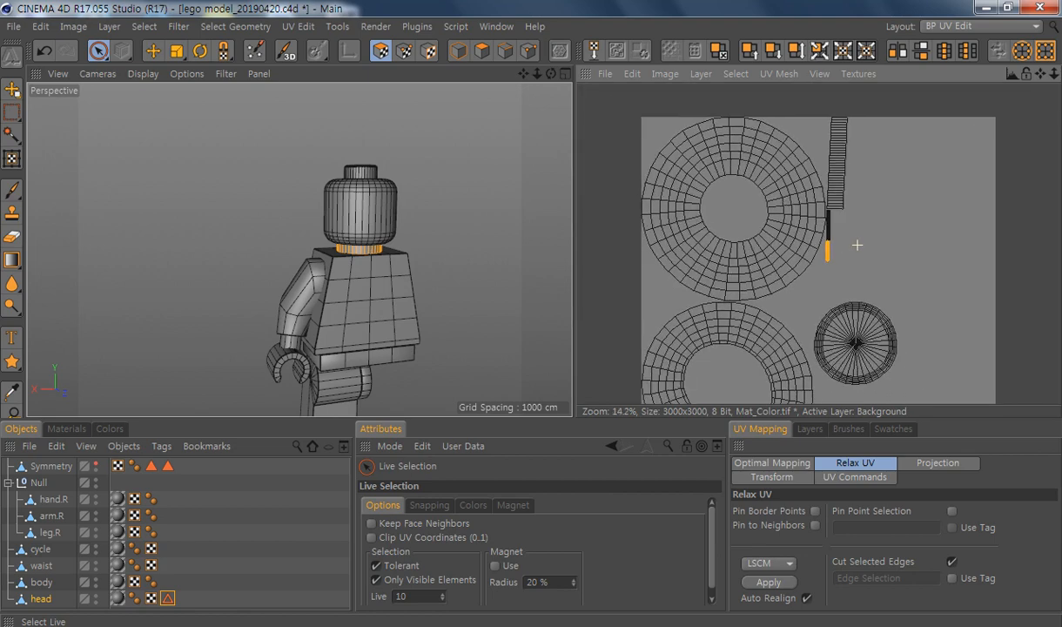
middle_click_drag(993, 293, 943, 239, "alt")
scroll(900, 330, "down", 2)
middle_click_drag(930, 344, 835, 328, "alt")
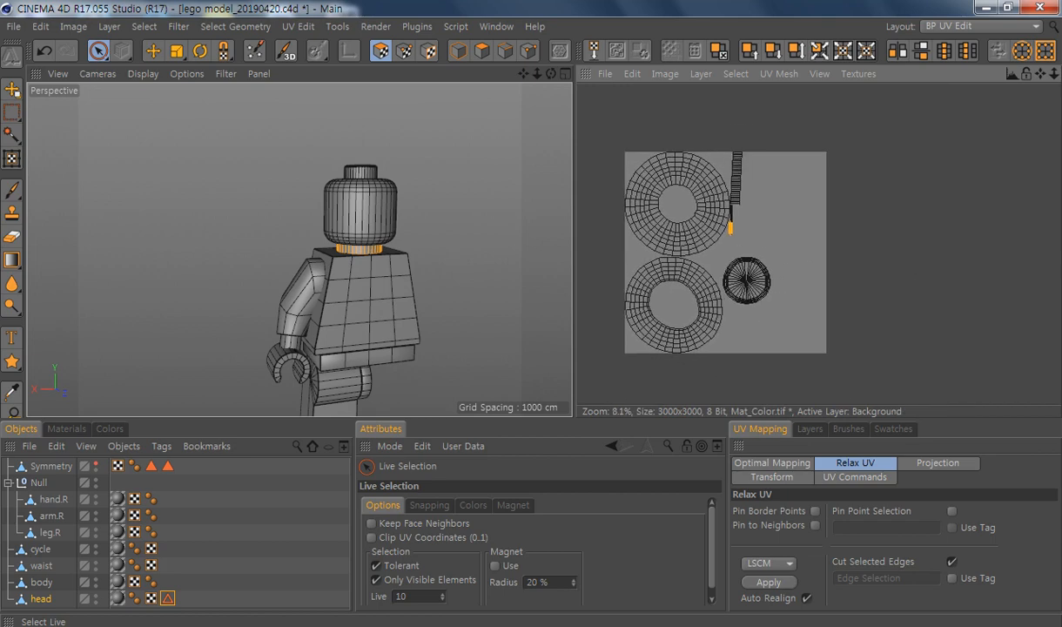
scroll(873, 317, "up", 1)
middle_click_drag(763, 316, 830, 322, "alt")
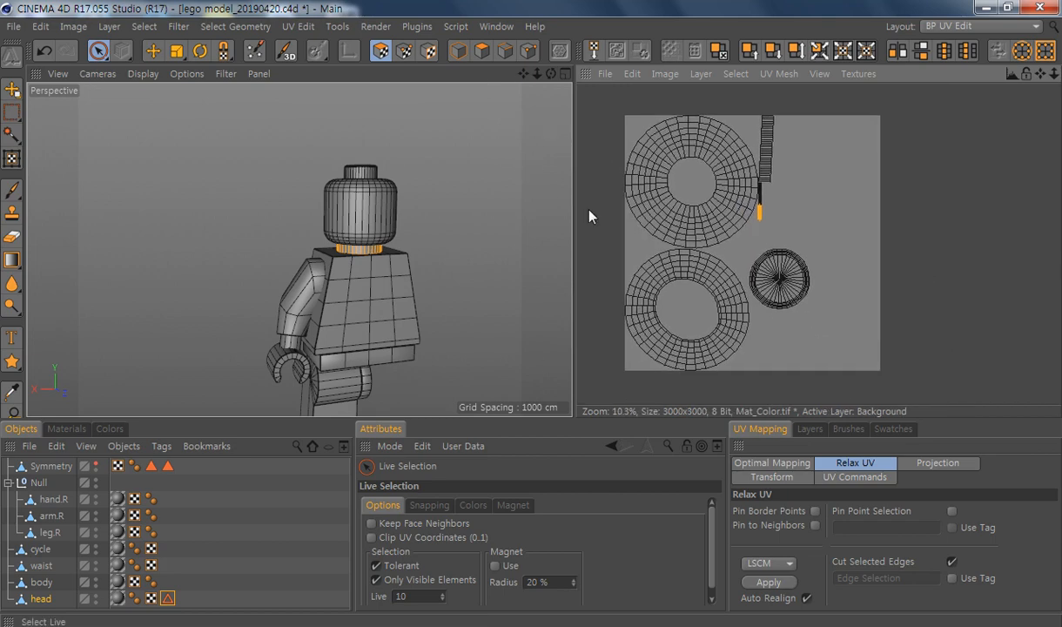
mouse_move(97, 50)
left_mouse_down()
mouse_move(166, 61)
mouse_move(152, 69)
left_mouse_up()
left_click_drag(838, 225, 750, 339)
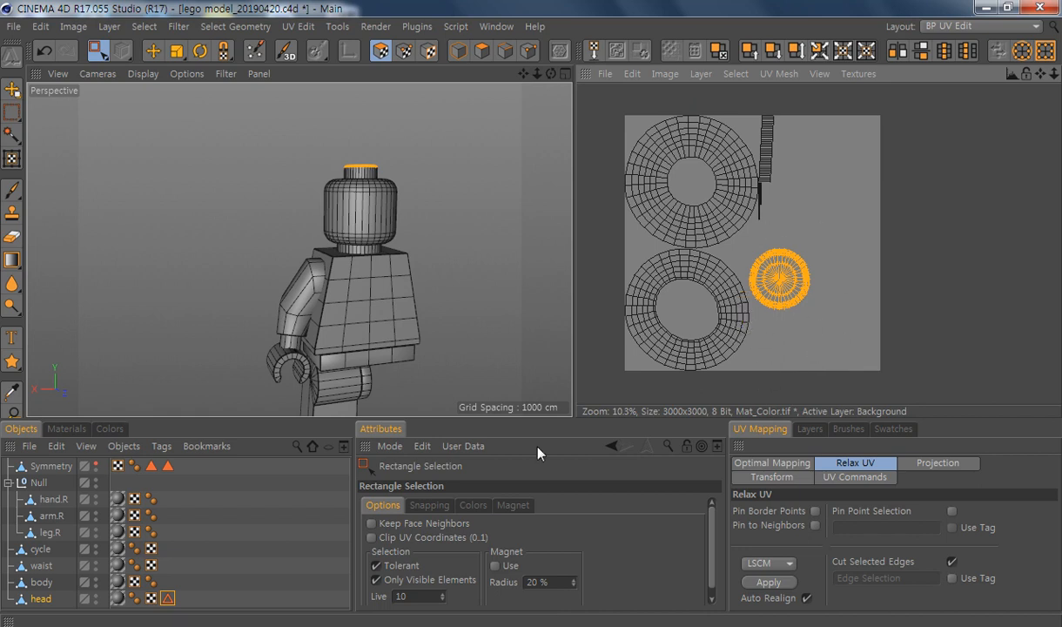
left_click(766, 581)
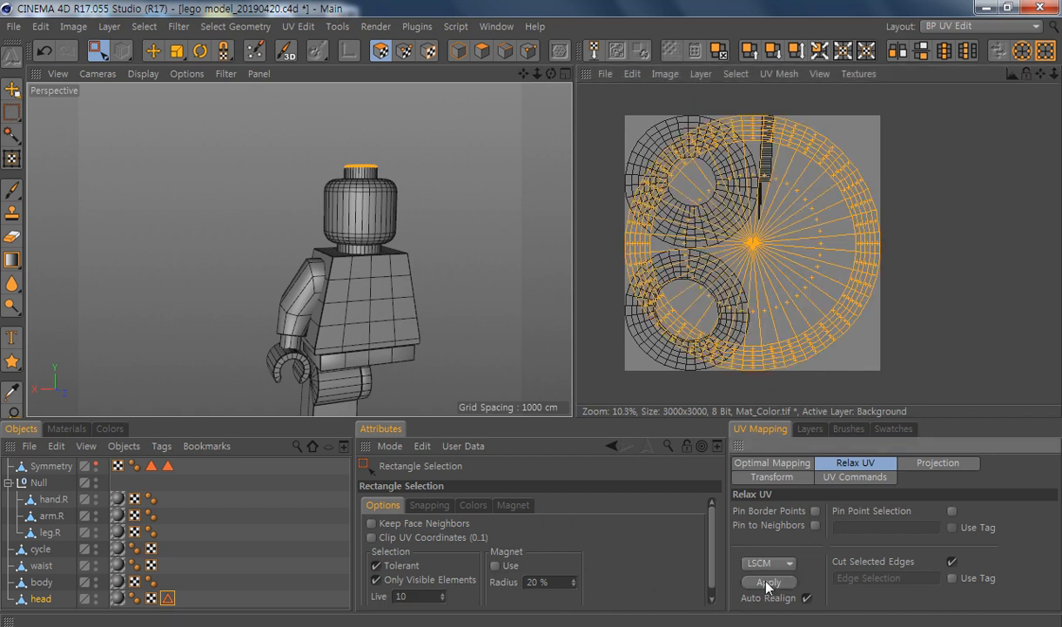
key("e")
left_click_drag(754, 244, 1016, 240)
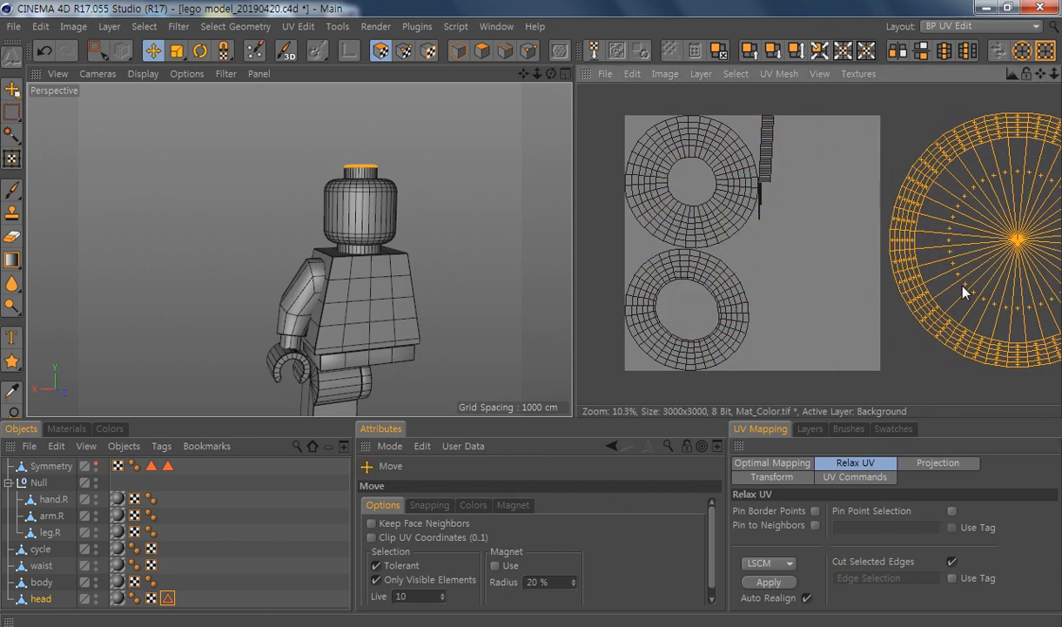
Step: Relax the UV ring of the head's lower rim with LSCM and move it outside the canvas below the disc
scroll(736, 305, "up", 3)
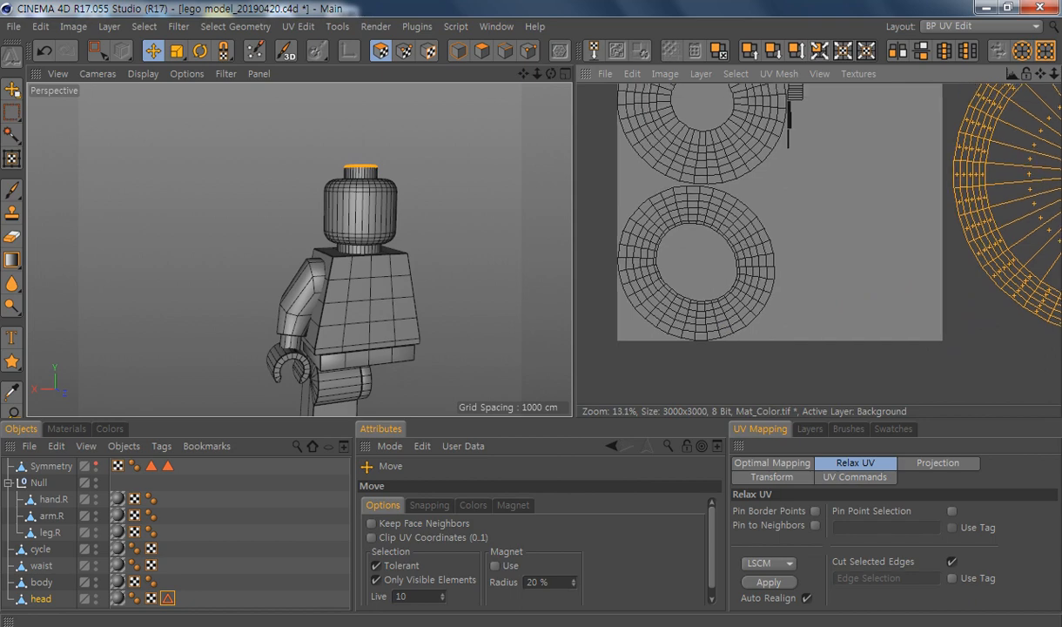
key("0")
left_click_drag(747, 344, 570, 173)
left_click(777, 582)
scroll(870, 284, "down", 7)
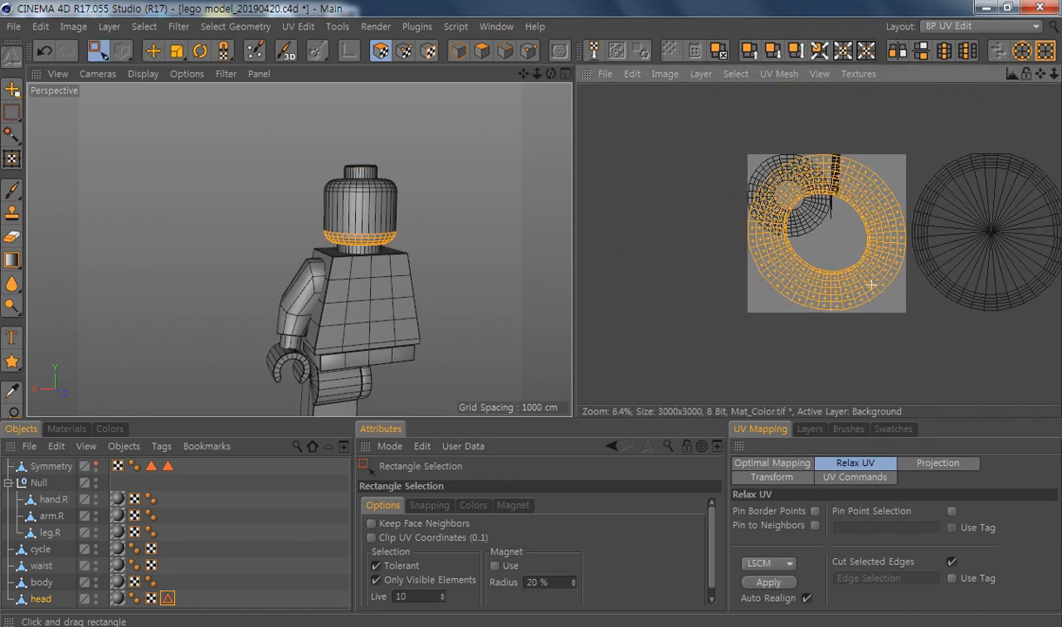
middle_click_drag(870, 284, 785, 272, "alt")
key("e")
left_click_drag(746, 275, 977, 437)
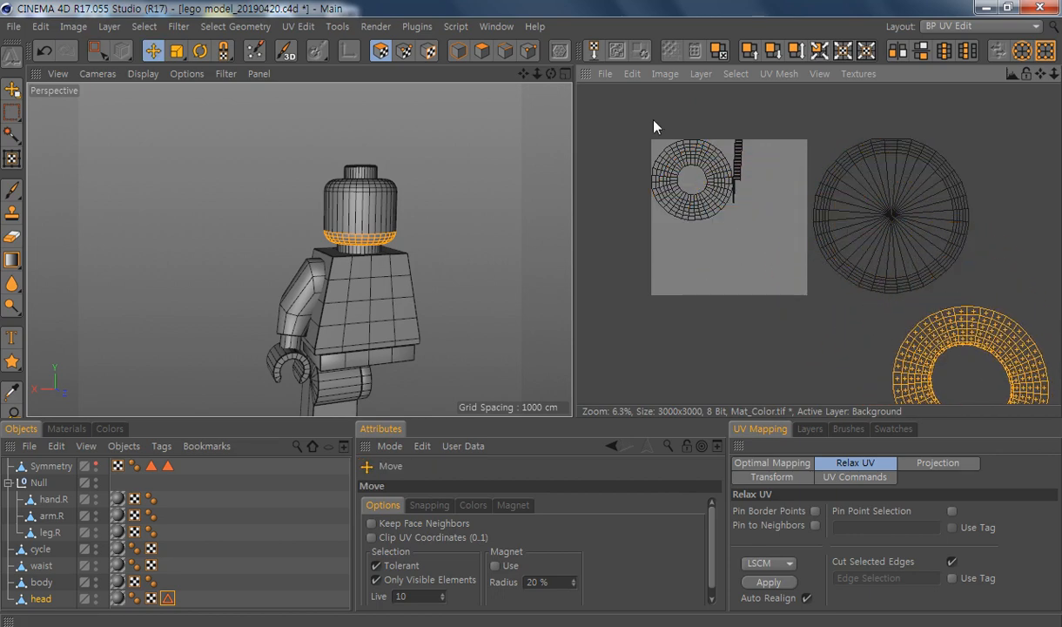
Step: Rectangle-select the UV ring of the head's upper rim, relax it with LSCM and move it outside the canvas above the disc
scroll(647, 160, "up", 8)
right_click_drag(648, 160, 651, 160, "alt")
middle_click_drag(647, 160, 622, 167, "alt")
key("space")
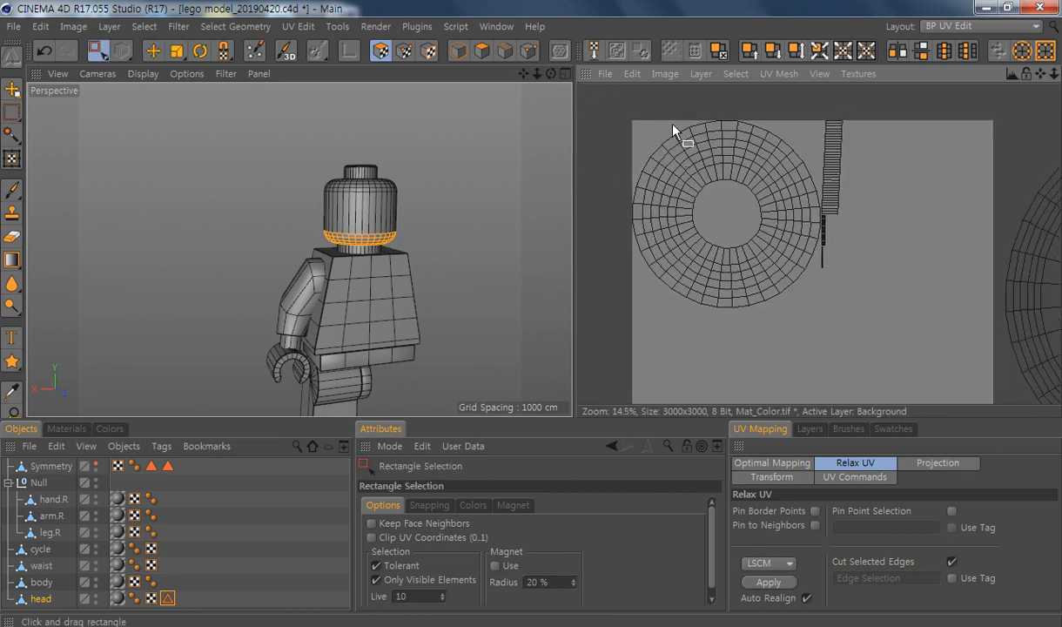
left_click_drag(630, 103, 786, 354)
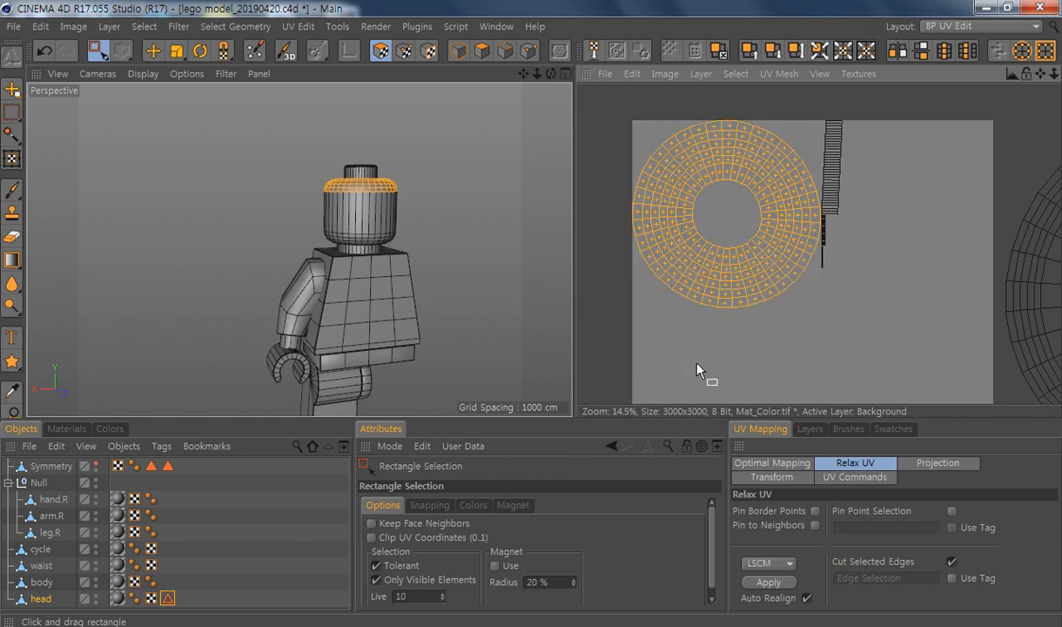
left_click(768, 581)
scroll(896, 313, "down", 6)
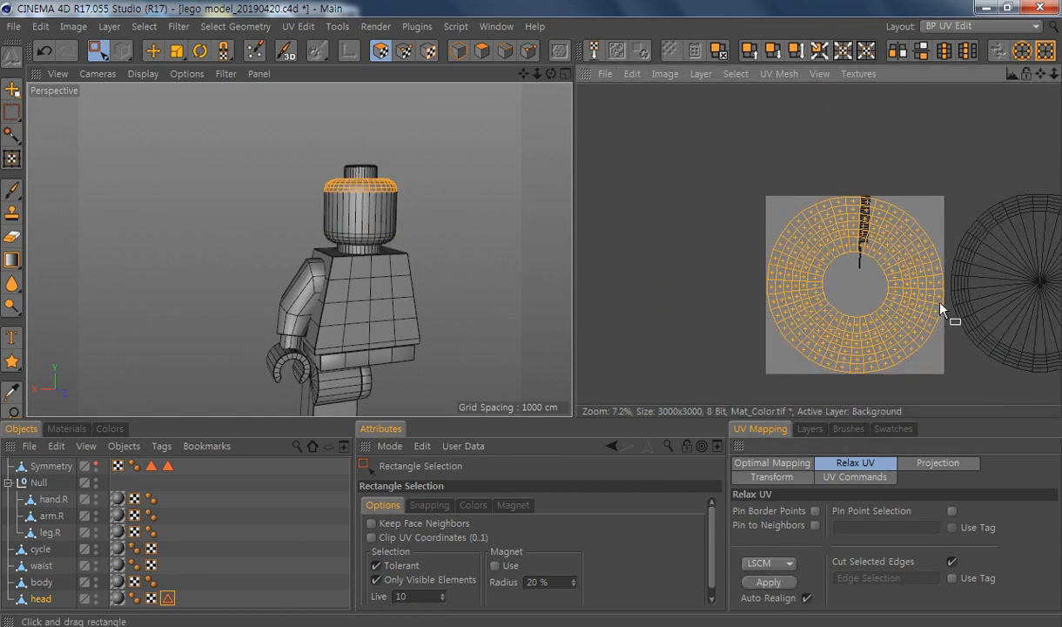
left_click_drag(663, 326, 999, 226)
middle_click_drag(564, 352, 655, 336, "alt")
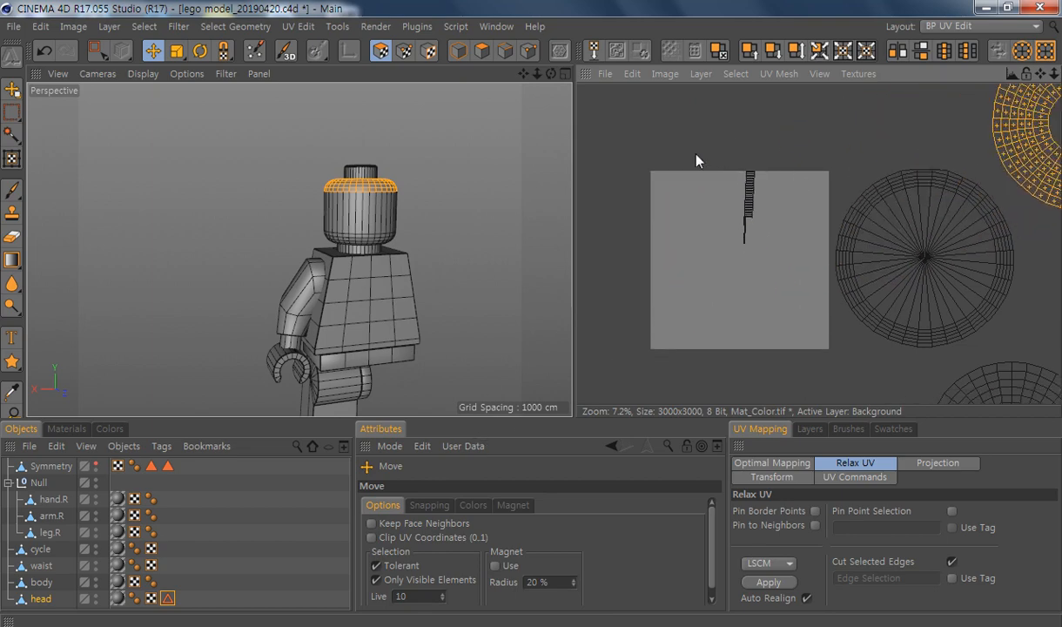
Step: Relax the UV strip of the head's side wall with LSCM and move it outside the canvas, just left of the texture area
scroll(723, 183, "up", 5)
key("0")
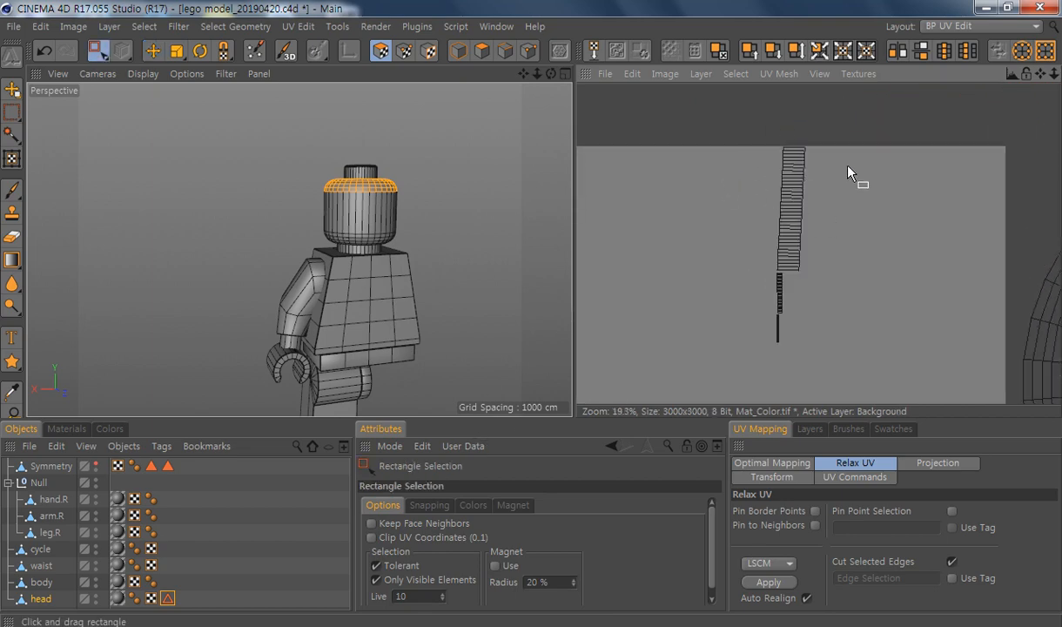
left_click_drag(809, 124, 754, 277)
scroll(889, 332, "down", 3)
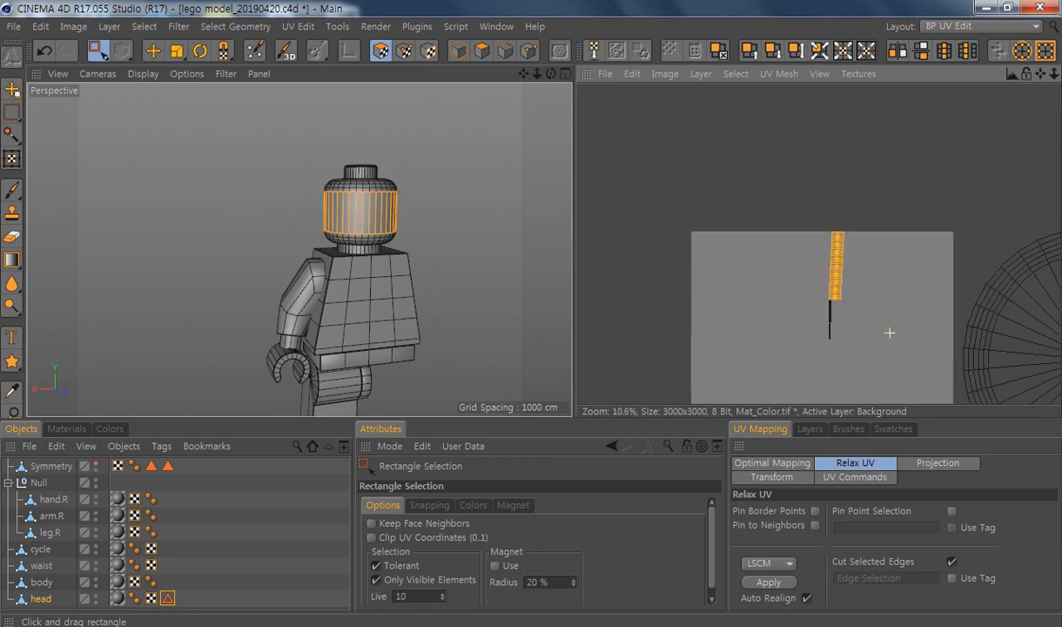
middle_click_drag(888, 333, 865, 233, "alt")
left_click(788, 584)
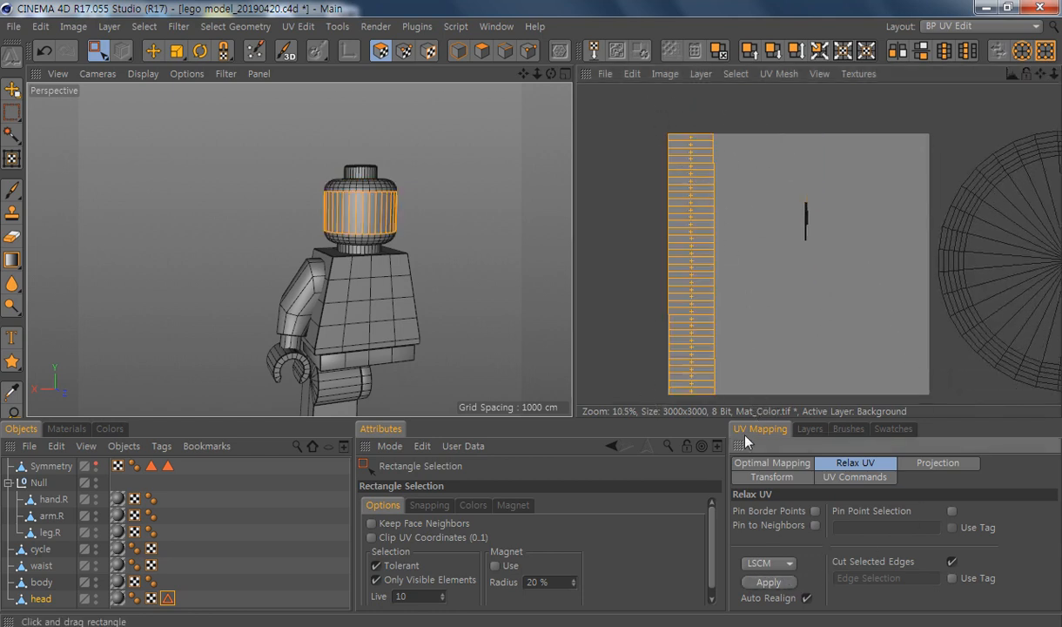
left_click(765, 581)
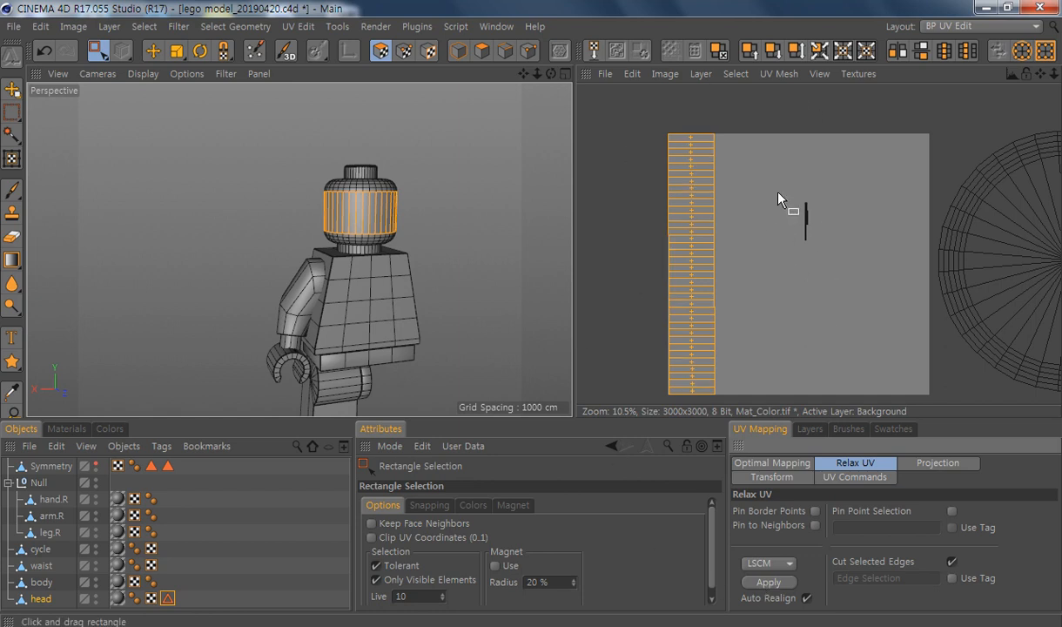
right_click_drag(778, 193, 776, 190, "alt")
middle_click_drag(776, 191, 782, 154, "alt")
key("e")
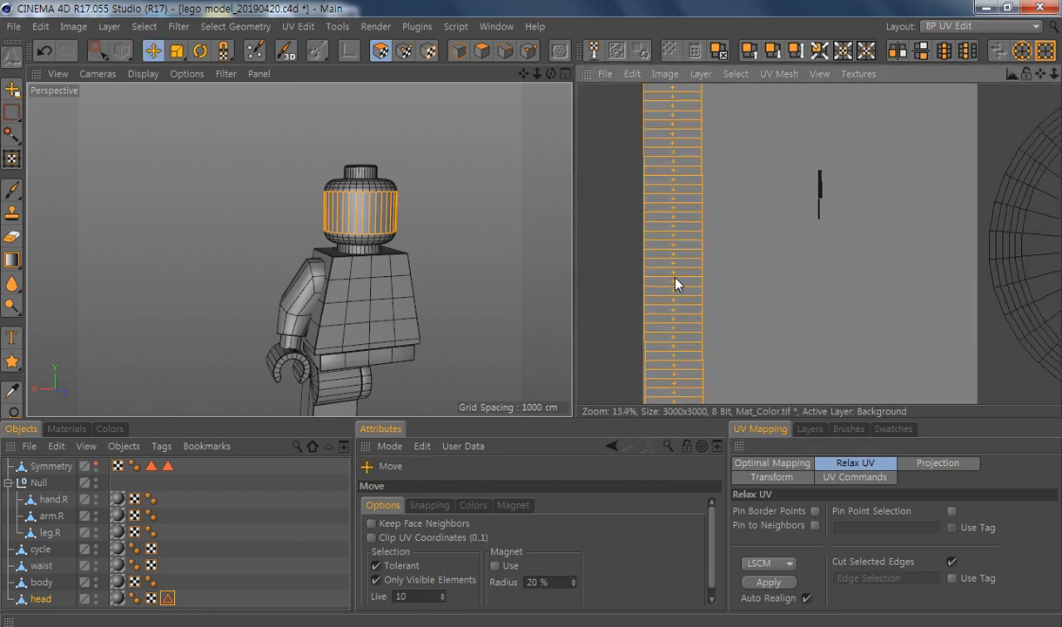
left_click_drag(677, 284, 598, 284)
Step: Relax the two small UV strips of the stud and neck with LSCM and move them outside the canvas, left of the side-wall strip
scroll(864, 214, "up", 3)
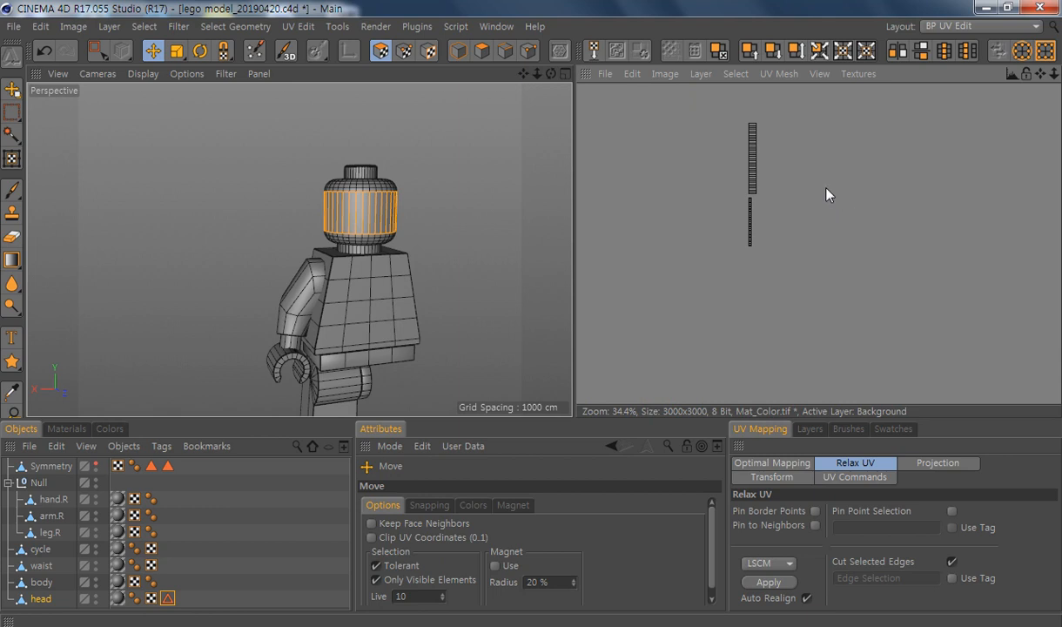
key("0")
left_click_drag(810, 102, 740, 256)
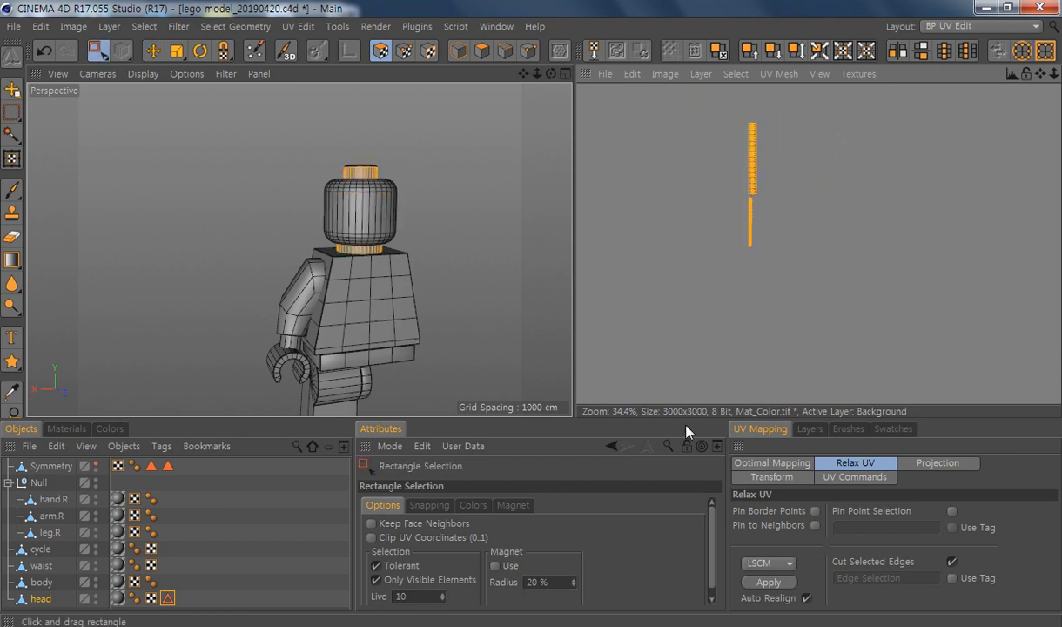
left_click(772, 580)
scroll(829, 279, "down", 4)
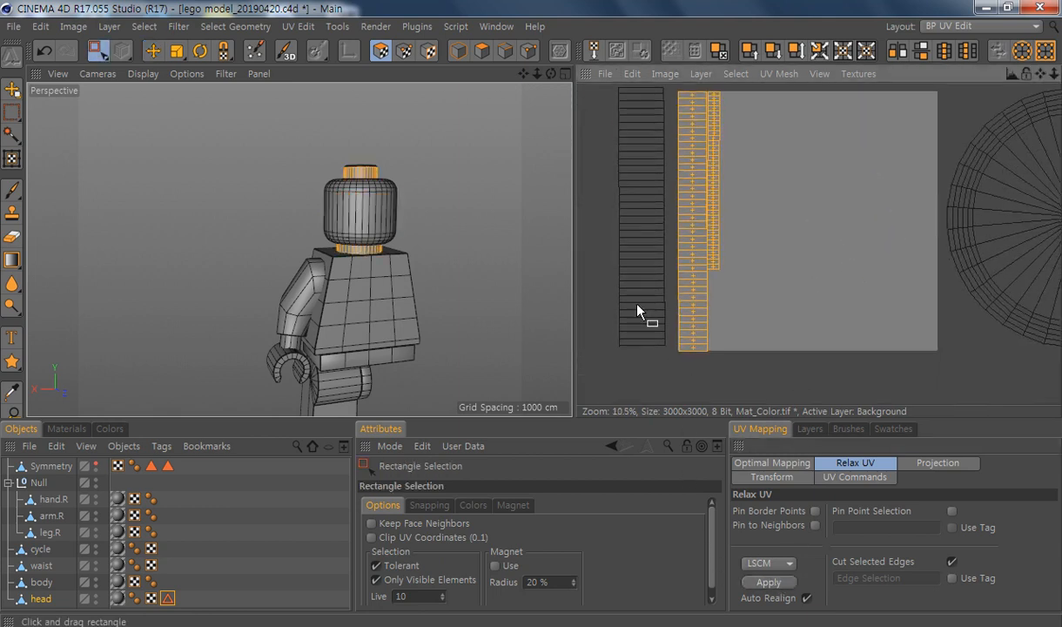
left_click(769, 582)
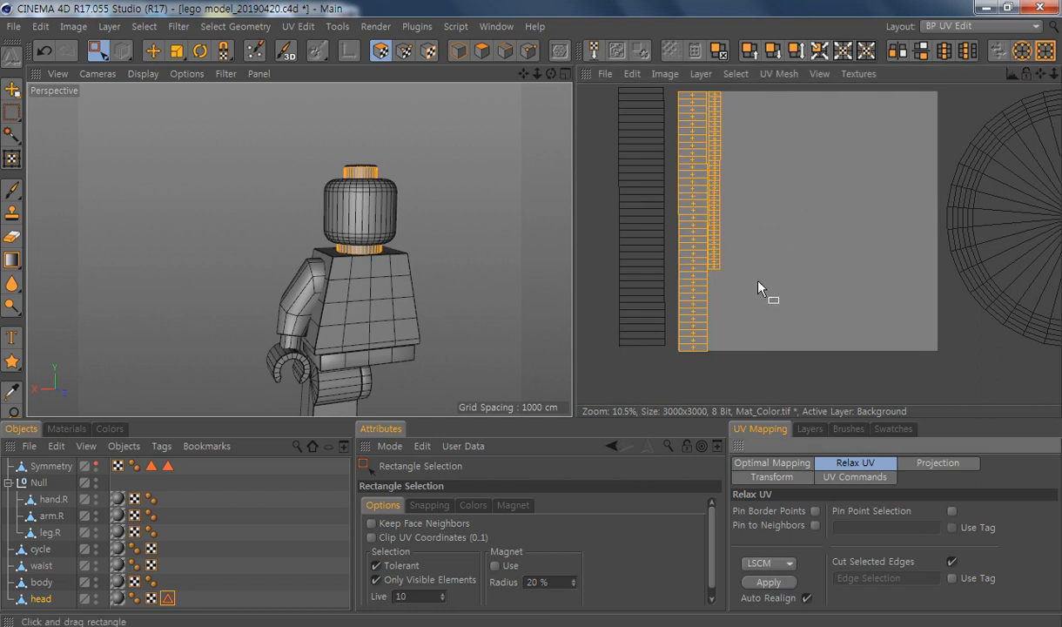
scroll(780, 233, "down", 3)
key("e")
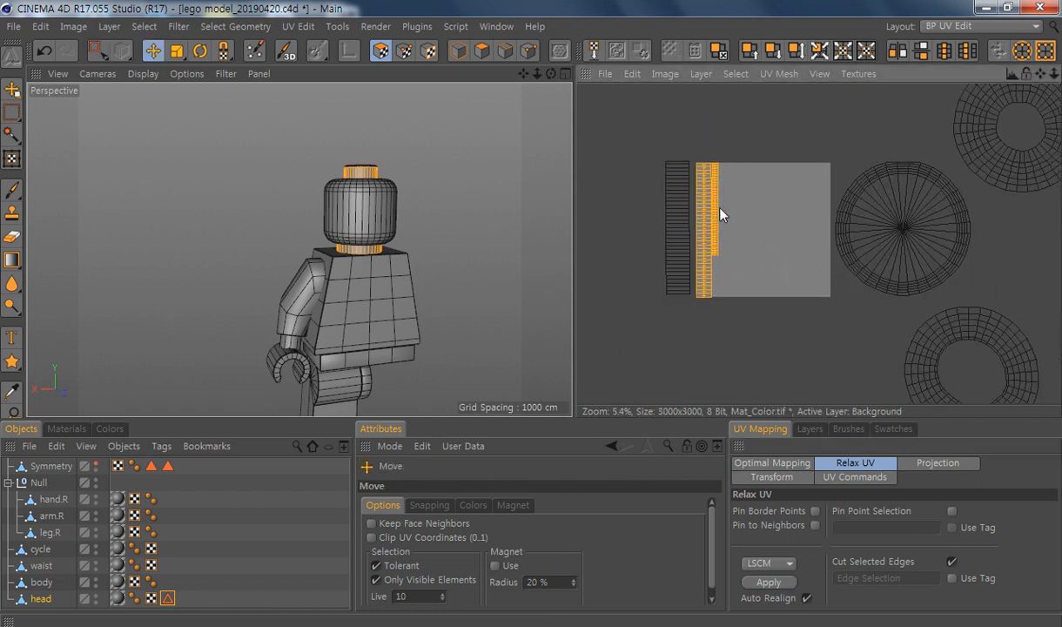
left_click_drag(682, 197, 613, 221)
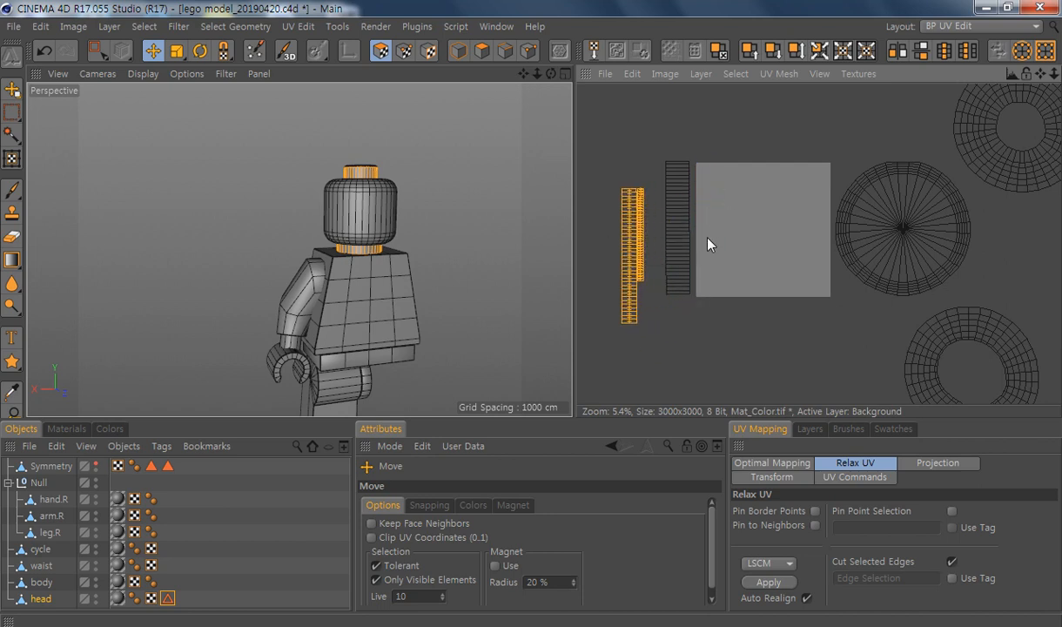
Step: Select the disc and both ring-shaped UV islands and examine the areas they cover on the head from several angles
key("0")
scroll(894, 311, "down", 3)
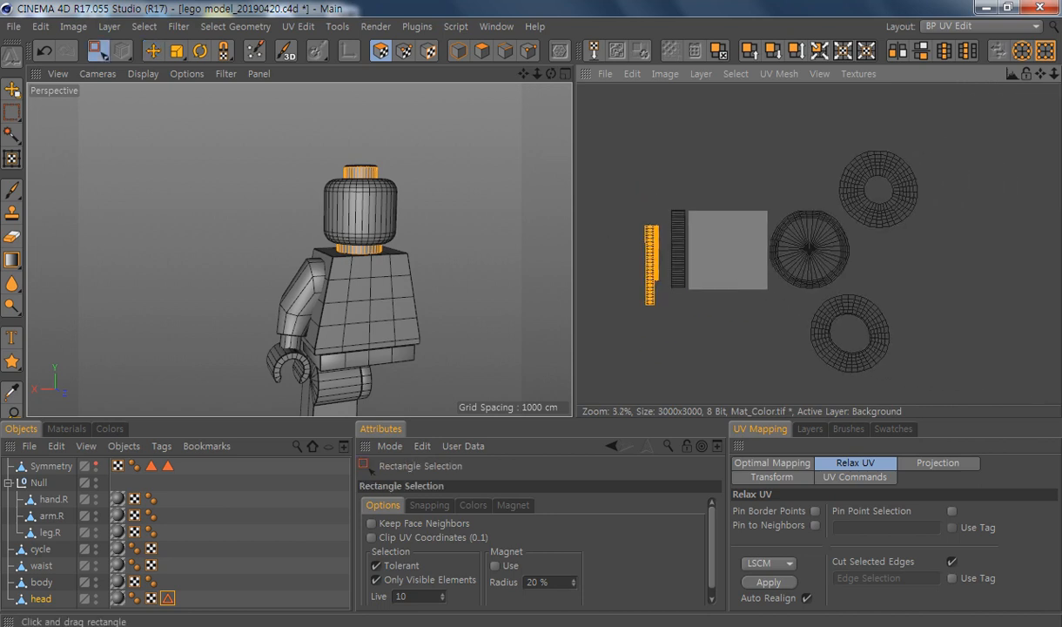
left_click_drag(957, 132, 747, 393)
left_click_drag(383, 214, 318, 300, "alt")
left_click_drag(298, 246, 374, 122, "alt")
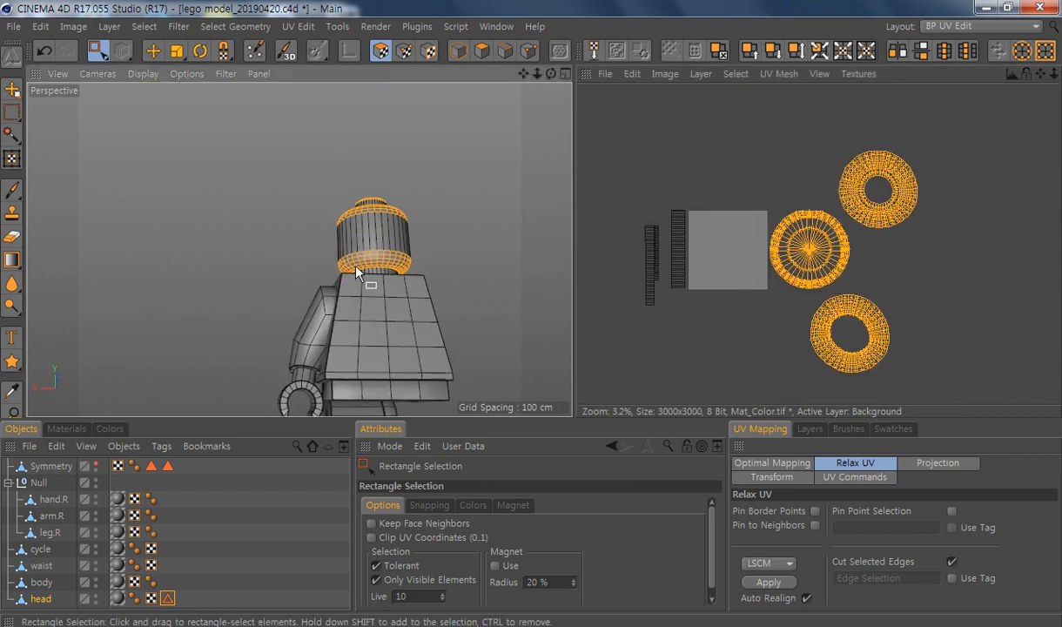
left_click_drag(442, 193, 446, 284, "alt")
left_click_drag(407, 209, 388, 281, "alt")
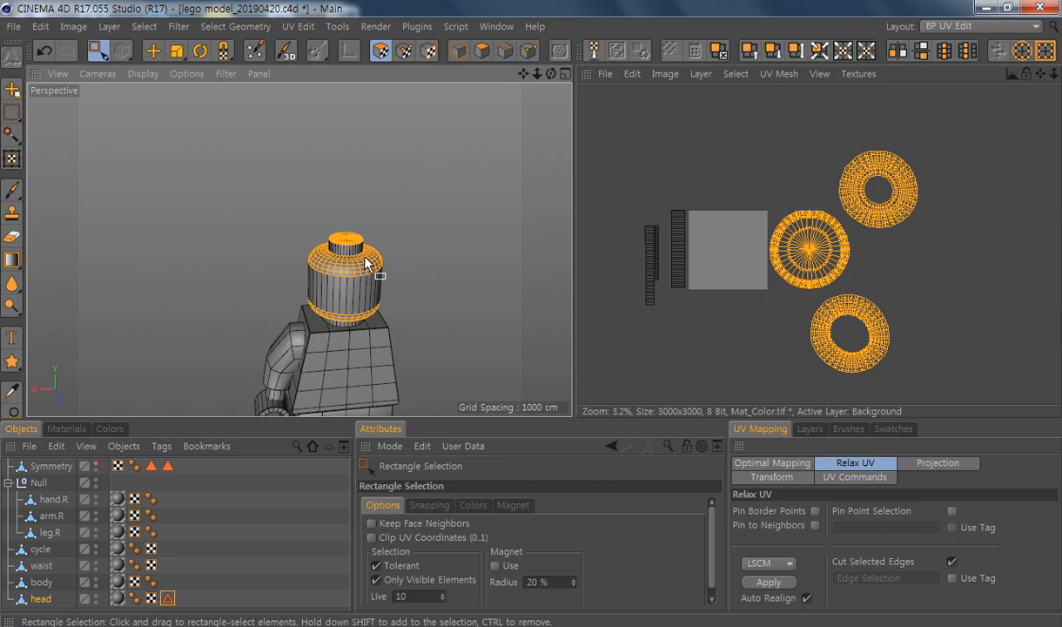
scroll(368, 259, "up", 5)
middle_click_drag(396, 324, 427, 280, "alt")
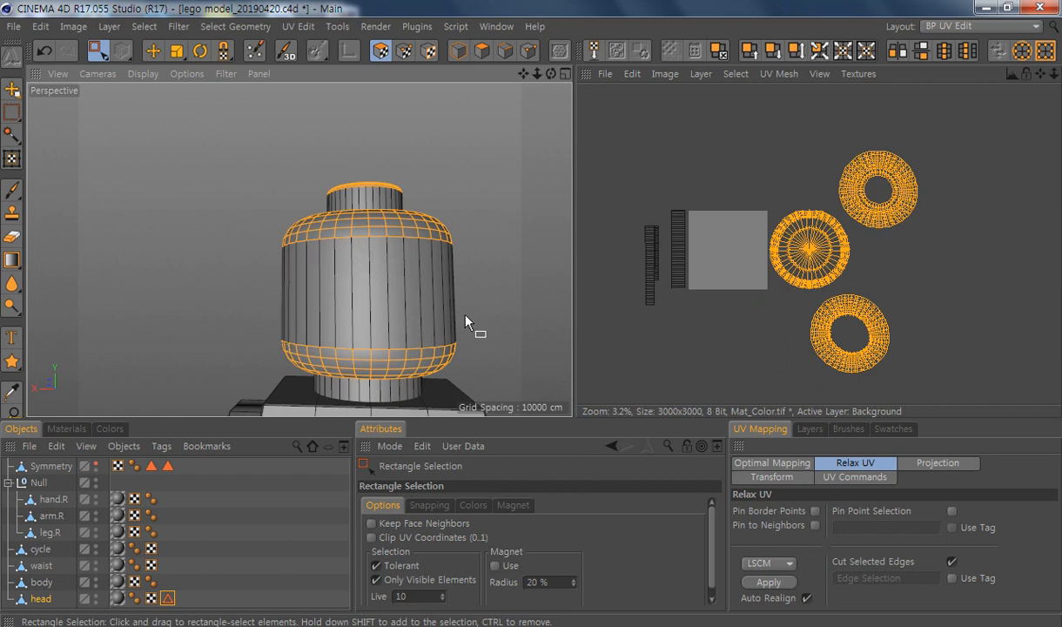
left_click_drag(465, 321, 414, 272, "alt")
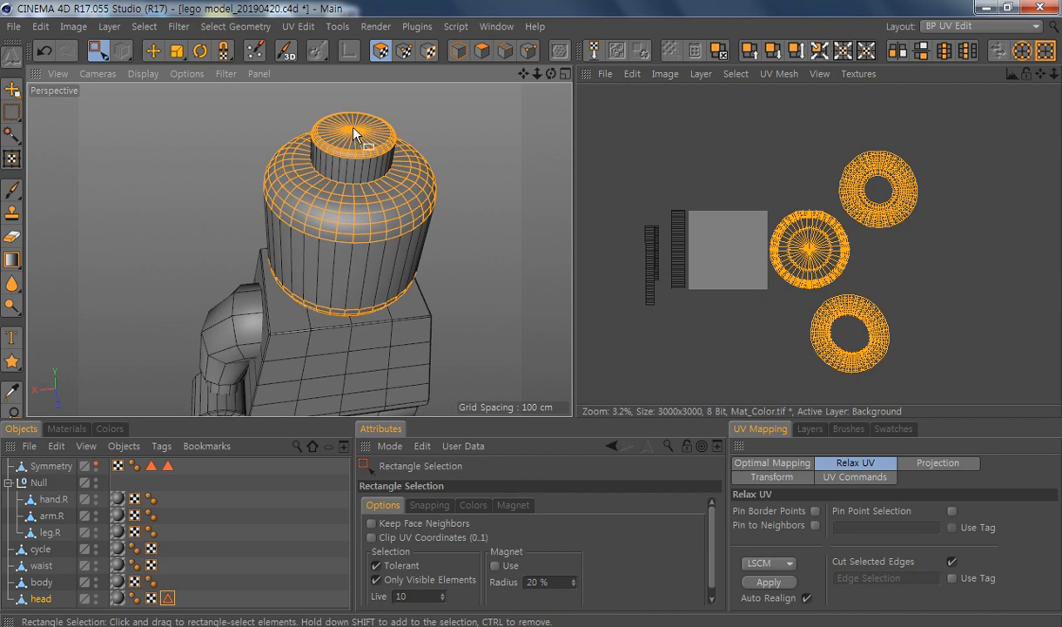
left_click_drag(380, 296, 396, 232, "alt")
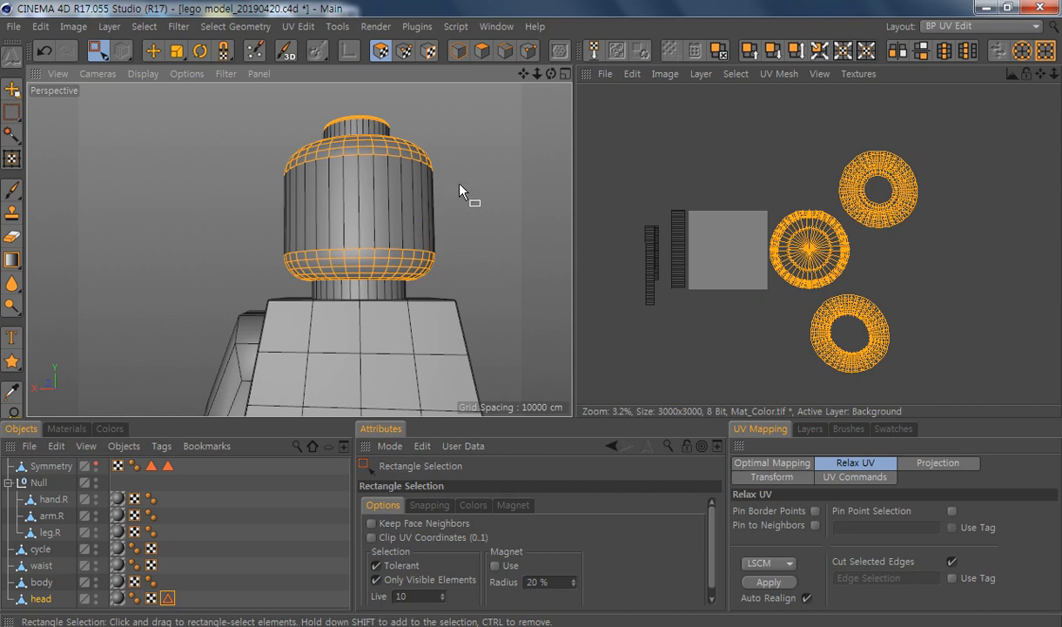
Step: Select the head's side-wall UV strip and use its right-hand UV points to identify the matching edge on the head
scroll(431, 222, "up", 4)
scroll(679, 241, "up", 3)
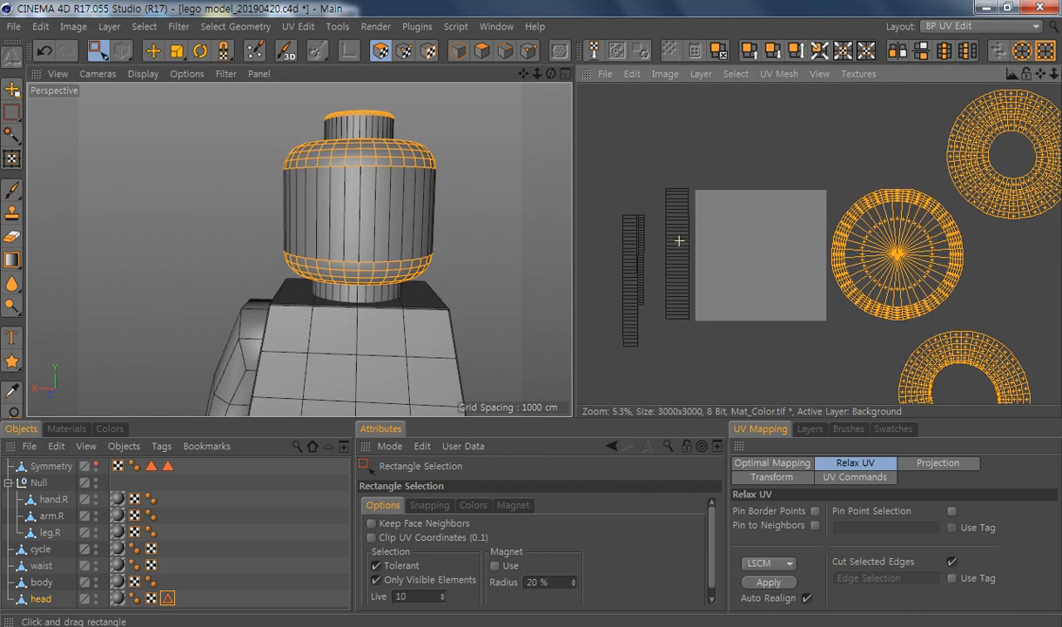
left_click_drag(693, 161, 646, 329)
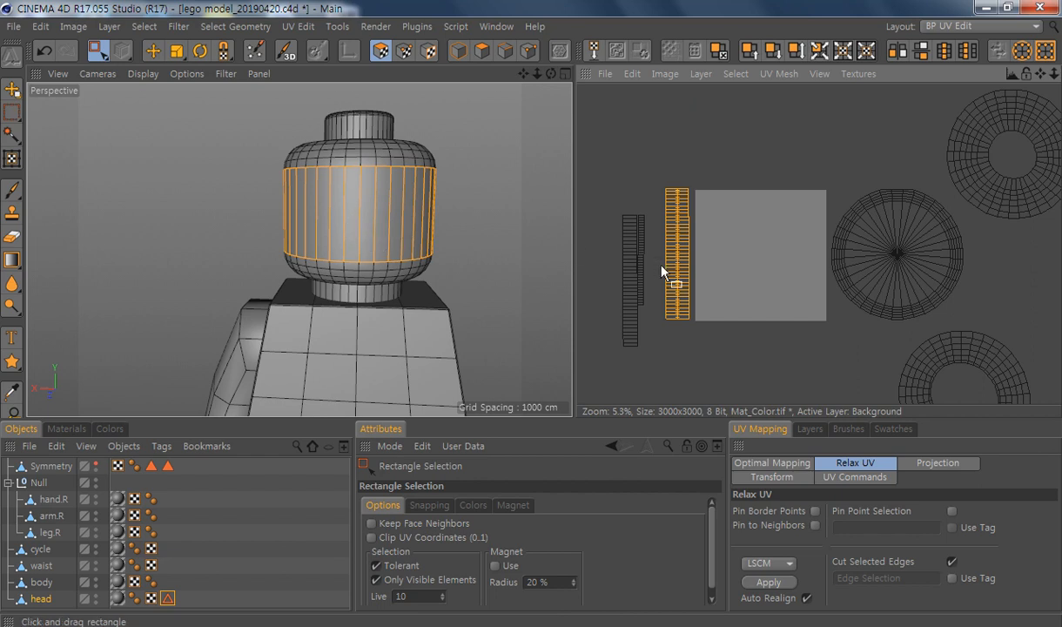
middle_click_drag(695, 259, 725, 234, "alt")
scroll(653, 262, "up", 2)
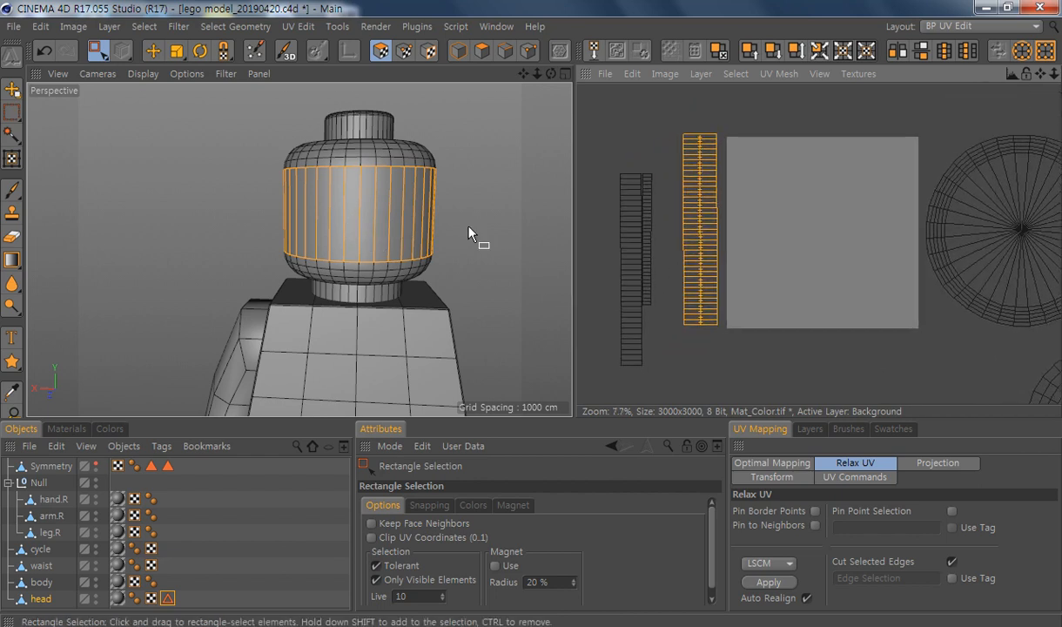
left_click(404, 51)
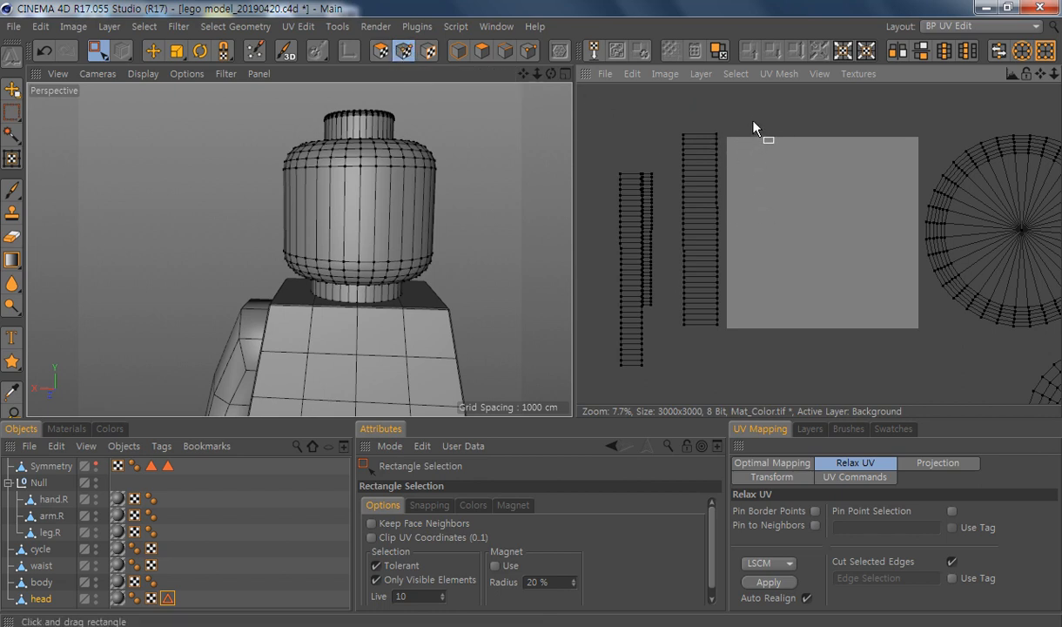
left_click_drag(753, 118, 709, 379)
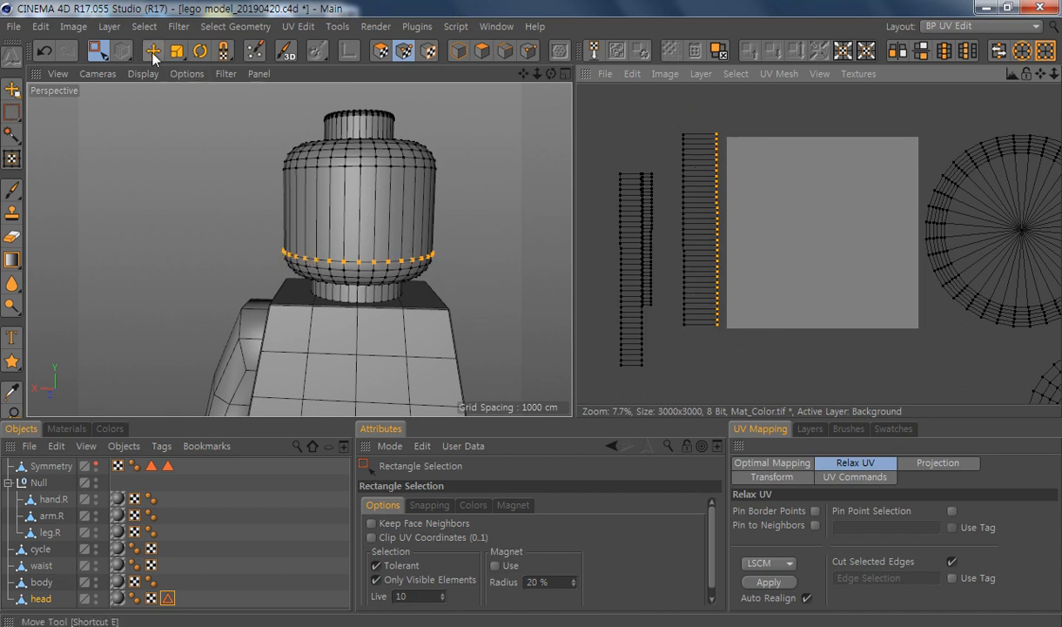
left_click(381, 53)
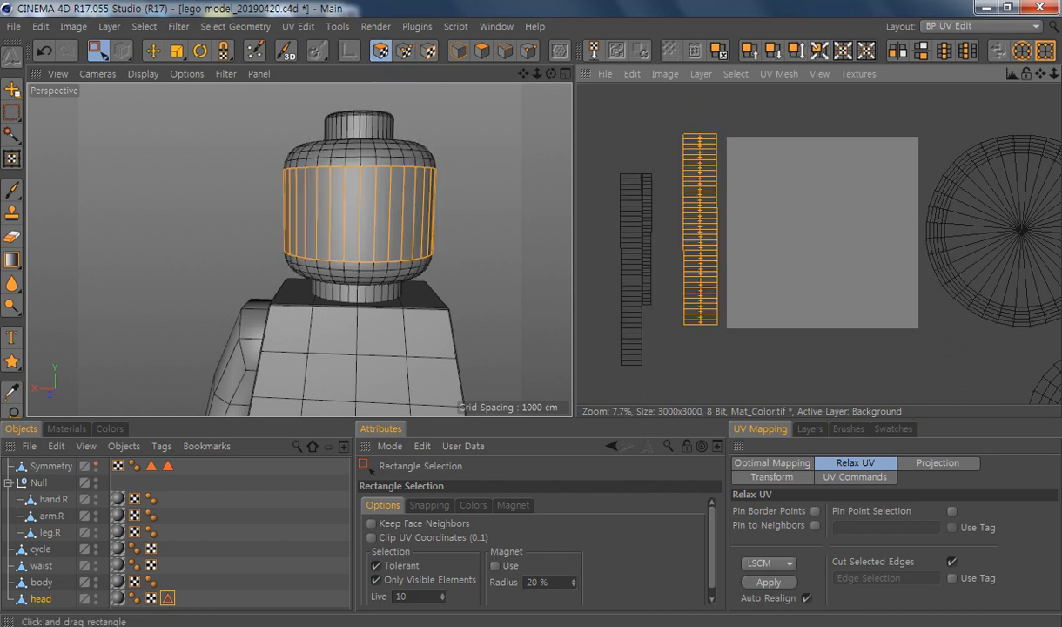
left_click_drag(764, 118, 678, 351)
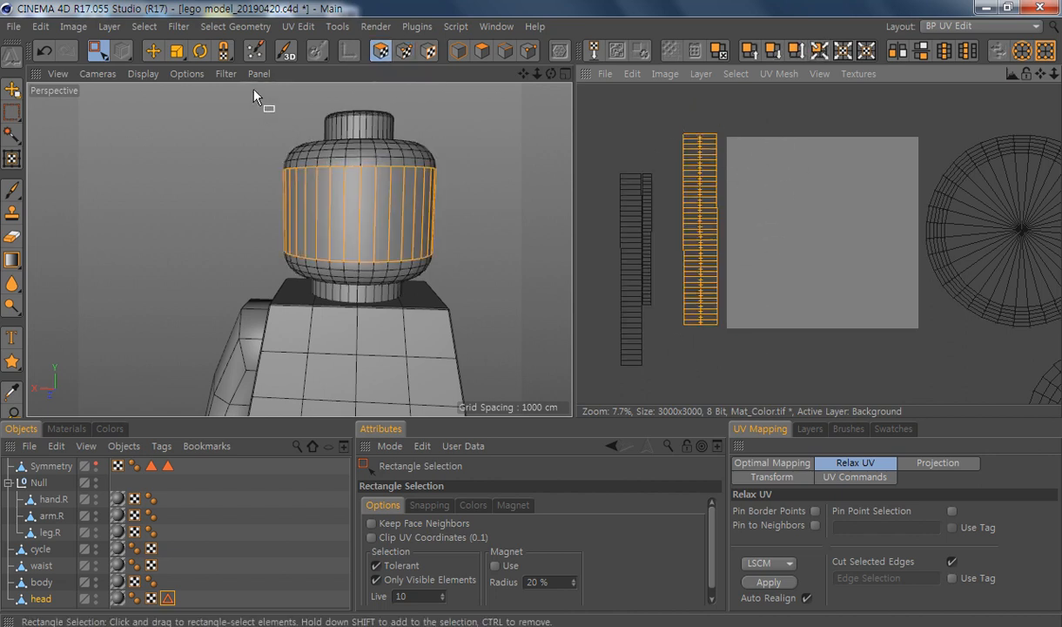
Step: Try to rotate the head's side-wall UV strip to horizontal by hand, and undo the rotation attempts
key("r")
left_click_drag(717, 137, 715, 135)
middle_click_drag(610, 296, 720, 319, "alt")
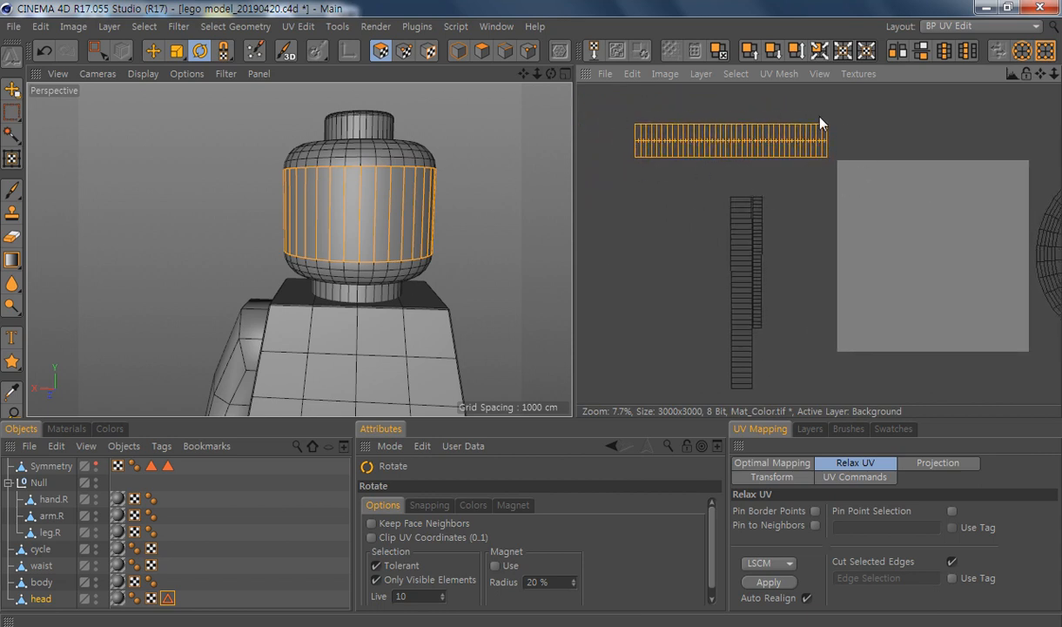
key("ctrl+z")
middle_click_drag(890, 300, 796, 296, "alt")
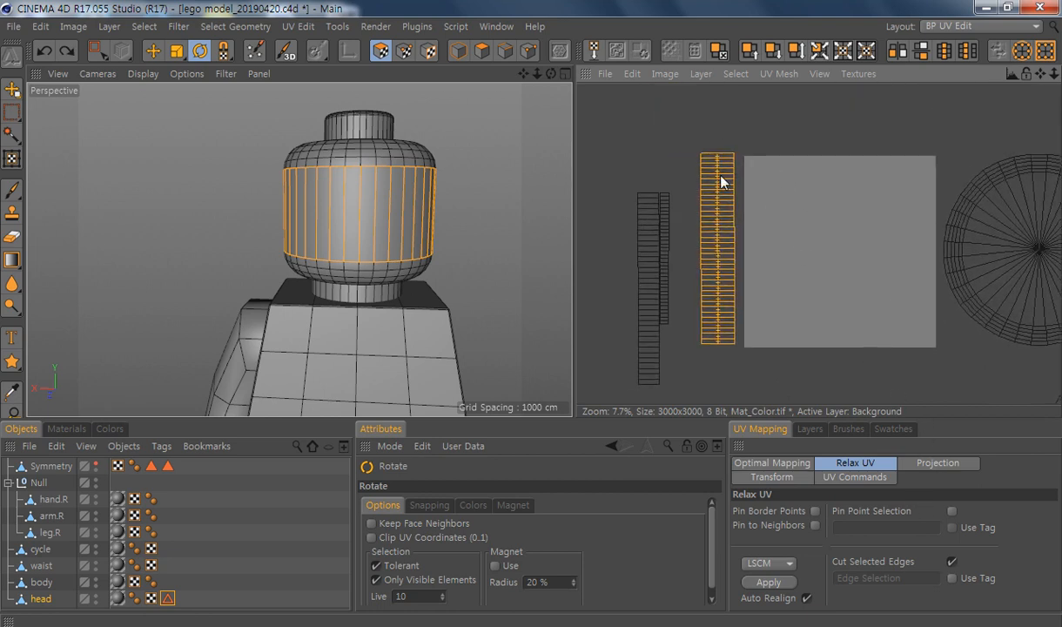
mouse_move(732, 162)
left_mouse_down()
mouse_move(734, 153)
mouse_move(715, 154)
left_mouse_up()
key("ctrl+z")
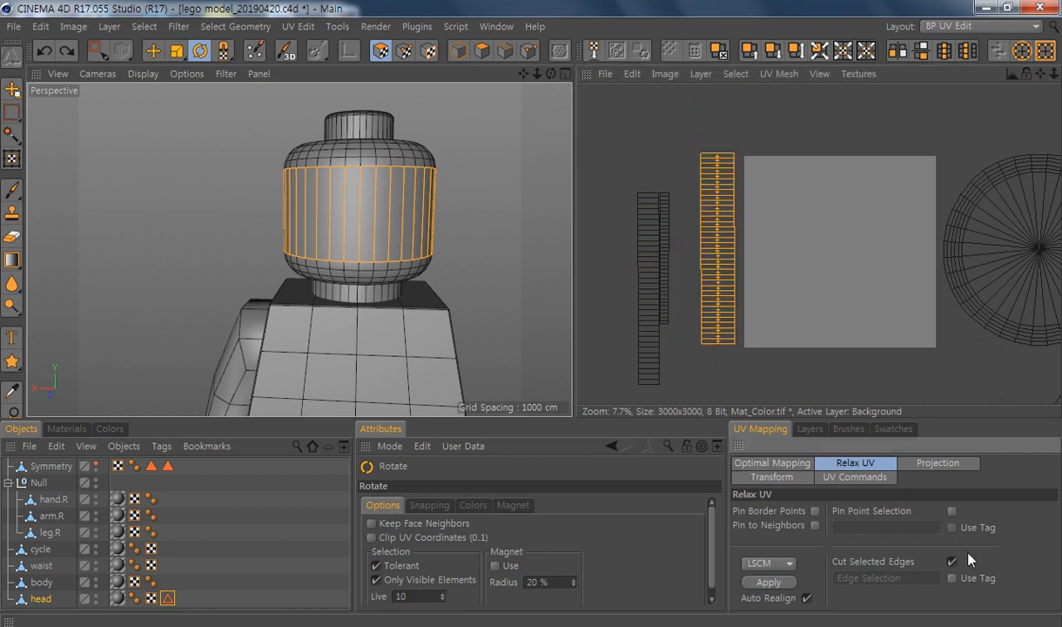
Step: Try to rotate the head's UVs by 45° with the UV Transform settings, and undo the rotation
left_click(772, 478)
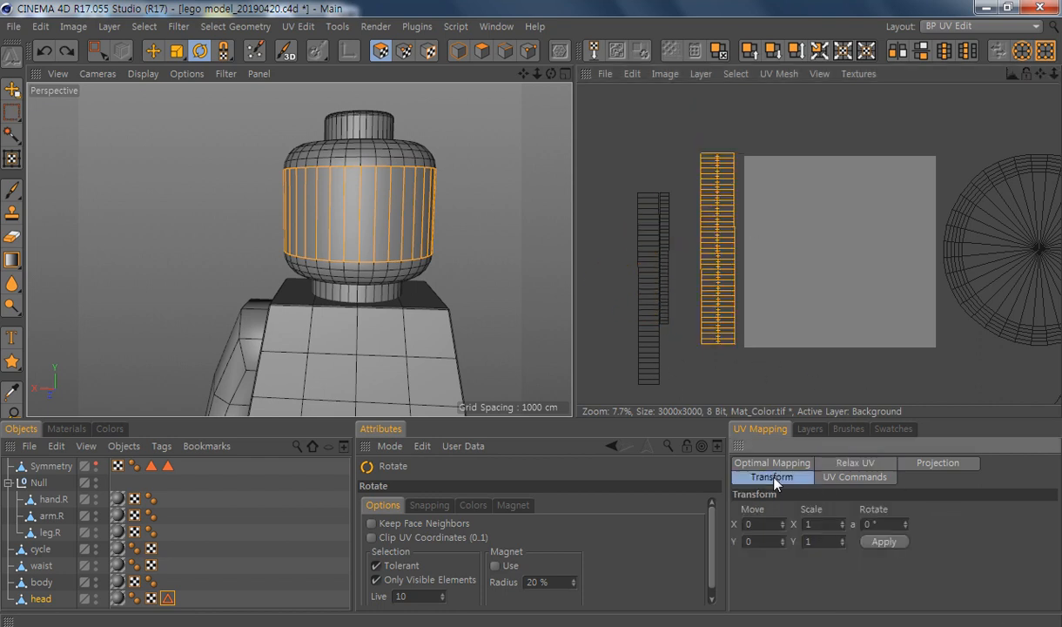
left_click(905, 522)
left_click_drag(905, 526, 931, 622)
key("ctrl+z")
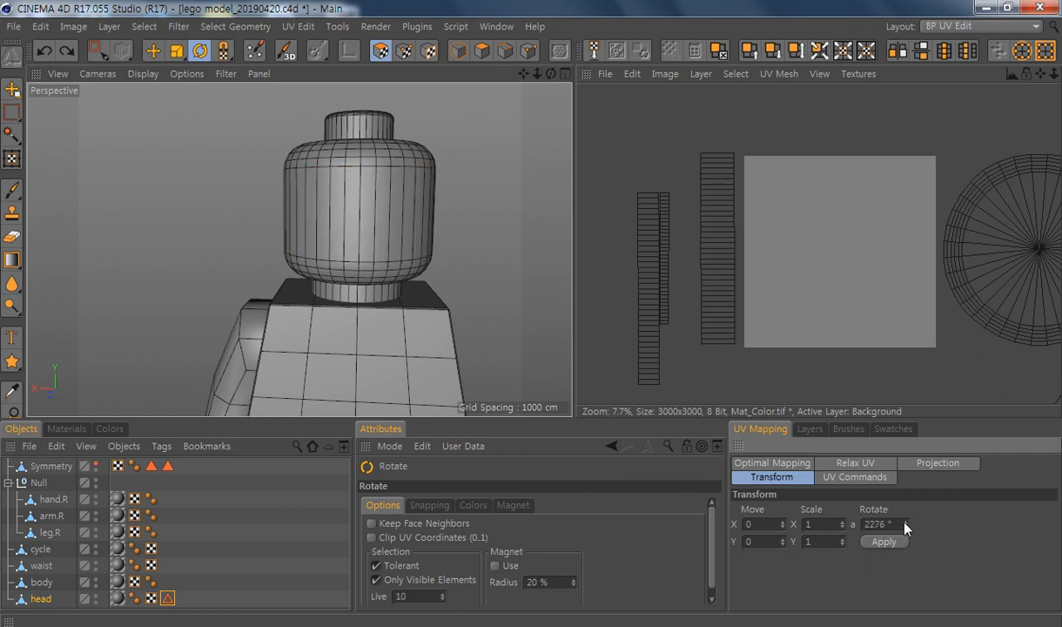
left_click(897, 524)
type("45")
left_click(883, 542)
scroll(881, 279, "down", 5)
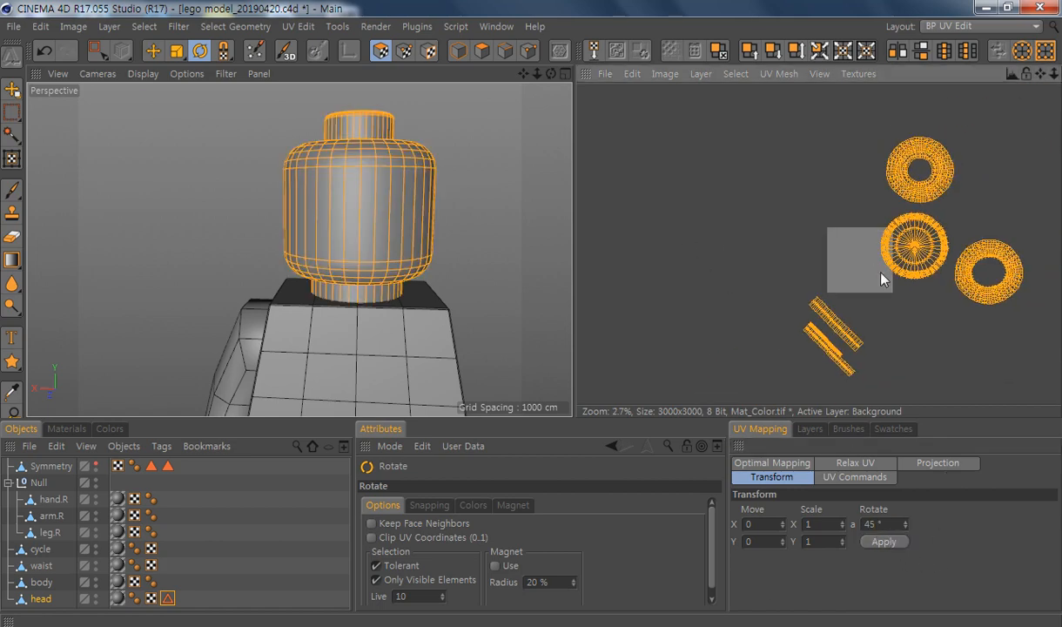
middle_click_drag(910, 299, 770, 242, "alt")
key("ctrl+z")
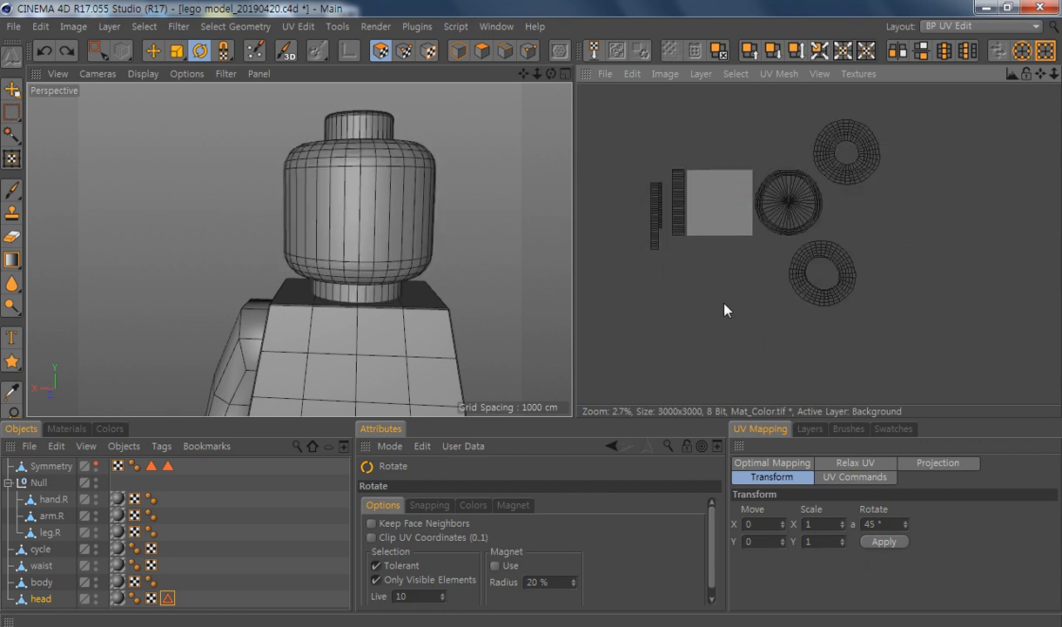
Step: Select the head's side-wall UV strip and turn it horizontal by applying a -45° UV rotation twice
scroll(679, 204, "up", 3)
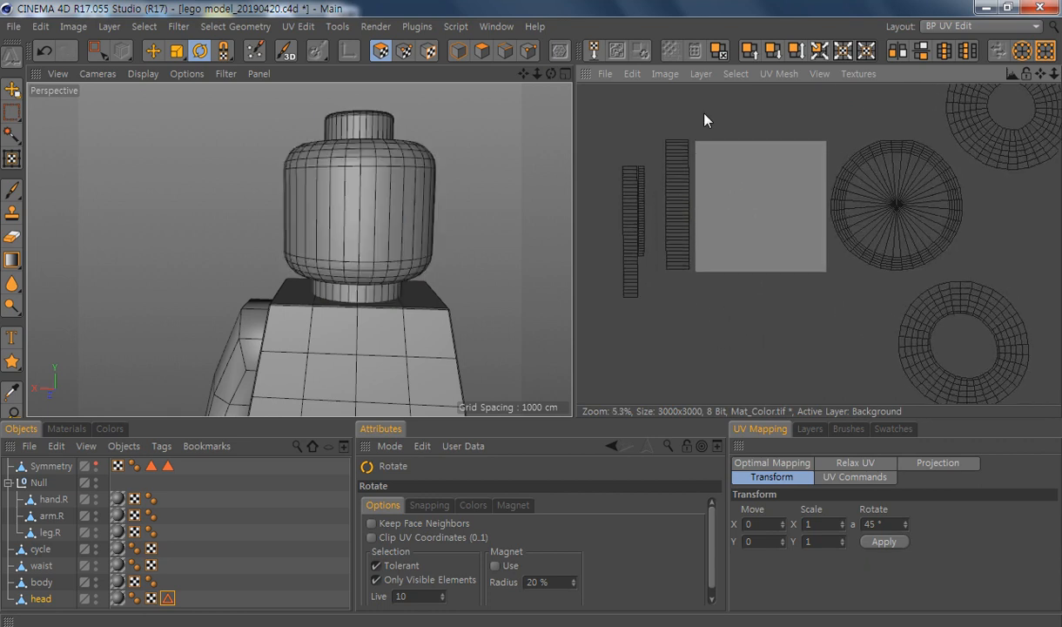
key("0")
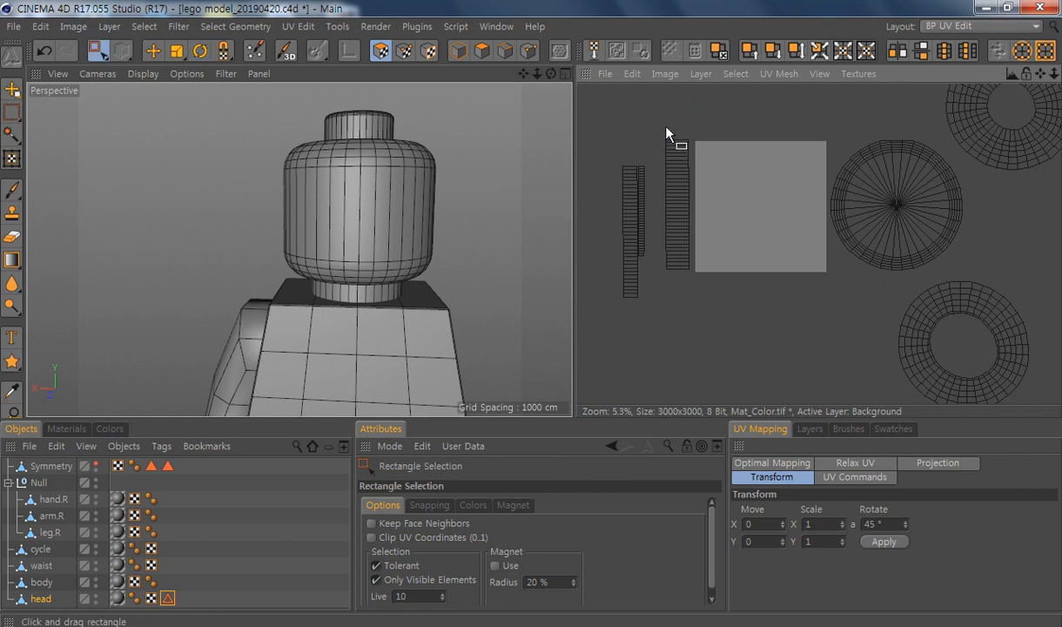
left_click_drag(714, 272, 659, 126)
left_click_drag(883, 524, 832, 519)
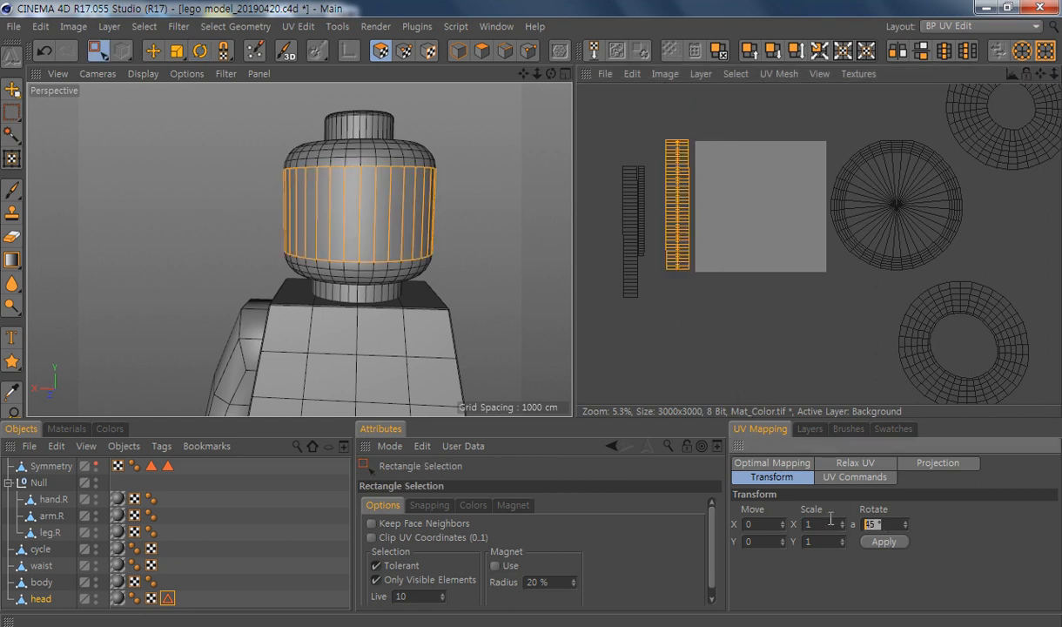
key("BackSpace")
type("-45")
left_click(877, 542)
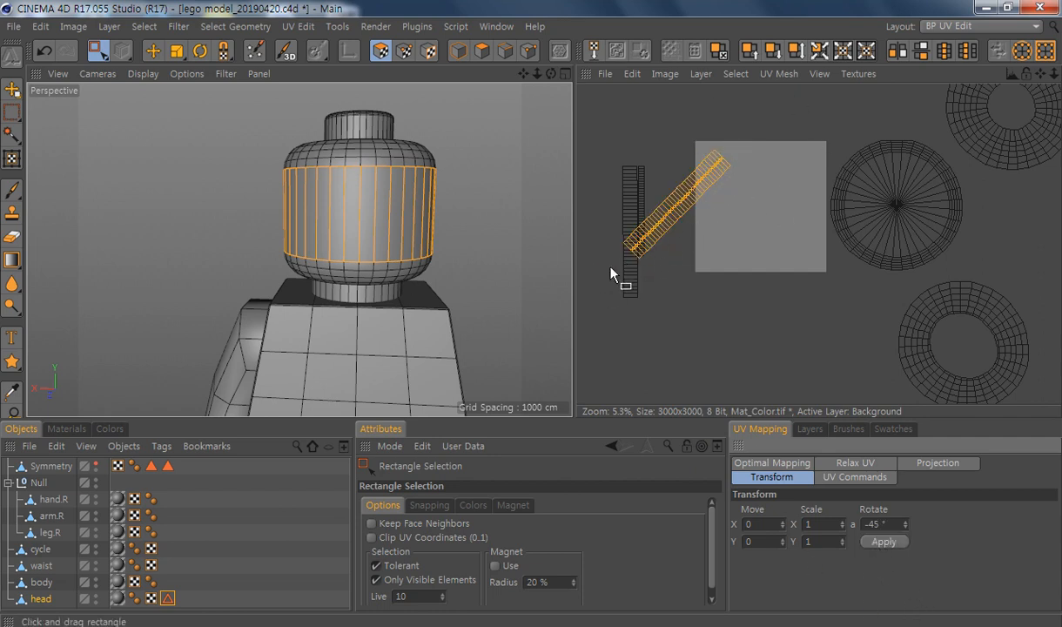
left_click(886, 542)
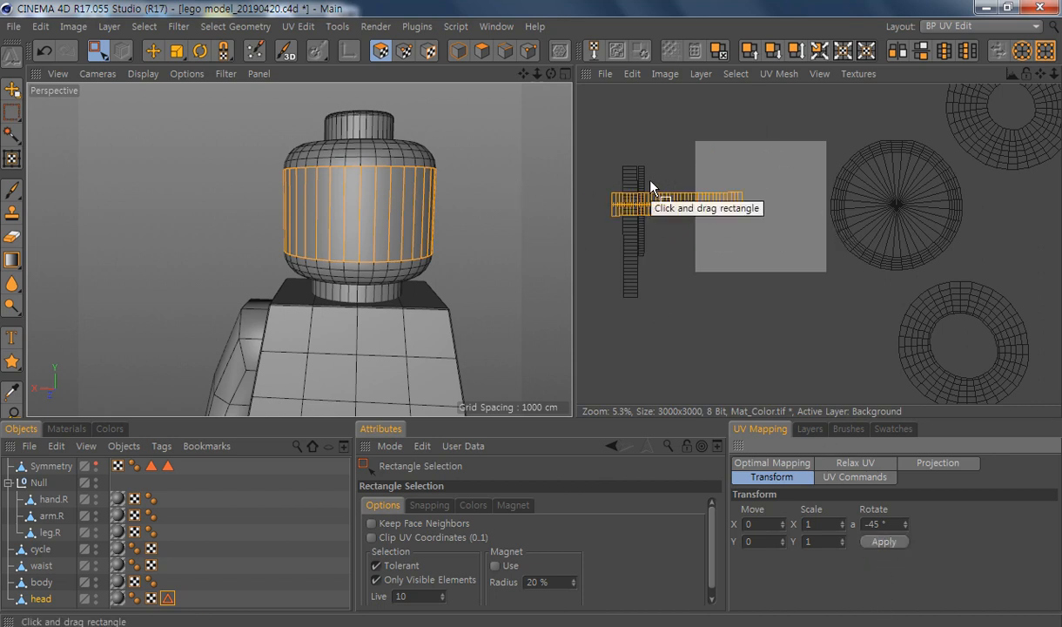
Step: Move the horizontal side-wall UV strip onto the texture area, aligning it with the upper edge and both sides
middle_click_drag(644, 213, 673, 231, "alt")
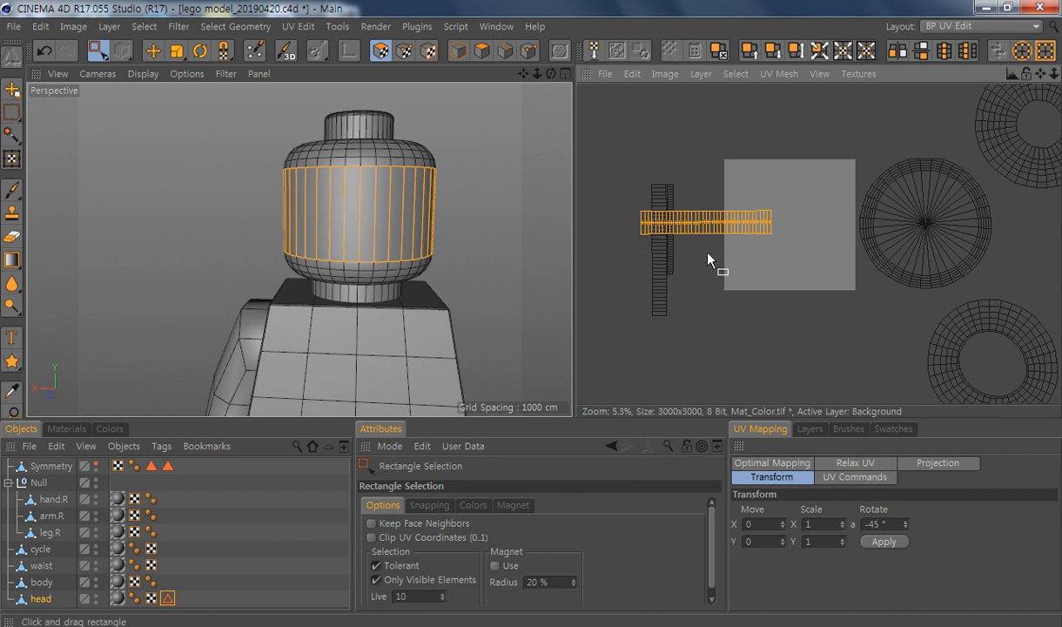
key("e")
scroll(711, 247, "up", 3)
middle_click_drag(711, 248, 725, 187, "alt")
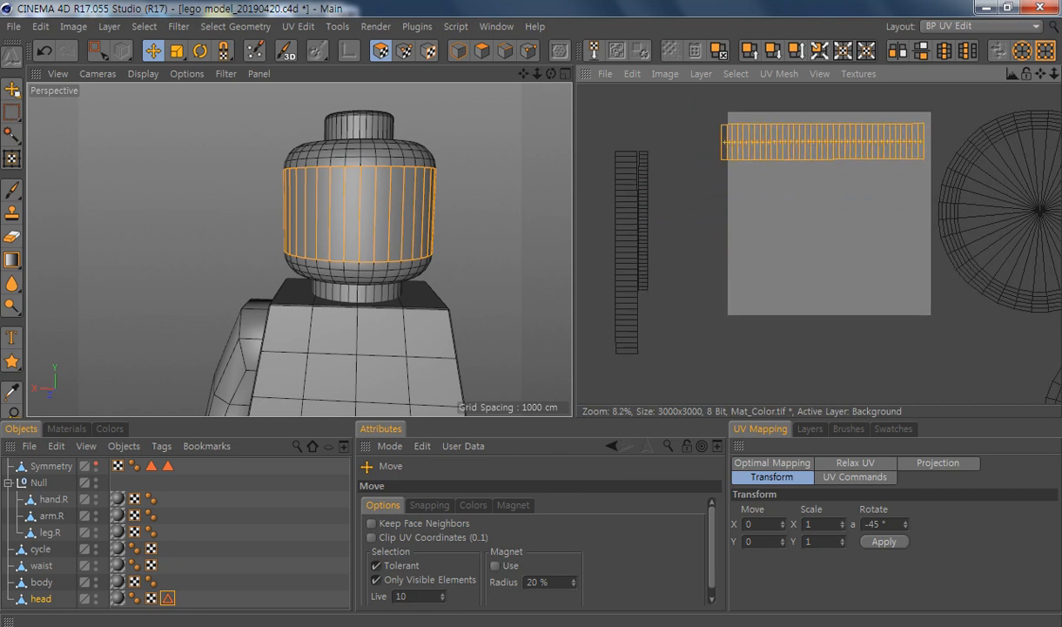
left_click_drag(823, 142, 829, 132)
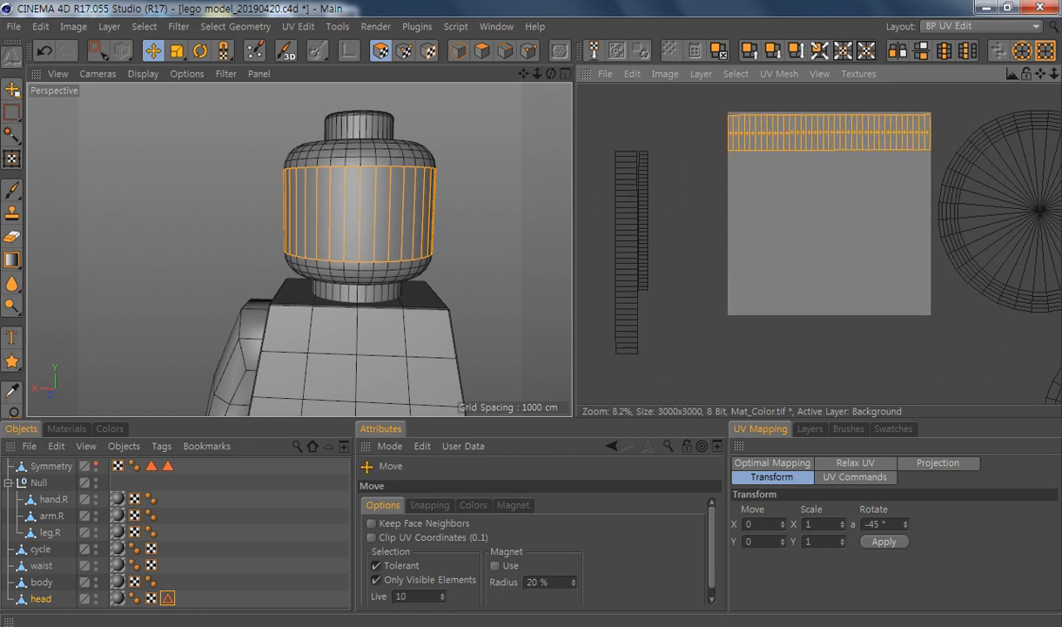
Step: Scale the side-wall UV strip down slightly from its upper-left corner and inset it a little from the texture area's edges
middle_click_drag(926, 194, 828, 226, "alt")
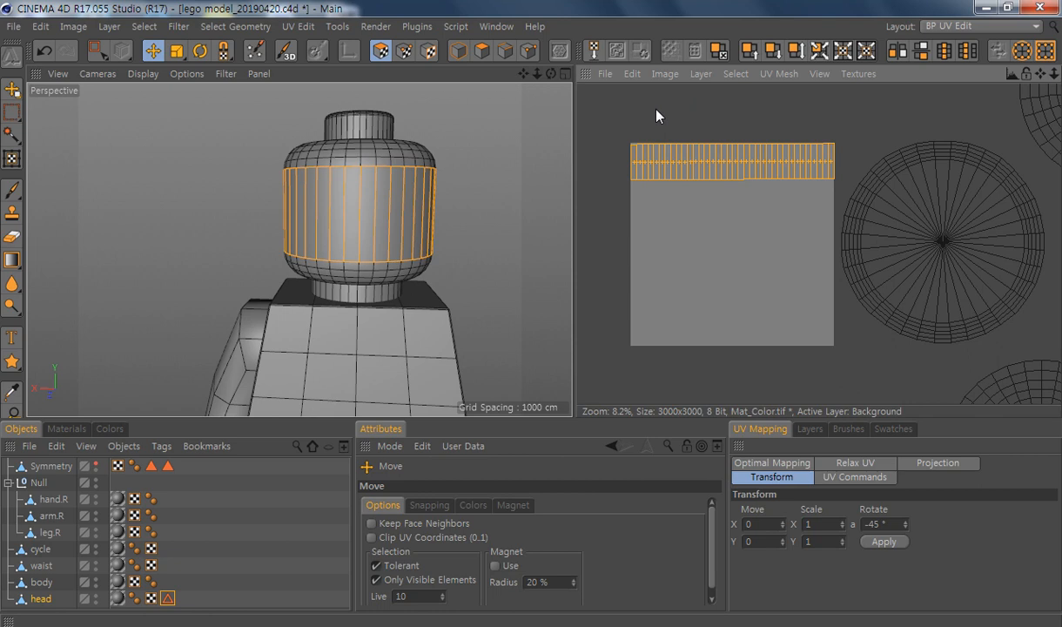
scroll(696, 119, "up", 3)
middle_click_drag(846, 282, 843, 272, "alt")
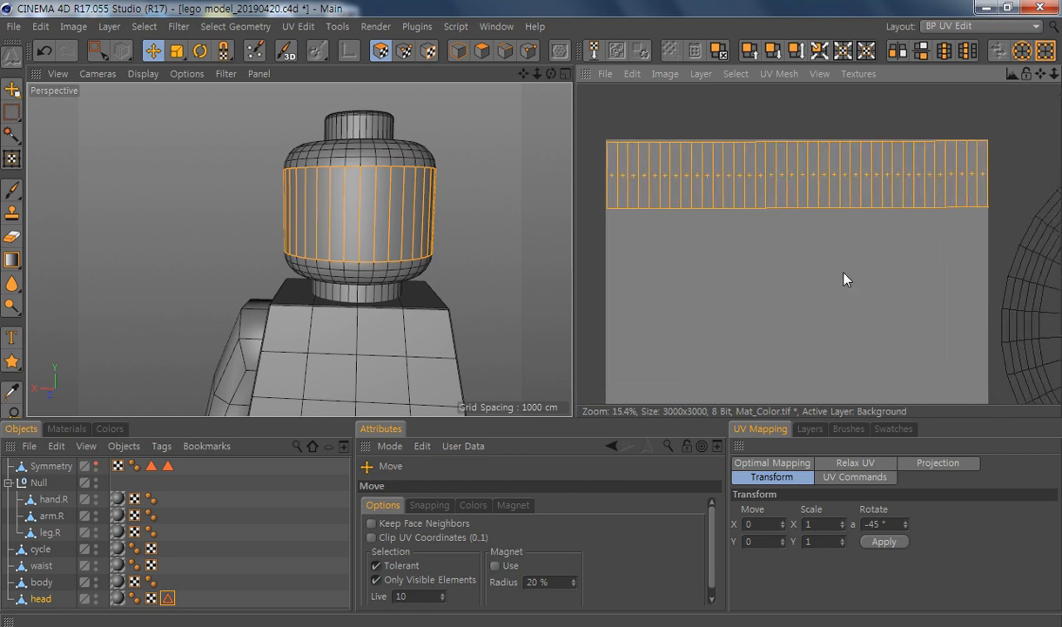
scroll(813, 302, "down", 5)
middle_click_drag(848, 322, 734, 232, "alt")
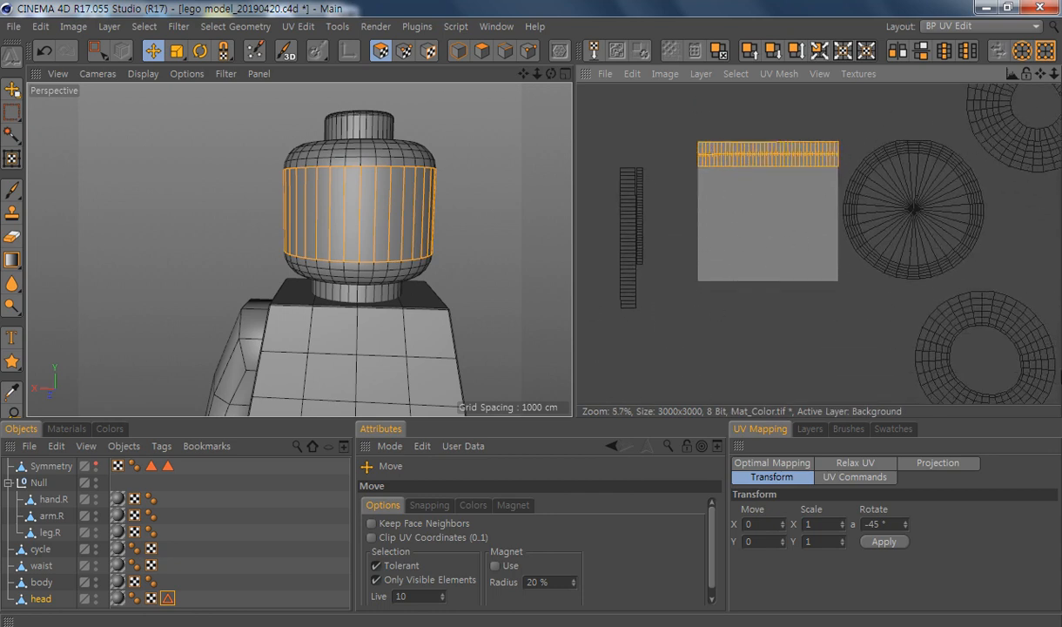
scroll(791, 178, "up", 4)
middle_click_drag(790, 177, 870, 230, "alt")
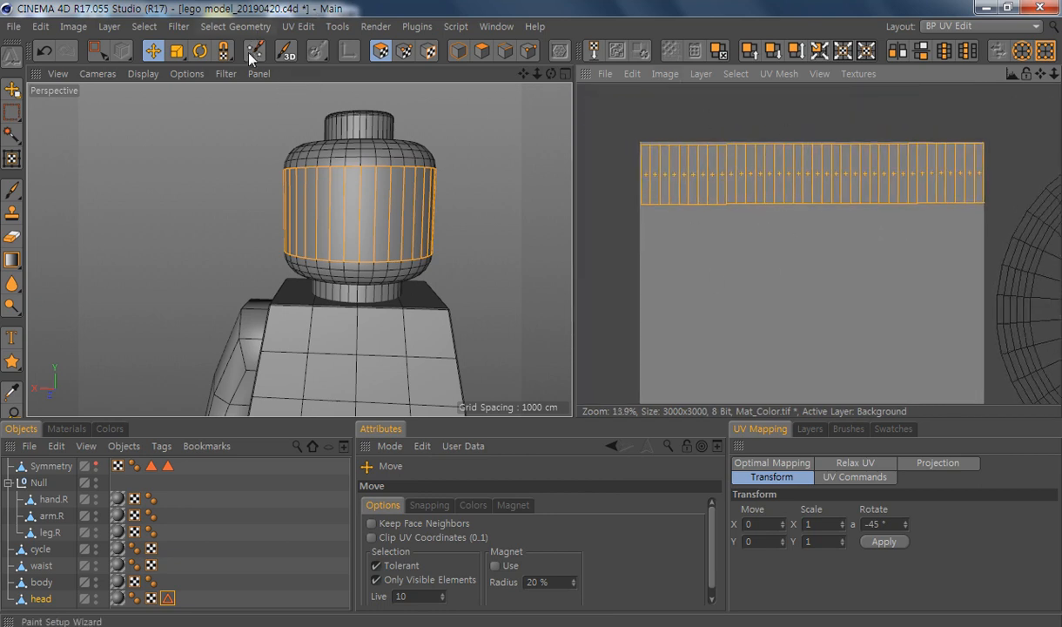
left_click(177, 50)
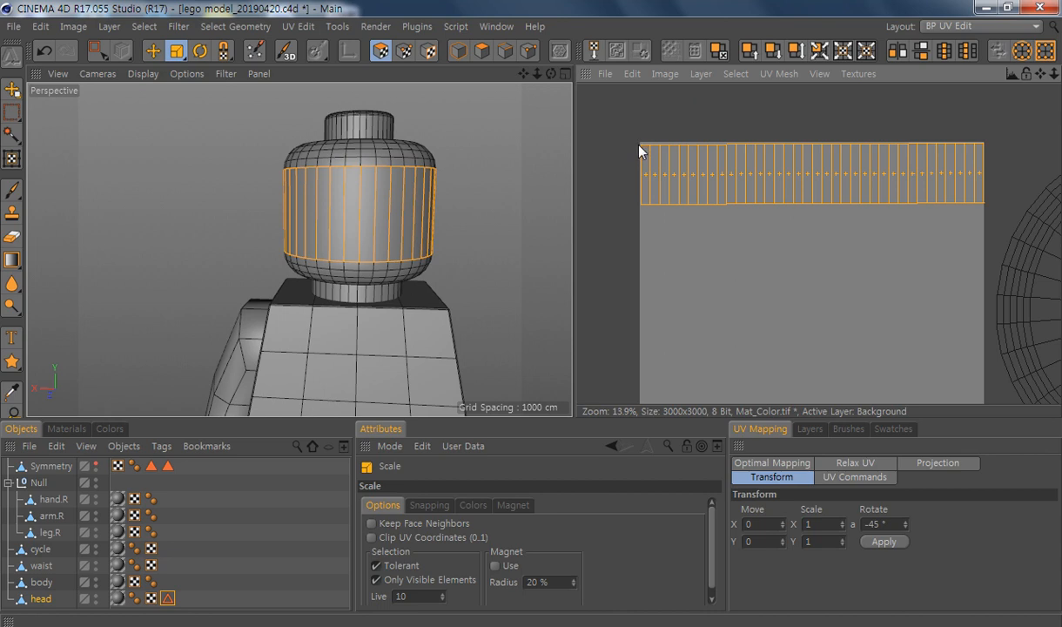
left_click_drag(640, 150, 640, 143)
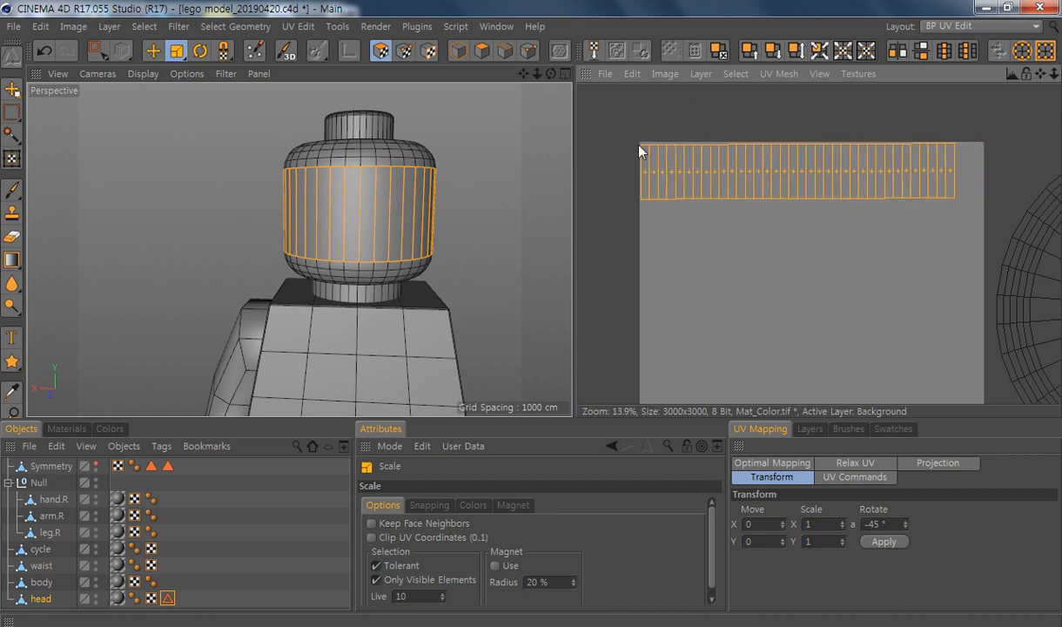
key("e")
left_click_drag(731, 170, 735, 174)
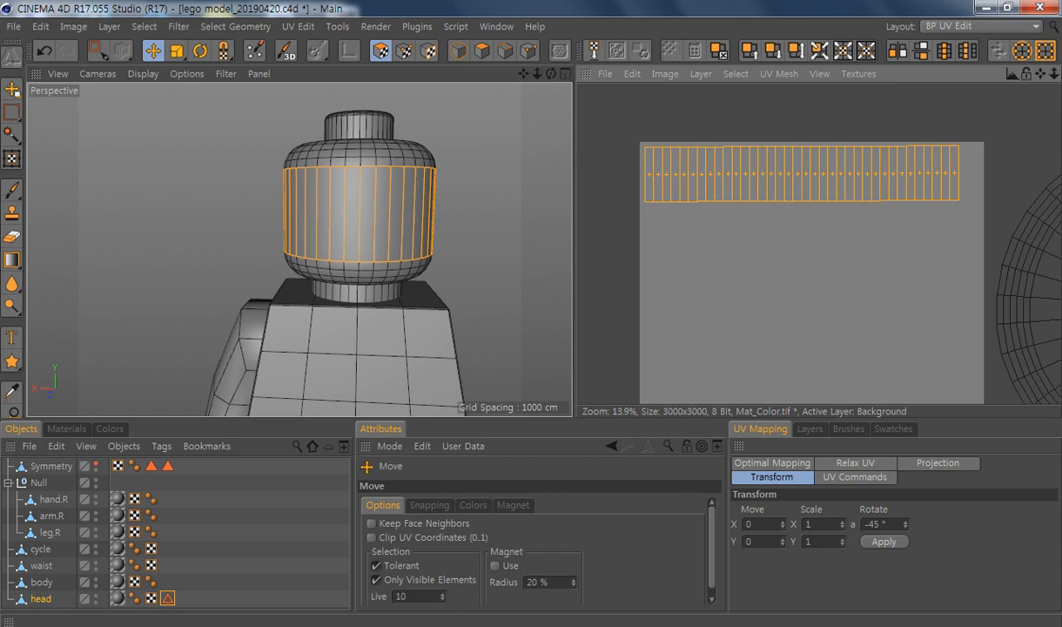
left_click_drag(735, 173, 733, 173)
Step: Select the neck ring's vertical UV strip below the head and move it next to the side-wall strip's right end
scroll(891, 199, "down", 4)
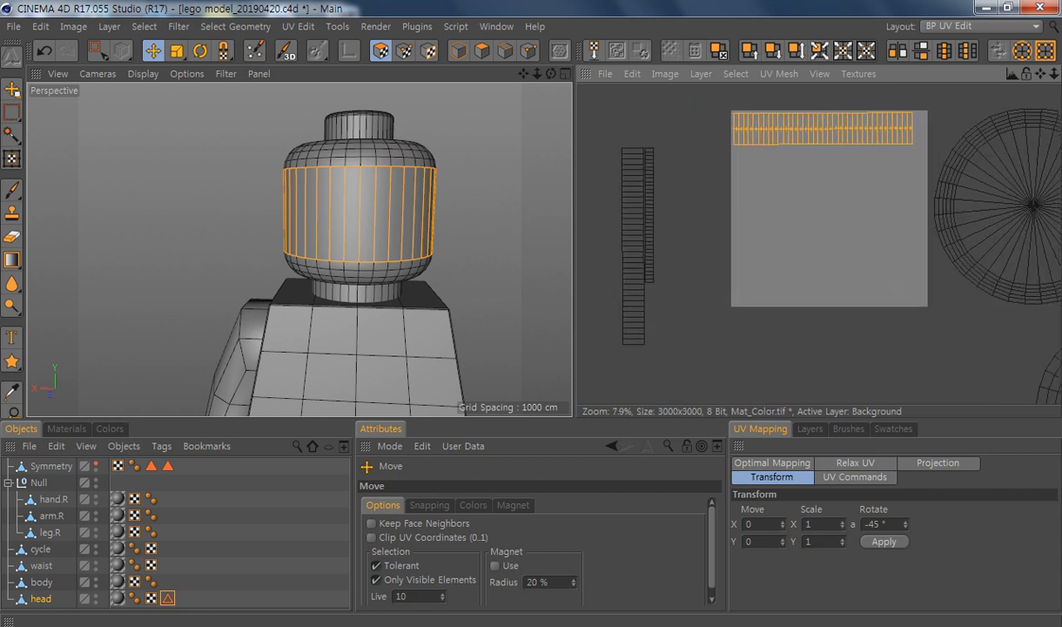
mouse_move(945, 192)
middle_mouse_down("alt")
mouse_move(917, 205)
mouse_move(931, 205)
middle_mouse_up("alt")
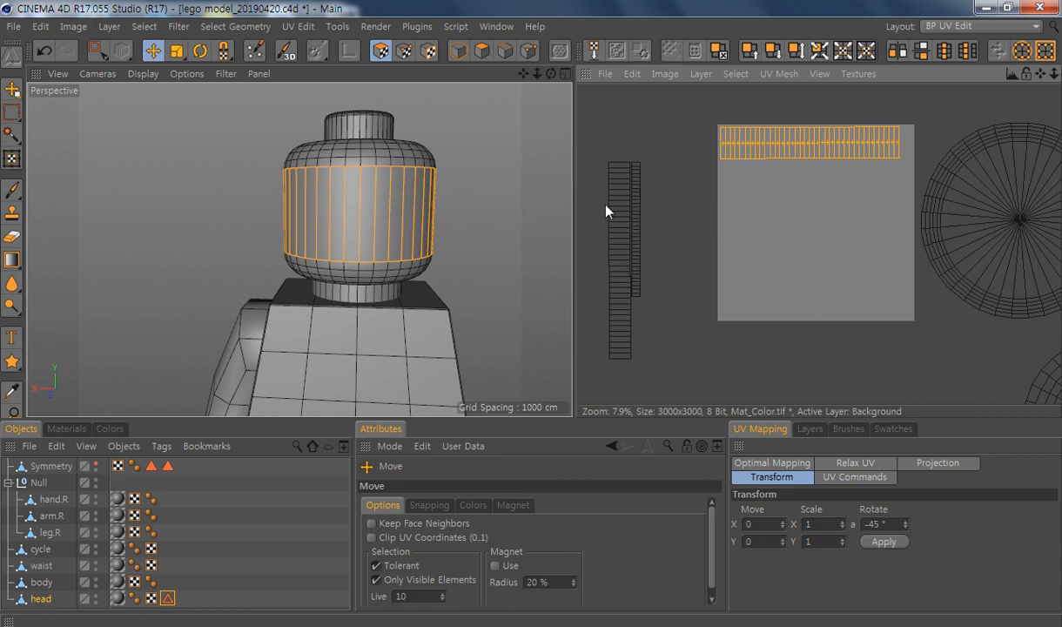
left_click(637, 229)
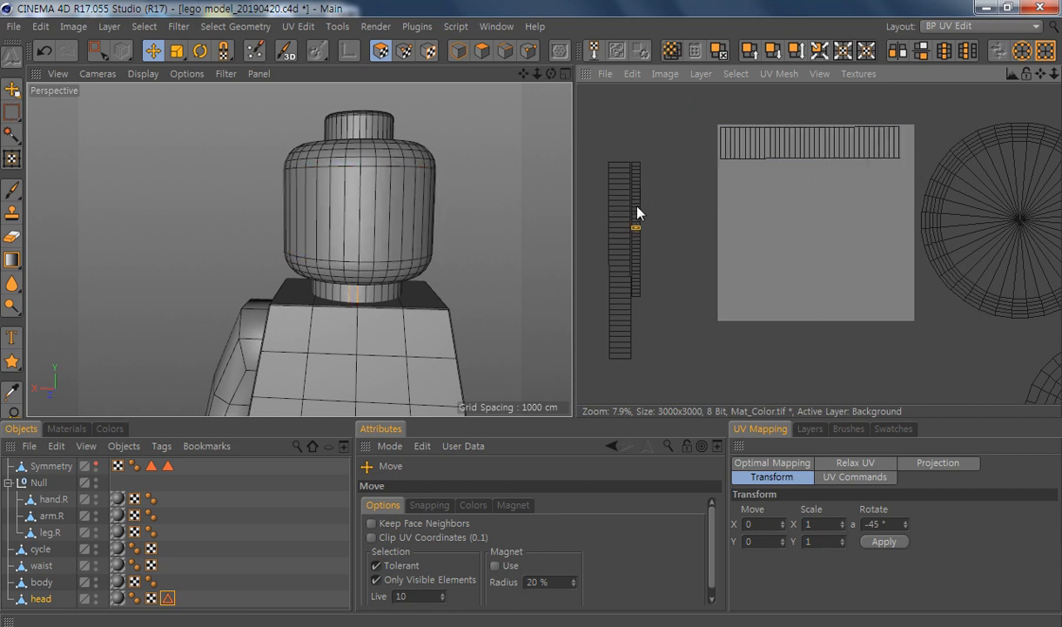
key("0")
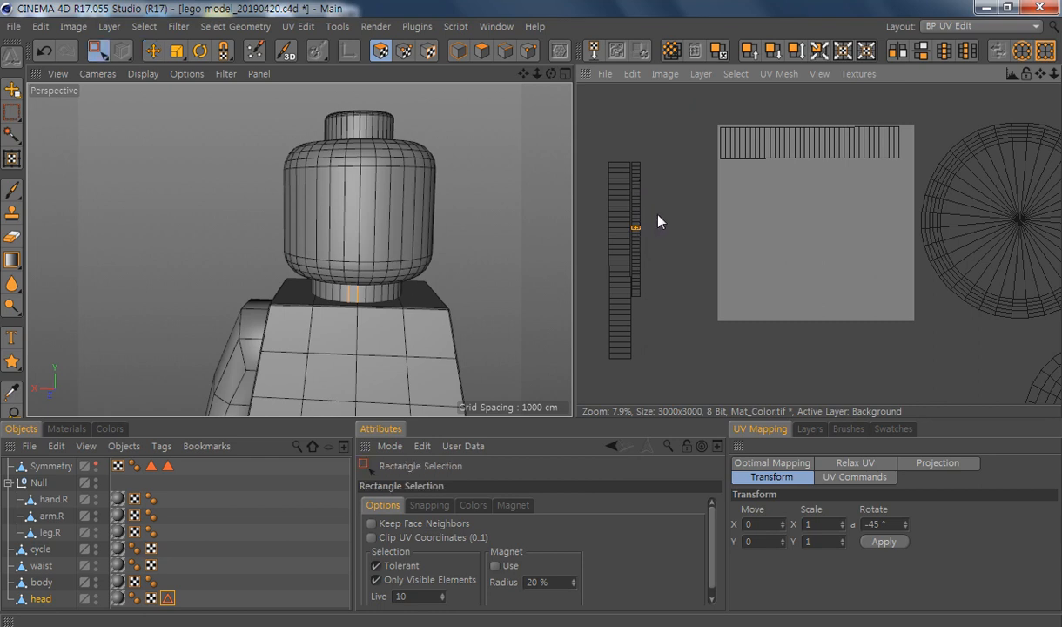
left_click_drag(679, 145, 636, 309)
middle_click_drag(759, 286, 719, 308, "alt")
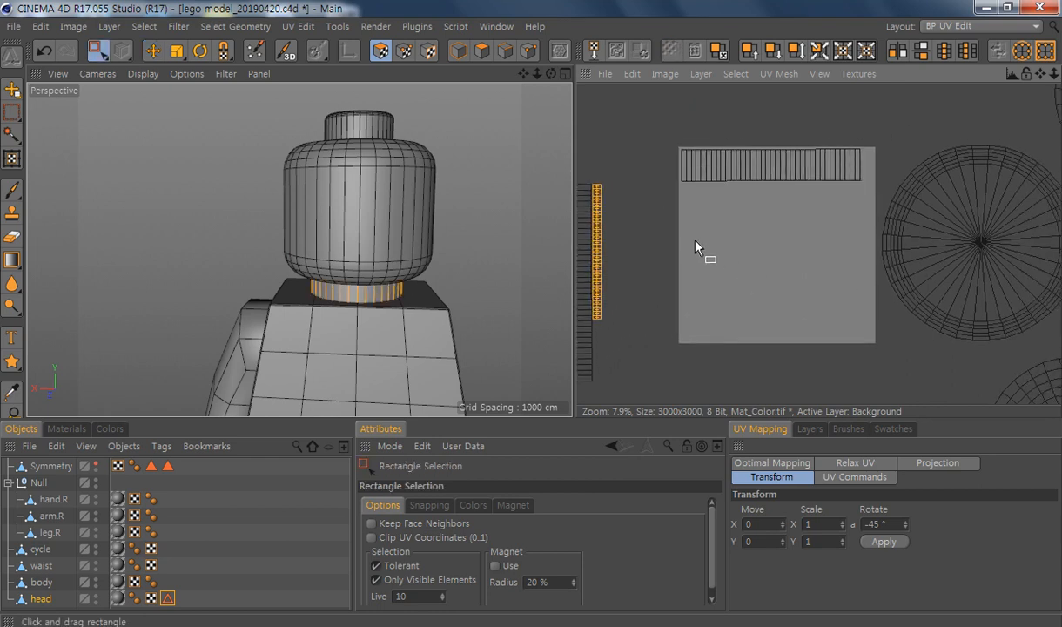
key("e")
left_click_drag(599, 237, 866, 199)
Step: Scale the neck UV strip down to the side-wall strip's height and nudge it closer to that strip
right_click_drag(756, 171, 870, 166, "alt")
middle_click_drag(883, 139, 670, 177, "alt")
right_click_drag(768, 166, 886, 167, "alt")
key("t")
left_click_drag(740, 168, 659, 168)
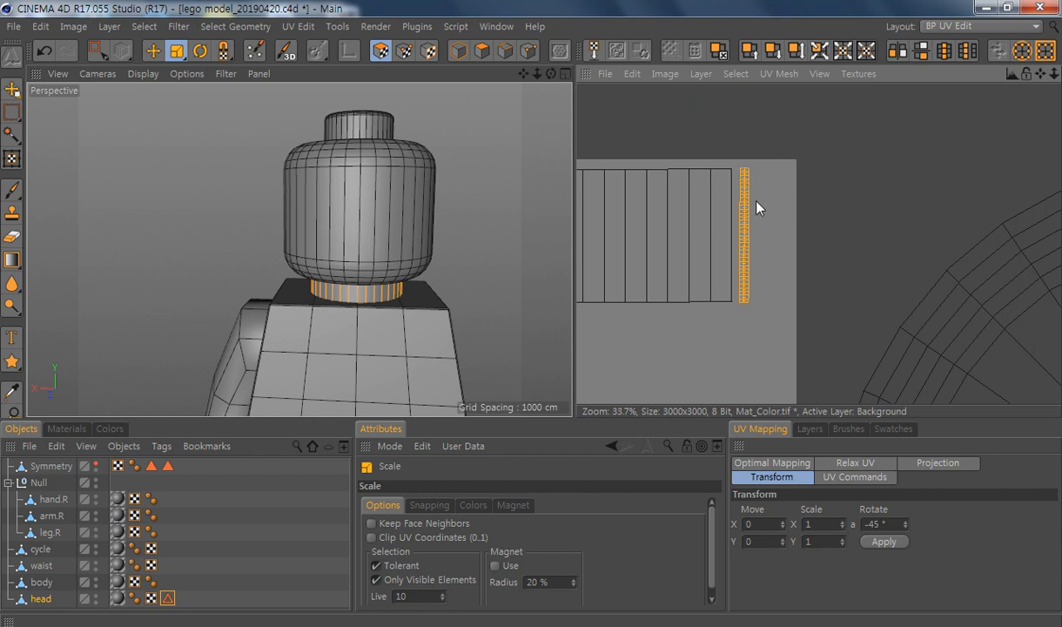
key("e")
left_click_drag(744, 235, 741, 235)
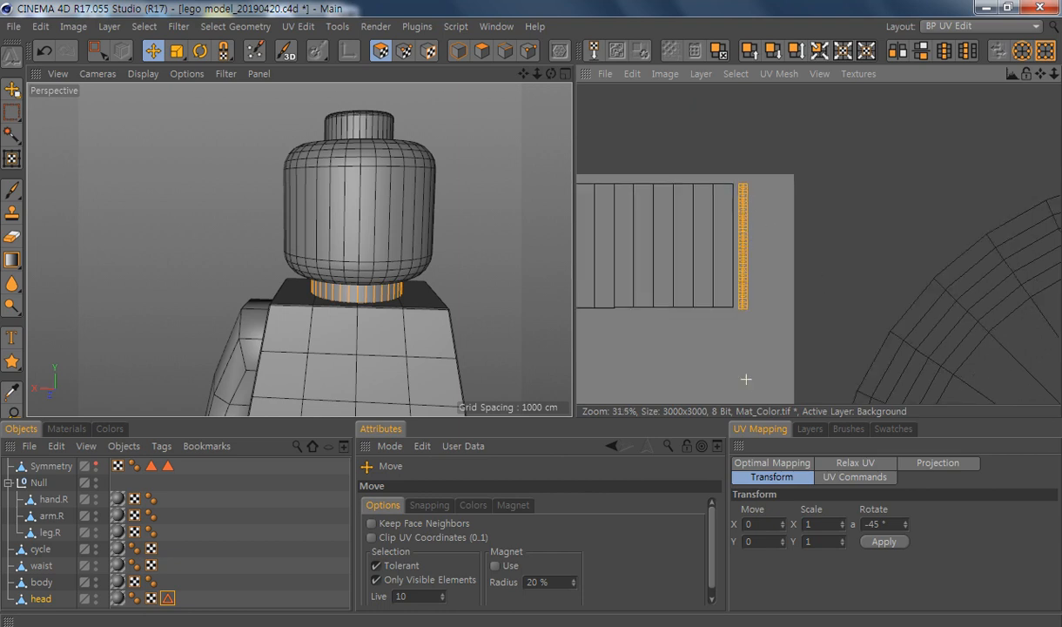
Step: Select the top stud's vertical UV strip and move it to the texture area's right edge near the neck strip
scroll(750, 357, "down", 6)
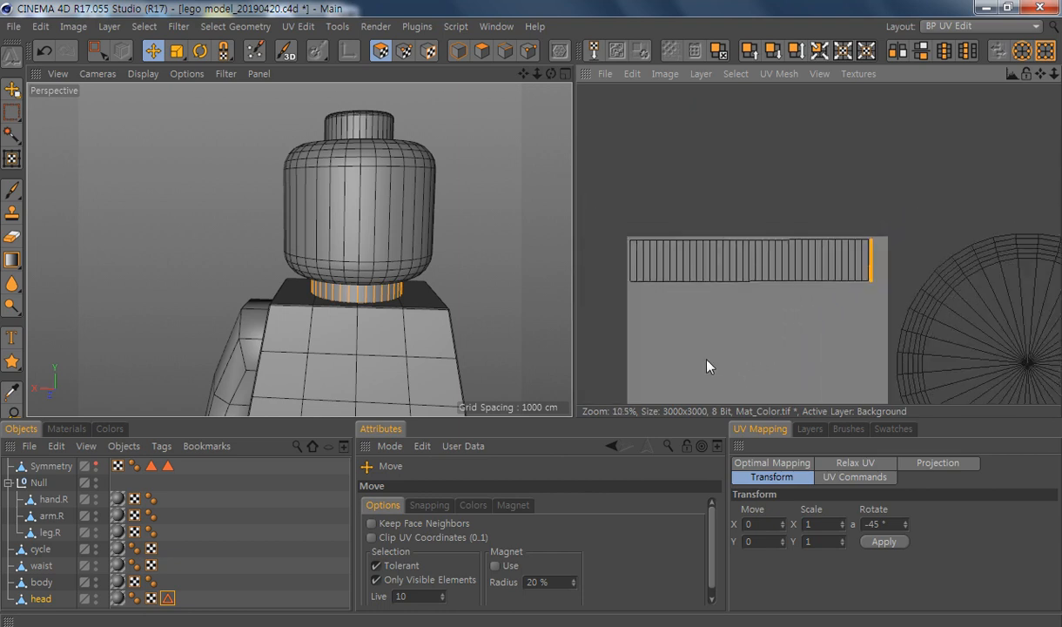
middle_click_drag(706, 363, 836, 212)
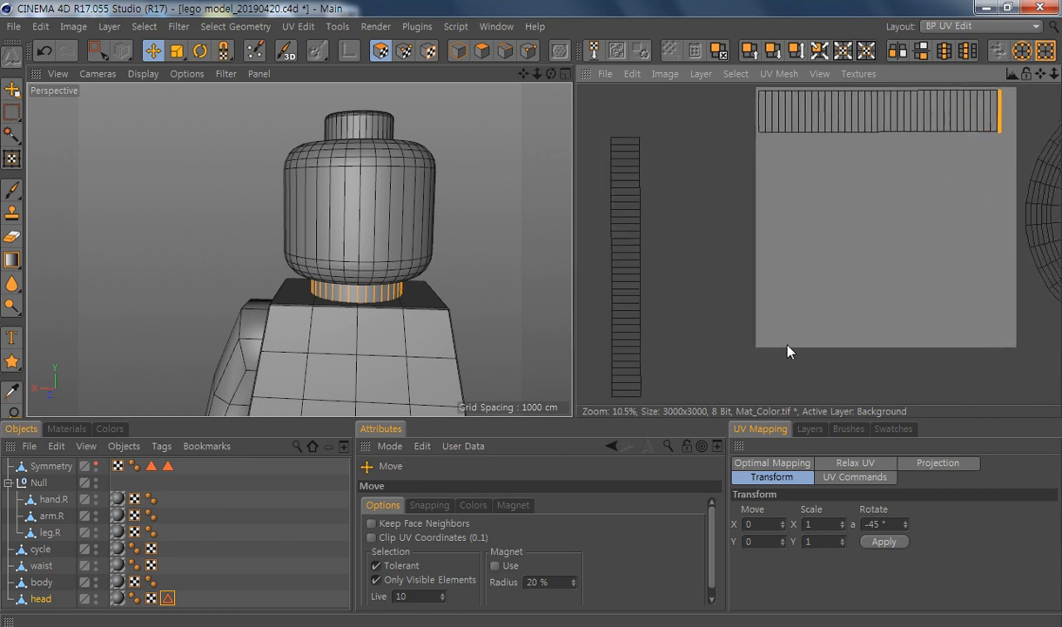
middle_click_drag(754, 352, 733, 344)
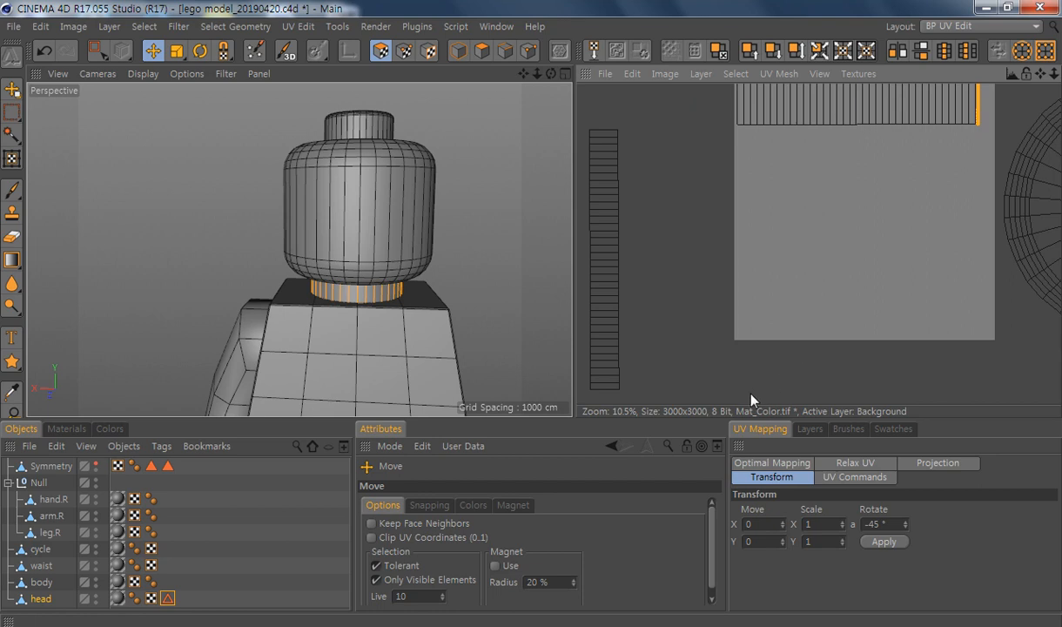
key("0")
left_click_drag(637, 111, 574, 392)
key("e")
left_click_drag(607, 130, 991, 96)
Step: Align the stud UV strip's upper edge beside the neck strip and scale it down to the same height
middle_click_drag(902, 192, 702, 302, "alt")
scroll(783, 213, "up", 5)
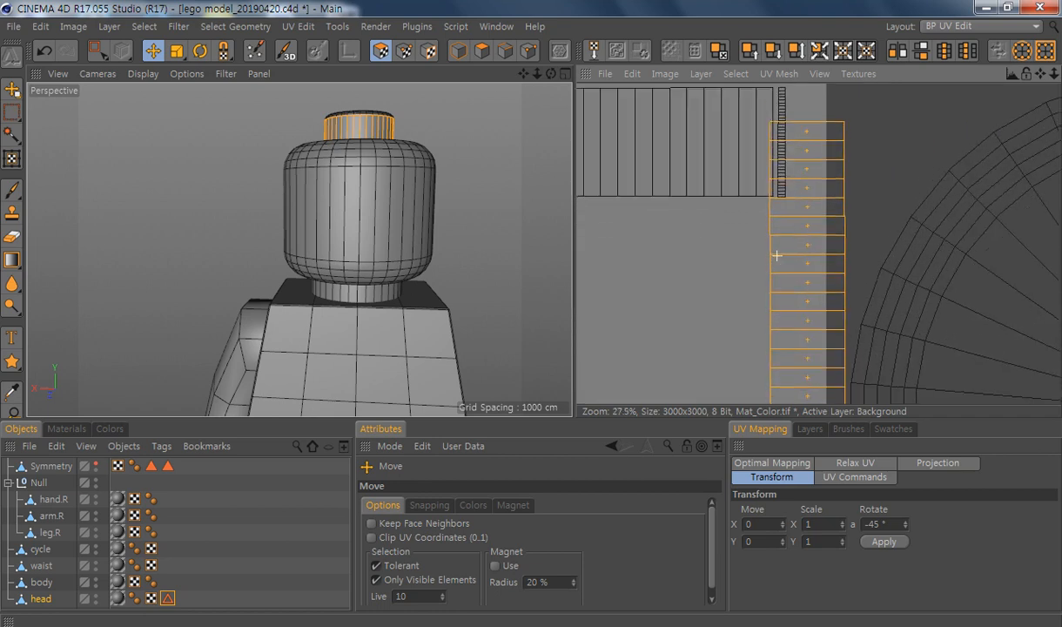
left_click_drag(783, 223, 782, 213)
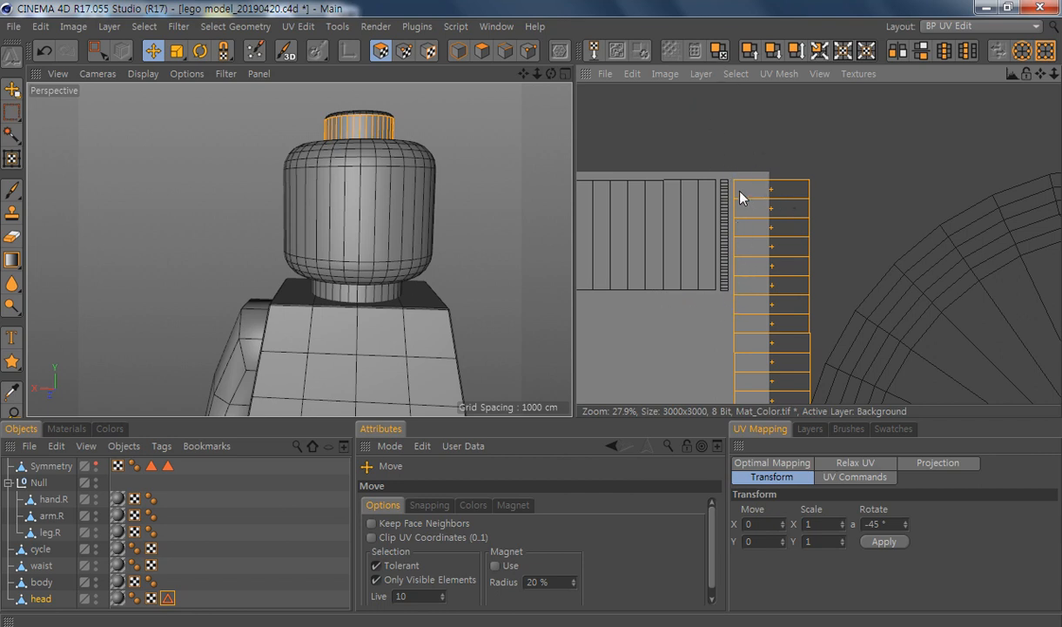
key("t")
left_click_drag(742, 184, 734, 179)
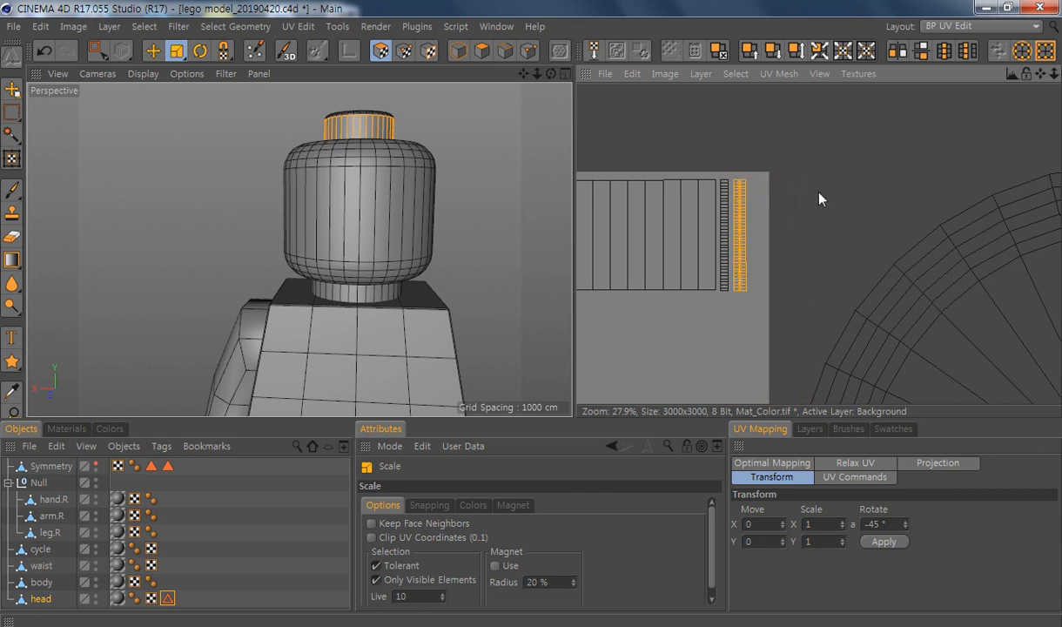
Step: Select all three UV strips, scale them up slightly to fill the texture area's width, and clear the selection
middle_click_drag(722, 269, 879, 274, "alt")
scroll(722, 265, "down", 3)
middle_click_drag(722, 266, 907, 244, "alt")
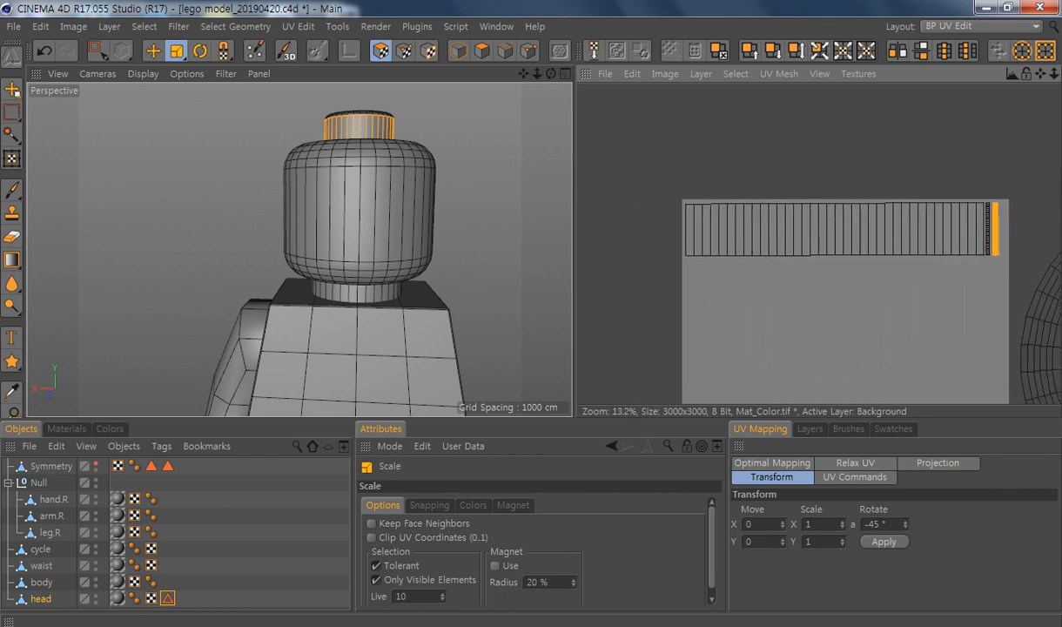
middle_click_drag(773, 276, 713, 253, "alt")
key("0")
left_click_drag(606, 167, 936, 239)
key("t")
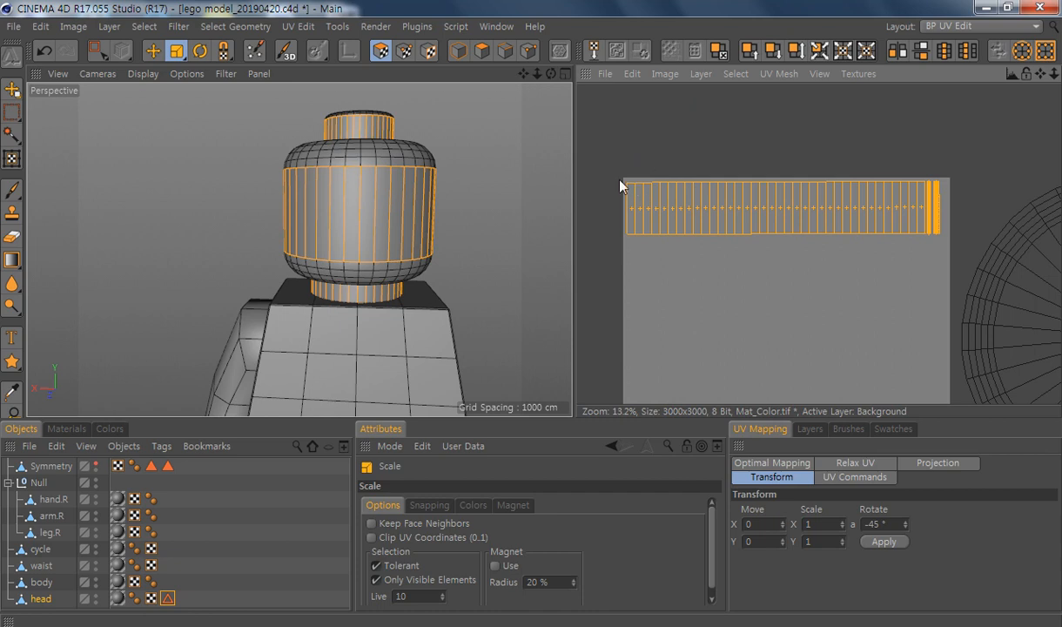
left_click_drag(627, 183, 626, 183)
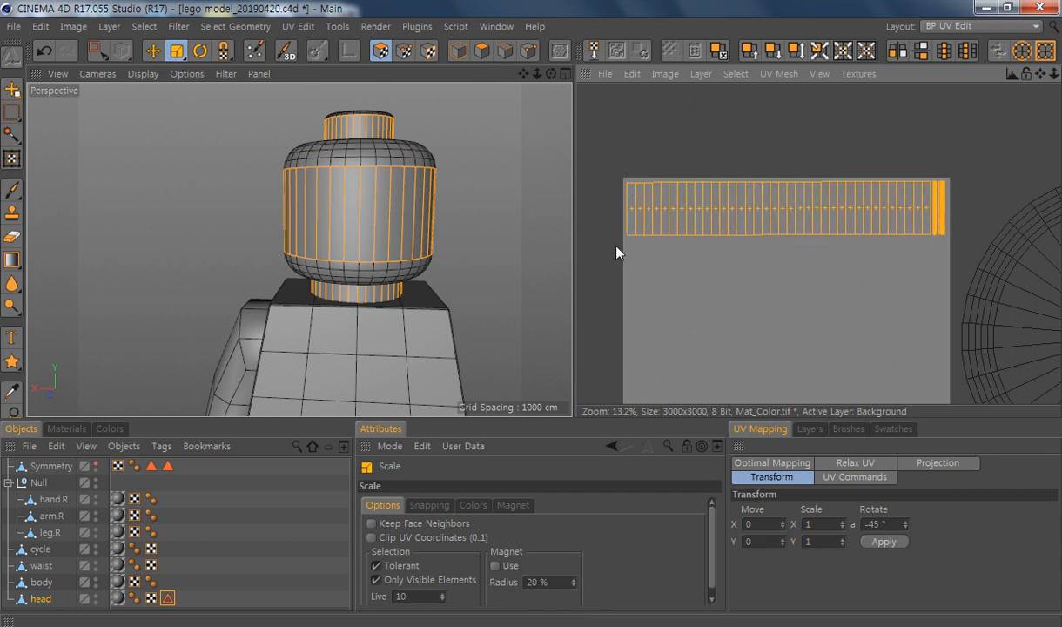
middle_click_drag(881, 310, 856, 233, "alt")
right_click_drag(882, 310, 881, 310, "alt")
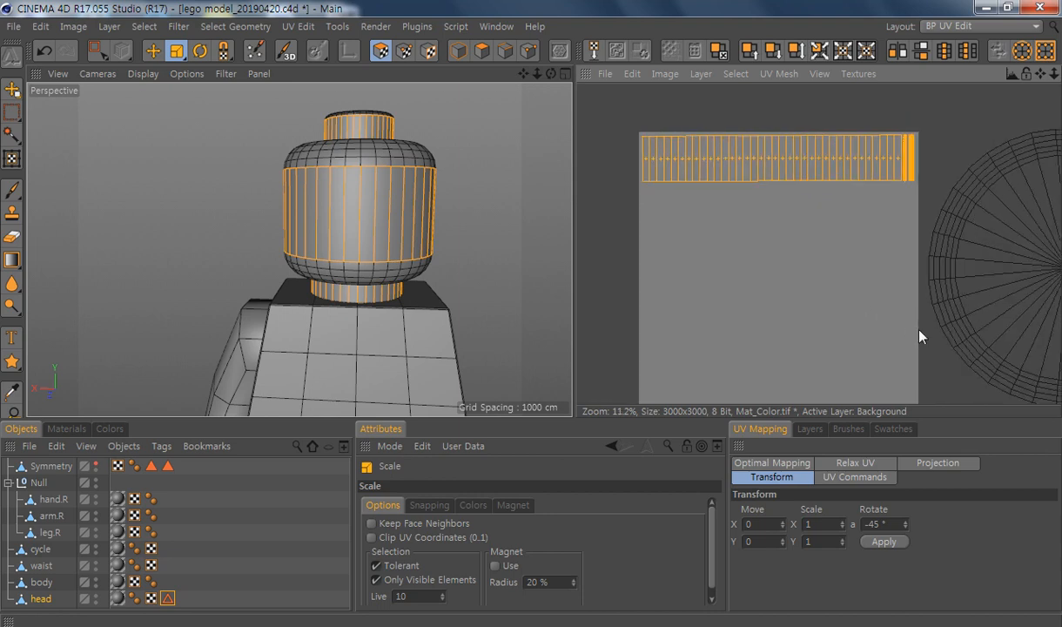
left_click(734, 227)
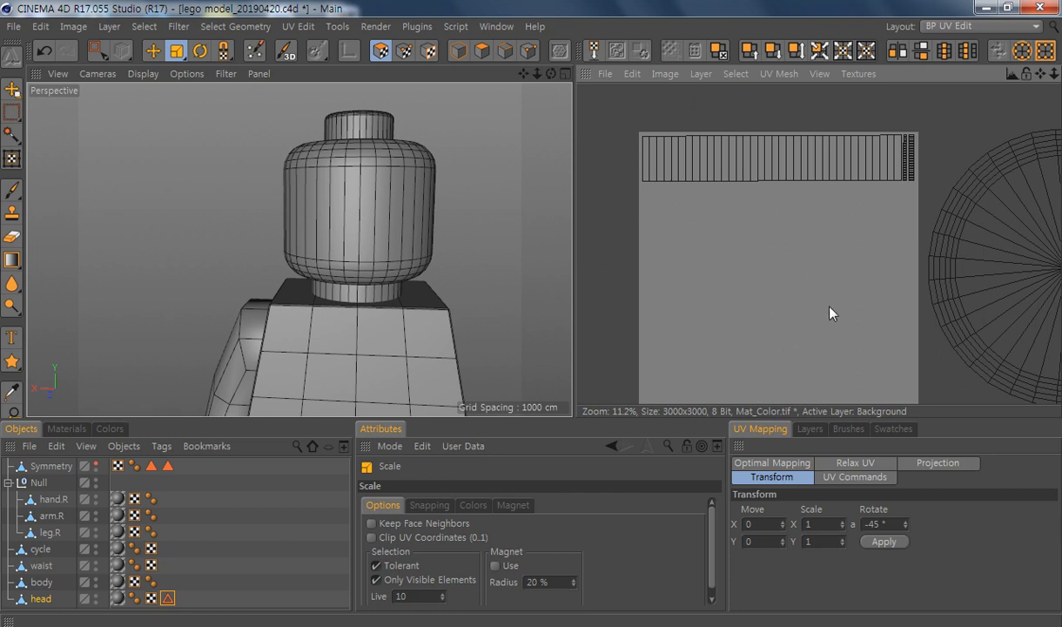
middle_click_drag(877, 245, 870, 229, "alt")
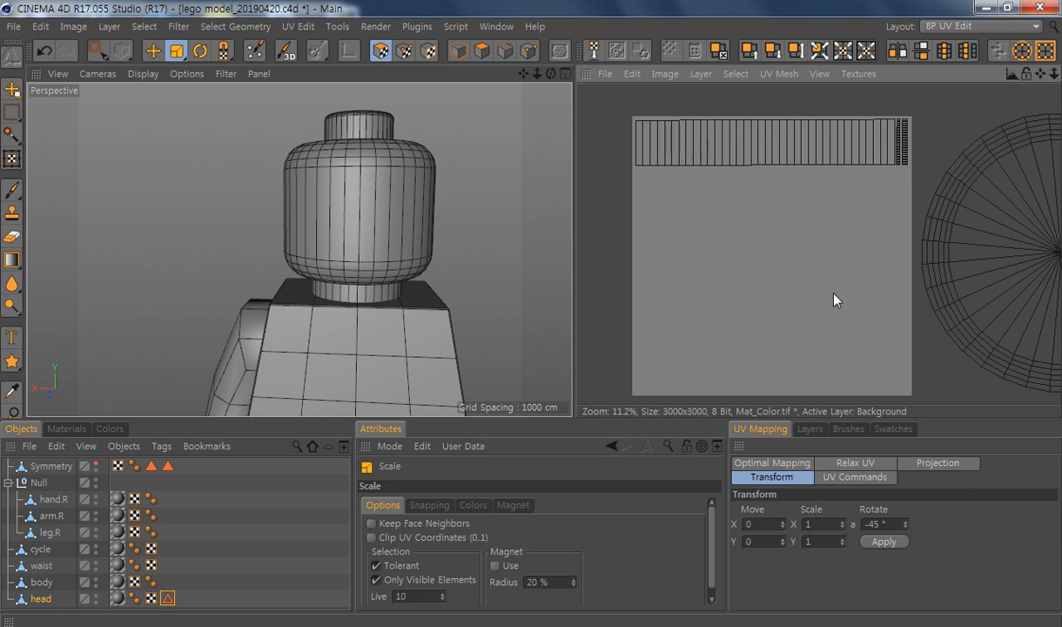
scroll(833, 299, "down", 4)
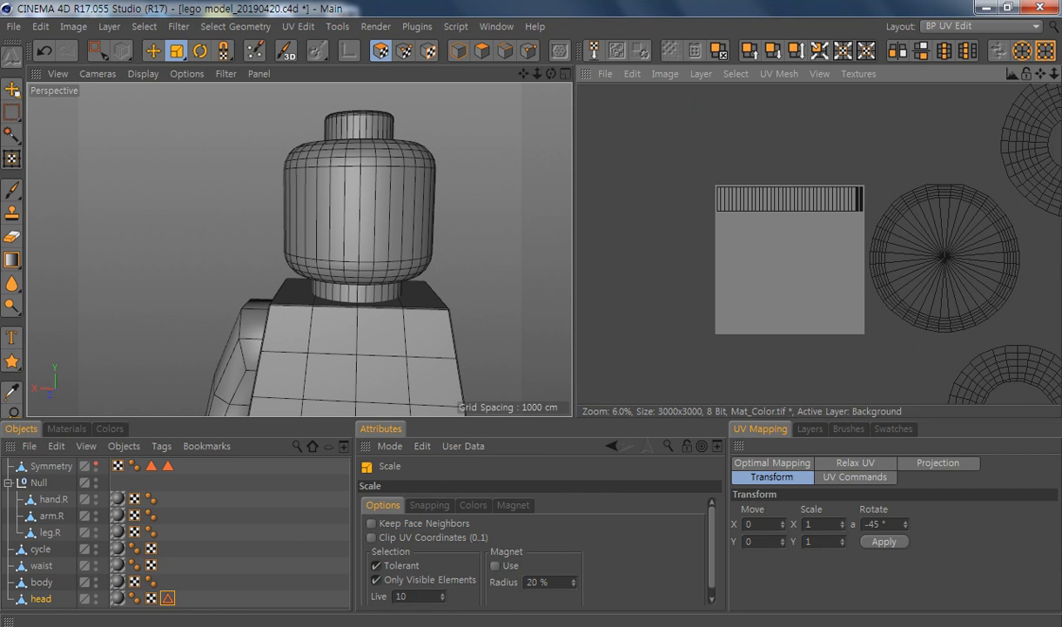
middle_click_drag(833, 300, 618, 258, "alt")
middle_click_drag(746, 251, 836, 244, "alt")
key("space")
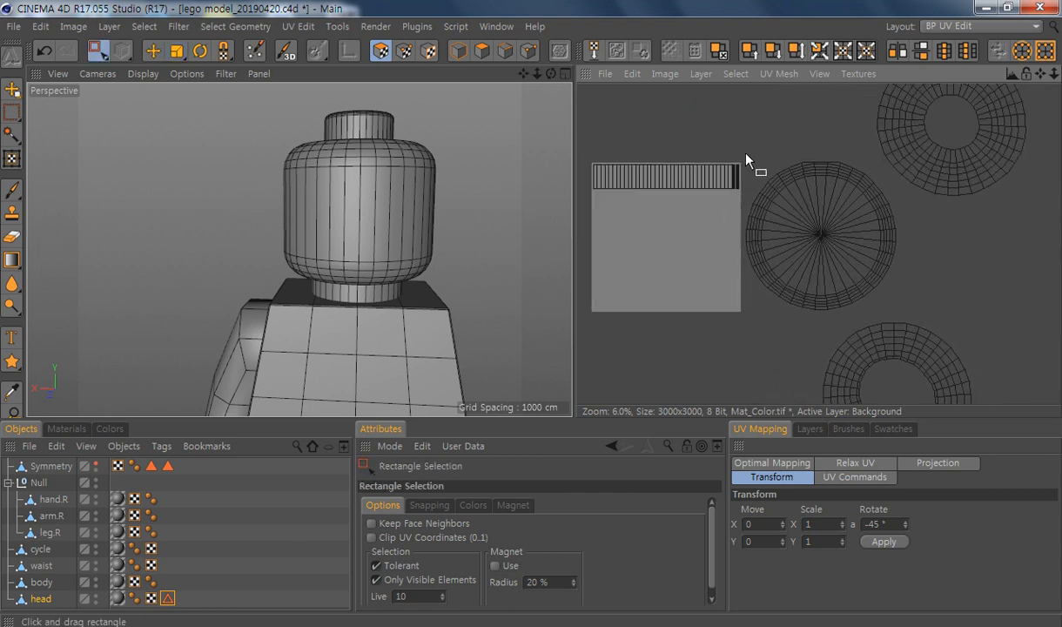
left_click_drag(740, 150, 900, 311)
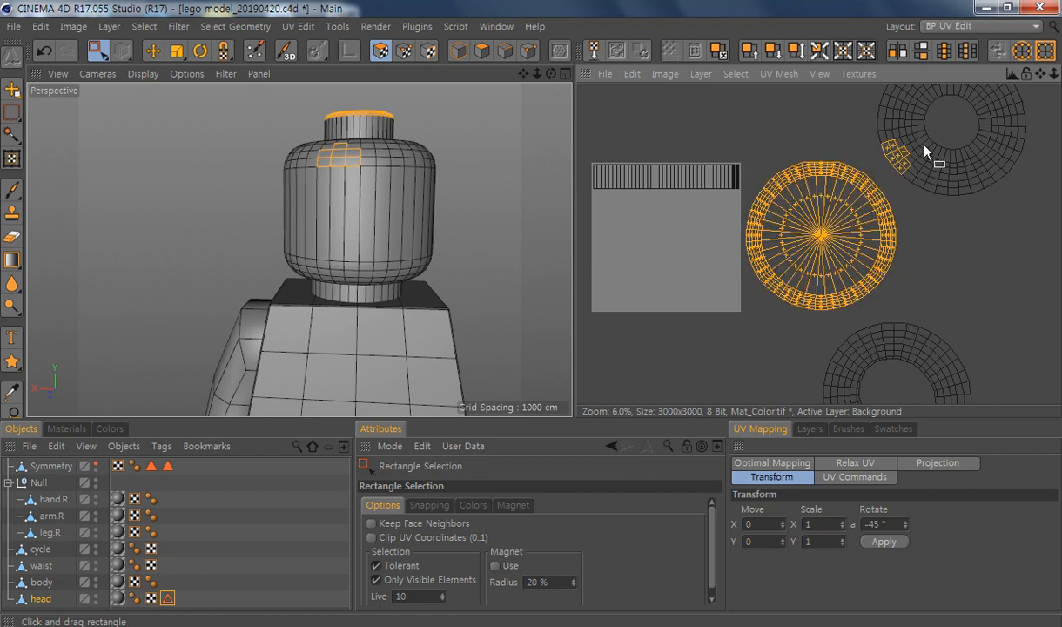
left_click_drag(836, 121, 925, 173, "ctrl")
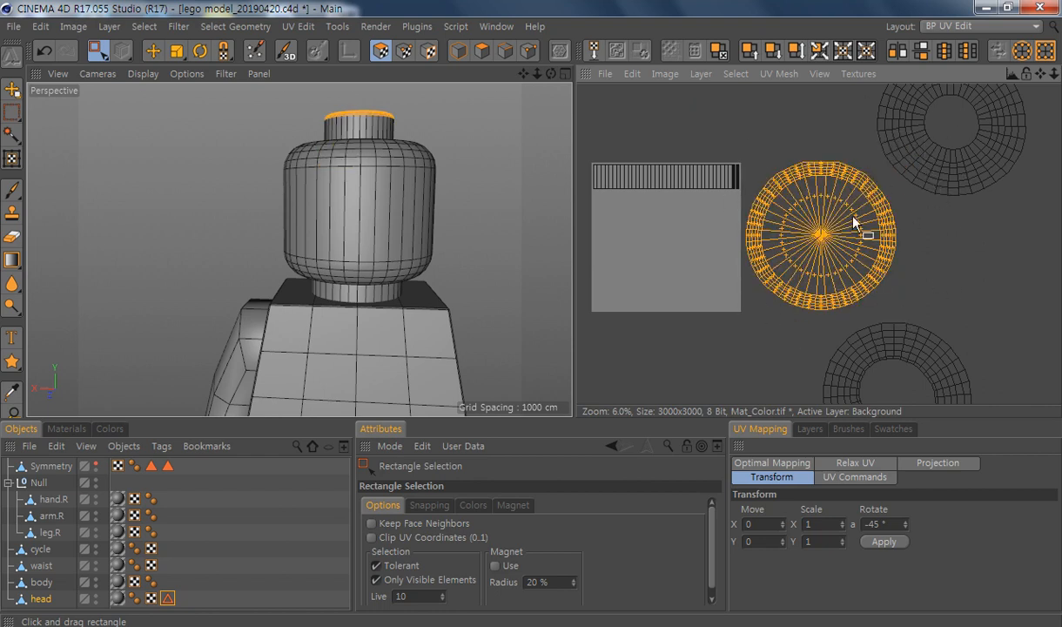
middle_click_drag(929, 191, 832, 251, "alt")
left_click_drag(935, 96, 739, 249)
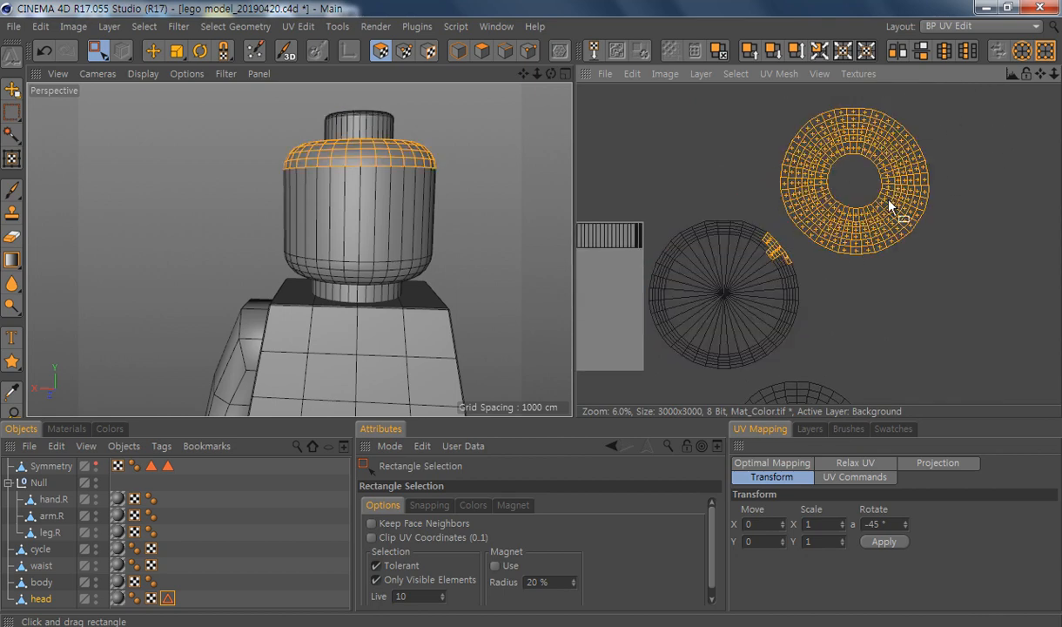
middle_click_drag(868, 218, 898, 209, "alt")
scroll(910, 303, "down", 5)
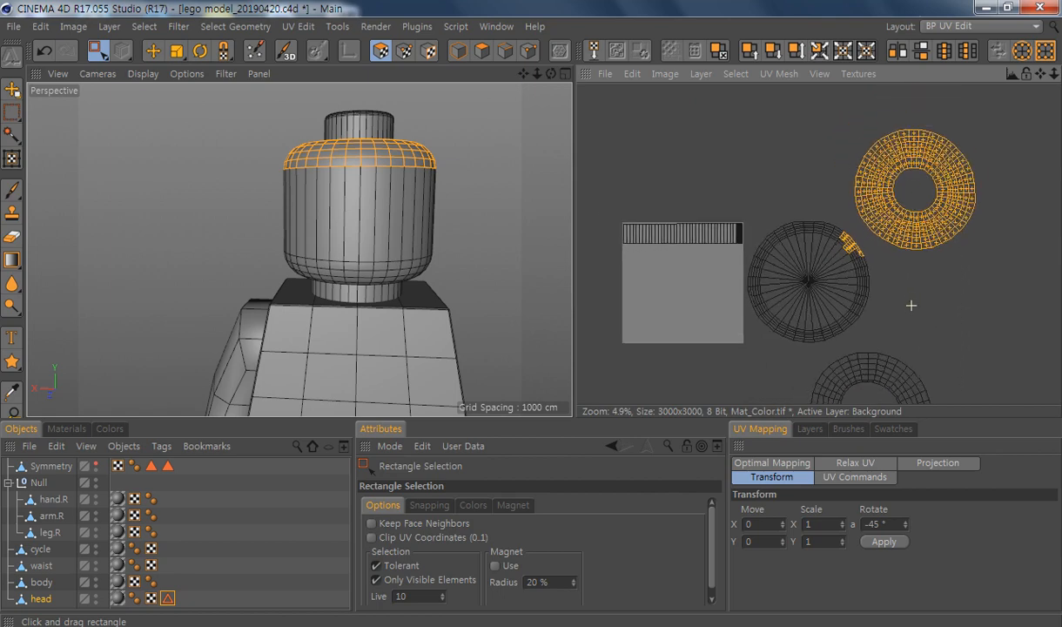
Step: Clear the current UV selection and select both the stud-top disc island and the head's upper-rim ring island
left_click(949, 297)
scroll(949, 297, "up", 4)
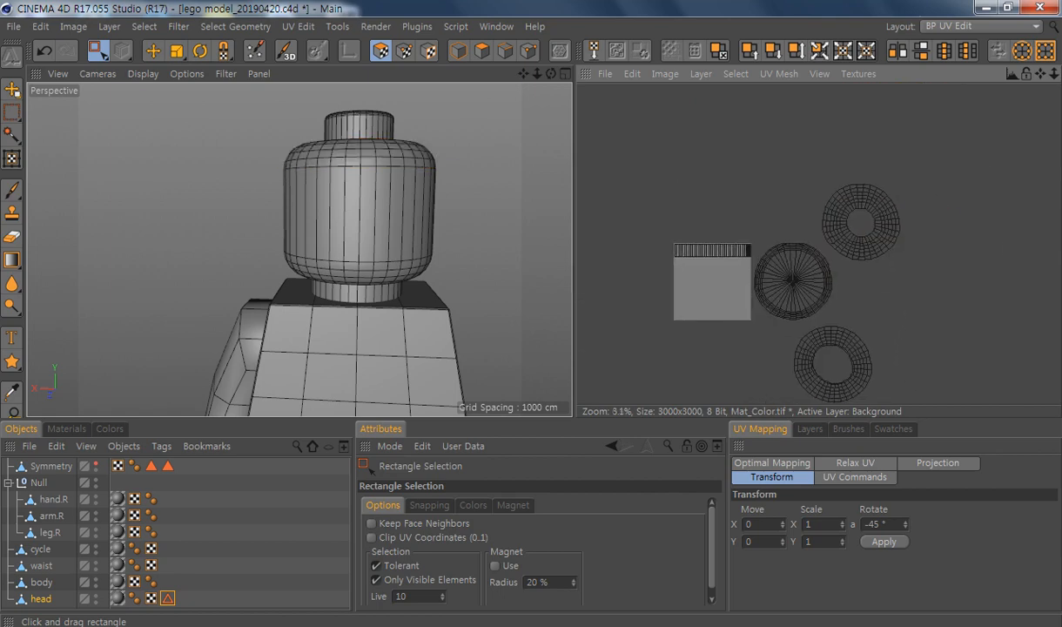
left_click_drag(898, 97, 670, 342)
Step: Relax the two selected circular UV islands using the LSCM method
left_click(844, 463)
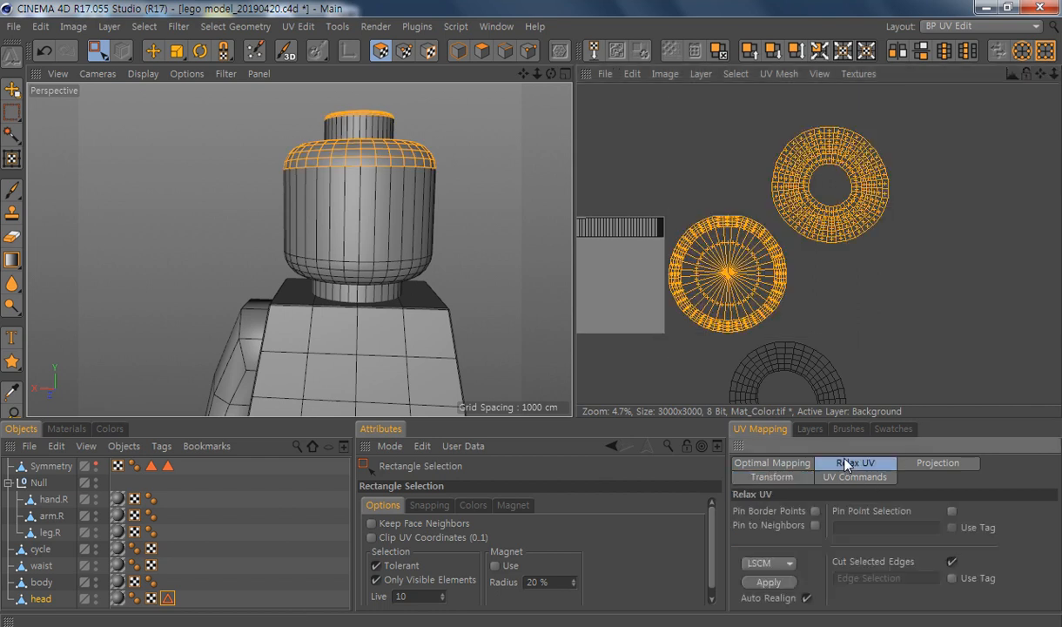
left_click(770, 585)
middle_click_drag(632, 350, 731, 315, "alt")
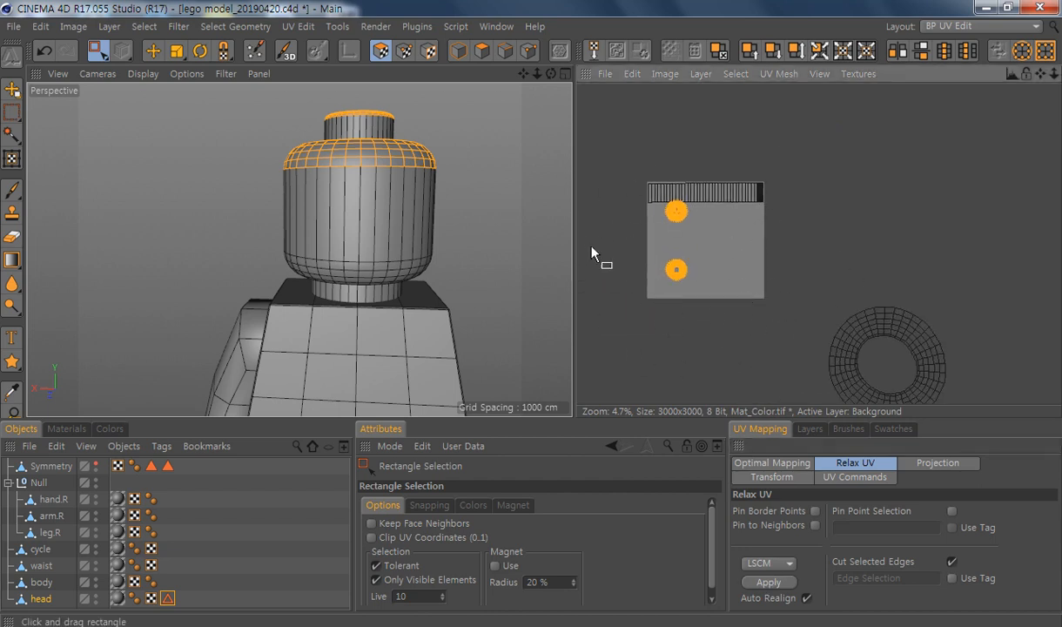
middle_click_drag(447, 248, 385, 270, "alt")
scroll(339, 254, "up", 2)
scroll(355, 270, "down", 2)
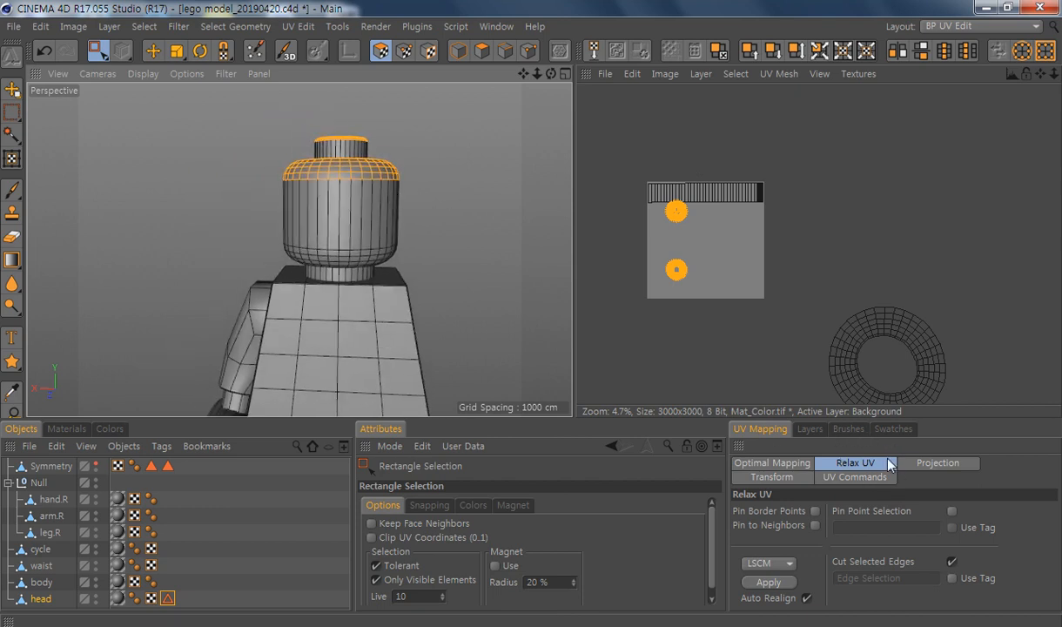
Step: Try a Frontal projection of the two selected islands from the Perspective view
left_click(931, 463)
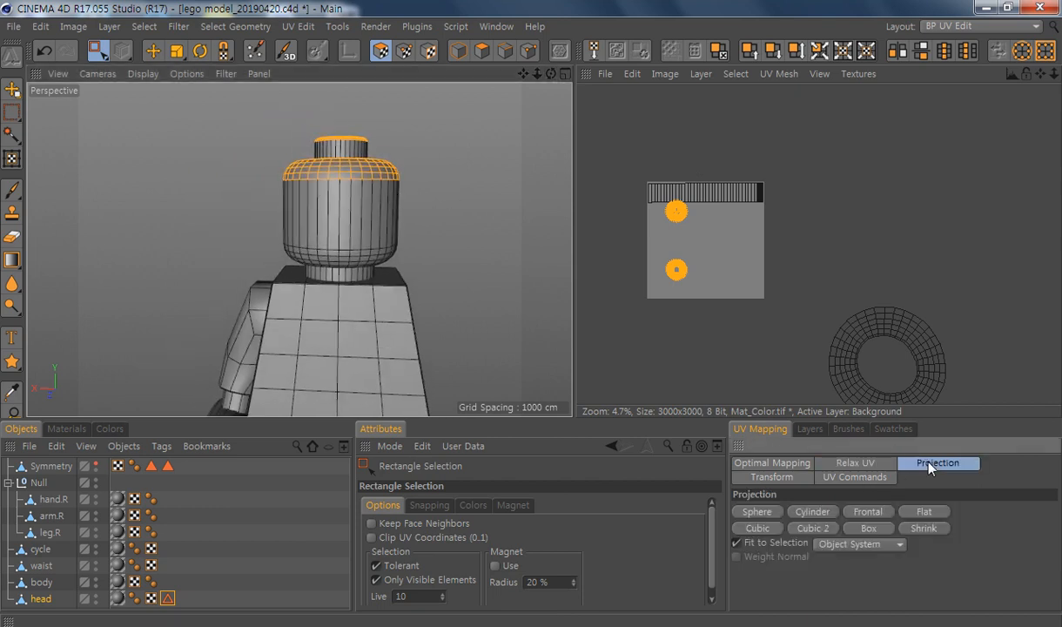
left_click(865, 513)
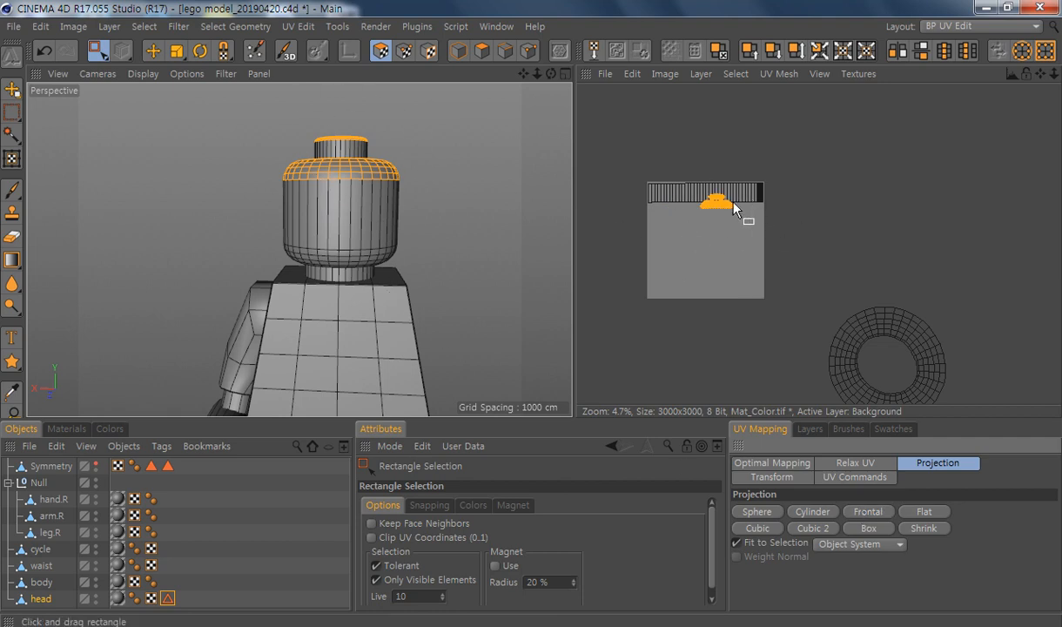
scroll(374, 243, "down", 1)
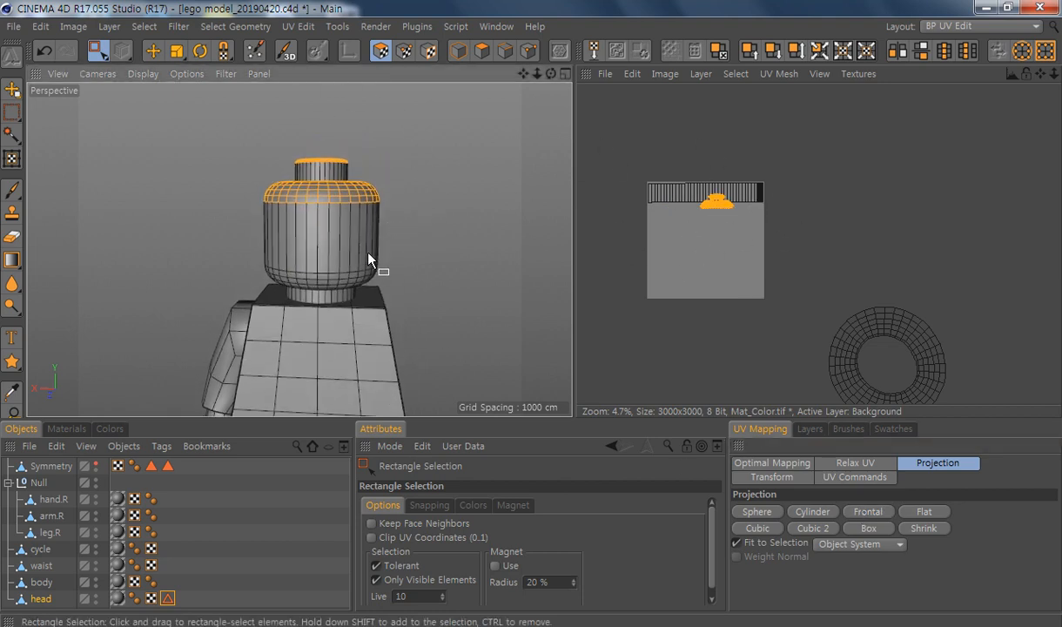
Step: Switch to the four-view layout and frame the selected head polygons large in the Top view
middle_click(361, 252)
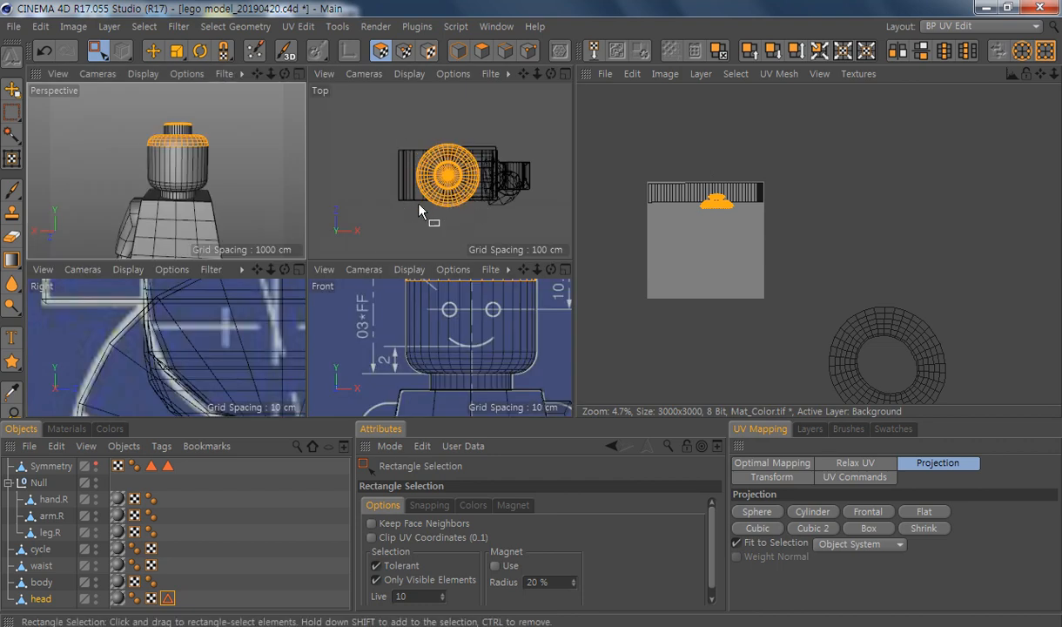
scroll(501, 168, "up", 4)
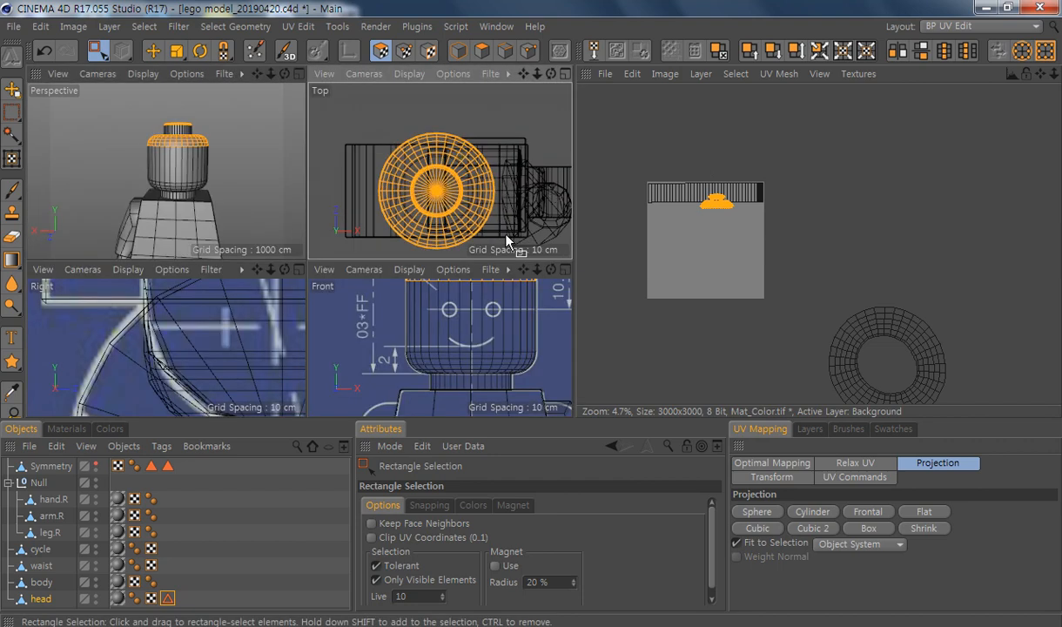
middle_click_drag(446, 209, 469, 167, "alt")
scroll(457, 194, "up", 2)
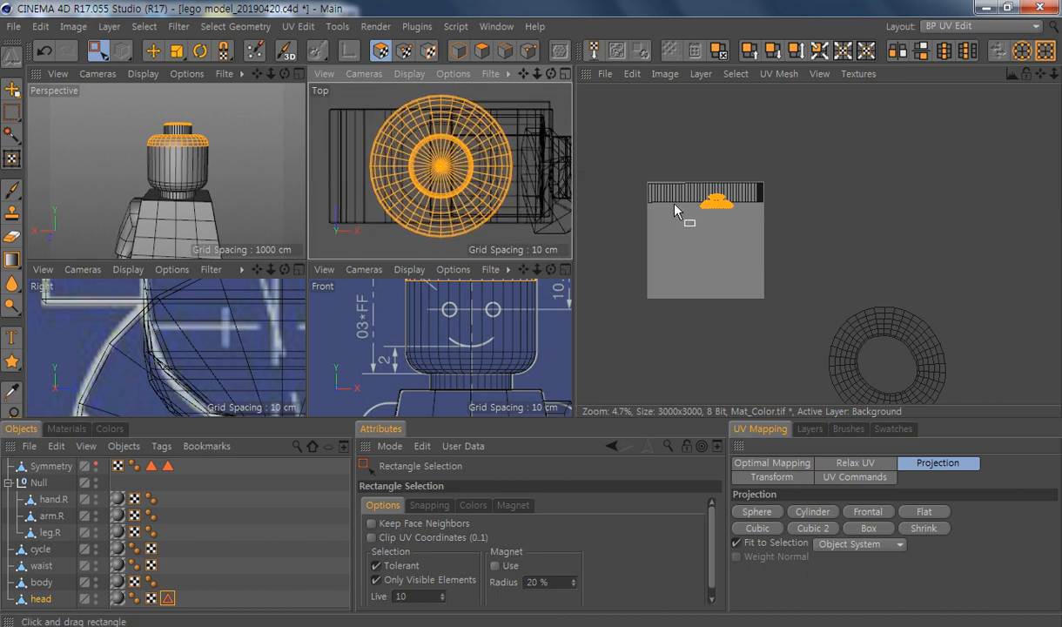
scroll(681, 205, "up", 3)
scroll(682, 206, "up", 1)
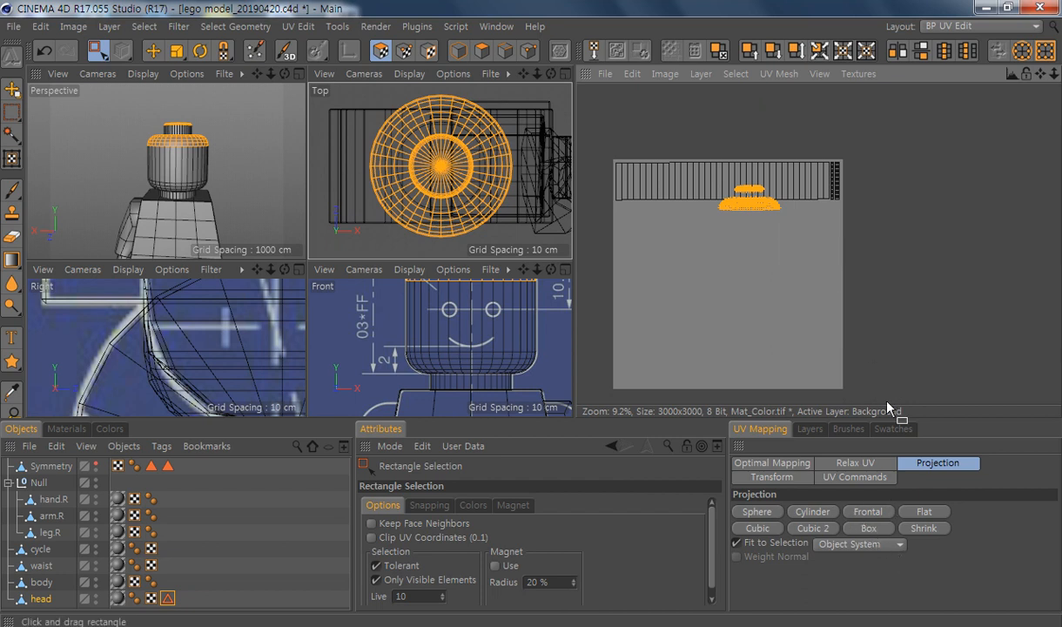
middle_click_drag(449, 184, 441, 192, "alt")
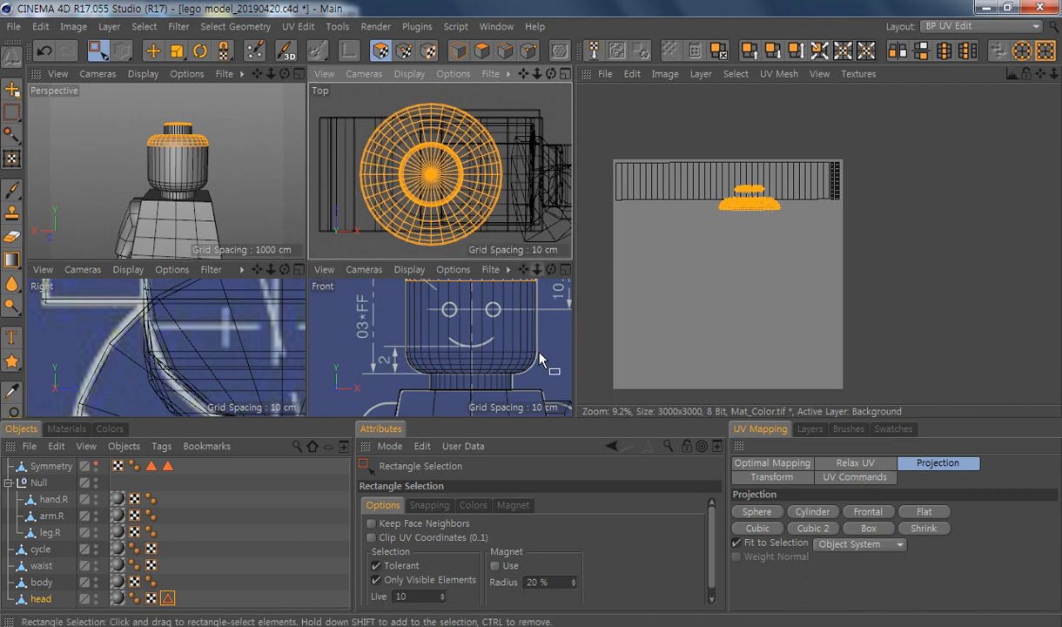
middle_click(379, 336)
middle_click(379, 333)
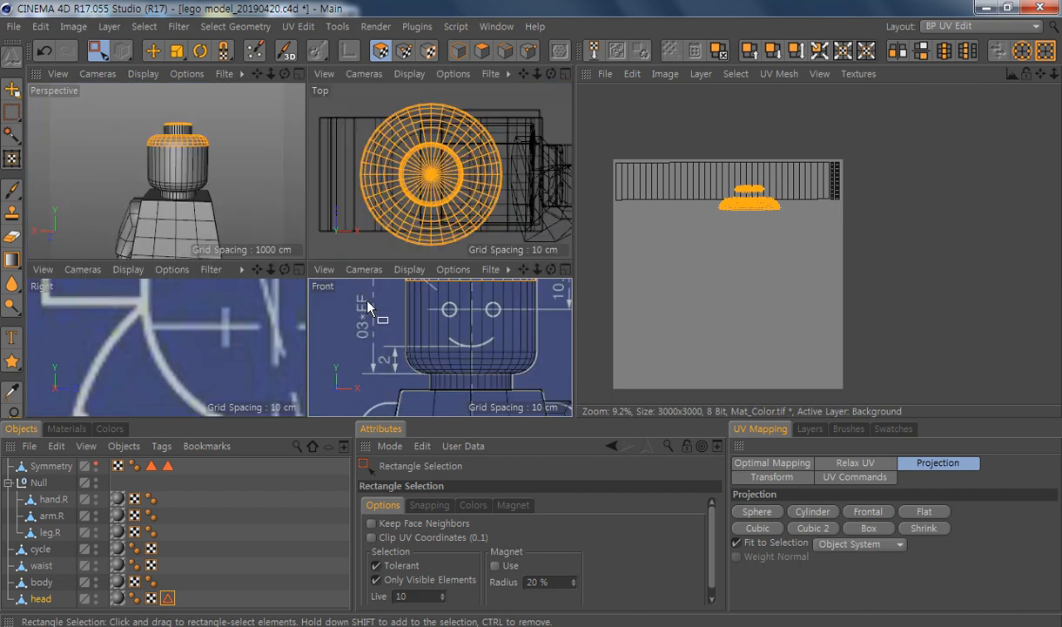
scroll(178, 324, "up", 1)
scroll(178, 323, "down", 1)
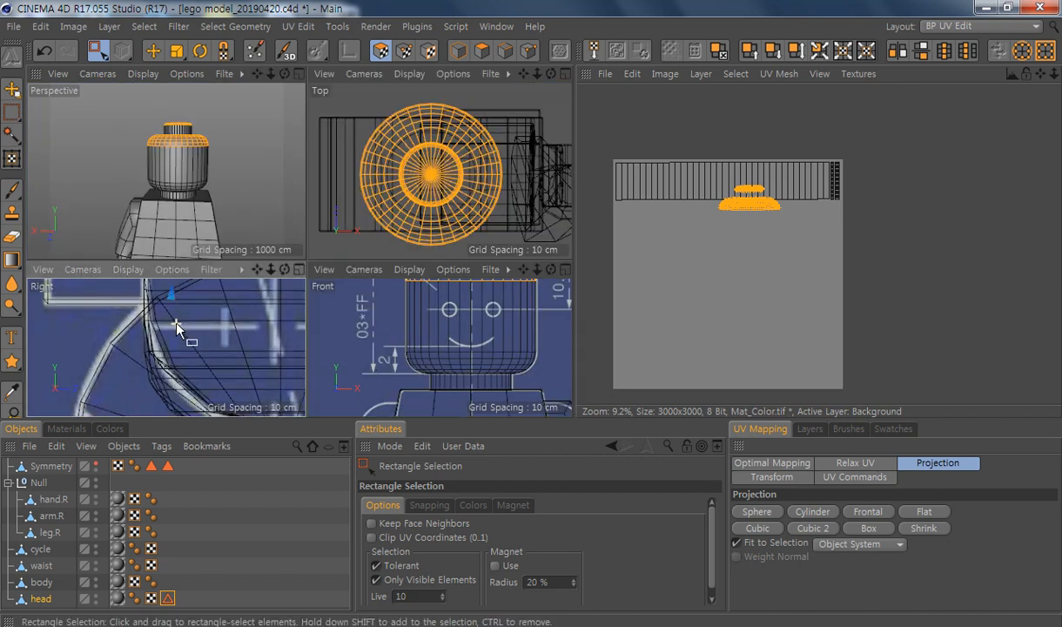
scroll(196, 153, "up", 1)
scroll(196, 153, "down", 1)
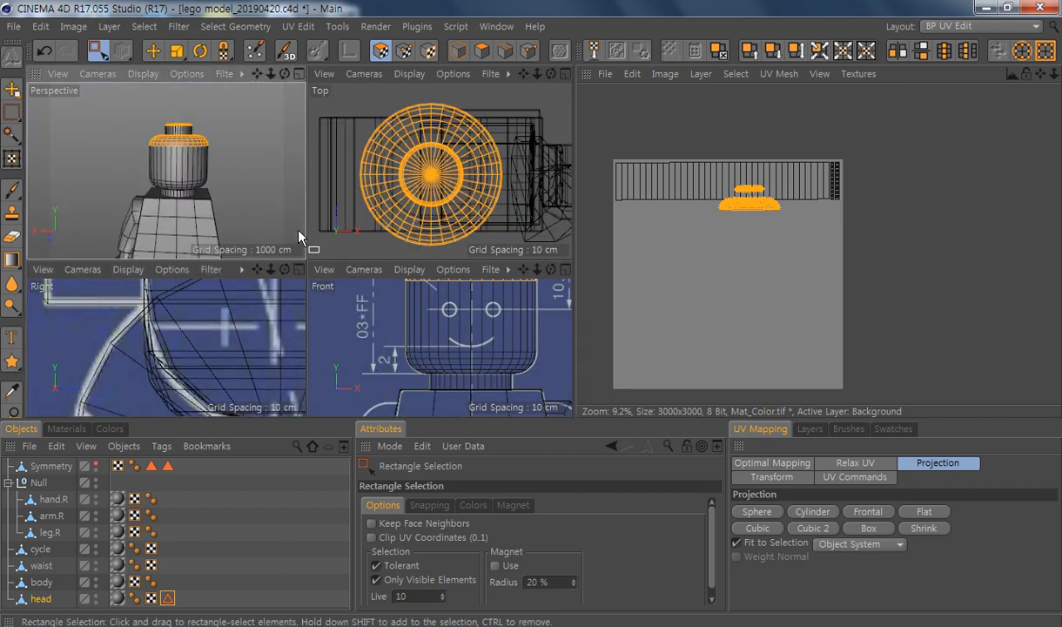
Step: Make the Top view active and apply a Frontal projection to the selected stud-top and upper-rim polygons
scroll(477, 179, "down", 2)
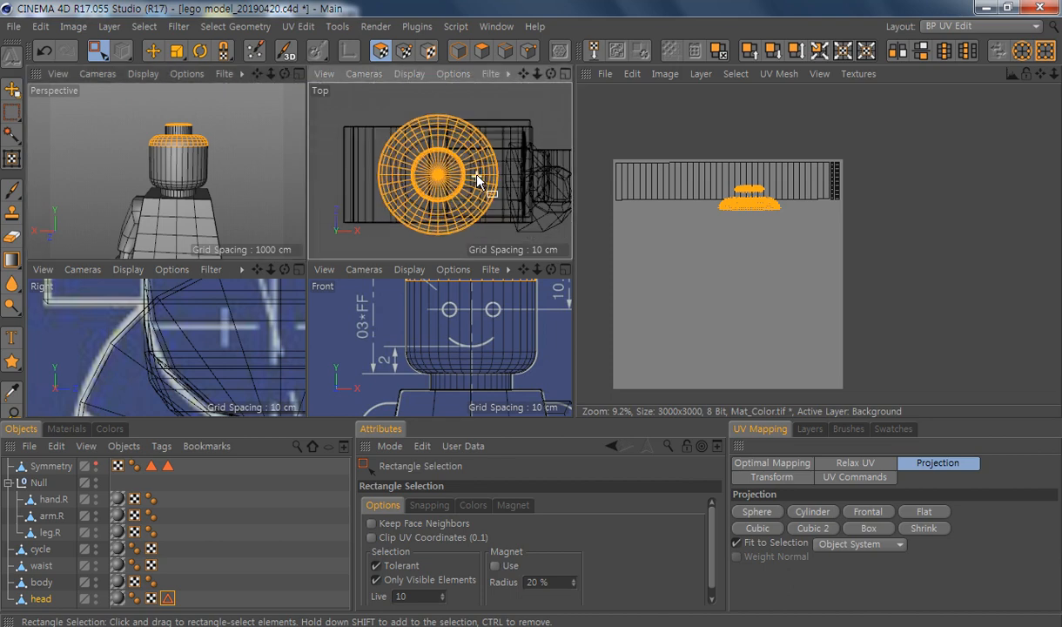
scroll(477, 180, "up", 2)
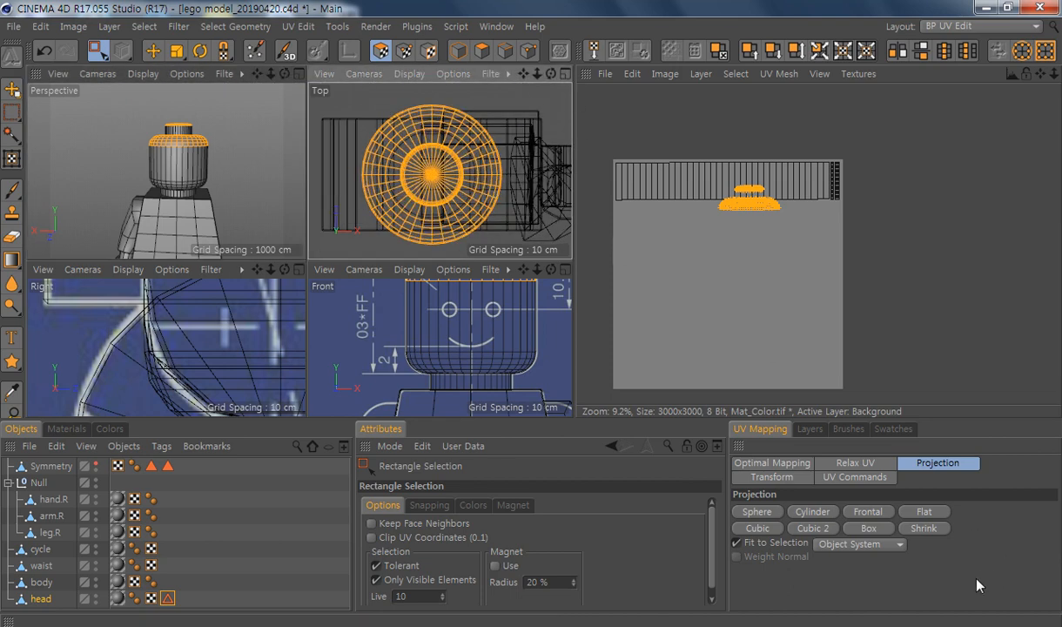
left_click(870, 512)
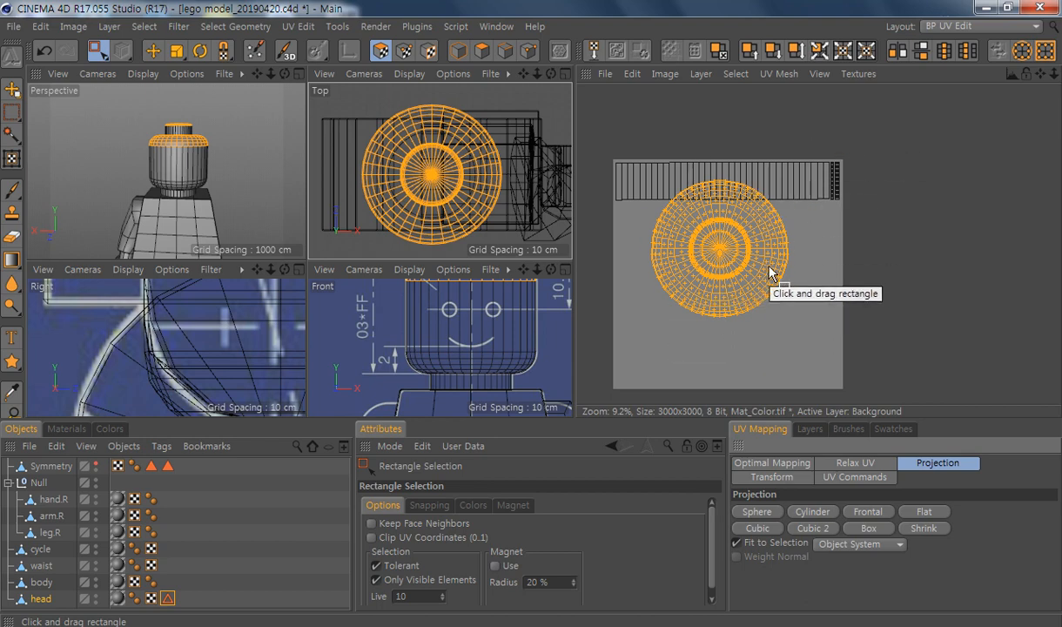
Step: Scale the projected circular UV island down to a small disc and place it just below the neck and stud strips
key("t")
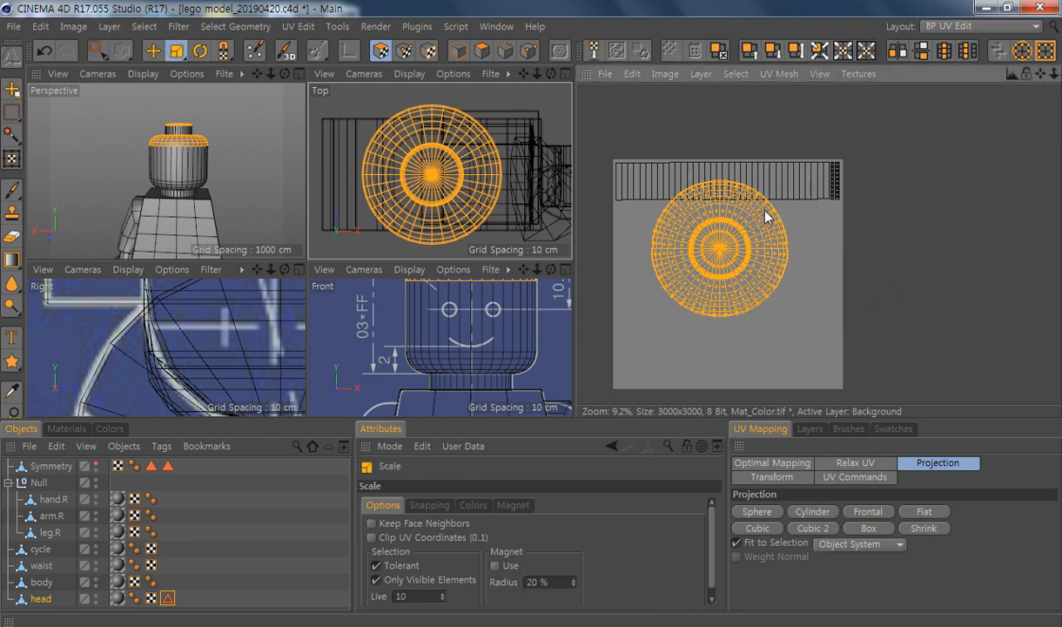
left_click_drag(765, 215, 762, 211)
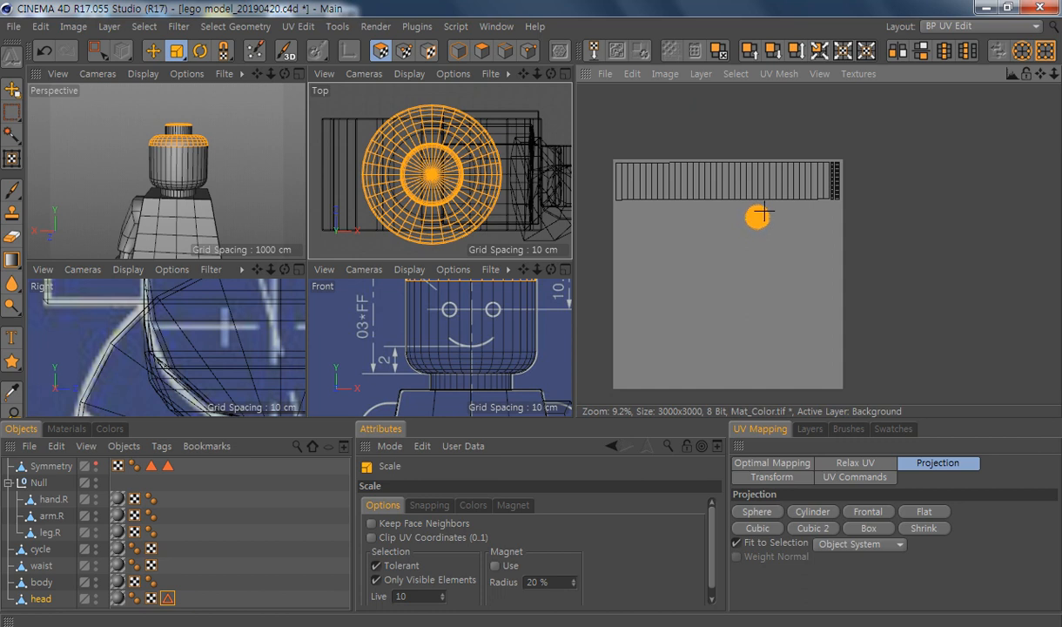
scroll(836, 196, "up", 4)
key("e")
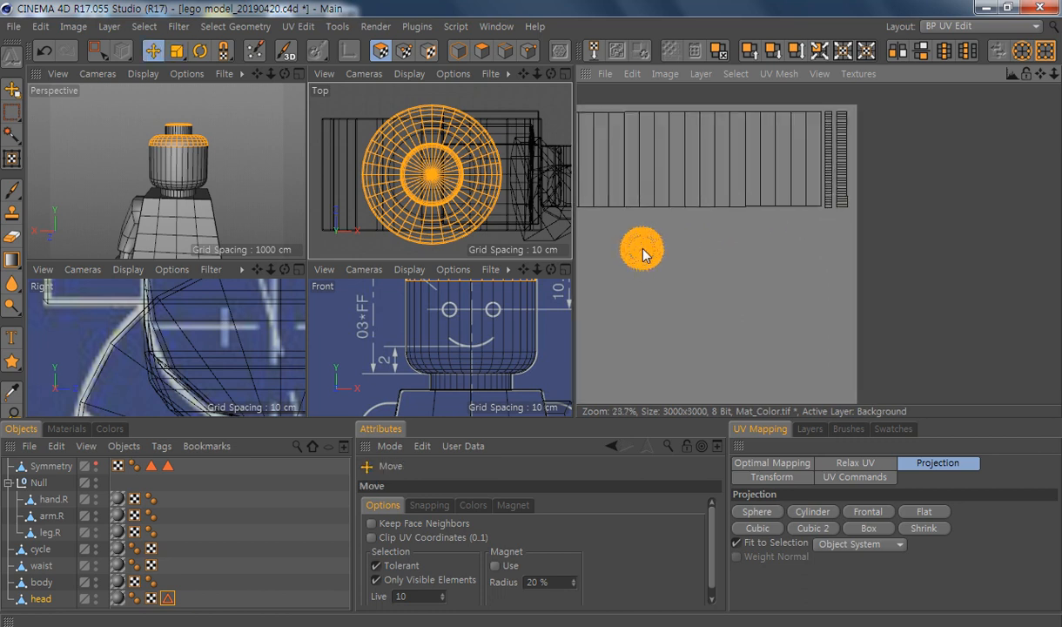
left_click_drag(638, 266, 828, 237)
key("t")
key("e")
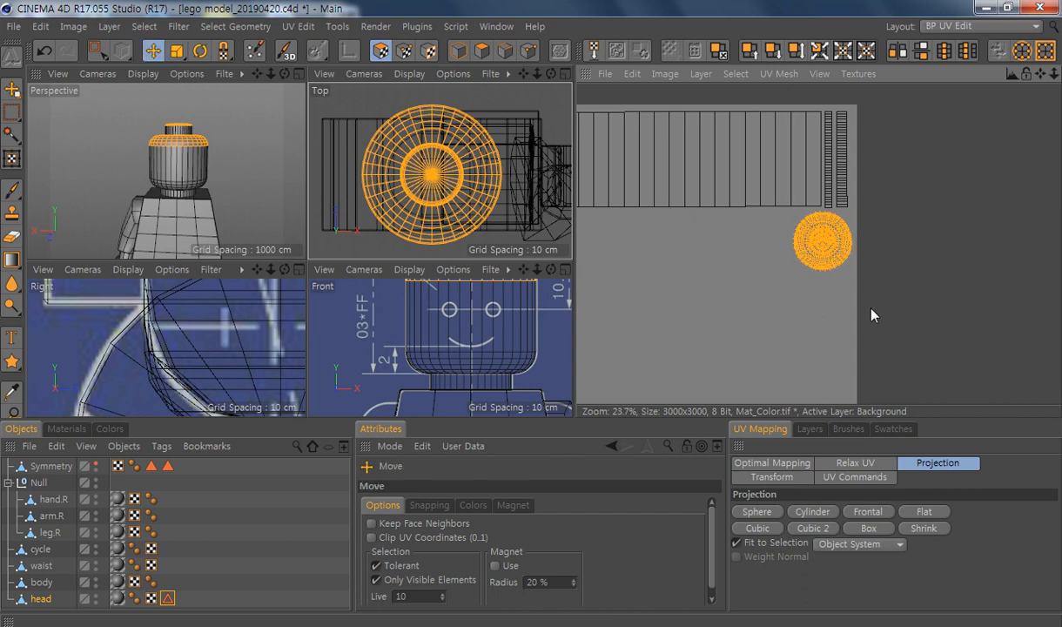
Step: Select the head's lower-rim ring UV island outside the texture area
scroll(875, 314, "down", 3)
scroll(882, 352, "down", 3)
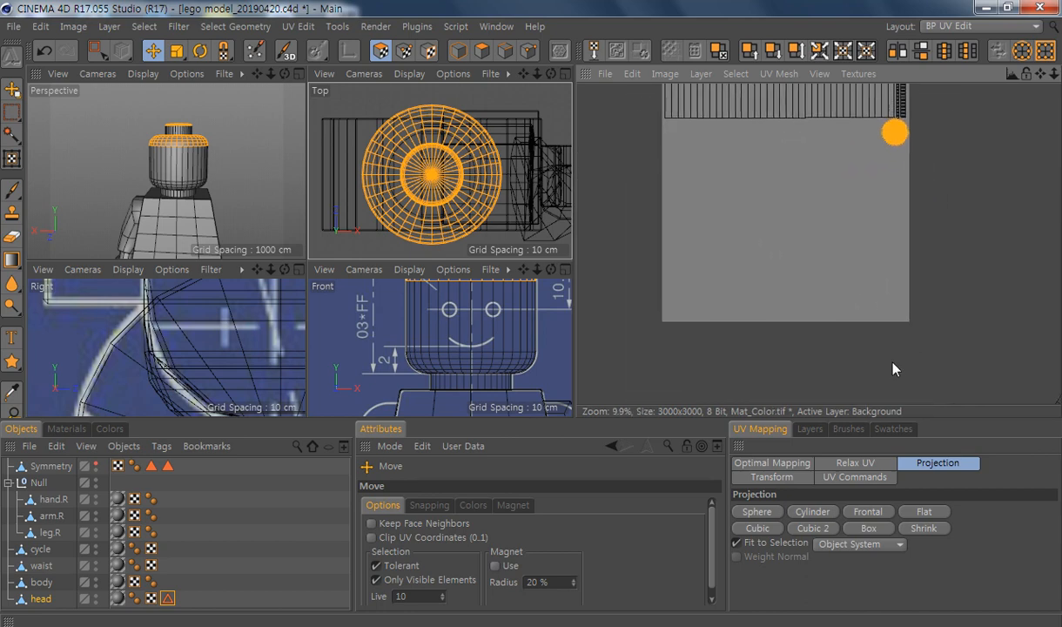
middle_click_drag(940, 343, 978, 333, "alt")
scroll(947, 337, "down", 3)
key("0")
left_click_drag(945, 228, 761, 389)
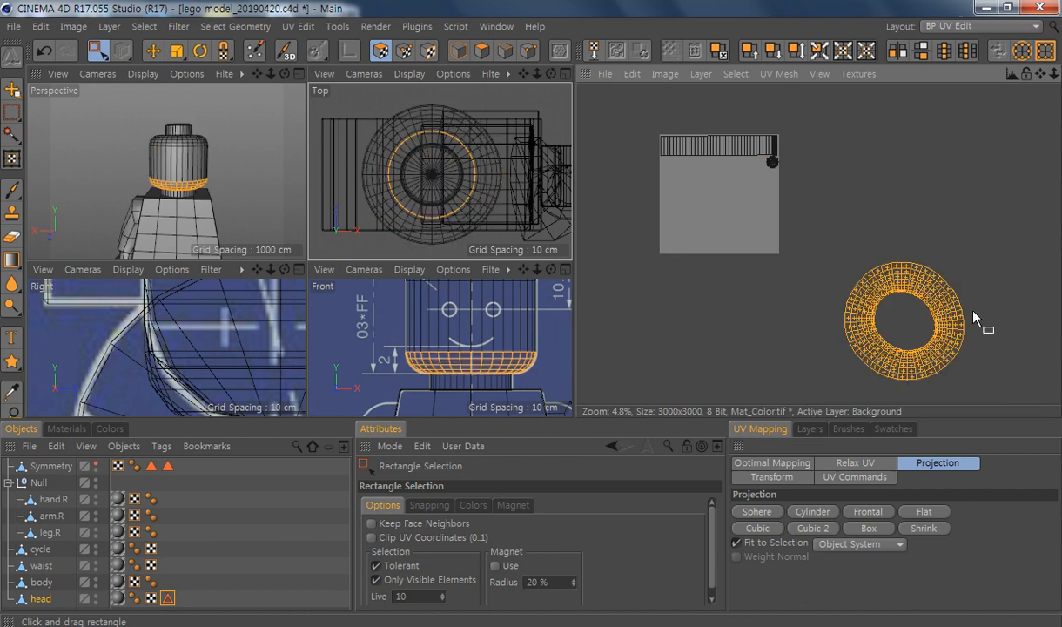
Step: Apply a Frontal projection from the Top view to the selected lower-rim ring
scroll(467, 172, "down", 2)
scroll(467, 172, "up", 2)
scroll(467, 173, "down", 2)
scroll(467, 174, "up", 2)
scroll(466, 175, "down", 2)
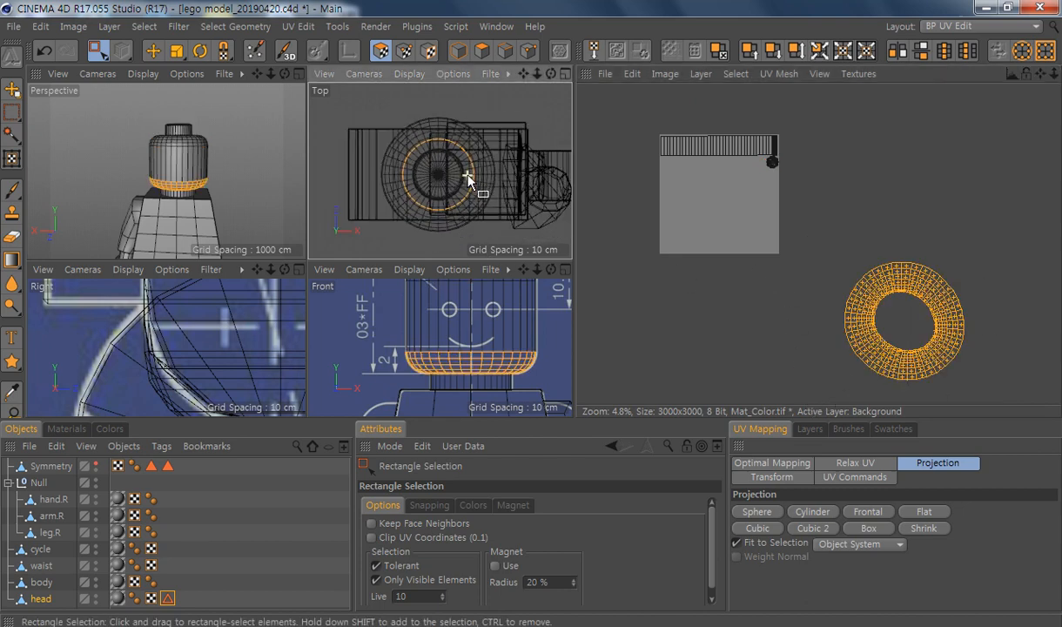
scroll(466, 175, "up", 2)
left_click(877, 514)
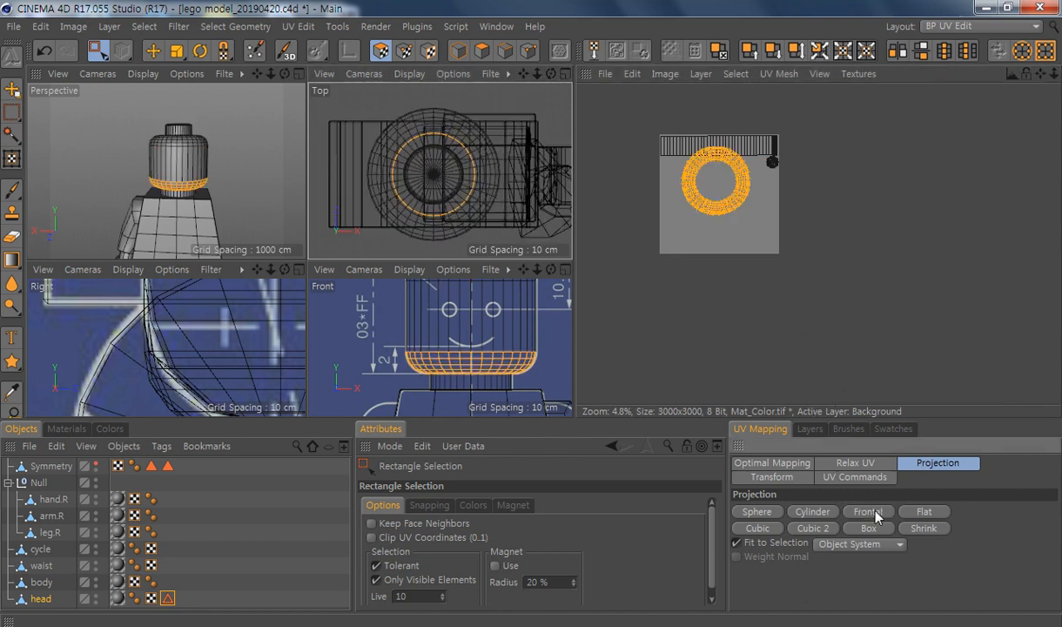
Step: Scale the projected lower-rim ring island down to a small ring below the side-wall strip
middle_click_drag(725, 204, 777, 237, "alt")
scroll(677, 203, "up", 3)
right_click_drag(677, 203, 1008, 158, "alt")
middle_click_drag(1008, 159, 896, 193, "alt")
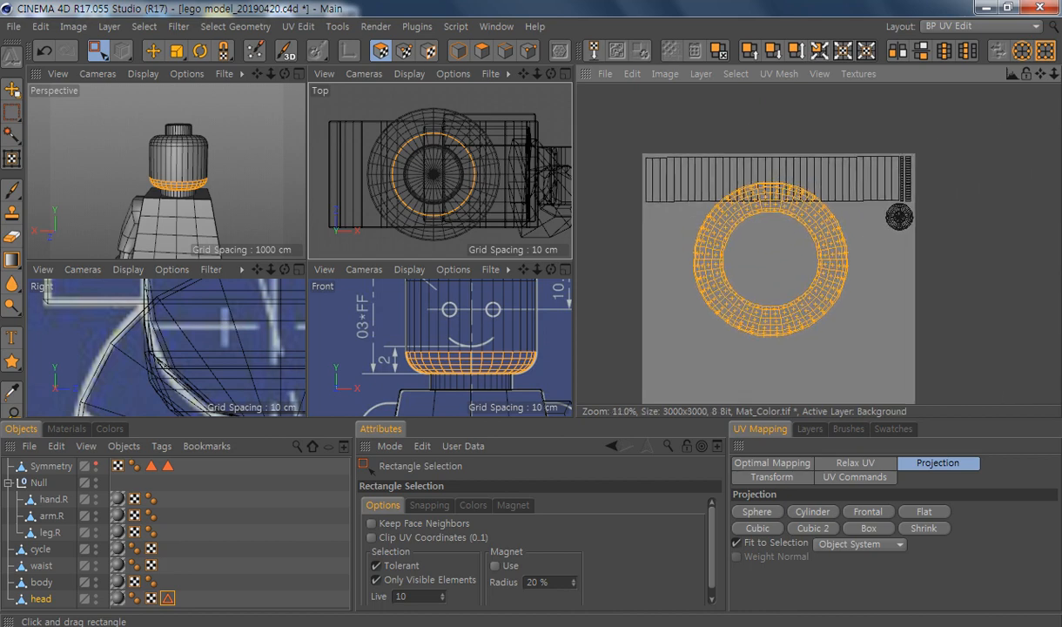
key("t")
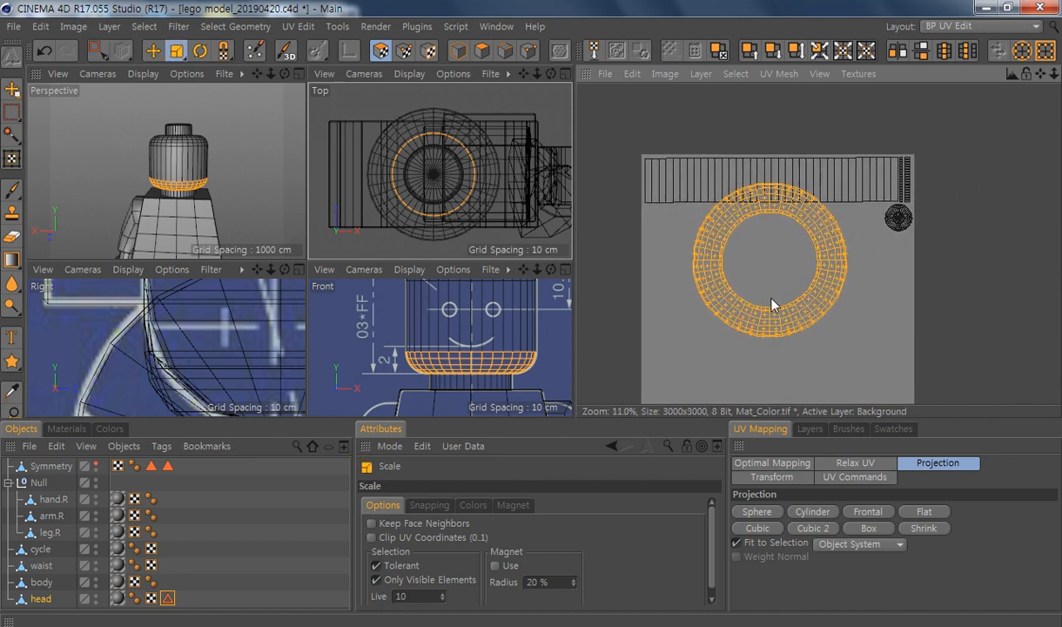
mouse_move(829, 230)
left_mouse_down()
mouse_move(814, 229)
mouse_move(823, 228)
left_mouse_up()
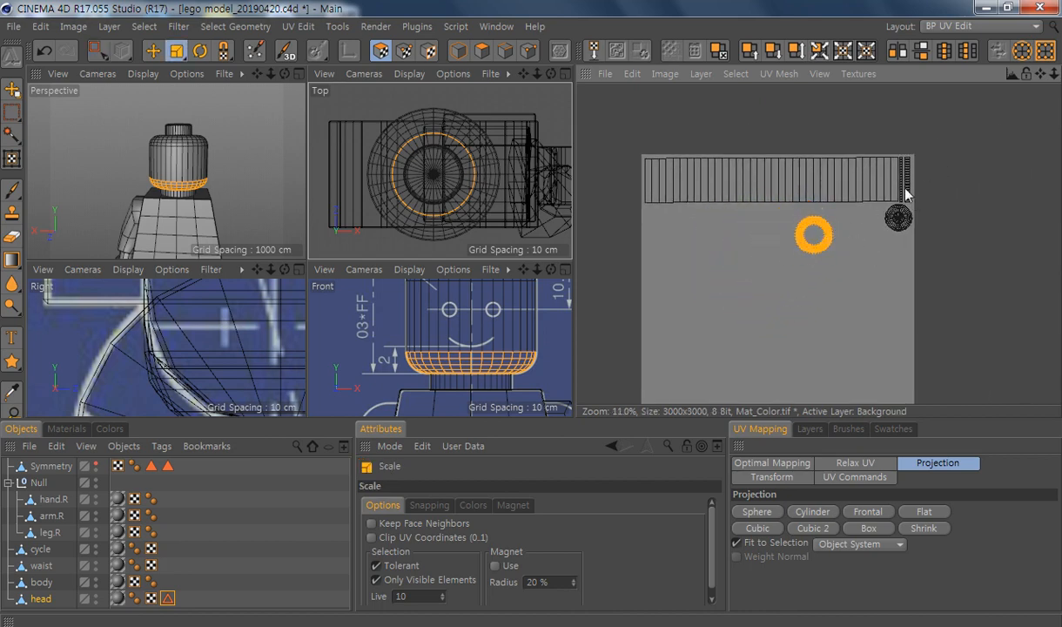
scroll(825, 228, "up", 3)
middle_click_drag(842, 237, 895, 260, "alt")
middle_click_drag(832, 218, 860, 230, "alt")
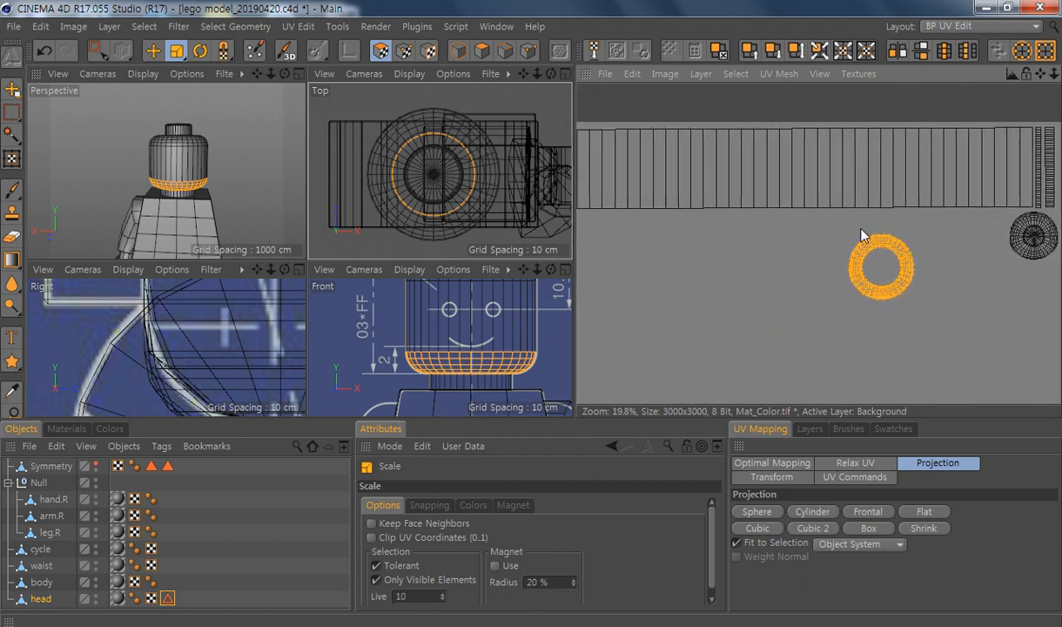
Step: Select the head's circular UV island and move it onto the side-wall strip, just beside the narrow neck and stud strips
scroll(860, 230, "down", 1)
middle_click_drag(161, 177, 184, 184, "alt")
middle_click(181, 179)
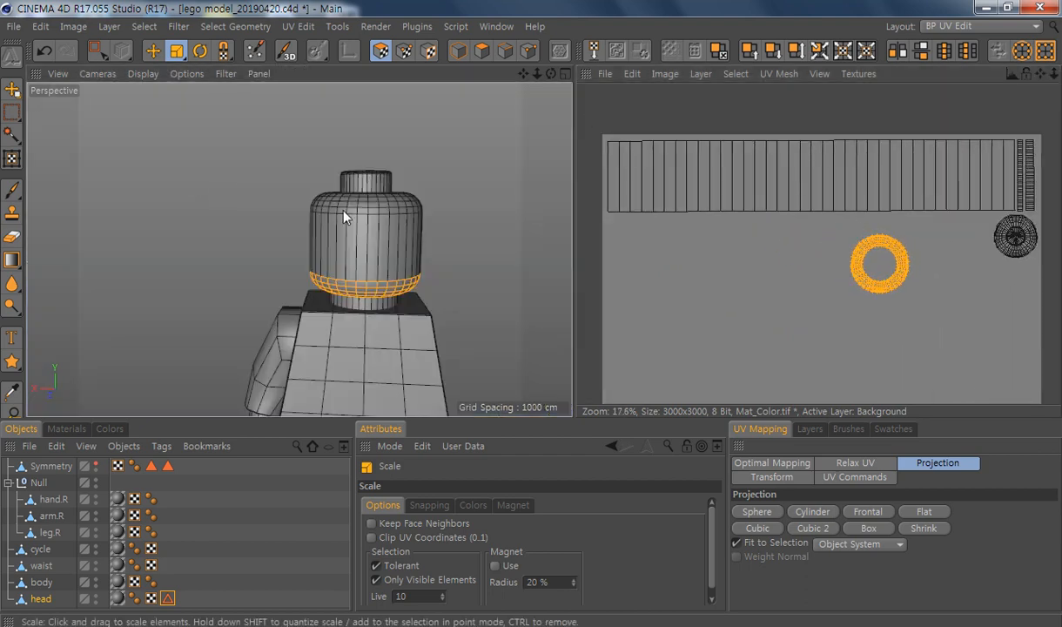
middle_click_drag(344, 210, 324, 173, "alt")
left_click_drag(329, 187, 342, 168, "alt")
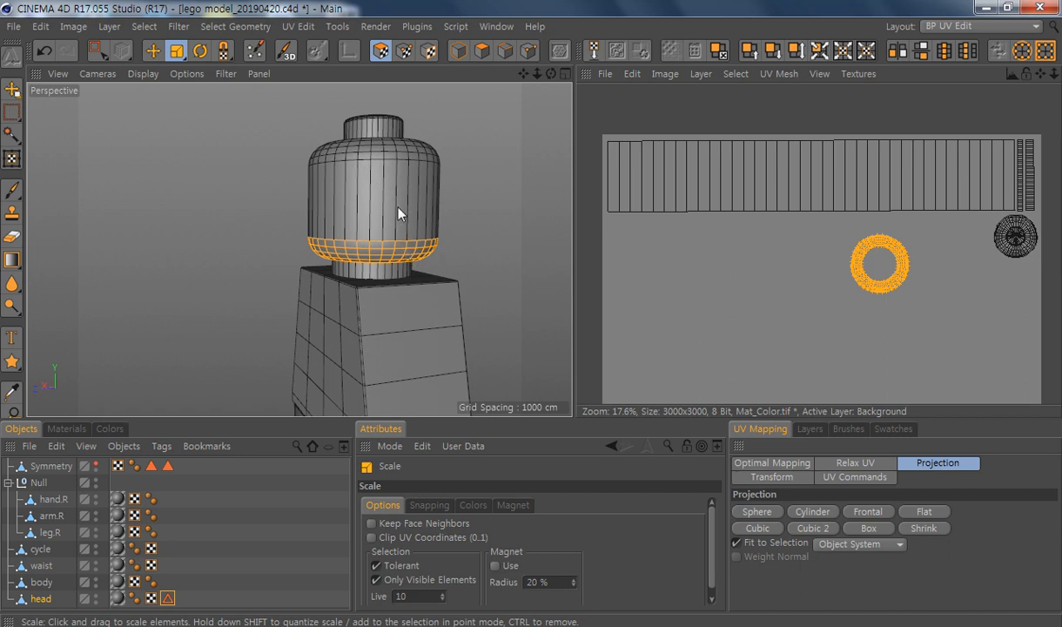
middle_click_drag(879, 237, 770, 241, "alt")
right_click_drag(769, 241, 987, 254, "alt")
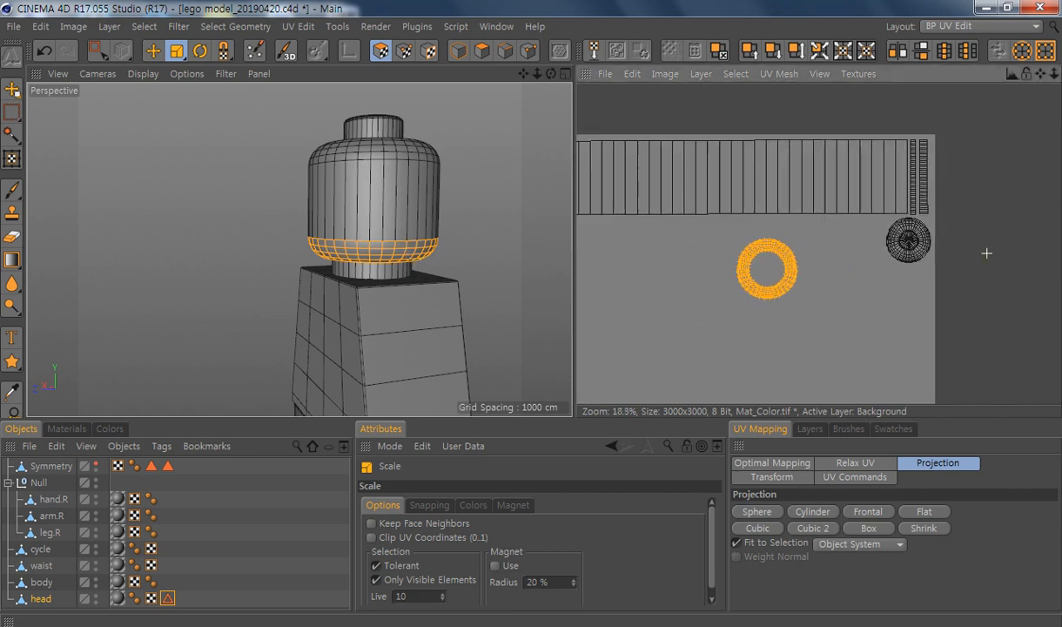
key("0")
left_click_drag(921, 286, 832, 209)
key("e")
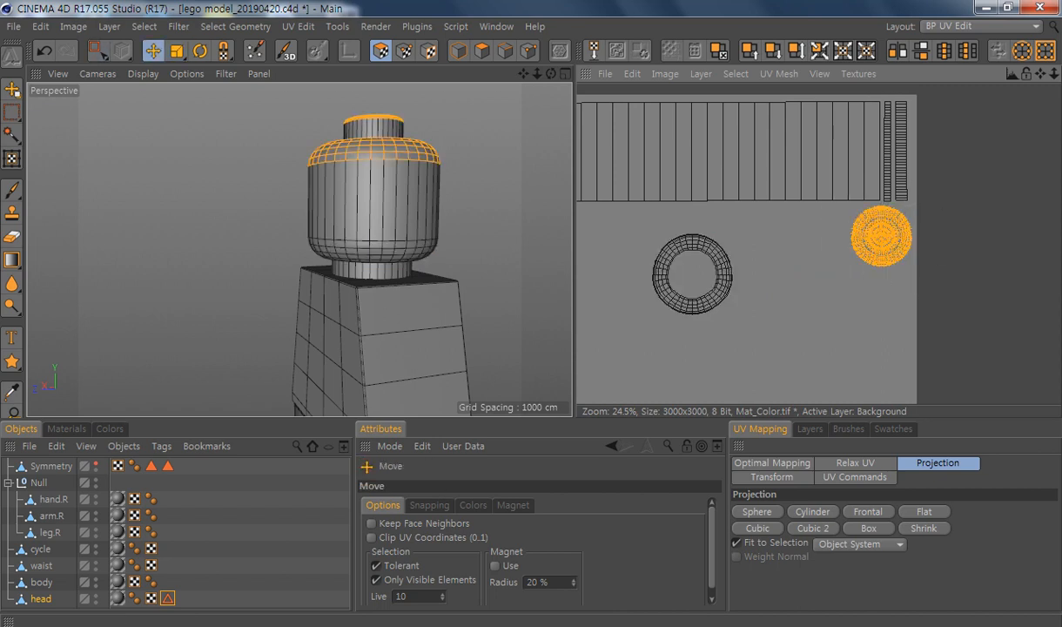
left_click_drag(878, 235, 840, 167)
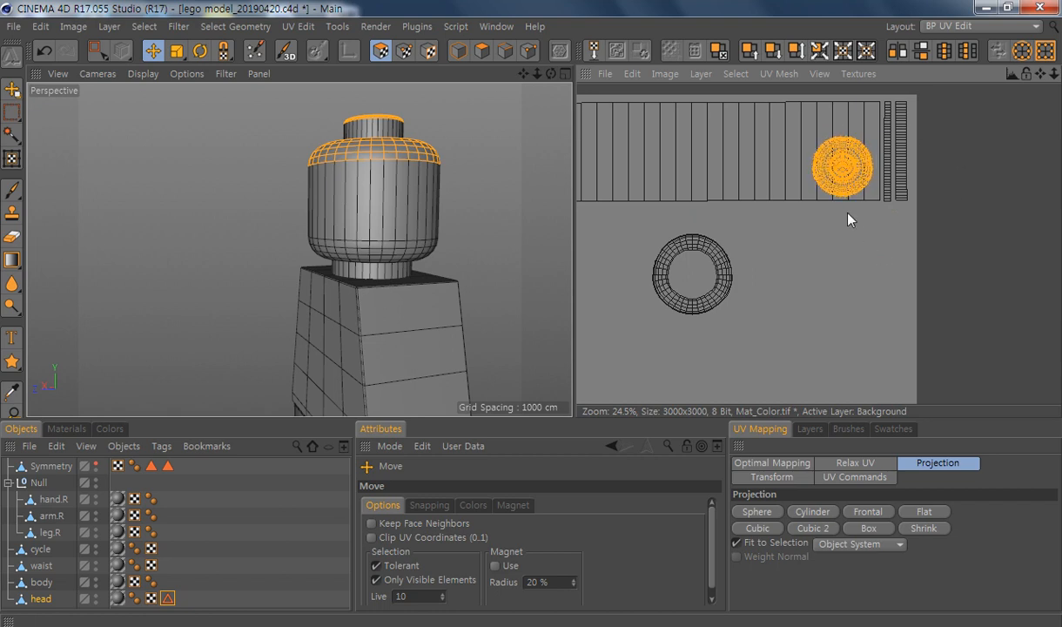
left_click_drag(847, 218, 844, 202)
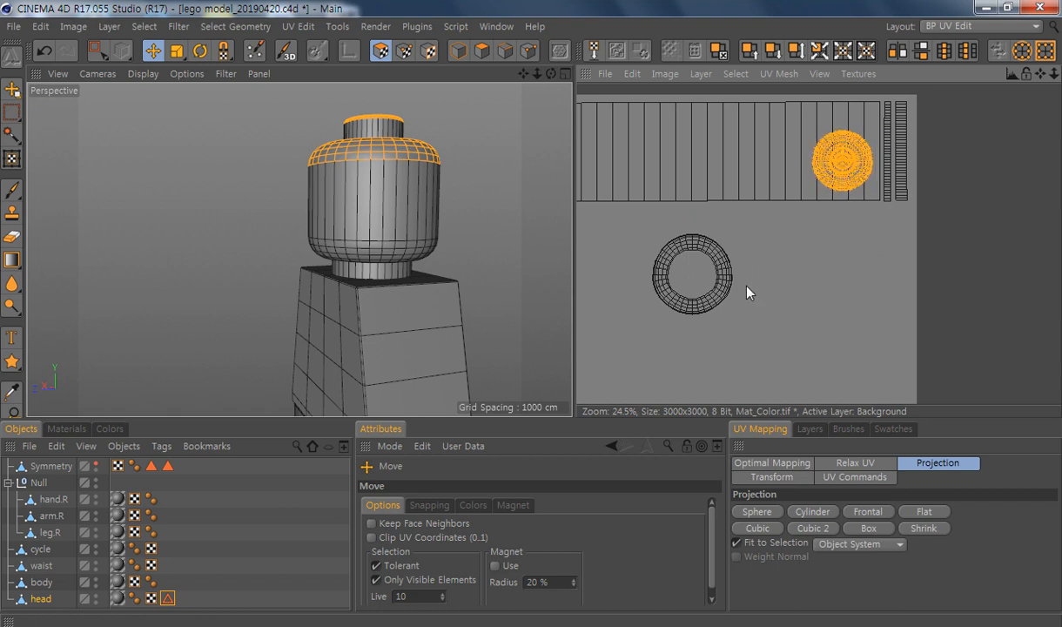
Step: Select the lower-rim ring UV island and move it just below the neck and stud strips at the texture's edge
middle_click_drag(773, 272, 983, 264, "alt")
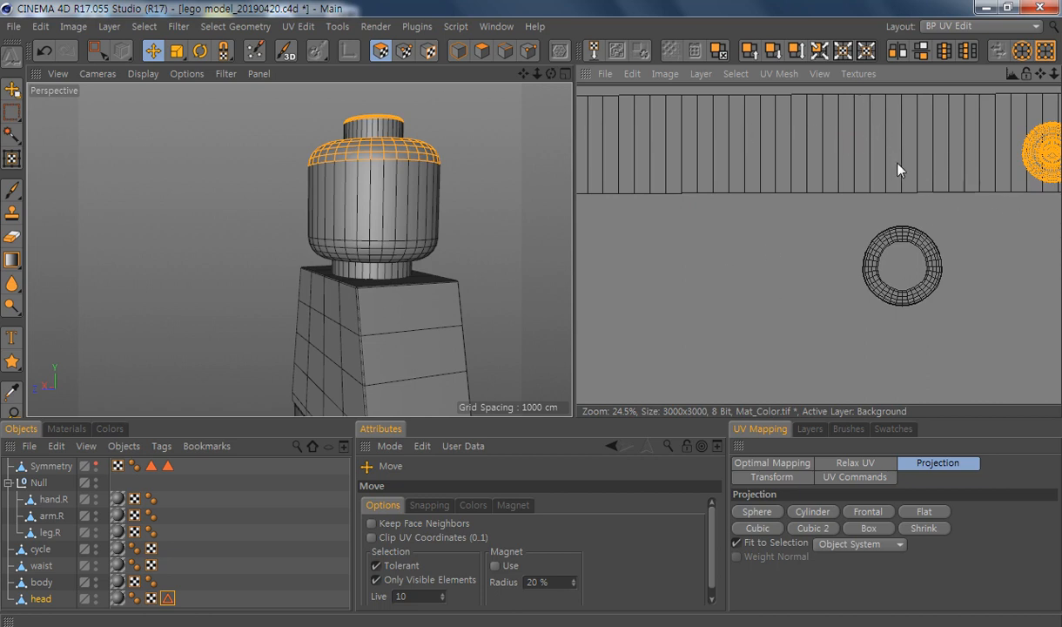
middle_click_drag(968, 307, 959, 309, "alt")
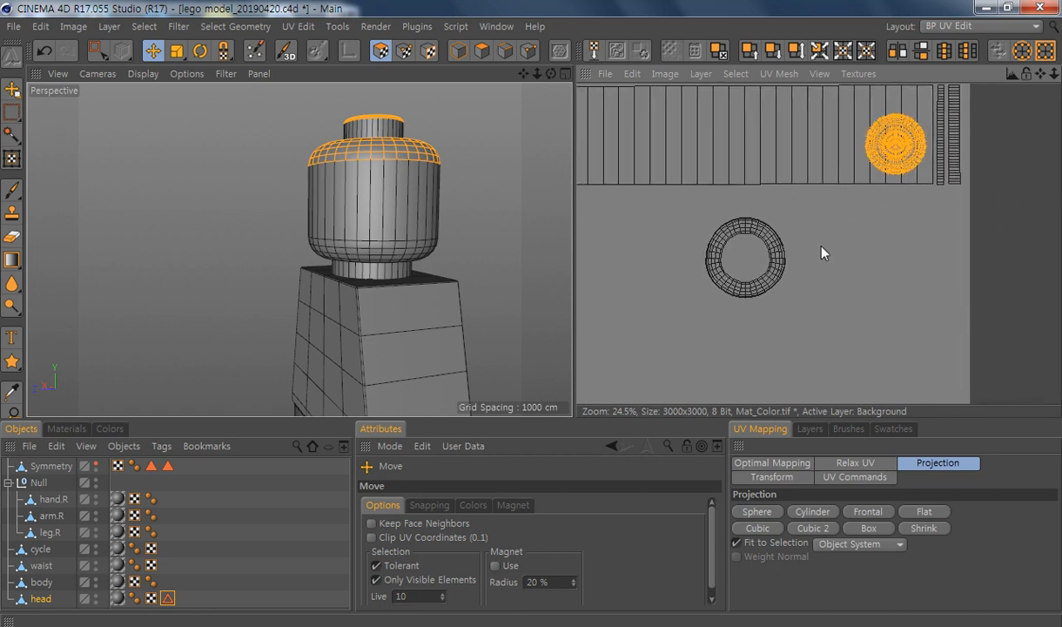
key("space")
left_click_drag(806, 205, 669, 310)
key("space")
left_click_drag(757, 283, 935, 255)
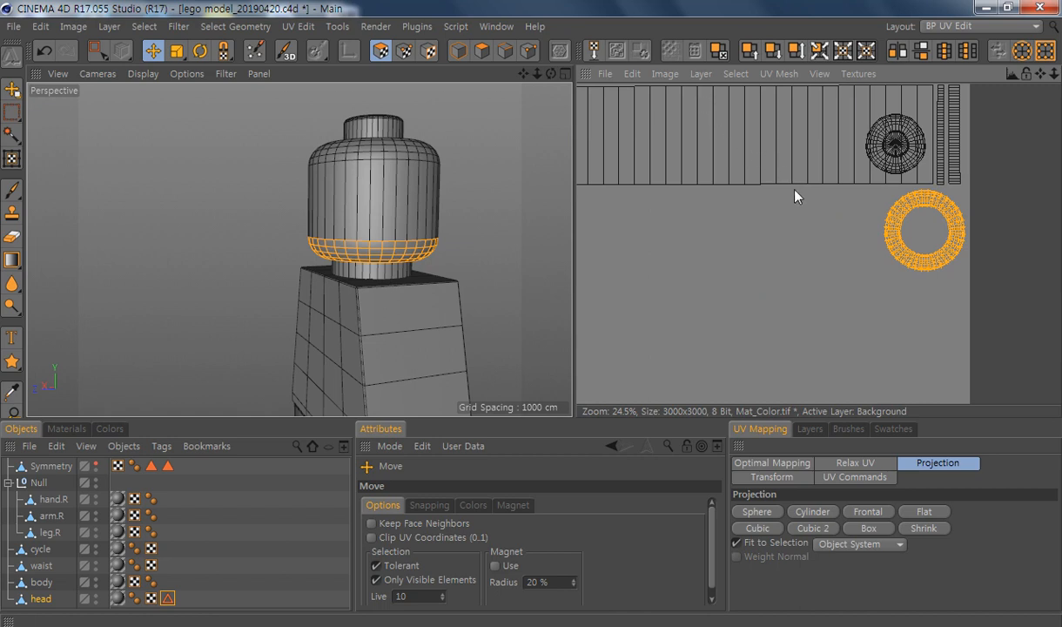
Step: Select all of the head's UV polygons
scroll(887, 228, "down", 5)
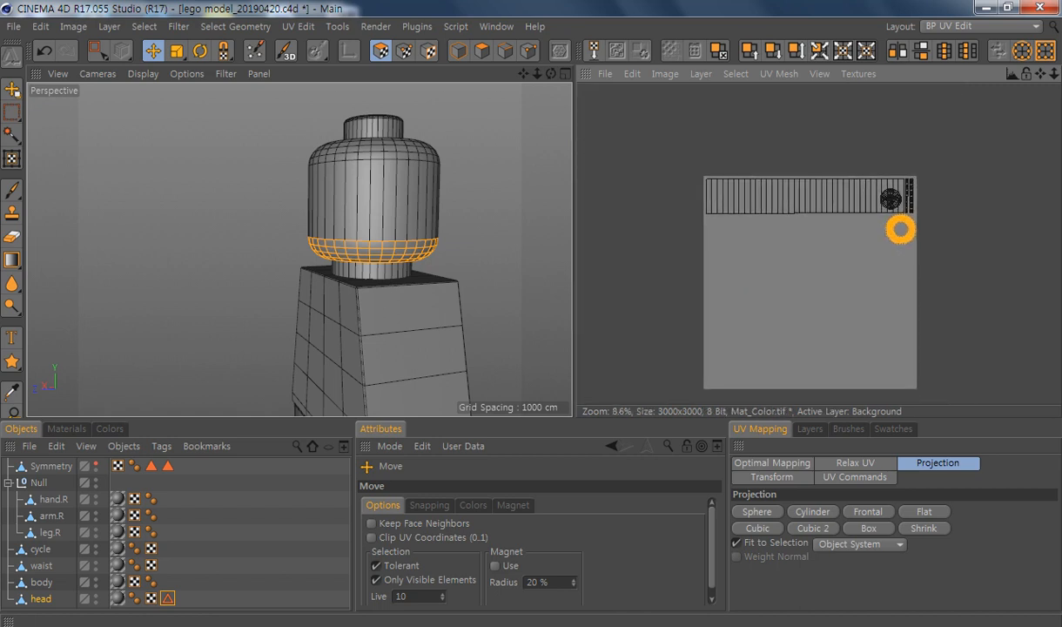
middle_click_drag(925, 220, 920, 206, "alt")
left_click_drag(325, 225, 528, 245, "alt")
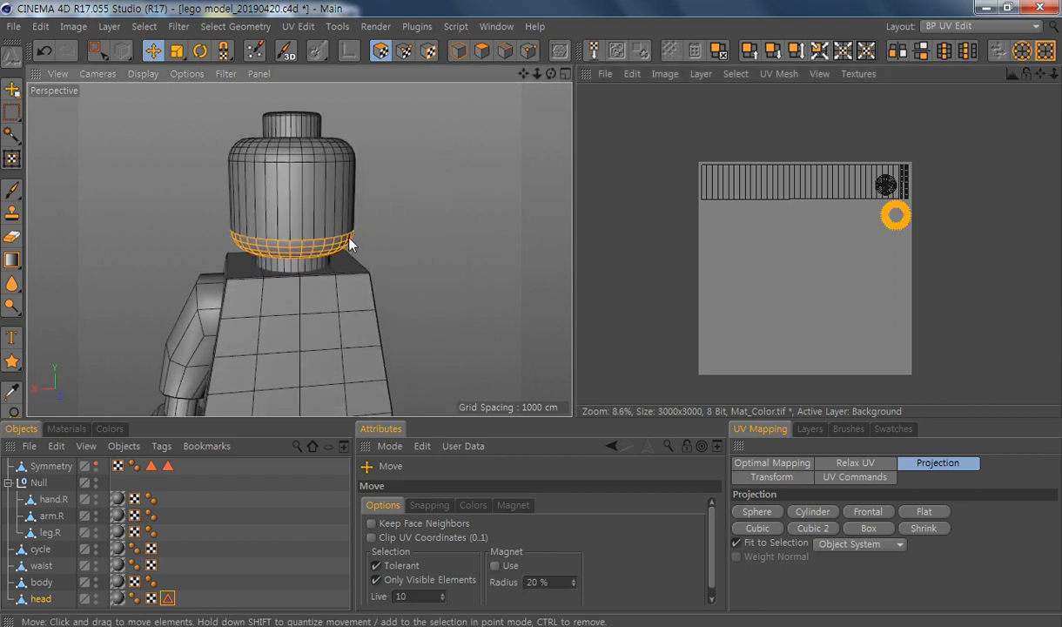
scroll(349, 240, "down", 3)
middle_click_drag(349, 240, 373, 195, "alt")
key("ctrl+a")
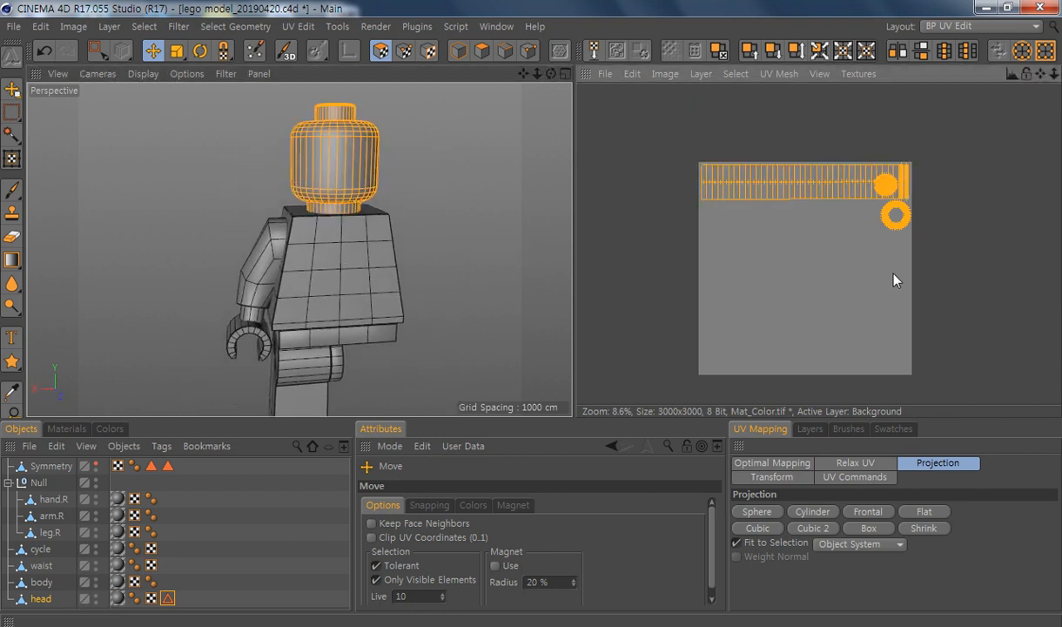
left_click_drag(328, 179, 321, 126, "alt")
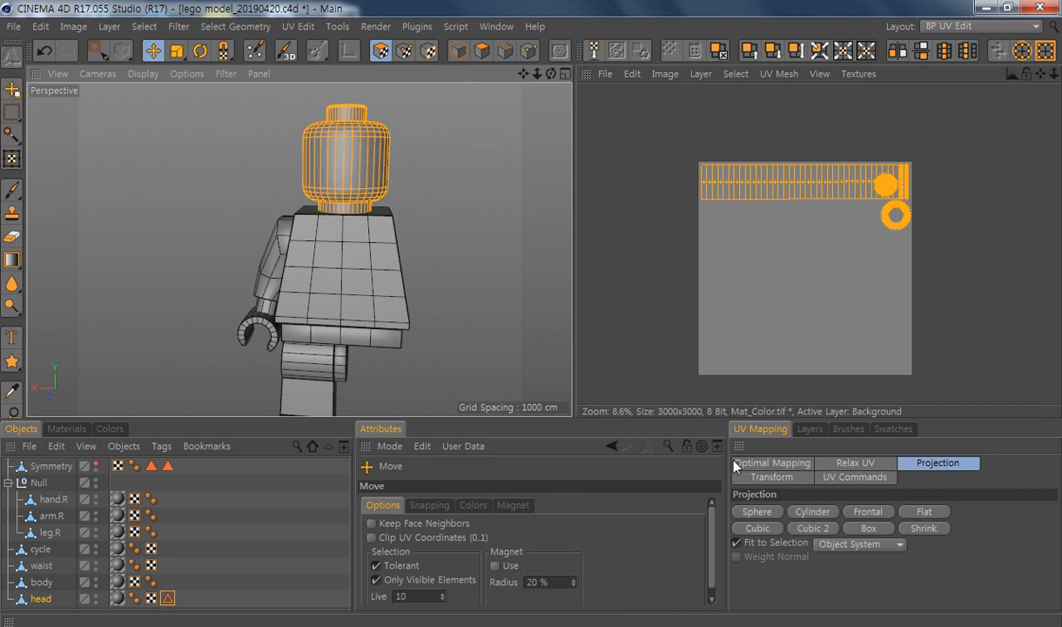
Step: Add a new layer above the Background layer of the Mat_Color.tif texture
left_click(811, 430)
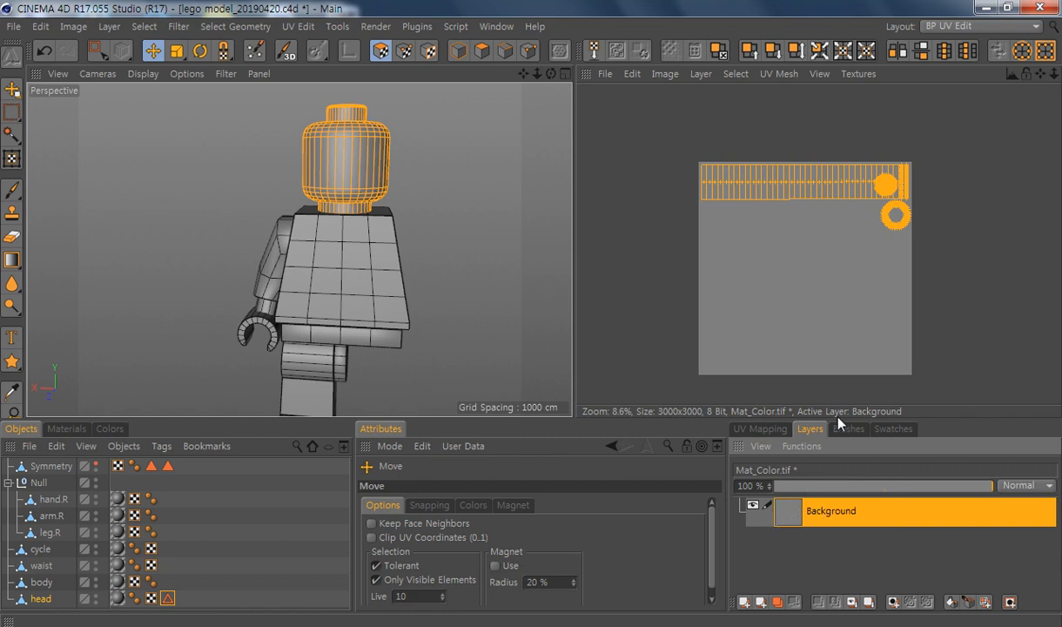
left_click(702, 75)
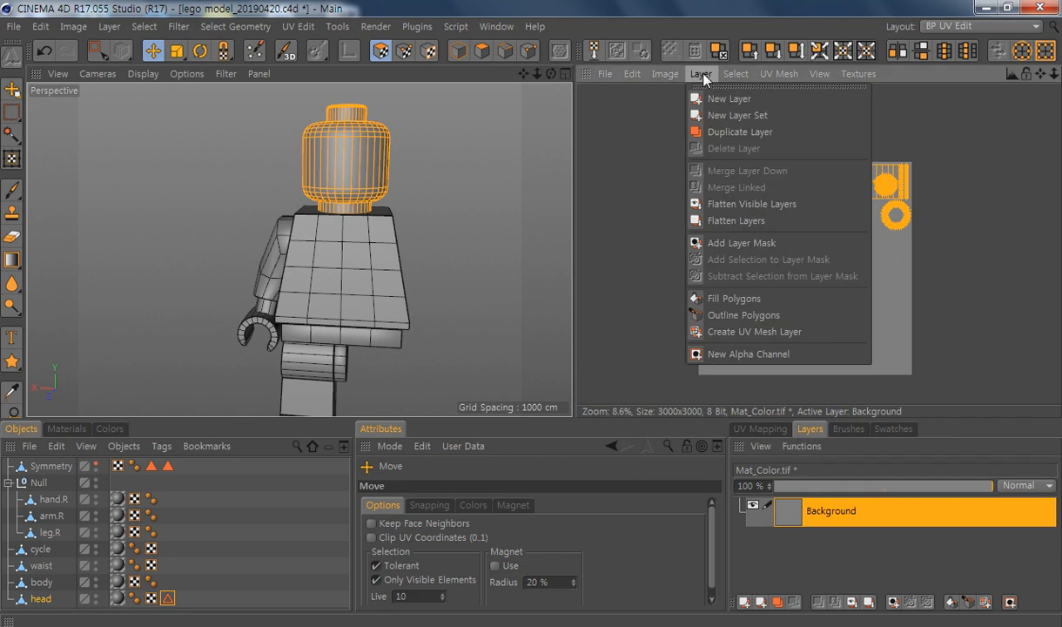
left_click(739, 101)
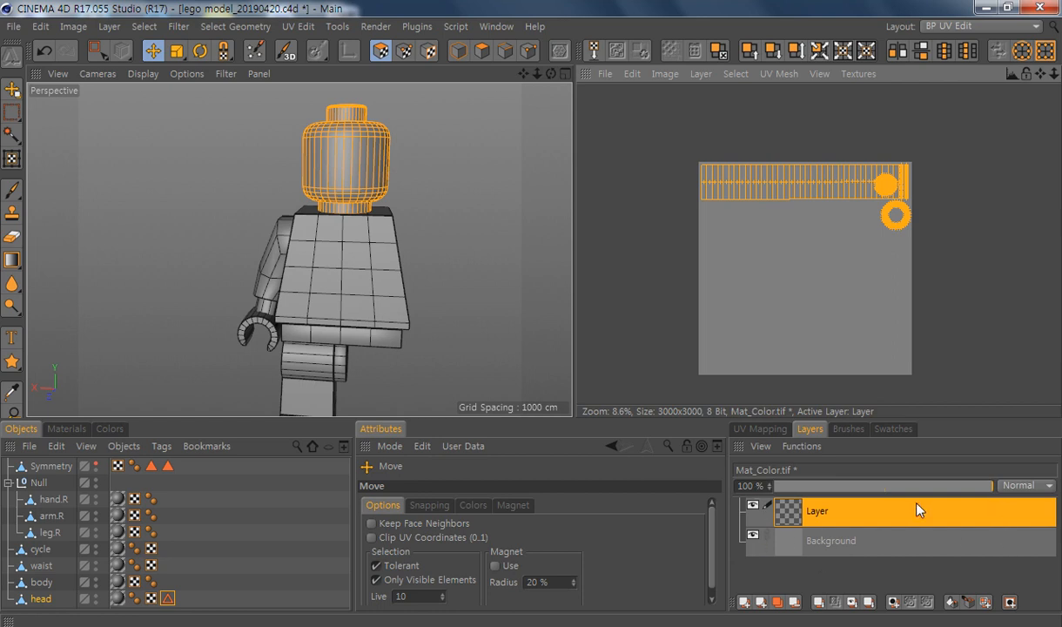
Step: Outline the selected head polygons on the new layer with the current brush and check the line thickness up close
left_click(700, 75)
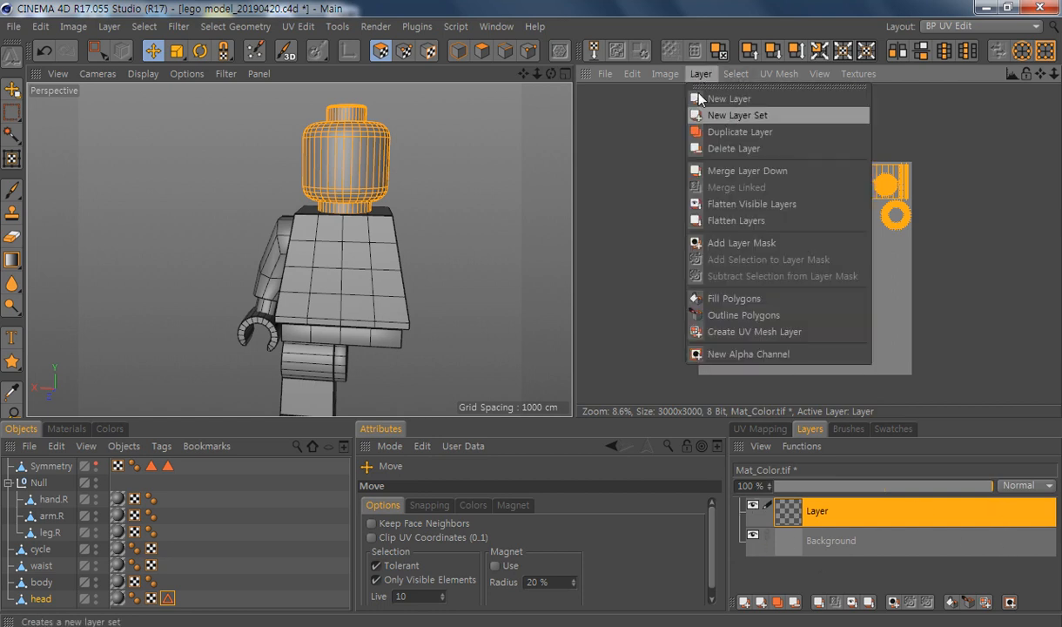
left_click(742, 315)
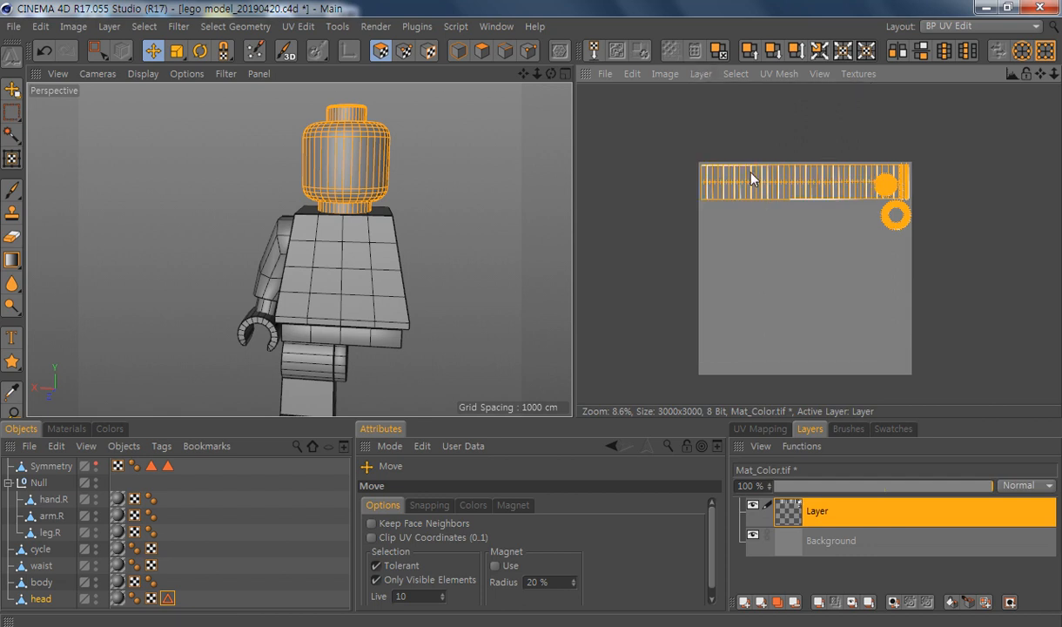
scroll(750, 171, "up", 4)
scroll(750, 172, "up", 2)
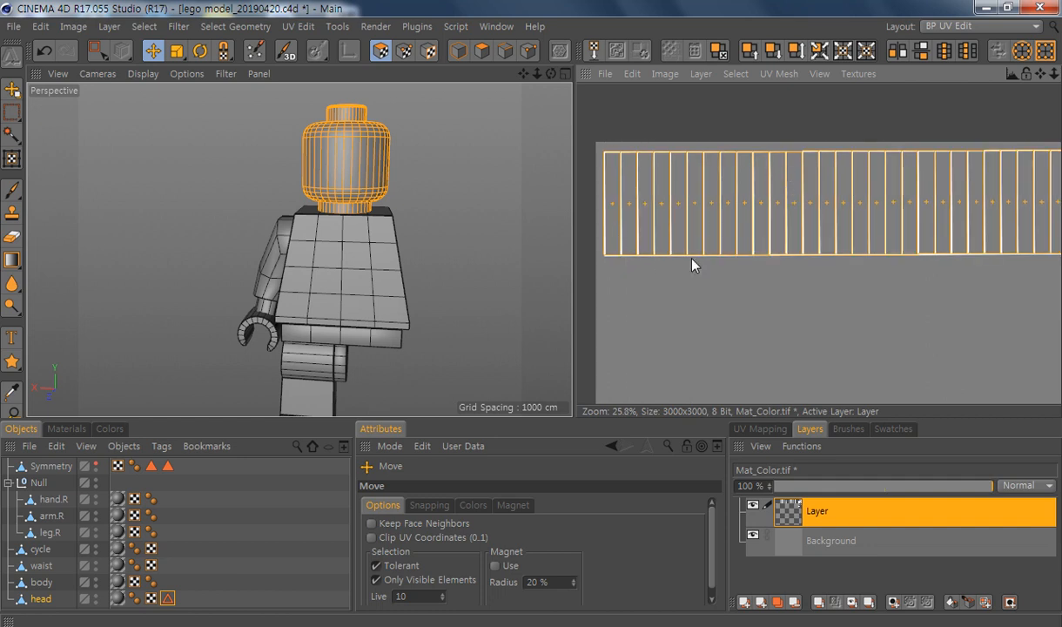
scroll(989, 240, "down", 3)
middle_click_drag(1044, 273, 901, 176, "alt")
middle_click_drag(676, 139, 708, 236, "alt")
scroll(745, 230, "up", 13)
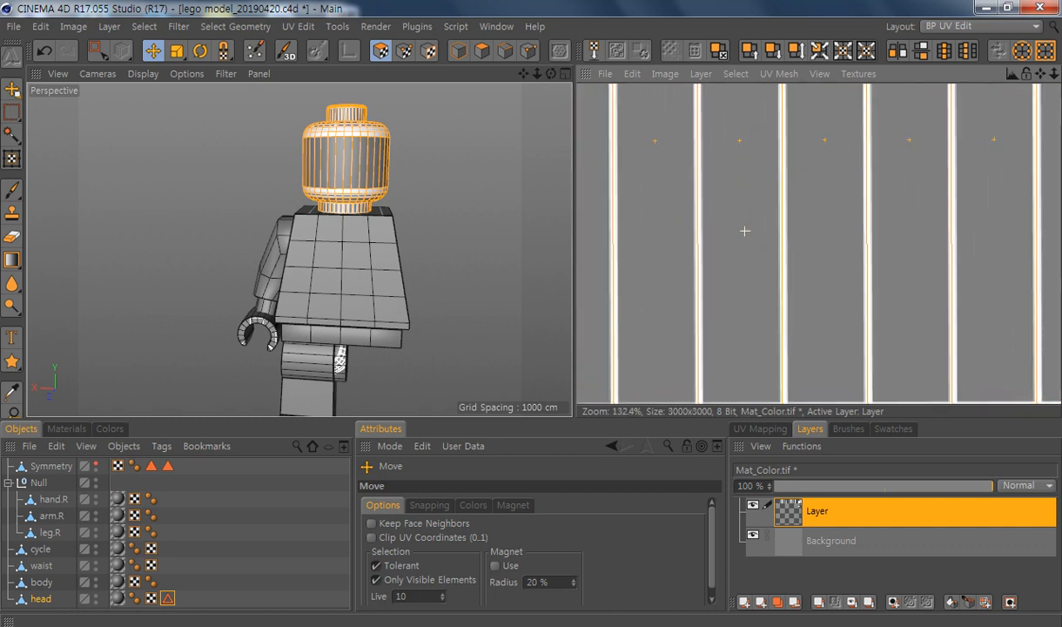
scroll(745, 231, "down", 12)
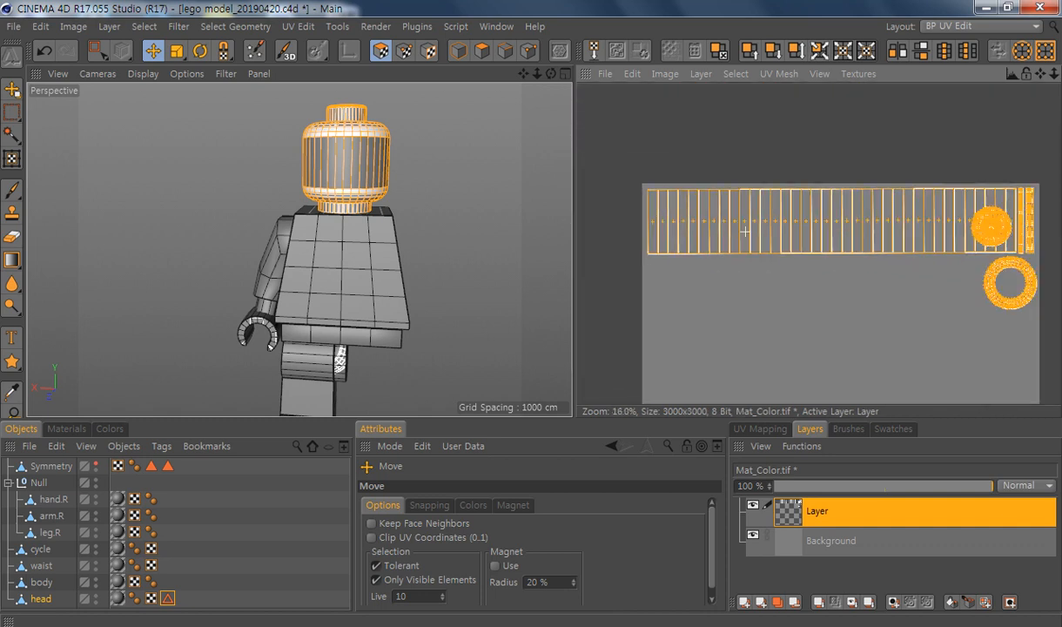
middle_click_drag(803, 275, 789, 273, "alt")
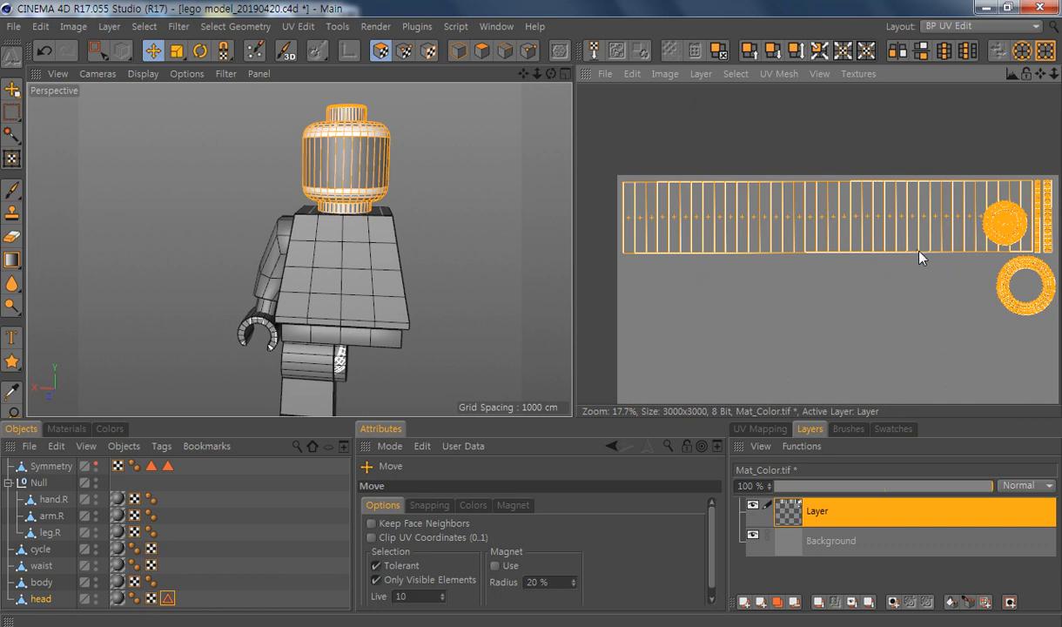
Step: Reduce the paint brush size to its minimum for a thinner outline
left_click(12, 191)
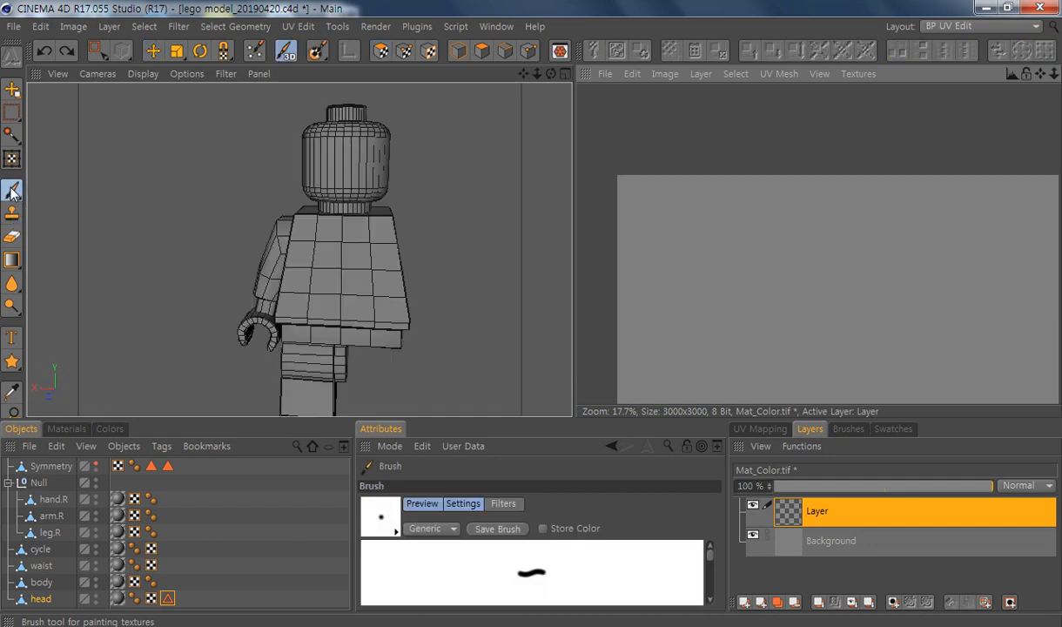
left_click(463, 503)
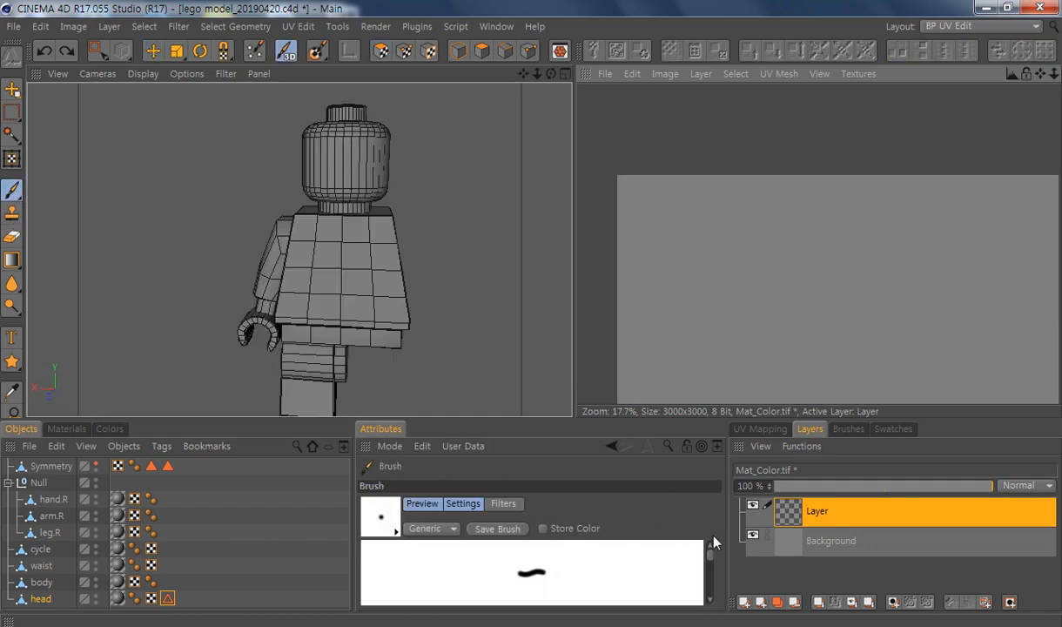
scroll(711, 560, "down", 1)
left_click_drag(713, 555, 714, 570)
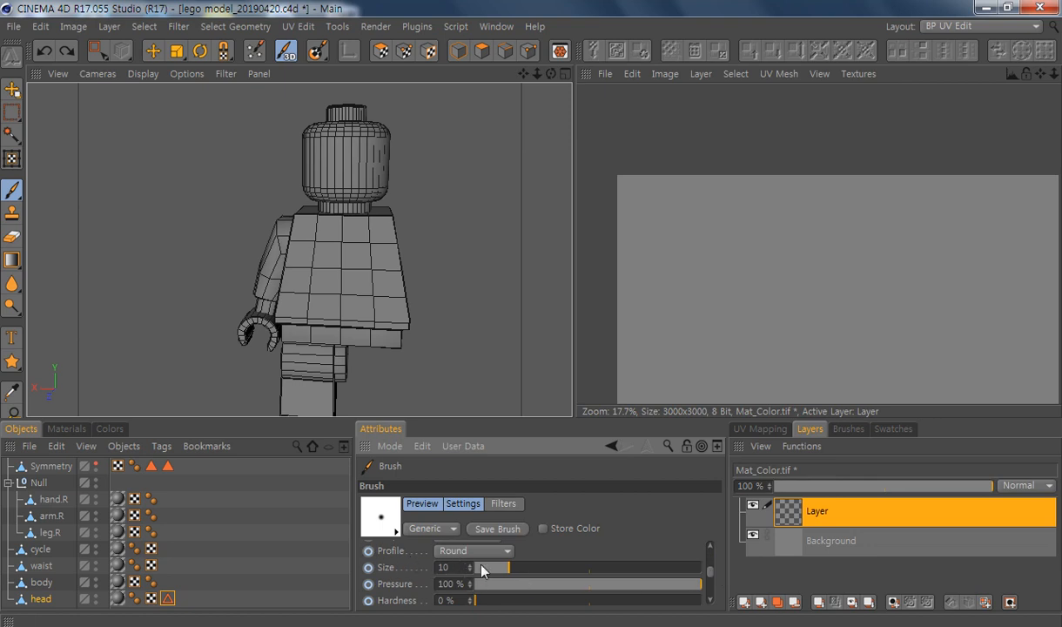
left_click_drag(510, 574, 469, 577)
Step: Outline all of the head's selected UV polygons on the new layer with the thinner brush and check the lines
left_click(380, 51)
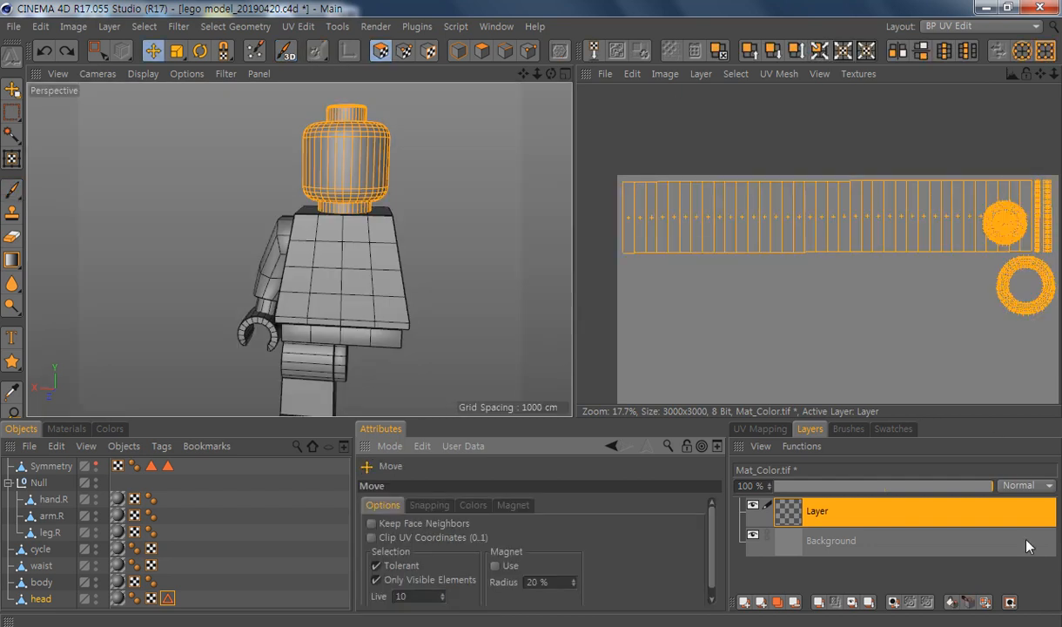
left_click(701, 74)
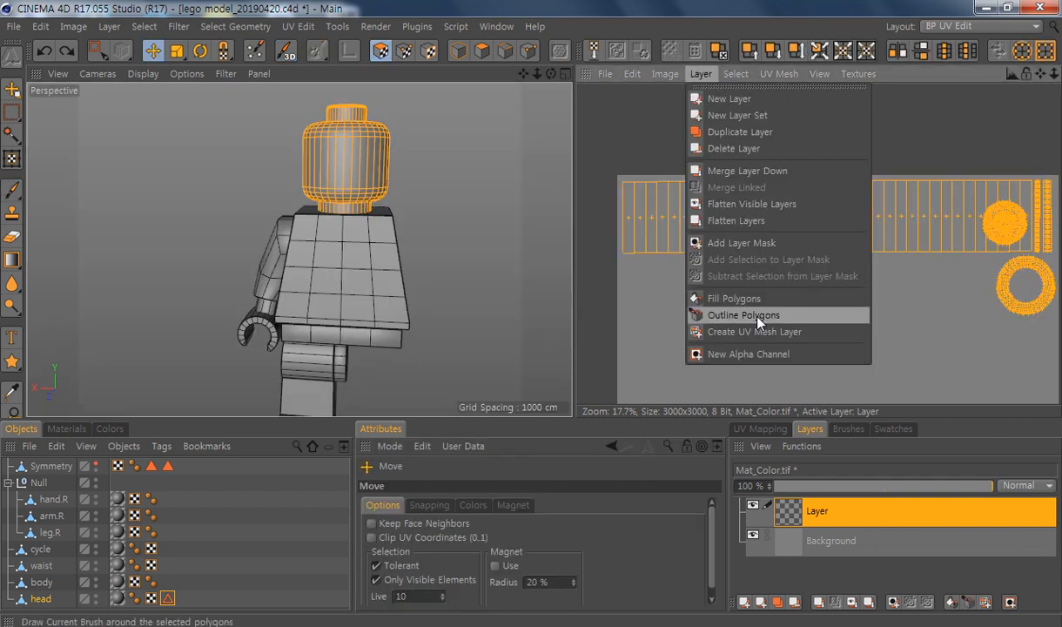
left_click(754, 322)
scroll(762, 188, "up", 5)
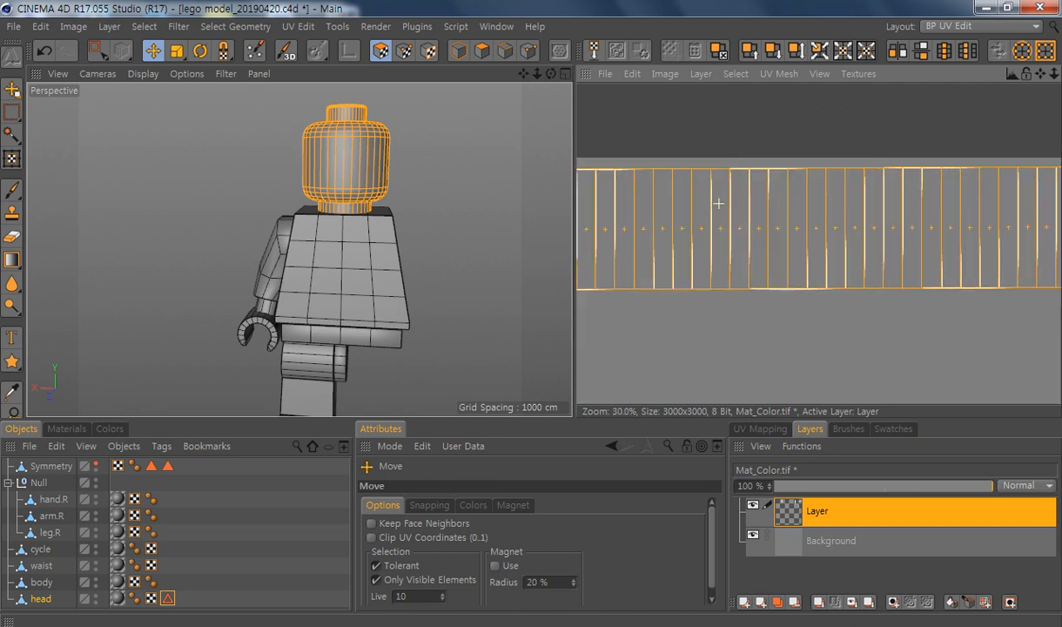
scroll(719, 203, "up", 3)
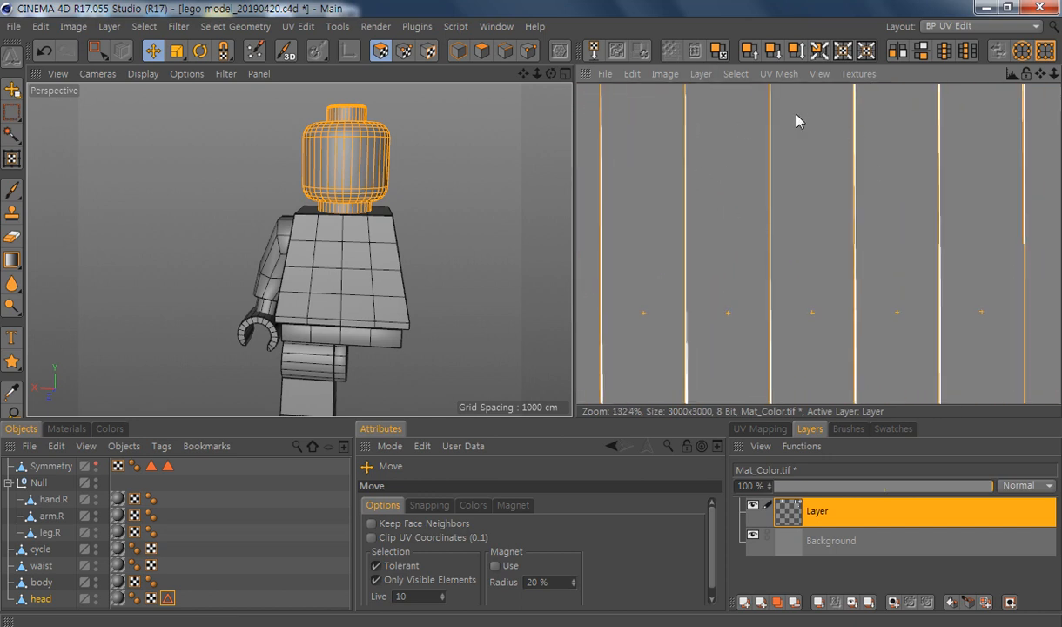
scroll(719, 204, "down", 7)
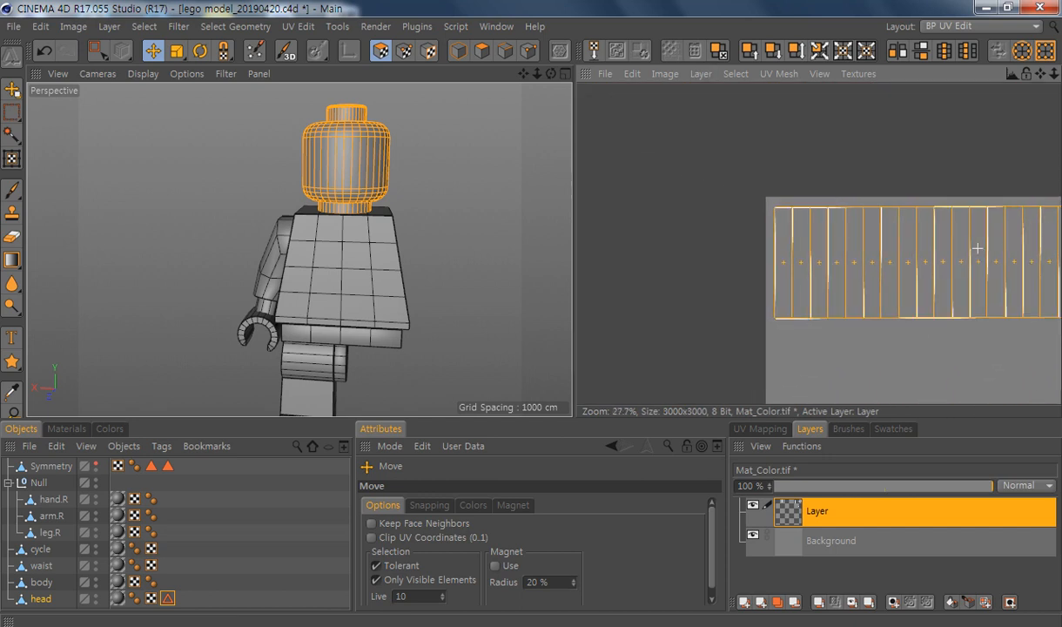
middle_click_drag(1013, 259, 934, 266, "alt")
right_click(1012, 265)
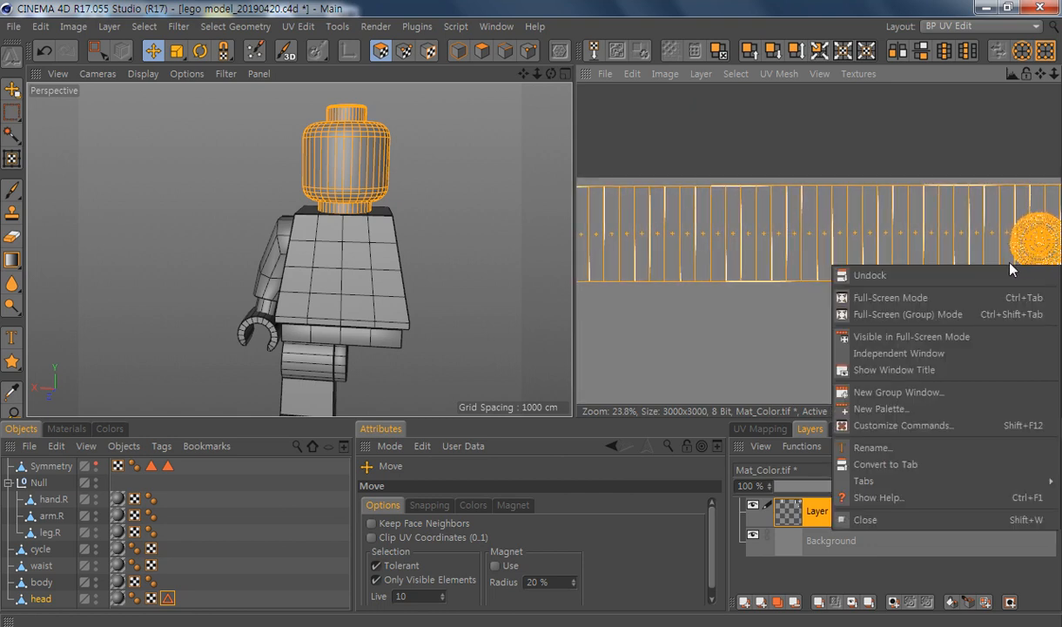
left_click(971, 207)
scroll(969, 201, "down", 2)
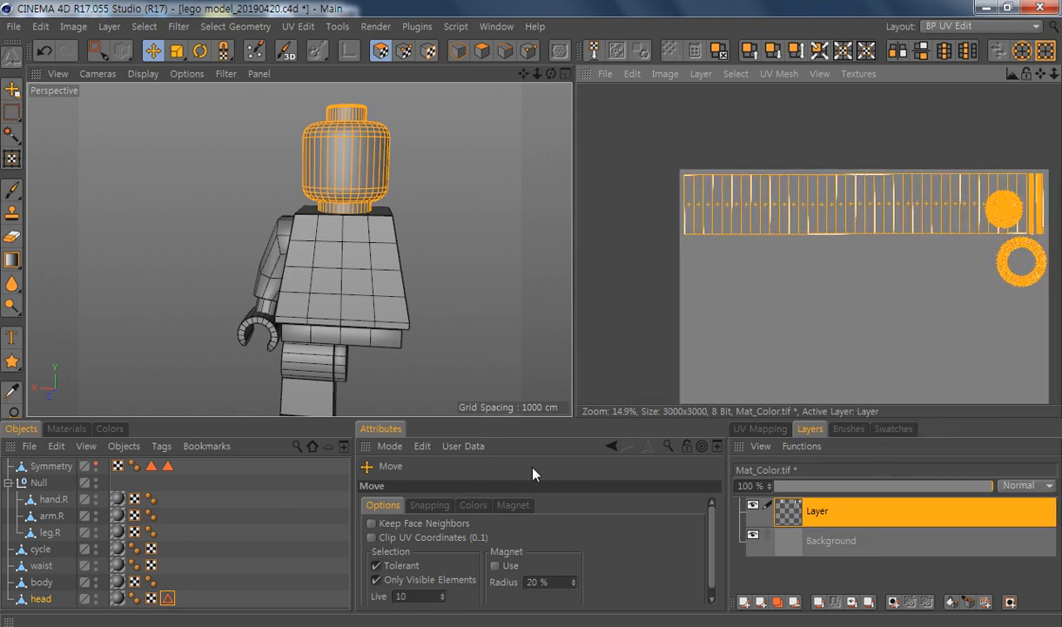
Step: Select the body object and examine its UV mesh against the head's painted outlines
left_click(41, 582)
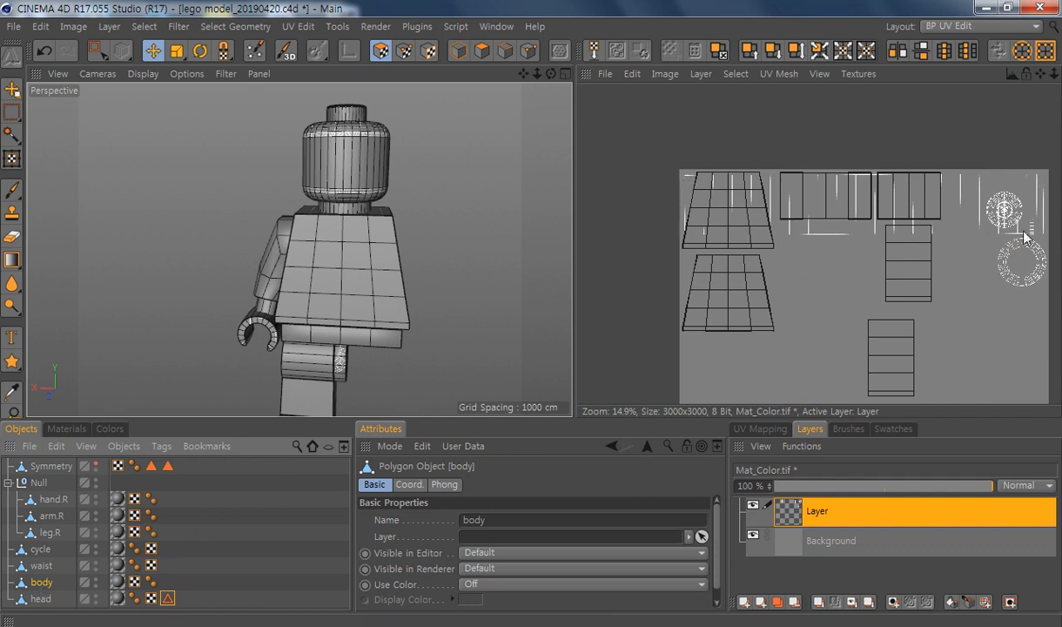
scroll(931, 233, "up", 10)
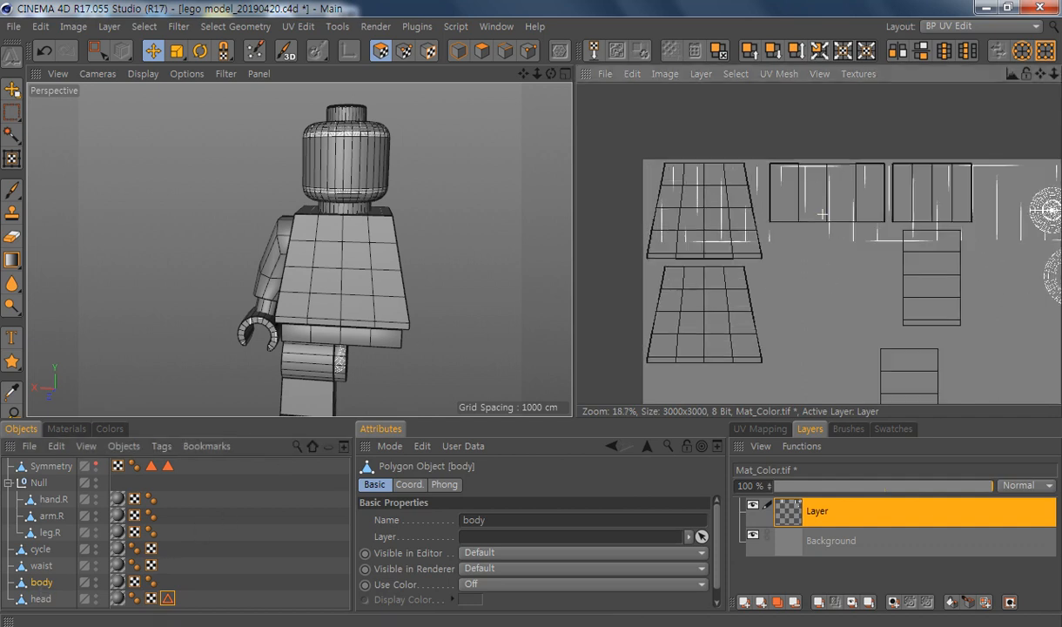
scroll(821, 214, "up", 1)
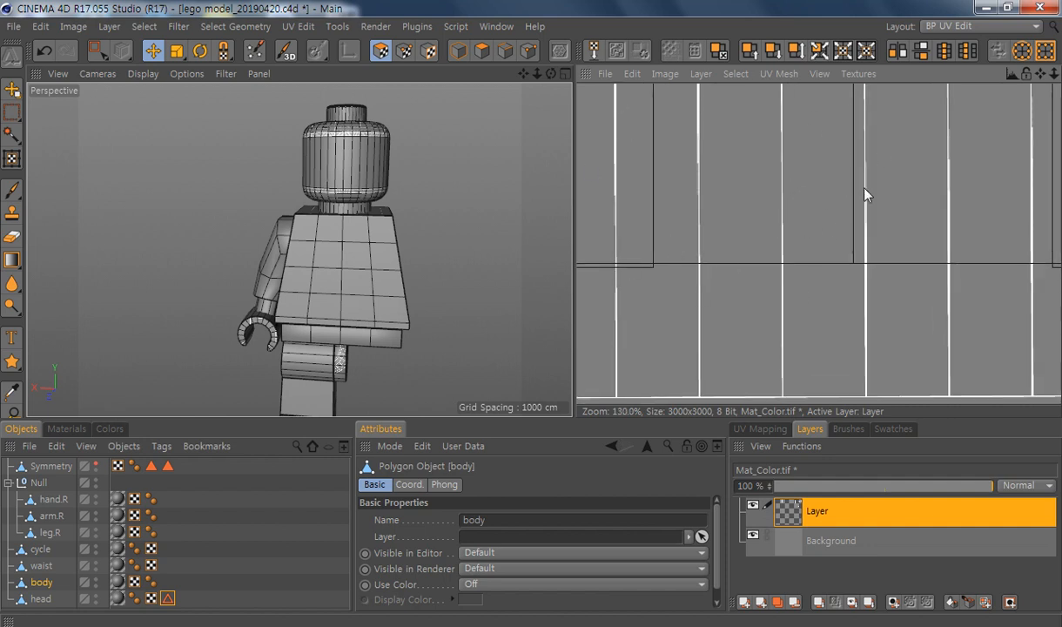
Step: Select the head object and set the paint brush size to 10 for outlining its UV polygons
scroll(831, 179, "down", 7)
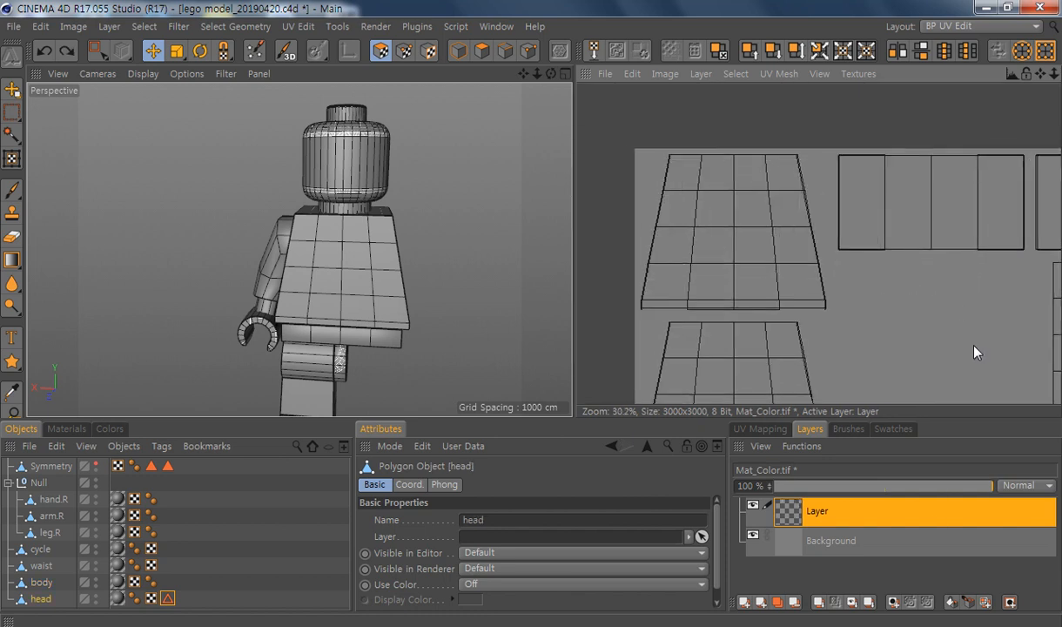
left_click(39, 598)
scroll(955, 351, "down", 4)
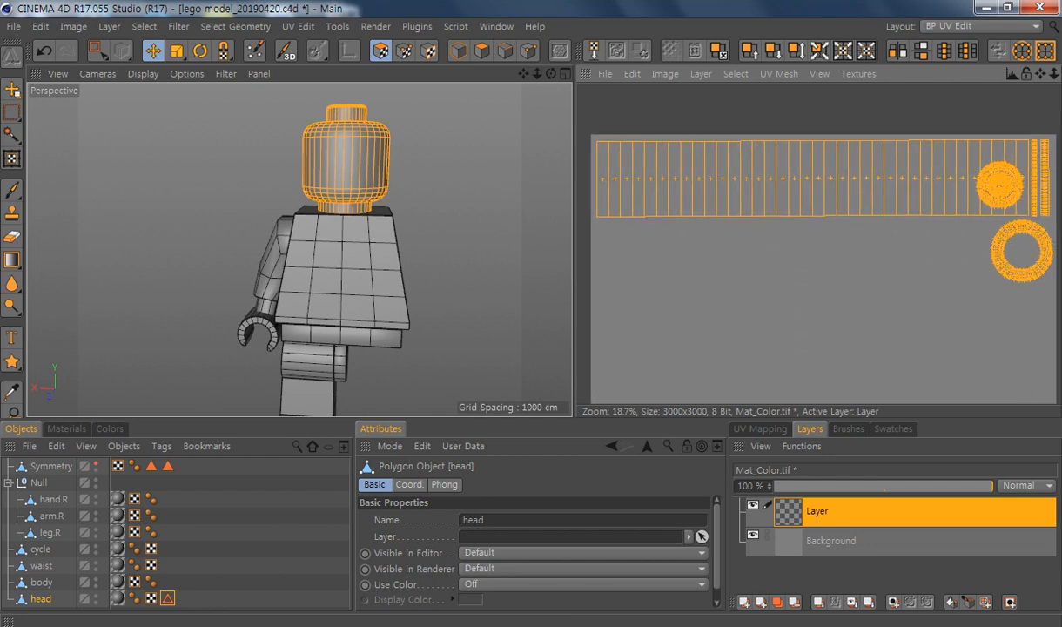
left_click(12, 189)
scroll(710, 557, "down", 3)
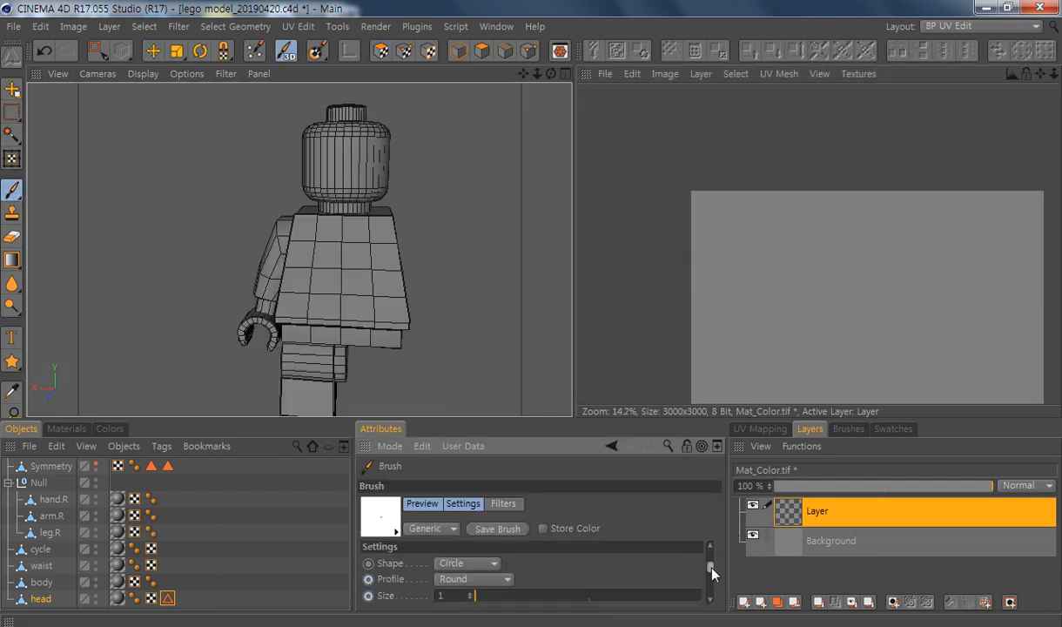
left_click_drag(476, 585, 507, 582)
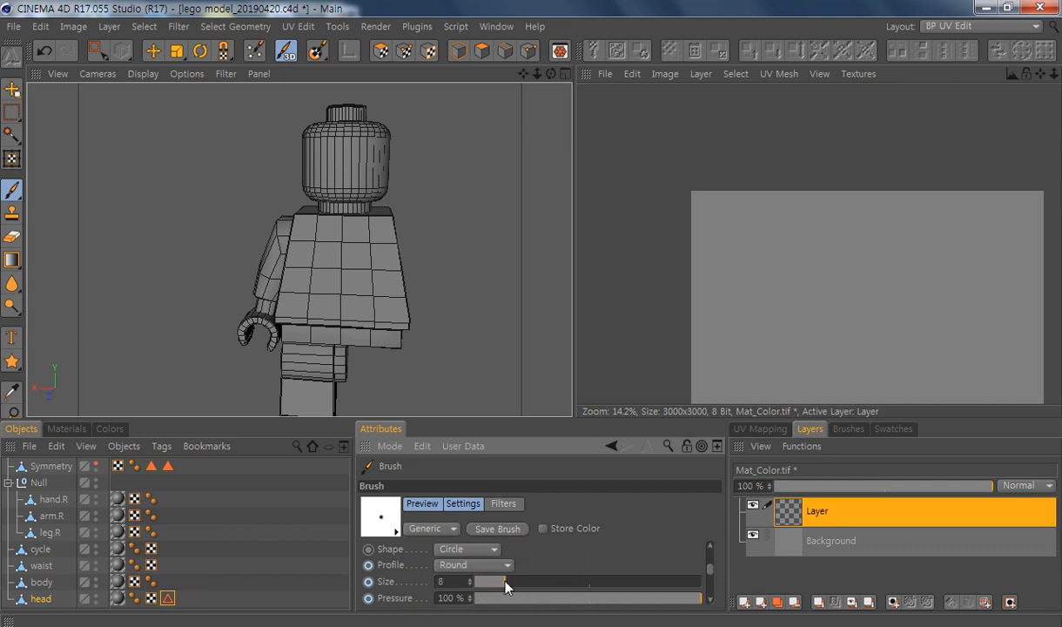
type("10")
key("Return")
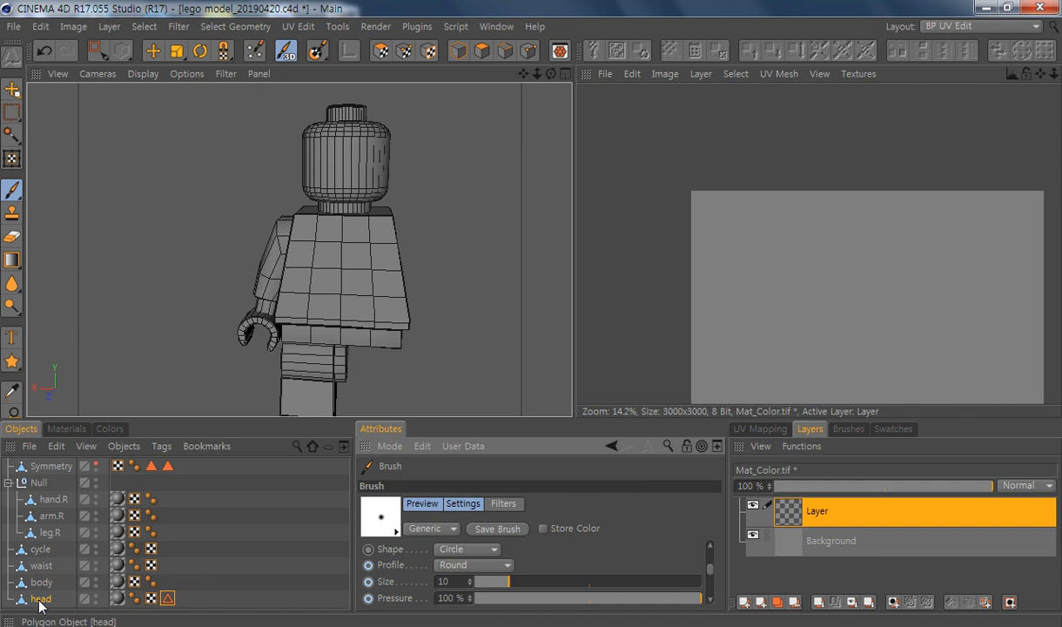
Step: Outline the head's selected UV polygons on the texture layer with the size 10 brush
left_click(380, 51)
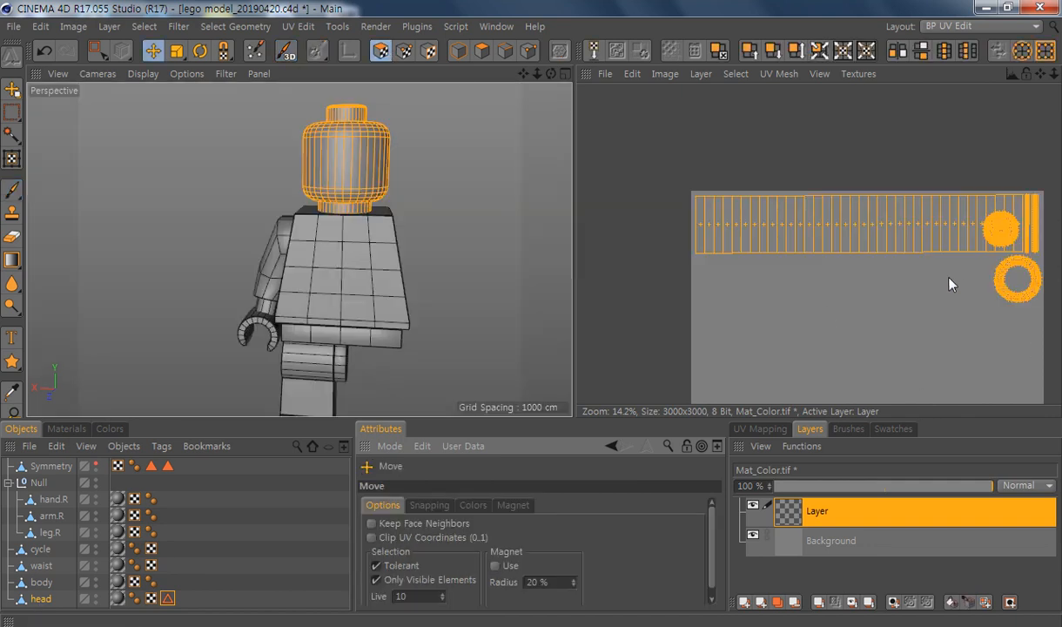
middle_click_drag(950, 282, 928, 226, "alt")
left_click(40, 599)
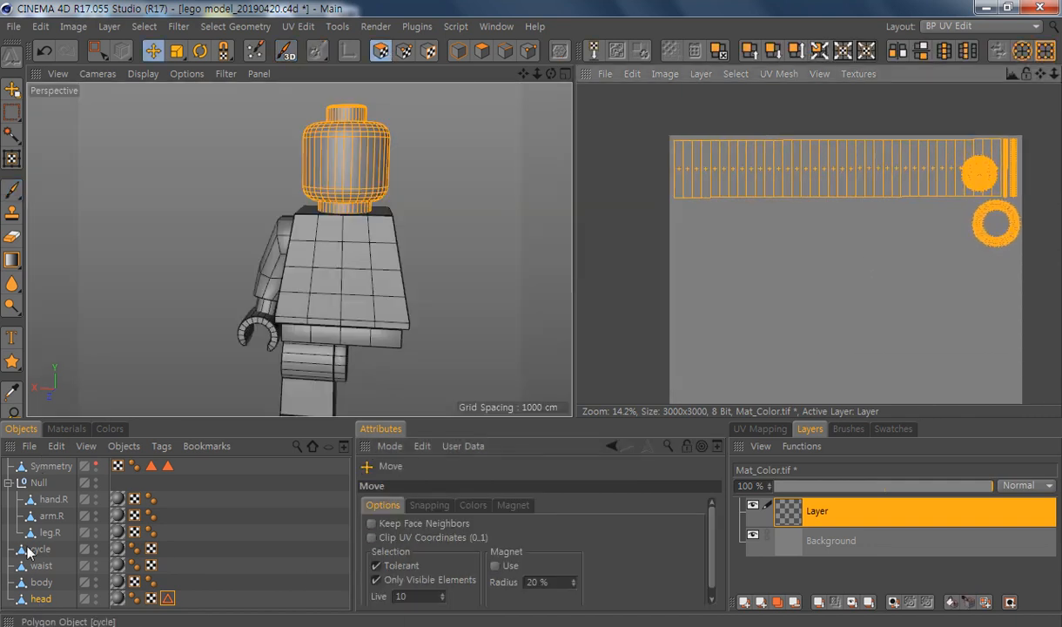
left_click(703, 75)
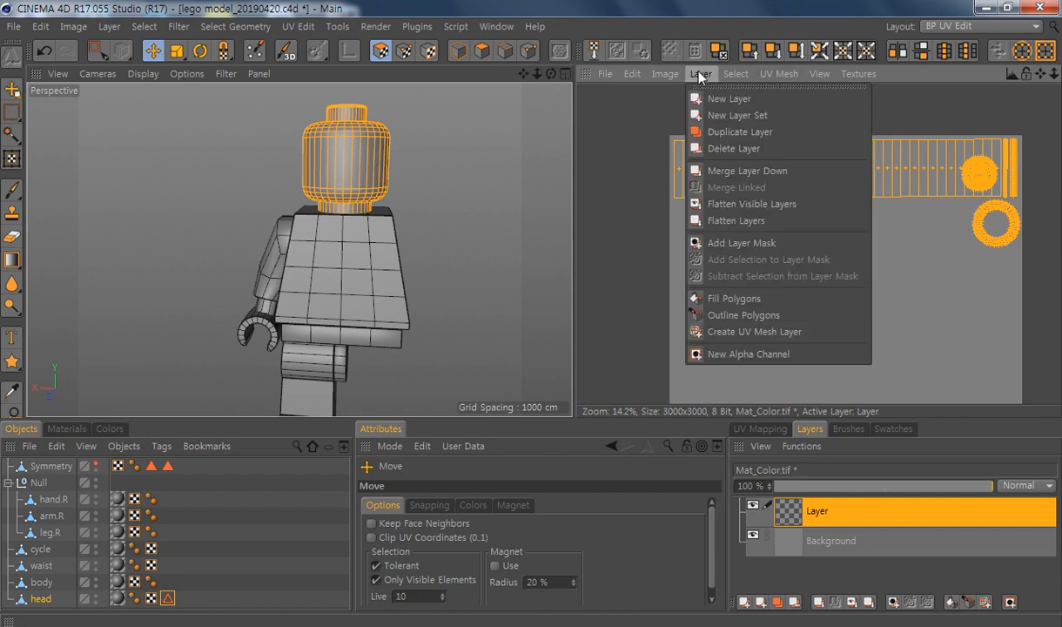
left_click(739, 314)
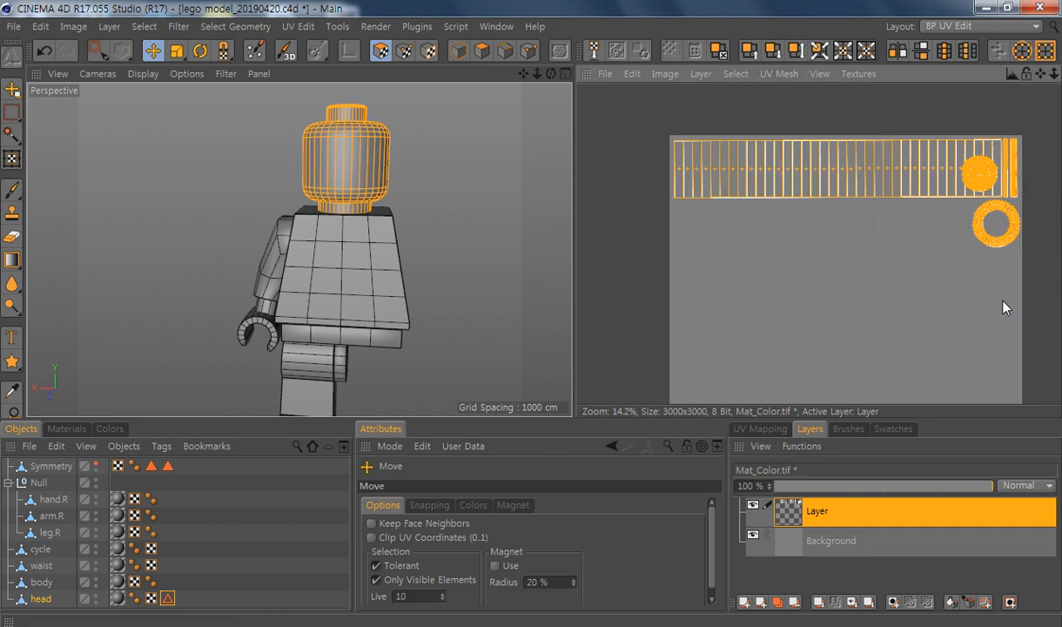
mouse_move(961, 226)
middle_mouse_down("alt")
mouse_move(973, 208)
mouse_move(918, 156)
middle_mouse_up("alt")
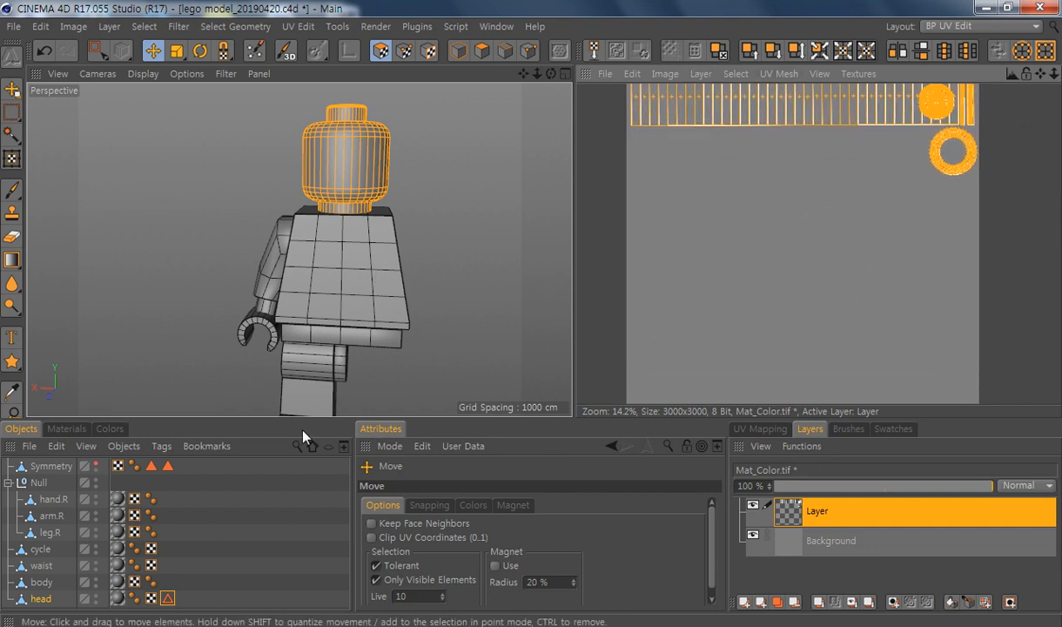
Step: Show the body's UV mesh over the painted head outlines and rename the outline layer to head
left_click(45, 583)
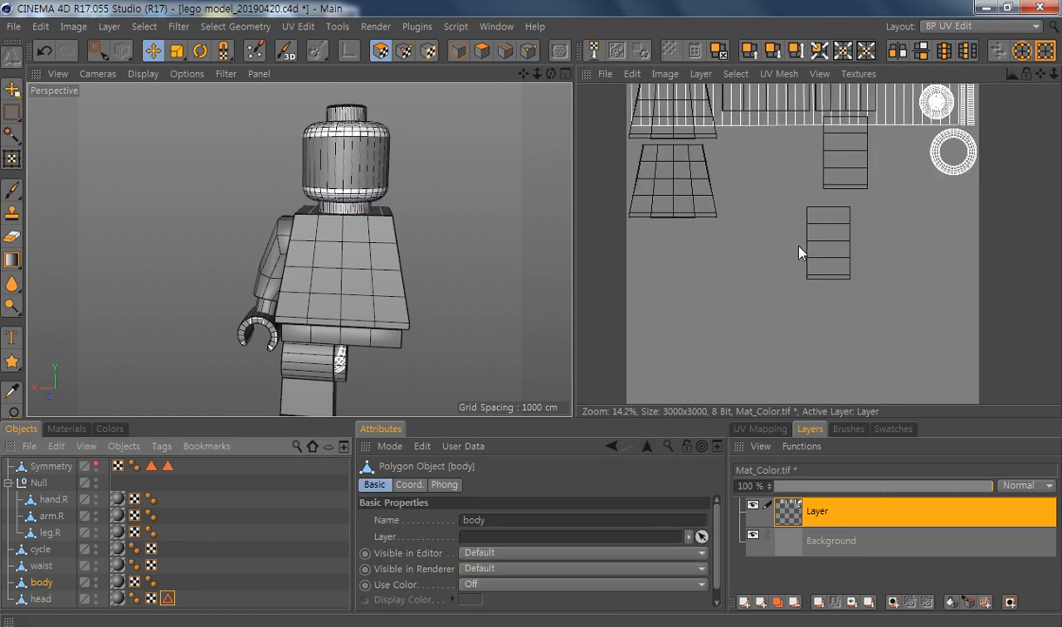
middle_click_drag(824, 166, 823, 216, "alt")
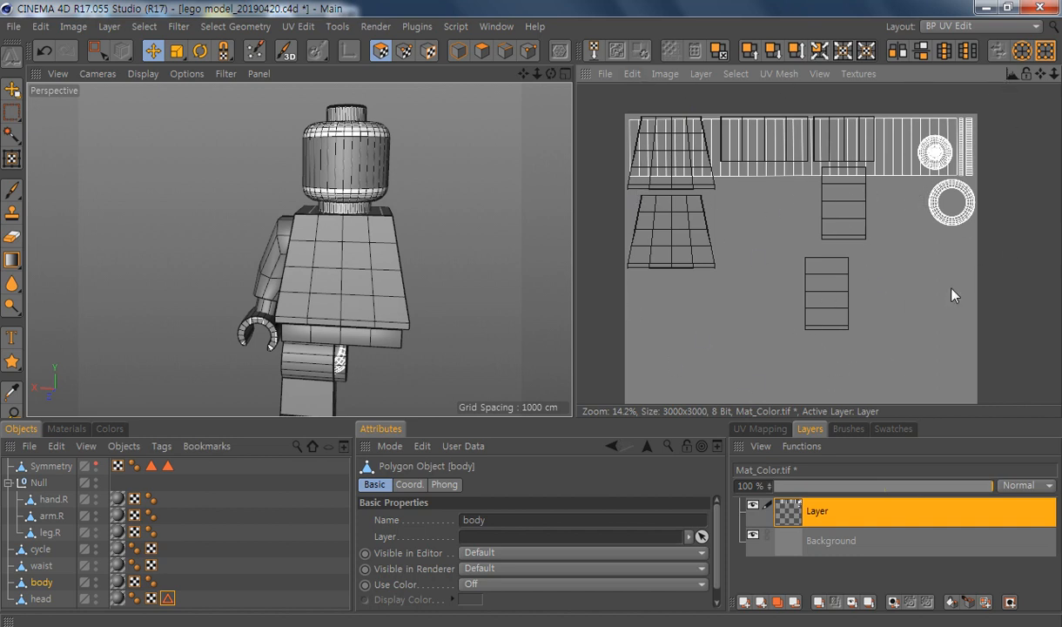
double_click(820, 512)
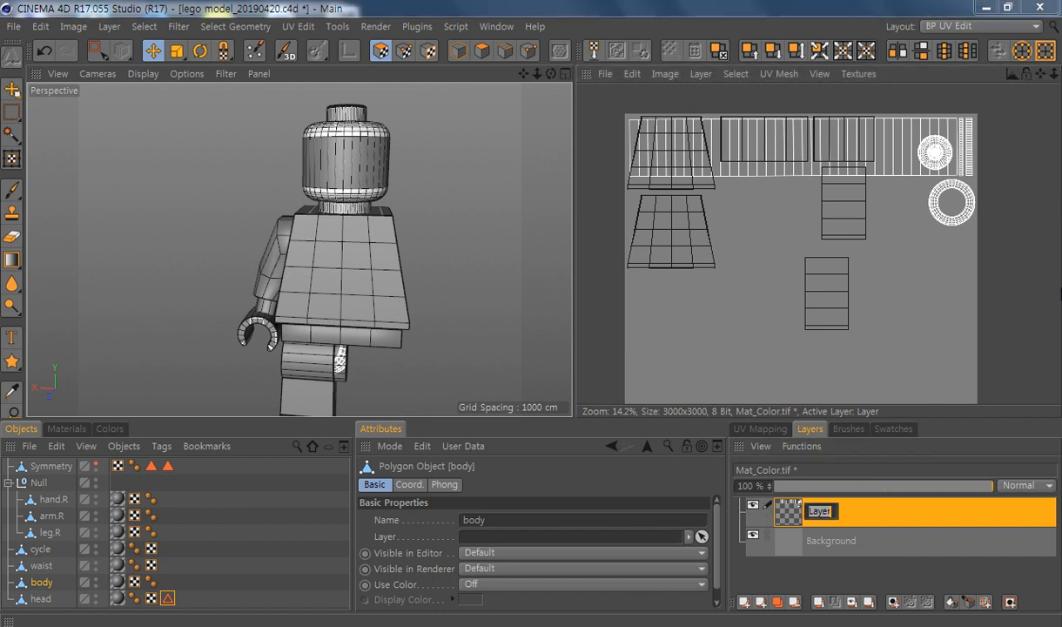
type("head")
key("Return")
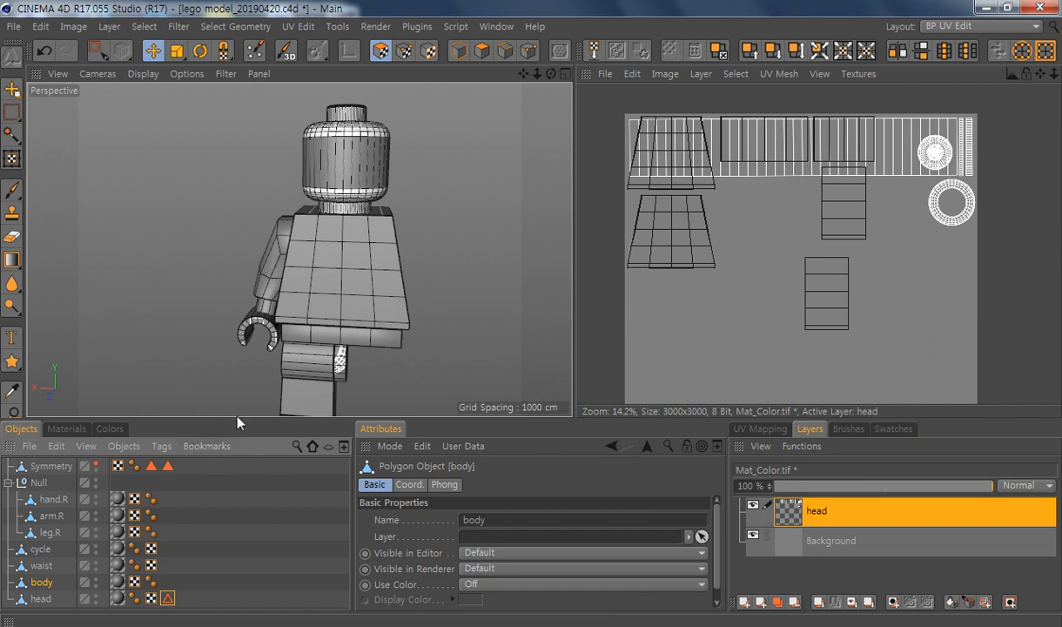
Step: Select all of the body's UV polygons and unwrap them with a Box projection
key("ctrl+a")
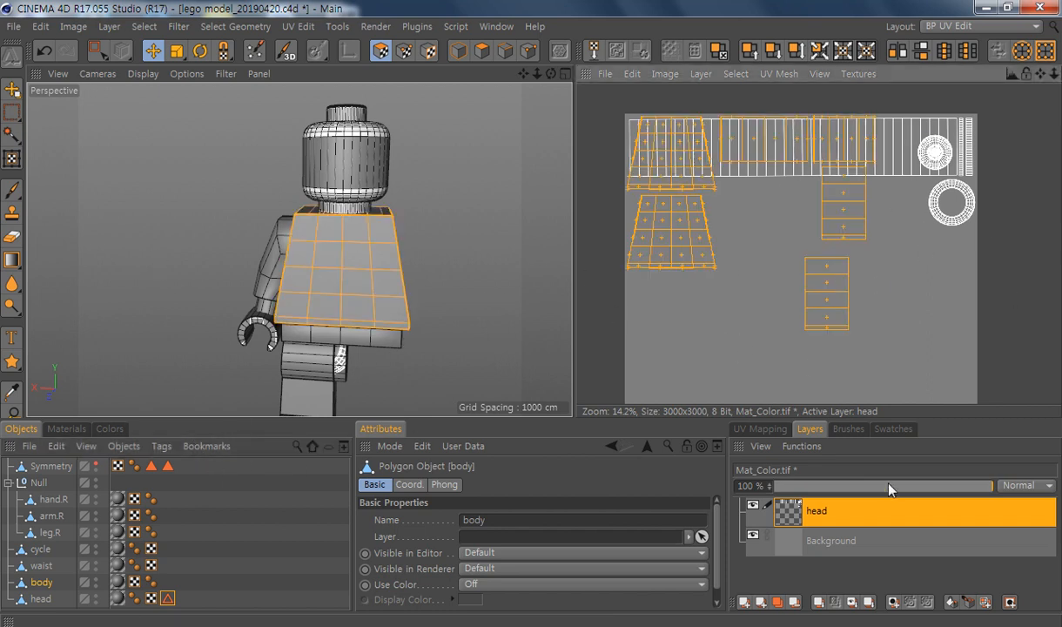
left_click(757, 429)
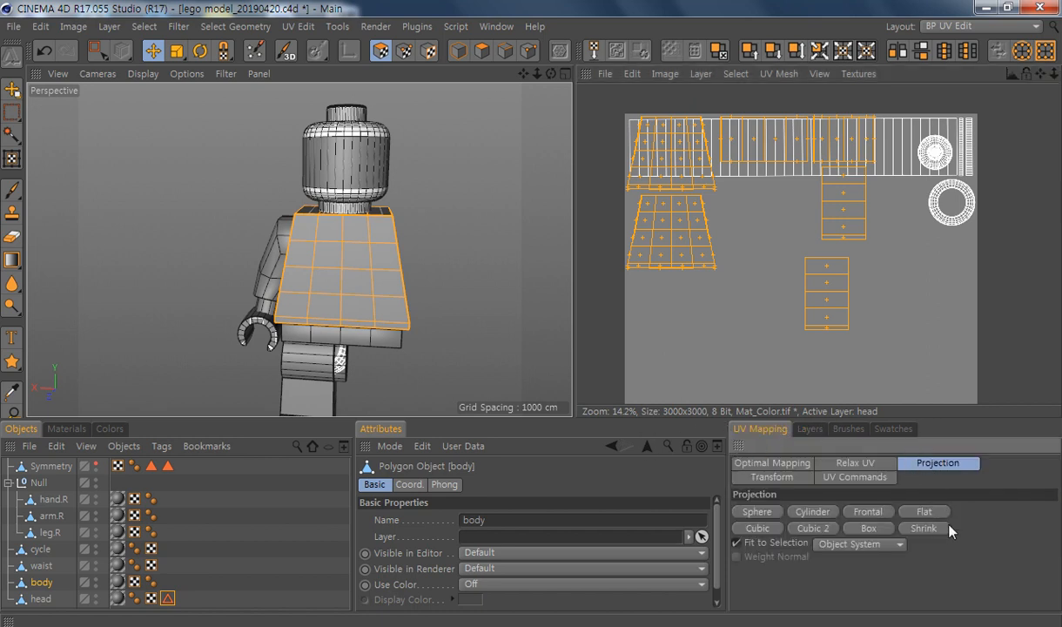
left_click(869, 513)
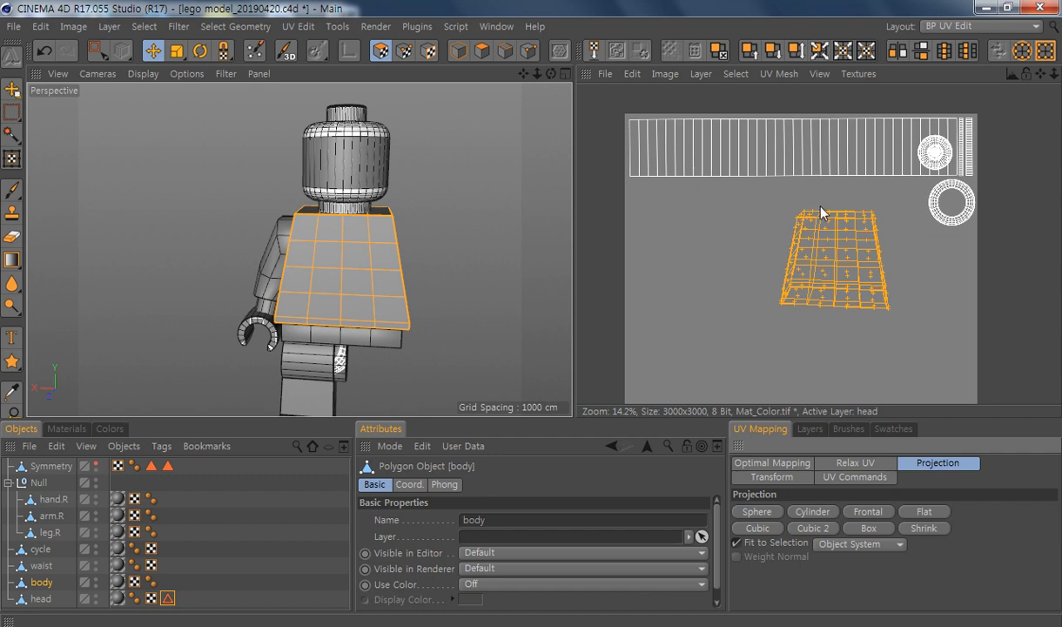
left_click(869, 528)
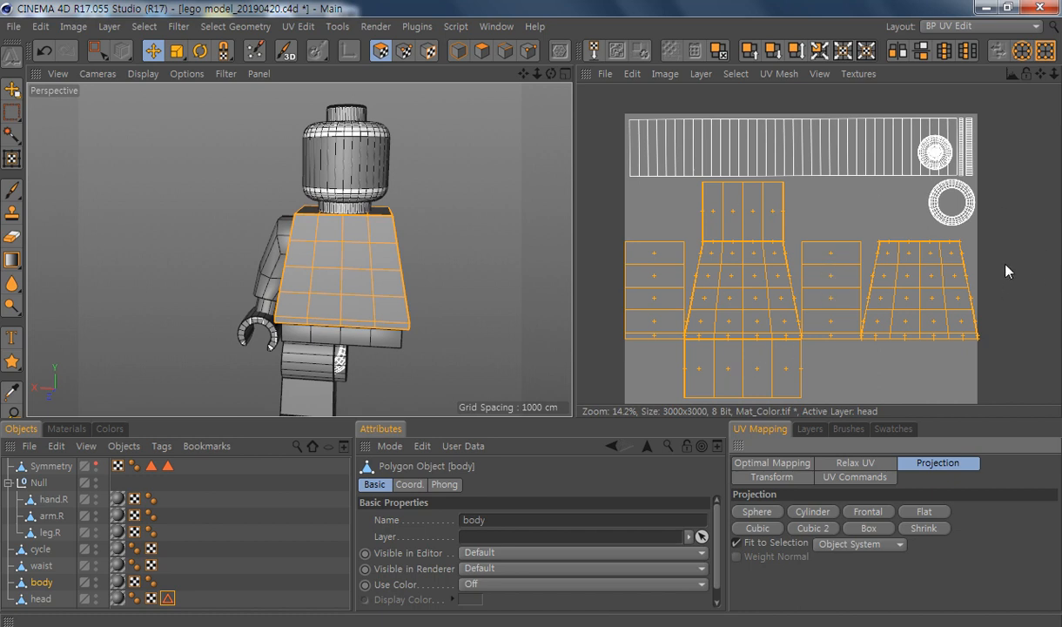
Step: Select a single polygon in the outermost trapezoid island to check which side of the body it belongs to
scroll(929, 325, "up", 5)
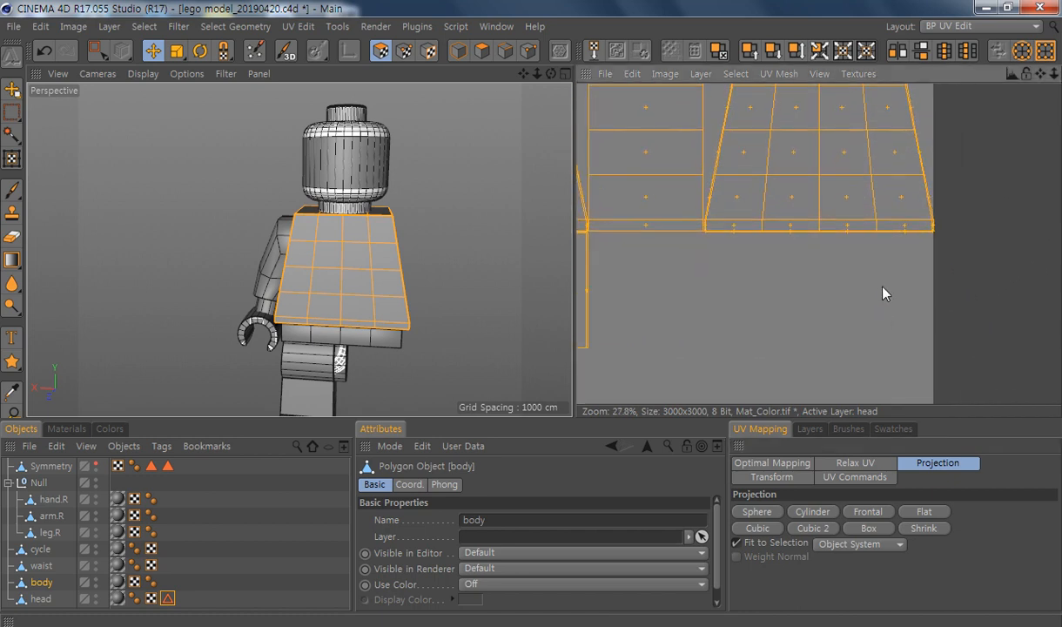
middle_click_drag(883, 288, 883, 397, "alt")
left_click(814, 229)
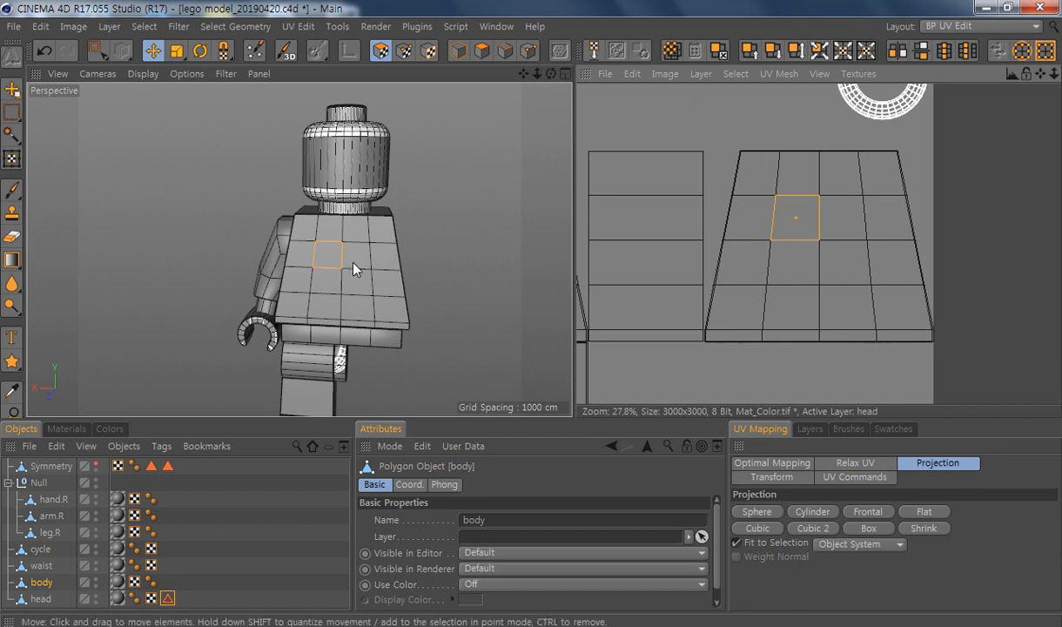
middle_click_drag(352, 263, 307, 193, "alt")
scroll(309, 205, "down", 1)
scroll(705, 261, "down", 5)
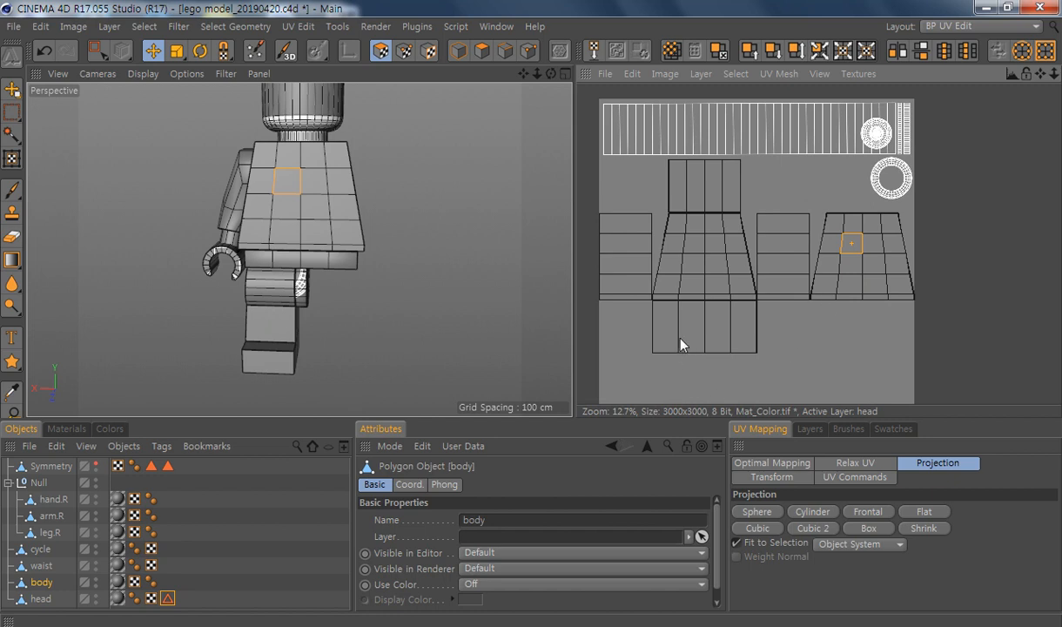
Step: Select only the body's back trapezoid island and move it outside the texture canvas beside the other islands
key("0")
mouse_move(955, 187)
left_mouse_down()
mouse_move(846, 329)
mouse_move(811, 343)
left_mouse_up()
scroll(806, 294, "up", 5)
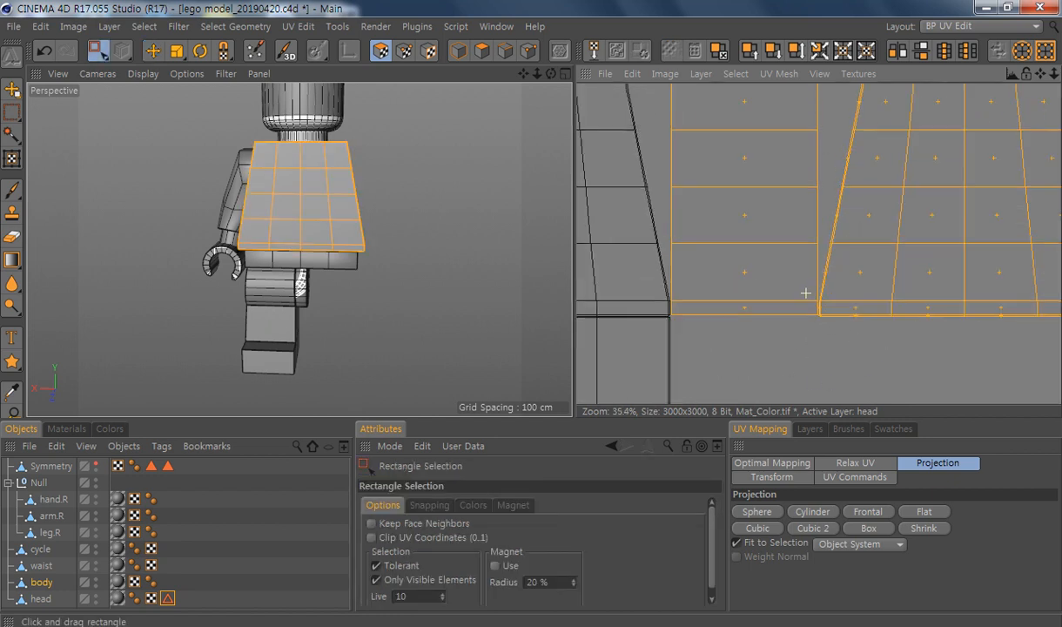
scroll(806, 293, "down", 1)
middle_click_drag(811, 279, 802, 296, "alt")
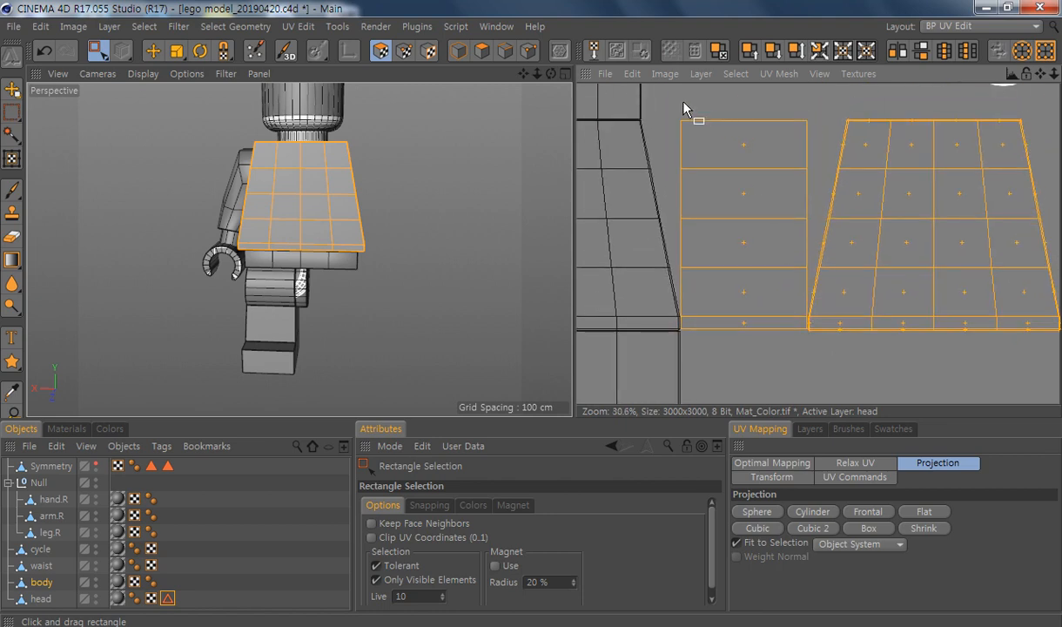
left_click_drag(681, 102, 767, 363, "ctrl")
scroll(849, 273, "down", 8)
middle_click_drag(849, 272, 907, 280, "alt")
key("e")
left_click_drag(921, 268, 593, 226)
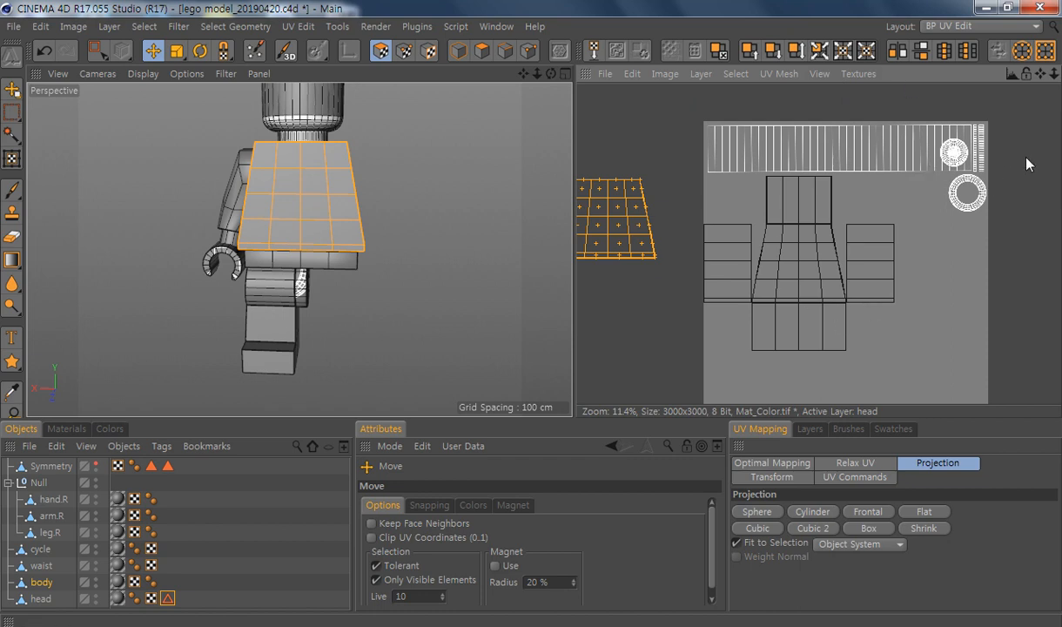
Step: Select both side islands of the body and reproject them together with a Frontal projection from the Right view
key("0")
left_click_drag(913, 204, 849, 336)
left_click_drag(920, 200, 853, 335)
left_click_drag(691, 206, 742, 340, "shift")
middle_click(436, 254)
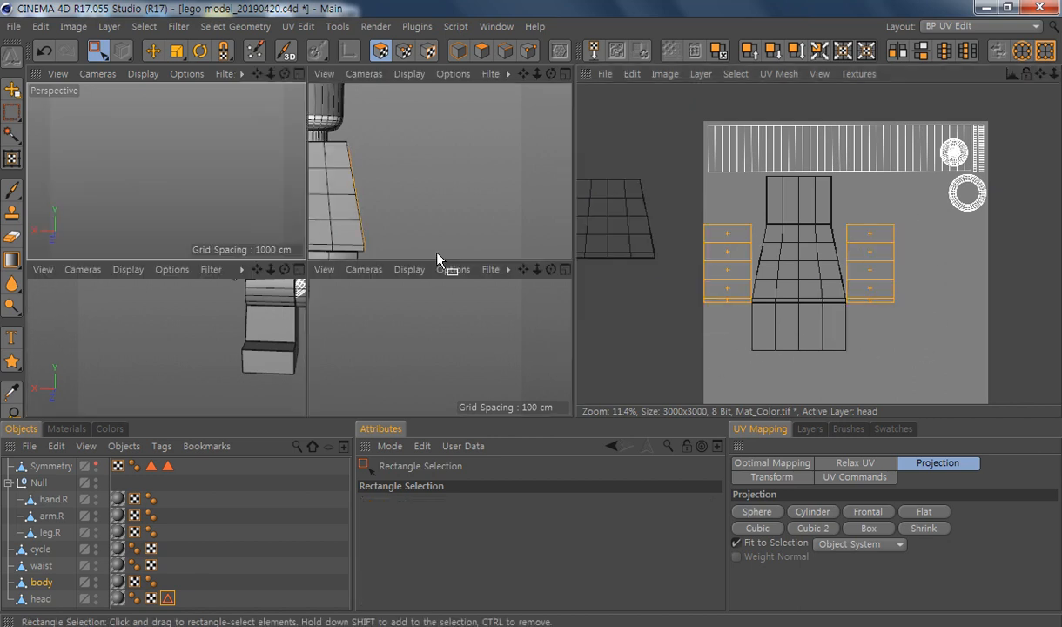
scroll(150, 355, "down", 5)
scroll(152, 352, "down", 8)
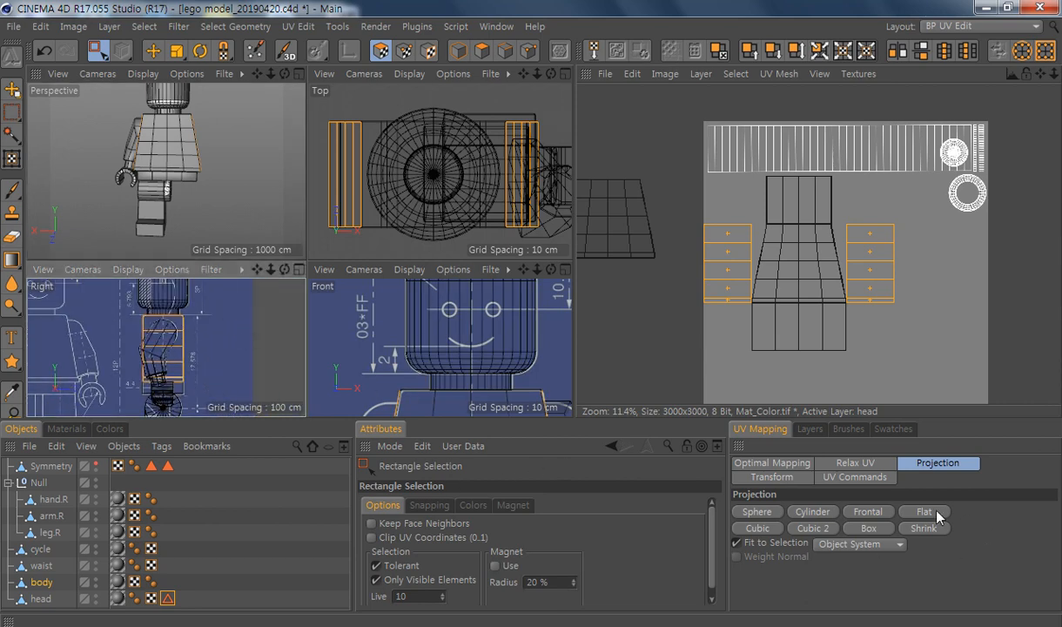
left_click(879, 513)
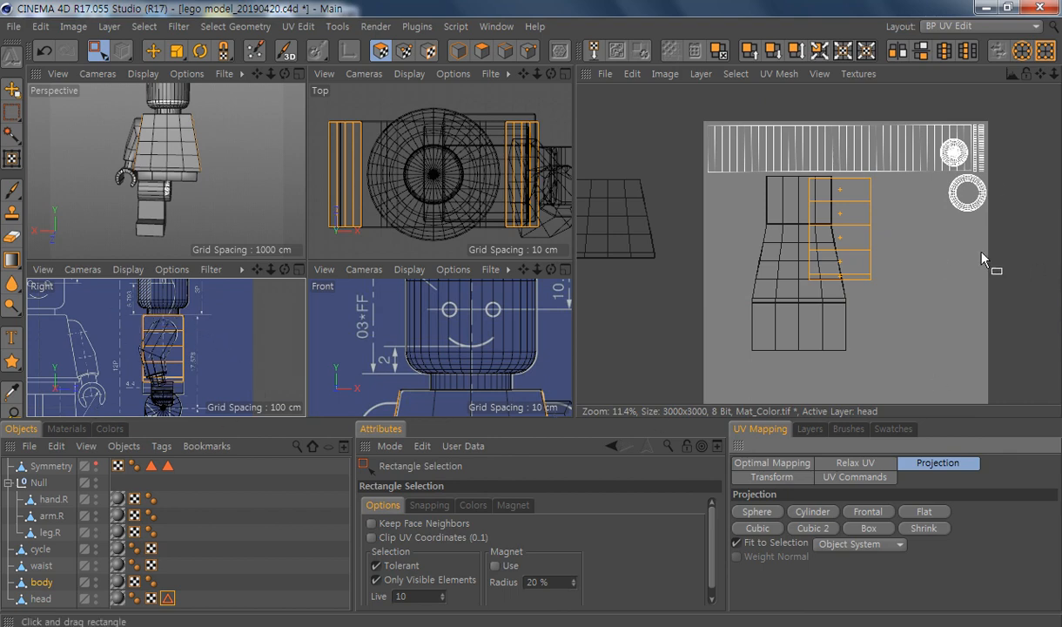
Step: Move the overlapping side islands clear of the front torso island, into the empty canvas area below the head's ring
key("e")
left_click_drag(836, 225, 881, 225)
left_click_drag(796, 165, 831, 217)
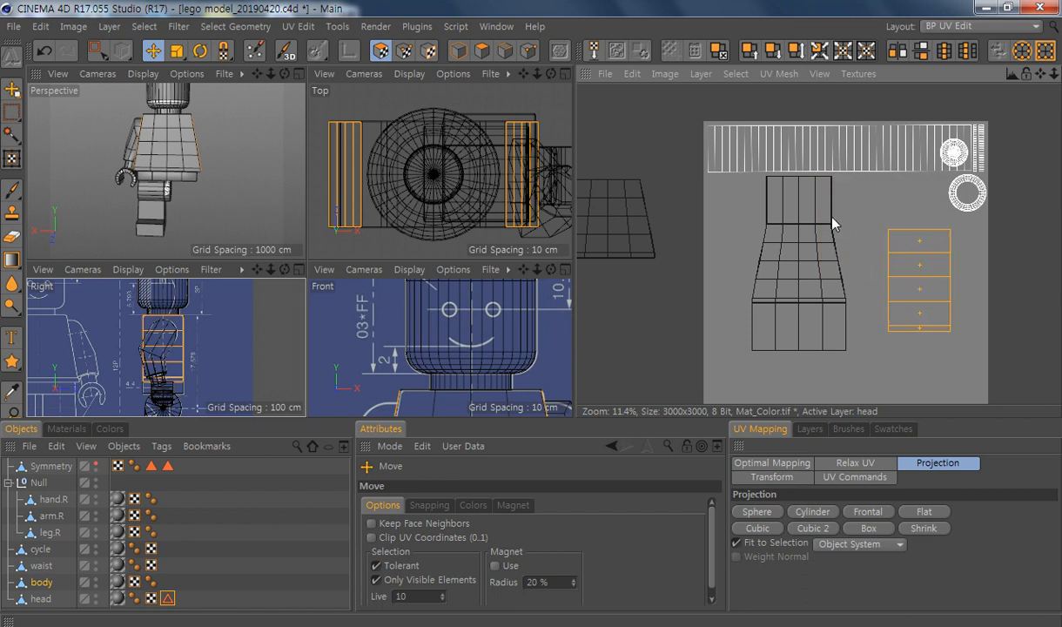
Step: Reproject the body's top and bottom strips with a Frontal projection from the Top view and move them up off the torso islands
key("0")
left_click_drag(736, 157, 861, 222)
left_click_drag(859, 307, 723, 384)
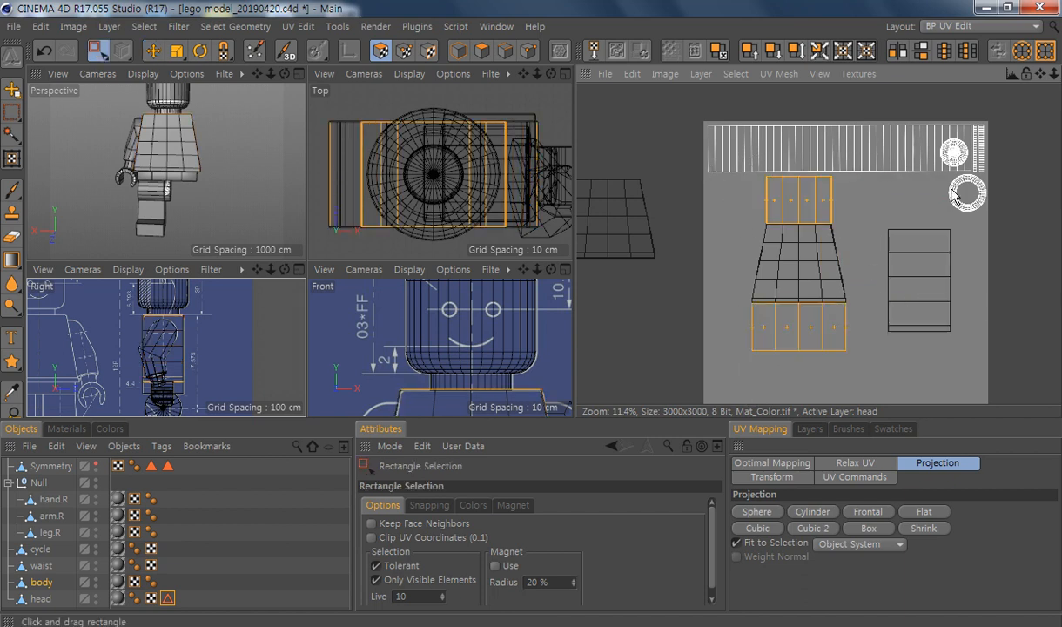
scroll(422, 163, "down", 1)
scroll(422, 163, "up", 1)
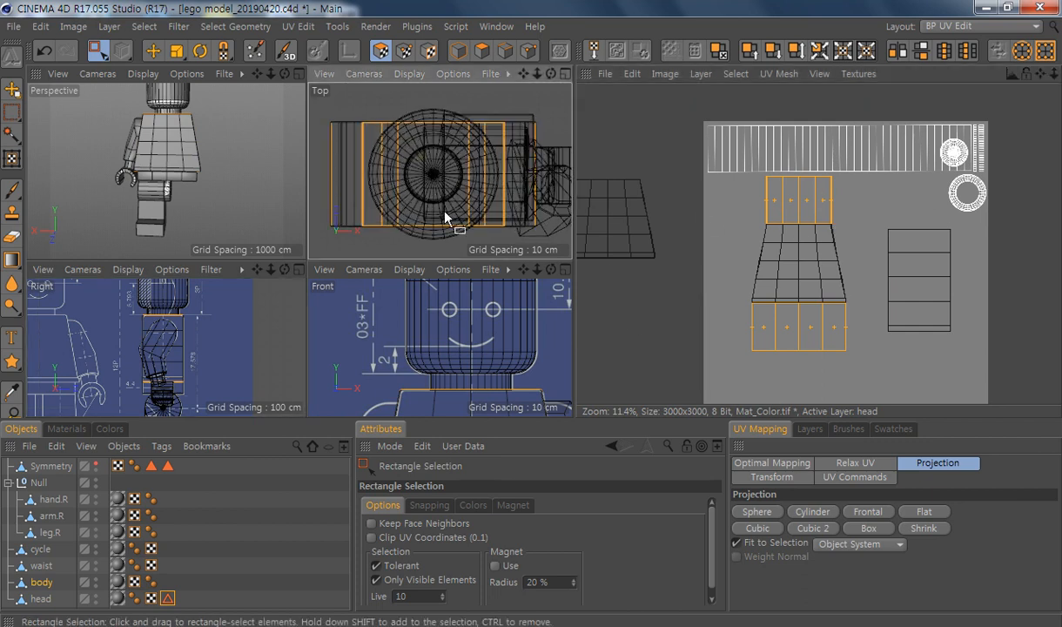
left_click(867, 512)
key("e")
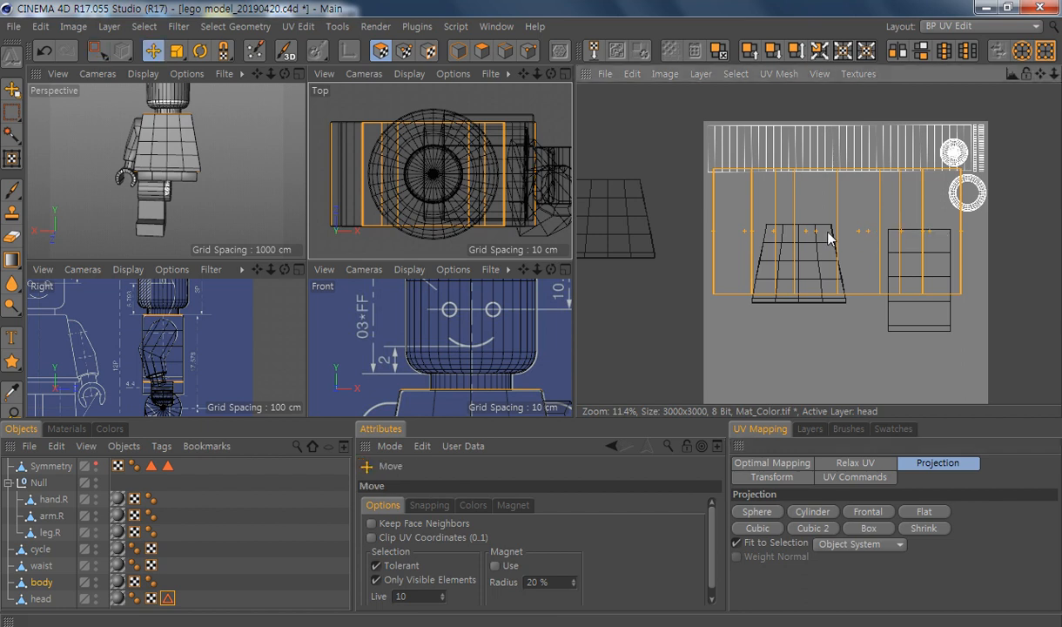
left_click_drag(793, 252, 879, 161)
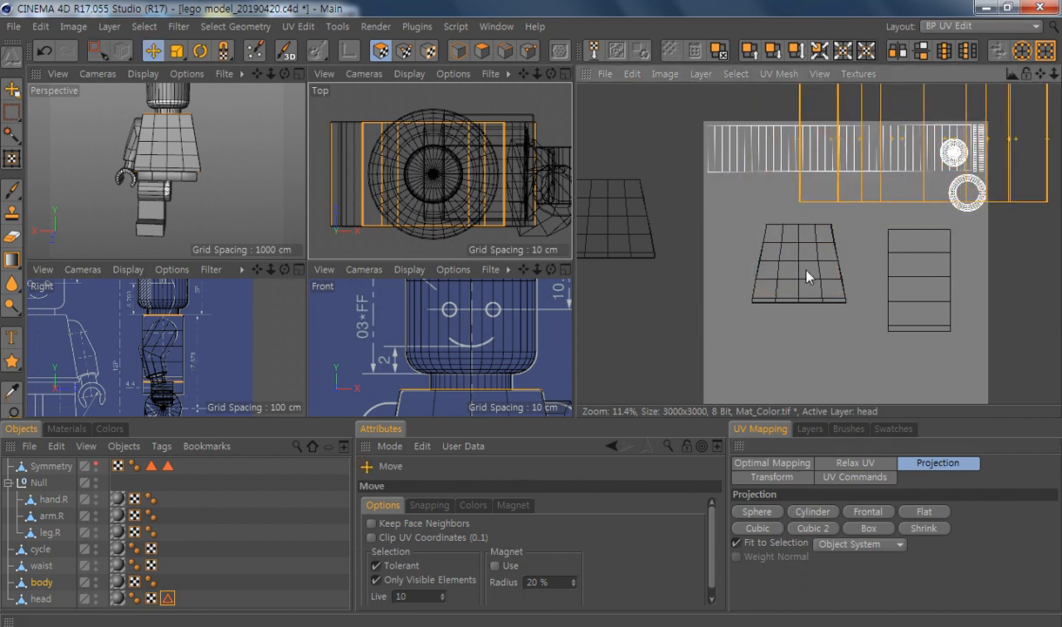
Step: Select the combined side island and place it right beside the front torso island, with their bottom edges aligned
key("0")
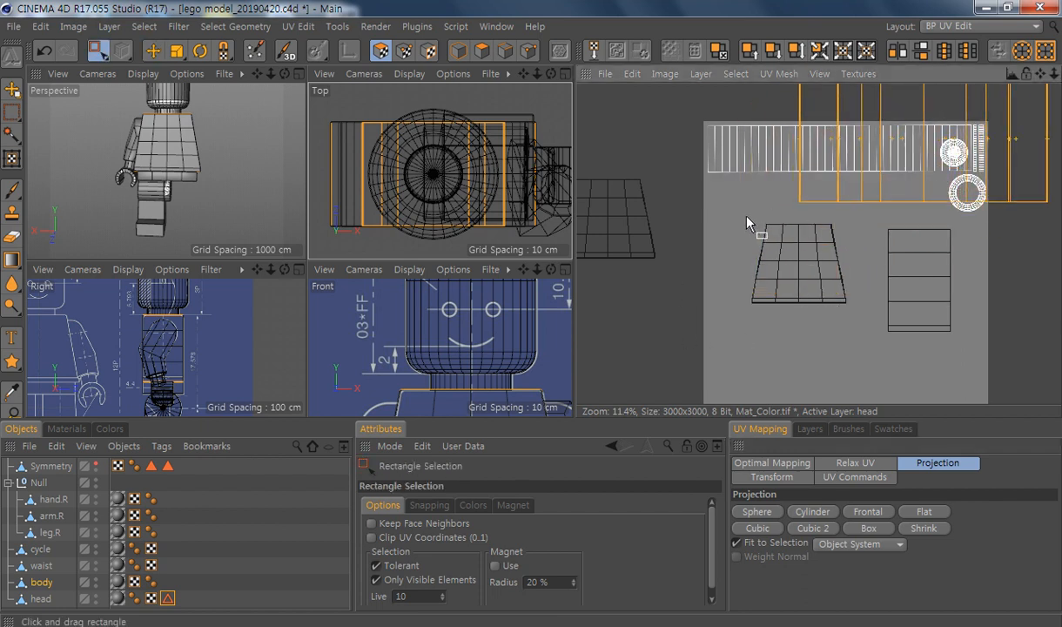
left_click_drag(742, 215, 860, 336)
left_click_drag(965, 215, 859, 359)
scroll(892, 319, "up", 4)
key("e")
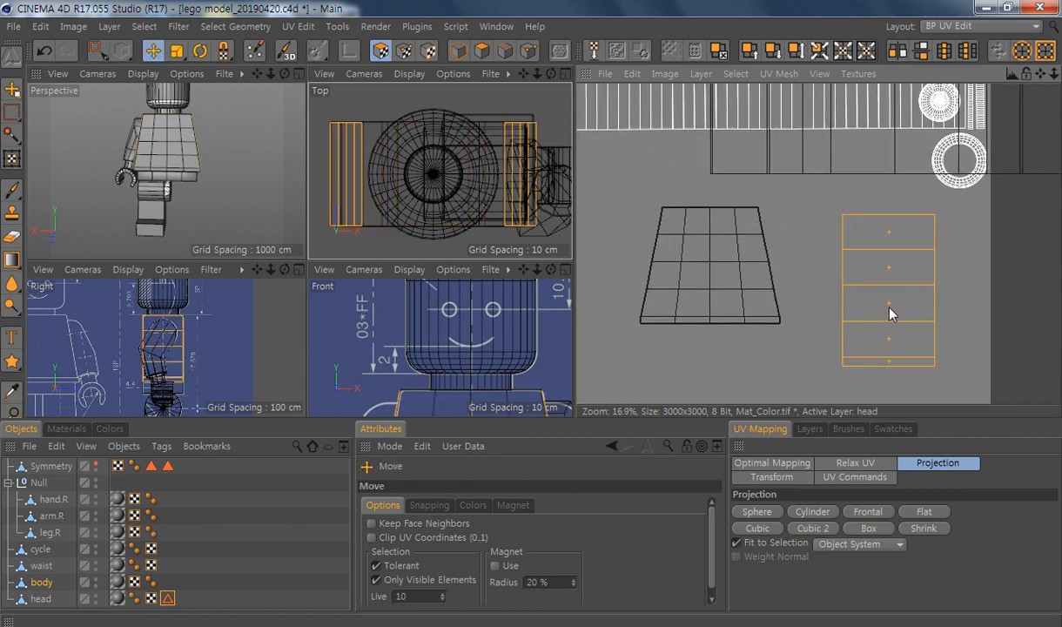
left_click_drag(886, 315, 831, 274)
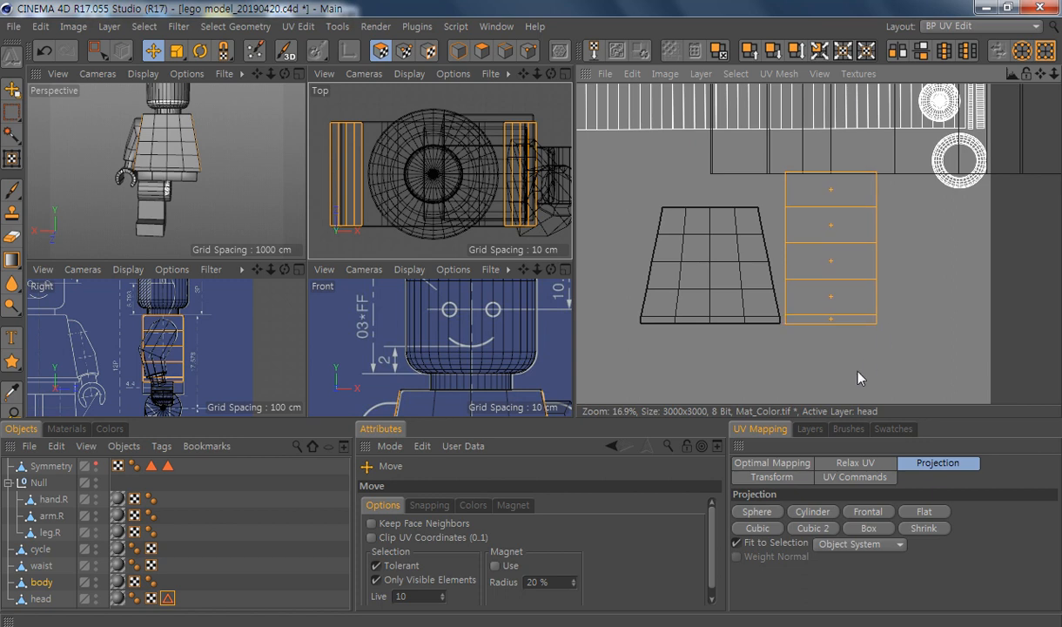
Step: Scale the selected side island down uniformly to match the height of the front torso island beside it
key("t")
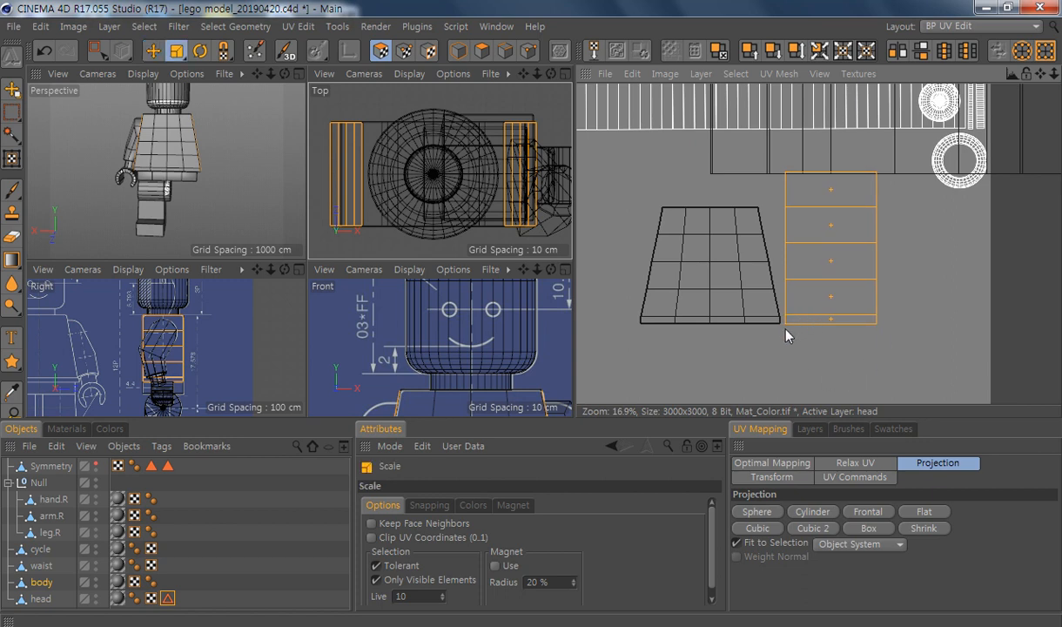
left_click_drag(787, 329, 784, 323)
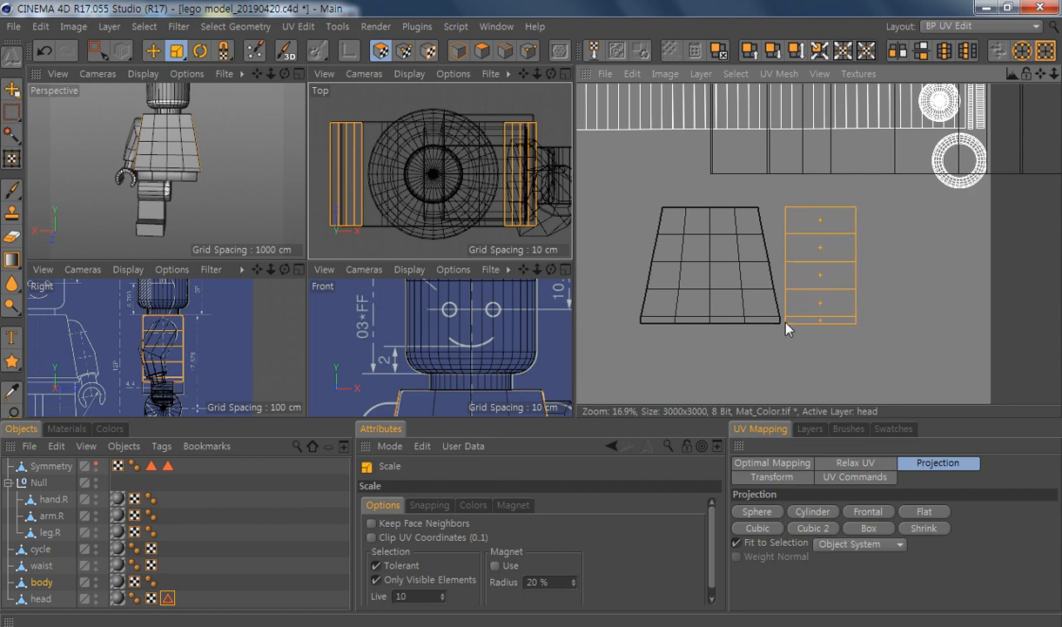
Step: Select the body's top and bottom strips and move them directly below the front torso island, with their starting edges aligned
middle_click_drag(785, 323, 827, 396, "alt")
right_click_drag(828, 396, 729, 232, "alt")
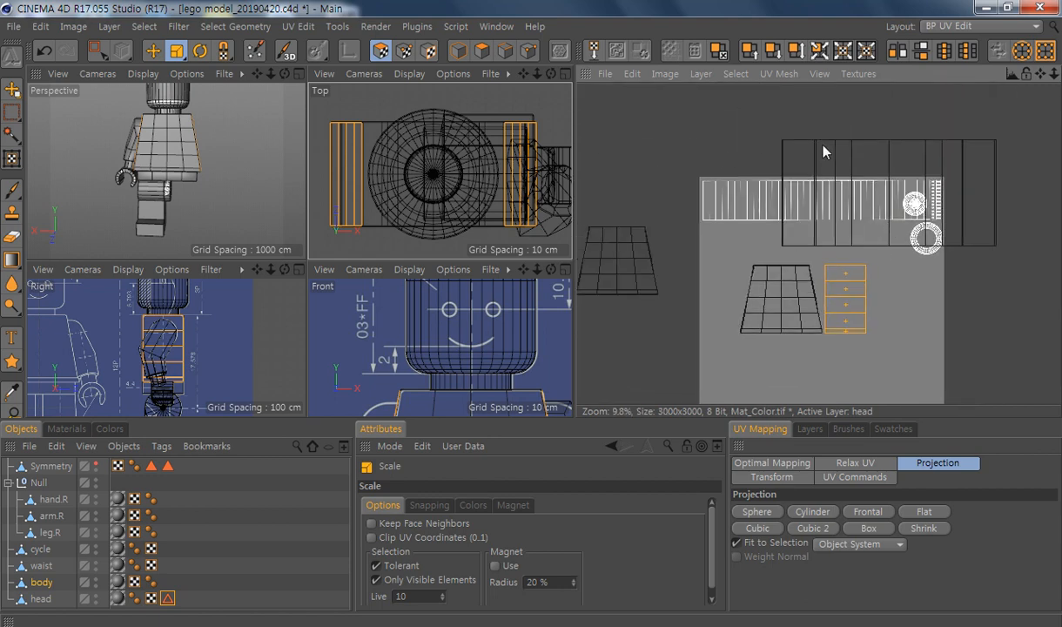
key("0")
left_click_drag(979, 105, 723, 242)
key("e")
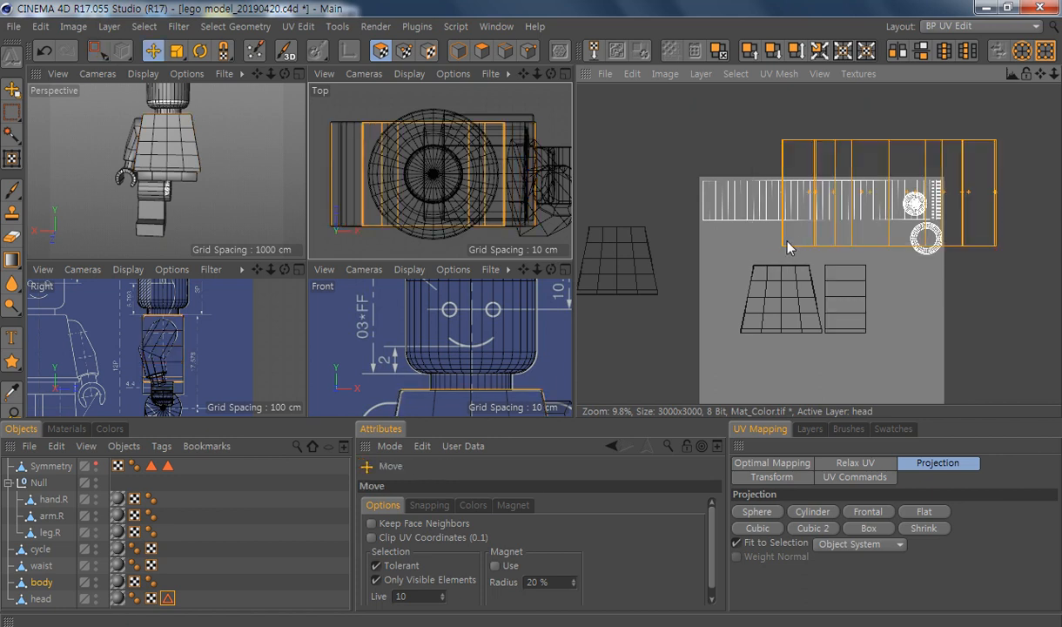
left_click_drag(788, 146, 748, 342)
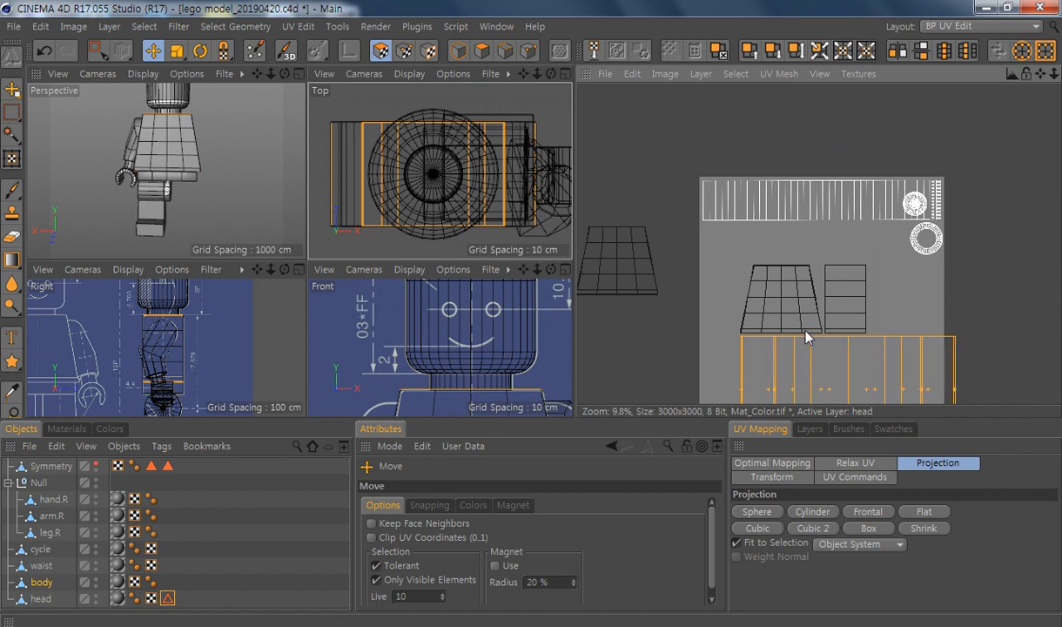
Step: Scale the top and bottom strips down uniformly to match the width of the front torso island's base
middle_click_drag(806, 330, 797, 253, "alt")
scroll(761, 307, "up", 5)
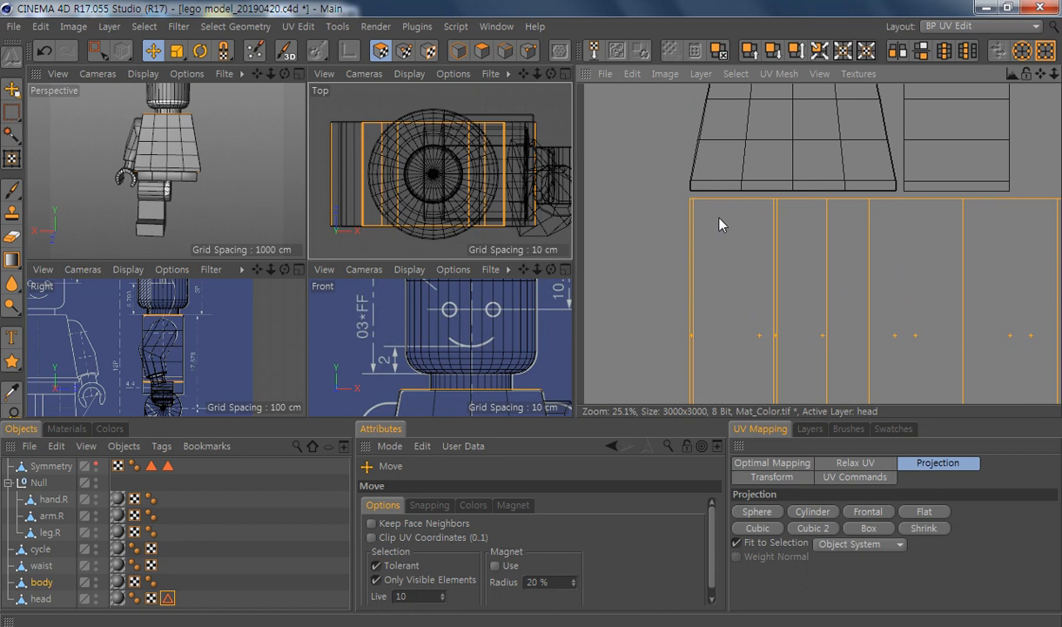
key("t")
left_click_drag(692, 199, 690, 198)
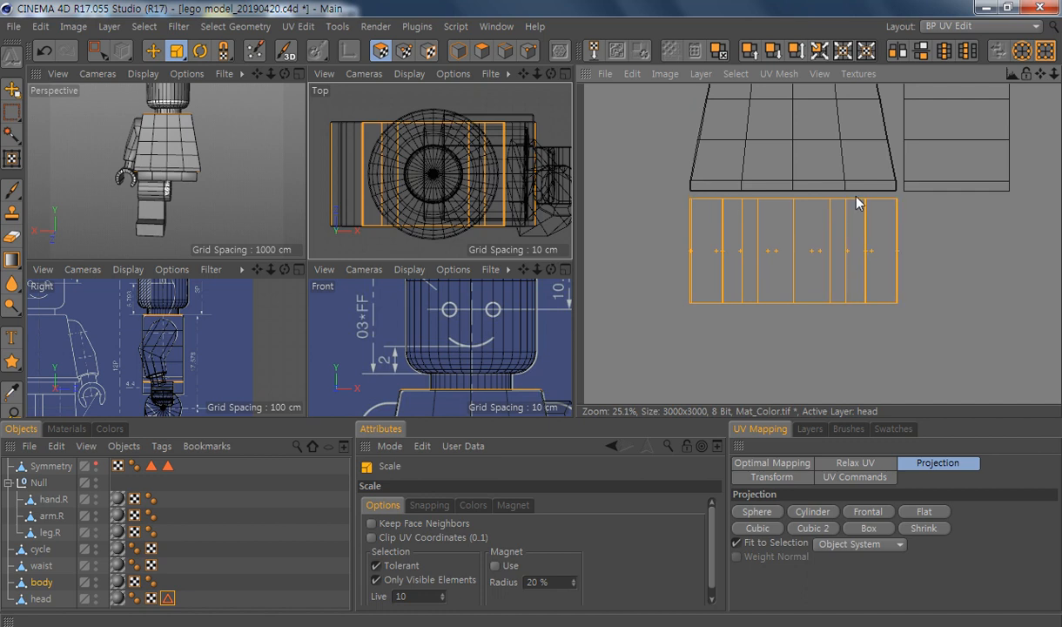
Step: Select the torso, side and strip islands together, scale them down as a group and place them beside the head's ring
left_click_drag(1038, 75, 979, 171)
scroll(978, 172, "down", 4)
middle_click_drag(1000, 201, 882, 241, "alt")
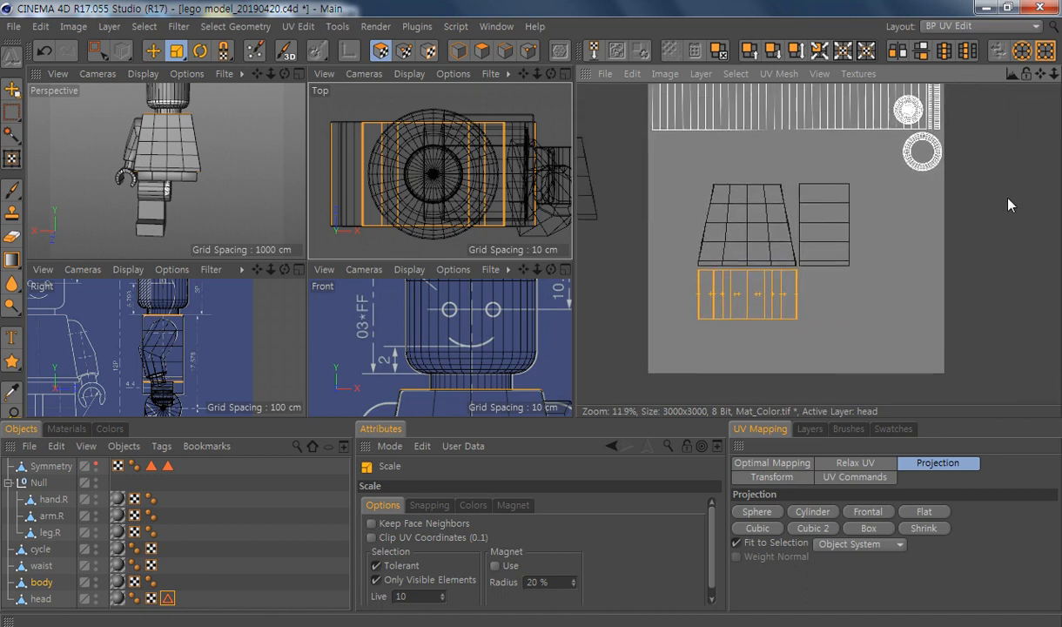
key("space")
left_click_drag(832, 339, 635, 152)
key("e")
key("t")
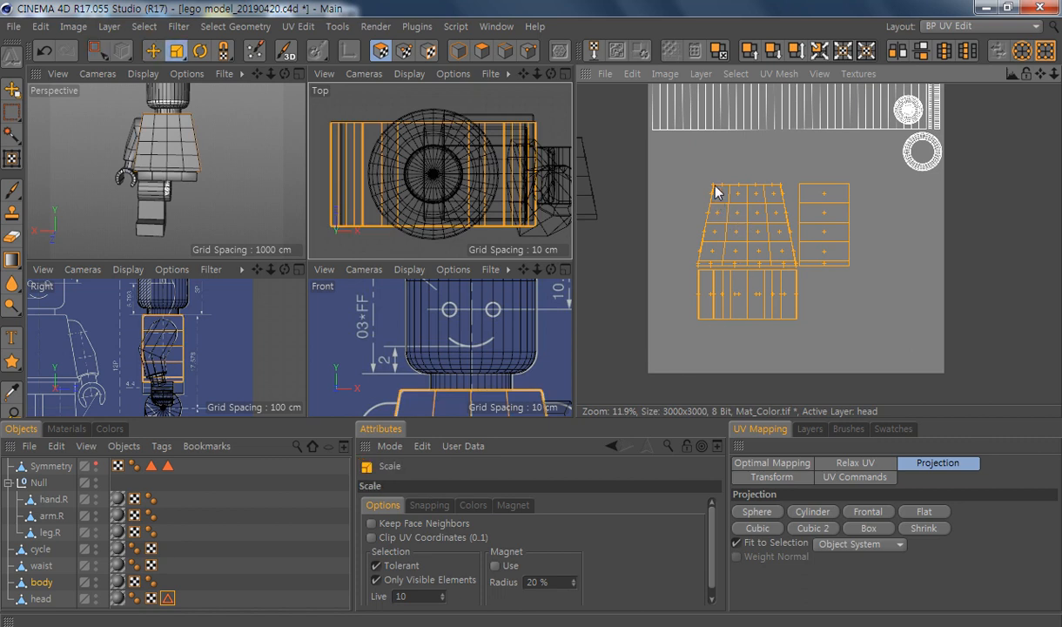
left_click_drag(687, 180, 874, 182)
key("e")
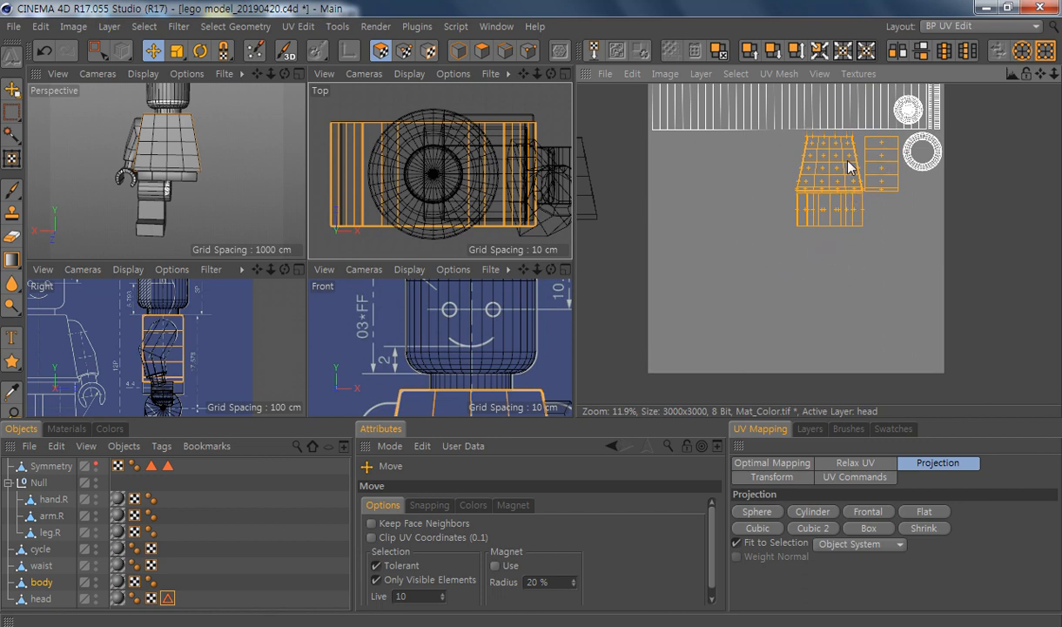
Step: Select the separate torso island lying outside the canvas and move it into the canvas, beneath the head's unwrapped strip
middle_click_drag(872, 222, 953, 248, "alt")
middle_click_drag(627, 157, 665, 138, "alt")
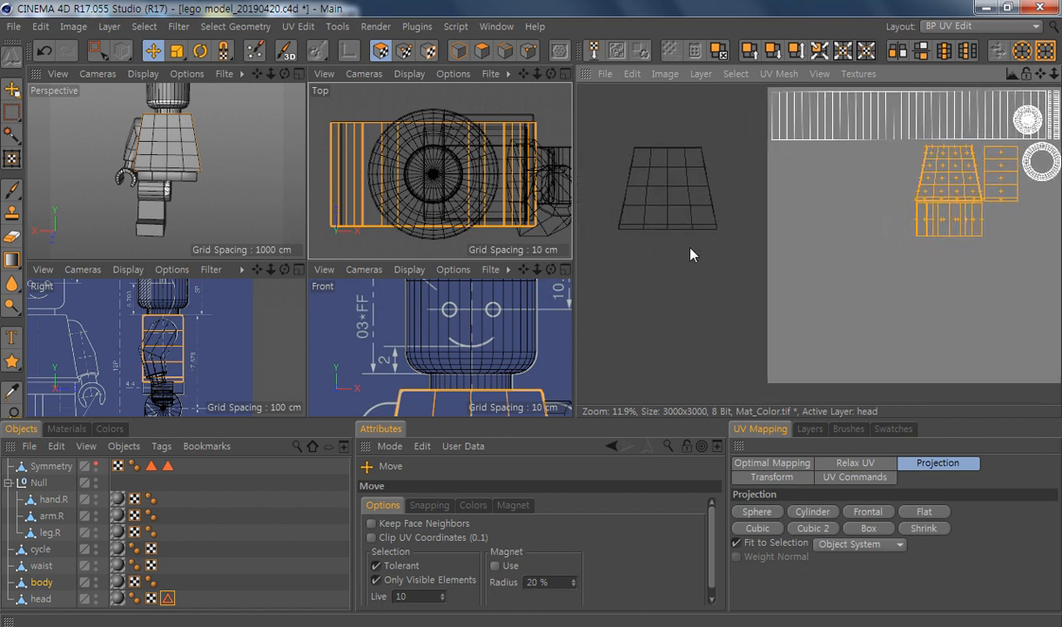
key("0")
left_click_drag(741, 135, 607, 280)
middle_click_drag(815, 238, 783, 263, "alt")
key("e")
left_click_drag(677, 230, 845, 229)
Step: Reselect the scaled-down group of body islands and move it just below the head's ring
middle_click_drag(683, 314, 569, 337, "alt")
key("0")
left_click_drag(748, 166, 885, 313)
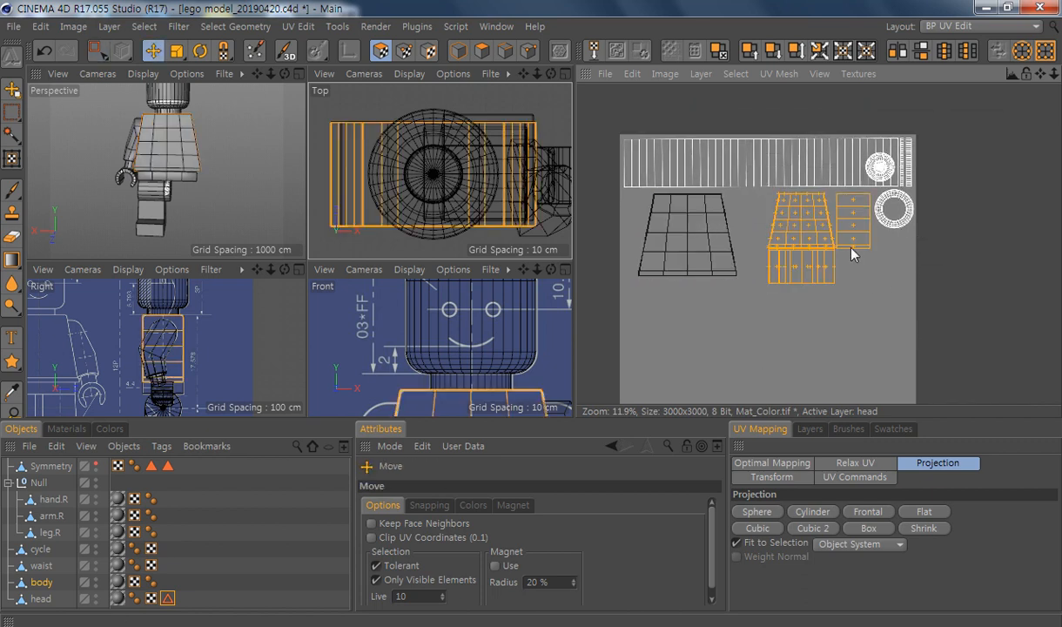
key("e")
left_click_drag(850, 253, 894, 294)
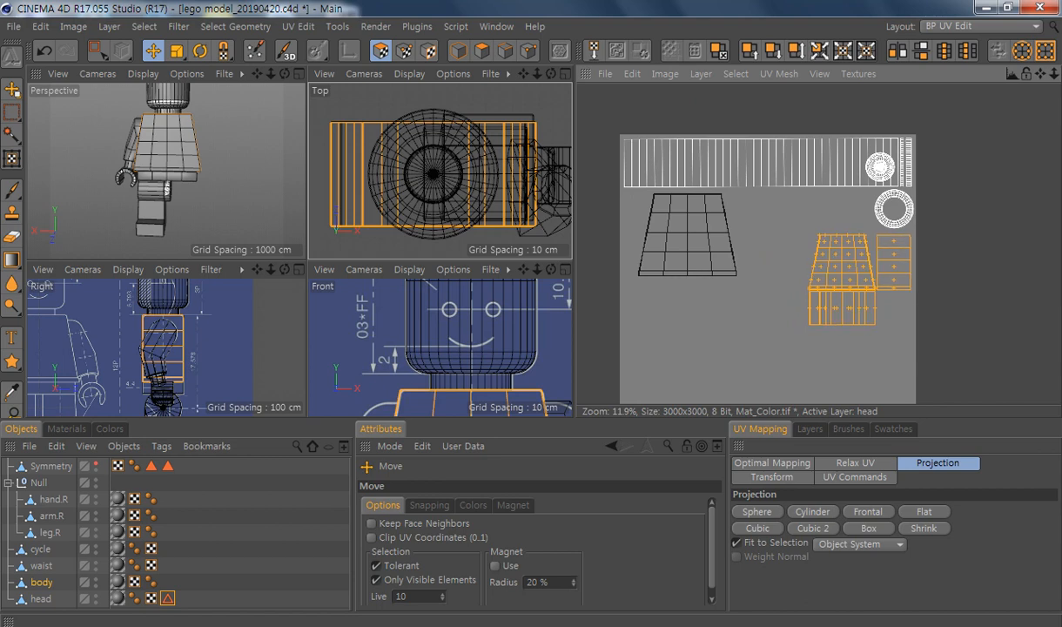
Step: Start a rectangle selection at the scaled-down group of body islands
scroll(832, 321, "up", 2)
key("0")
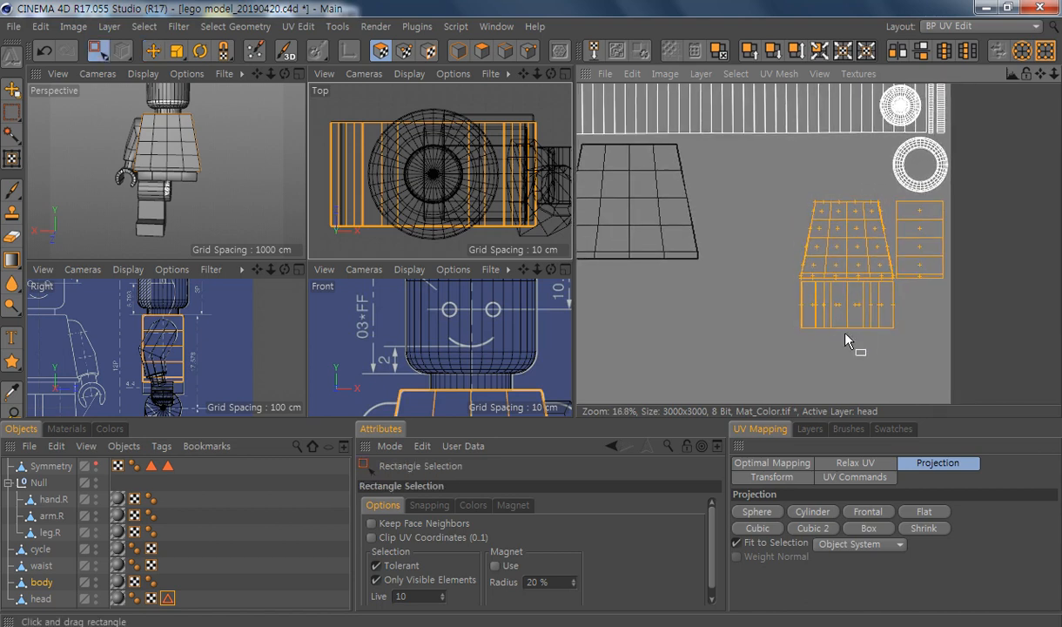
Step: Move the body's striped rectangular UV island into the gap above the smaller trapezoid, beside the head's ring
left_click_drag(901, 329, 753, 292)
key("e")
left_click_drag(855, 303, 846, 168)
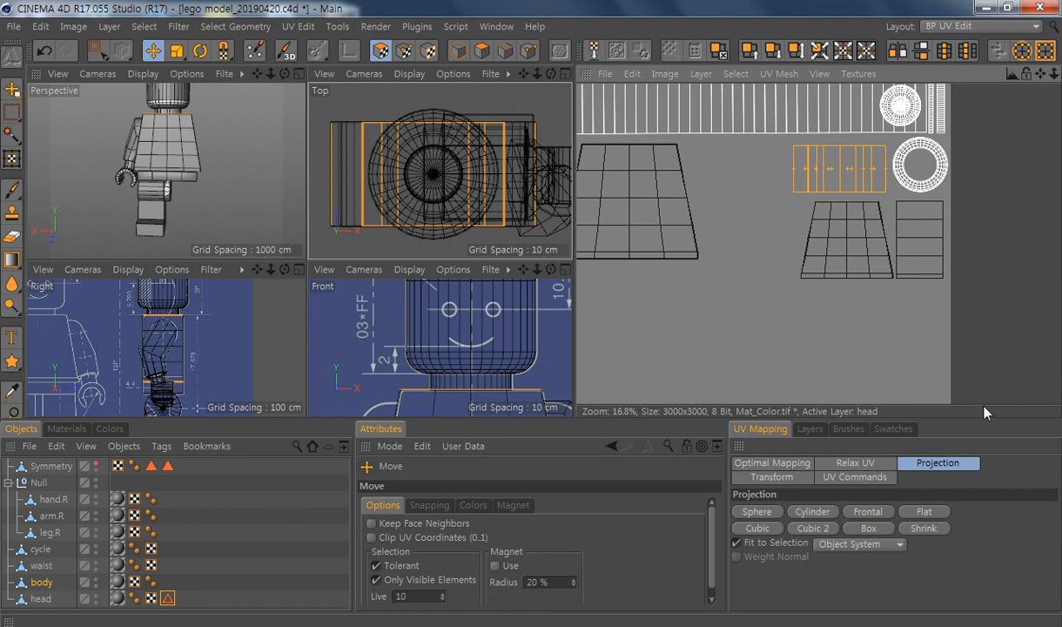
left_click(908, 275)
right_click_drag(895, 308, 894, 306, "alt")
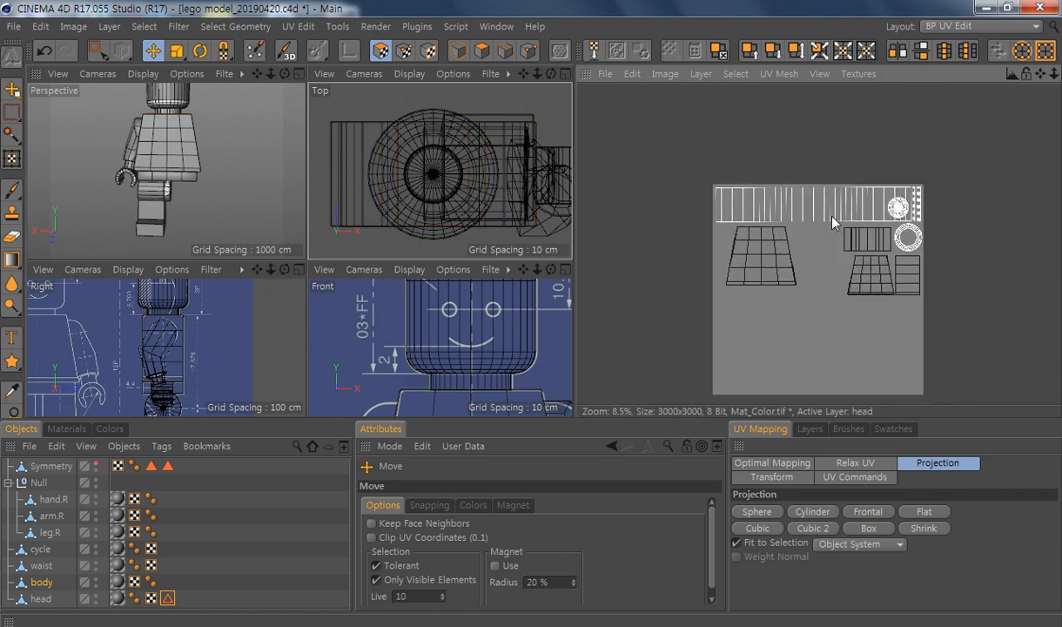
middle_click_drag(865, 310, 868, 262, "alt")
Step: Add a new layer to the texture and outline all of the body's UV polygons on it
key("ctrl+a")
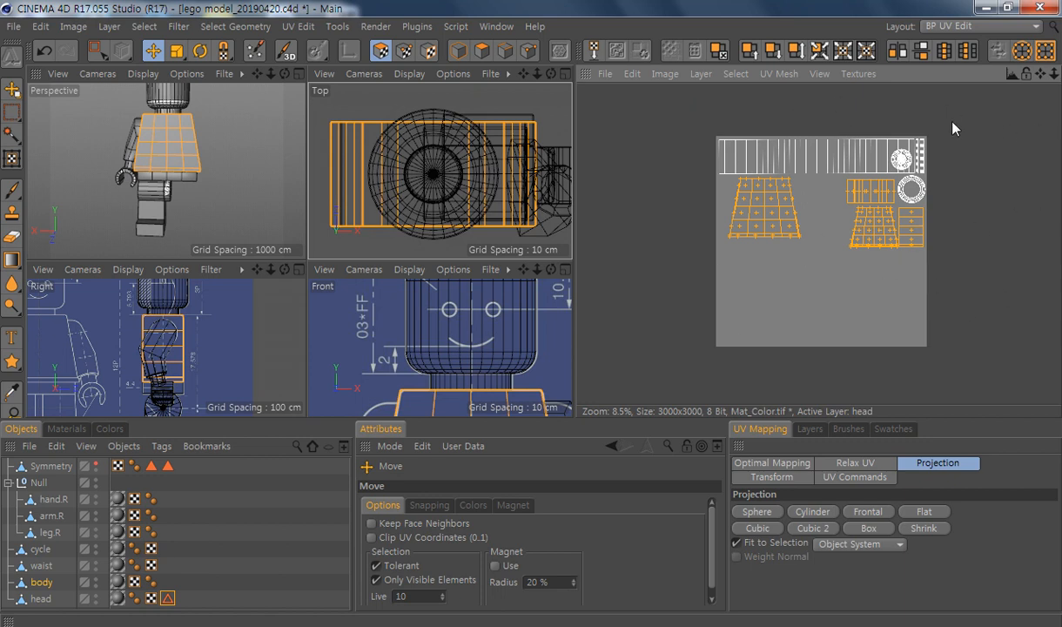
left_click(810, 429)
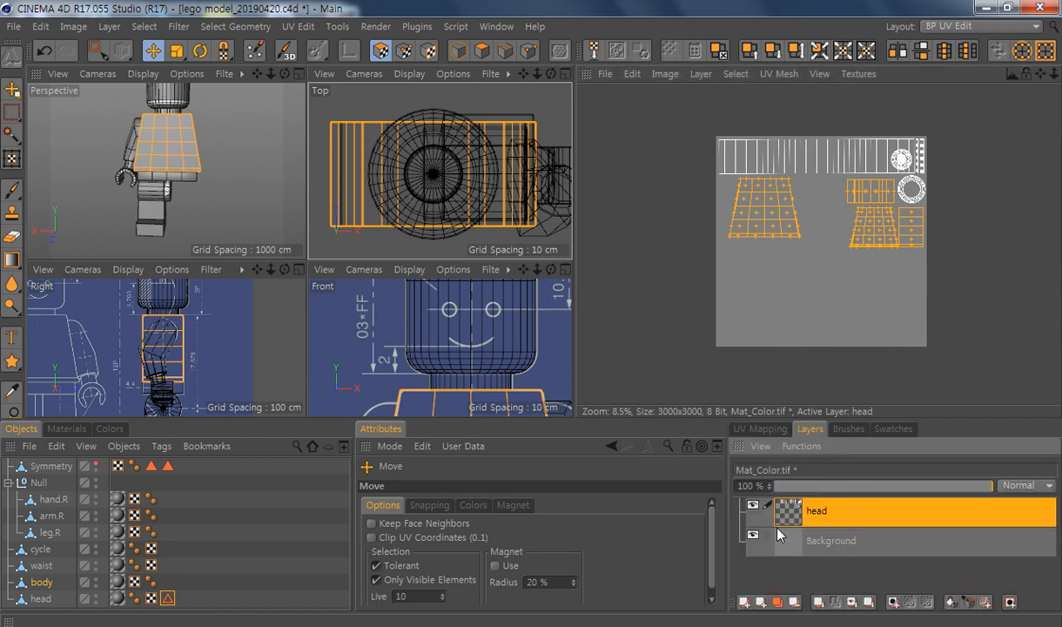
left_click(701, 73)
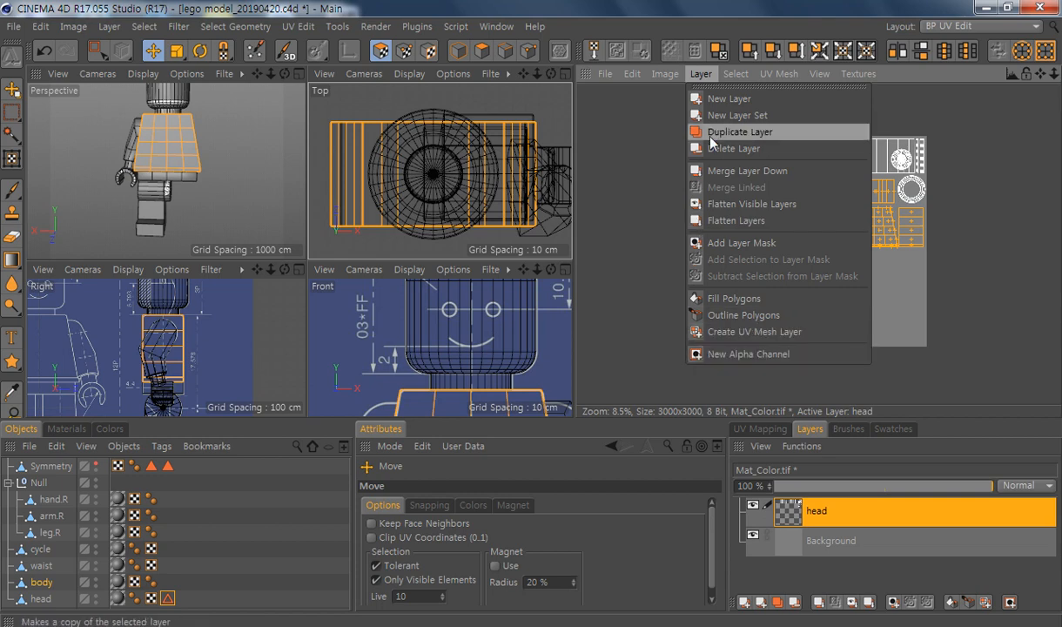
left_click(675, 75)
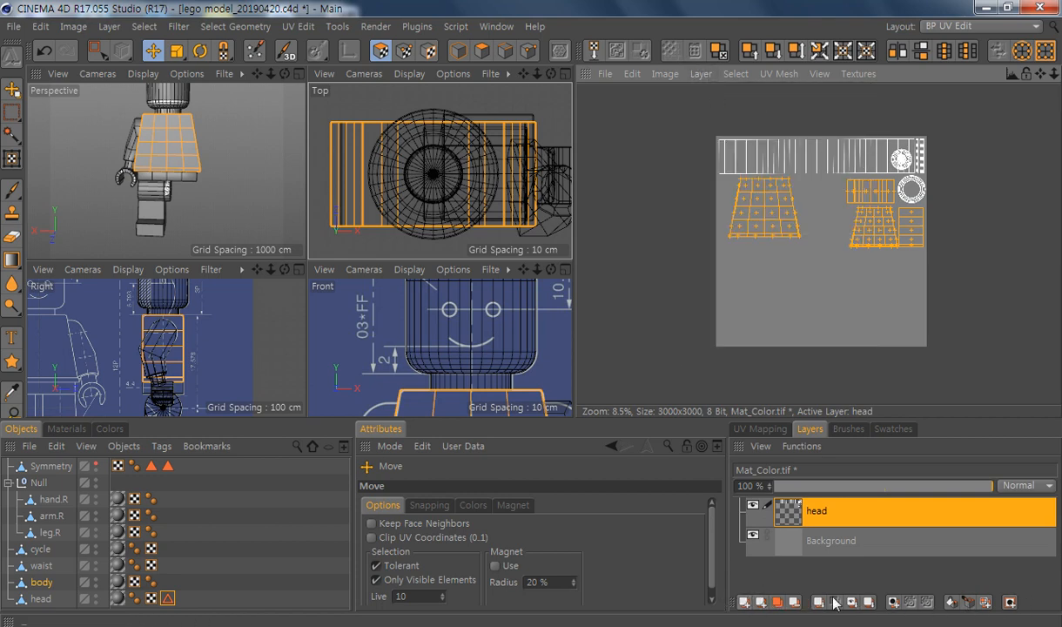
left_click(744, 602)
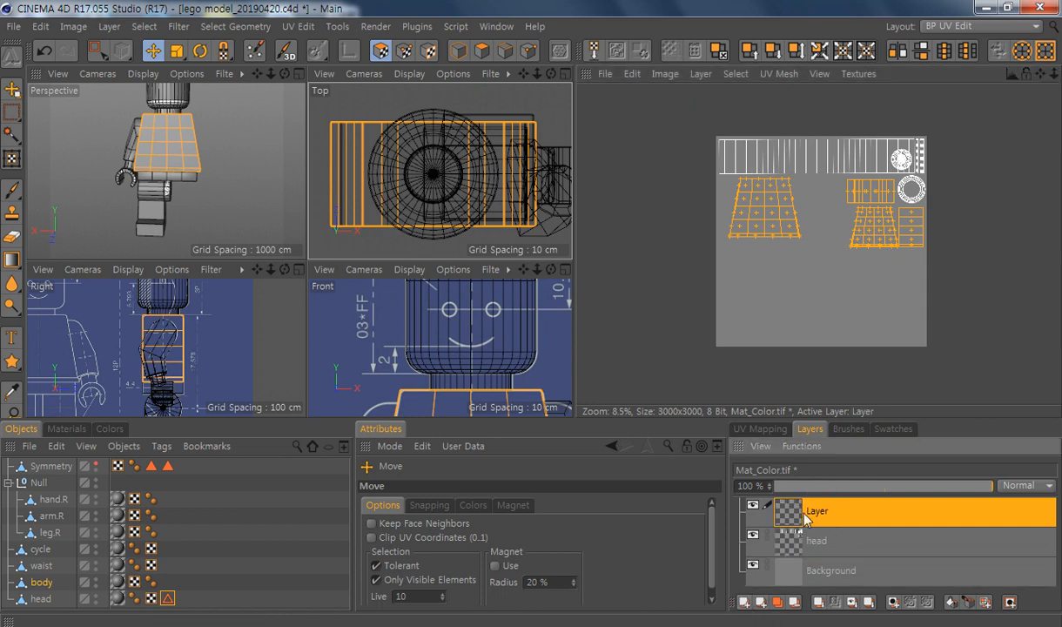
left_click(700, 73)
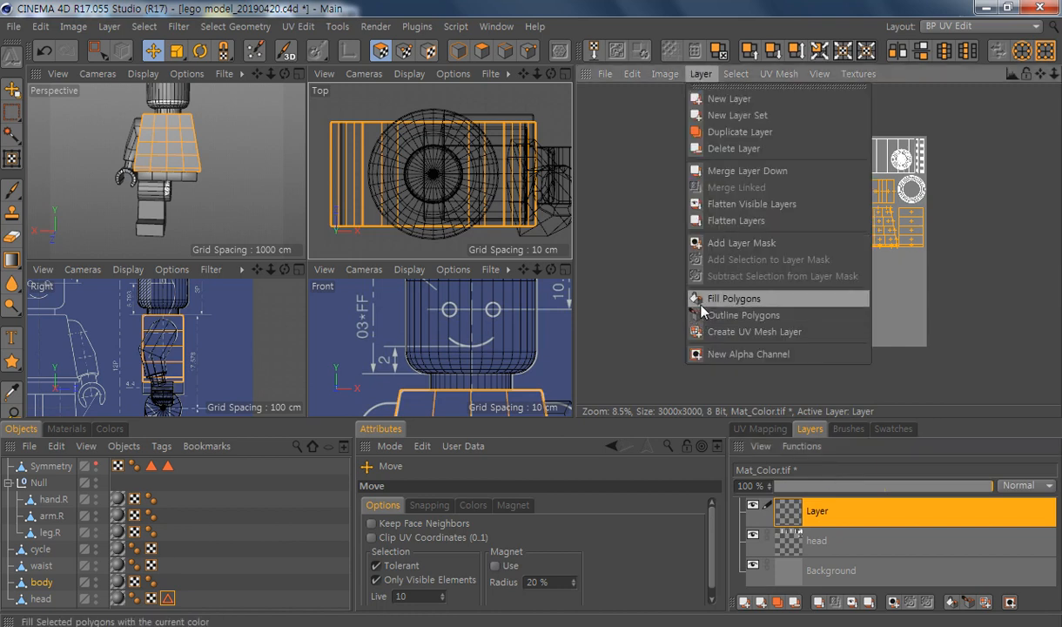
left_click(1044, 613)
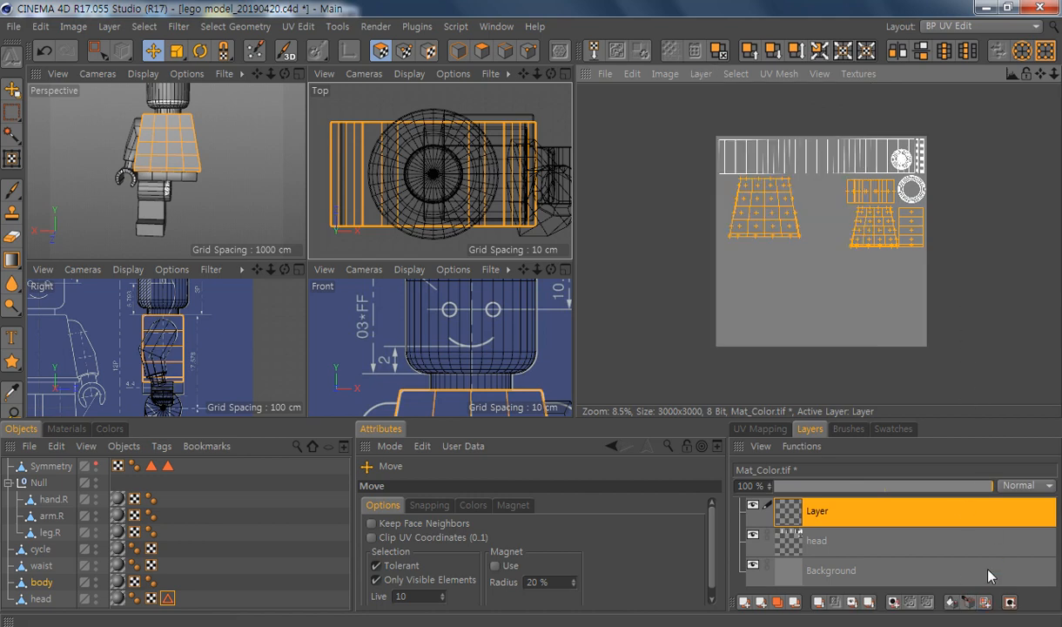
left_click(967, 601)
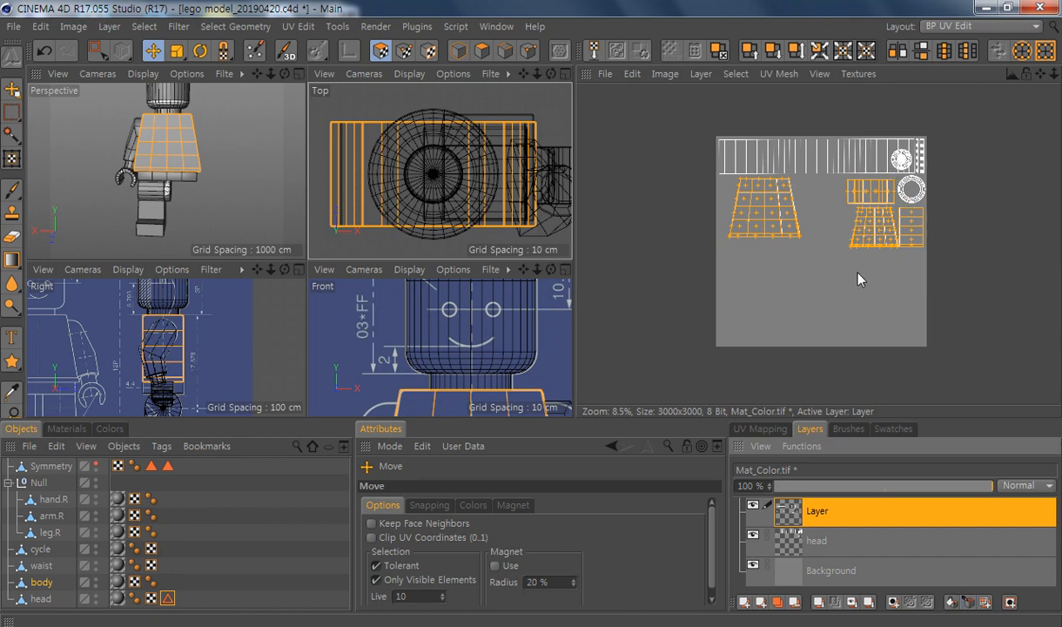
Step: Rename the new texture layer as body
double_click(816, 514)
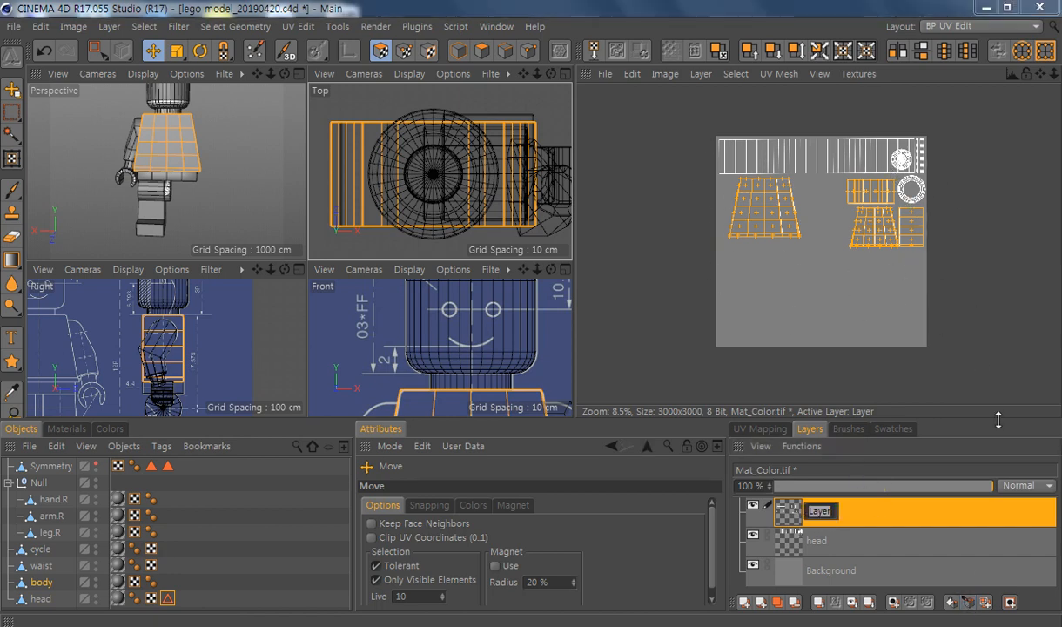
type("body")
key("Return")
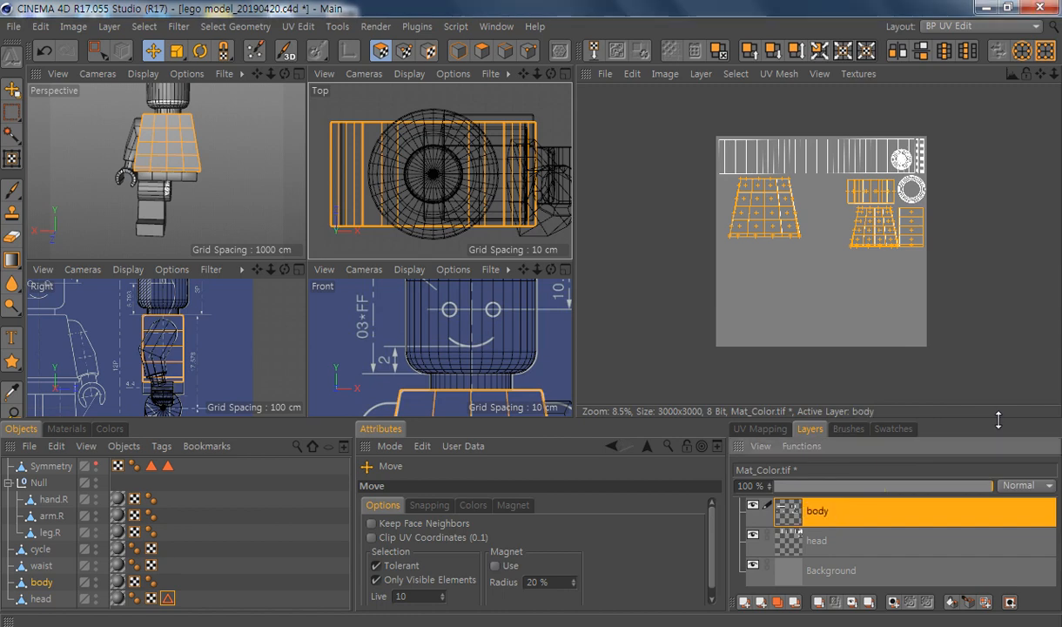
Step: Apply a Box projection to all polygons of the waist object
left_click(41, 567)
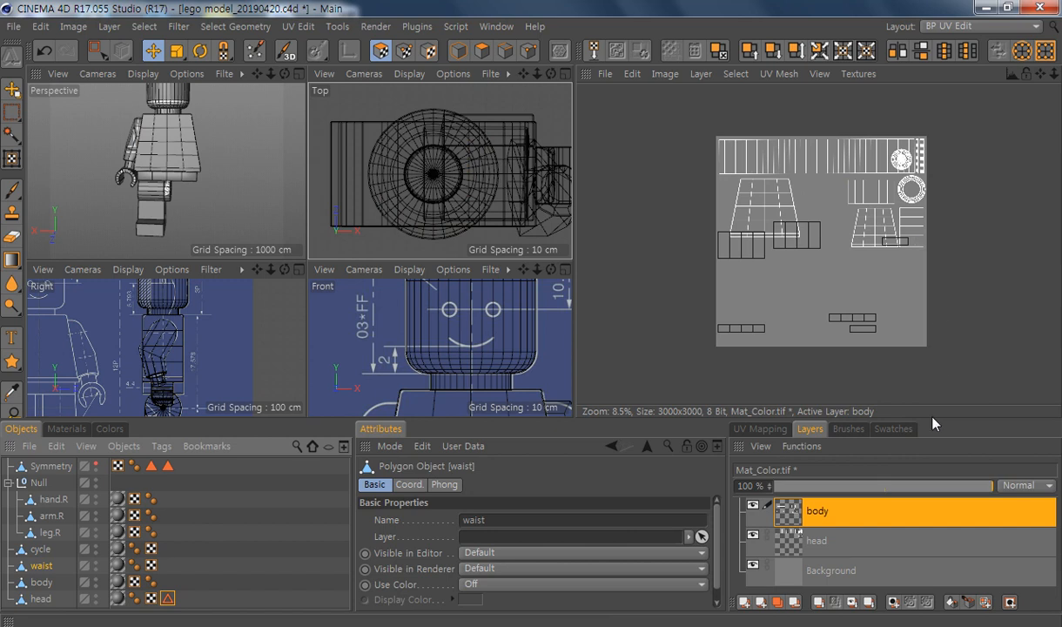
key("ctrl+a")
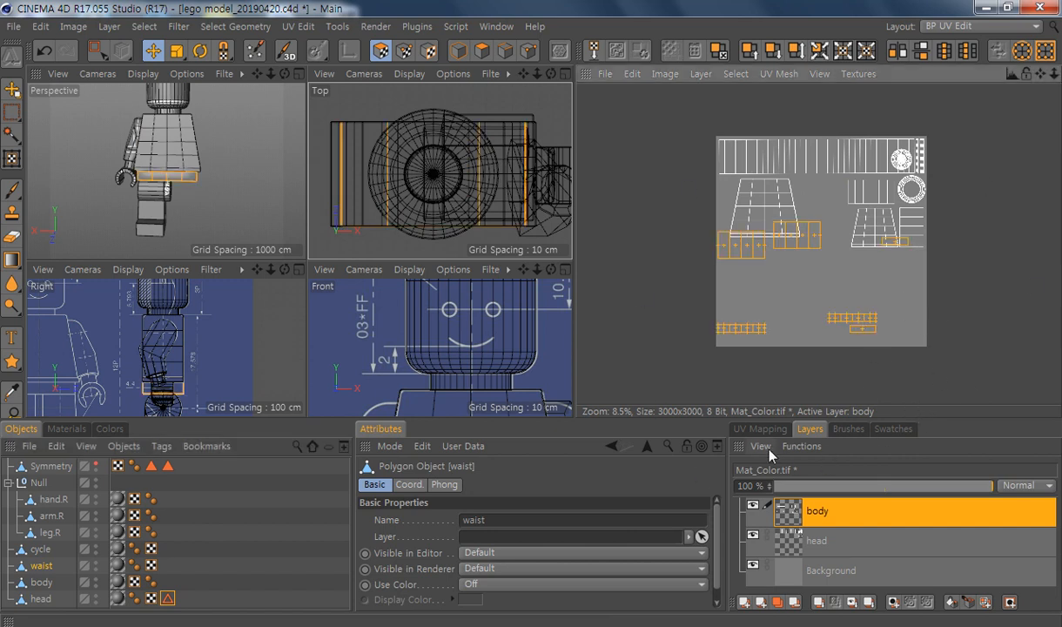
left_click(759, 428)
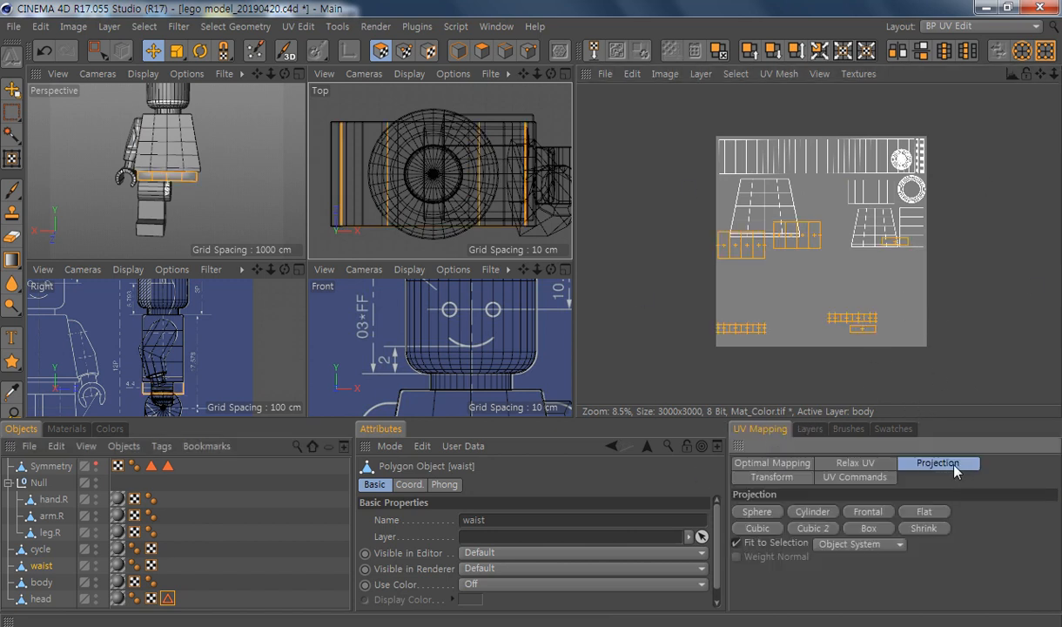
left_click(878, 531)
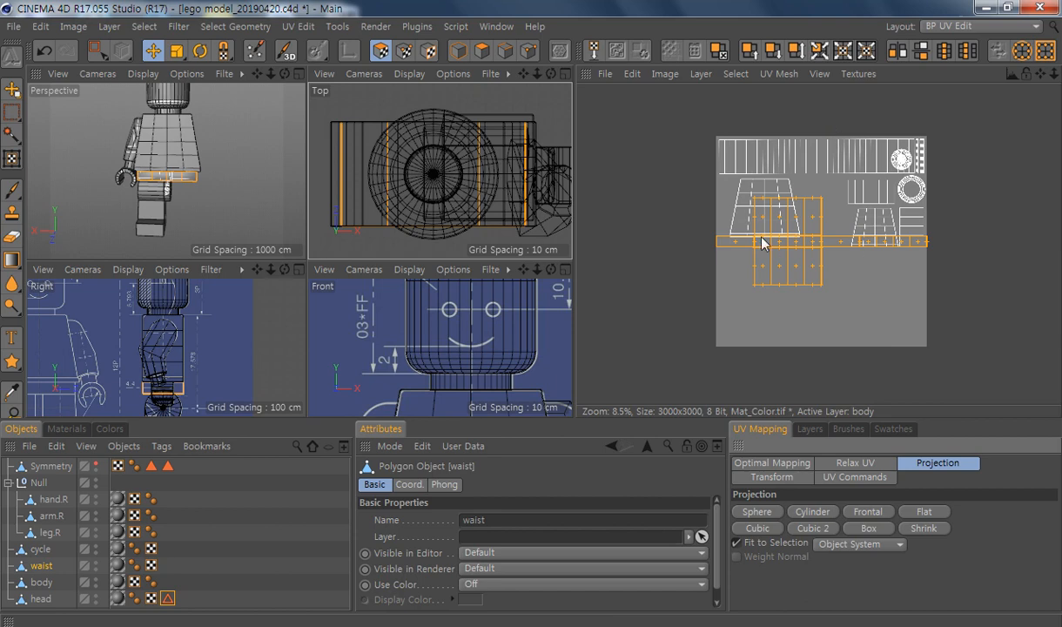
Step: Separate the four-polygon strip at the right end of the waist's UV band and move it outside the canvas, left of the texture
scroll(761, 237, "up", 3)
scroll(792, 280, "up", 2)
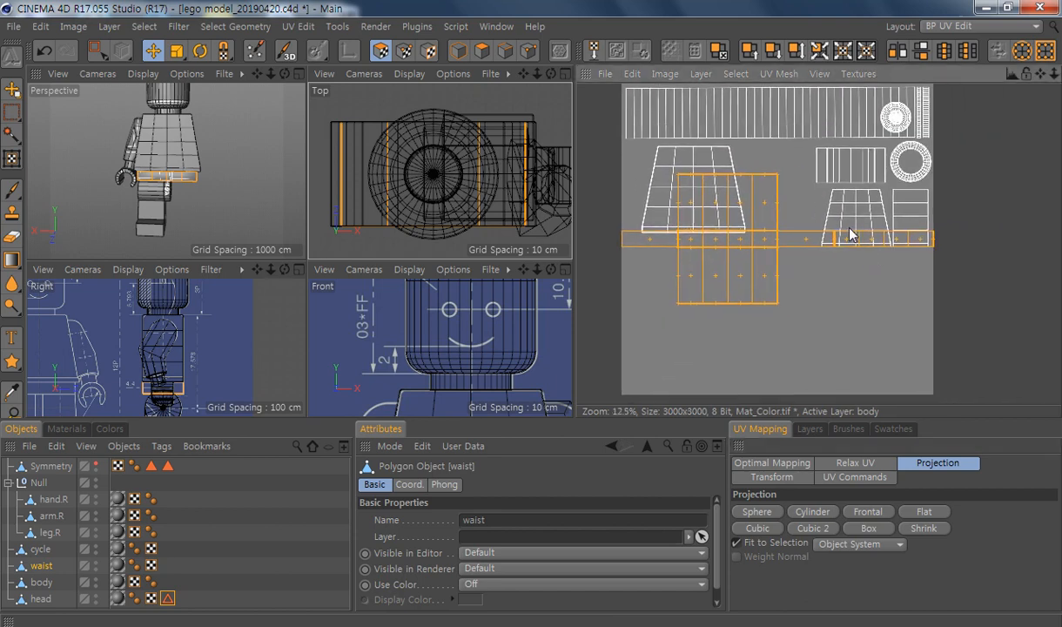
scroll(845, 232, "up", 4)
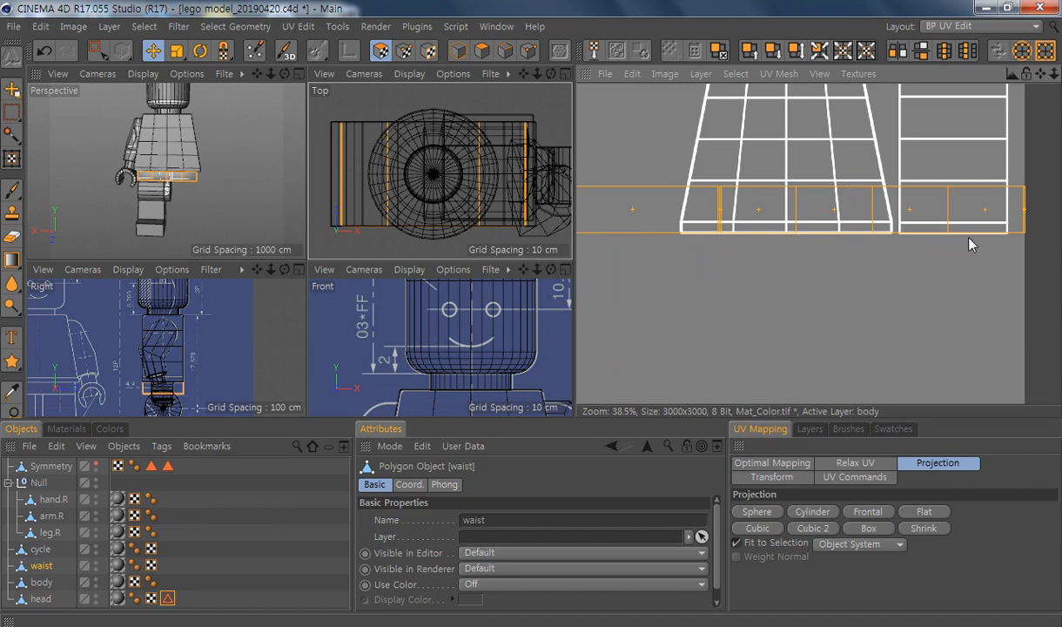
key("0")
left_click_drag(1037, 168, 705, 299)
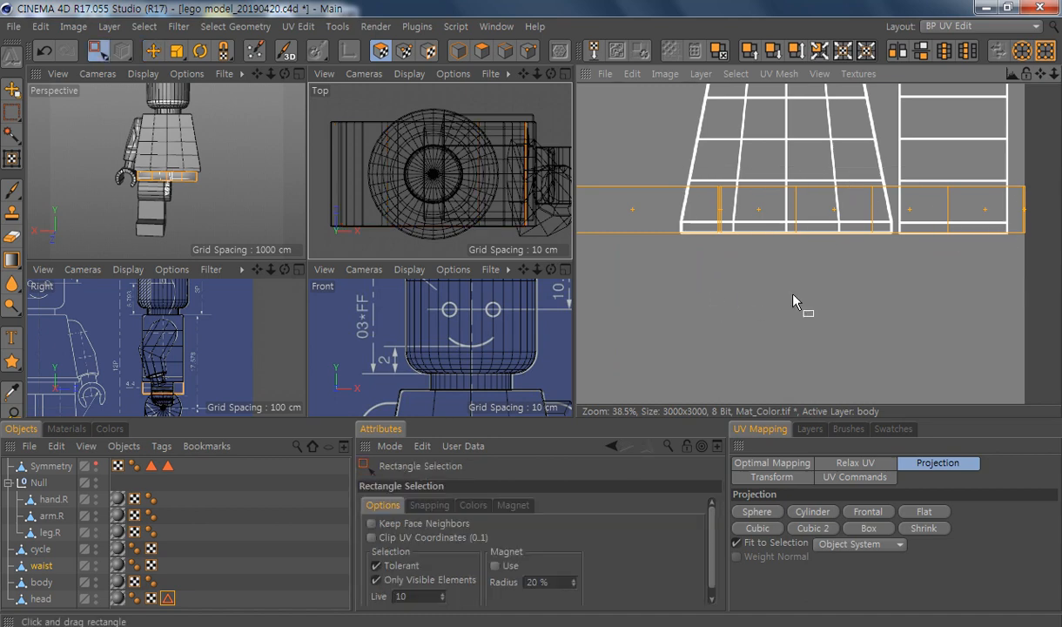
scroll(784, 301, "down", 6)
left_click_drag(685, 195, 684, 195, "ctrl")
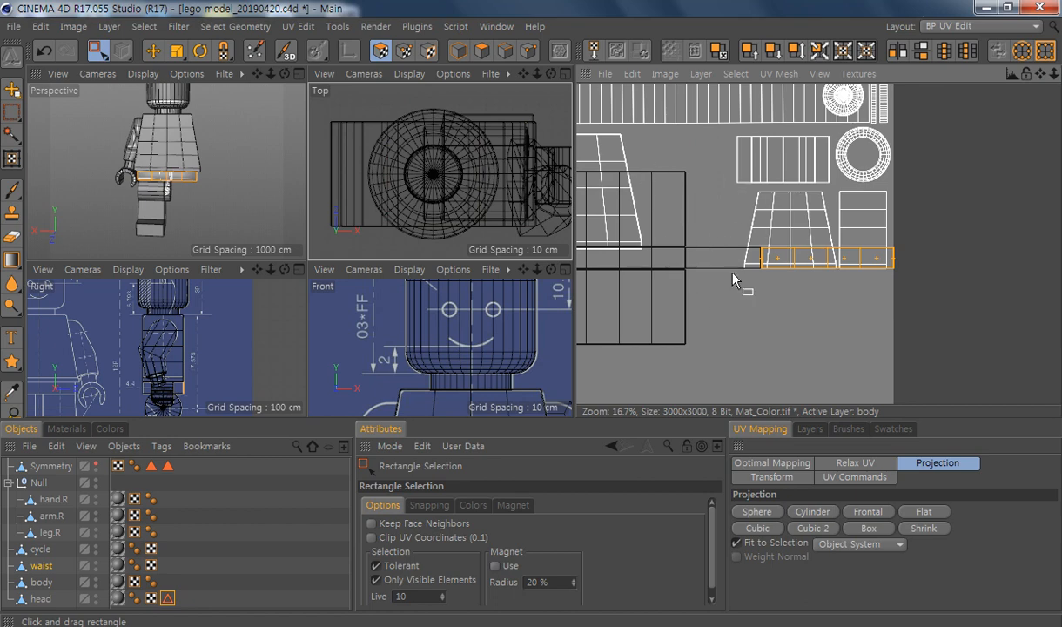
middle_click_drag(731, 287, 851, 294, "alt")
scroll(743, 288, "down", 4)
middle_click_drag(739, 288, 773, 255, "alt")
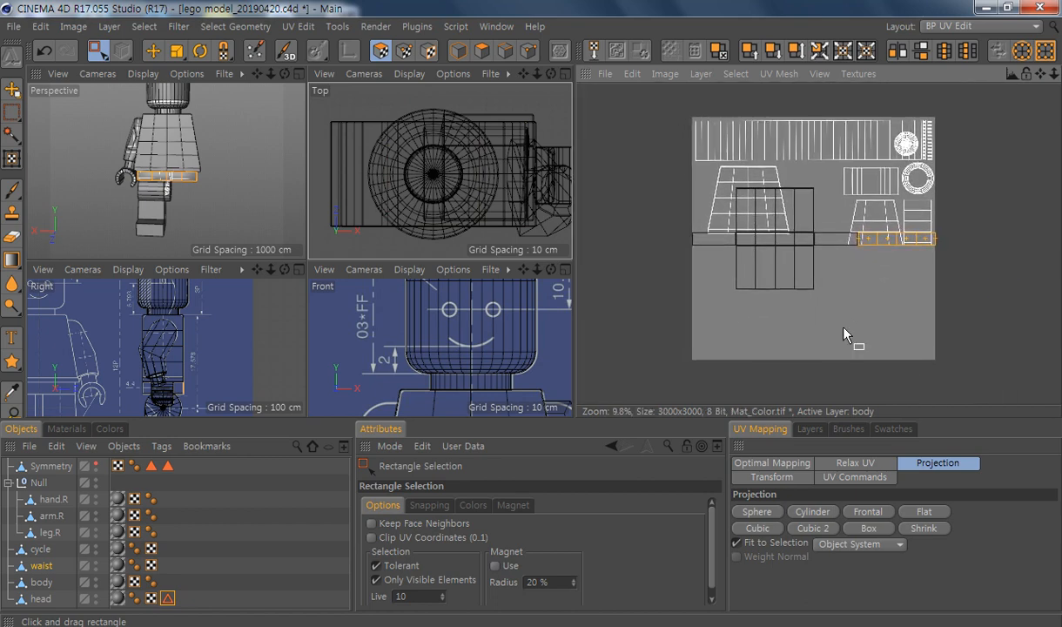
key("e")
left_click_drag(909, 235, 629, 177)
middle_click_drag(772, 176, 812, 185, "alt")
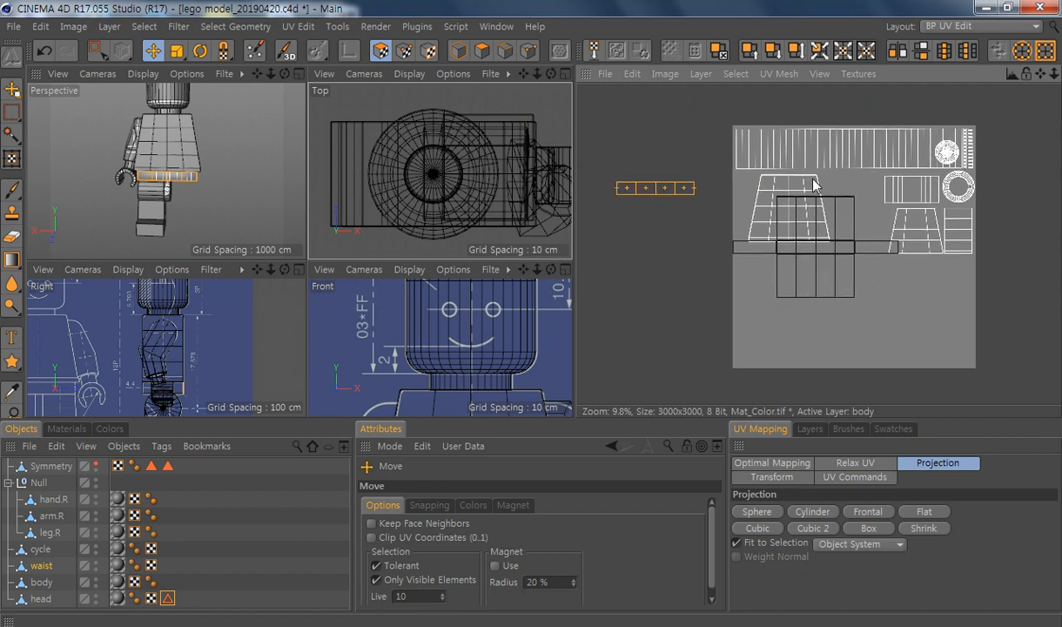
Step: Project the waist's two side polygons frontally from the Right view and move the overlapping island to the texture's empty lower-right area
key("0")
left_click_drag(915, 210, 864, 276)
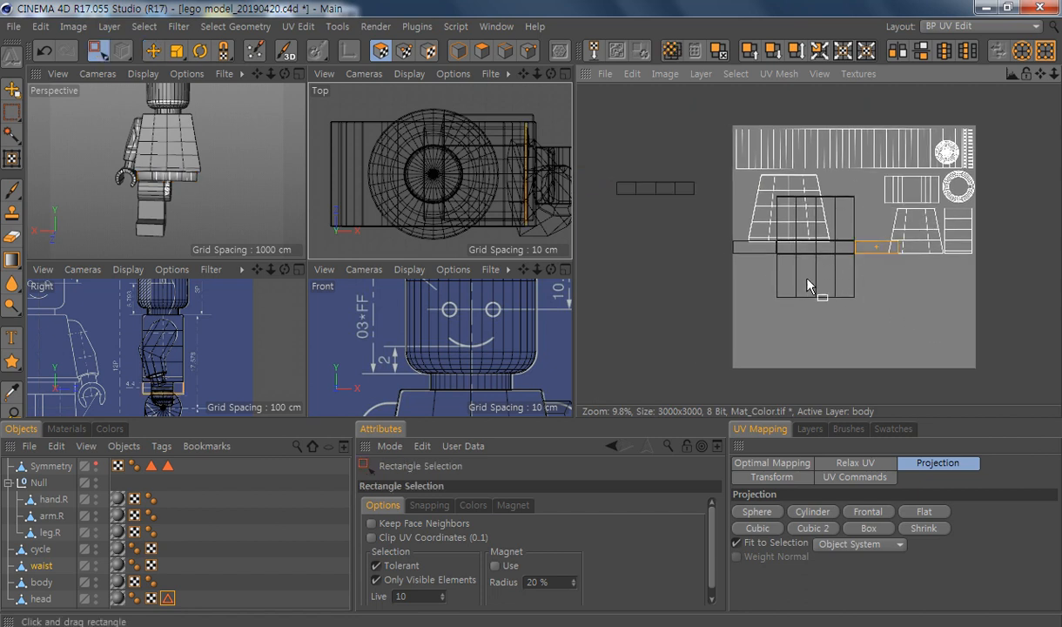
left_click_drag(721, 221, 755, 272, "shift")
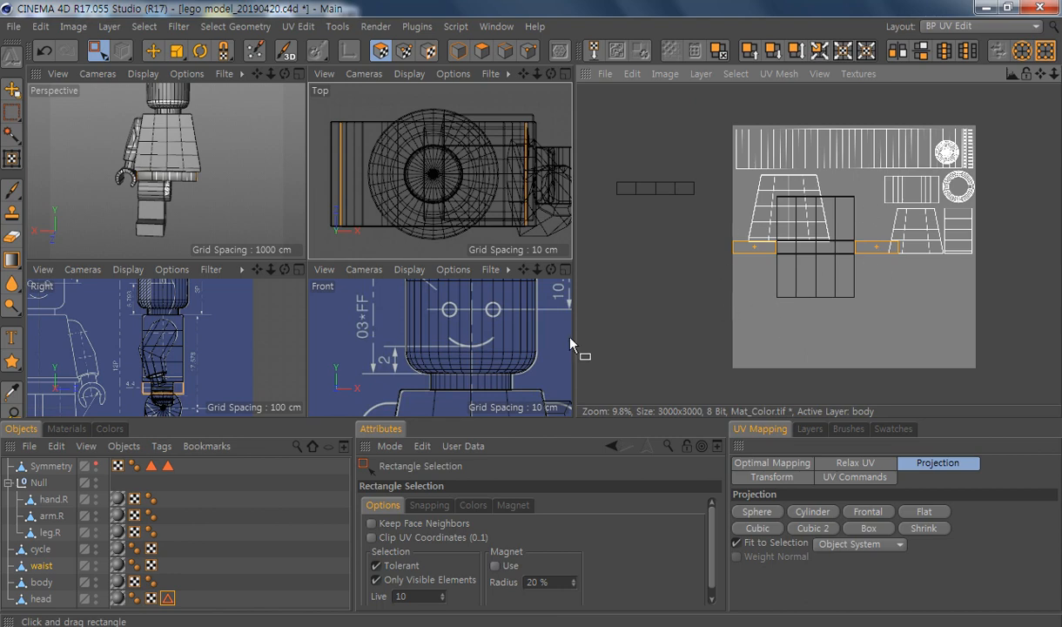
middle_click_drag(244, 359, 221, 356, "alt")
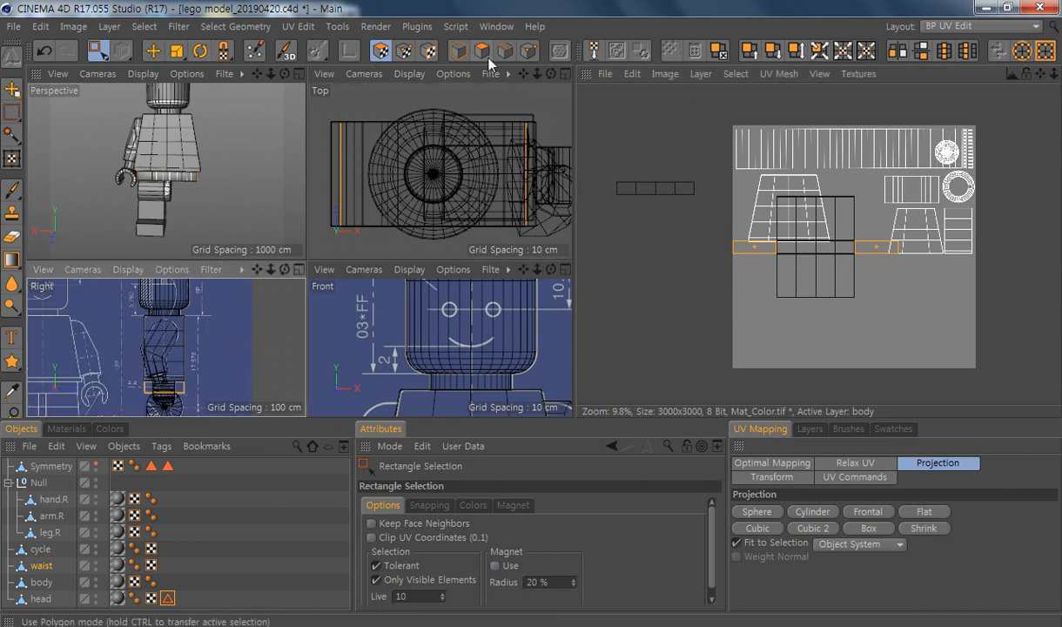
left_click(867, 511)
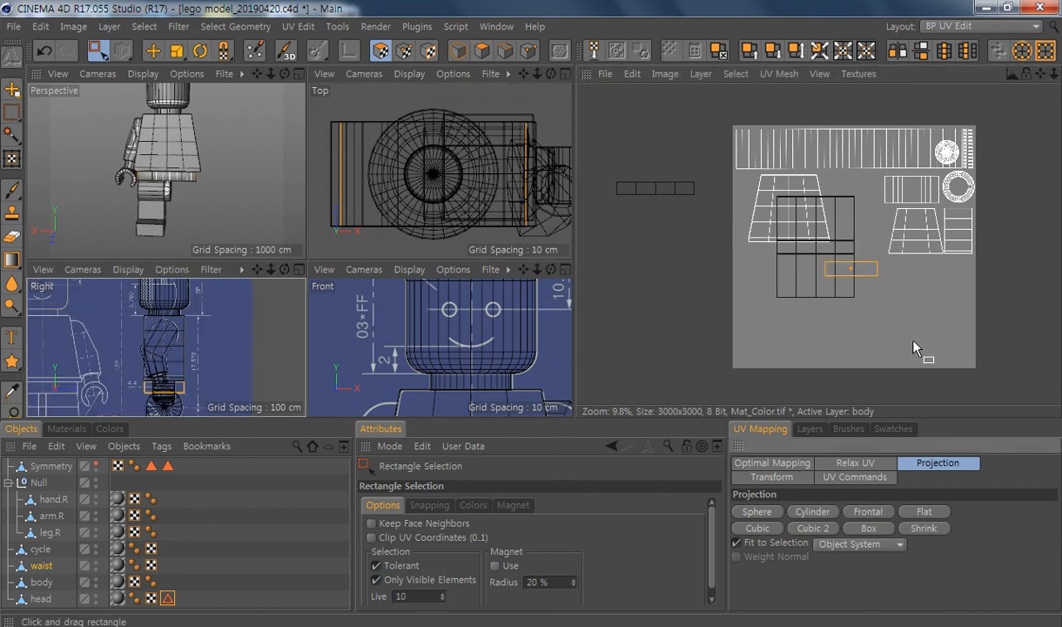
left_click_drag(845, 269, 933, 321)
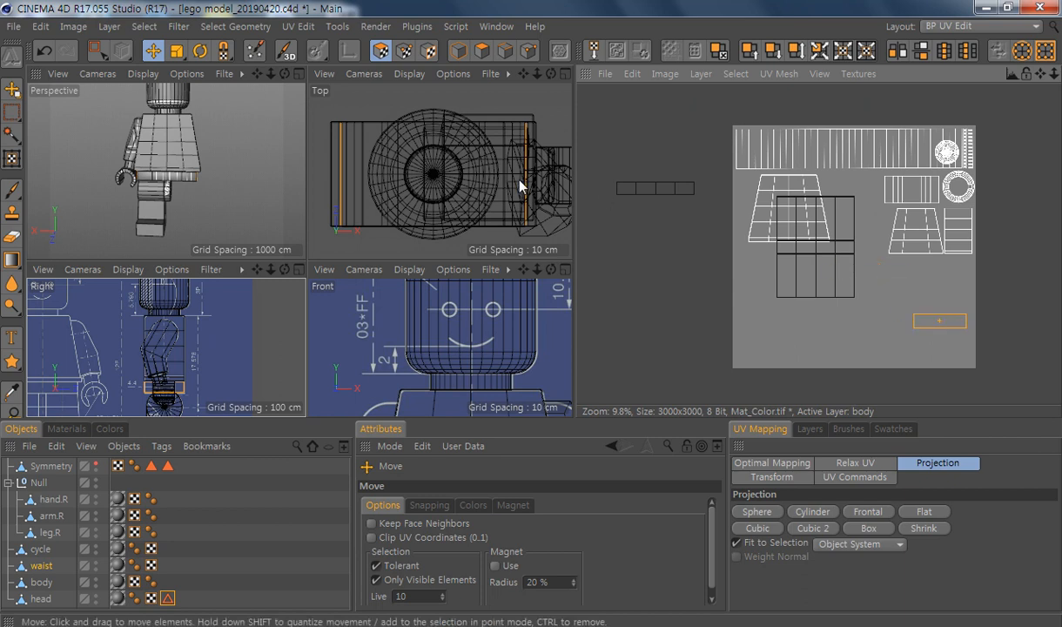
Step: Select the waist's upper and lower polygon blocks around the centre strip and project them frontally from the Top view
left_click_drag(880, 179, 739, 240)
left_click_drag(842, 255, 694, 350, "shift")
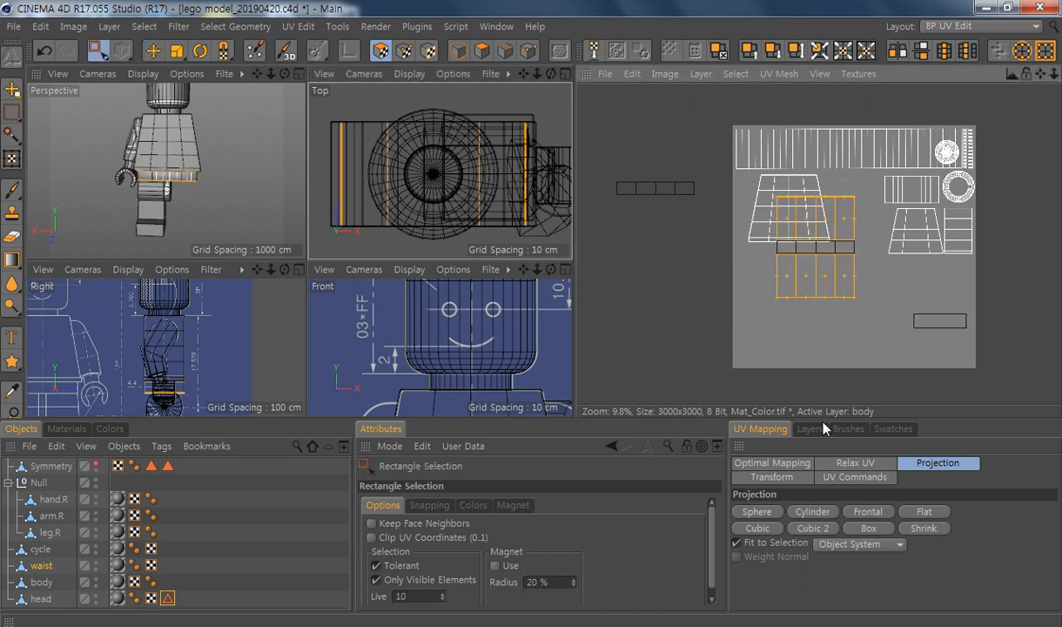
scroll(461, 158, "up", 1)
scroll(461, 158, "down", 1)
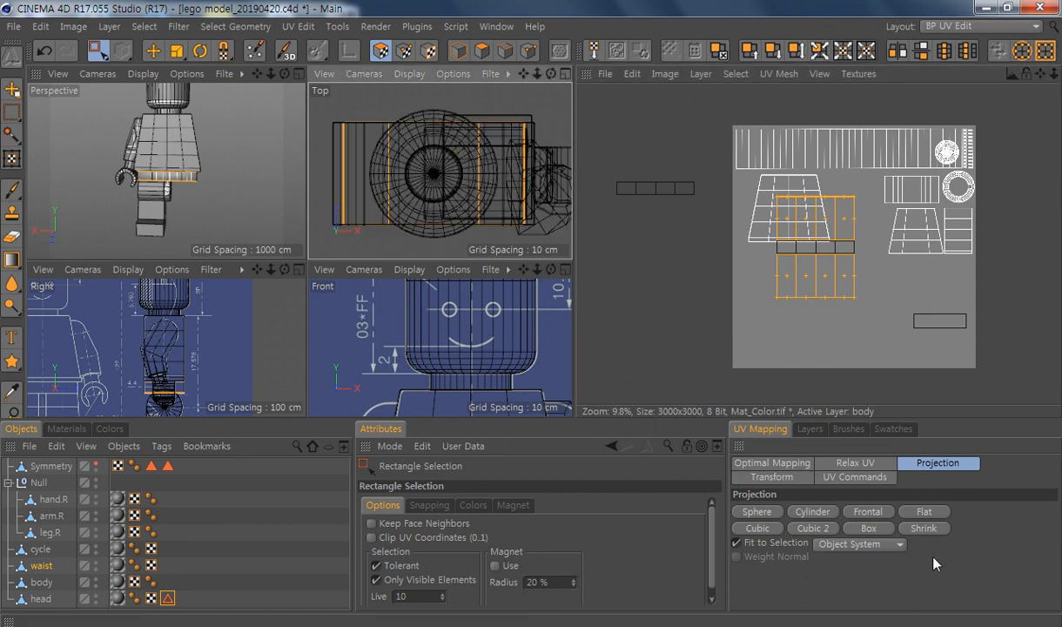
left_click(868, 512)
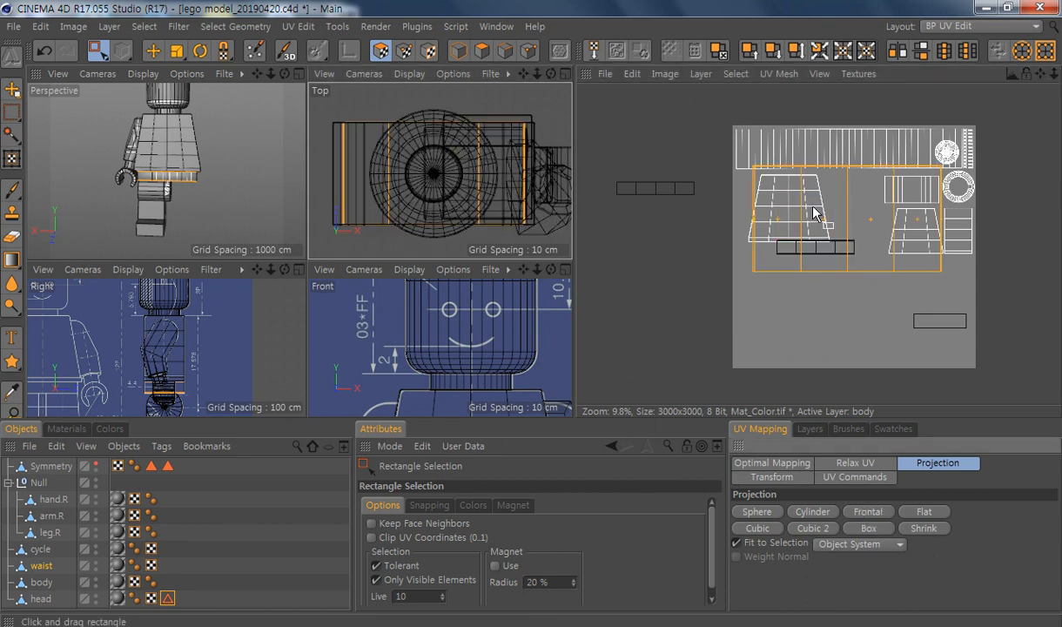
Step: Move the waist's top-and-bottom UV island directly below the centre strip and scale it down uniformly to match the strip's width
scroll(881, 268, "up", 1)
scroll(946, 276, "up", 1)
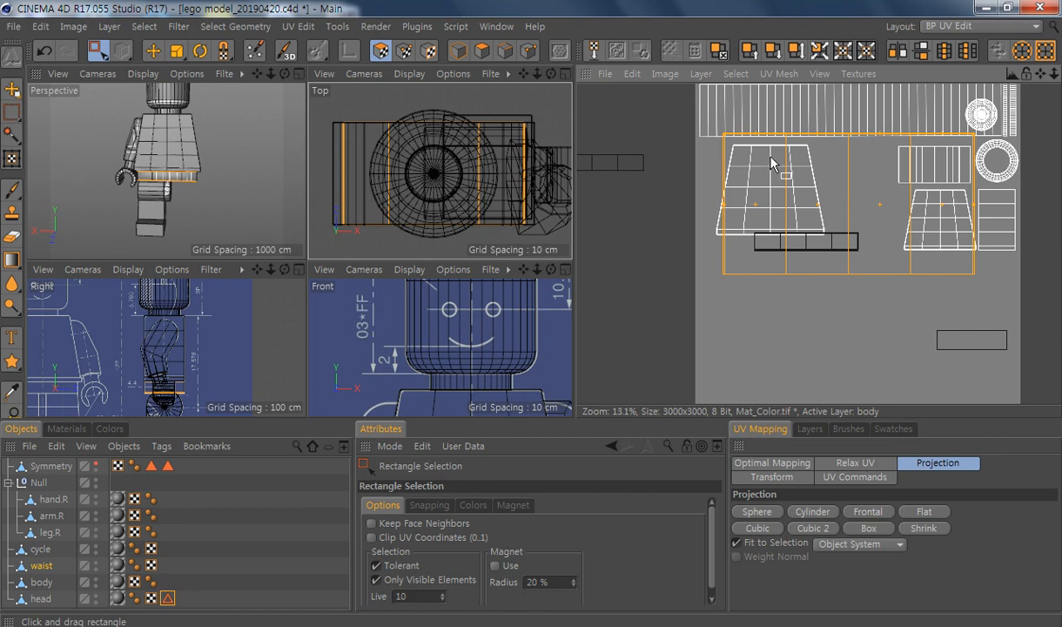
key("e")
left_click_drag(767, 157, 799, 278)
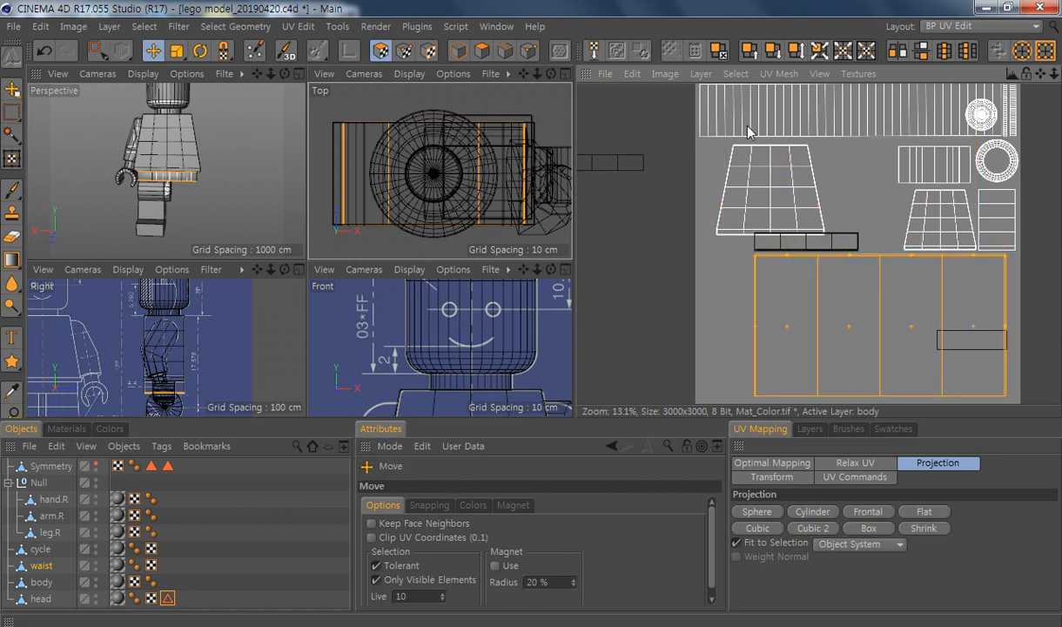
key("t")
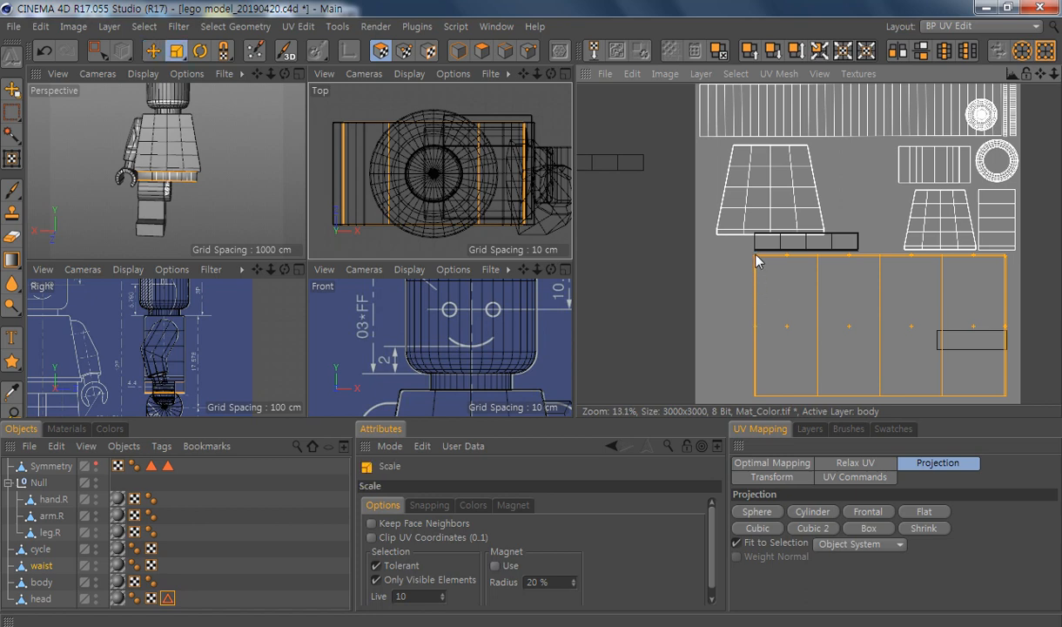
left_click_drag(753, 254, 757, 257)
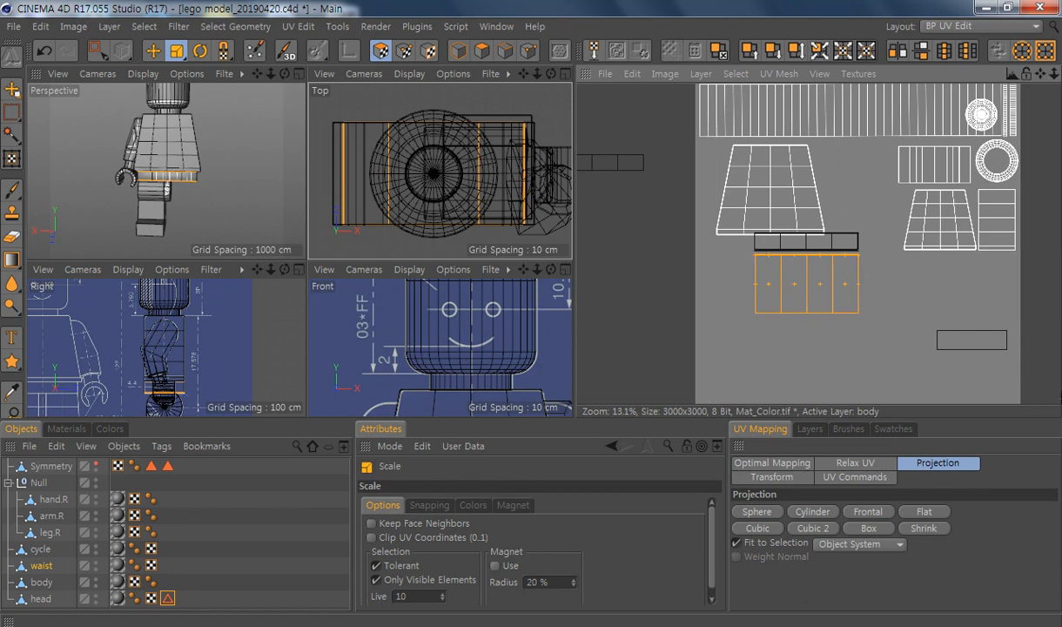
Step: Move the waist's side UV island from the lower-right area to the left end of the centre strip
key("0")
left_click_drag(917, 314, 1042, 369)
key("e")
left_click_drag(971, 339, 716, 242)
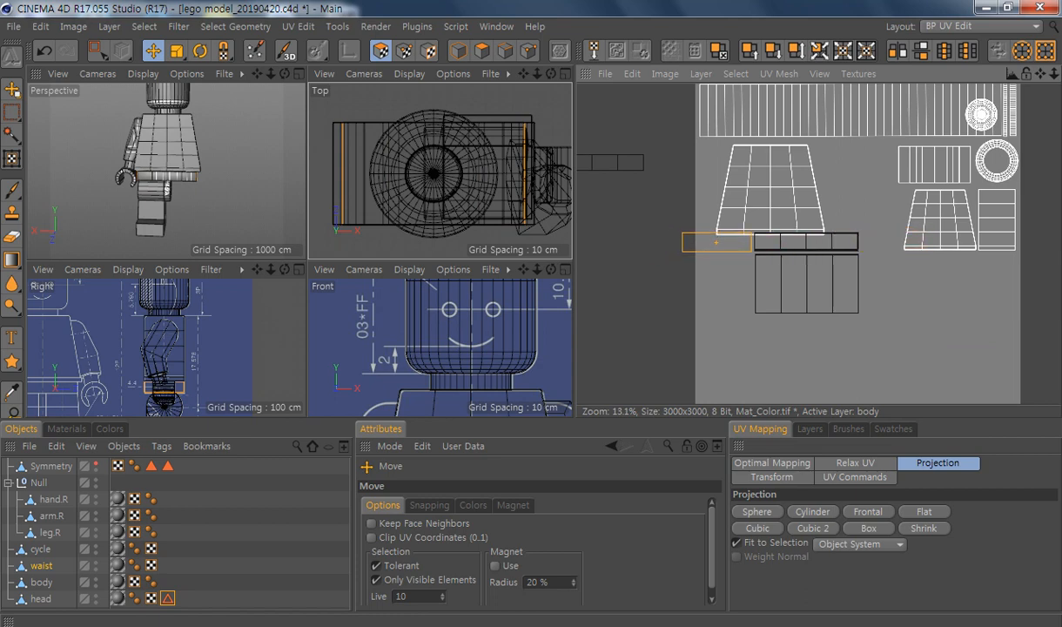
Step: Scale the waist's side UV island down slightly to match the height of the adjoining centre strip
key("t")
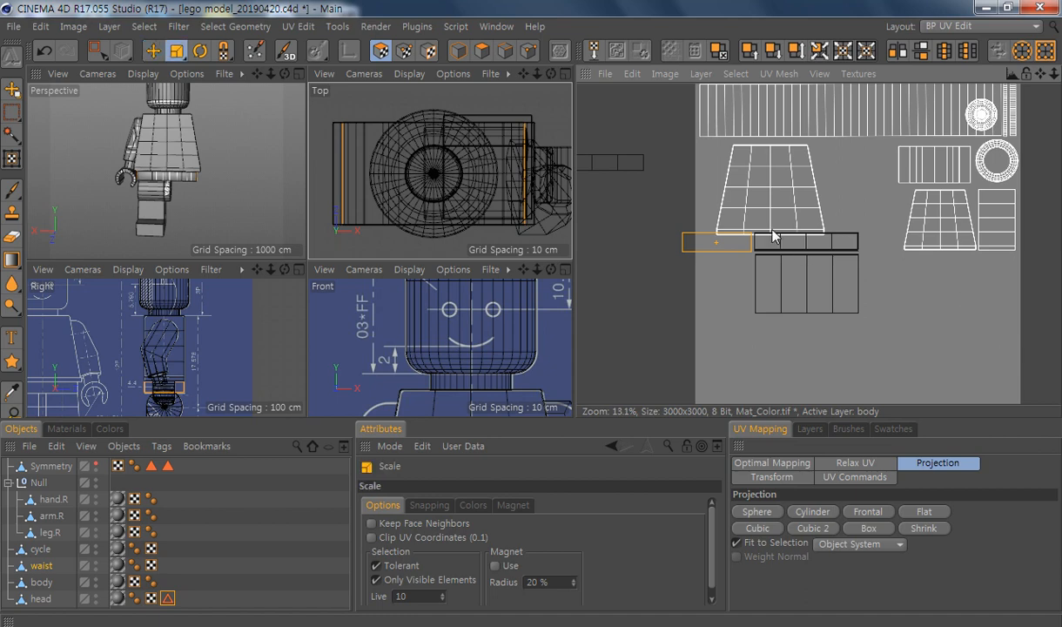
mouse_move(751, 232)
left_mouse_down()
mouse_move(736, 232)
mouse_move(746, 232)
left_mouse_up()
Step: Move the waist's side, centre-strip and top-and-bottom islands together below the torso's smaller islands and scale them down uniformly to fit there
key("0")
left_click_drag(836, 191, 681, 315)
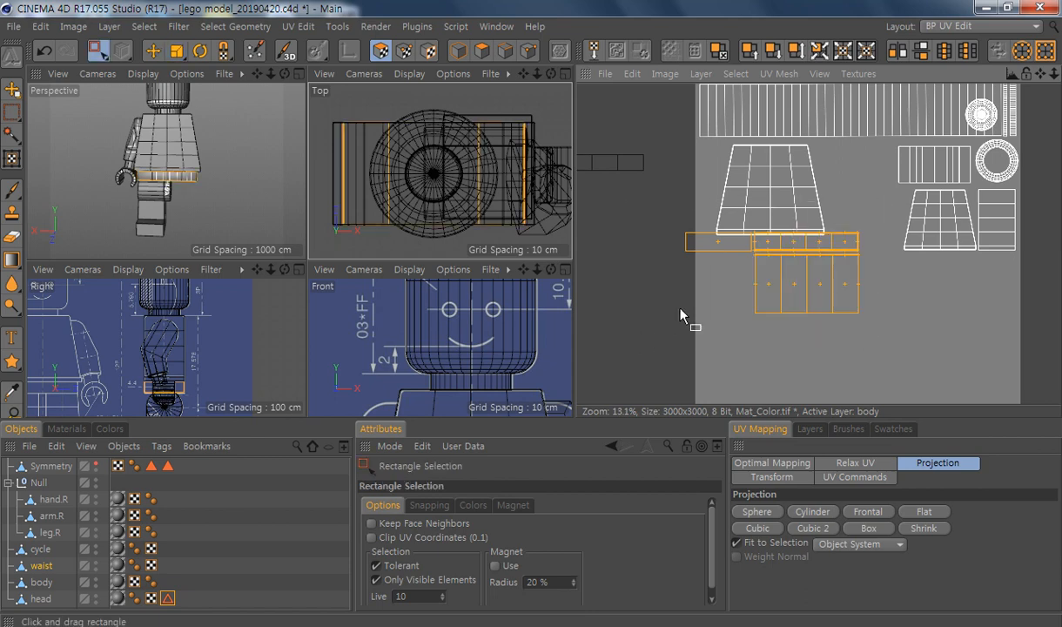
key("e")
left_click_drag(711, 246, 867, 271)
middle_click_drag(727, 263, 648, 253, "alt")
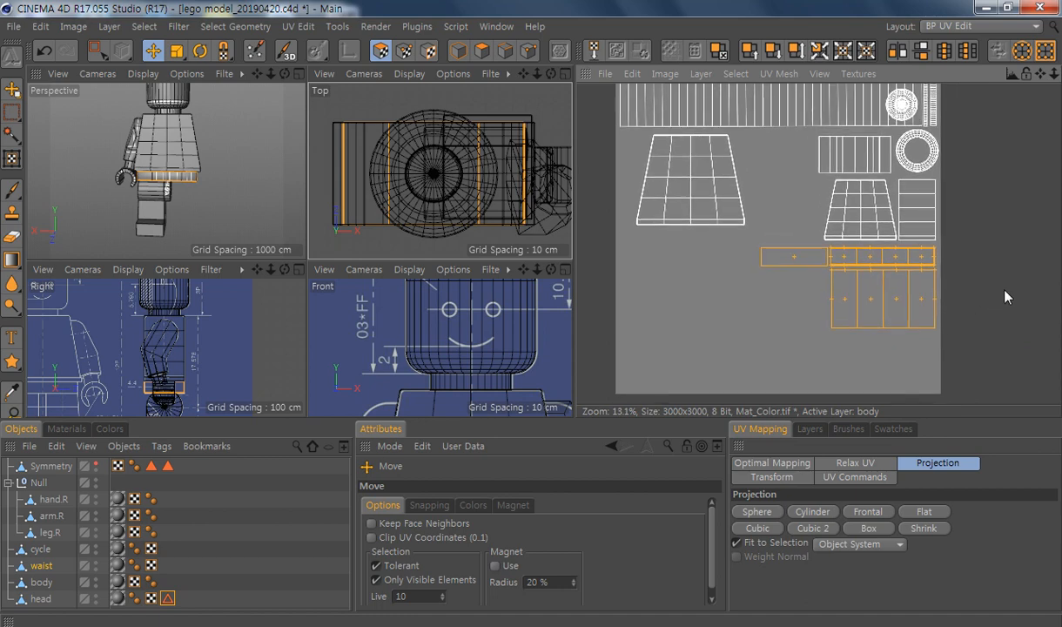
key("t")
left_click_drag(941, 250, 935, 248)
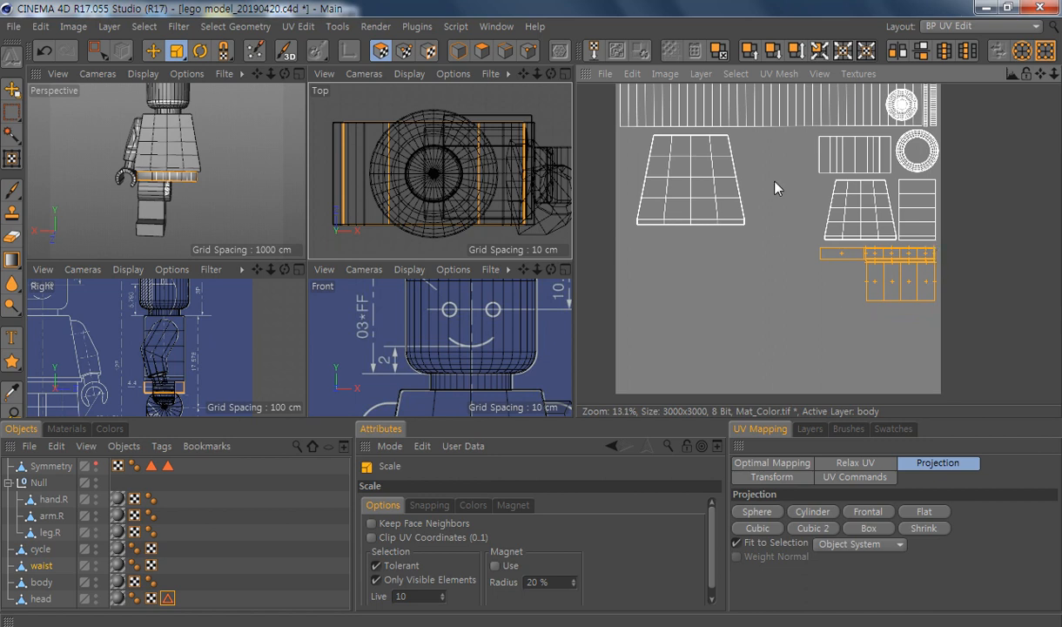
Step: Move the waist's four-polygon island from outside the texture to directly below the large torso island, centre it there and scale it down slightly
middle_click_drag(818, 301, 849, 299, "alt")
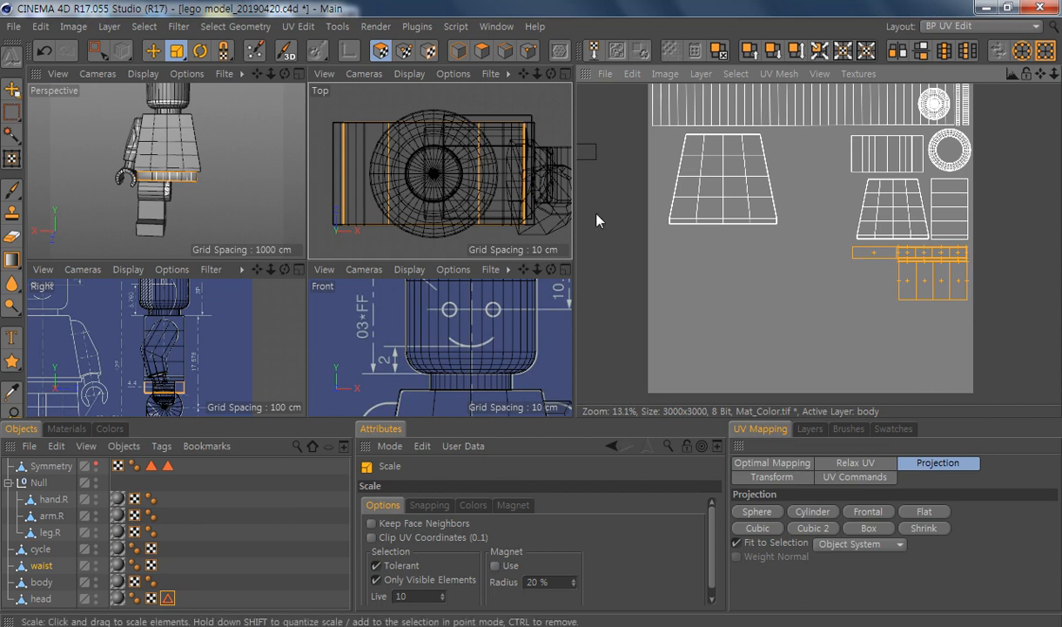
scroll(950, 290, "down", 3)
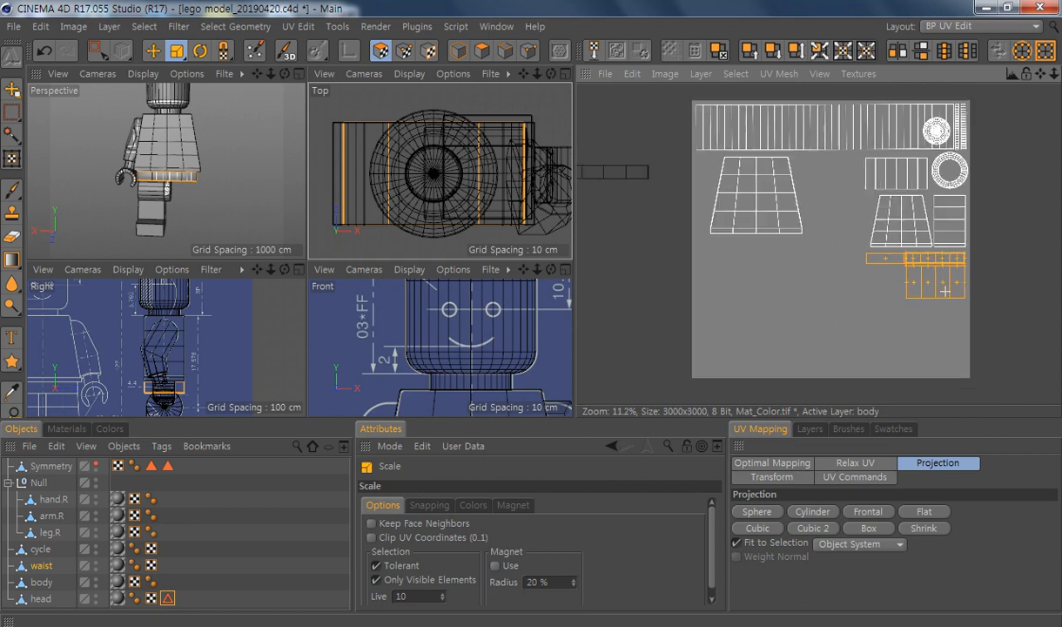
key("0")
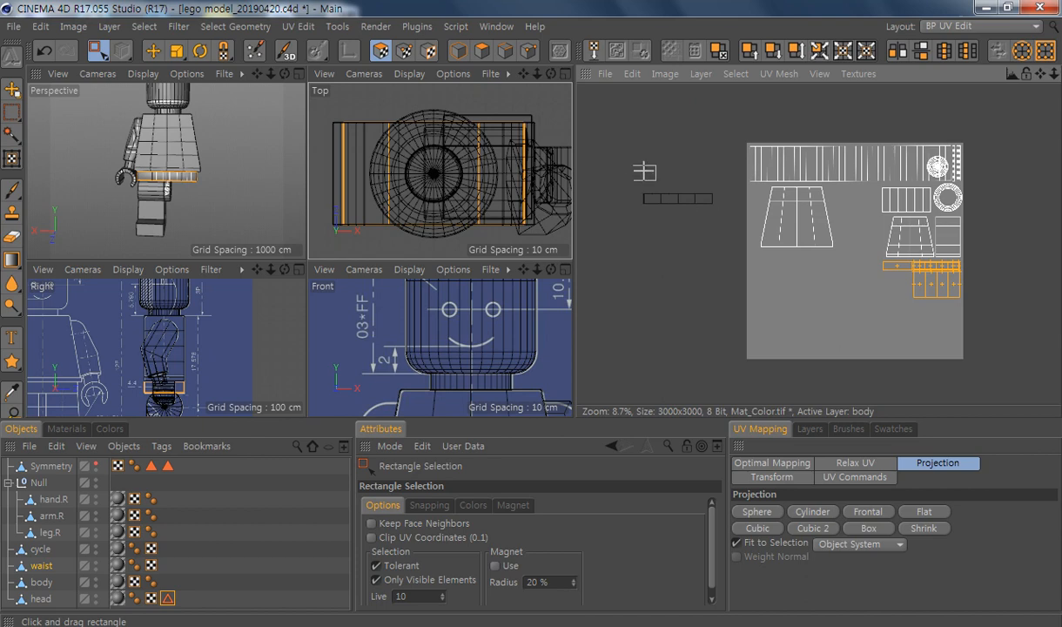
left_click_drag(640, 169, 815, 271)
key("e")
scroll(806, 268, "up", 12)
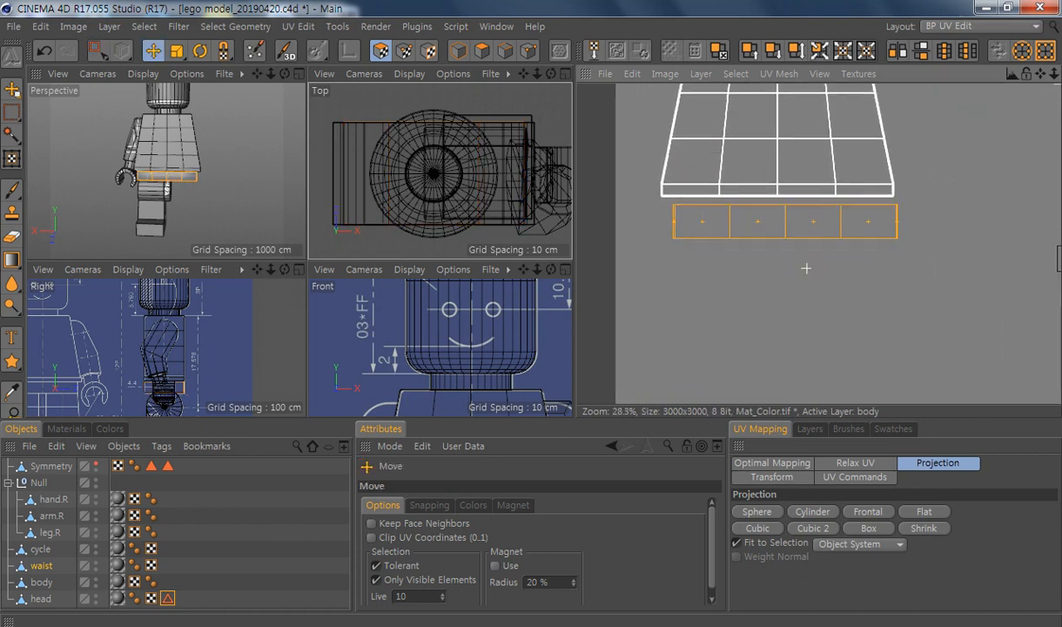
middle_click_drag(439, 354, 451, 152, "alt")
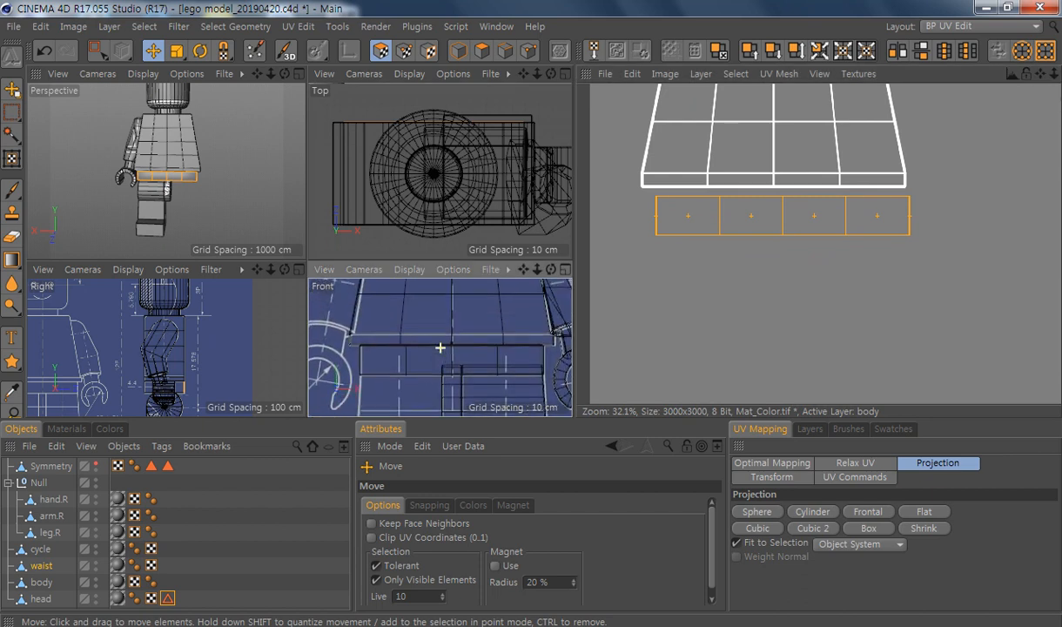
scroll(769, 233, "up", 3)
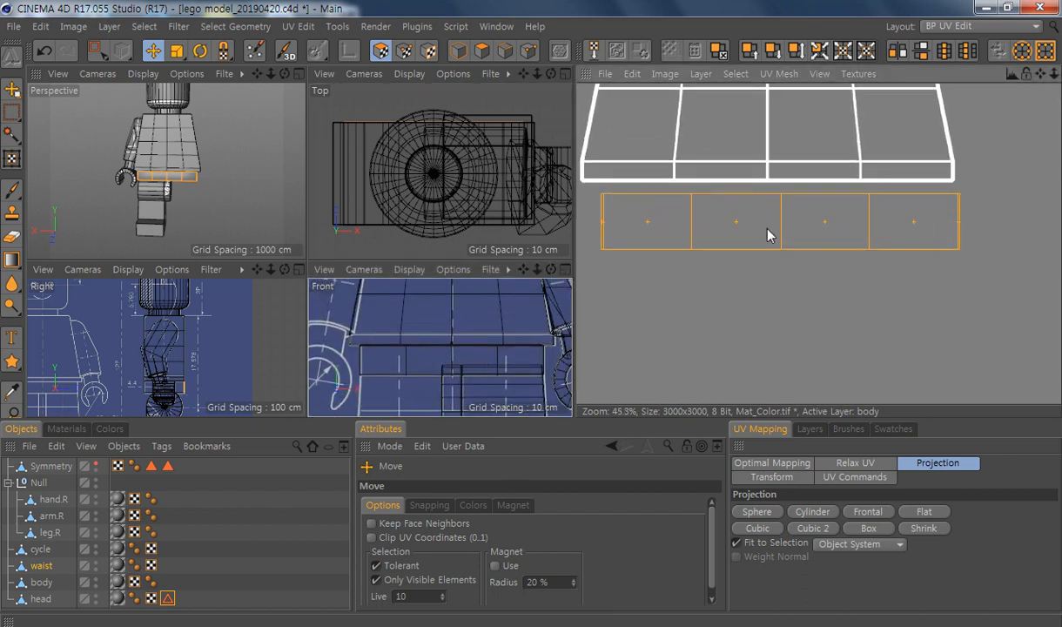
left_click_drag(795, 226, 783, 228)
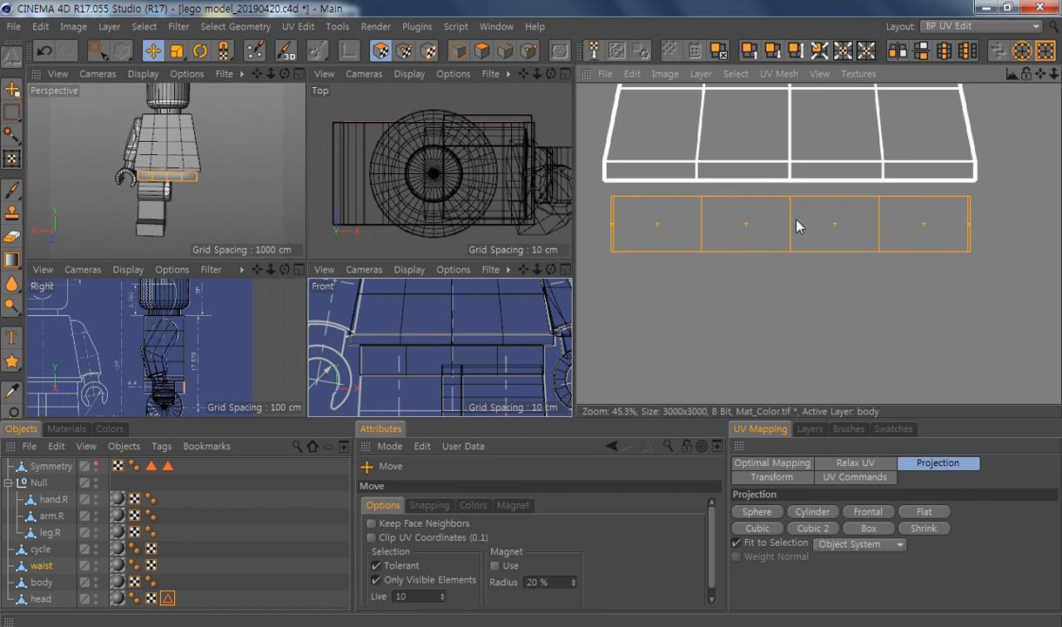
key("t")
left_click_drag(791, 202, 789, 197)
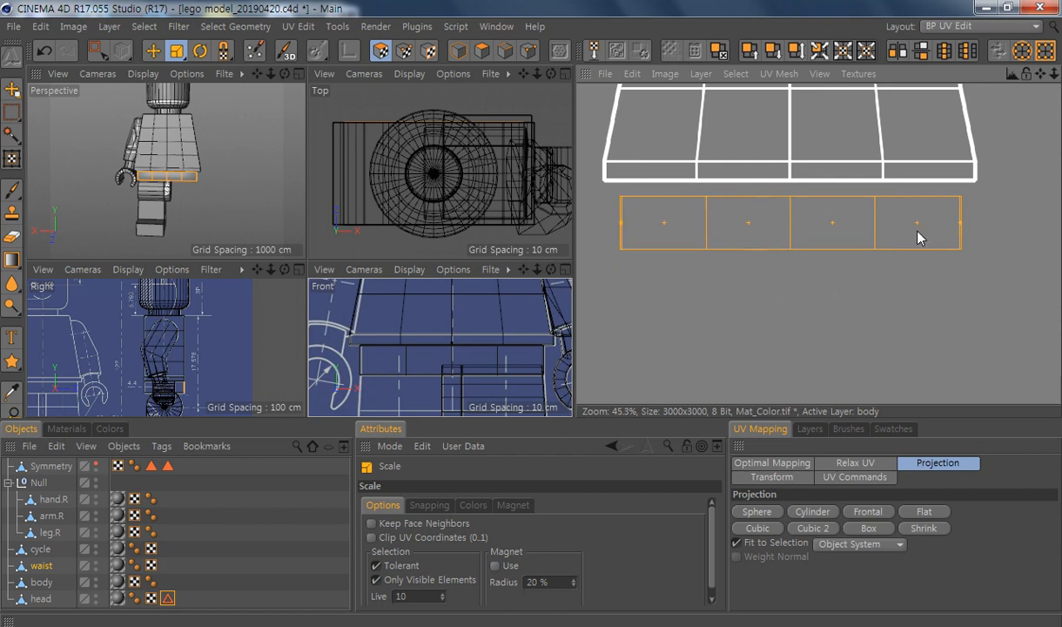
Step: Select all waist polygons, add a new texture layer and outline the polygons on it with the current brush
scroll(918, 237, "down", 6)
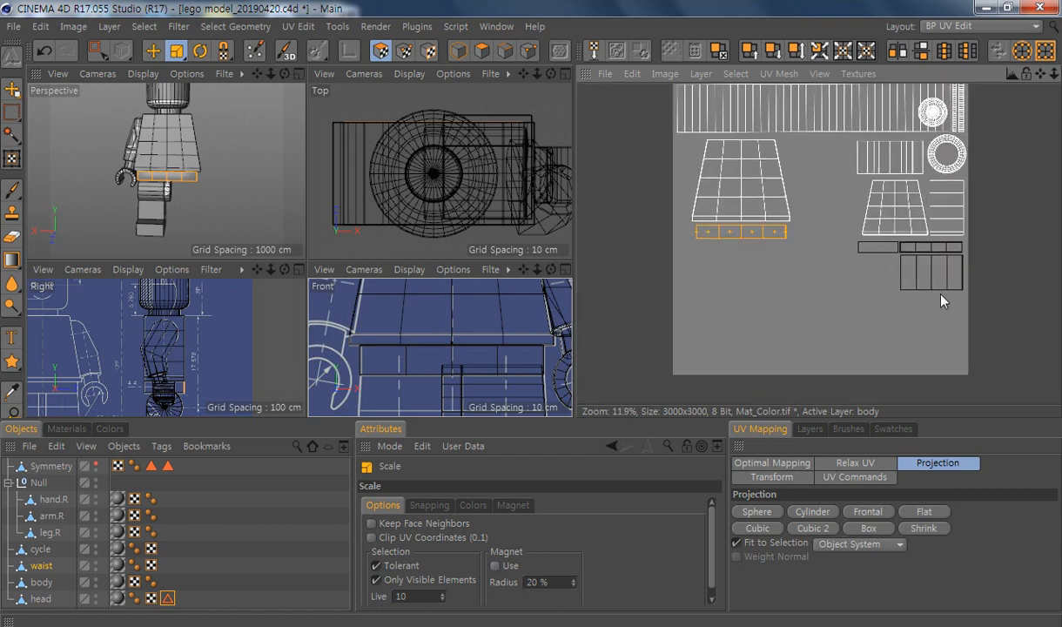
middle_click_drag(940, 300, 919, 301, "alt")
key("ctrl+a")
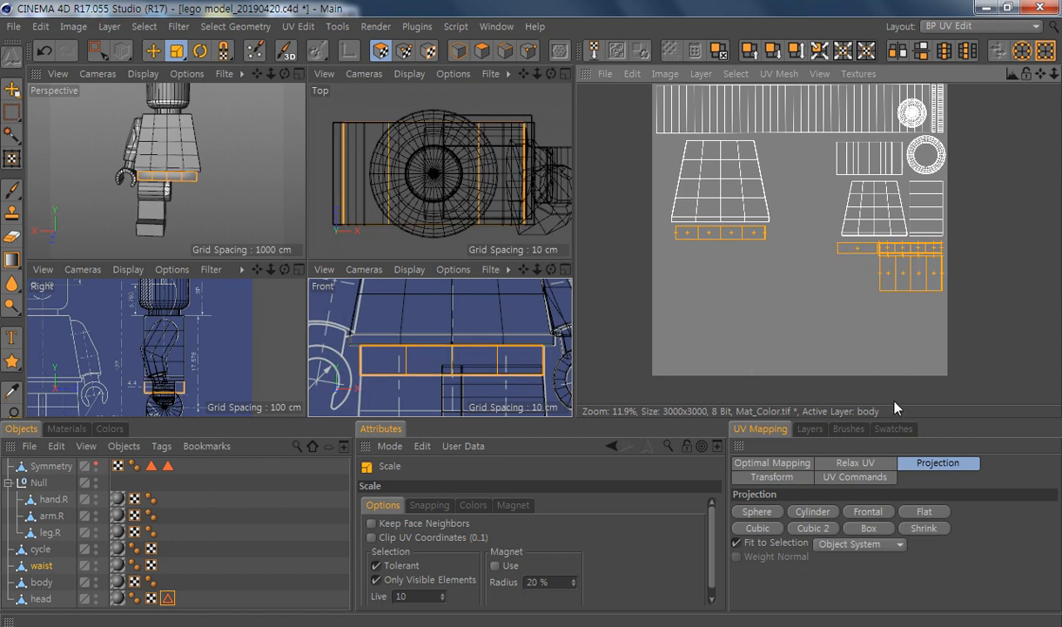
left_click(810, 428)
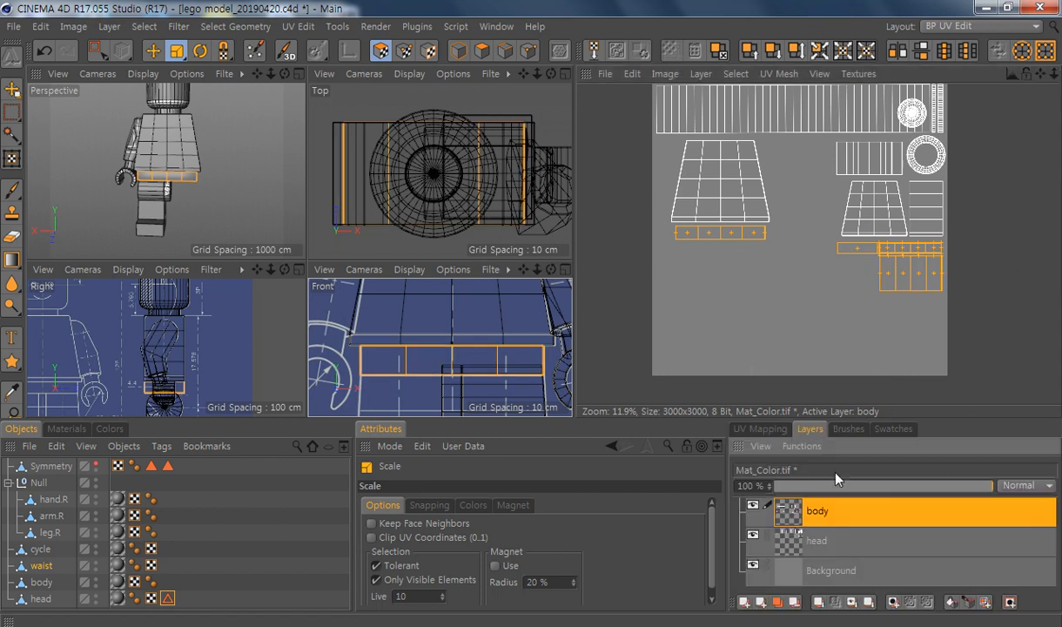
left_click(744, 603)
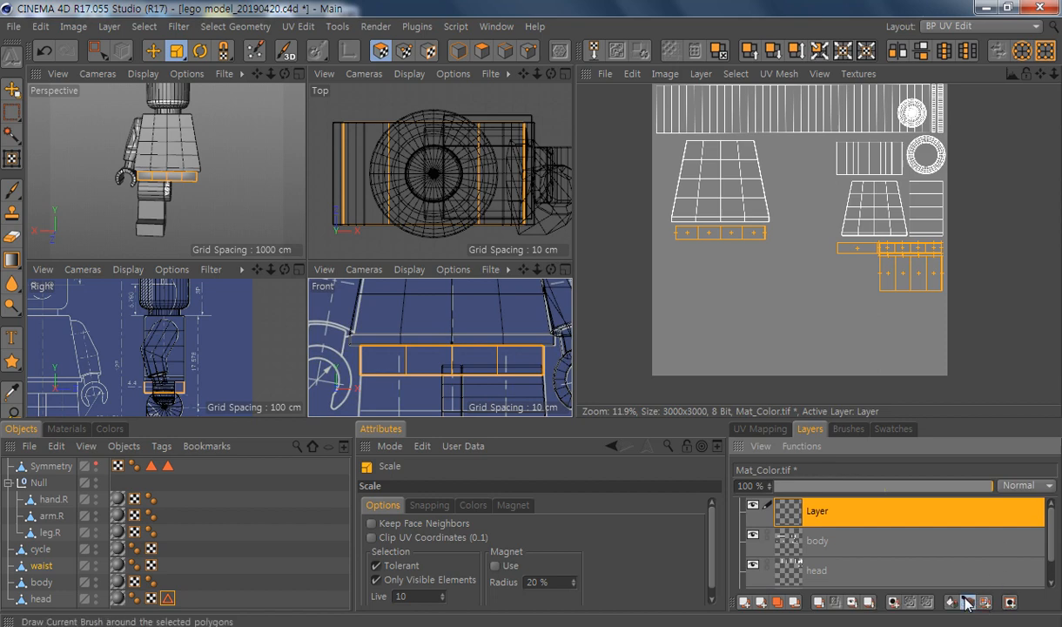
left_click(967, 602)
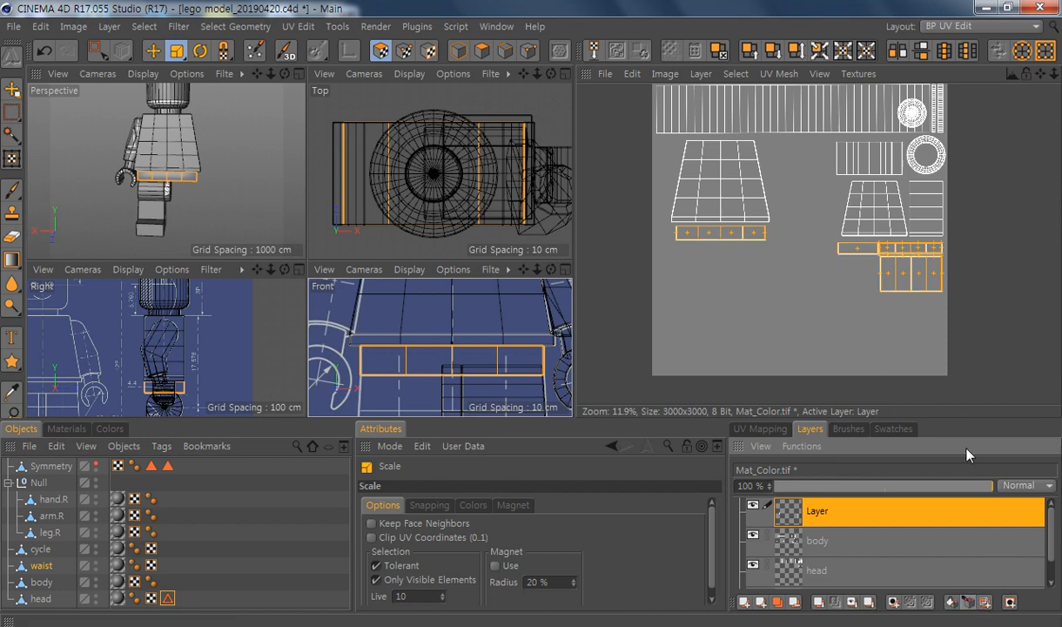
Step: Rename the new texture layer as waist
double_click(818, 510)
type("W")
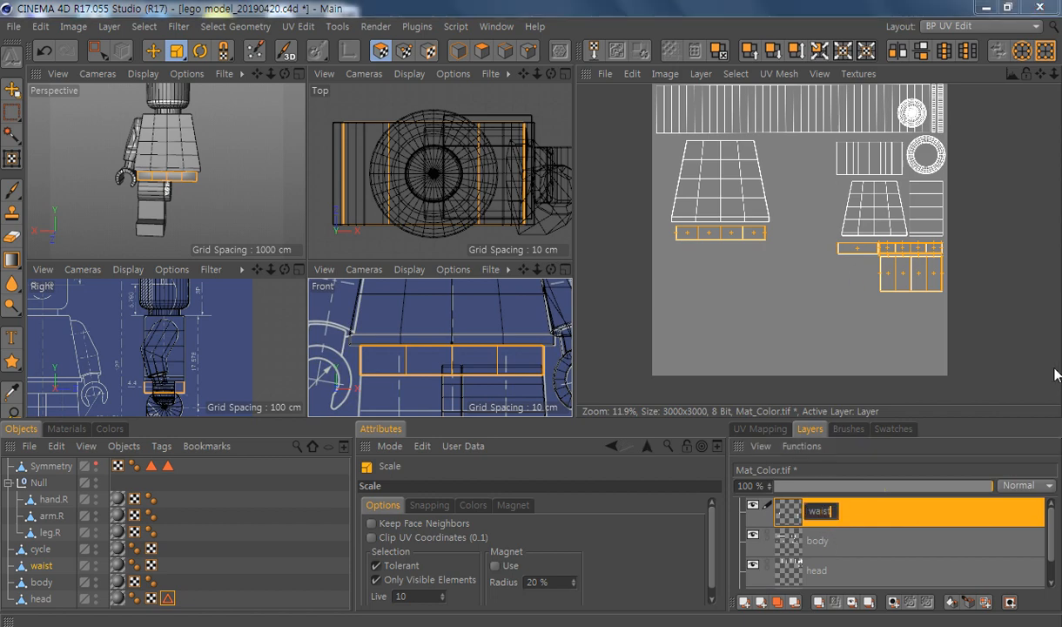
type("aist")
key("Return")
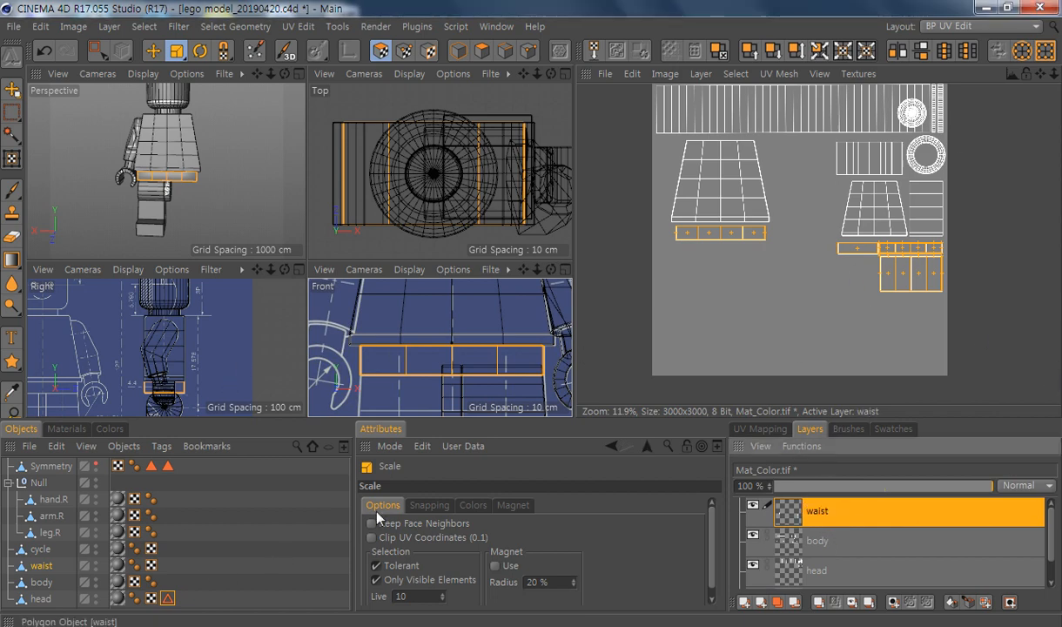
Step: Select all polygons of the cycle object and frame the part closely in the Perspective view
left_click(39, 554)
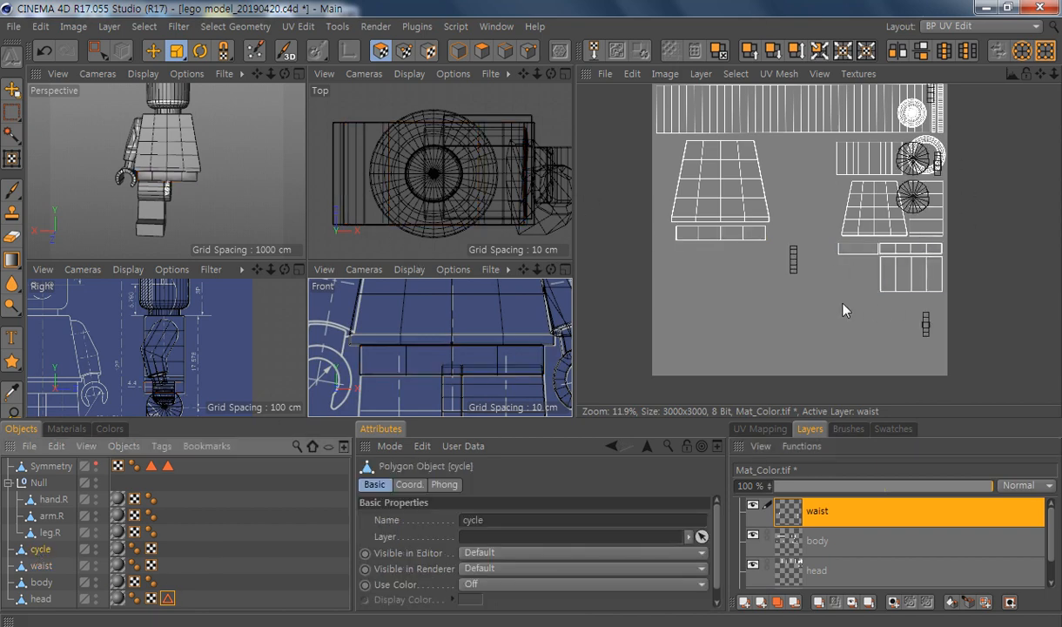
key("ctrl+a")
middle_click_drag(851, 221, 854, 227, "alt")
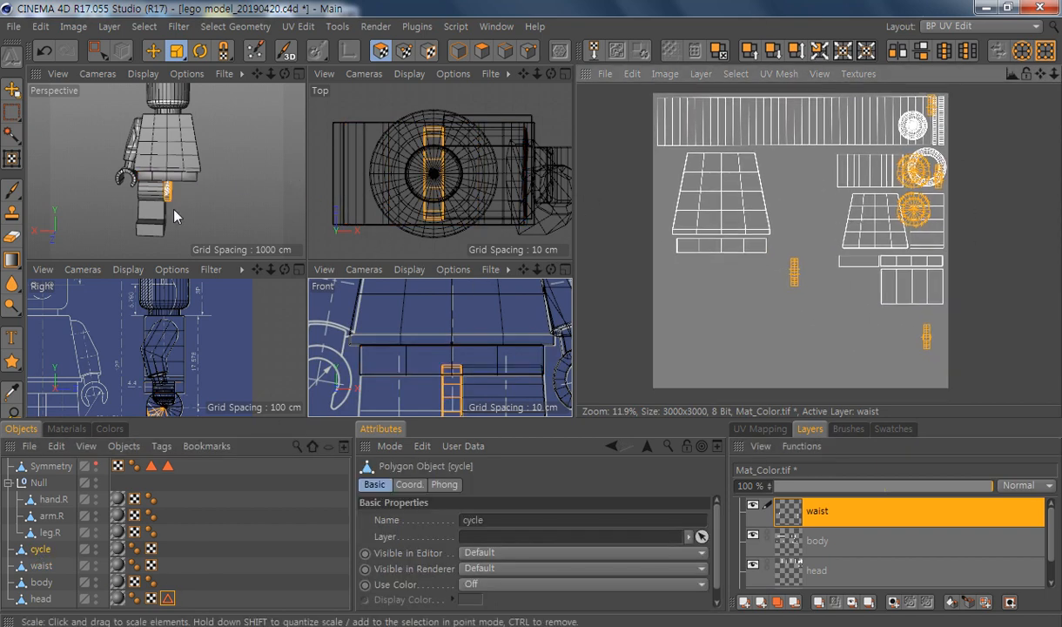
mouse_move(127, 191)
left_mouse_down("alt")
mouse_move(65, 164)
mouse_move(138, 198)
left_mouse_up("alt")
right_click_drag(137, 198, 270, 205, "alt")
middle_click_drag(239, 215, 204, 164, "alt")
left_click_drag(237, 161, 232, 100, "alt")
left_click_drag(193, 167, 299, 185, "alt")
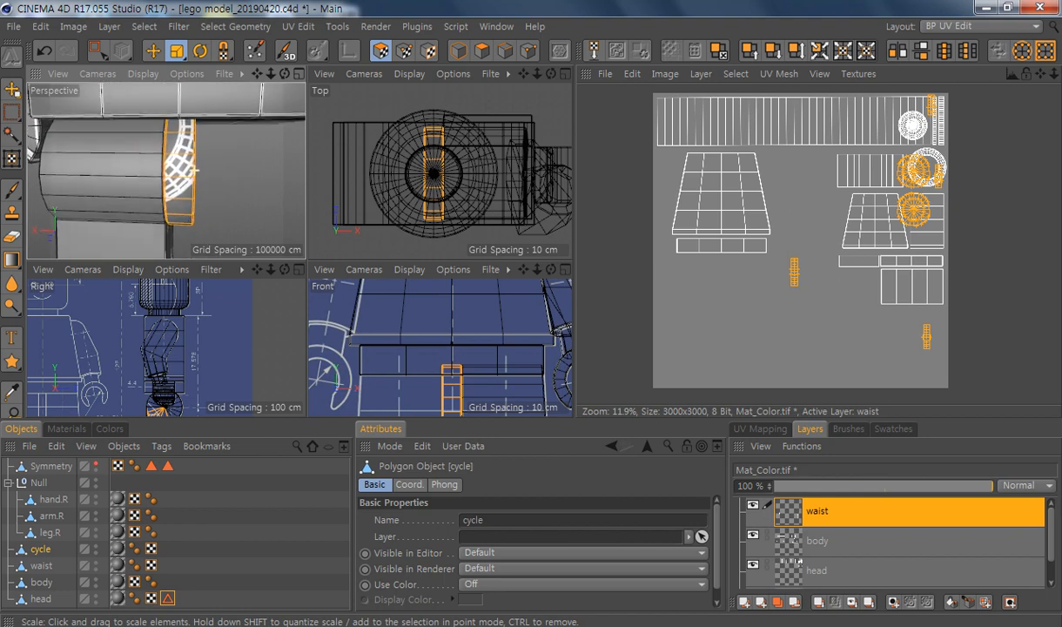
Step: Reselect all of the cycle's polygons and unwrap them with Box projection
left_click(181, 138)
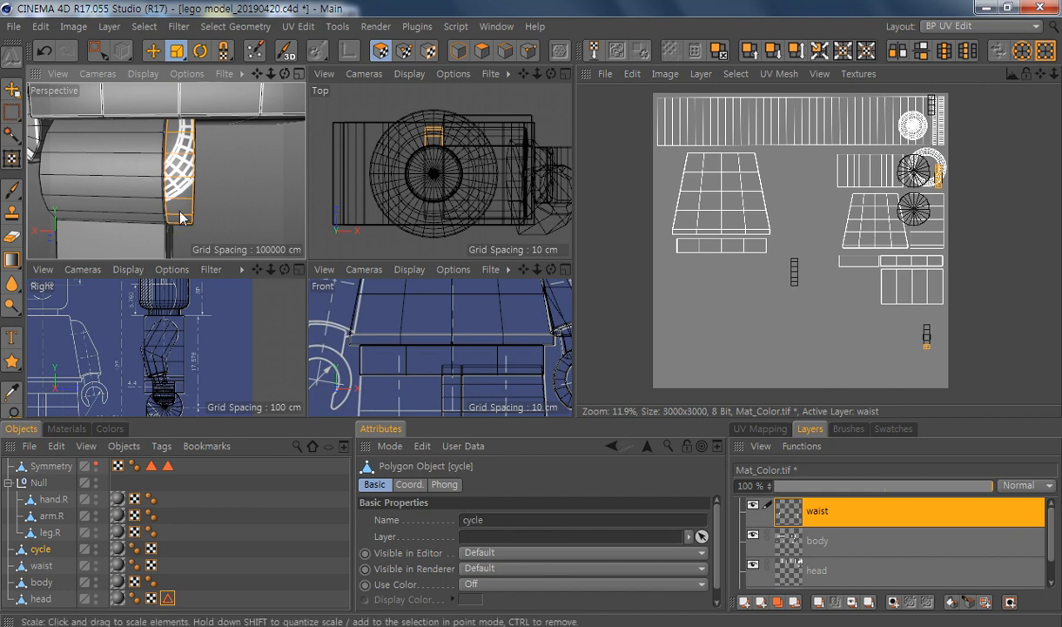
middle_click_drag(193, 357, 179, 311, "alt")
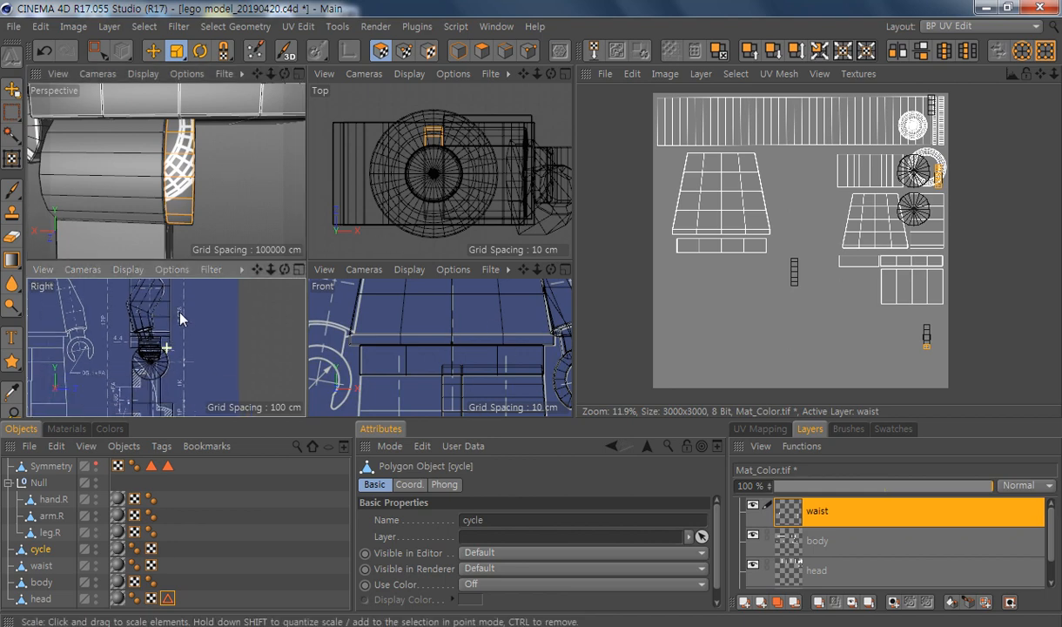
middle_click_drag(509, 369, 482, 276, "alt")
right_click_drag(493, 327, 465, 327, "alt")
key("ctrl+a")
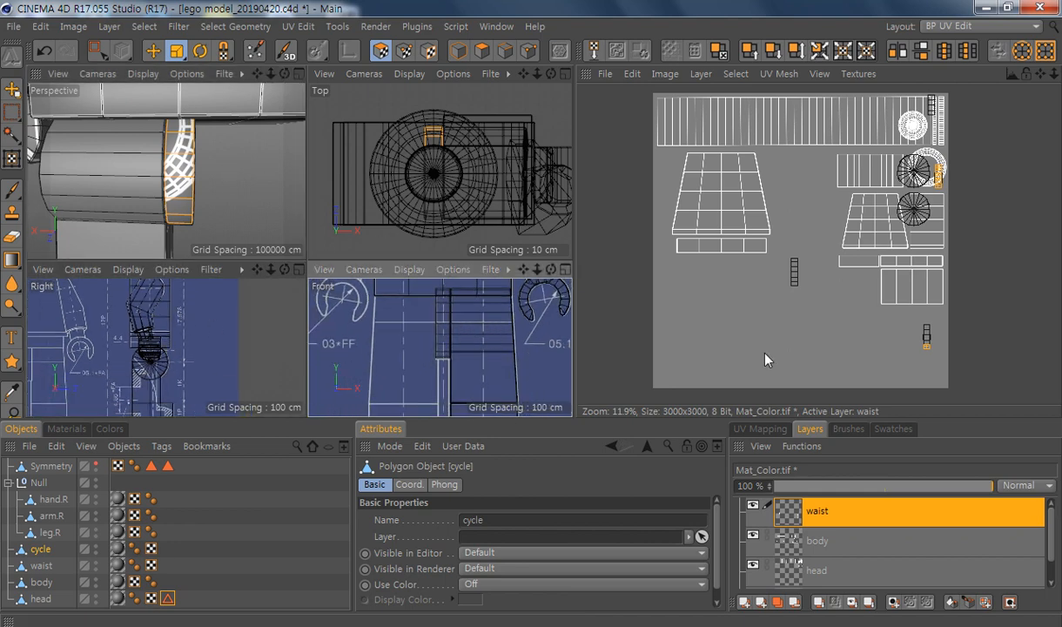
left_click(785, 431)
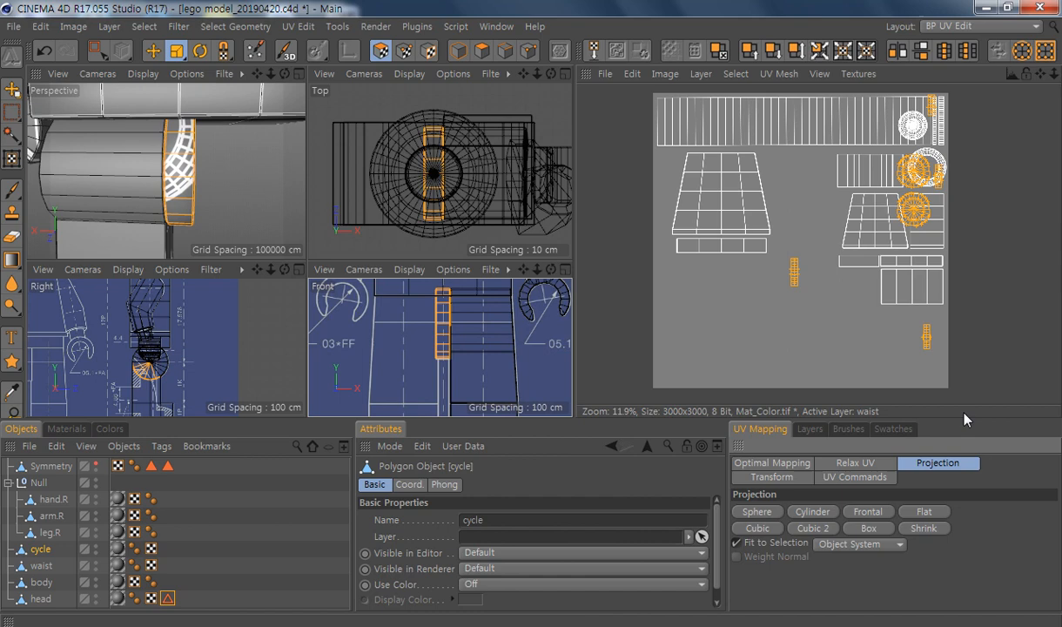
left_click(867, 530)
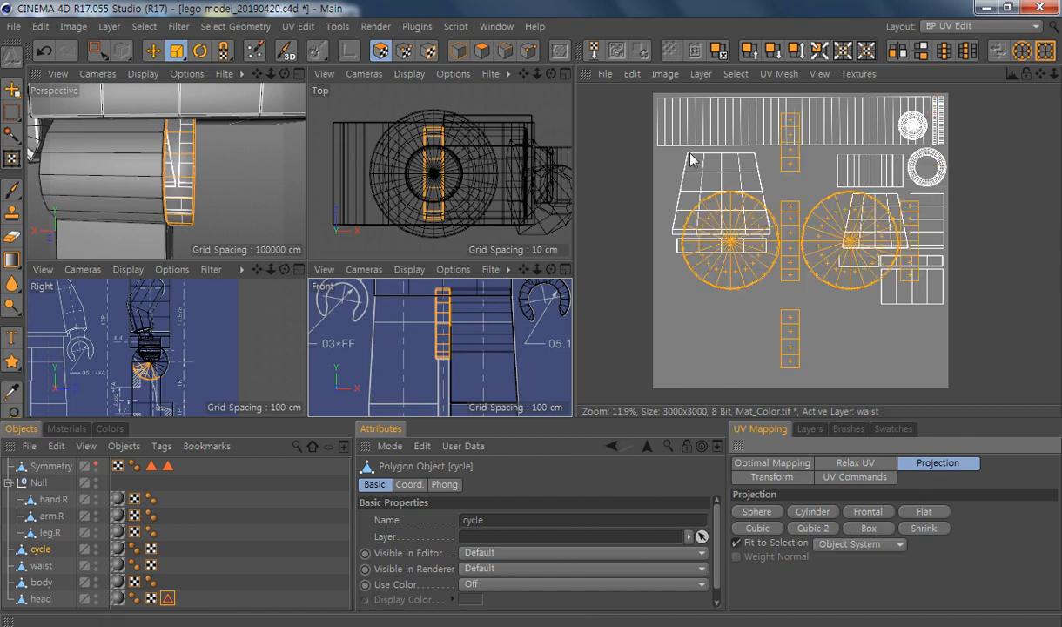
Step: Relax the UVs of the cycle's front rim polygons with LSCM and move the relaxed strip outside the texture's left edge
left_click(178, 129)
mouse_move(181, 143)
left_mouse_down()
mouse_move(173, 187)
mouse_move(183, 228)
left_mouse_up()
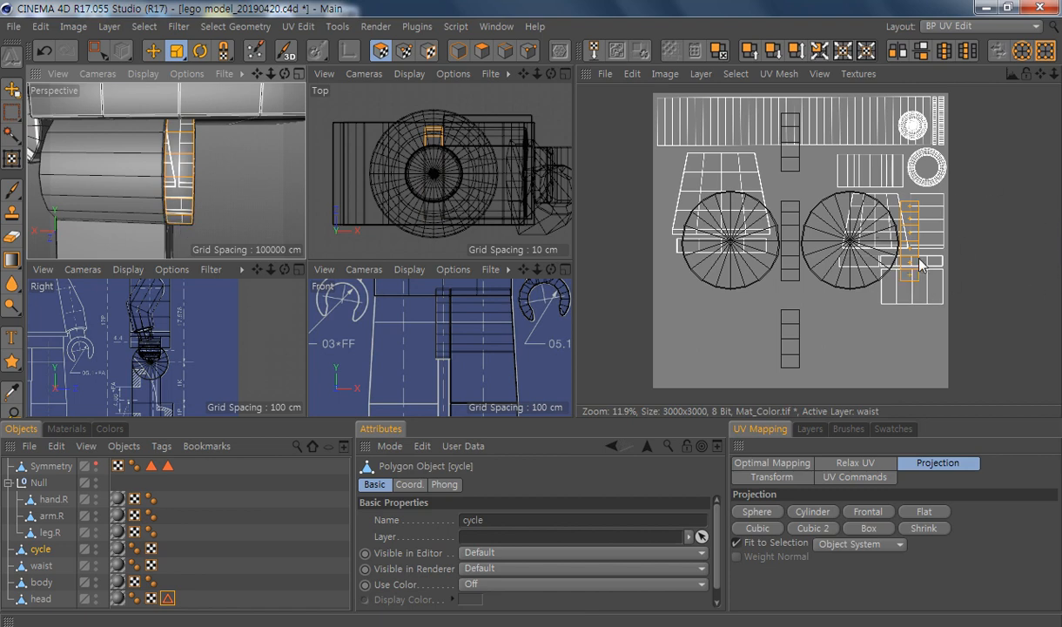
left_click(848, 466)
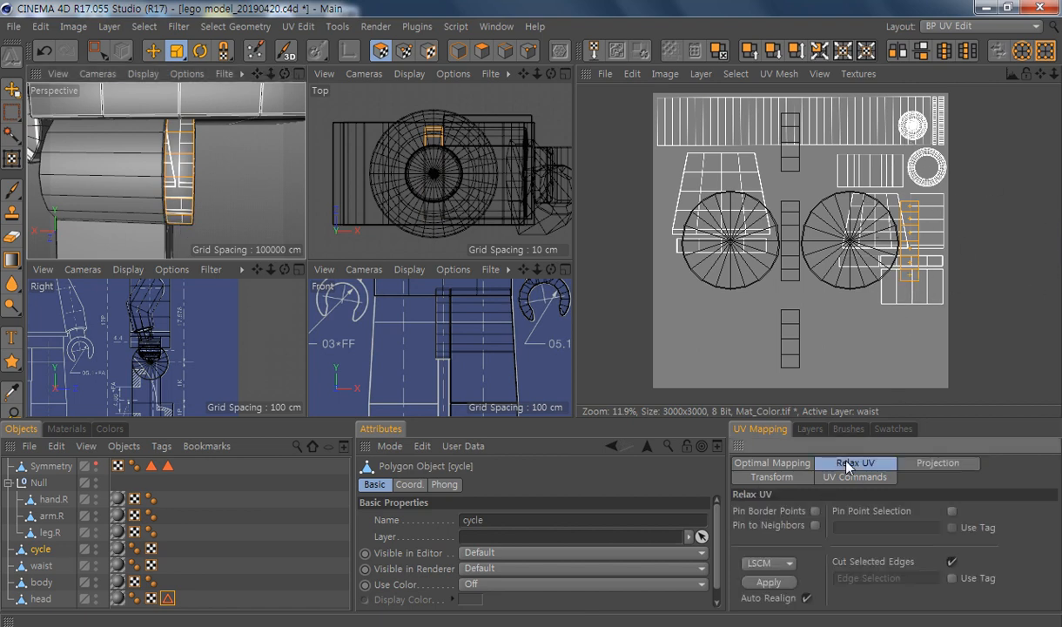
left_click(768, 583)
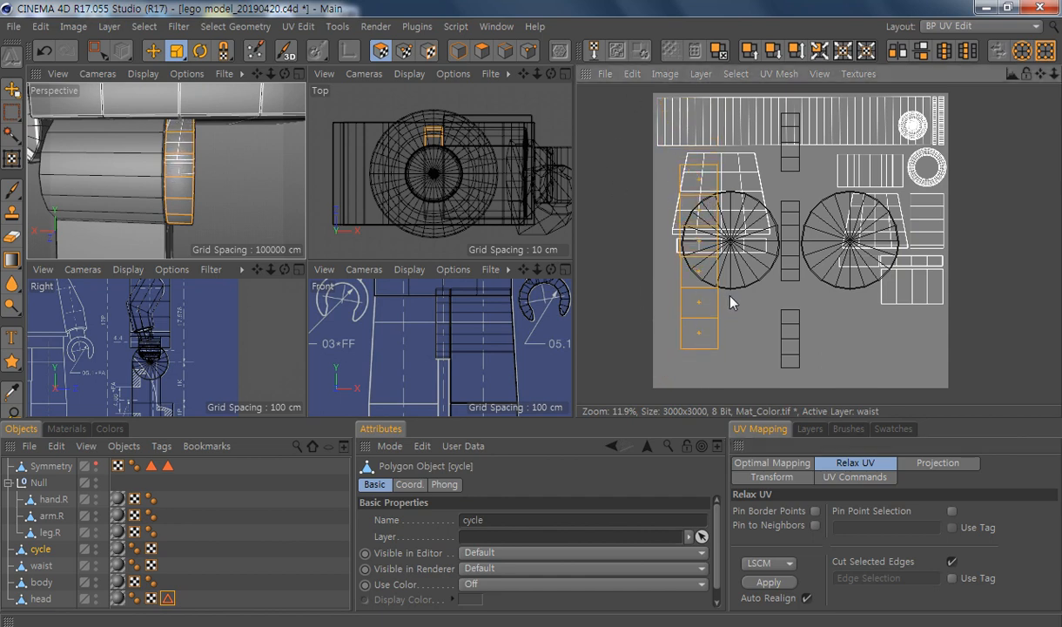
key("e")
left_click_drag(669, 184, 585, 180)
Step: Select the cycle's three remaining rim strips between the two discs in the UV layout and unwrap them with Frontal projection
key("0")
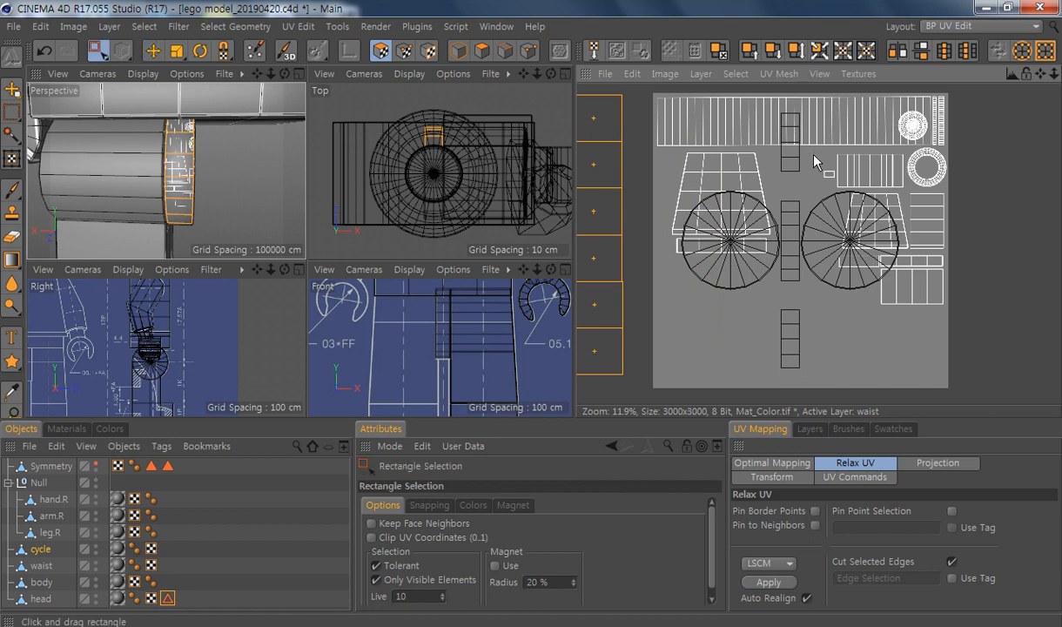
left_click_drag(792, 95, 794, 369)
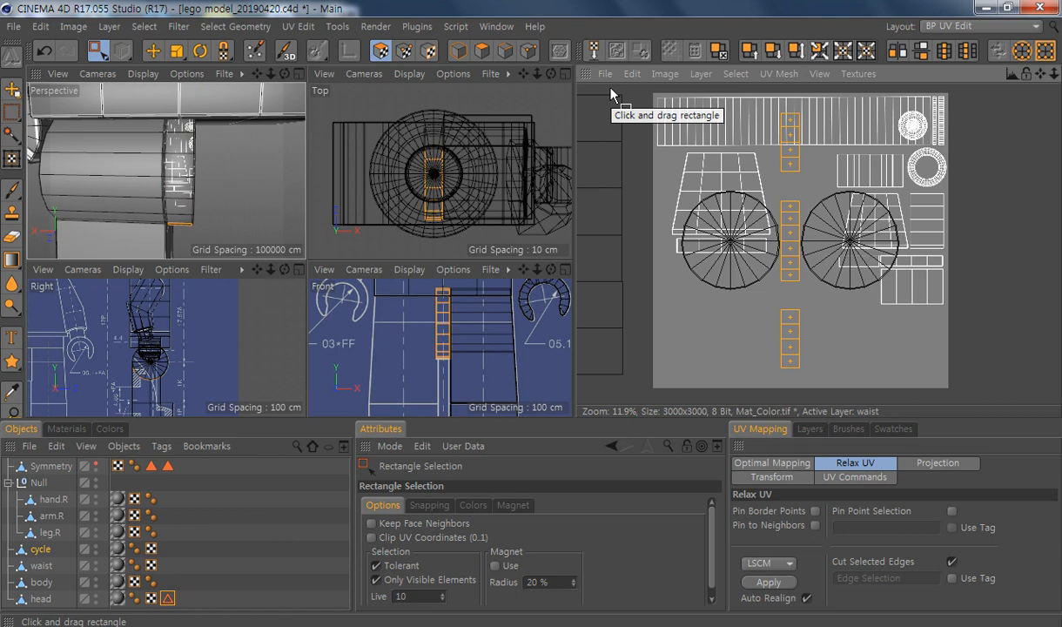
left_click(928, 463)
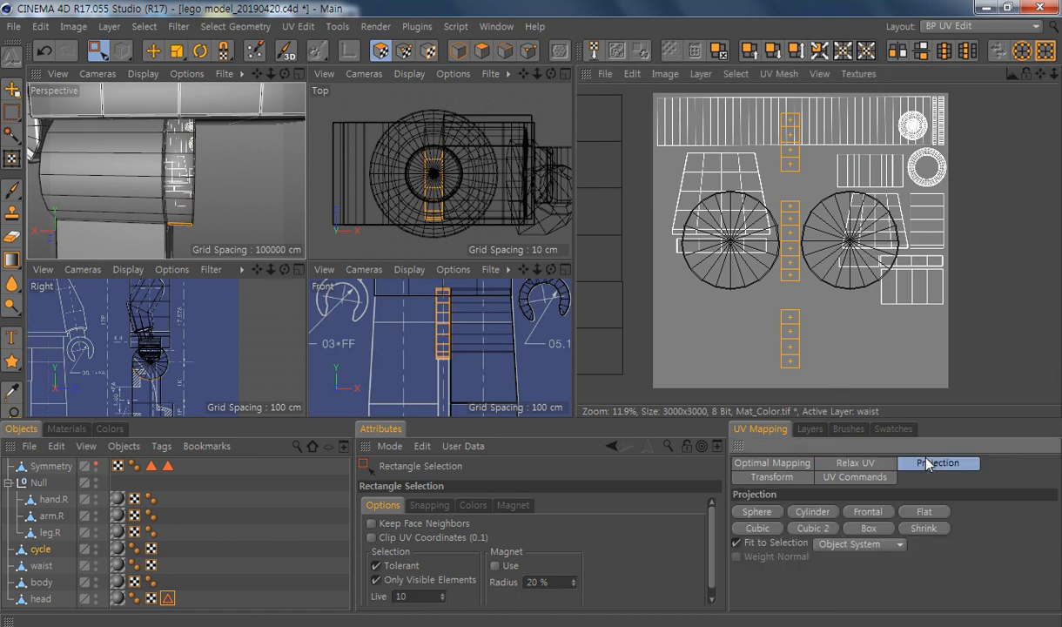
left_click(879, 512)
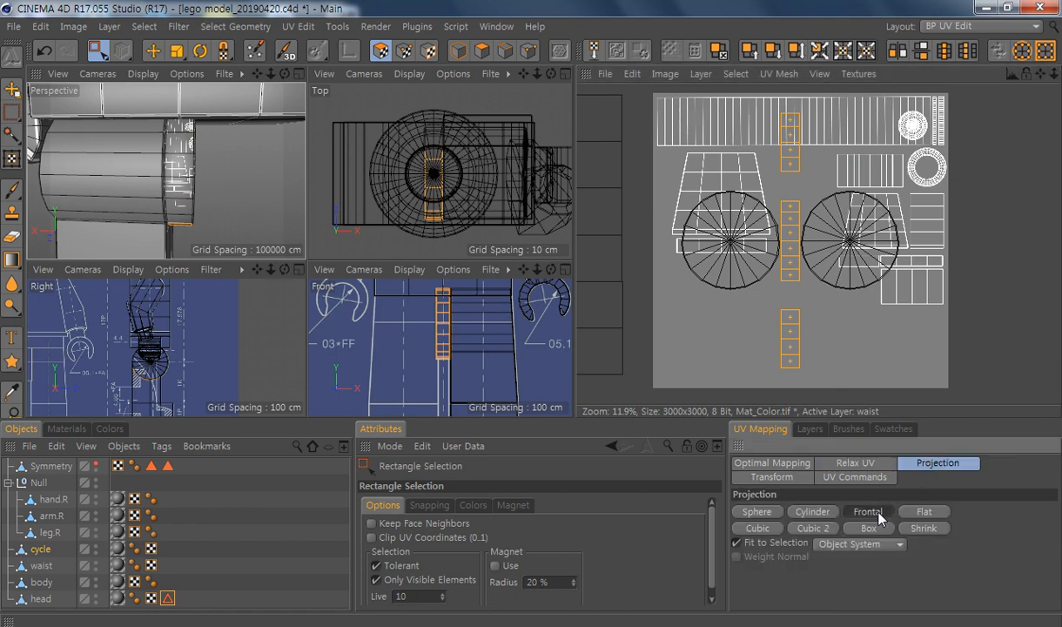
Step: Relax the projected rim polygons with LSCM and move the resulting long strip just outside the texture's left edge
left_click(858, 463)
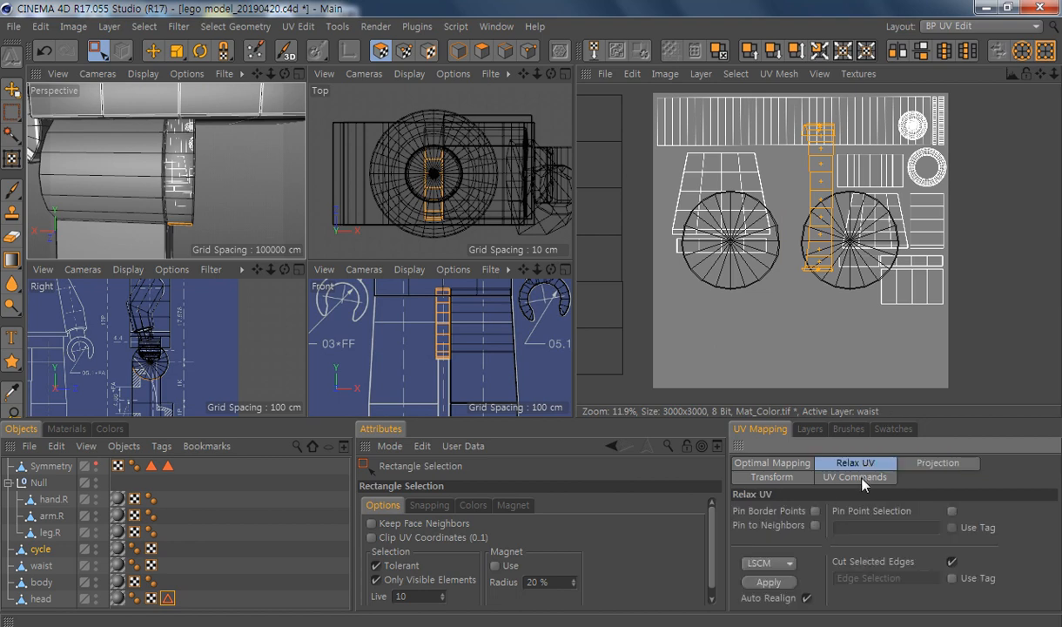
left_click(755, 583)
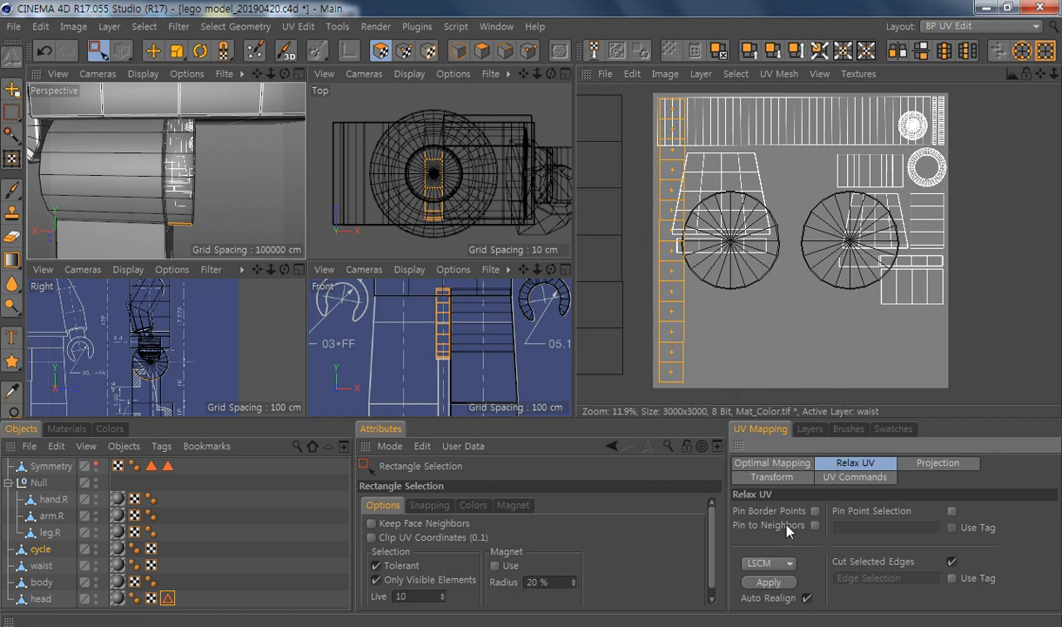
left_click(806, 597)
key("e")
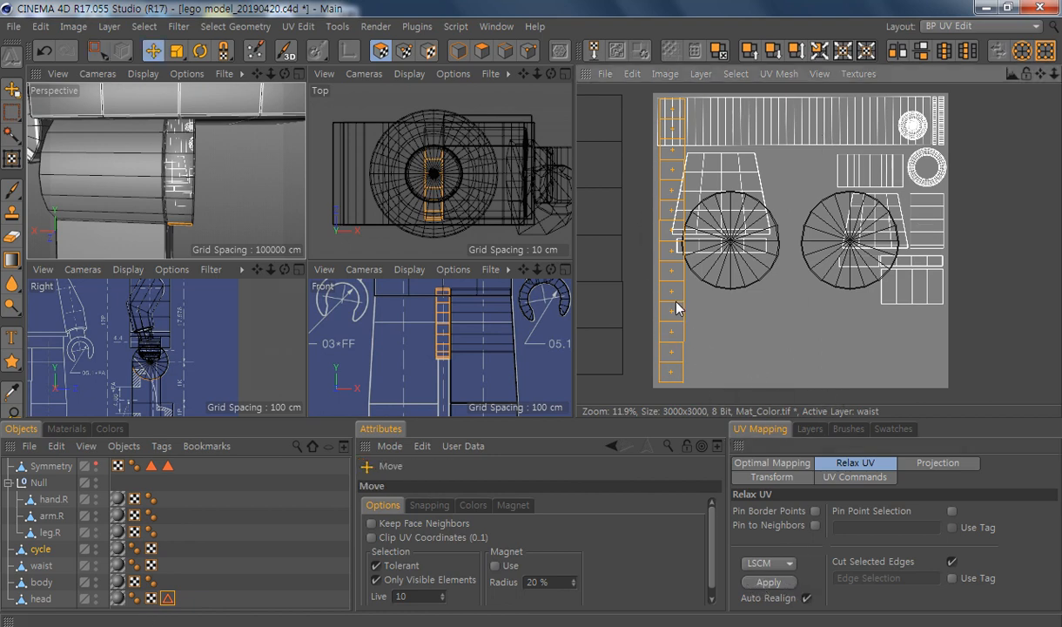
left_click_drag(675, 304, 646, 304)
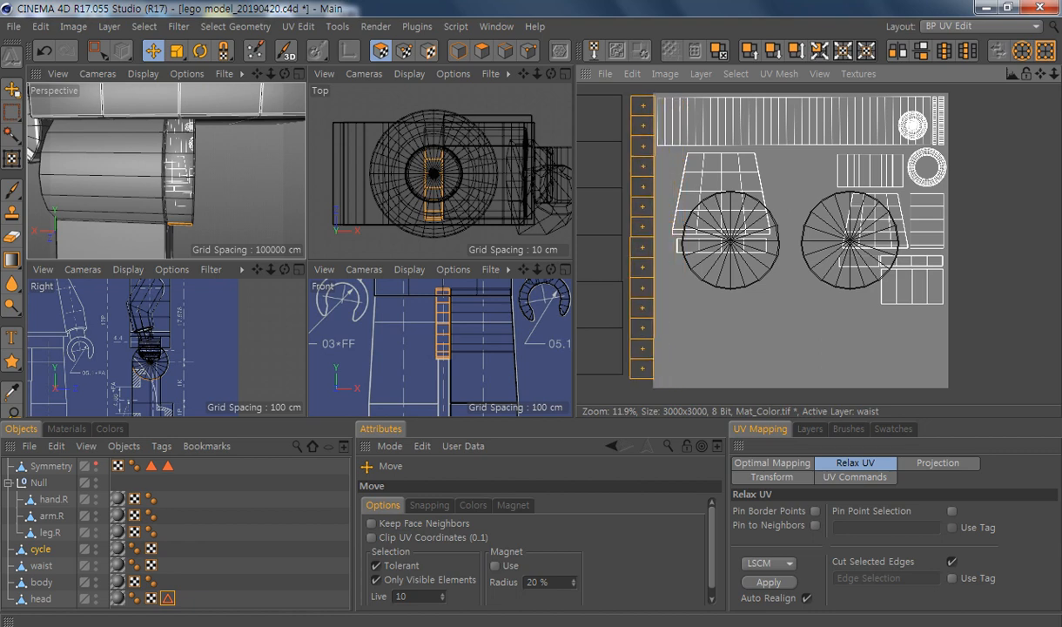
Step: Select both of the cycle's disc islands and unwrap them with Frontal projection based on the Right view
key("0")
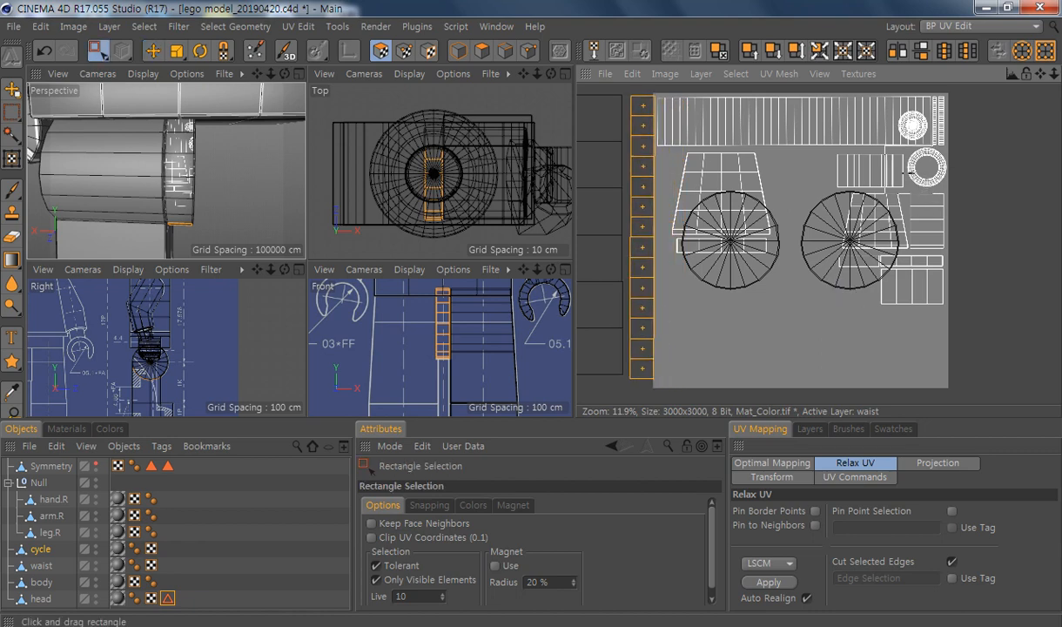
left_click_drag(891, 138, 649, 312)
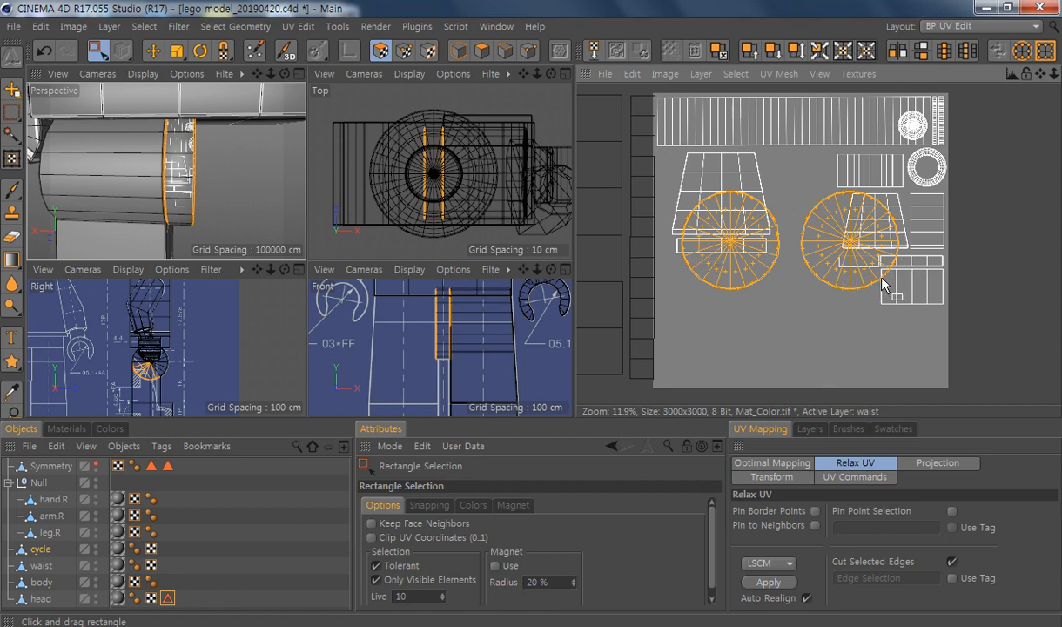
scroll(176, 327, "down", 2)
scroll(175, 327, "up", 2)
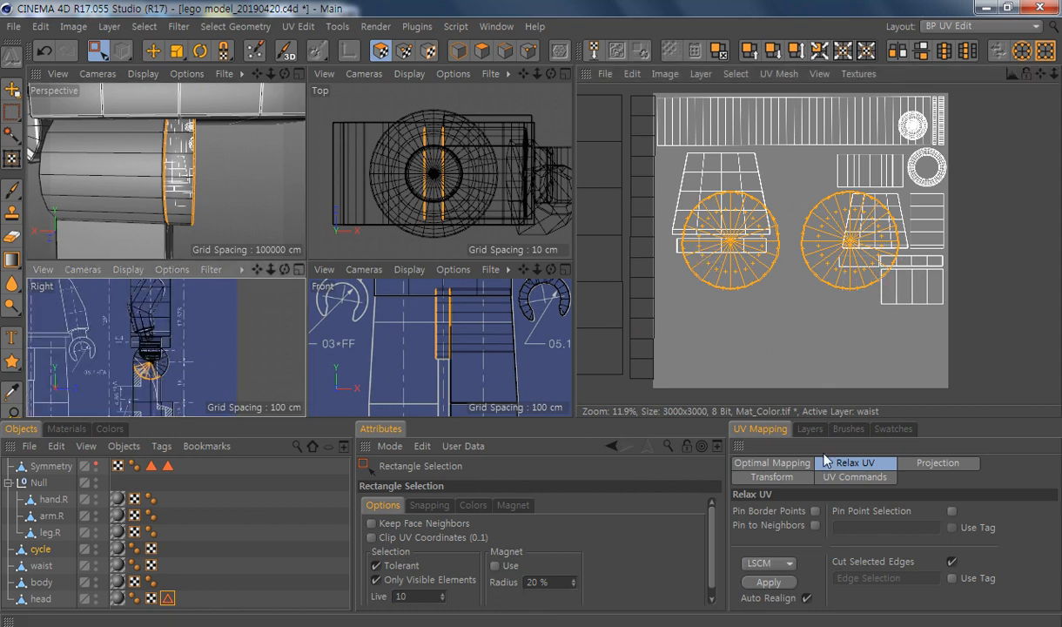
left_click(938, 462)
left_click(868, 512)
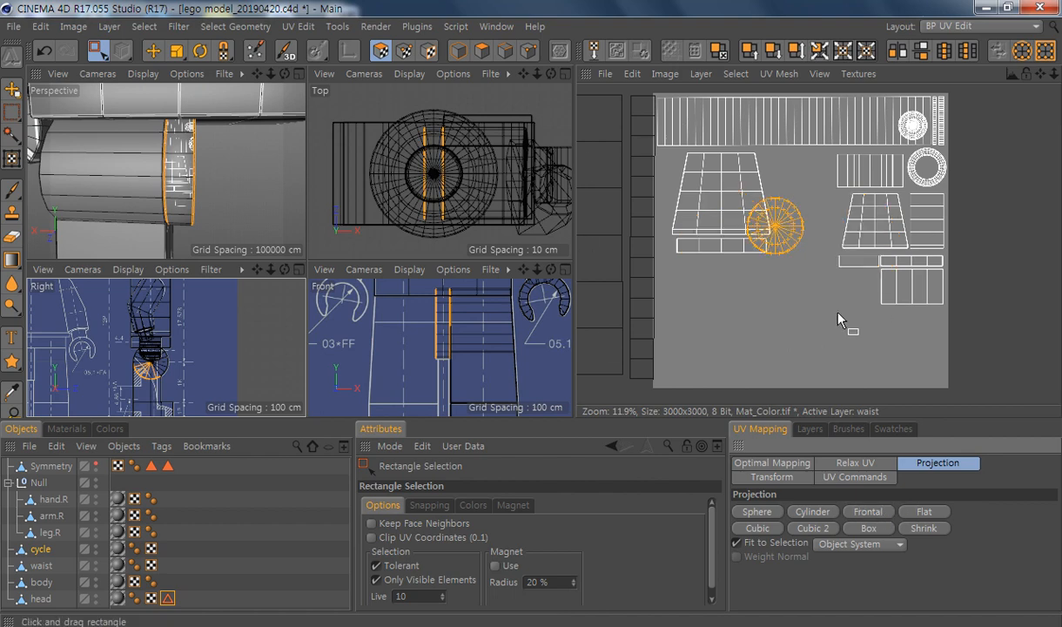
Step: Move the overlapping disc islands to the texture's right side and shrink them to fit inside the ring-shaped island
key("e")
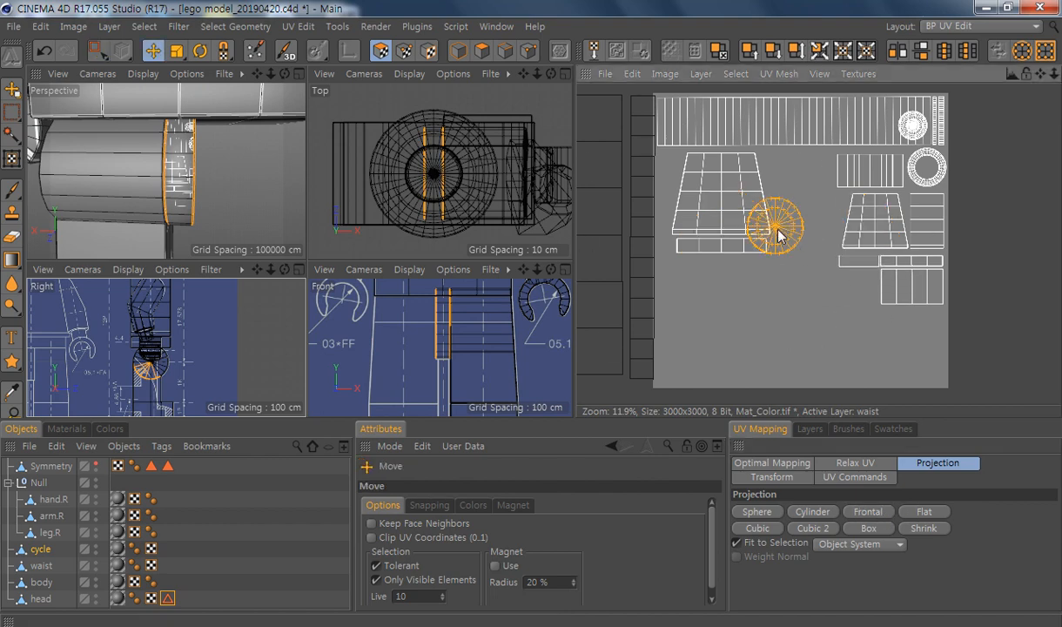
left_click_drag(778, 233, 915, 208)
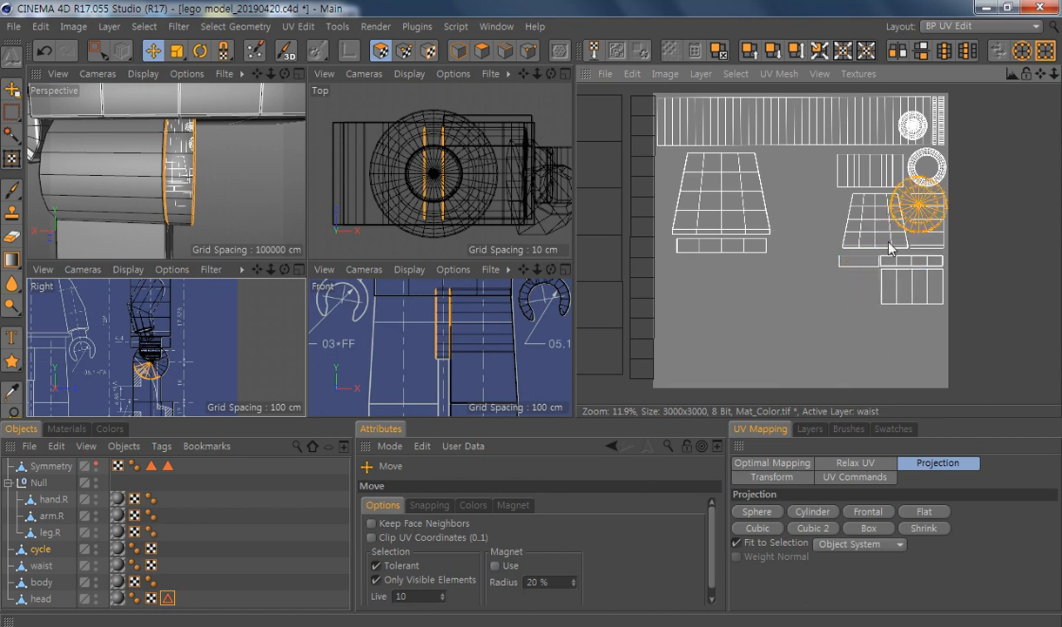
scroll(890, 249, "up", 5)
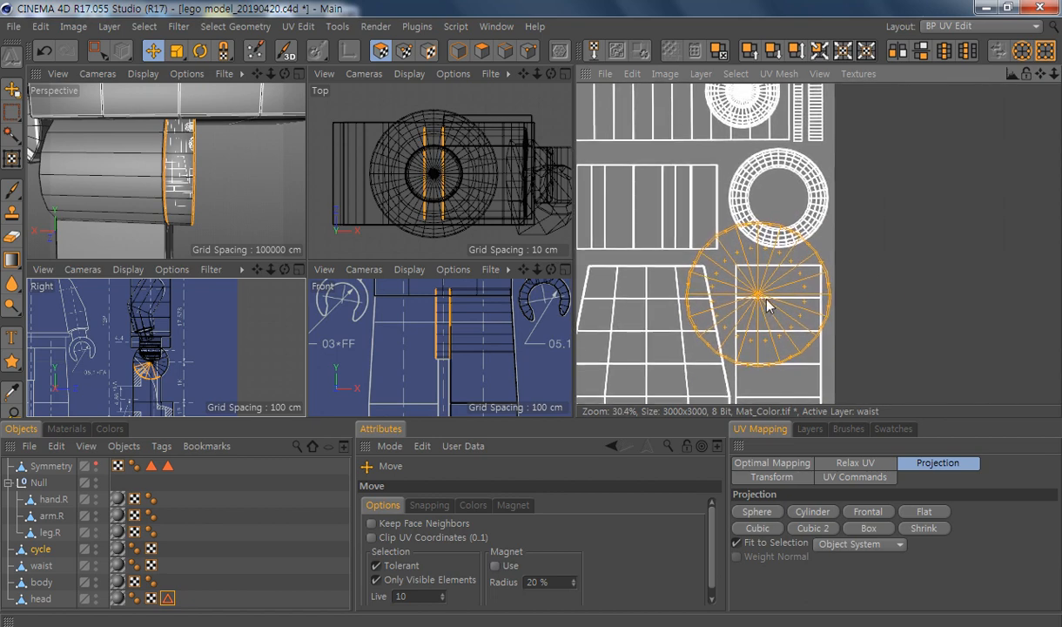
key("t")
left_click_drag(758, 294, 666, 293)
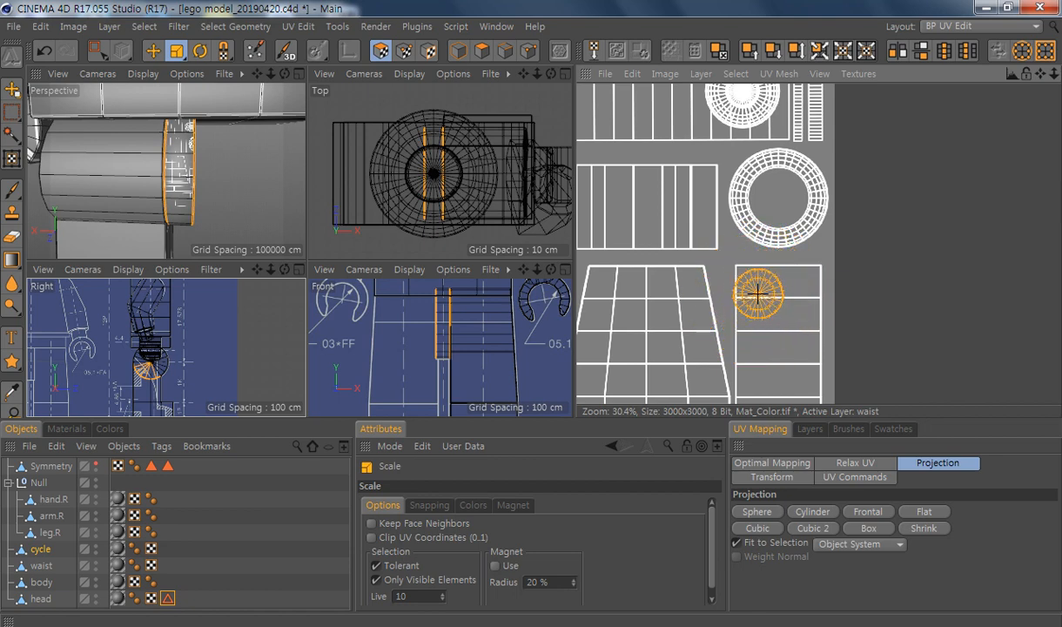
key("e")
left_click_drag(756, 294, 777, 198)
Step: Move the disc islands into the free space beside the lower four-column island and adjust their scale
scroll(822, 339, "down", 3)
middle_click_drag(822, 340, 851, 220, "alt")
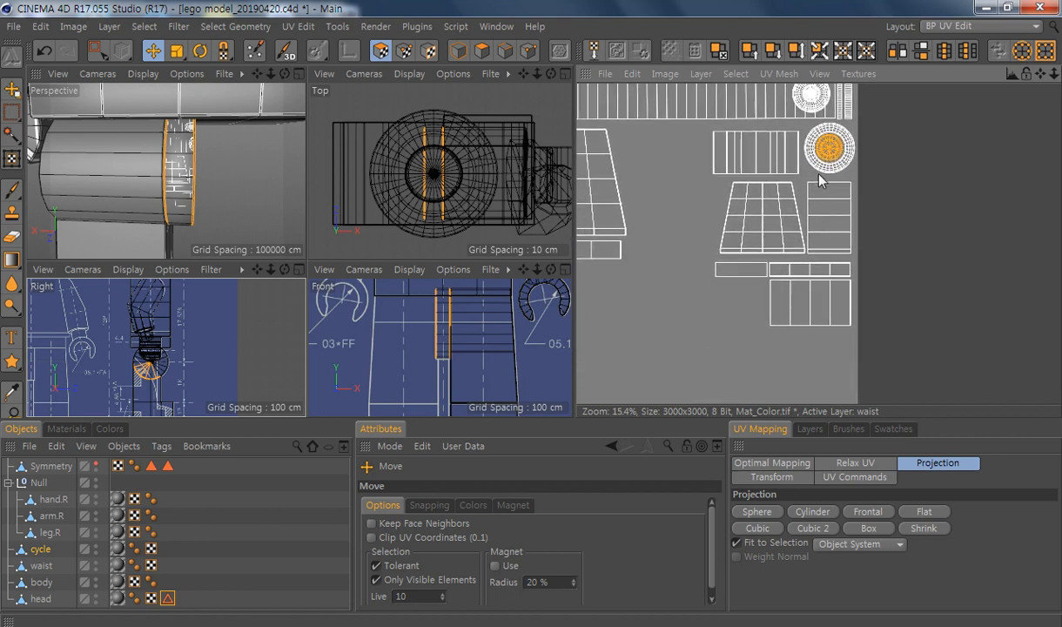
left_click_drag(827, 158, 742, 304)
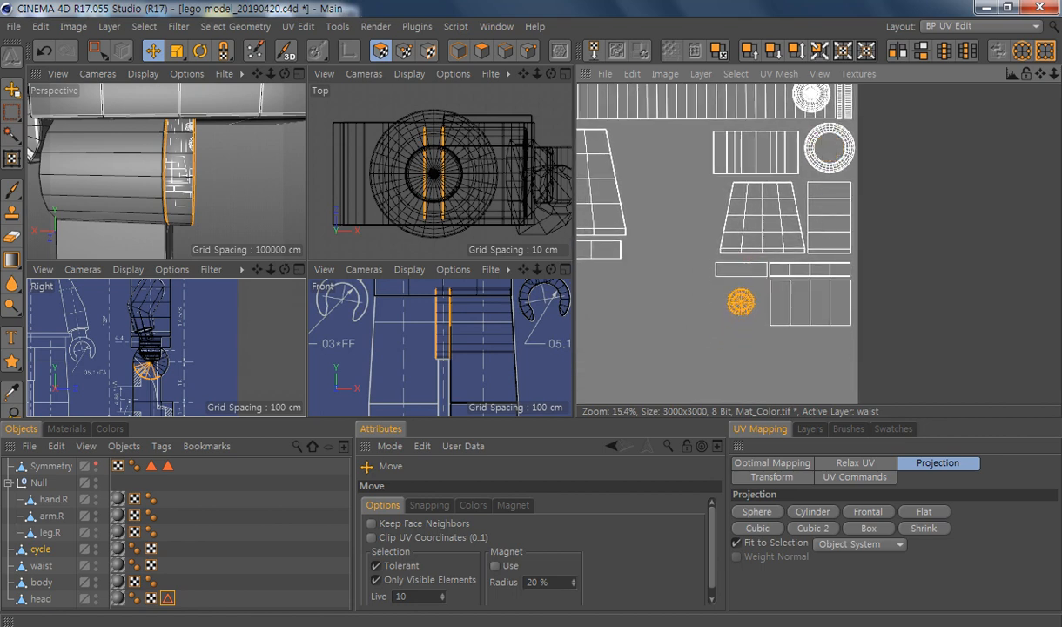
key("t")
mouse_move(706, 300)
left_mouse_down()
mouse_move(741, 301)
mouse_move(716, 310)
mouse_move(707, 290)
left_mouse_up()
key("e")
Step: Select the wide rim strip outside the texture, scale it down and place it below the large trapezoid's narrow strip
scroll(747, 302, "down", 3)
middle_click_drag(716, 312, 813, 258, "alt")
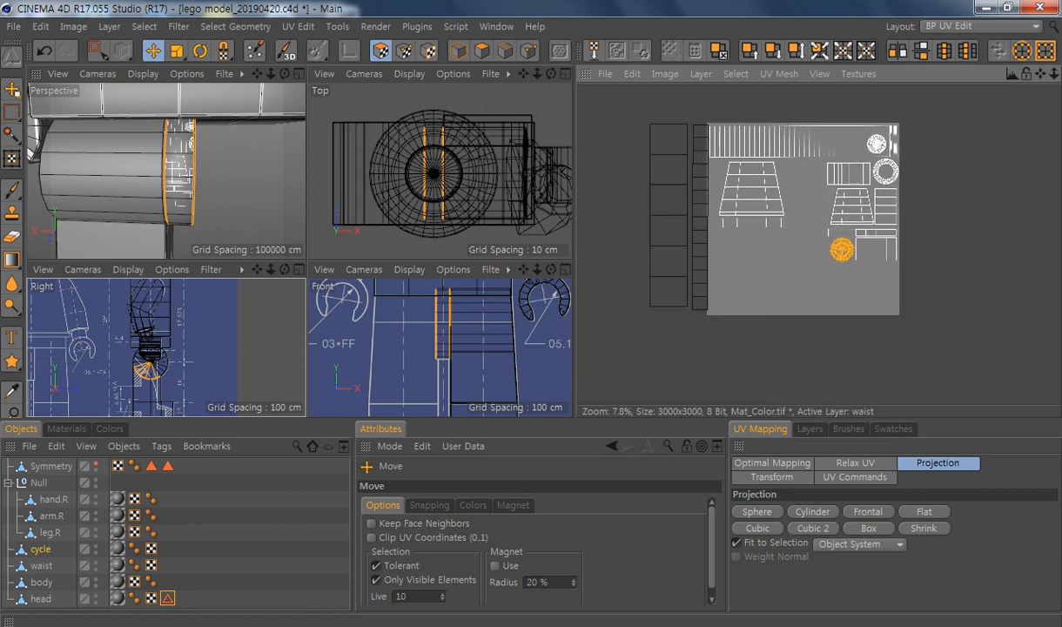
middle_click_drag(743, 272, 717, 291, "alt")
key("0")
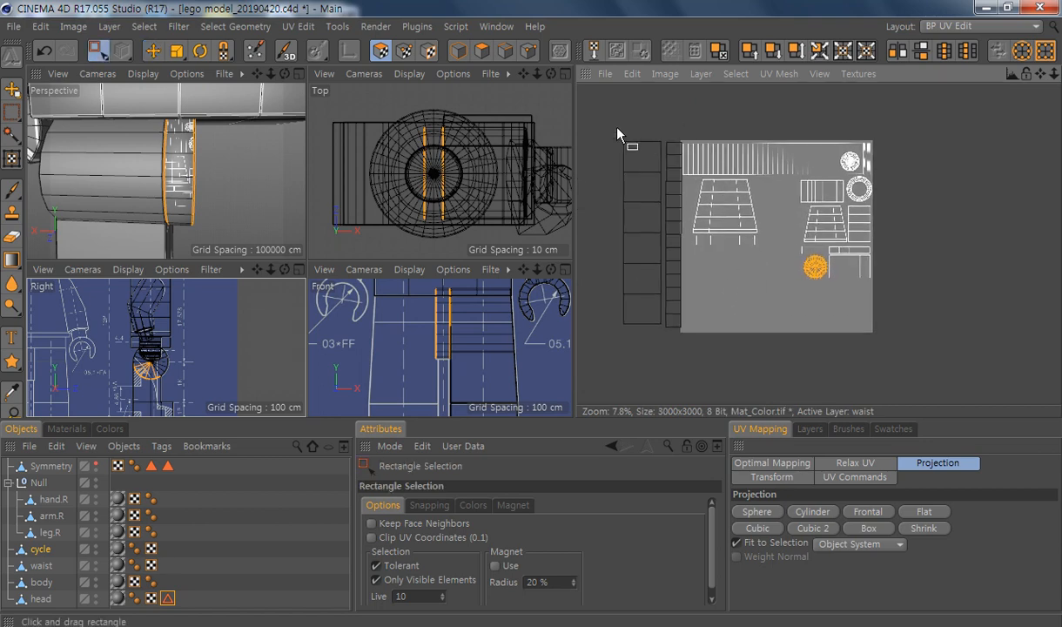
left_click_drag(585, 119, 631, 366)
key("e")
left_click_drag(646, 222, 695, 287)
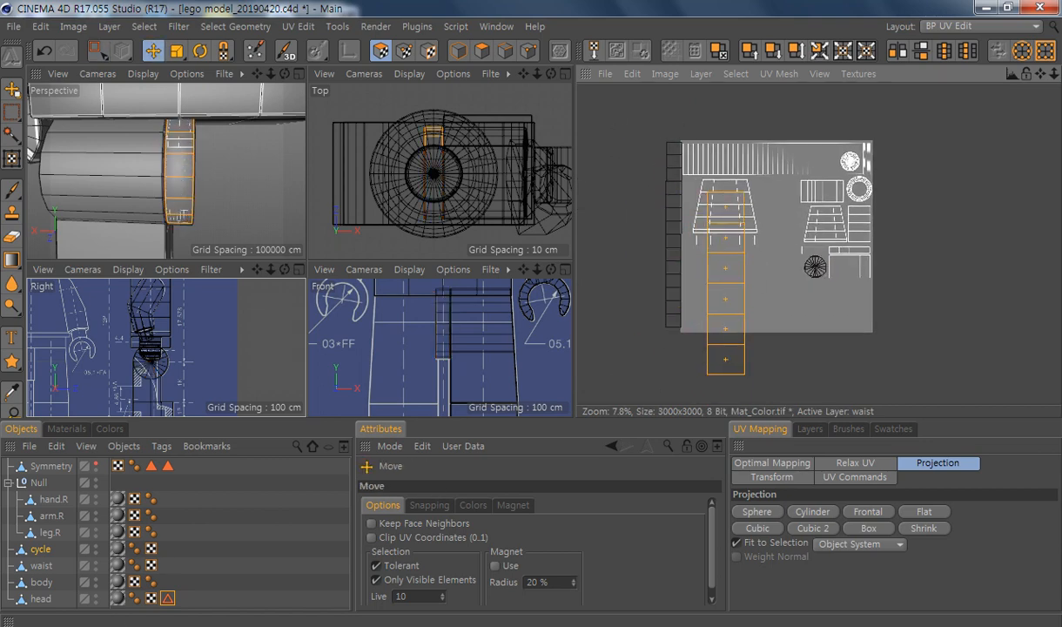
scroll(745, 281, "up", 5)
scroll(730, 212, "up", 1)
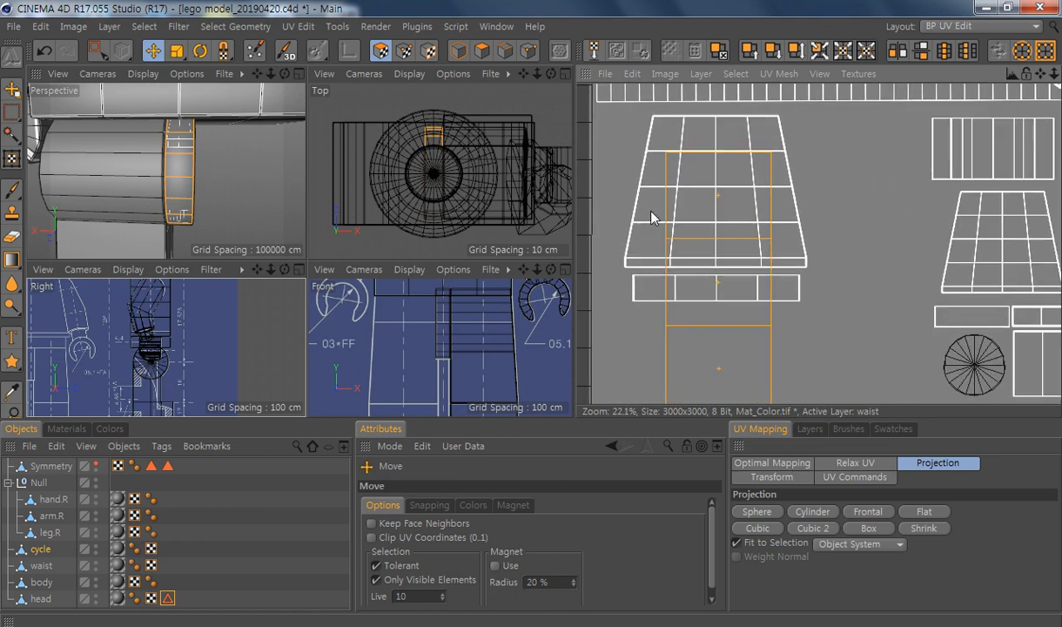
key("t")
left_click_drag(773, 158, 715, 315)
key("e")
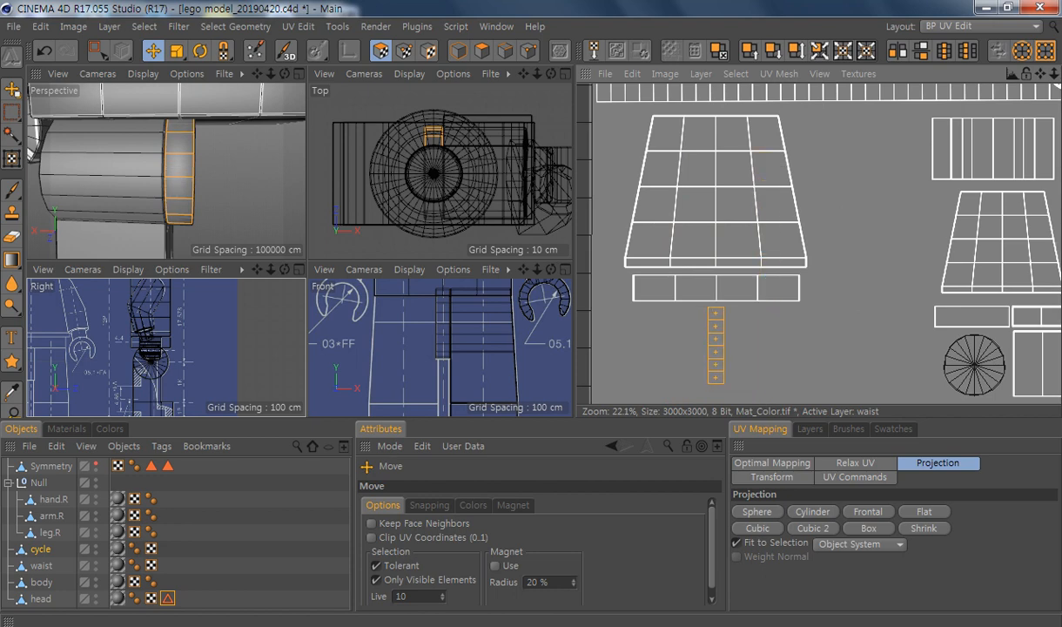
Step: Select the long rim strip at the texture's left edge and rotate its UVs by -45° twice
scroll(752, 339, "down", 5)
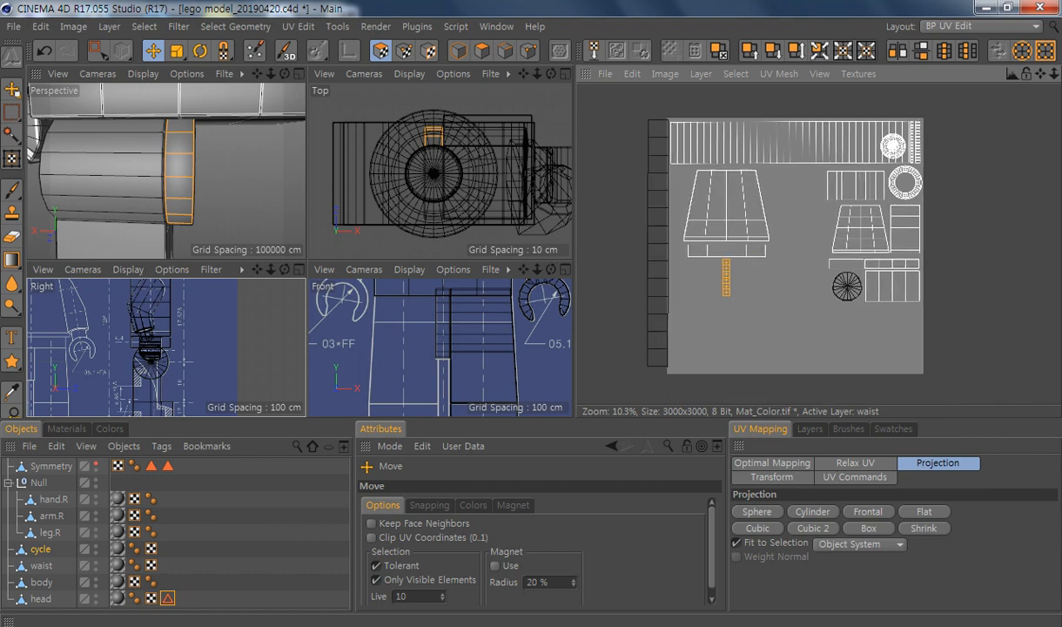
key("0")
left_click_drag(604, 132, 678, 375)
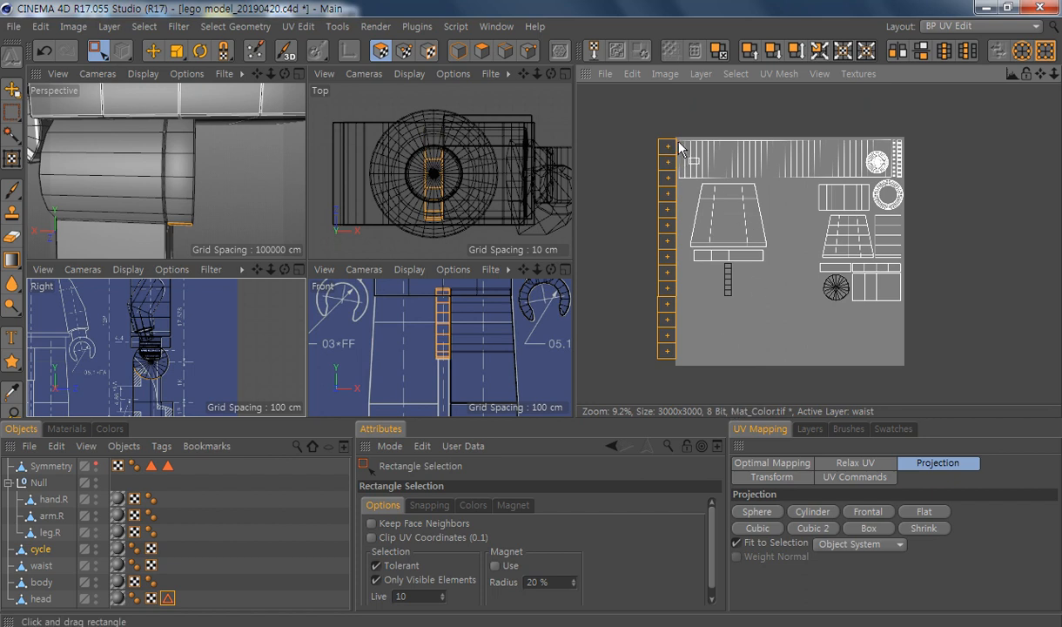
left_click(770, 477)
left_click(894, 543)
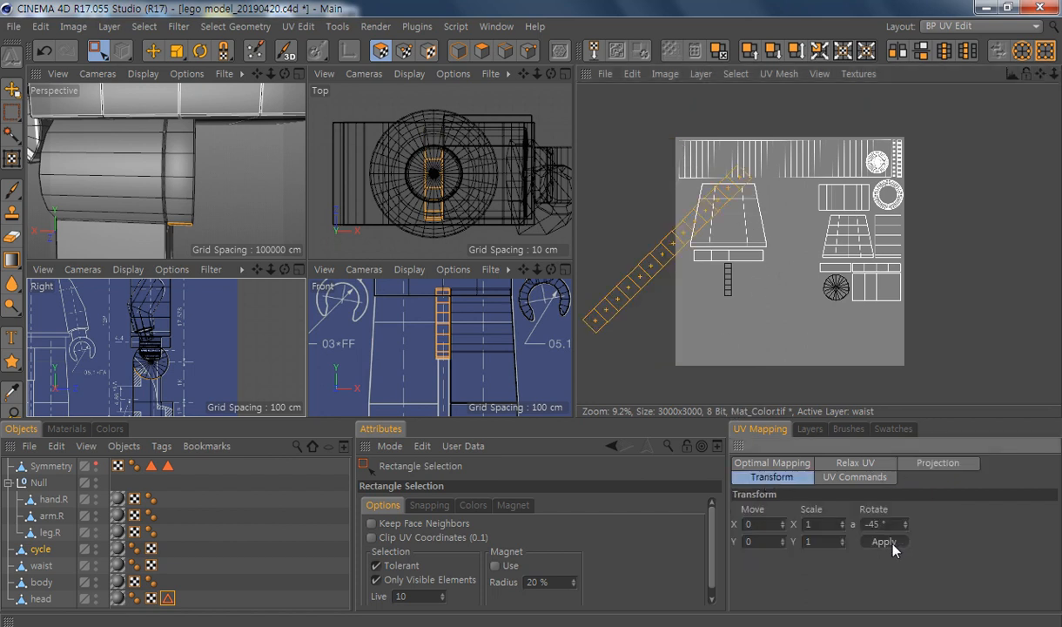
left_click(894, 543)
Step: Move the long rim strip into the texture and scale it down to the width of the four-column island above it
middle_click_drag(721, 280, 752, 275, "alt")
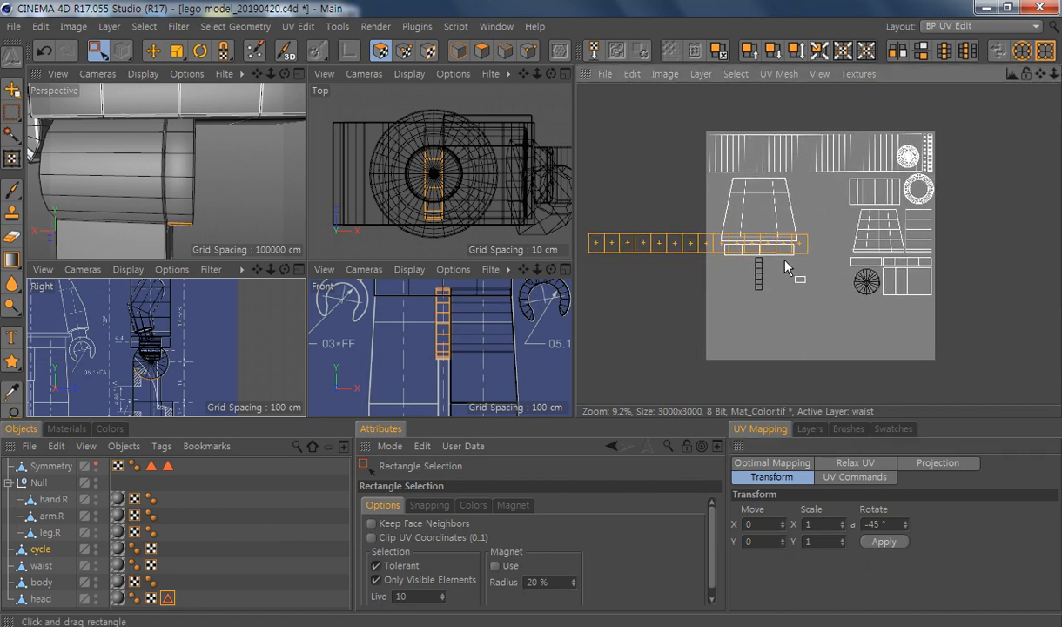
key("e")
left_click_drag(774, 251, 899, 316)
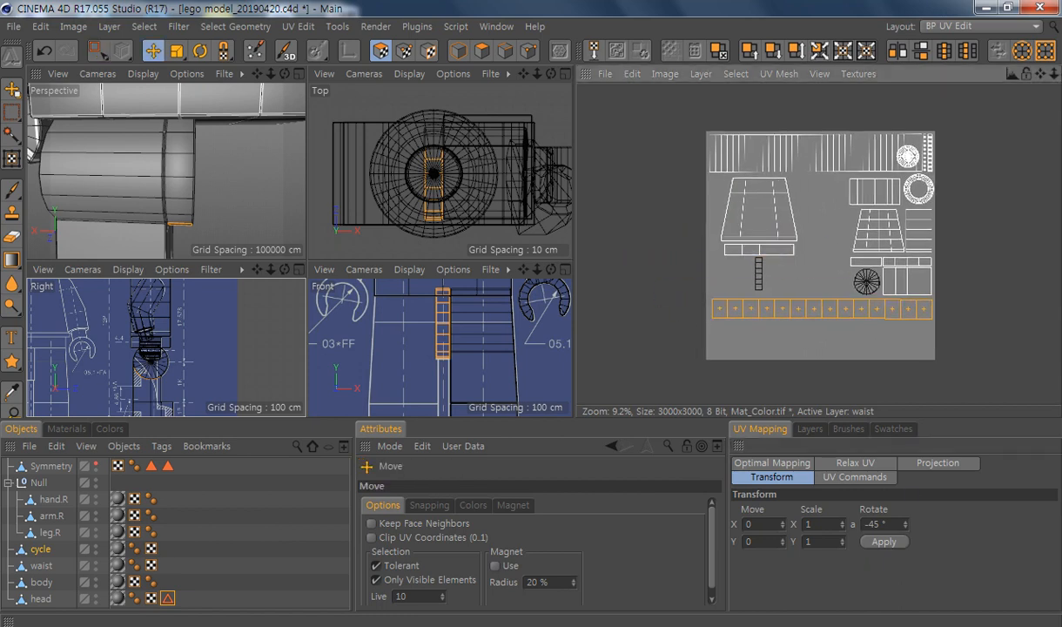
scroll(861, 295, "up", 4)
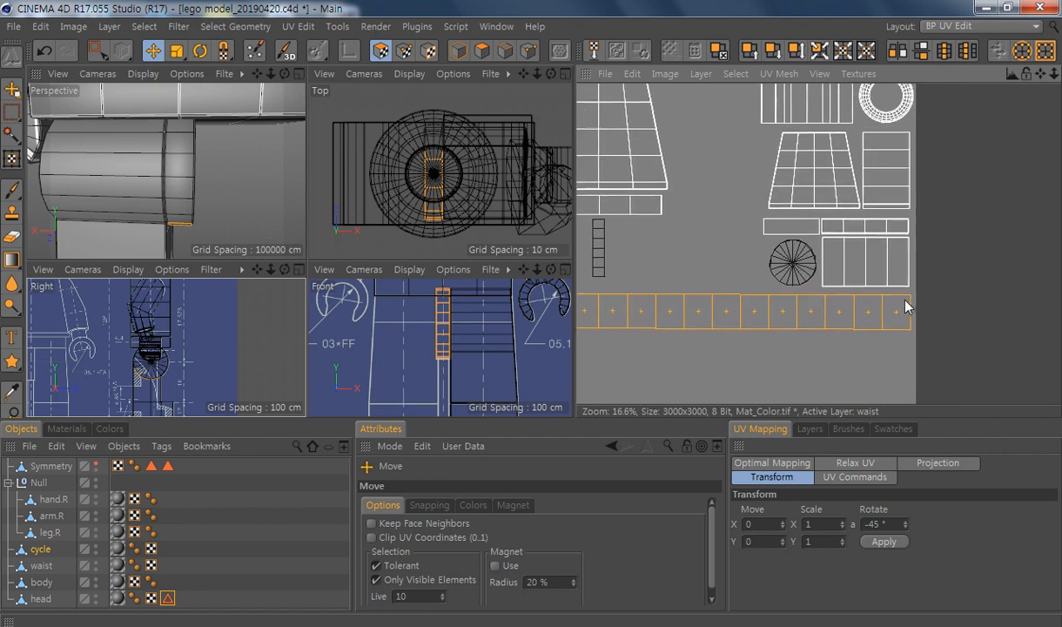
key("t")
left_click_drag(910, 302, 910, 296)
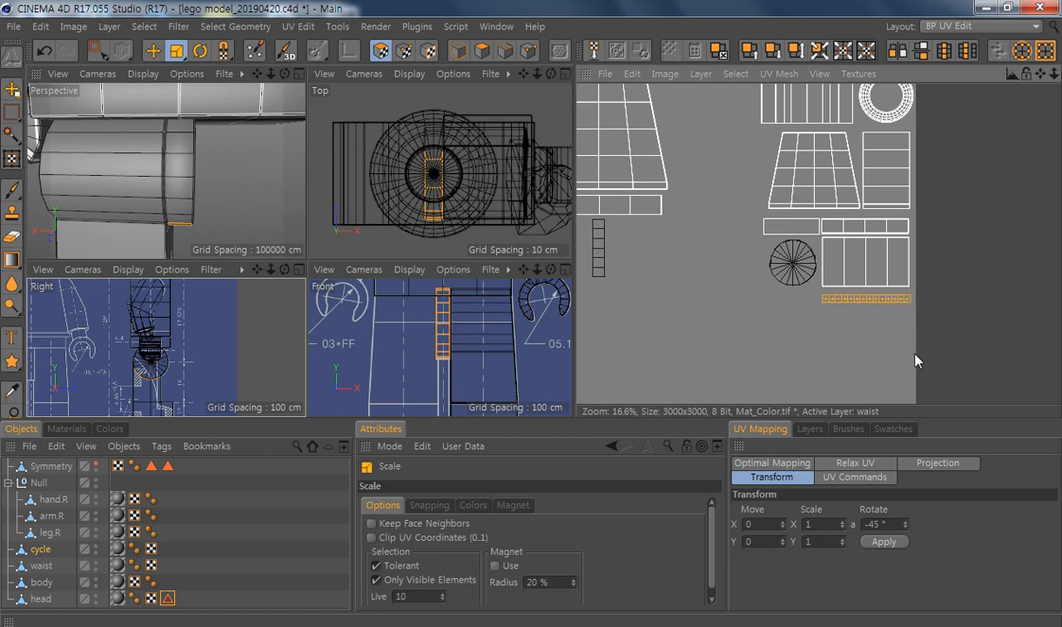
Step: Rotate the long rim strip by -45° twice more and place it upright between the texture's left edge and the large trapezoid
scroll(805, 278, "down", 3)
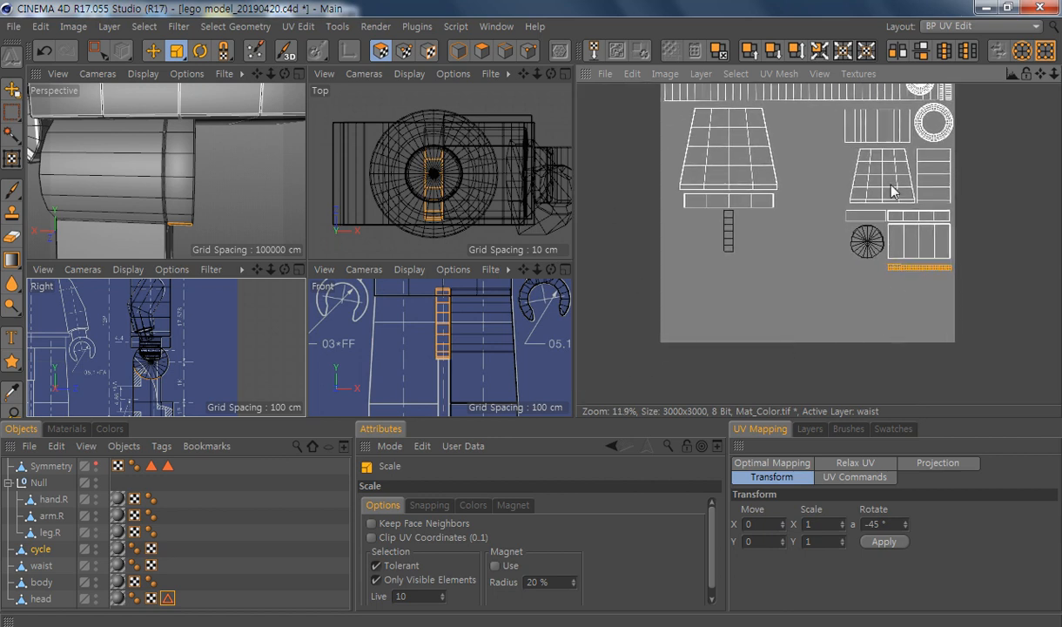
left_click(883, 541)
key("e")
left_click(883, 541)
left_click_drag(930, 285, 668, 142)
middle_click_drag(773, 227, 798, 212, "alt")
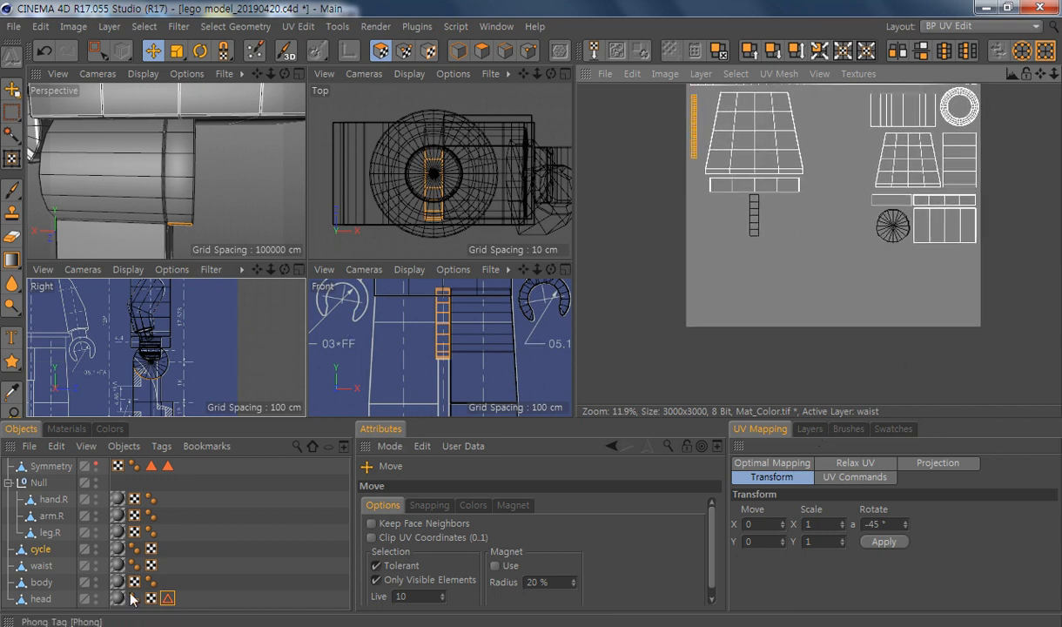
Step: Reselect the cycle object with all its polygons and create a new texture layer above the waist layer
left_click(52, 534)
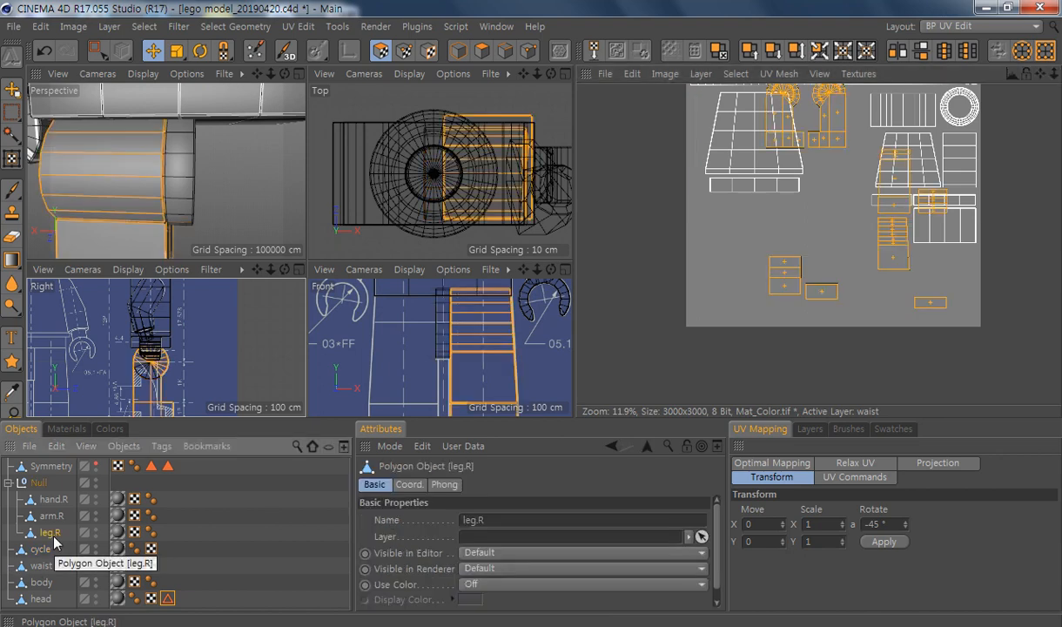
left_click(42, 552)
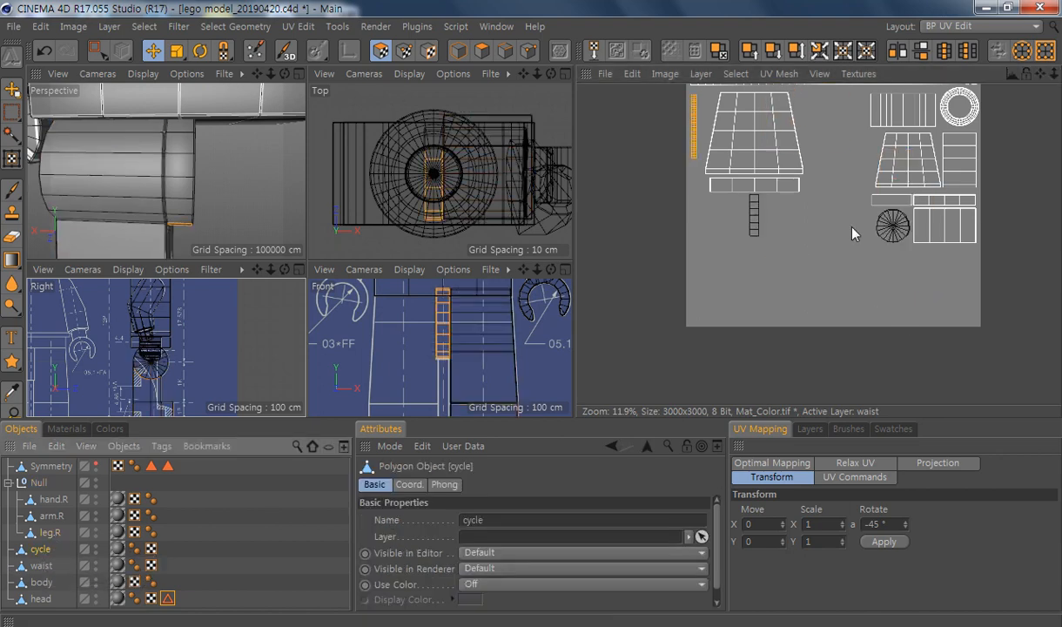
left_click(810, 429)
left_click(744, 602)
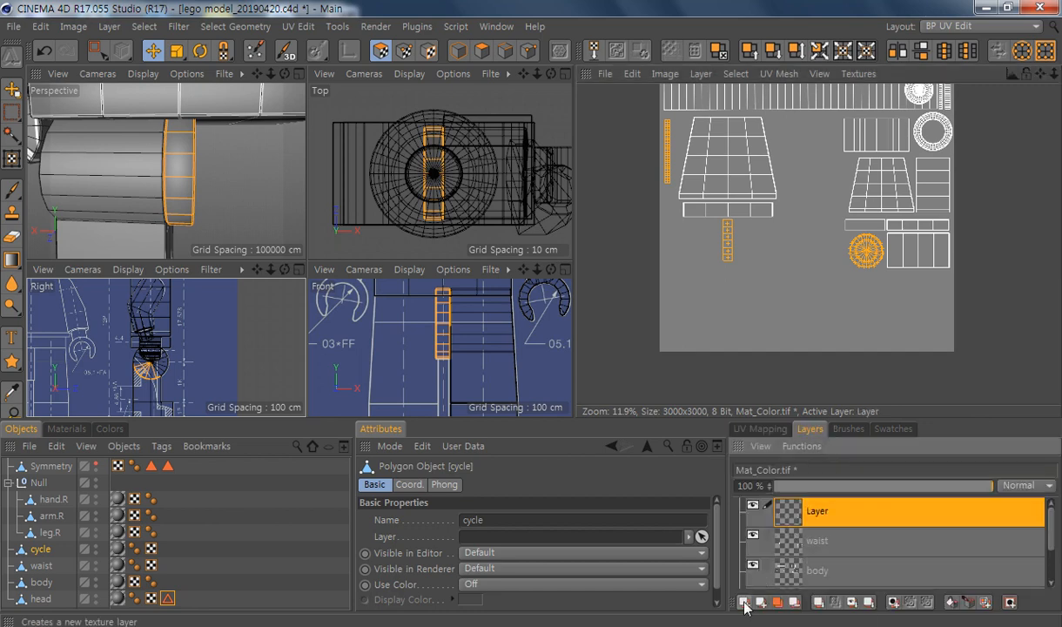
Step: Outline the cycle object's selected polygons on the new texture layer and name the layer cycle
left_click(968, 604)
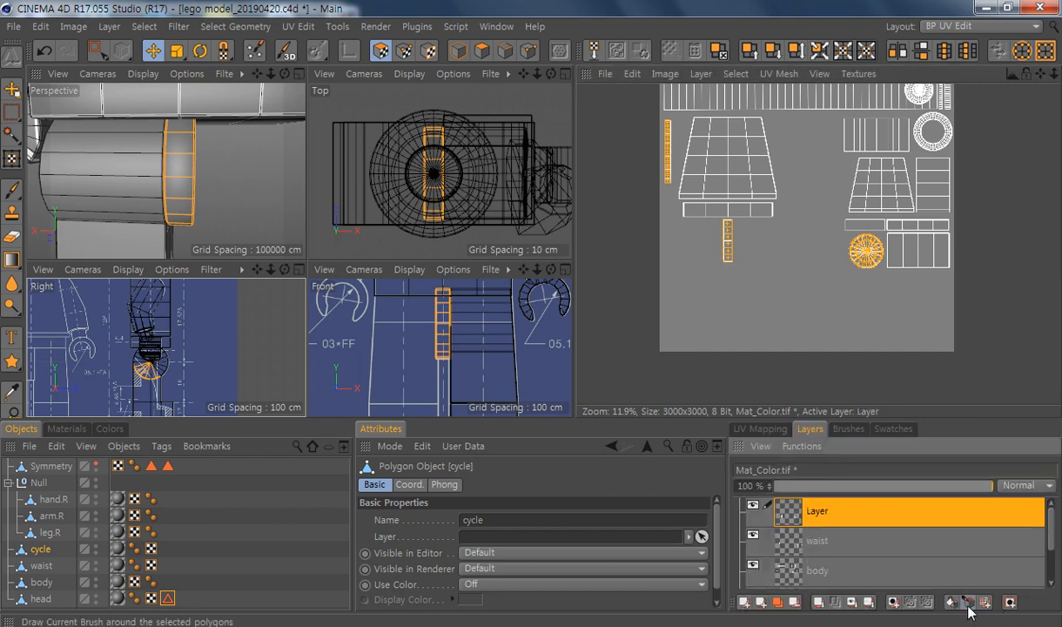
double_click(819, 512)
type("cycle")
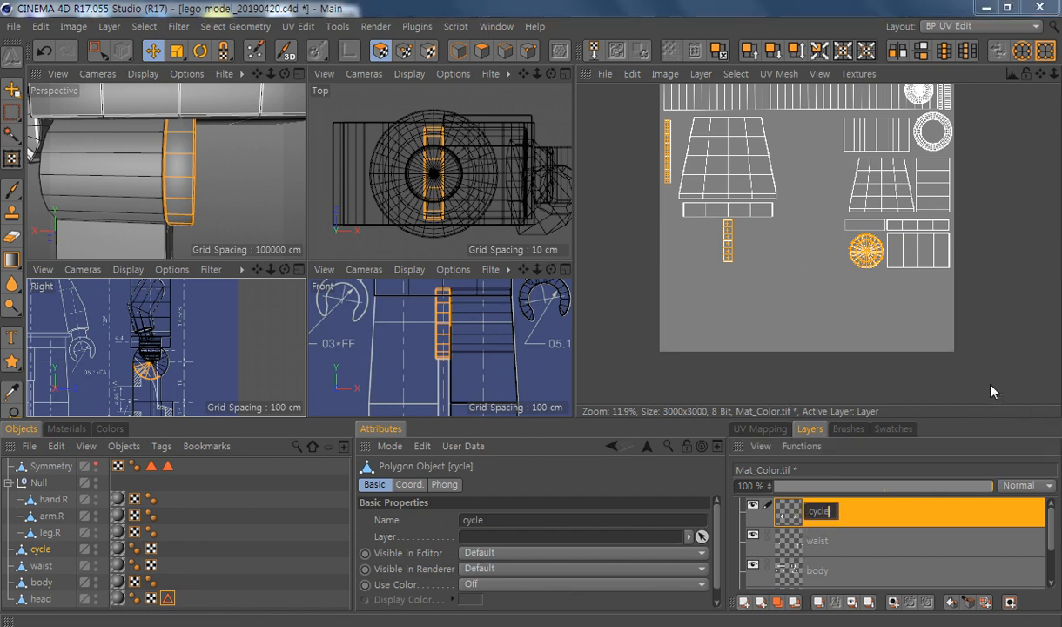
key("Return")
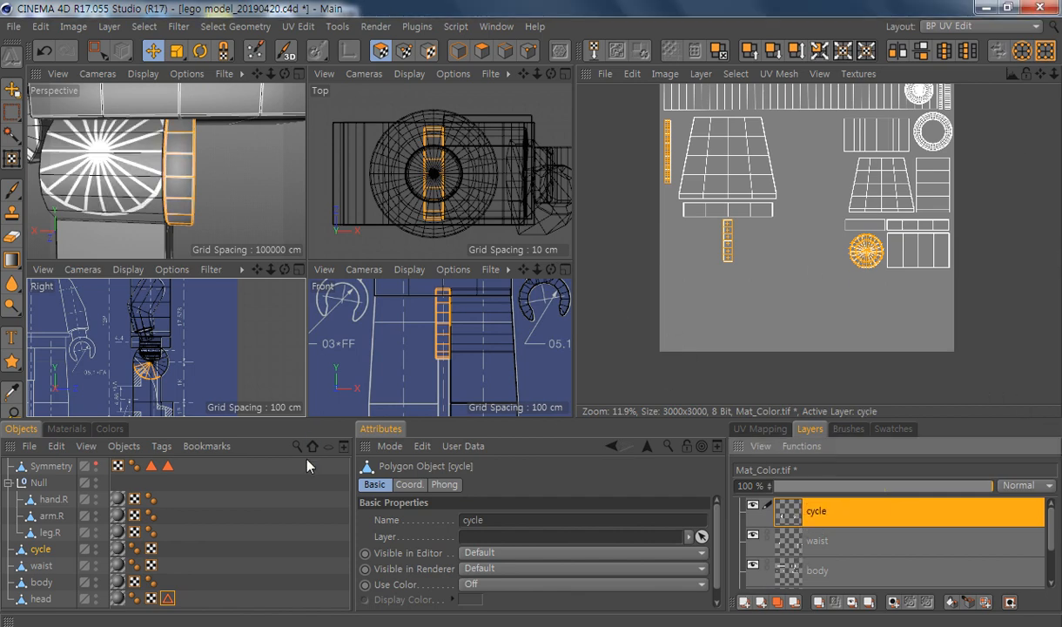
Step: Select the leg.R object and unwrap its UVs with a Box projection
left_click(48, 532)
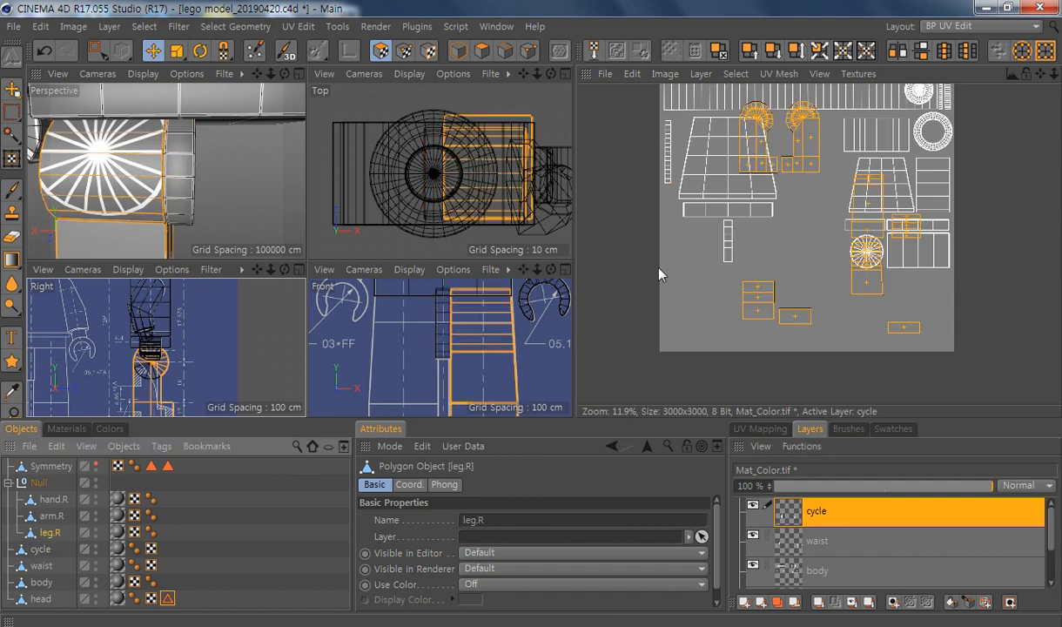
left_click(758, 428)
left_click(922, 464)
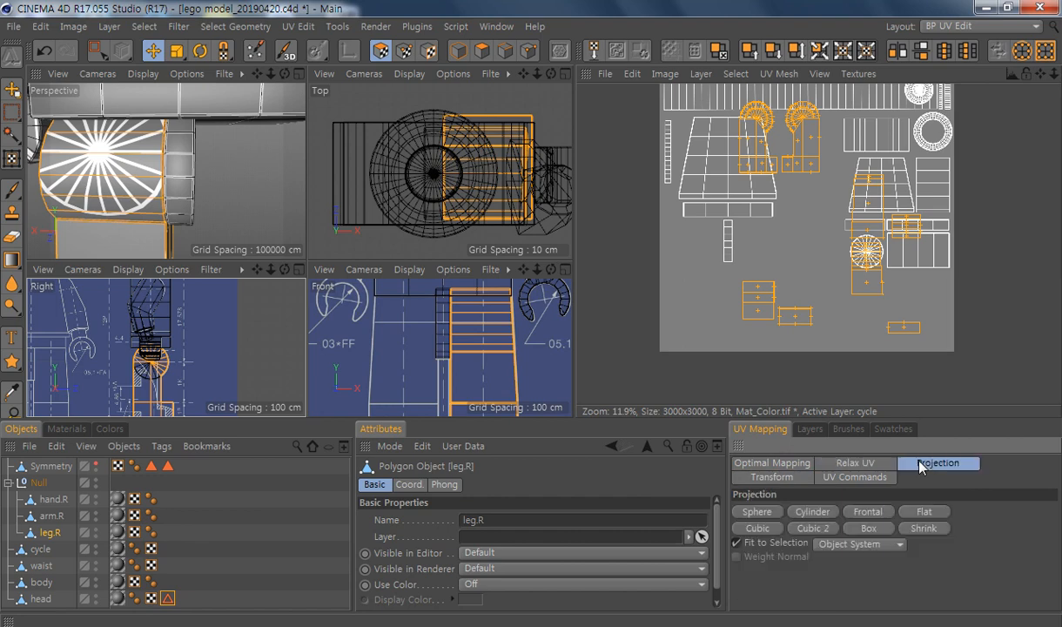
left_click(876, 530)
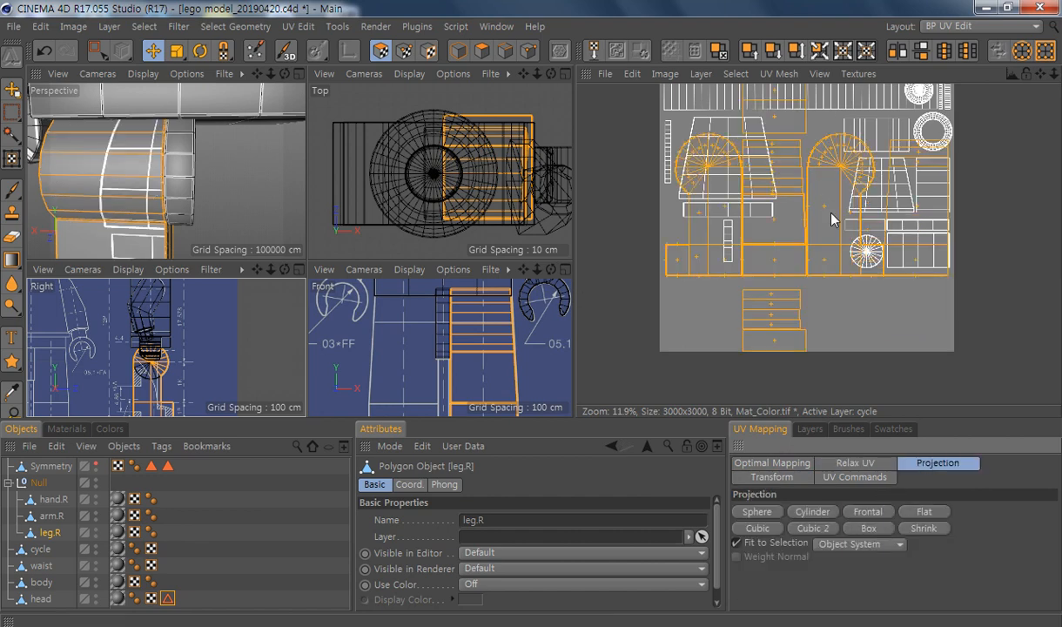
Step: Select the leg's central UV strip between the two side profiles and move it outside the texture, beyond its left edge
middle_click_drag(834, 217, 831, 258, "alt")
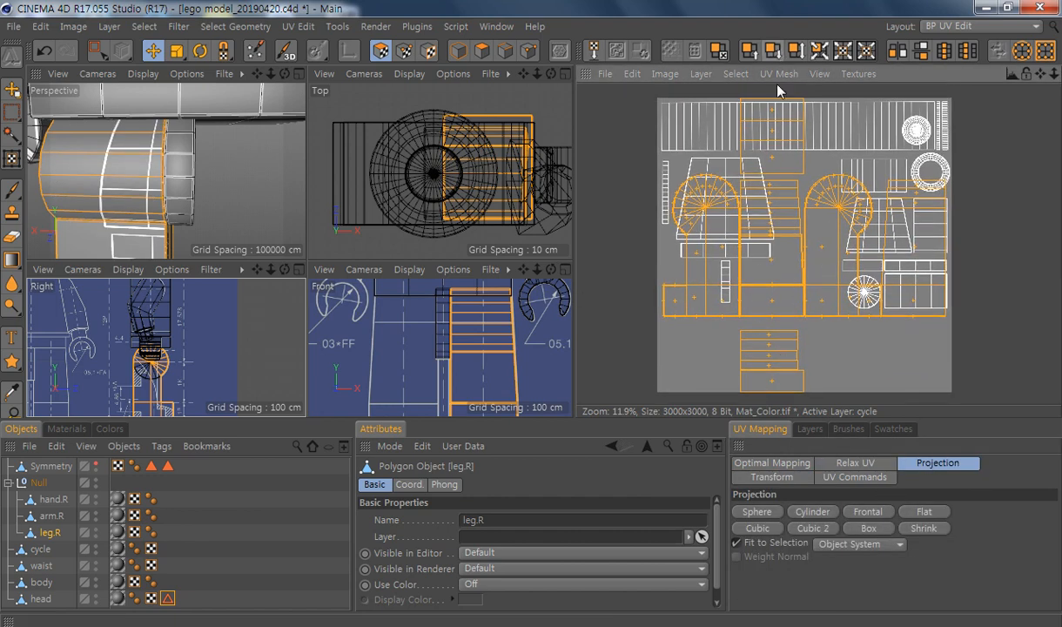
key("0")
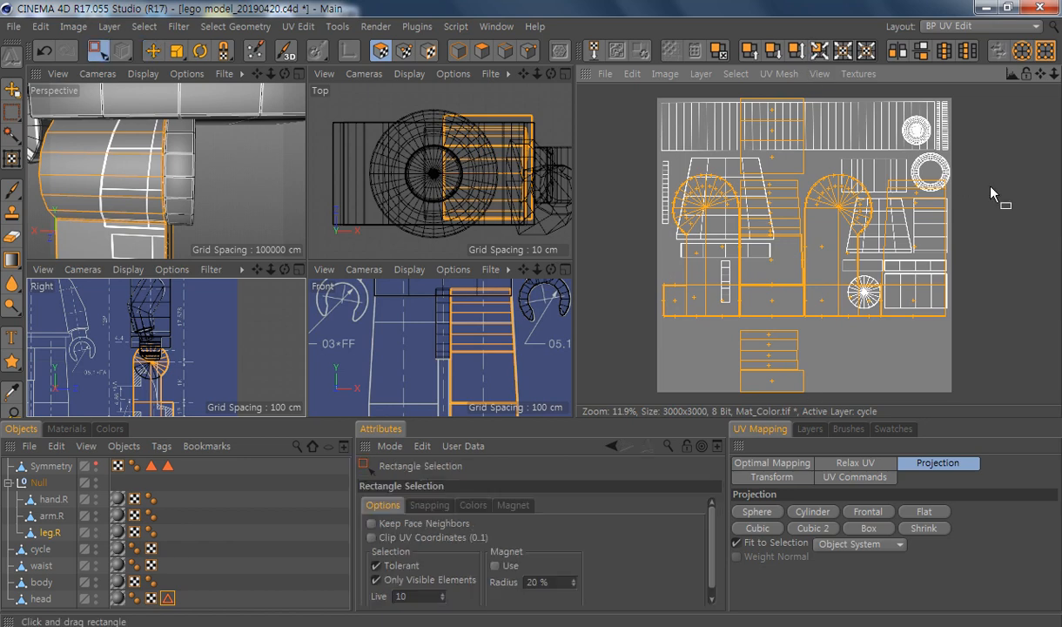
left_click_drag(990, 138, 906, 345)
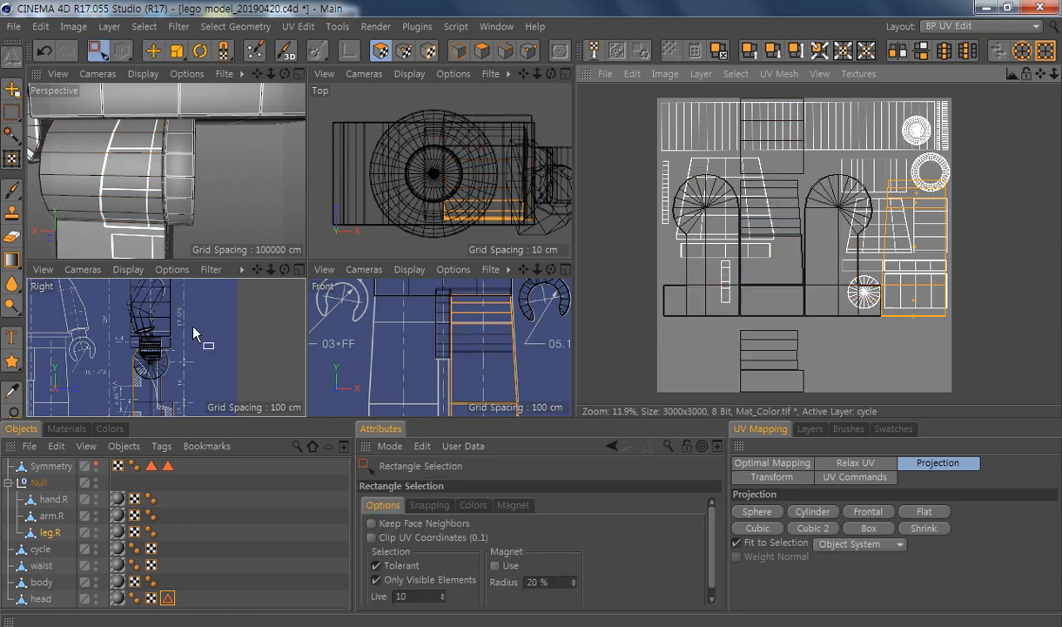
scroll(143, 202, "down", 8)
scroll(142, 179, "up", 6)
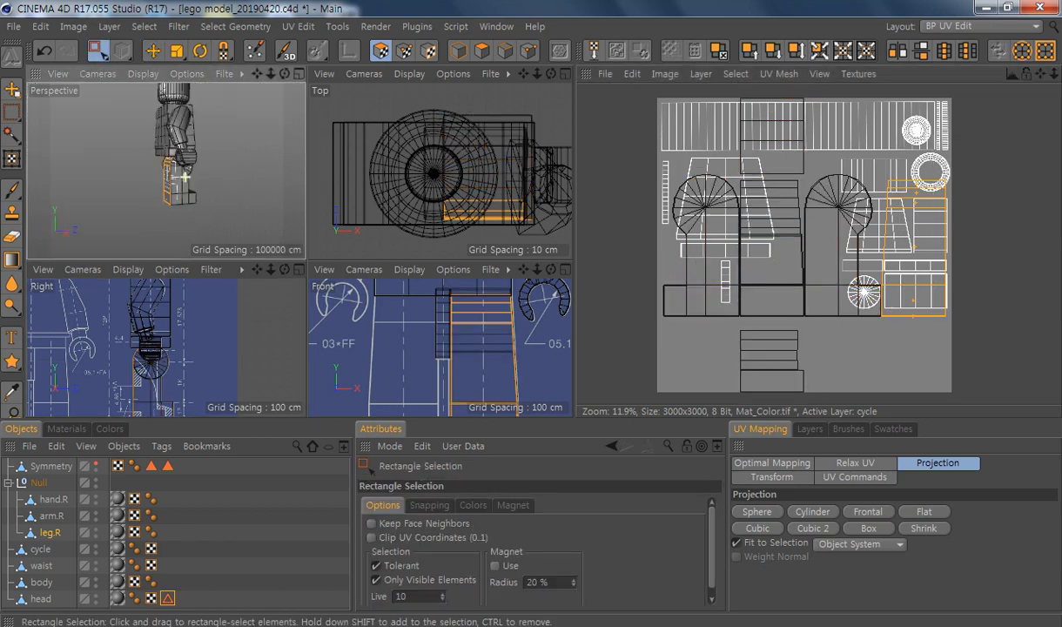
mouse_move(181, 177)
left_mouse_down("alt")
mouse_move(242, 175)
mouse_move(178, 173)
left_mouse_up("alt")
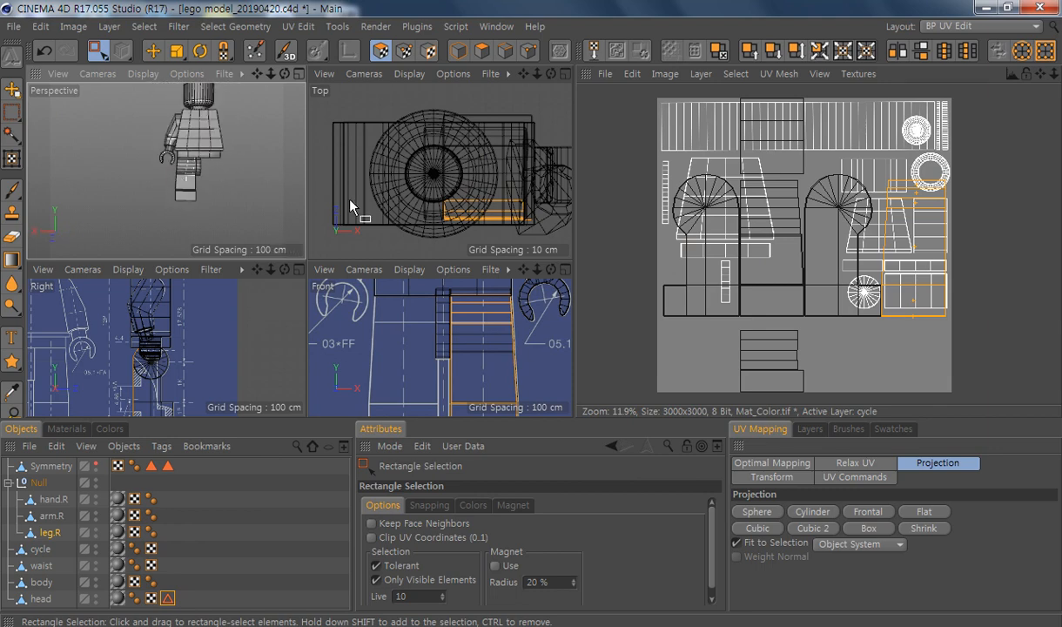
left_click_drag(757, 183, 783, 320)
middle_click_drag(685, 352, 741, 339, "alt")
key("e")
left_click_drag(792, 261, 618, 262)
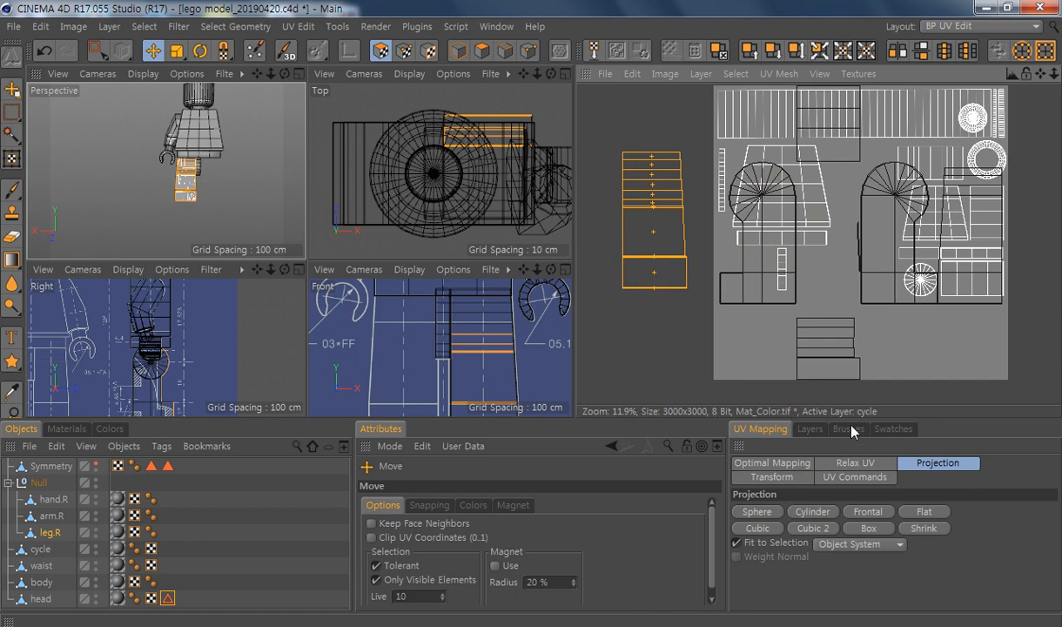
Step: Try to relax the leg's detached UV strip with LSCM and move the result aside, and undo both changes
left_click(851, 462)
left_click(769, 582)
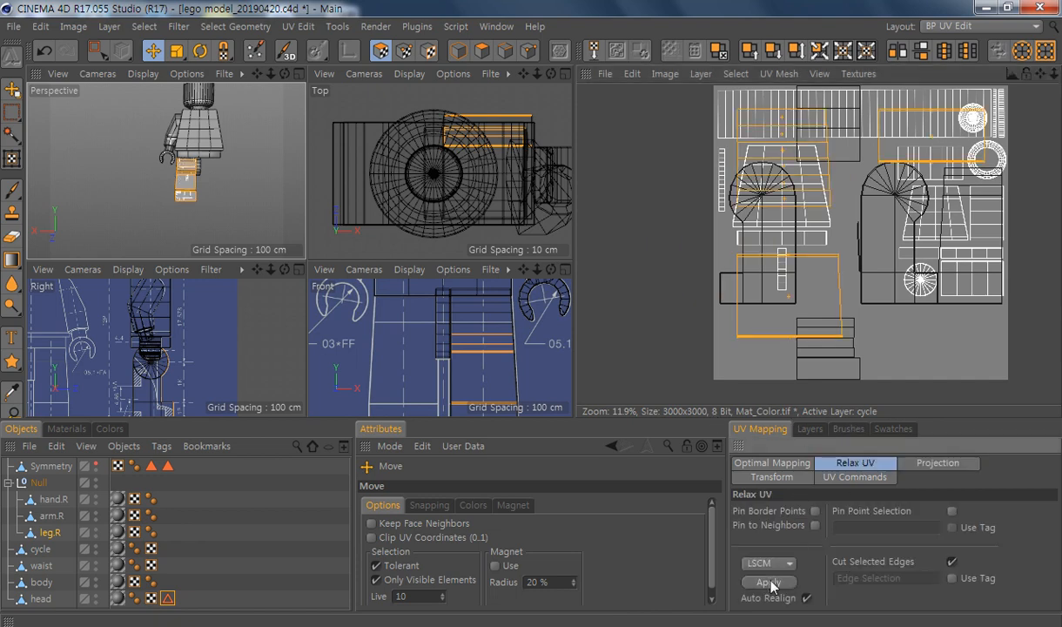
left_click_drag(806, 176, 630, 188)
scroll(857, 221, "down", 1)
scroll(856, 221, "down", 1)
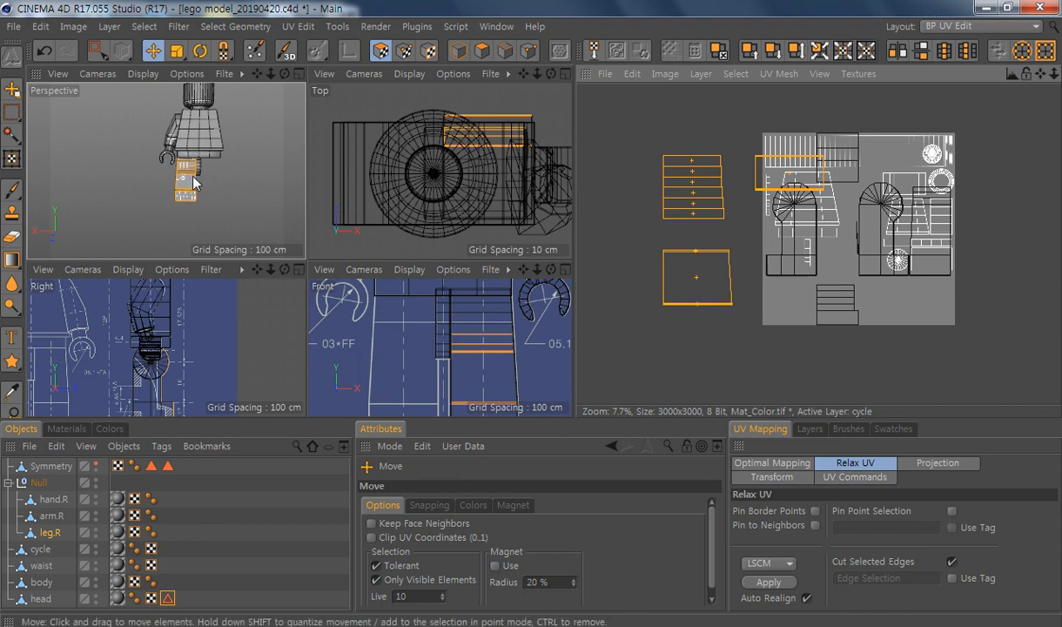
scroll(194, 180, "up", 5)
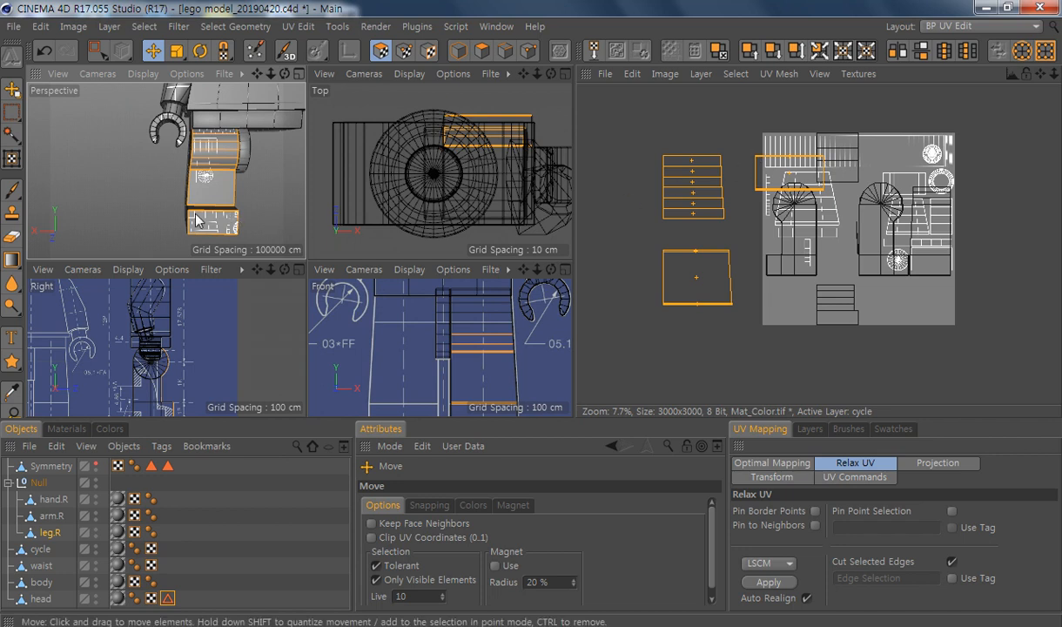
left_click_drag(197, 218, 248, 202, "alt")
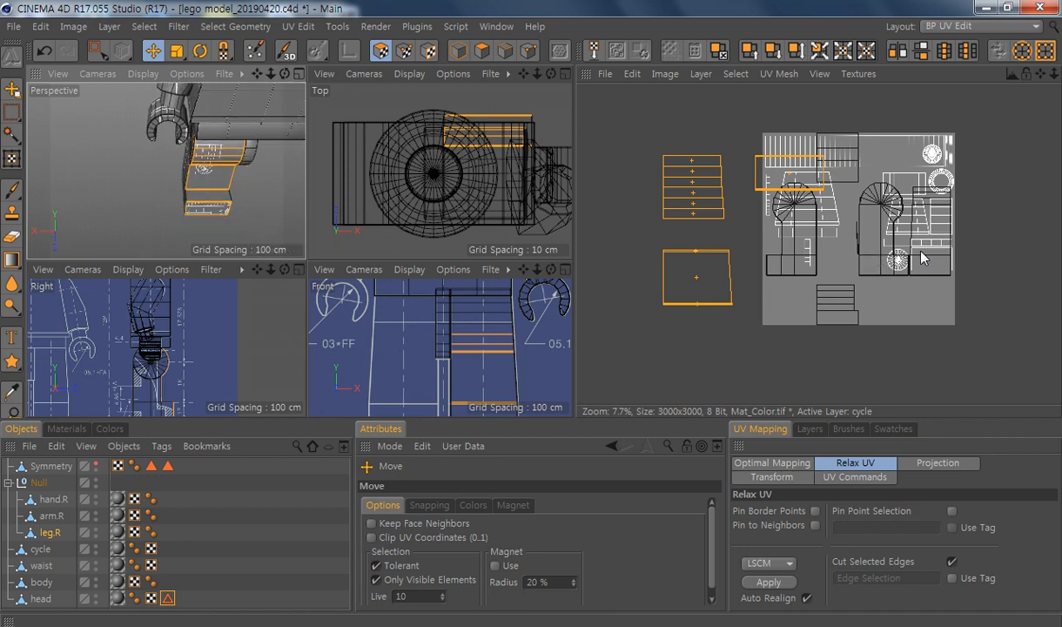
right_click_drag(923, 258, 833, 240, "alt")
key("ctrl+z")
key("ctrl+z")
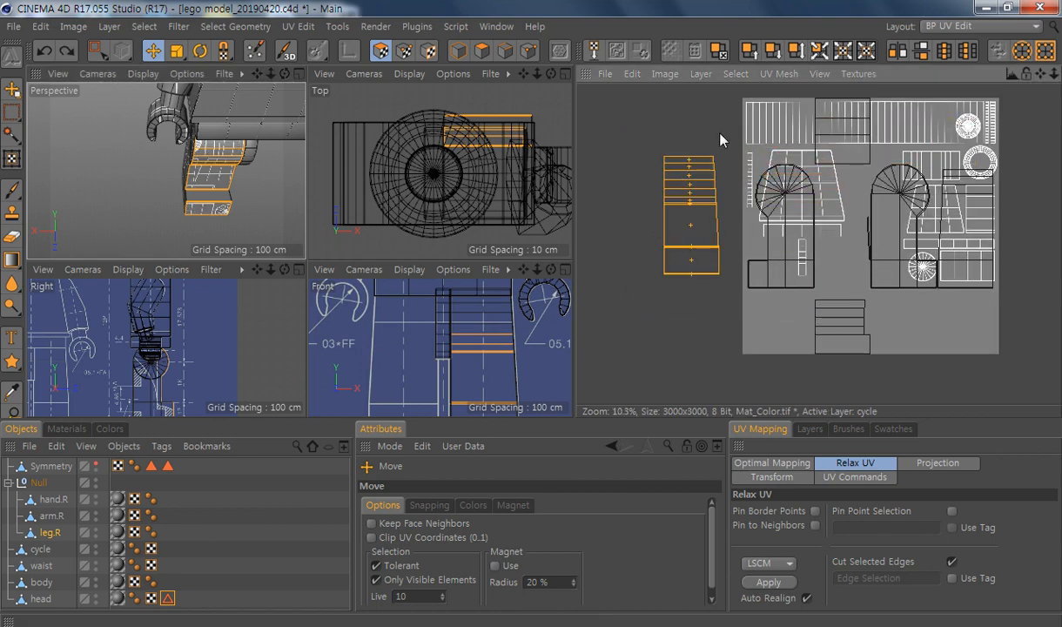
Step: Select the leg's tall strip at the texture's right, the island at the top centre and the four-row island at the bottom
middle_click_drag(702, 120, 700, 127, "alt")
middle_click_drag(972, 135, 965, 135, "alt")
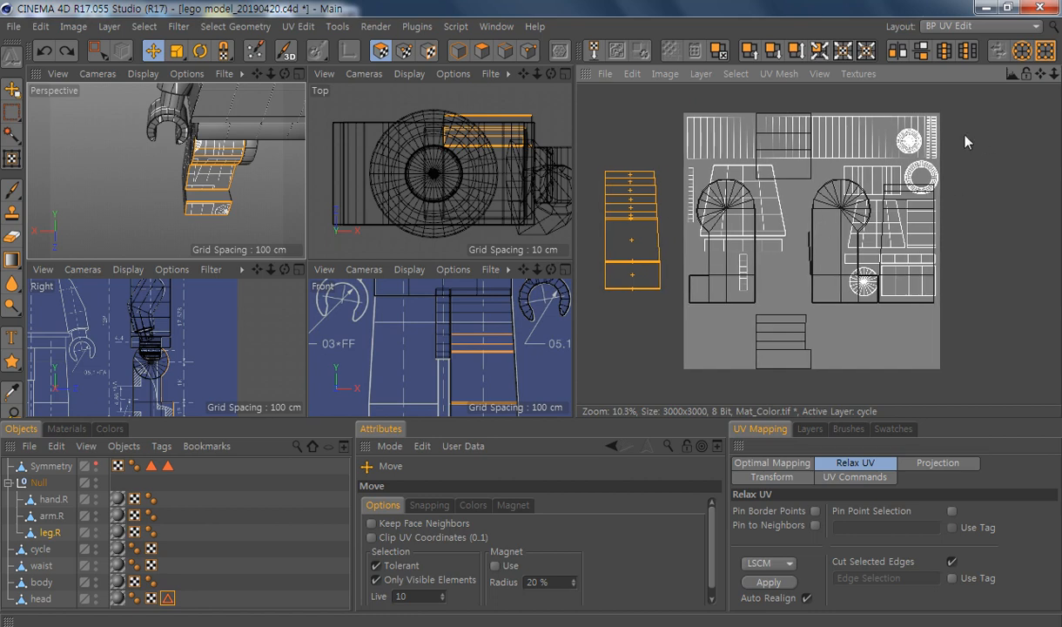
key("0")
left_click_drag(870, 202, 935, 305)
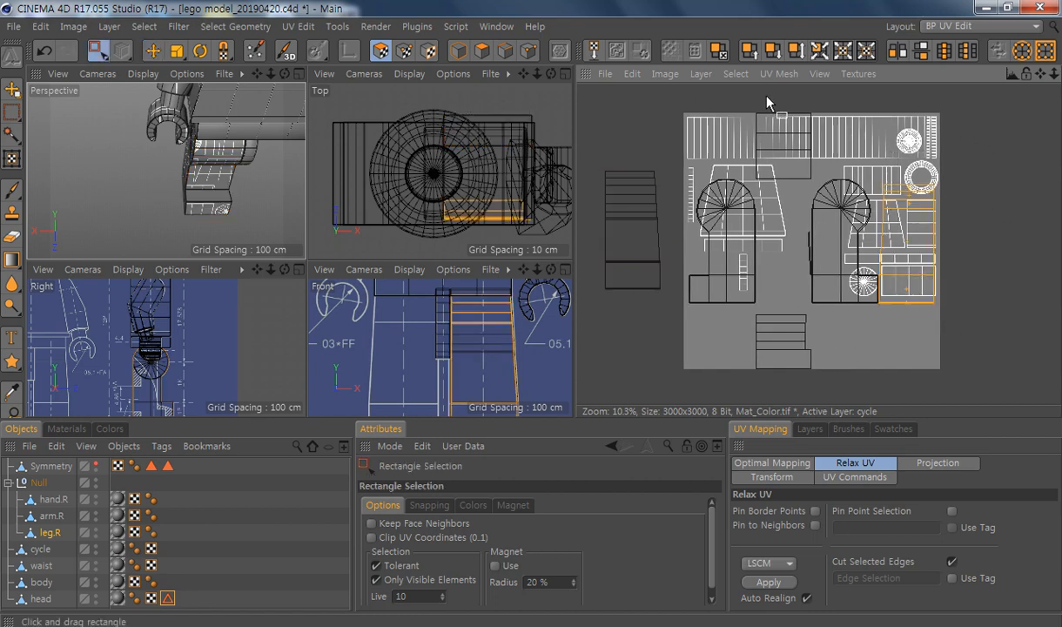
key("s")
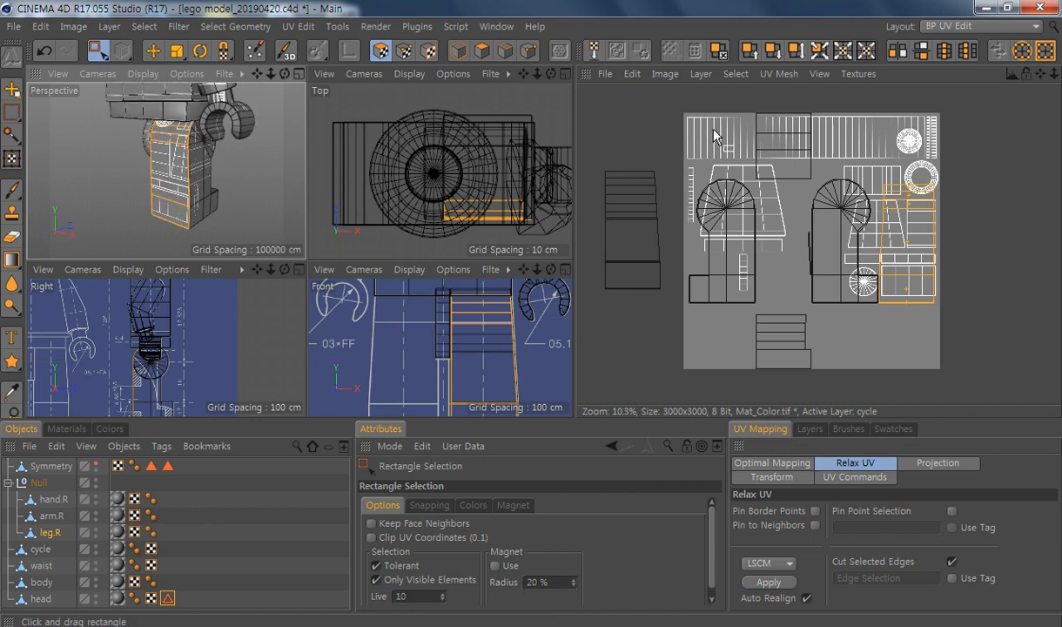
left_click_drag(734, 97, 765, 183, "shift")
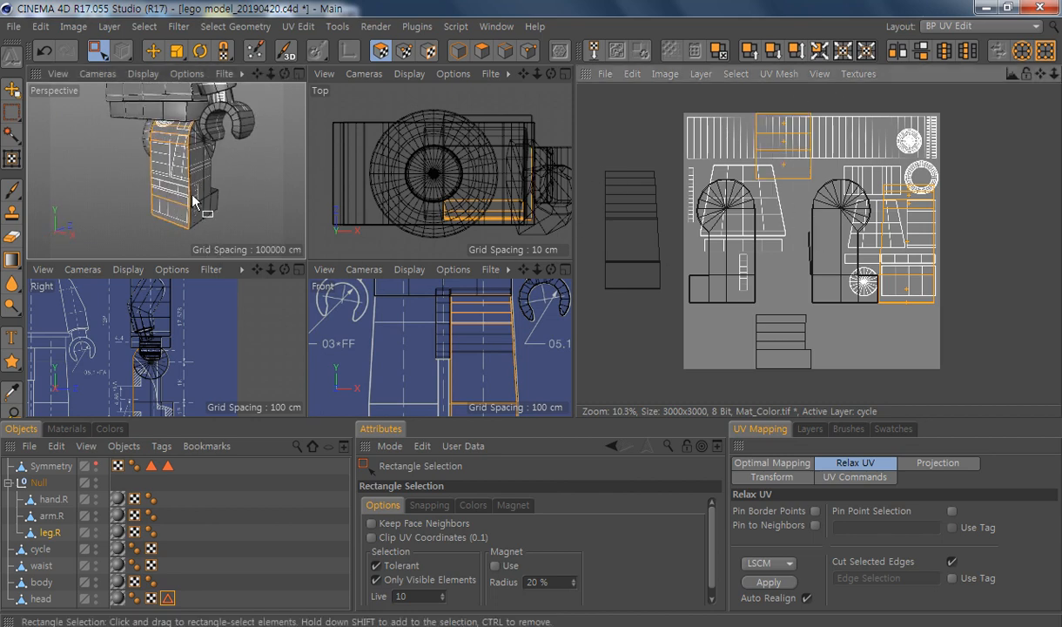
left_click_drag(191, 194, 107, 151, "alt")
left_click_drag(767, 299, 811, 380, "shift")
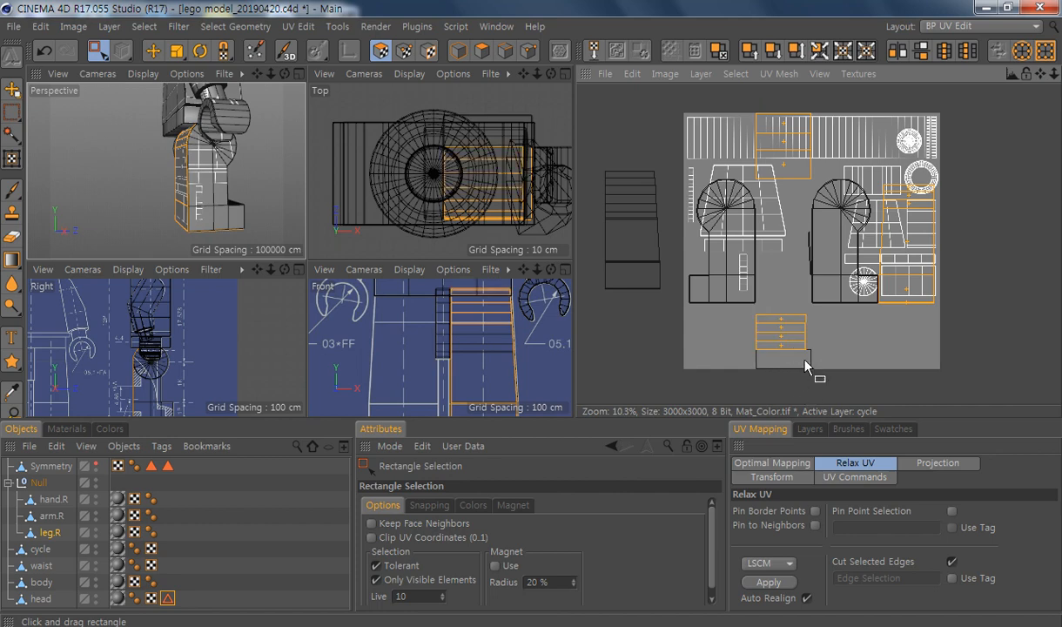
left_click_drag(216, 214, 78, 252, "alt")
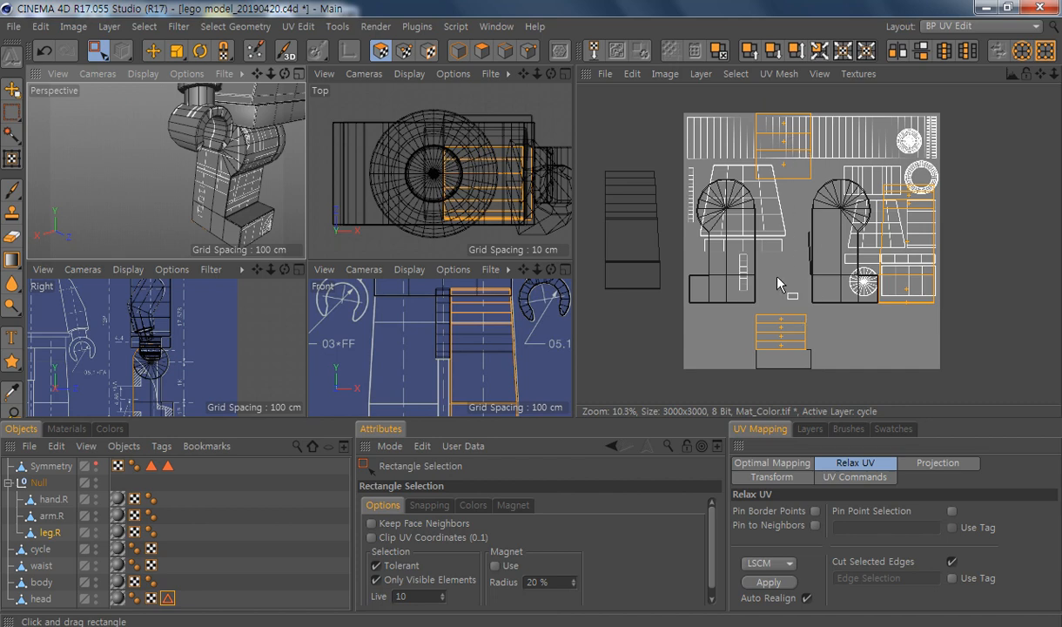
Step: Try to unwrap the selected leg polygons with a Frontal projection from the perspective view and an LSCM relax
left_click(942, 465)
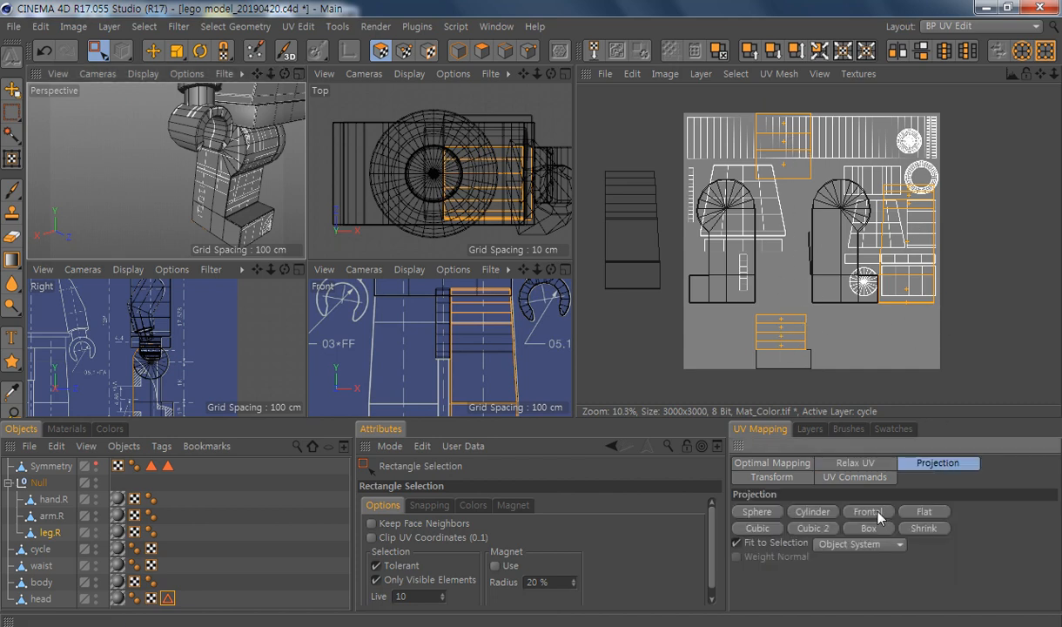
left_click(877, 512)
left_click(857, 464)
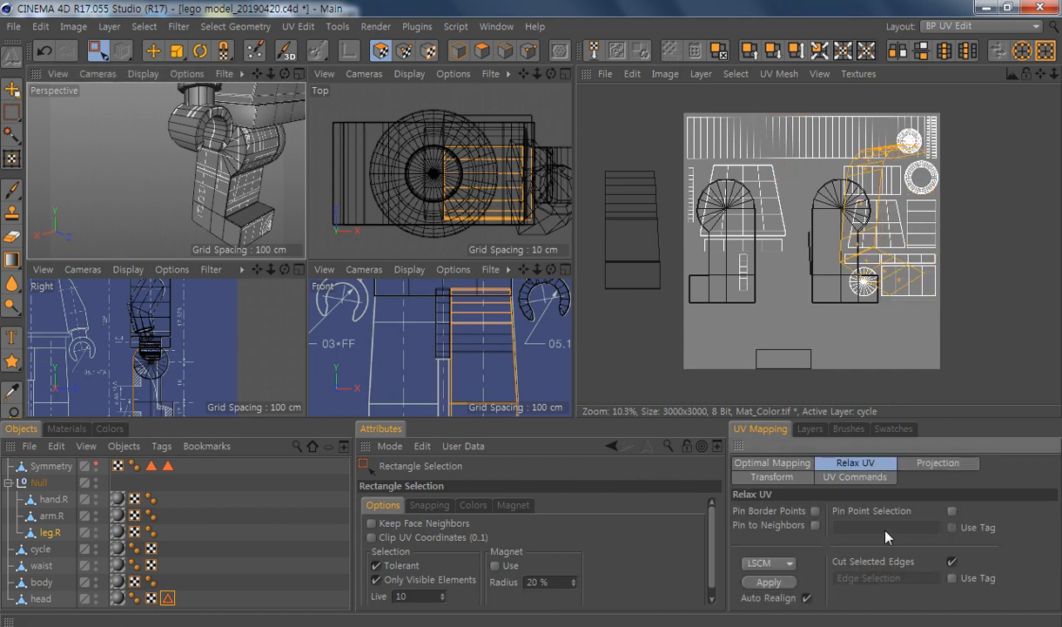
left_click(769, 581)
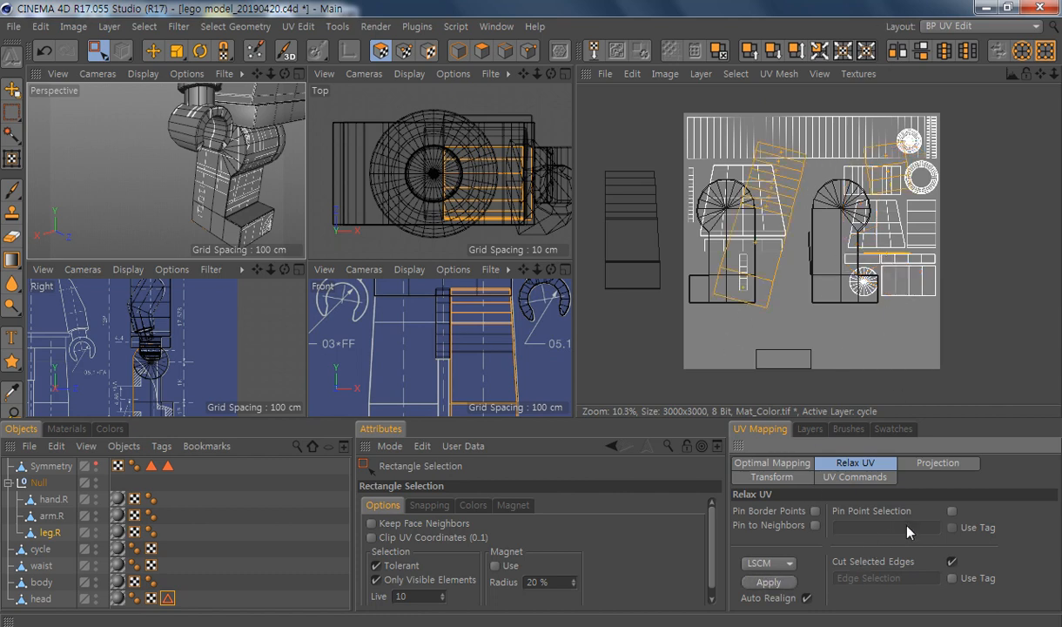
Step: Try a Frontal projection of the selected leg polygons from the front view, followed by an LSCM relax
scroll(409, 339, "down", 4)
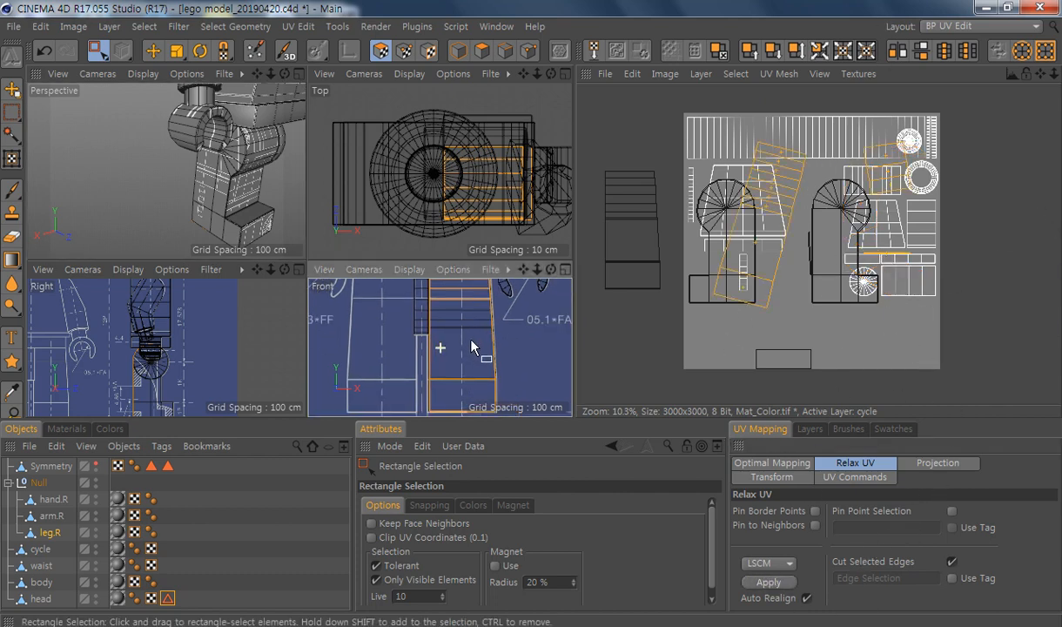
middle_click_drag(491, 355, 479, 357, "alt")
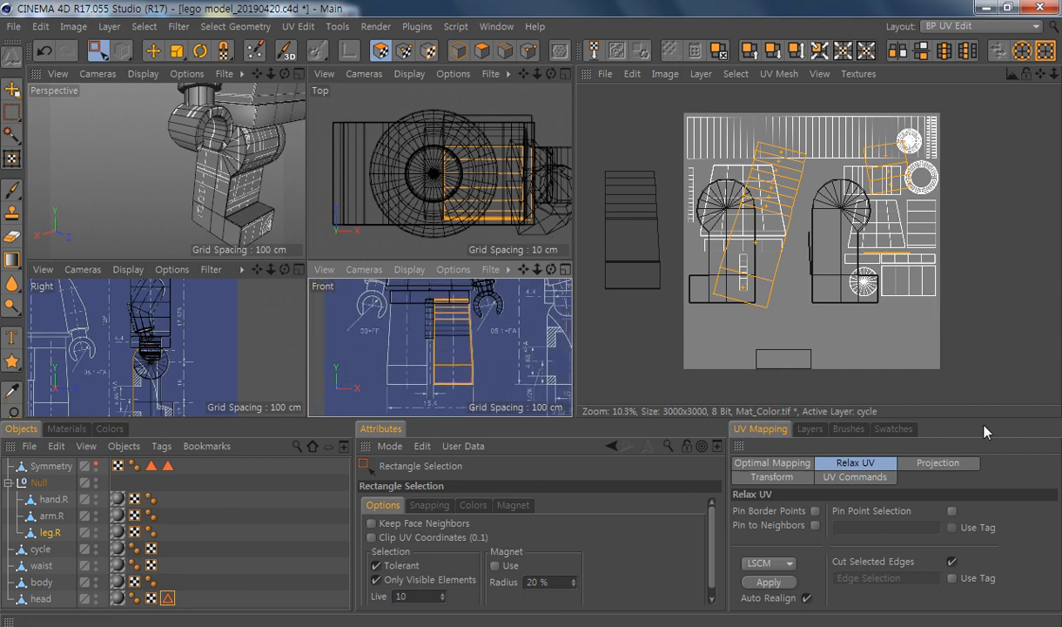
left_click(929, 466)
left_click(868, 512)
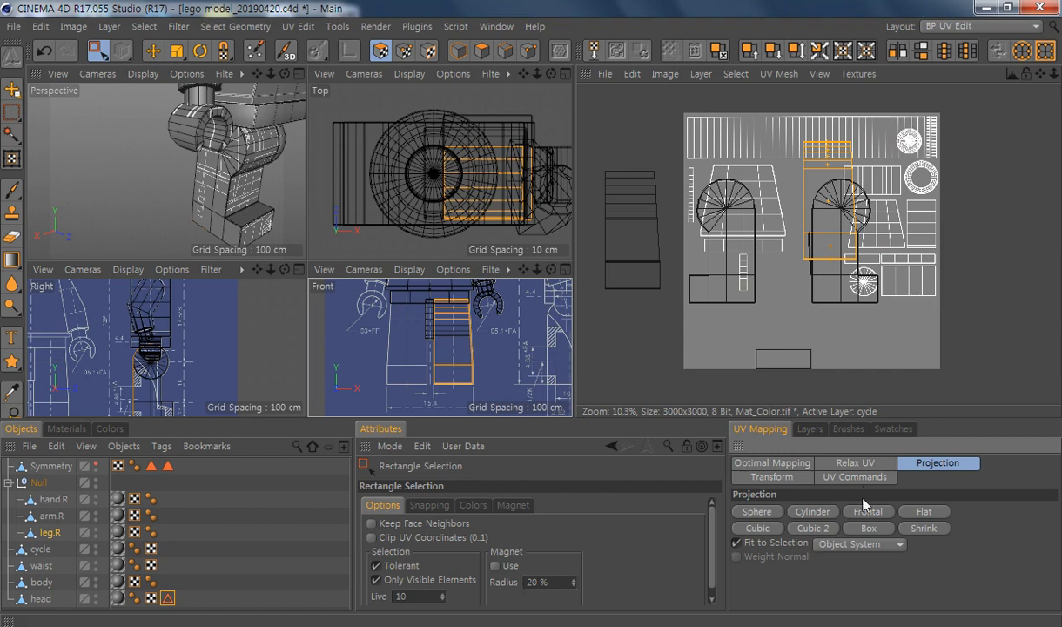
left_click(849, 463)
left_click(755, 584)
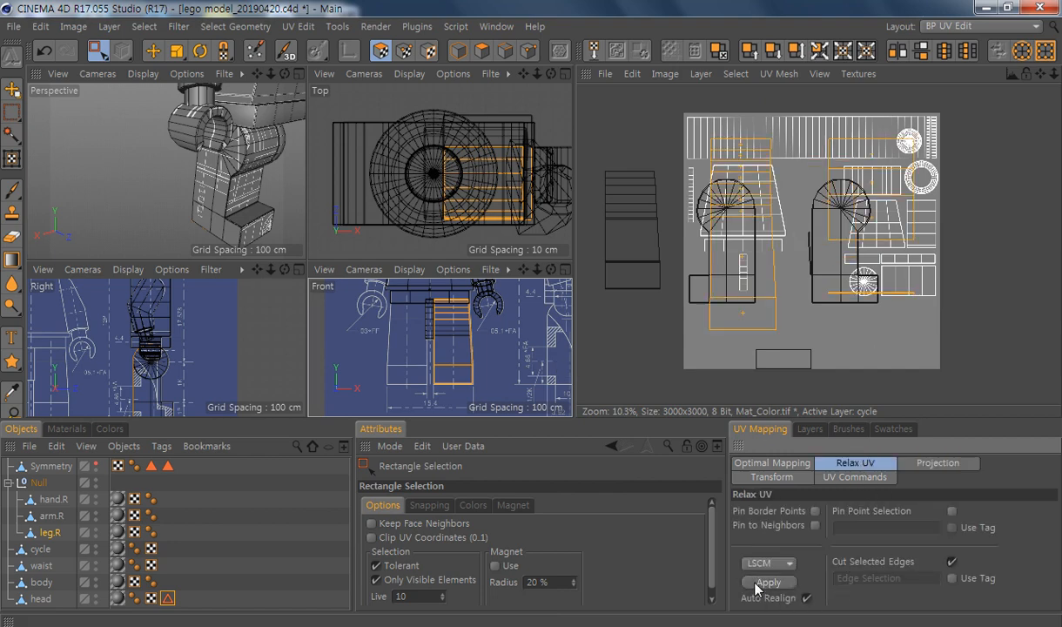
Step: Try a fresh Frontal projection of the selected leg polygons with an ABF relax, and return them to a Box projection
left_click(788, 564)
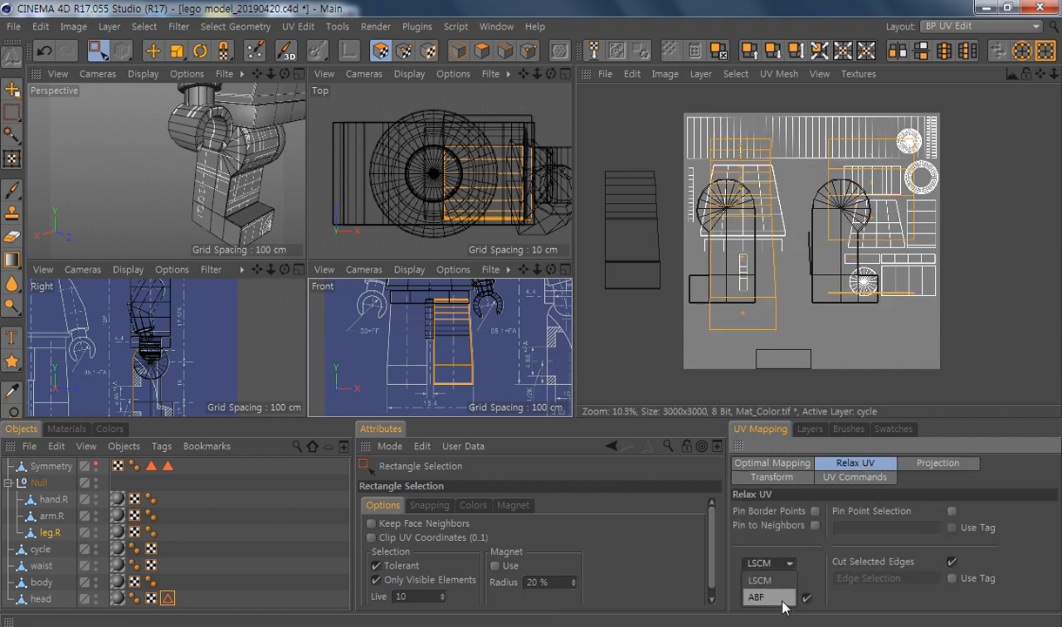
left_click(756, 597)
left_click(939, 465)
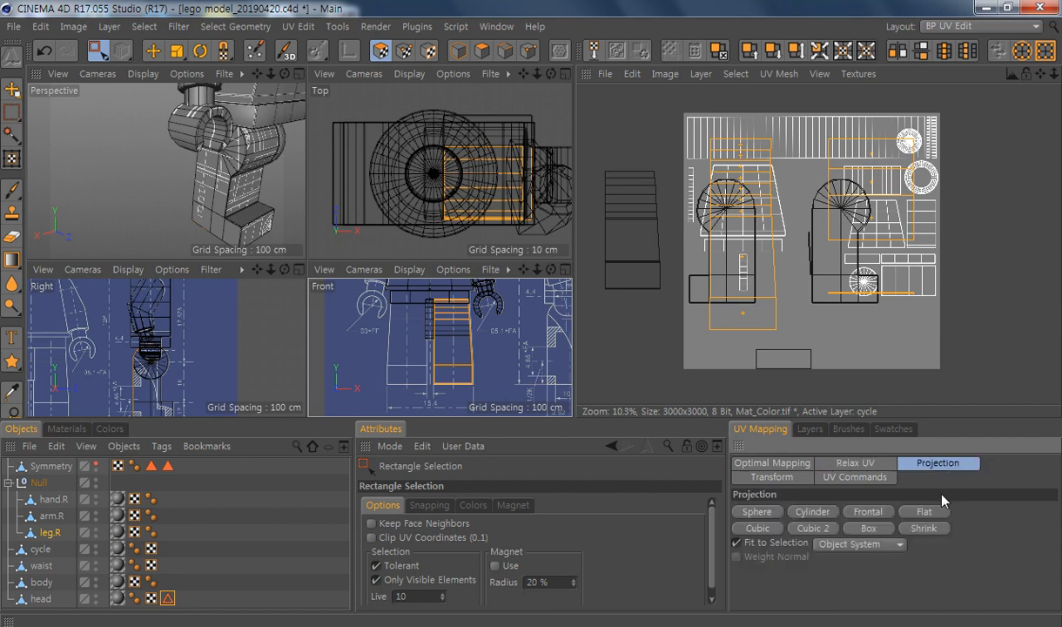
left_click(881, 511)
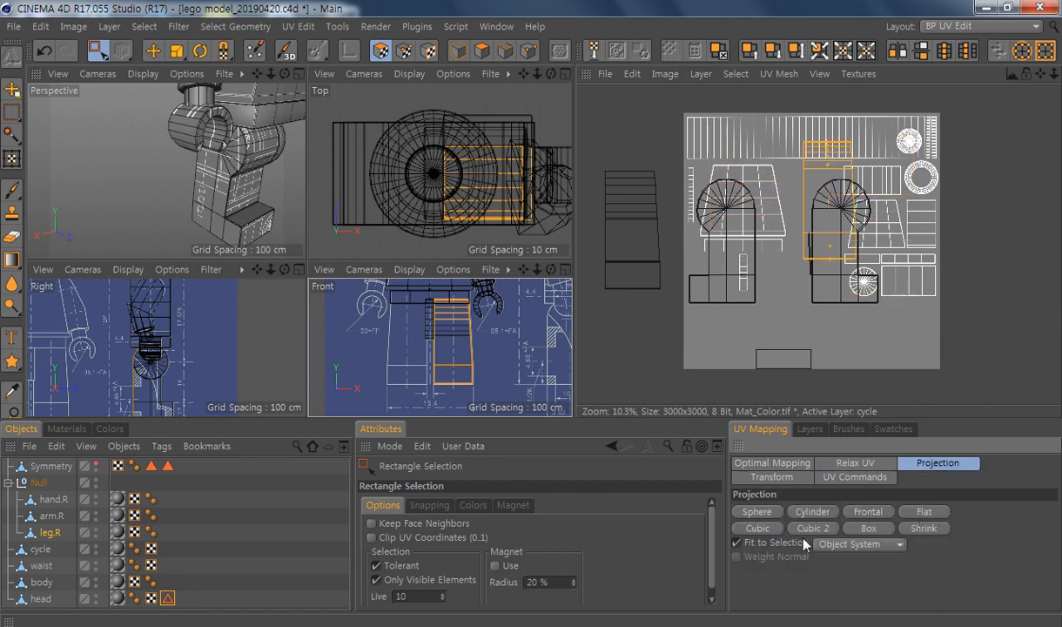
left_click(877, 464)
left_click(782, 583)
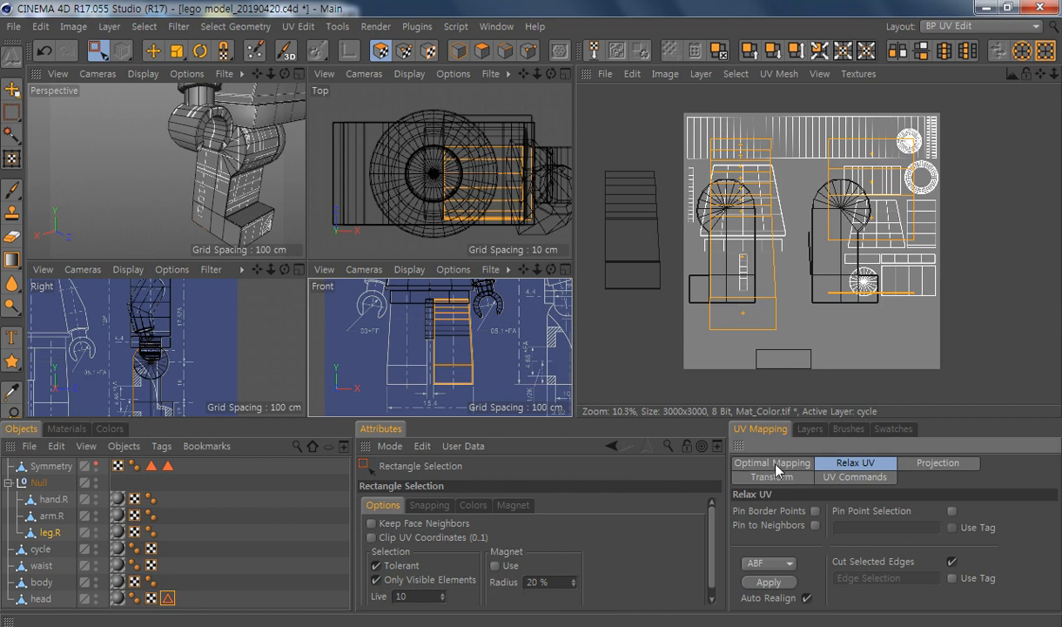
left_click(926, 463)
left_click(870, 529)
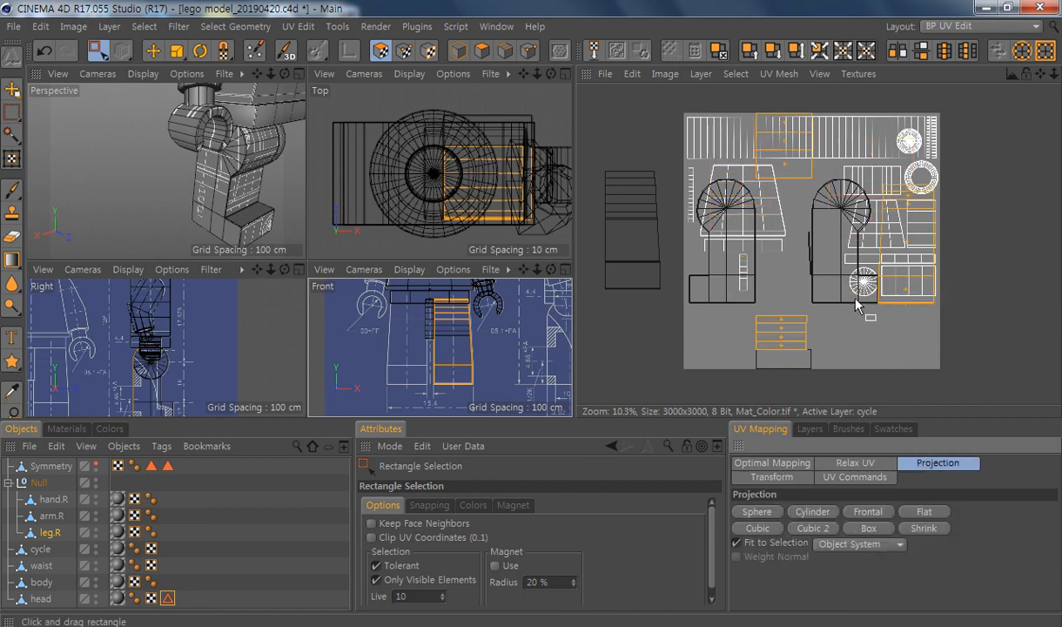
Step: Select the leg's side island at the texture's left and move it off the texture, beside the outlying tapered strip
left_click(788, 244)
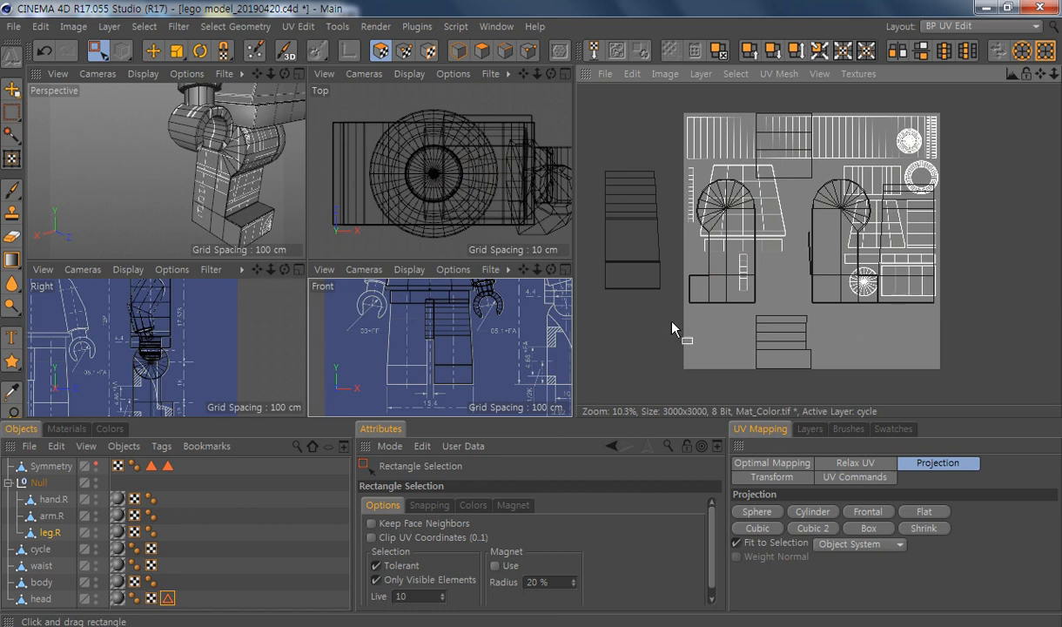
left_click_drag(225, 155, 235, 130, "alt")
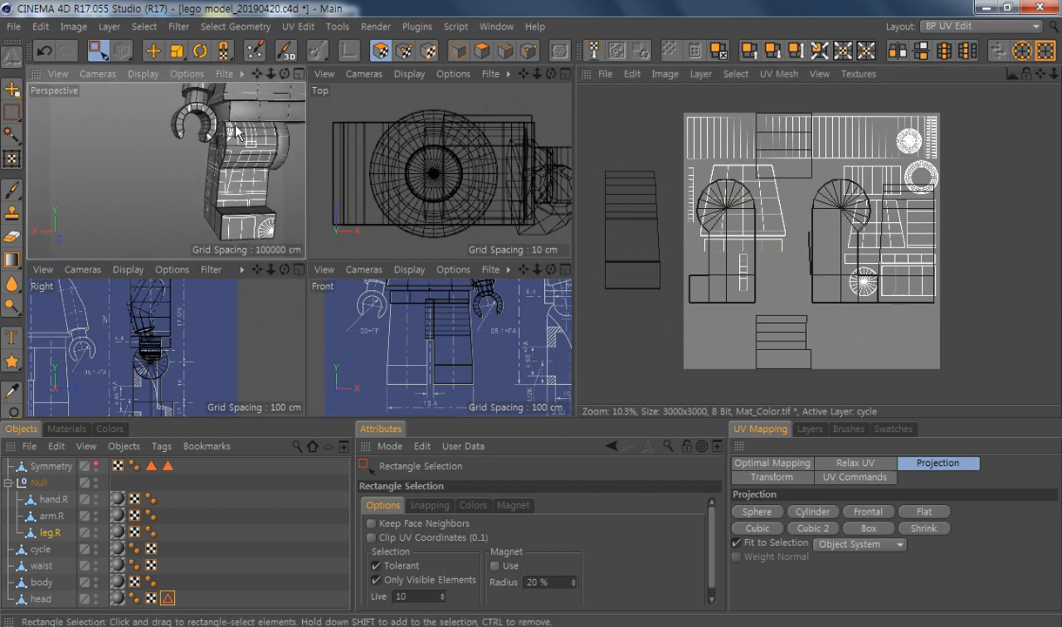
left_click_drag(233, 217, 300, 222, "alt")
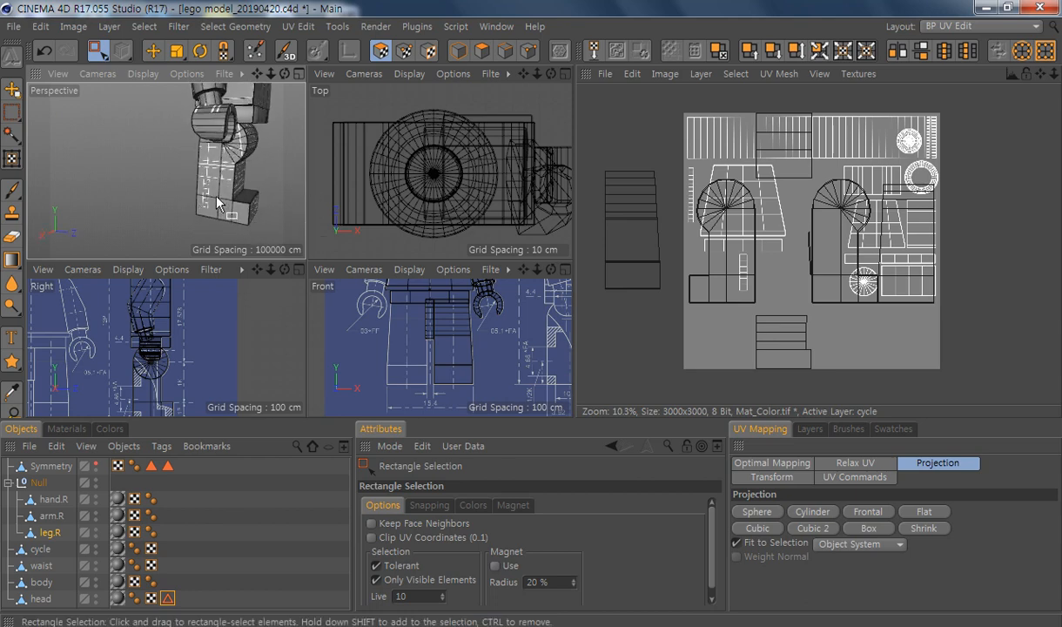
scroll(756, 249, "up", 2)
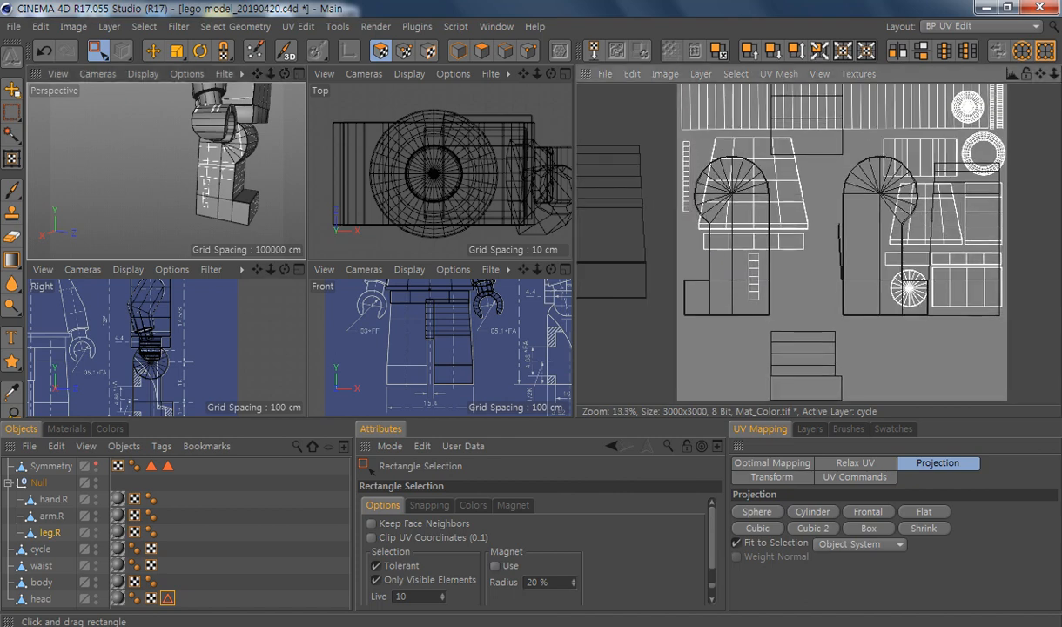
left_click_drag(636, 152, 724, 318)
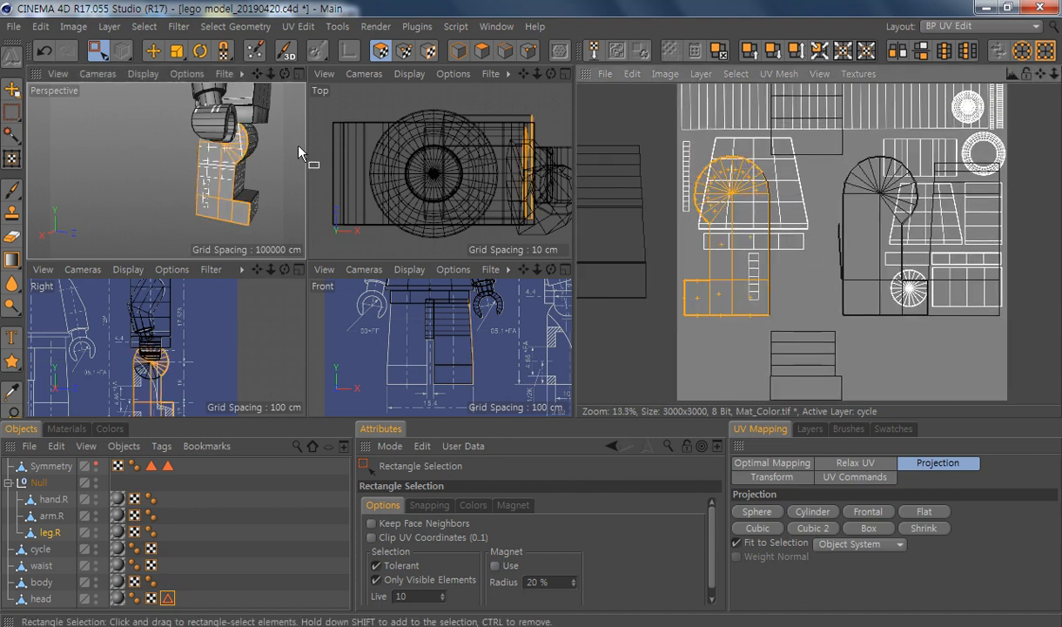
left_click_drag(676, 152, 774, 310)
left_click_drag(821, 184, 793, 130, "ctrl")
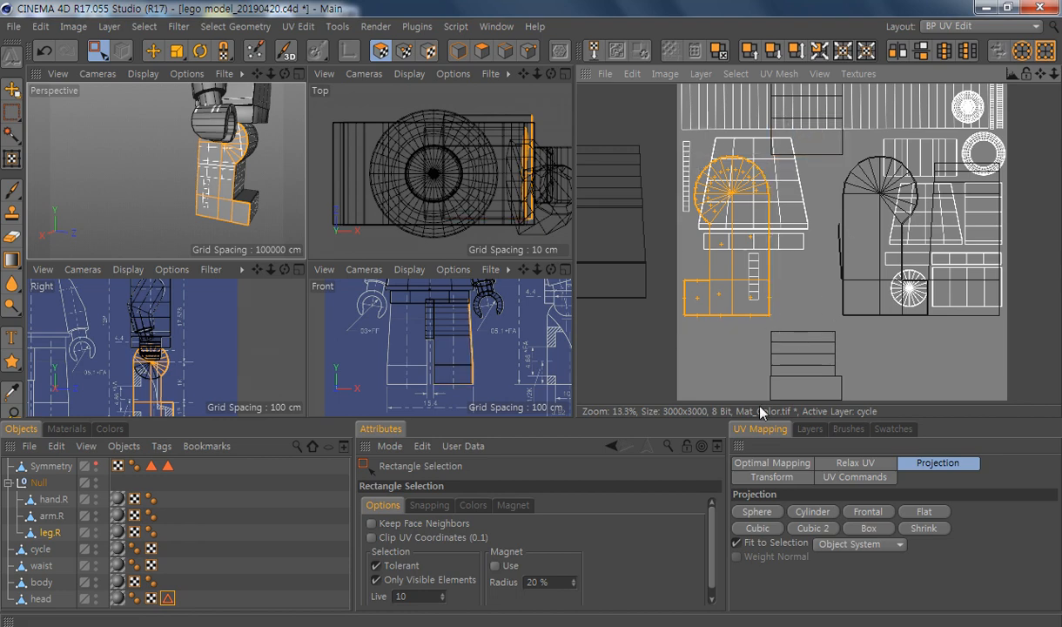
middle_click_drag(749, 342, 846, 336, "alt")
key("e")
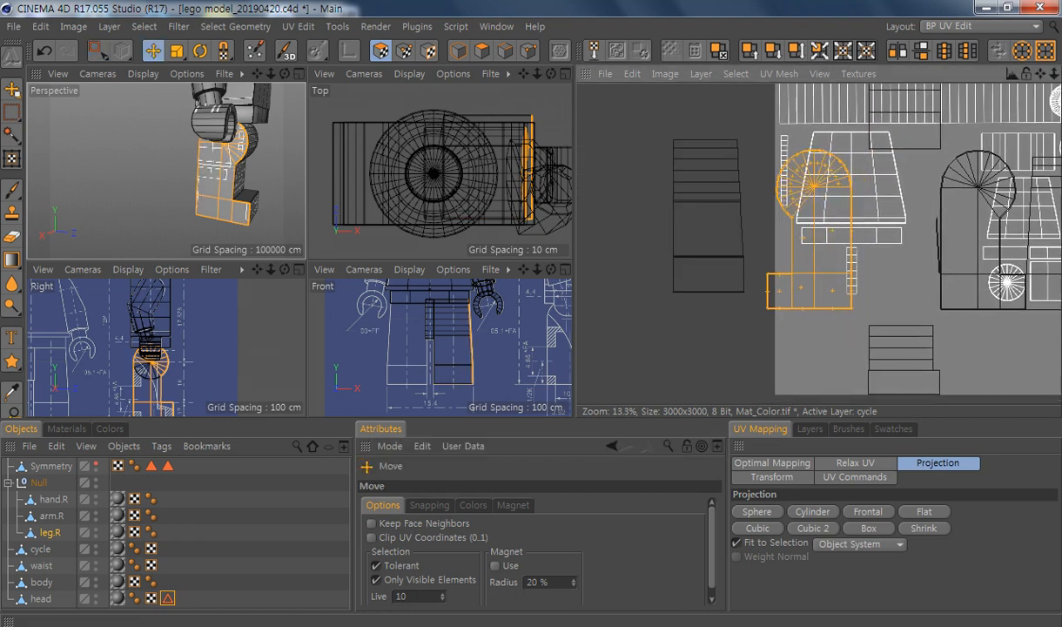
left_click_drag(860, 302, 824, 282)
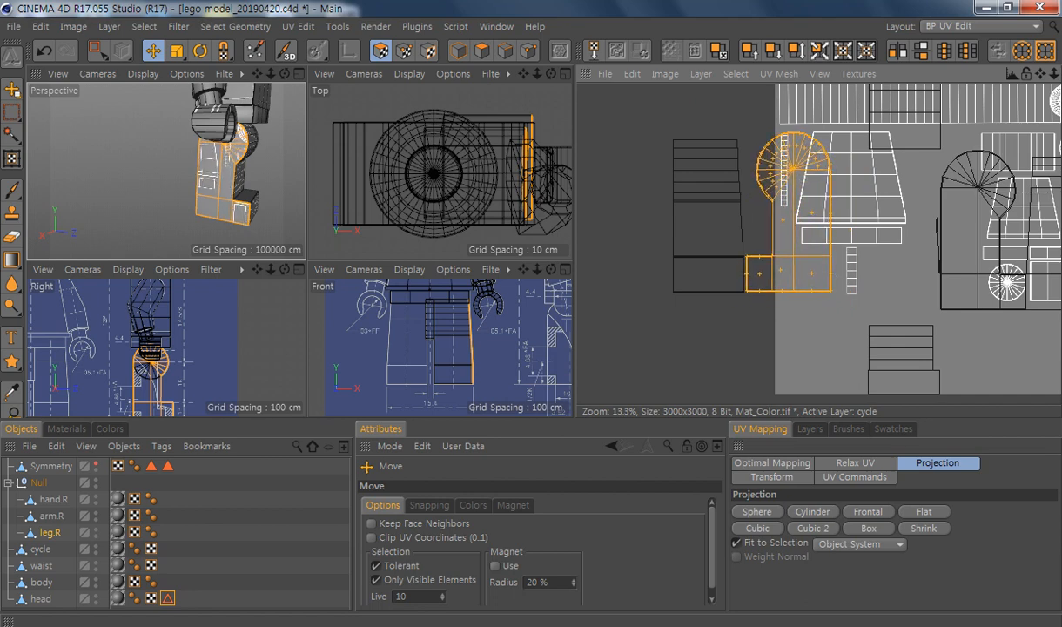
left_click_drag(787, 249, 624, 252)
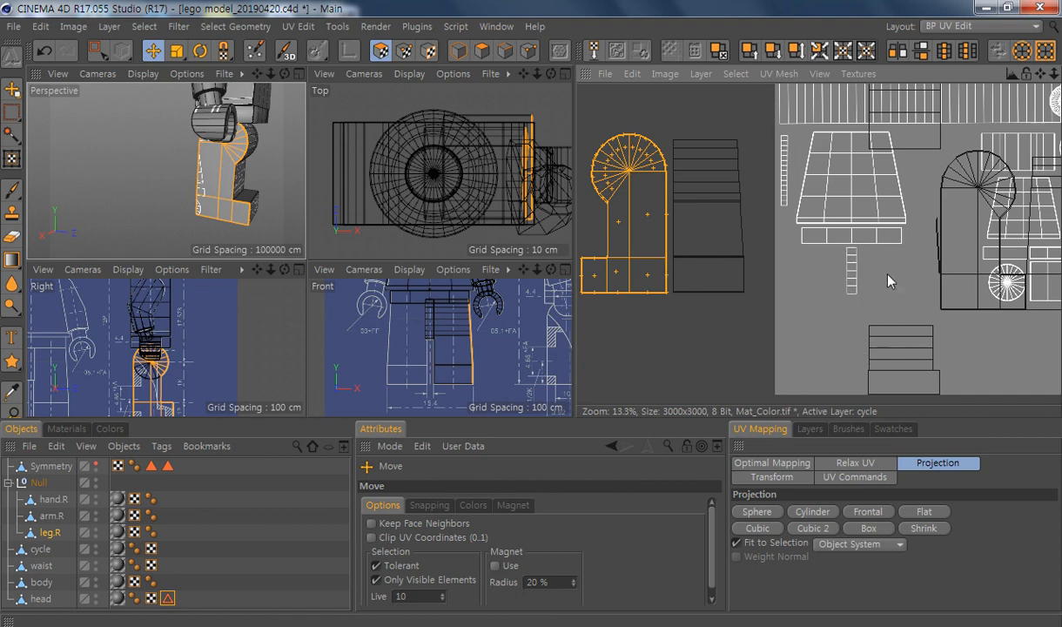
left_click_drag(626, 240, 795, 239)
Step: Add the tapered strip to the selected leg side island and move both completely clear of the texture
right_click_drag(872, 265, 787, 265, "alt")
middle_click_drag(950, 290, 902, 289, "alt")
key("0")
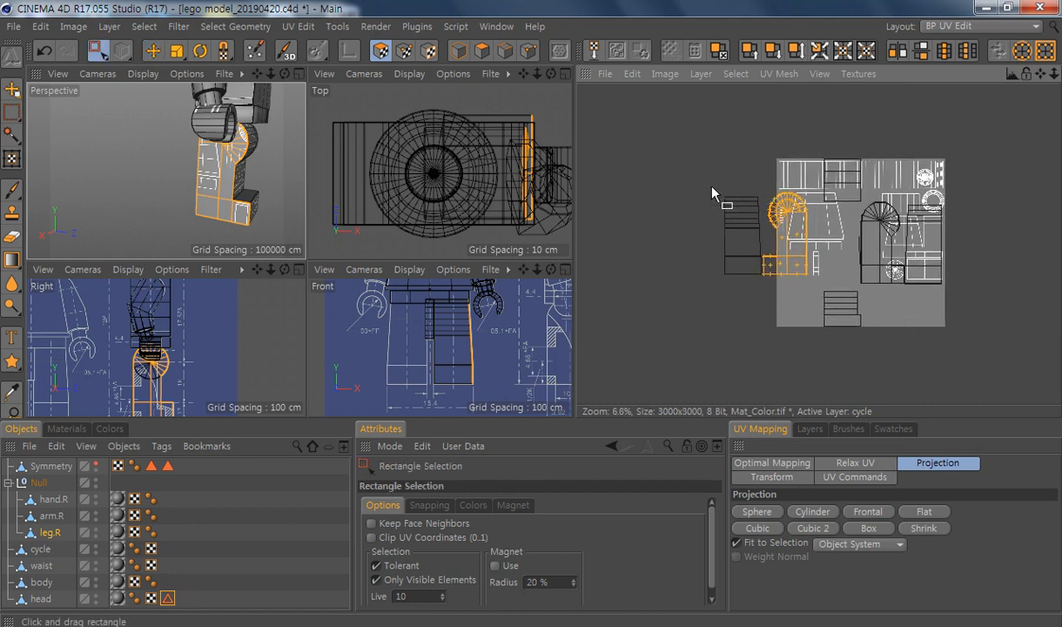
left_click_drag(674, 179, 712, 261, "shift")
key("e")
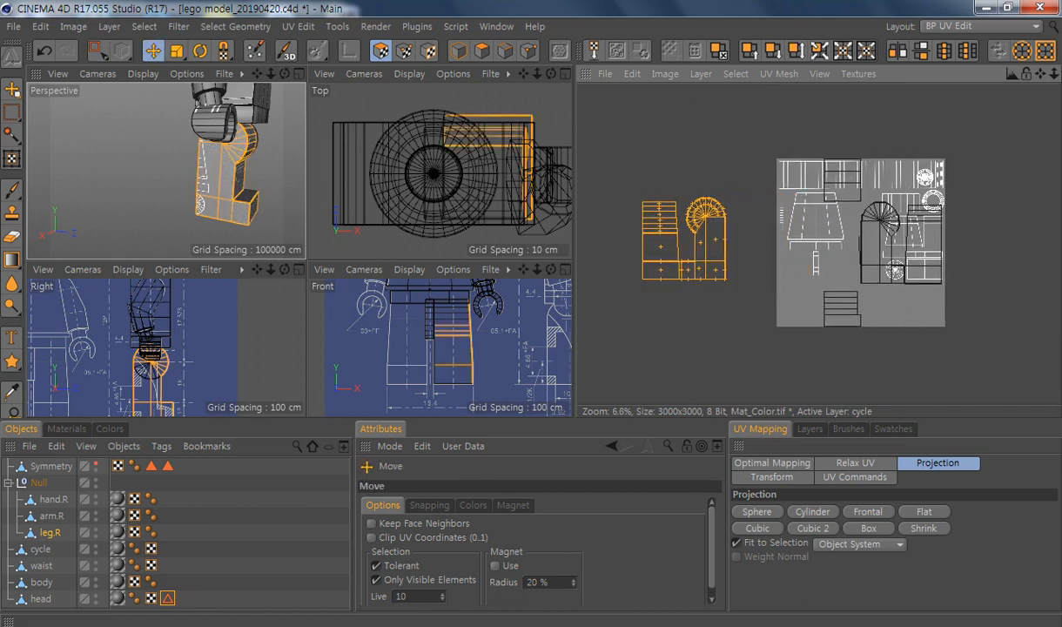
Step: Move the leg's four-row island and adjoining rectangle from the texture's bottom up beside the remaining side island's lower part
middle_click_drag(971, 265, 877, 280, "alt")
scroll(877, 280, "up", 2)
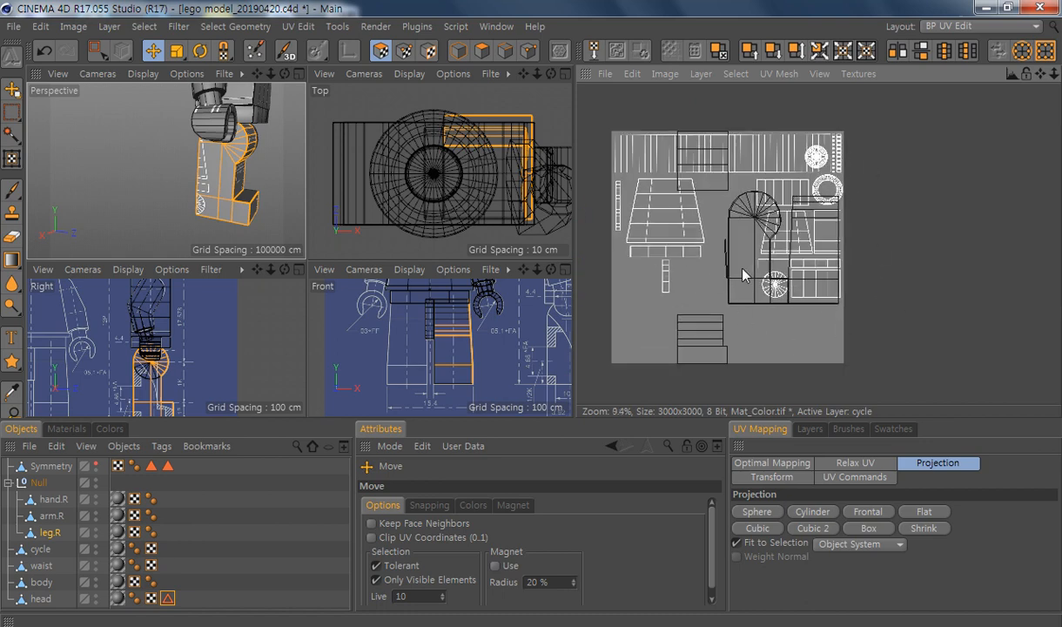
key("0")
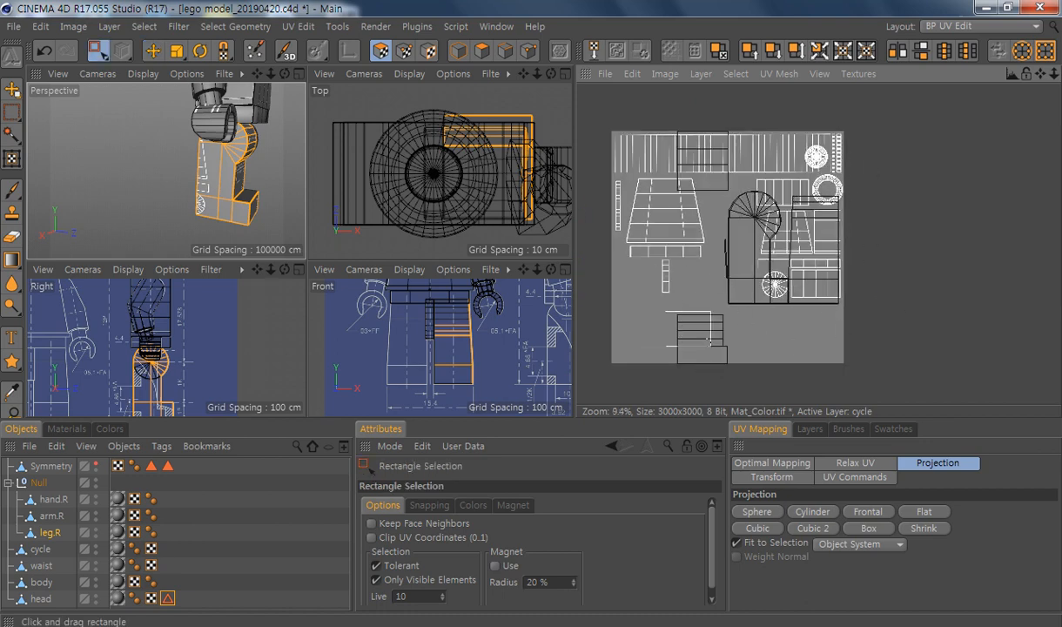
left_click_drag(632, 296, 669, 353)
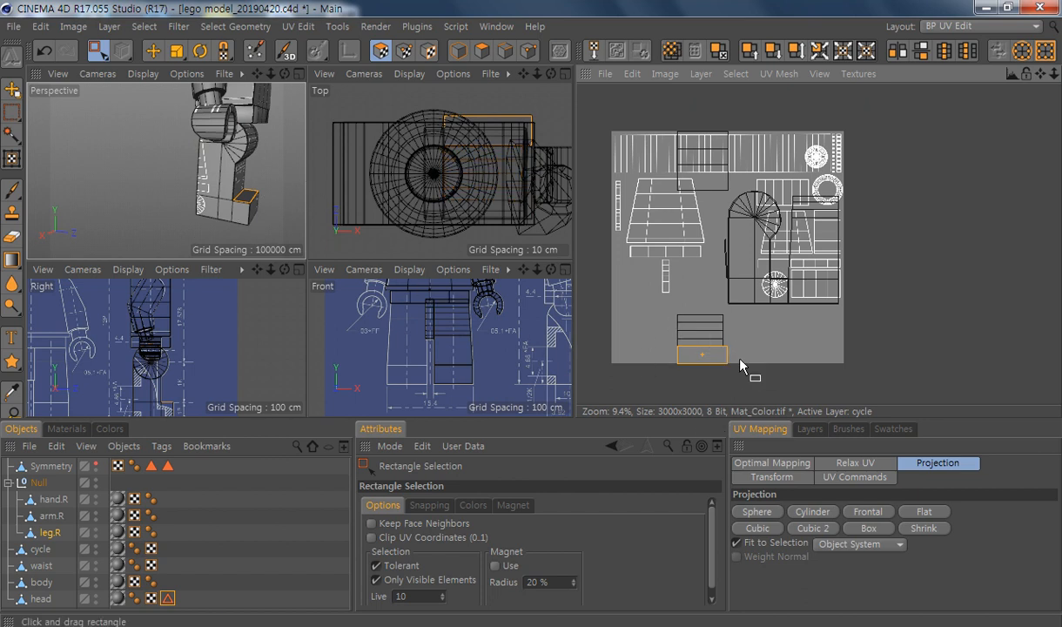
middle_click_drag(740, 359, 809, 359, "alt")
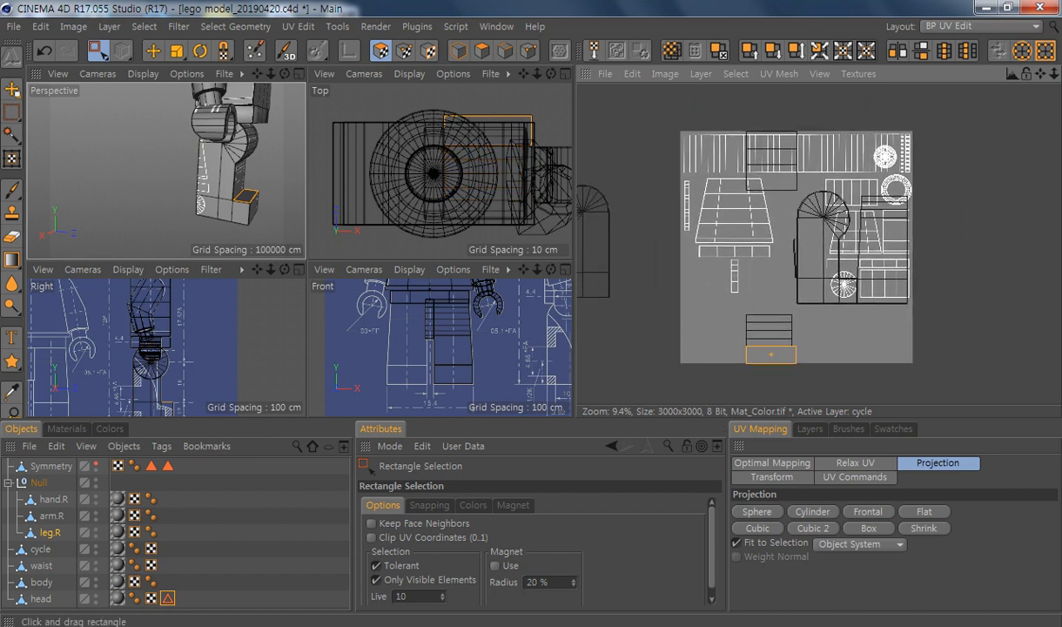
left_click_drag(700, 297, 768, 280)
key("e")
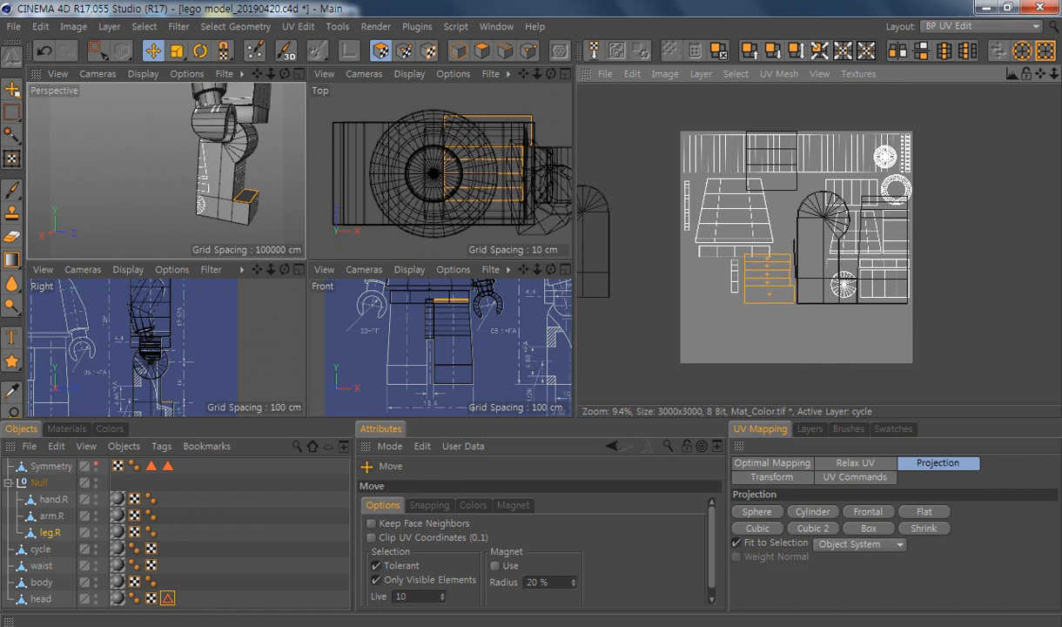
Step: Move the leg's top-centre island down to sit directly above the row stack beside the side island
key("0")
left_click_drag(744, 111, 782, 224)
key("e")
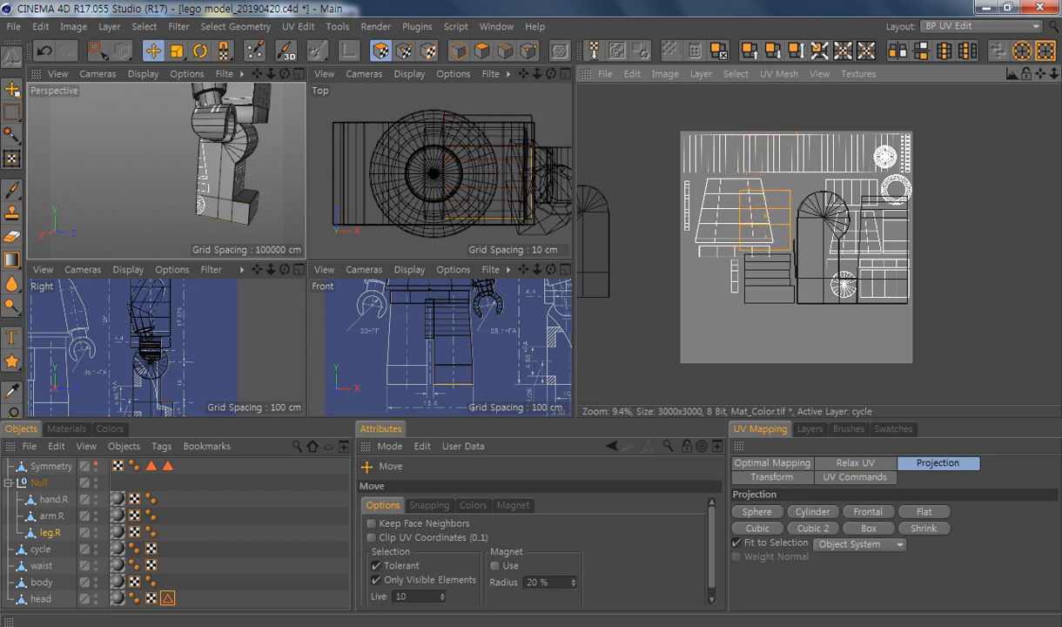
Step: Scale down all the leg islands lying on the texture and fit them into its lower-right corner
key("0")
left_click_drag(962, 165, 683, 360)
key("t")
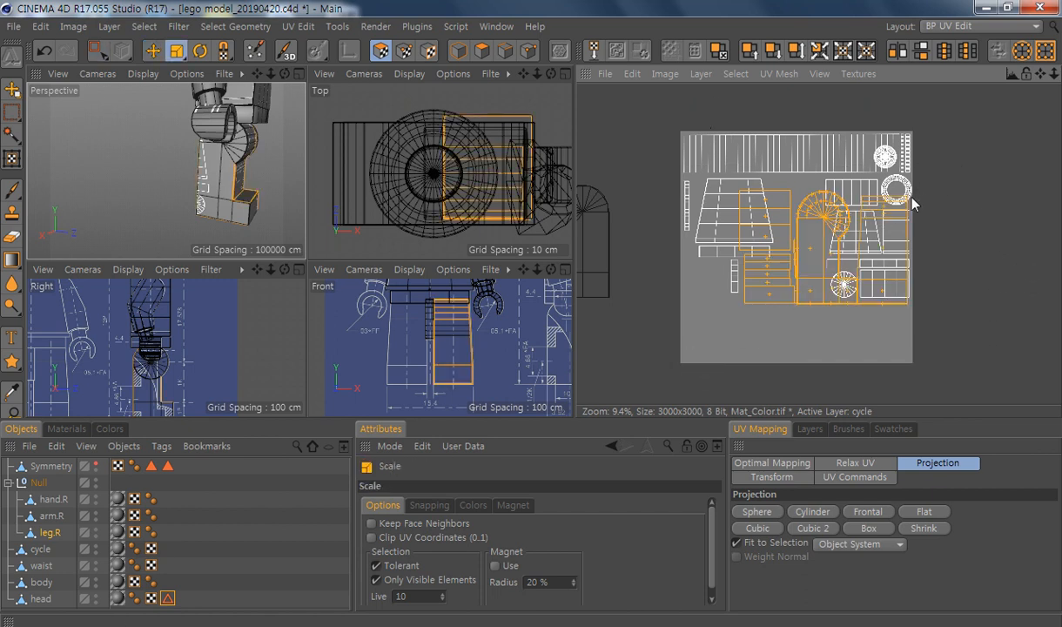
left_click_drag(868, 192, 907, 349)
key("e")
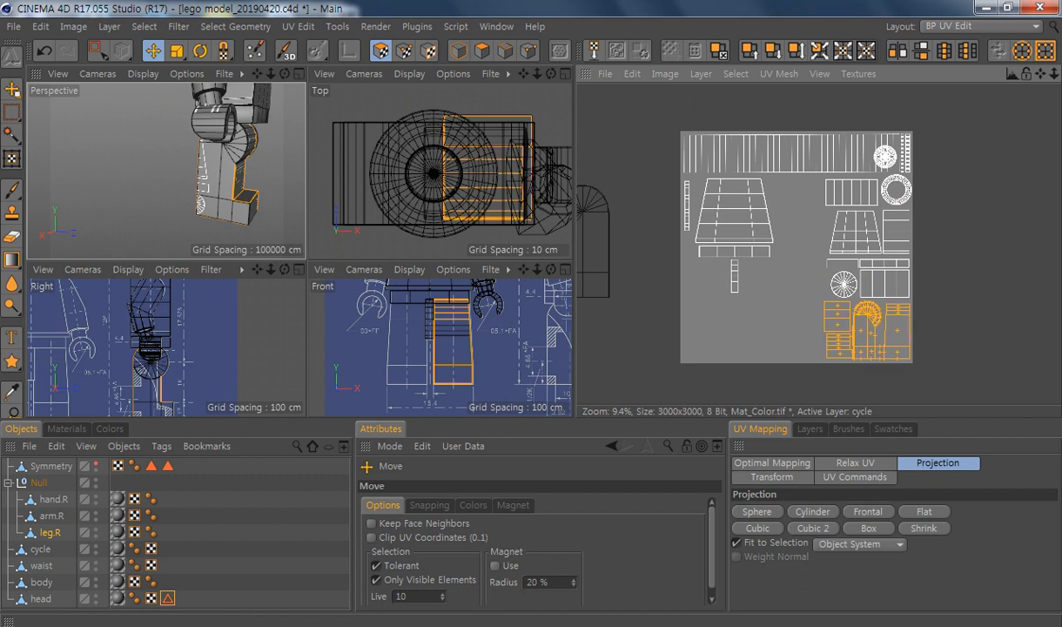
key("t")
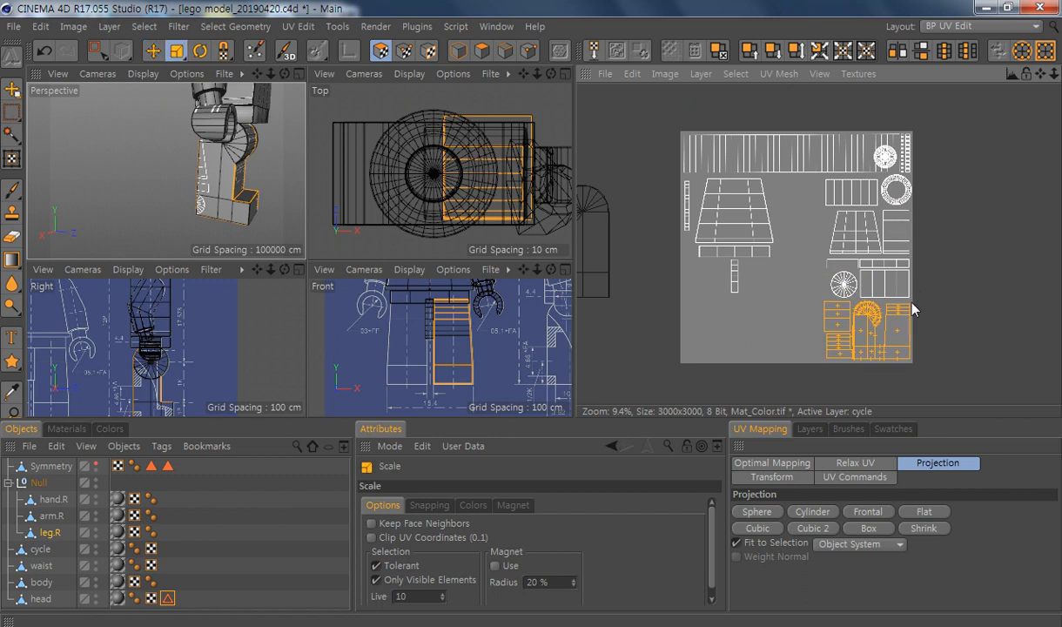
left_click_drag(917, 308, 909, 304)
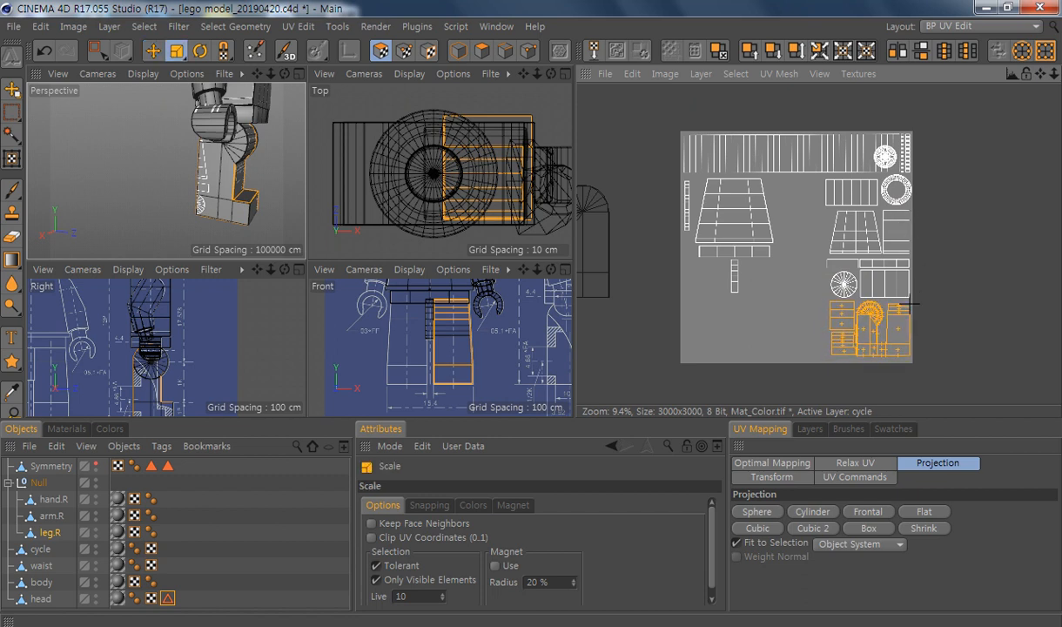
Step: Move the two outlying leg islands onto the texture and scale them down to fit beside the lower-right leg islands
middle_click_drag(627, 277, 761, 263, "alt")
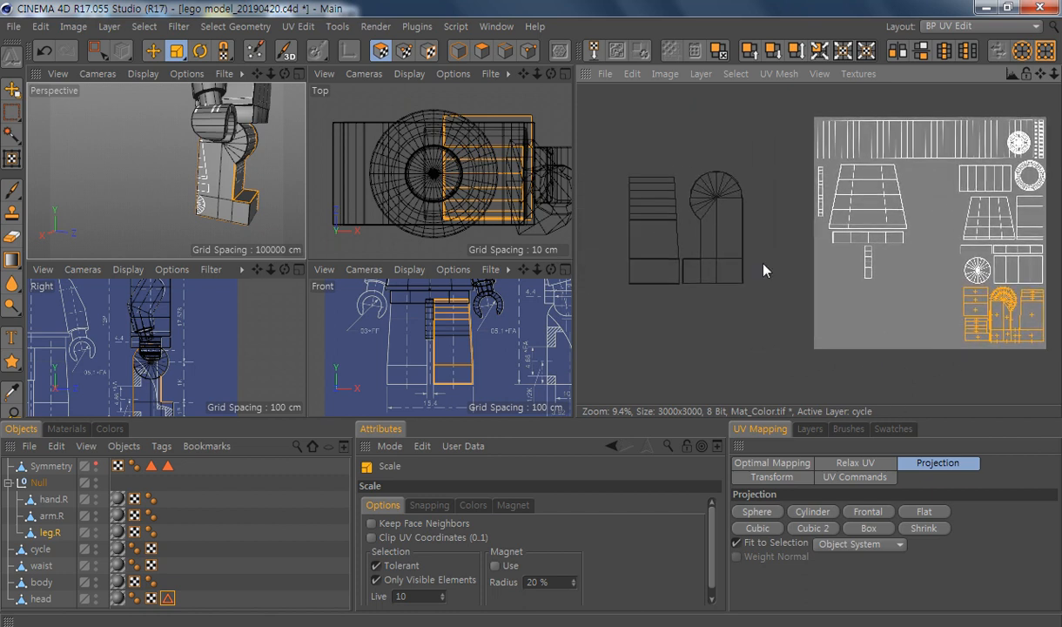
key("0")
left_click_drag(771, 150, 604, 309)
key("e")
left_click_drag(673, 209, 925, 275)
scroll(954, 273, "up", 3)
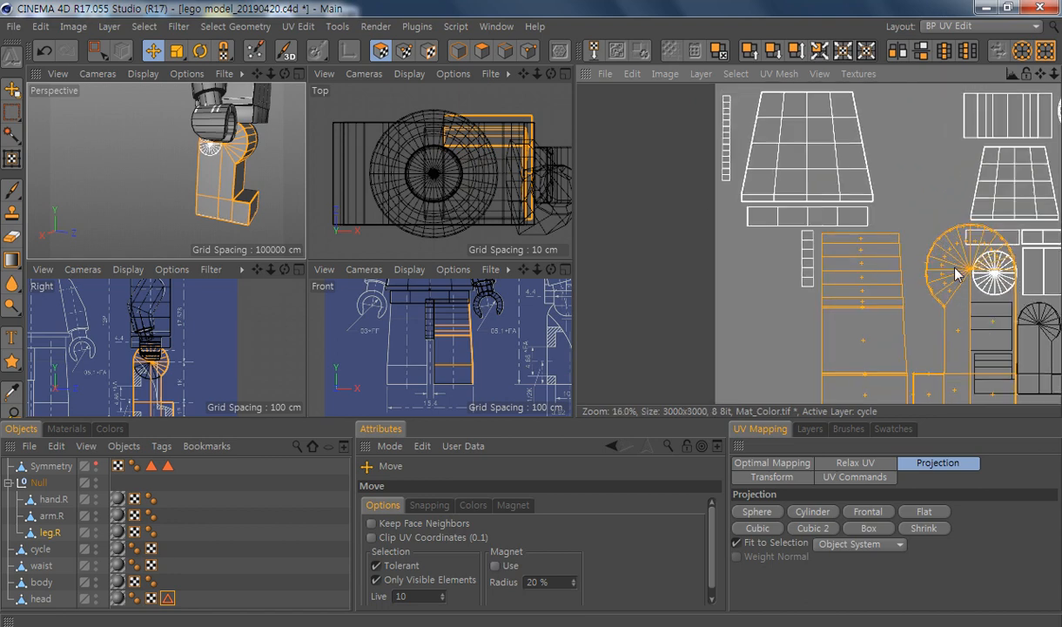
middle_click_drag(955, 273, 852, 233)
key("t")
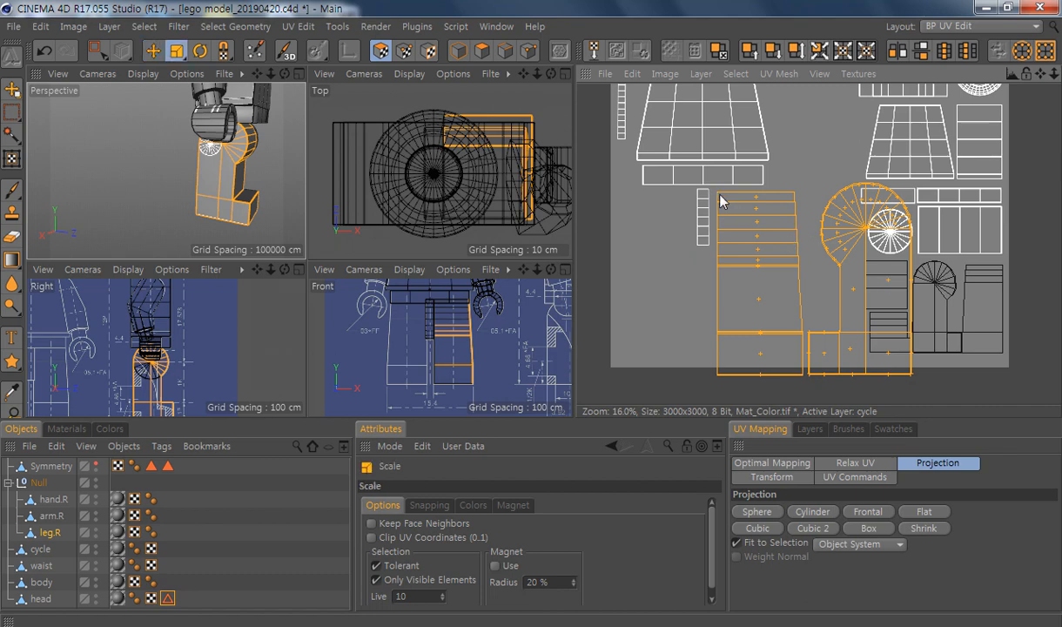
left_click_drag(720, 201, 715, 190)
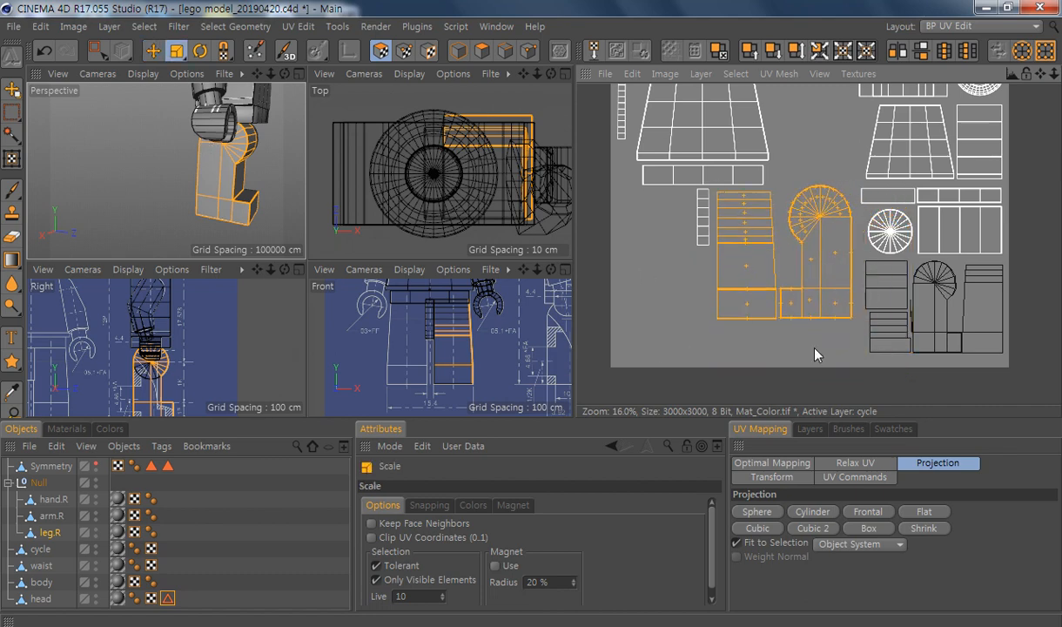
scroll(766, 232, "down", 3)
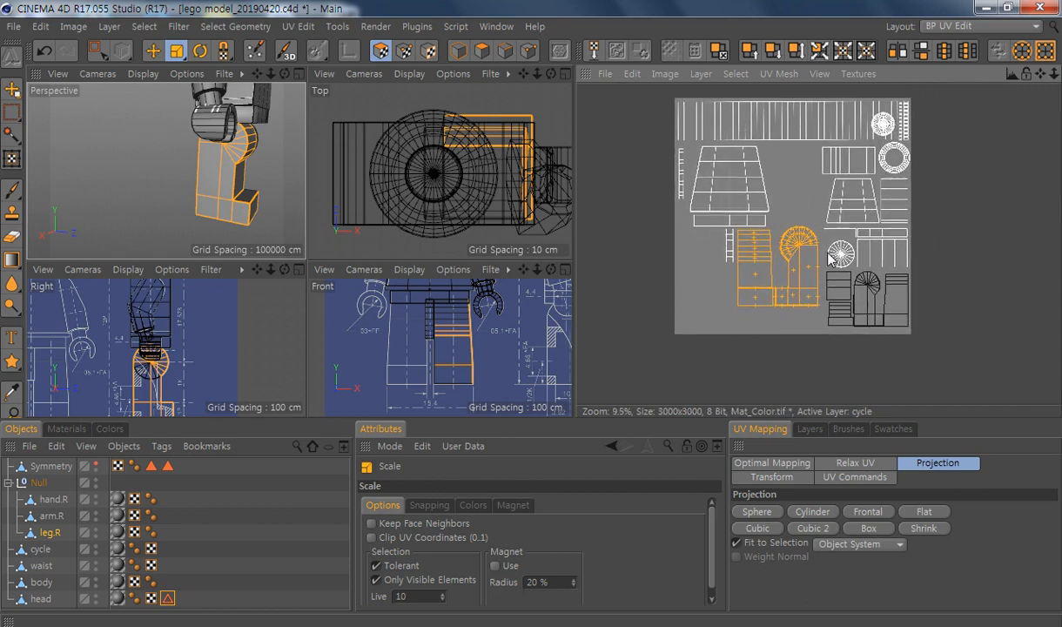
Step: Outline all of the leg's UV polygons on a new layer named leg
middle_click_drag(239, 146, 222, 238, "alt")
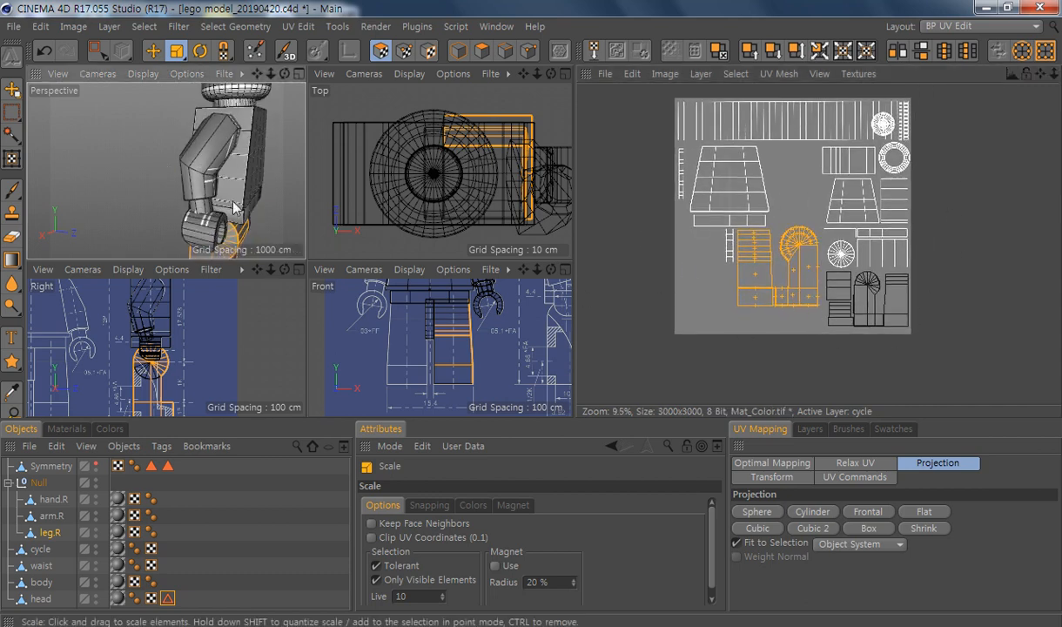
left_click_drag(162, 167, 93, 161, "alt")
middle_click_drag(191, 204, 142, 161, "alt")
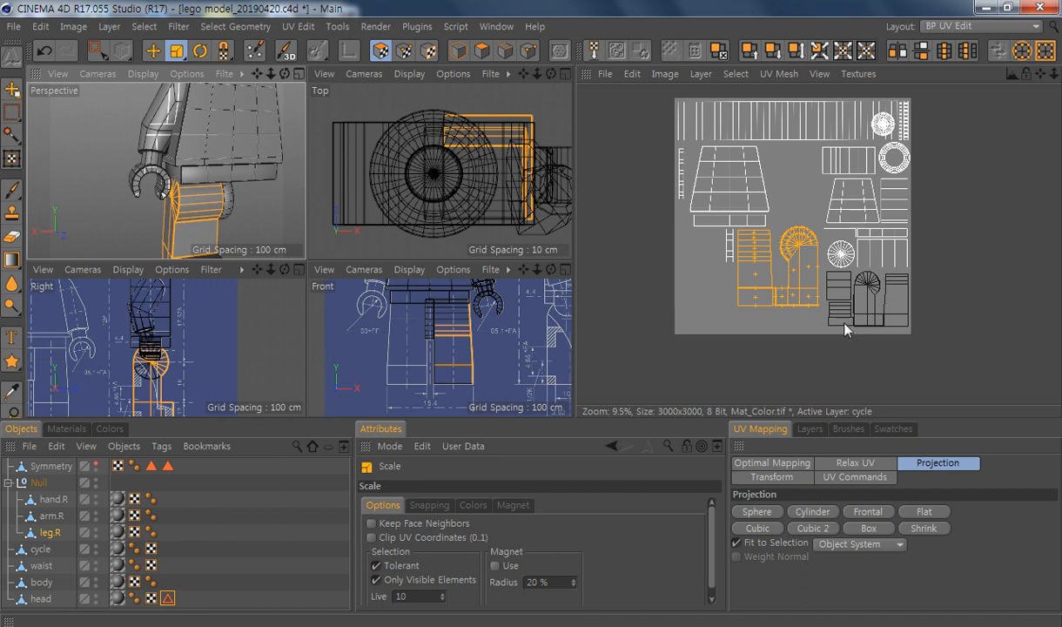
key("ctrl+a")
left_click(817, 435)
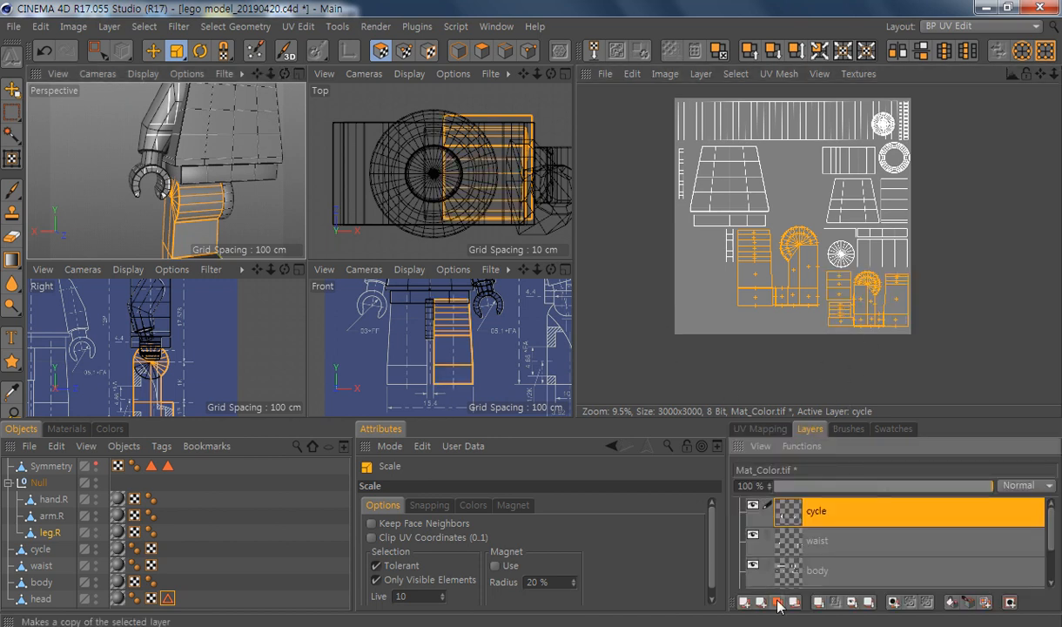
left_click(745, 601)
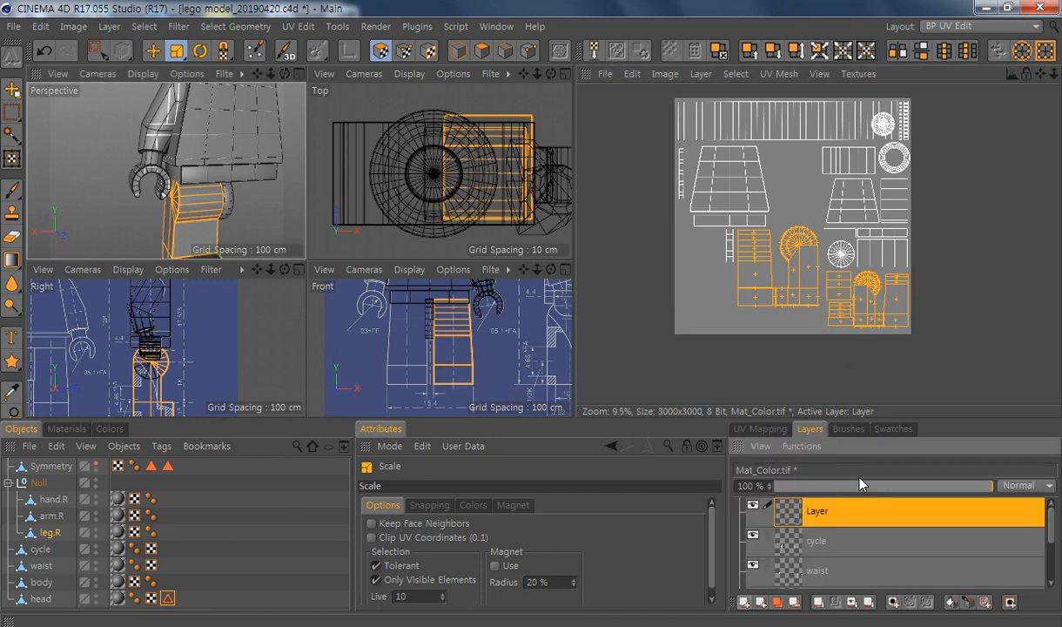
left_click(984, 600)
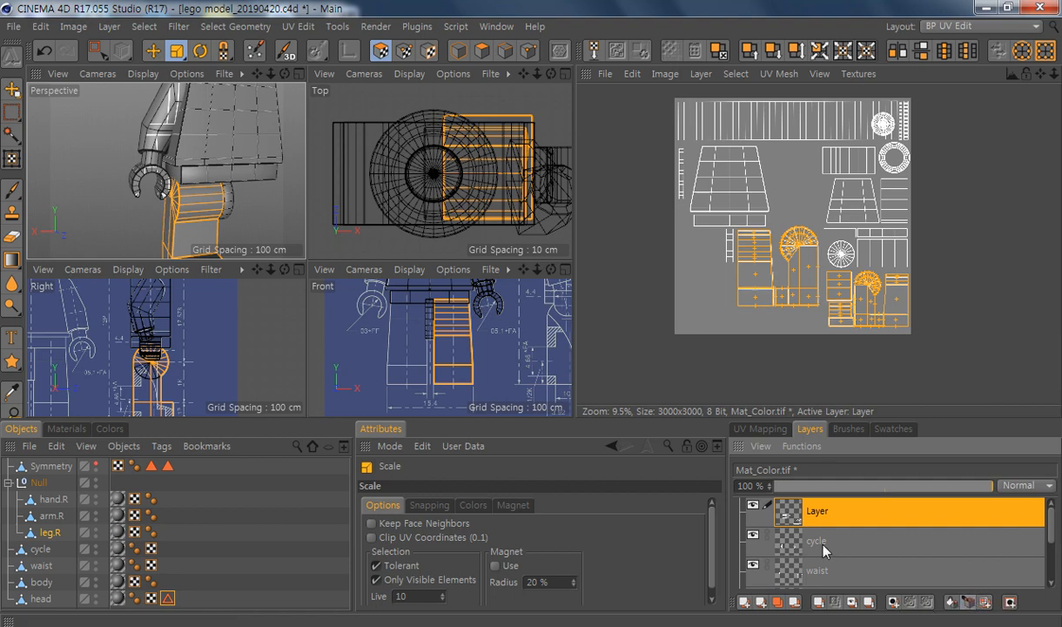
double_click(816, 512)
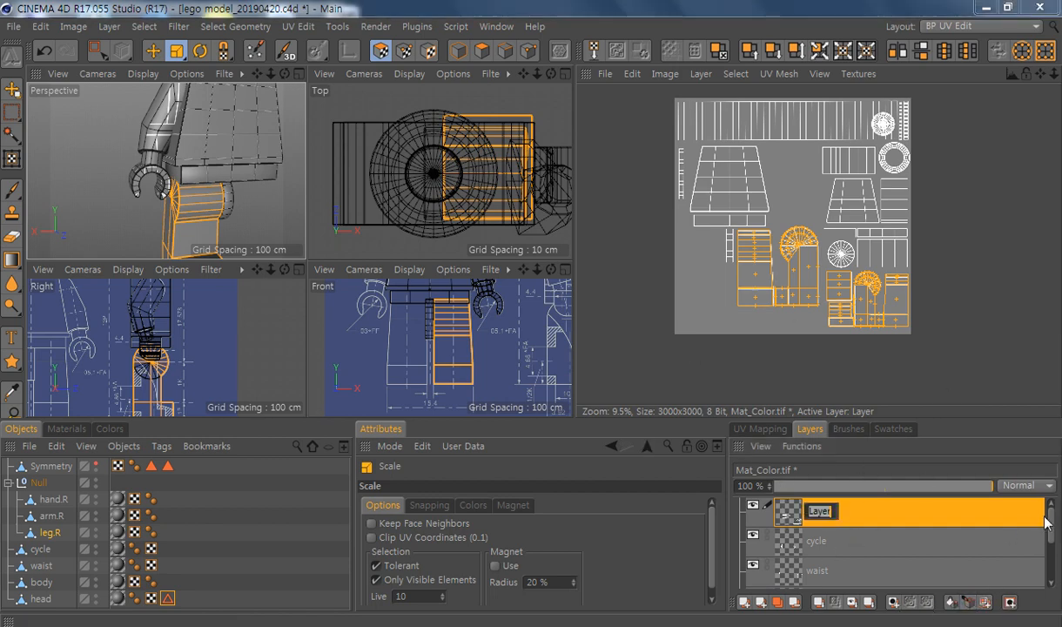
type("leg")
key("Return")
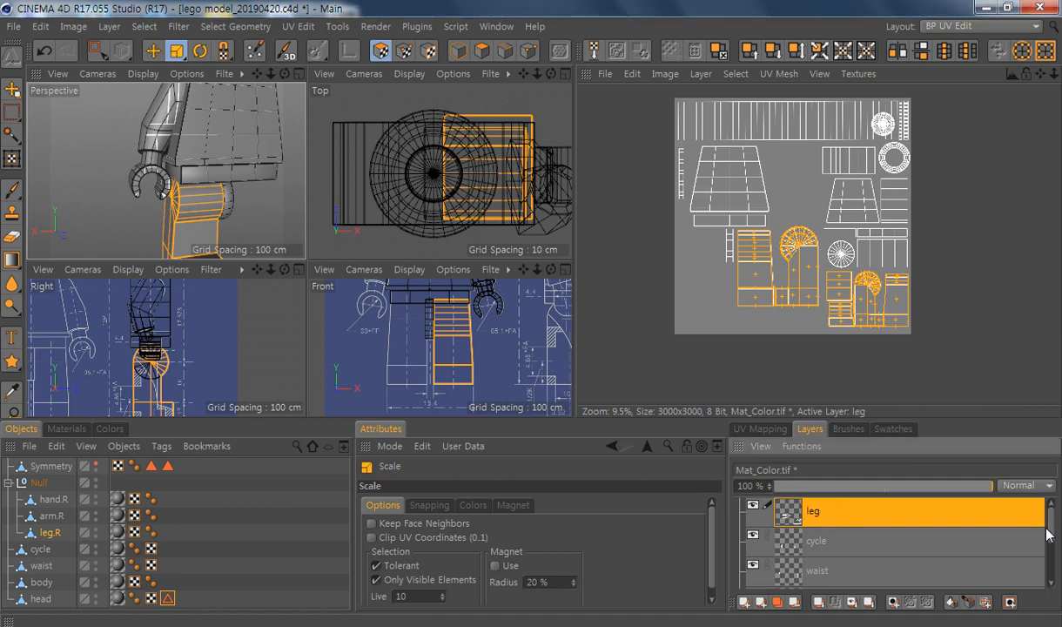
Step: Select the arm.R object to show its UVs on the texture
middle_click_drag(202, 329, 220, 372, "alt")
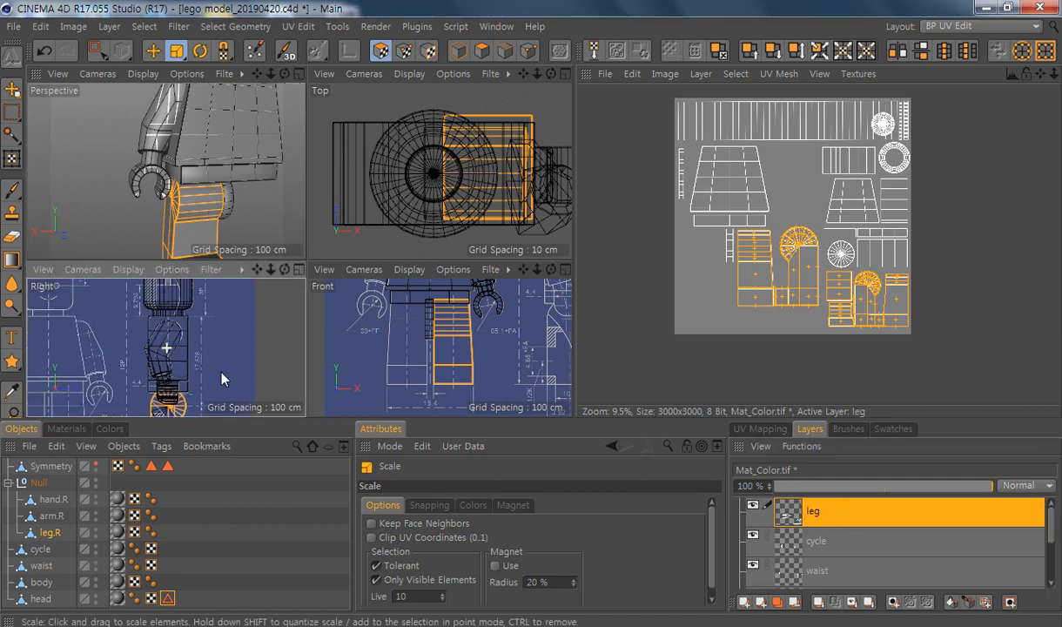
left_click(48, 515)
scroll(150, 142, "down", 3)
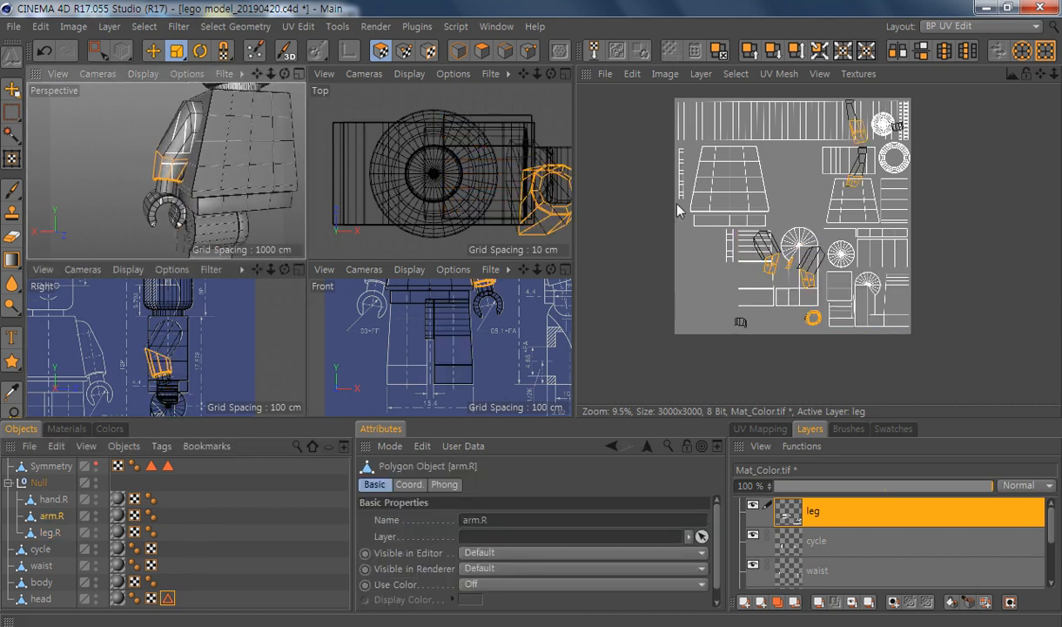
Step: Select all of the arm's UV polygons and apply a Frontal projection to them
key("ctrl+a")
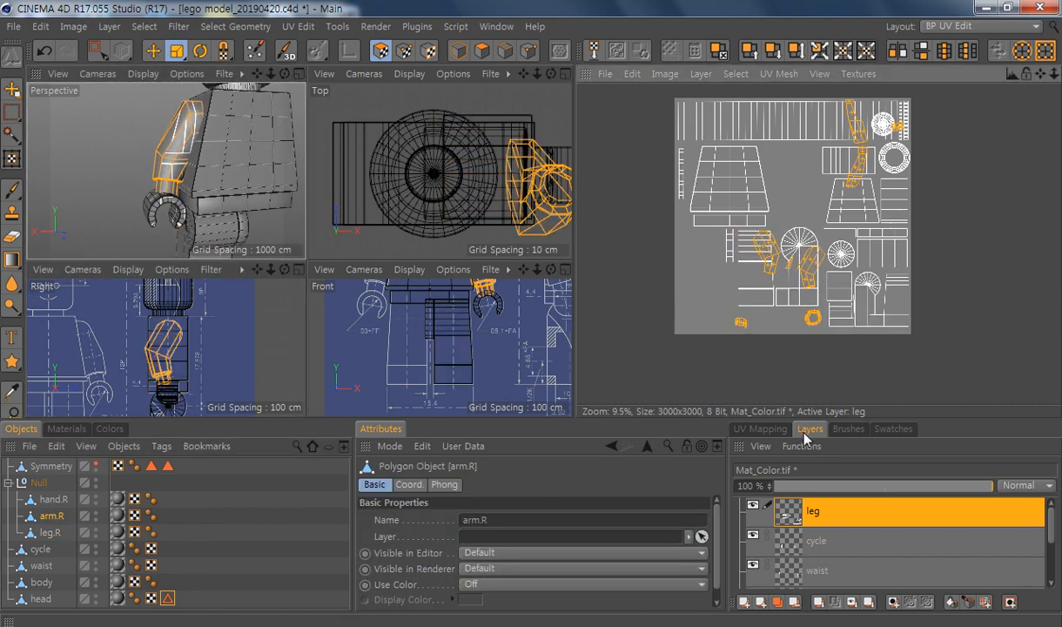
left_click(759, 428)
left_click(868, 511)
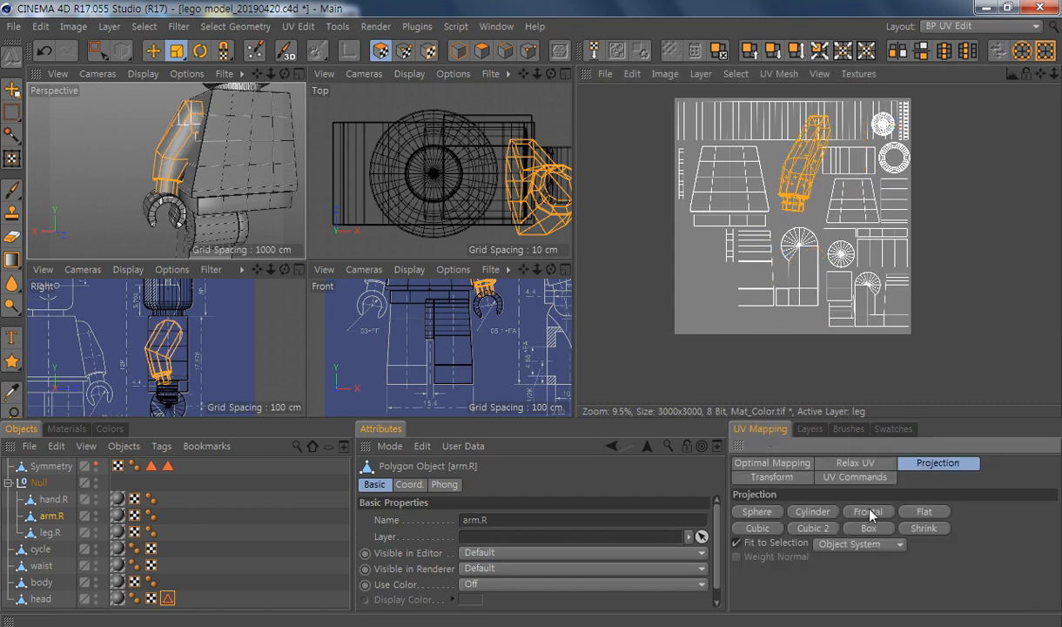
Step: Switch to edge editing in a maximized perspective view and hide the body object to expose the arm's inner side
middle_click_drag(149, 167, 177, 172, "alt")
scroll(254, 157, "up", 2)
middle_click(215, 152)
middle_click_drag(402, 171, 358, 236, "alt")
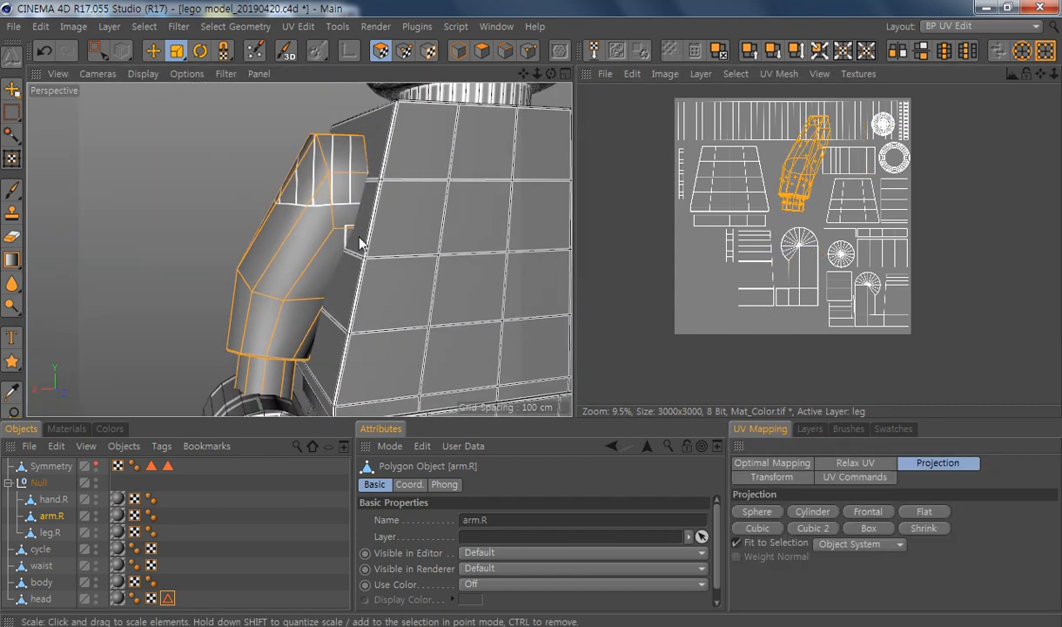
scroll(359, 236, "down", 1)
left_click_drag(280, 246, 321, 275, "alt")
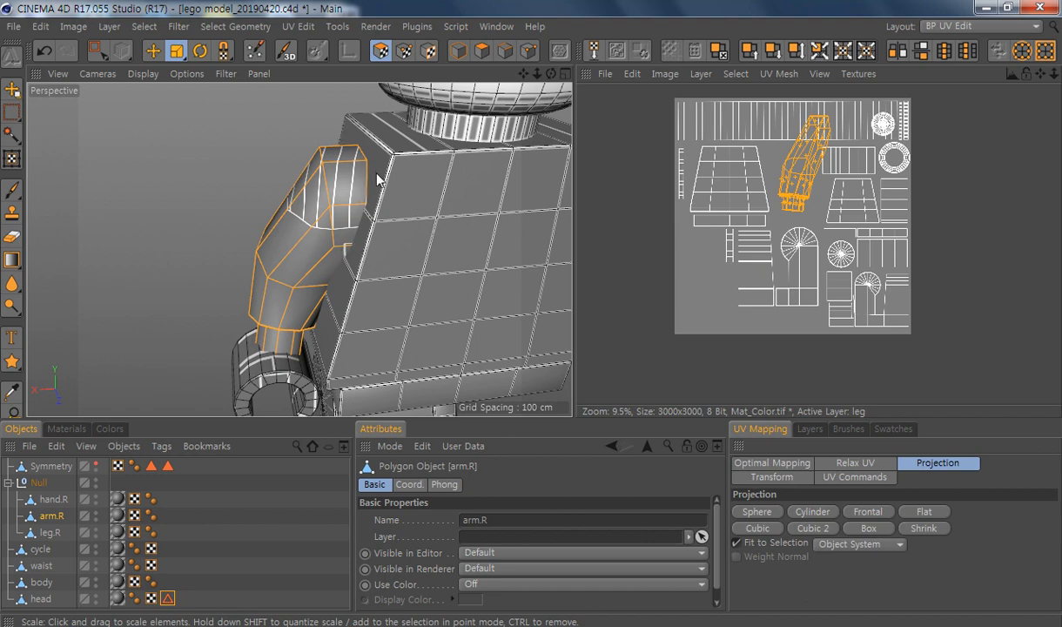
left_click_drag(377, 179, 341, 112, "alt")
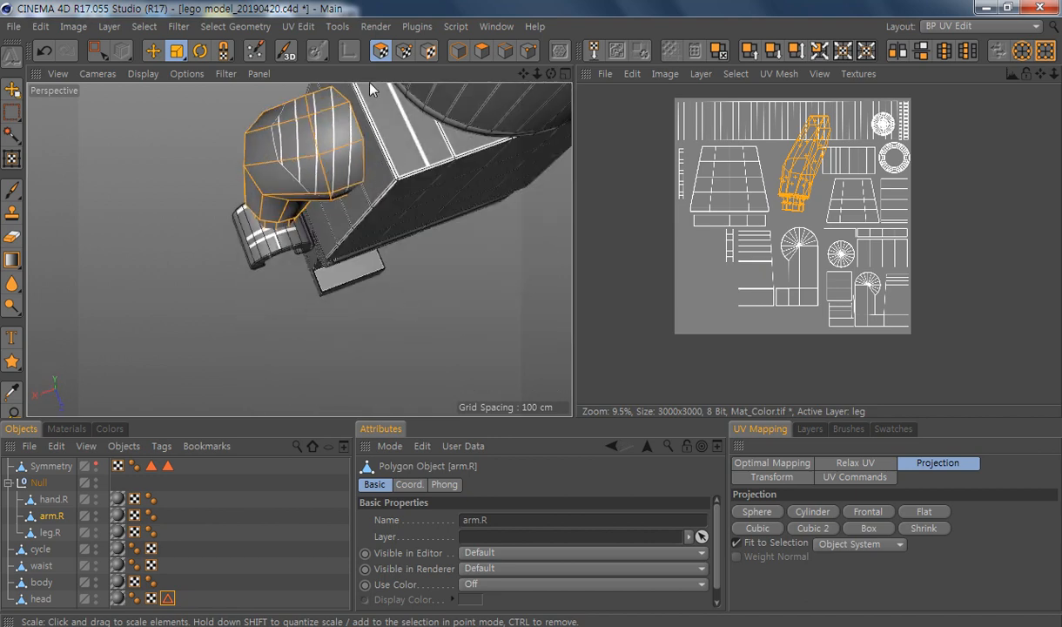
left_click(505, 51)
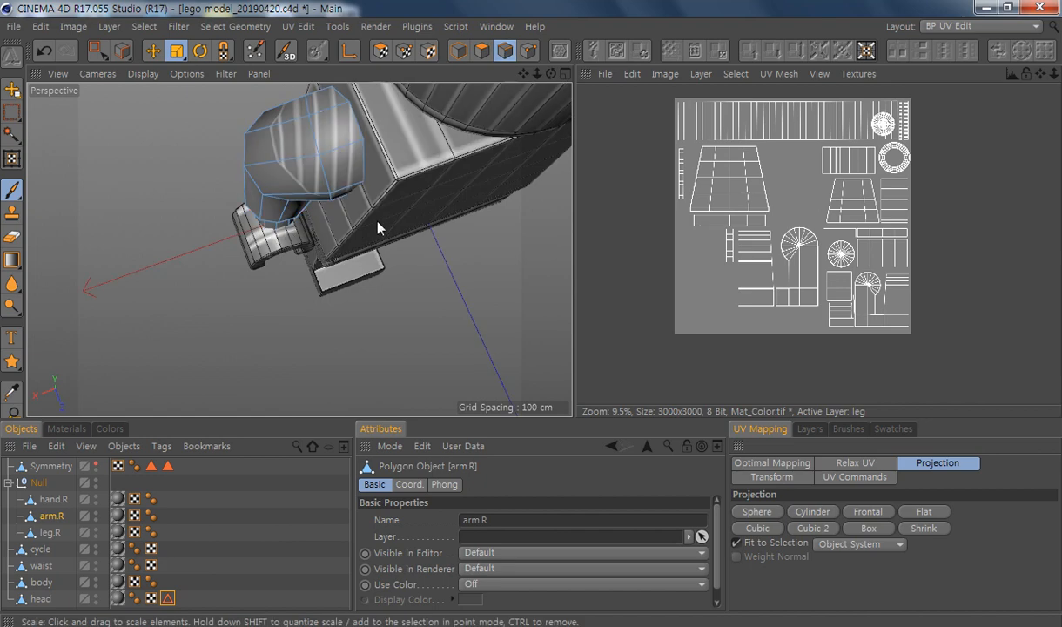
left_click_drag(376, 228, 146, 237, "alt")
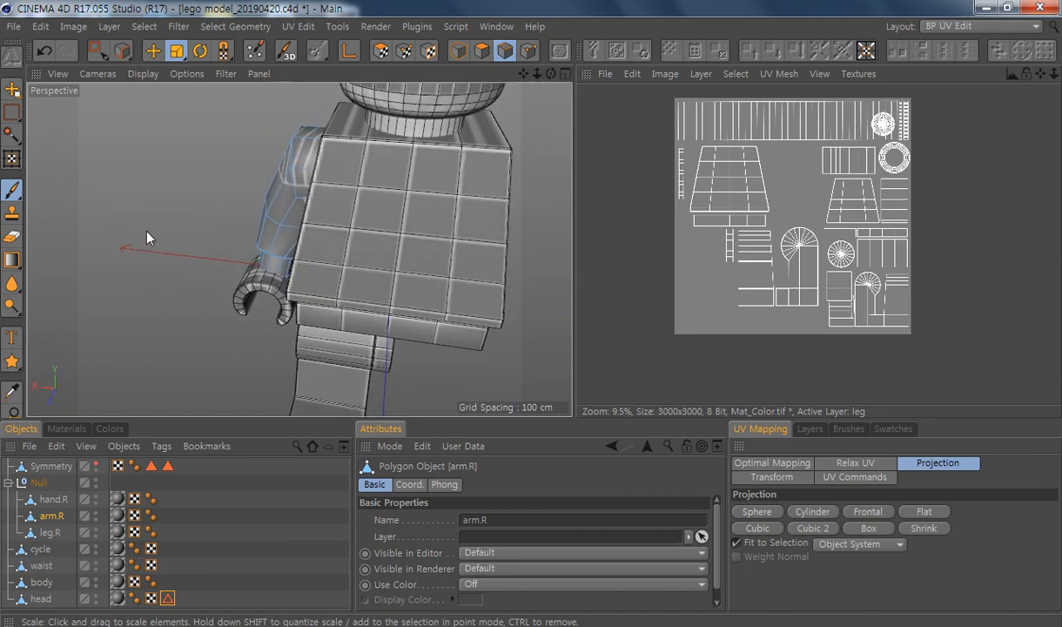
left_click(96, 579)
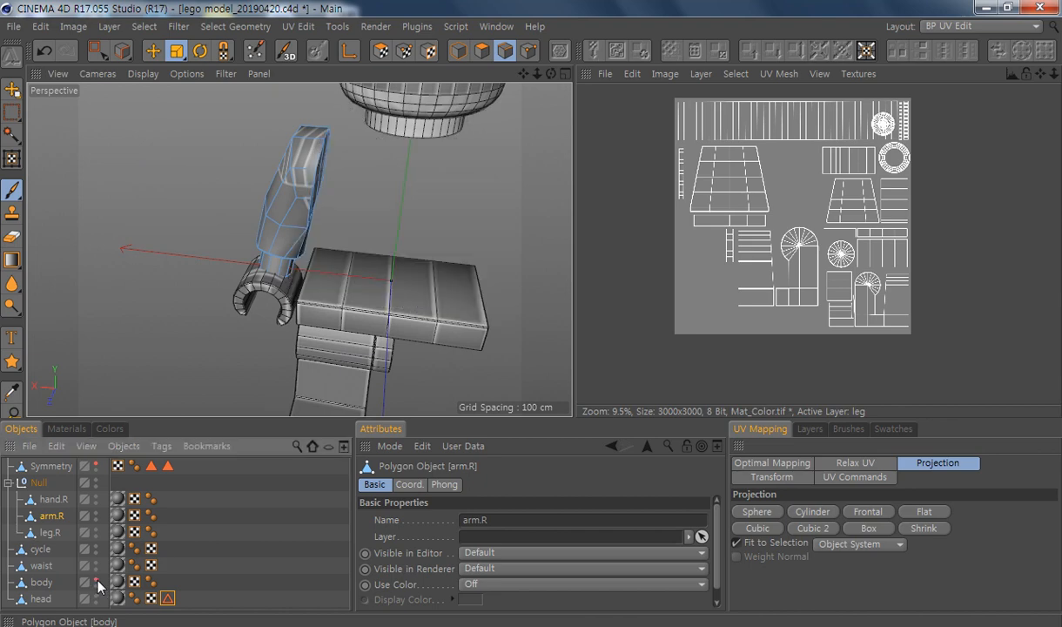
Step: Select the seam edges running from the top of the shoulder down the inner side of the arm
left_click_drag(335, 228, 396, 230, "alt")
left_click(342, 211)
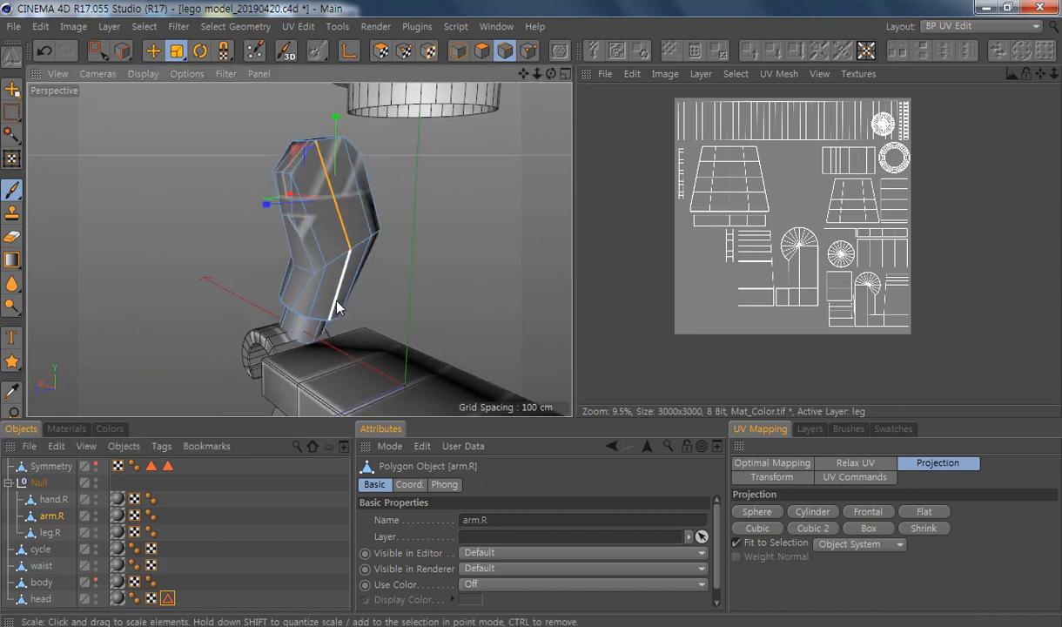
mouse_move(356, 174)
left_mouse_down("alt")
mouse_move(486, 216)
mouse_move(528, 246)
mouse_move(297, 250)
mouse_move(345, 175)
left_mouse_up("alt")
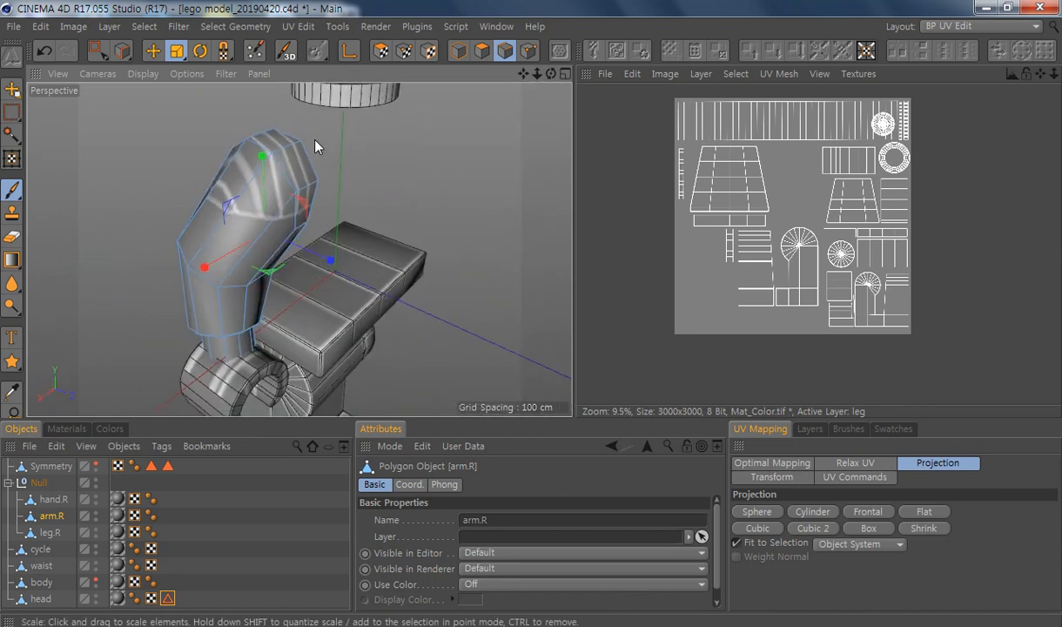
left_click(289, 150)
left_click_drag(329, 324, 261, 265, "alt")
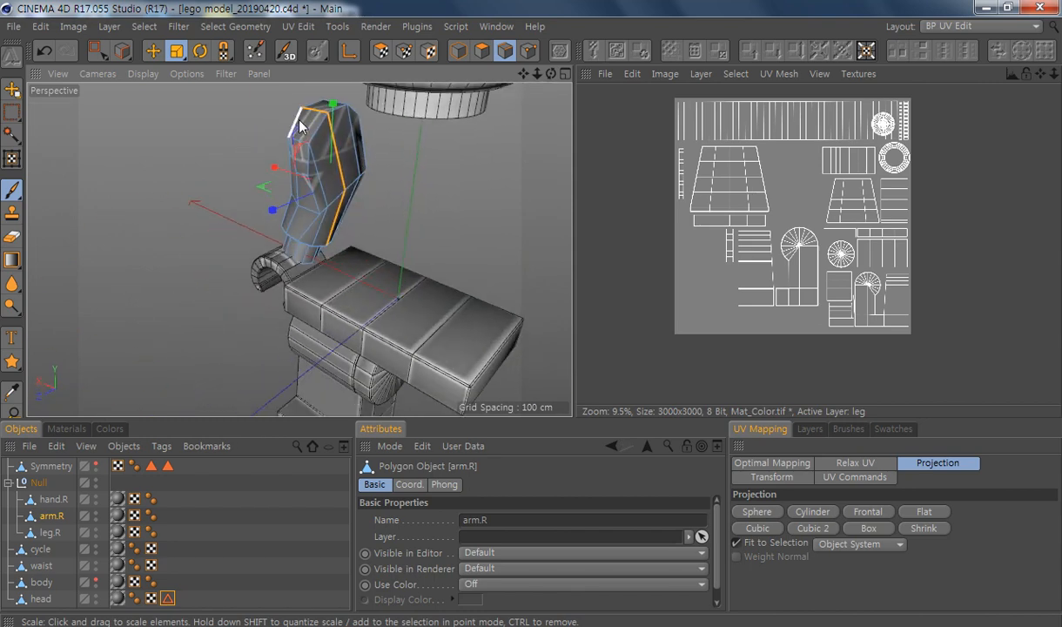
Step: Add the edge loop around the arm's lower rim and the seam edges at the wrist to the selection
scroll(261, 266, "up", 5)
left_click_drag(372, 278, 479, 154, "alt")
double_click(461, 154)
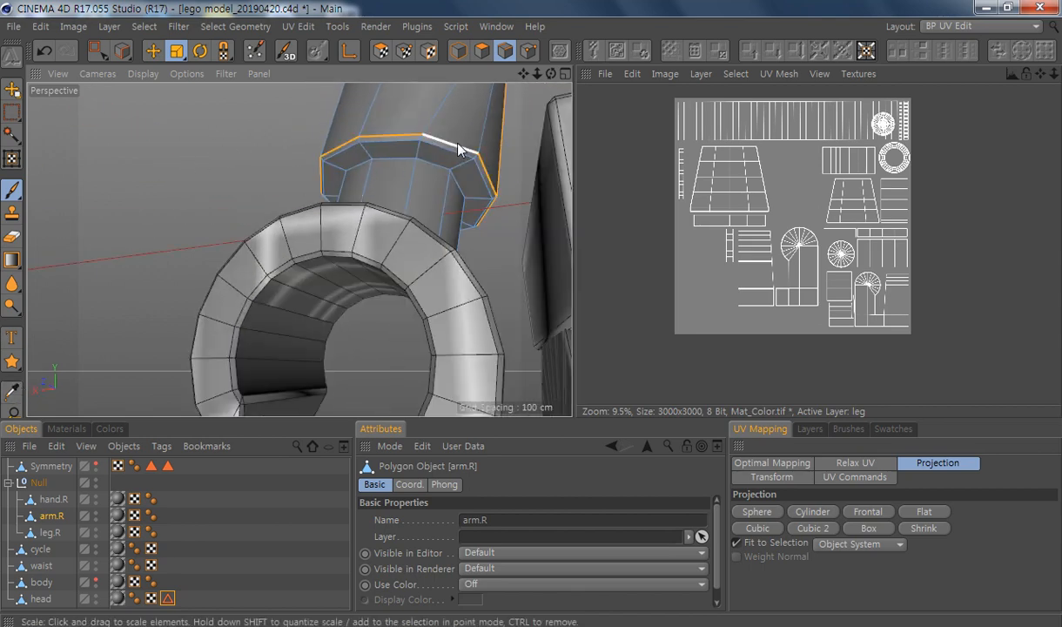
middle_click_drag(481, 168, 440, 211, "alt")
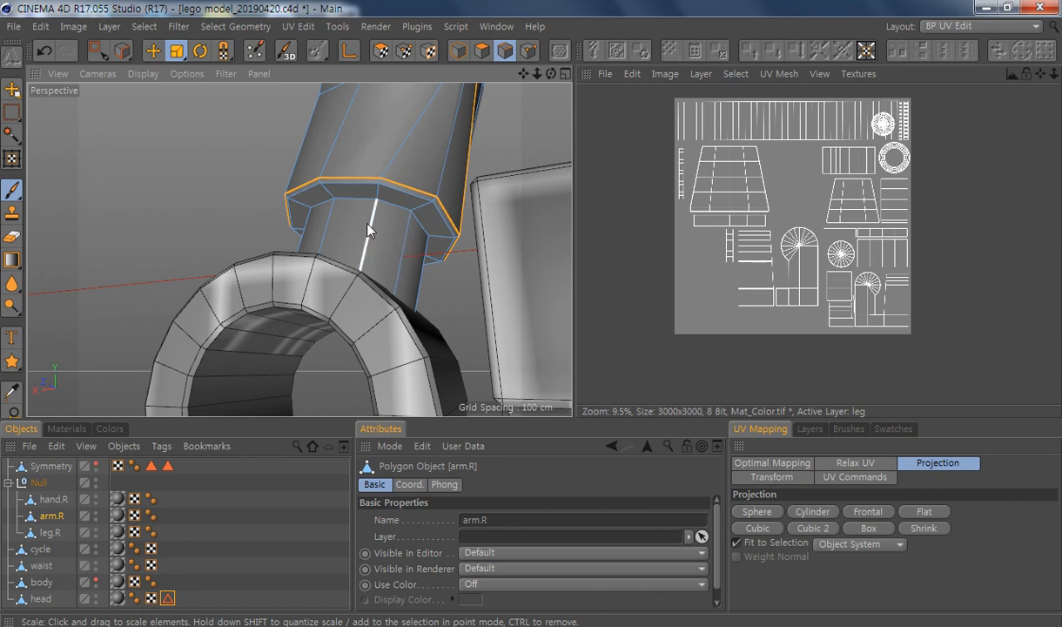
left_click(396, 212, "shift")
Step: Check the seam edges from all sides of the arm and store them as an edge selection
left_click_drag(347, 254, 123, 291, "alt")
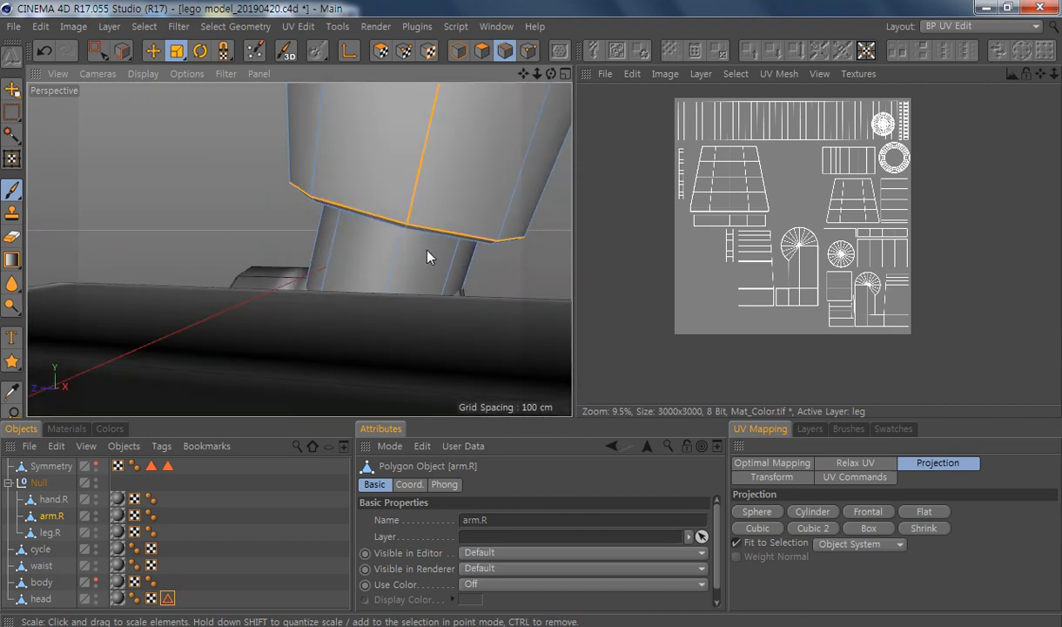
left_click_drag(403, 249, 718, 240, "alt")
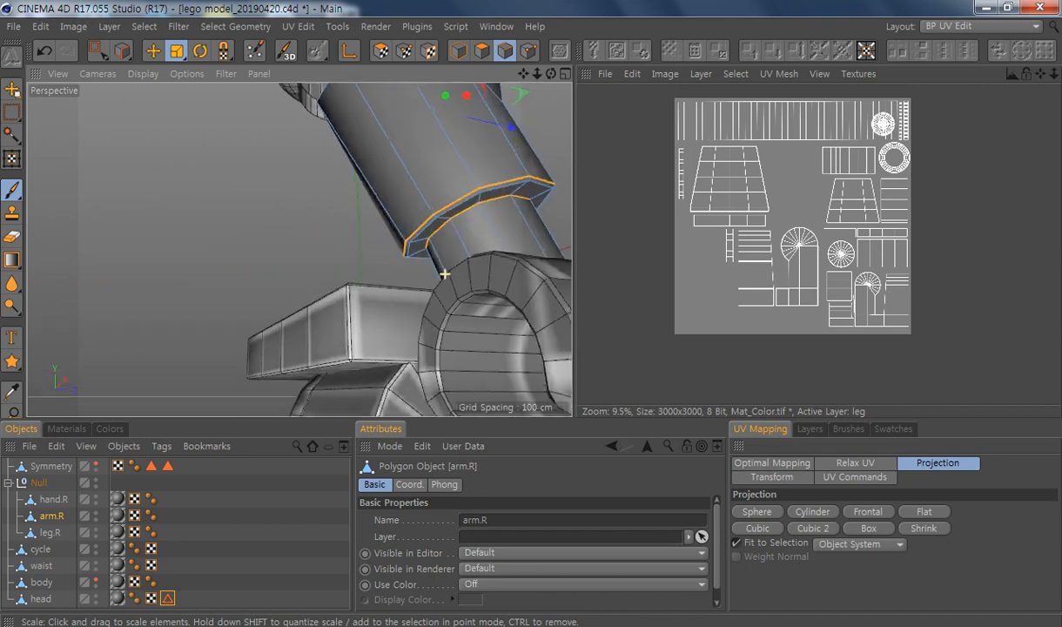
left_click_drag(444, 274, 442, 268, "alt")
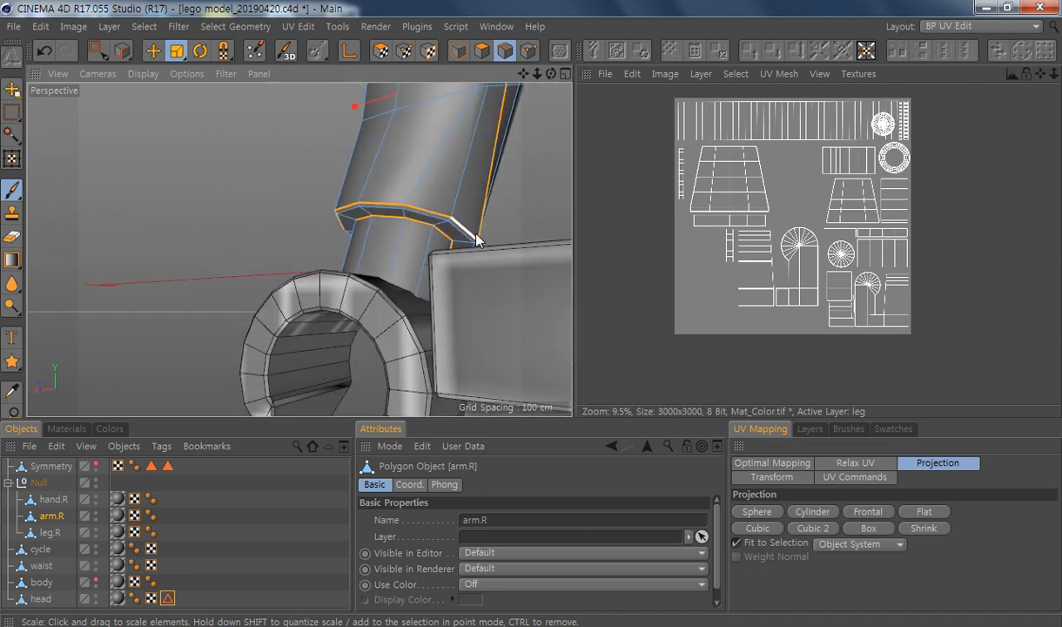
scroll(435, 228, "down", 5)
middle_click_drag(453, 235, 390, 268, "alt")
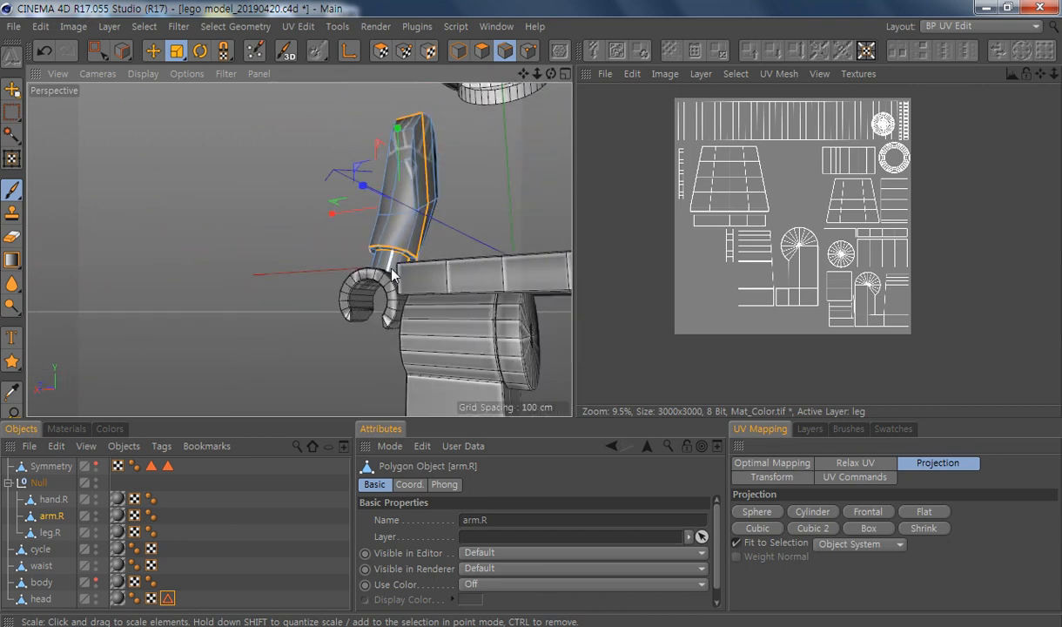
left_click_drag(392, 275, 409, 217, "alt")
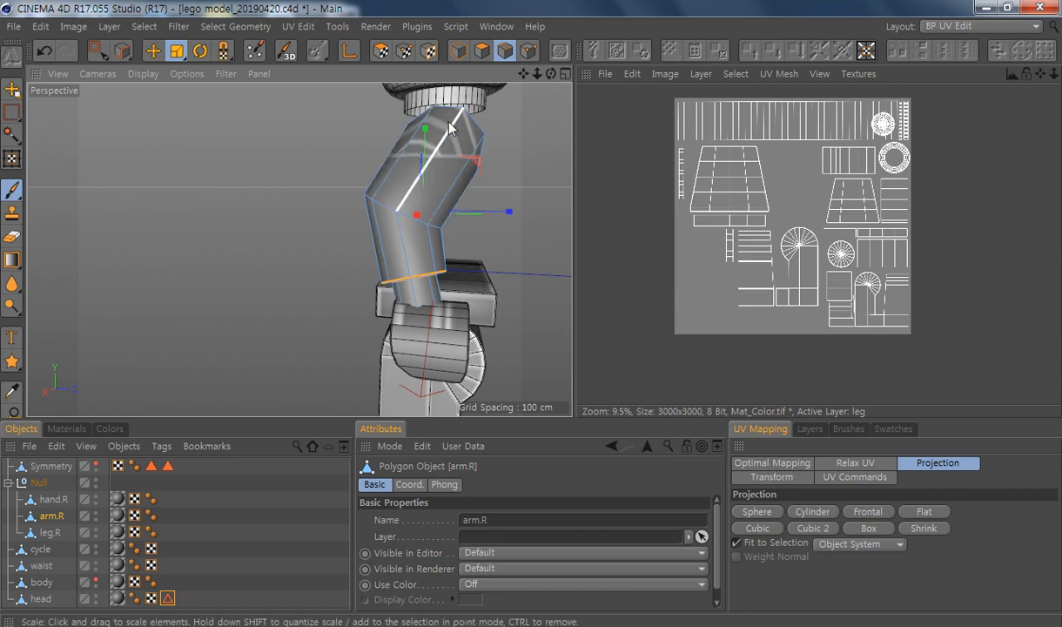
left_click_drag(412, 159, 325, 216, "alt")
left_click_drag(399, 233, 259, 318, "alt")
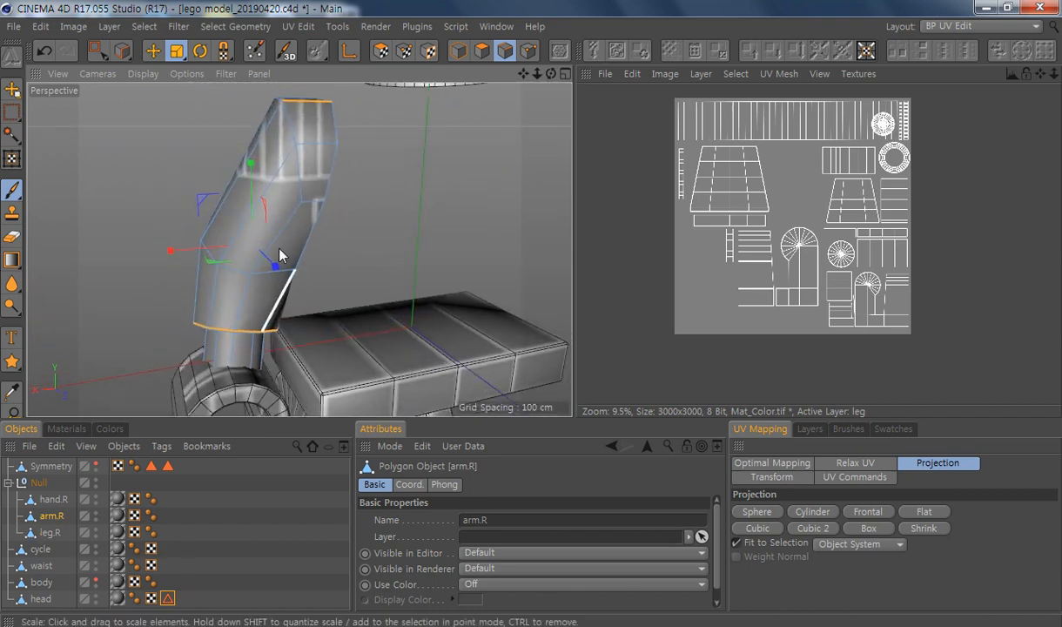
left_click(235, 26)
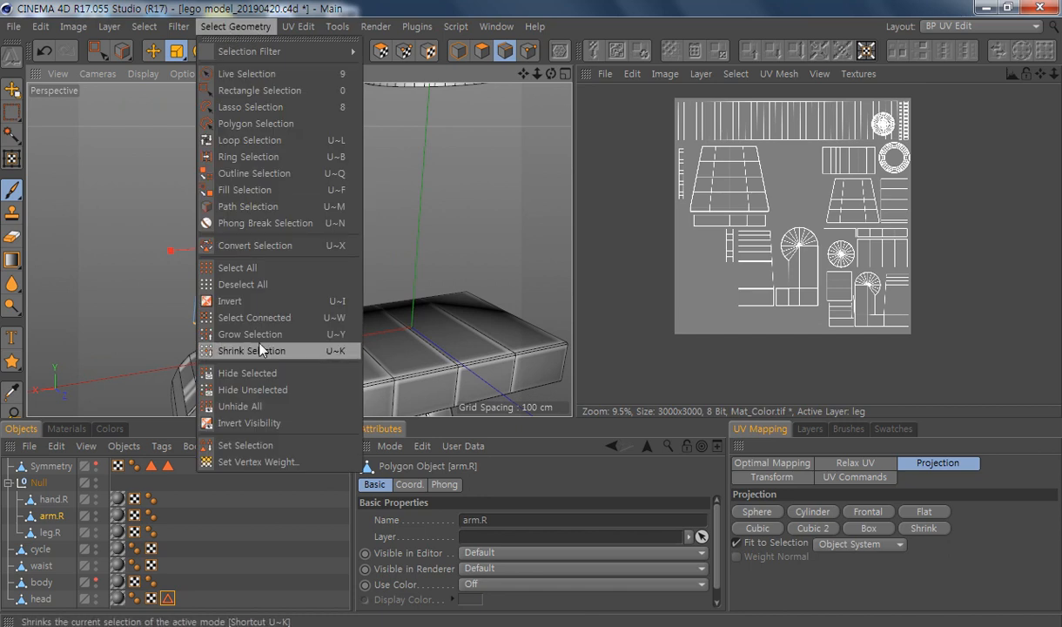
left_click(254, 447)
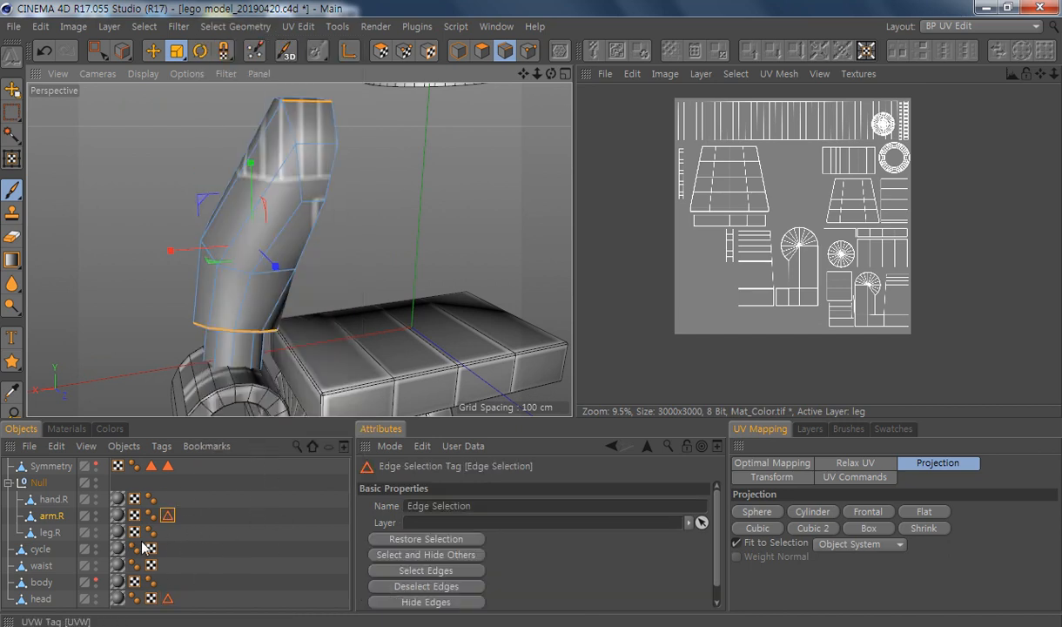
Step: Unwrap the arm's UVs by relaxing them with the LSCM method, cutting along the selected edges
left_click(383, 52)
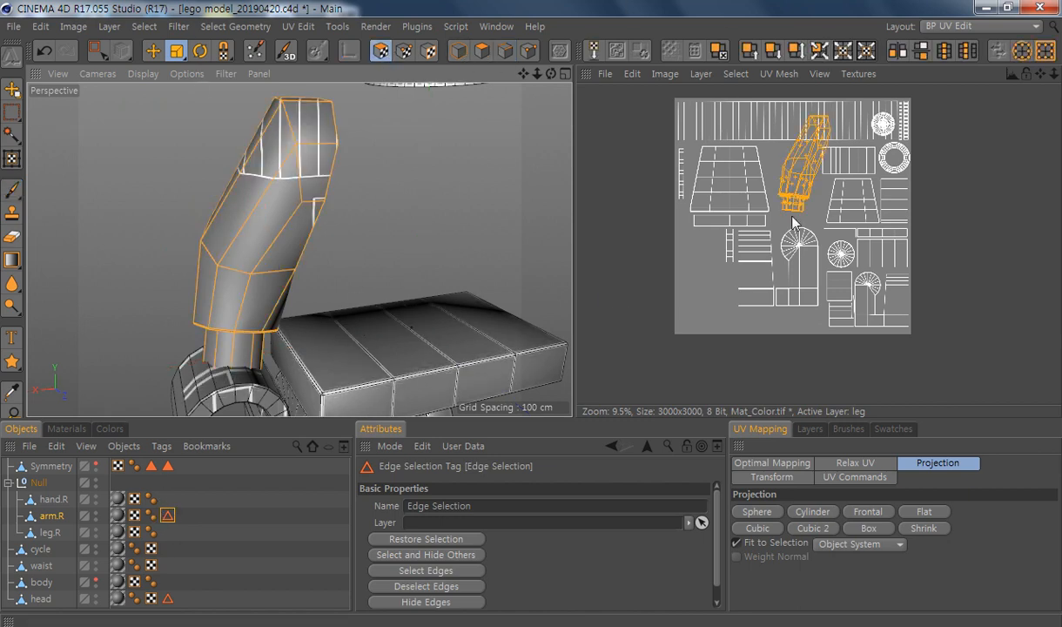
left_click(866, 464)
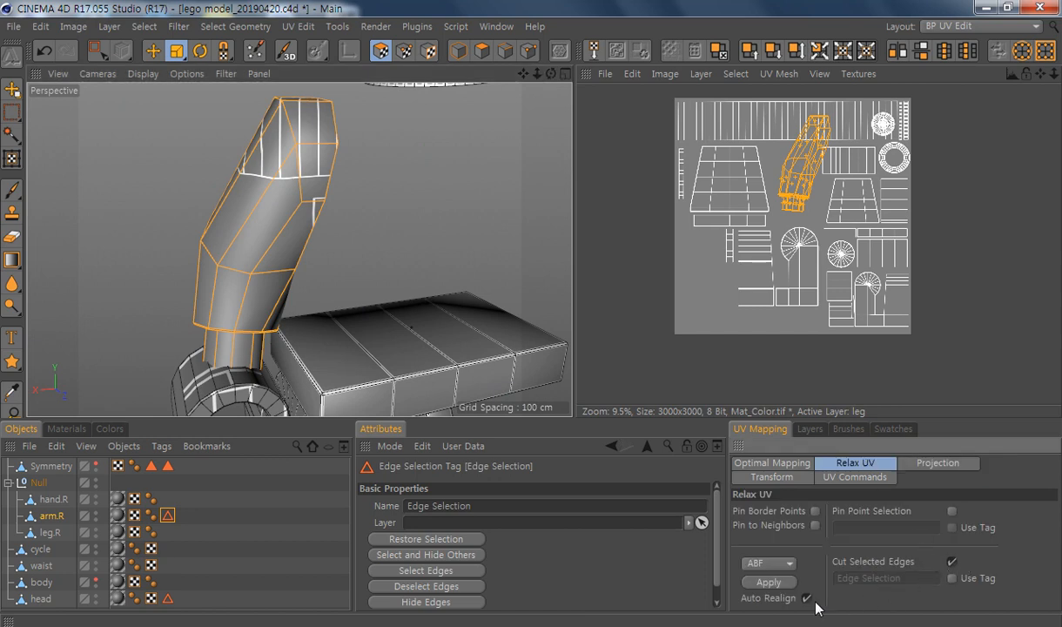
left_click(767, 562)
left_click(748, 575)
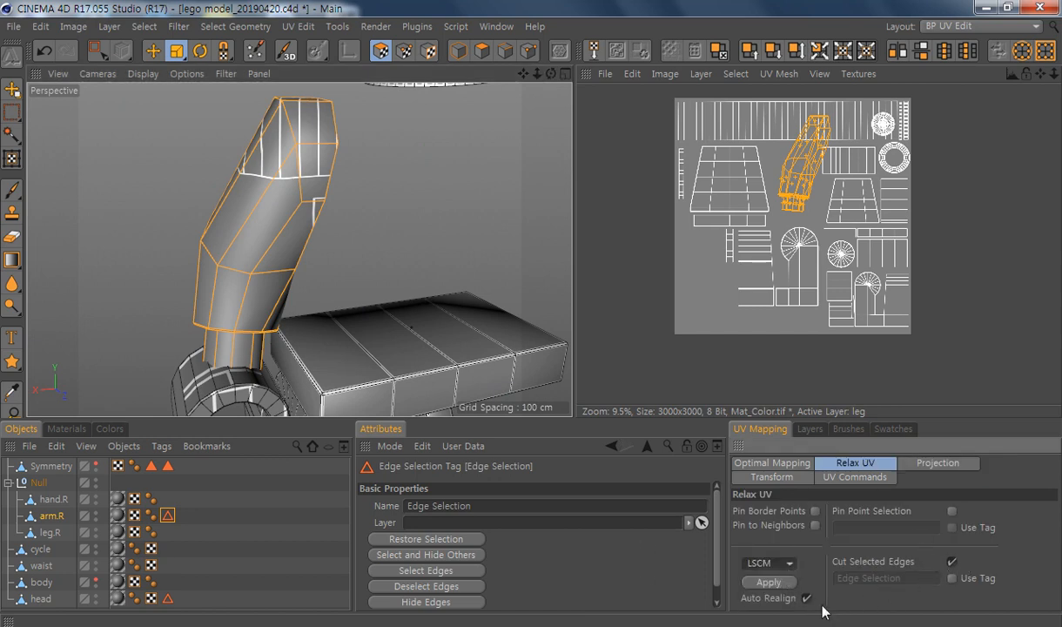
left_click(754, 585)
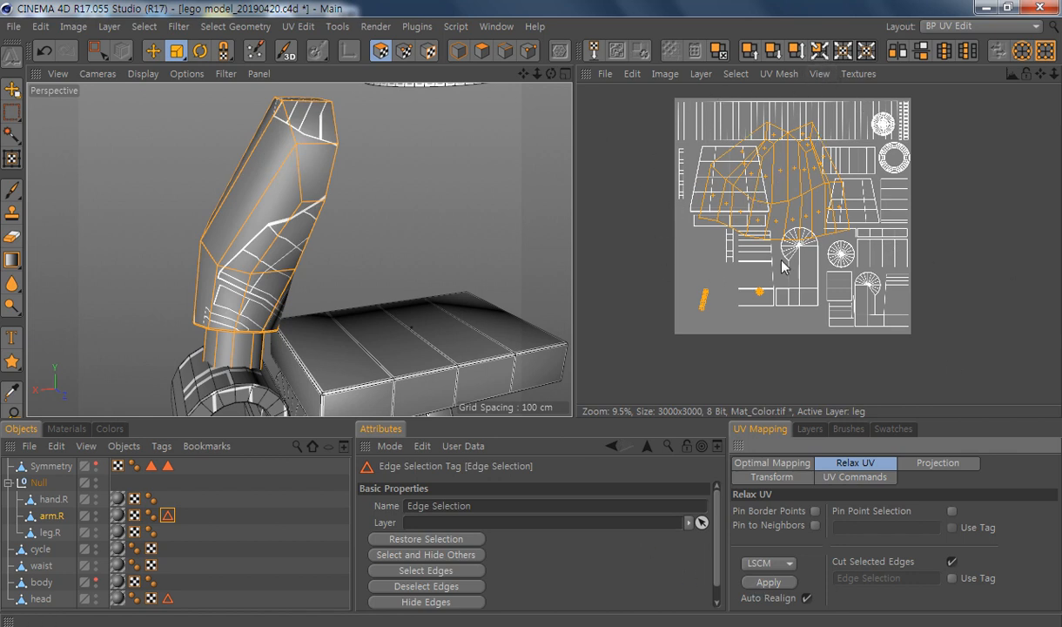
Step: Select the large arm island and move it off the texture to the right
left_click_drag(299, 249, 317, 215, "alt")
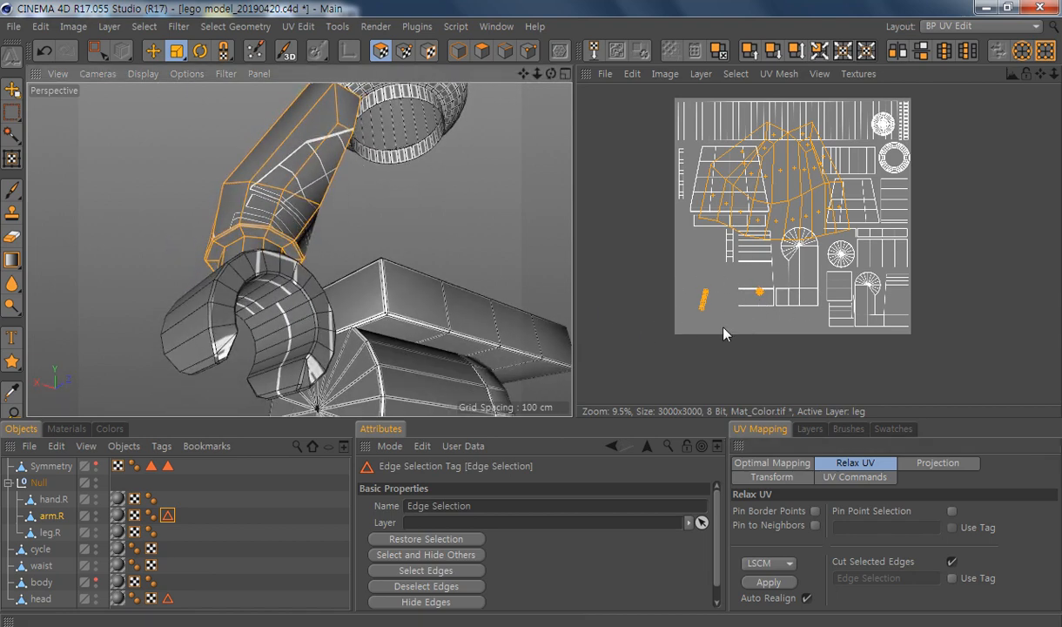
key("0")
left_click_drag(888, 103, 679, 260)
key("e")
left_click_drag(773, 193, 1013, 223)
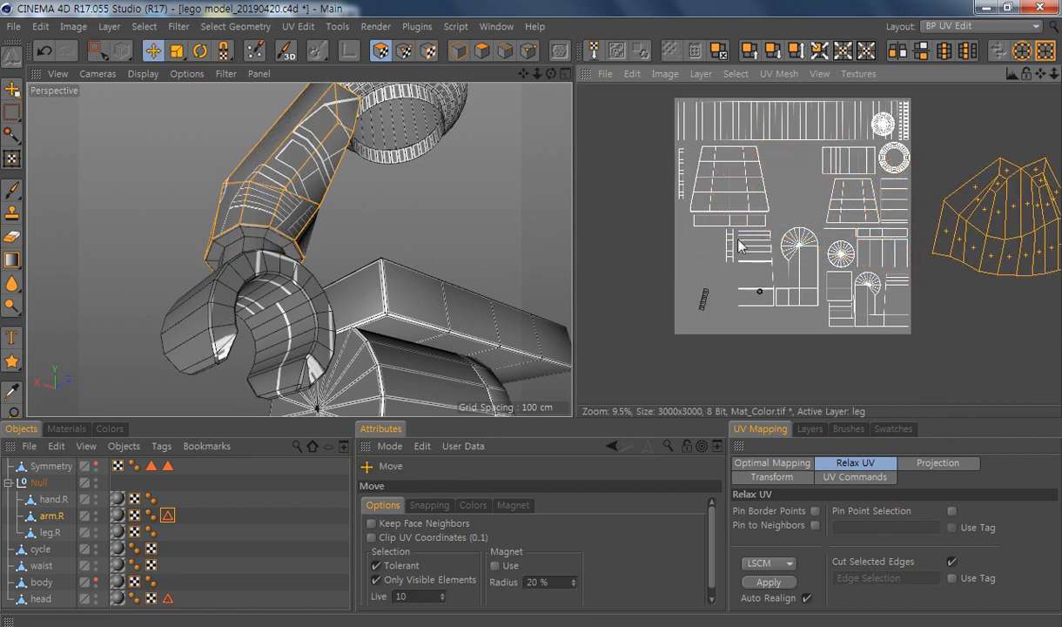
Step: Select the small ring island of the arm's lower rim and move it into the free space above the leg islands
key("0")
left_click_drag(774, 281, 741, 312)
key("e")
scroll(767, 301, "up", 4)
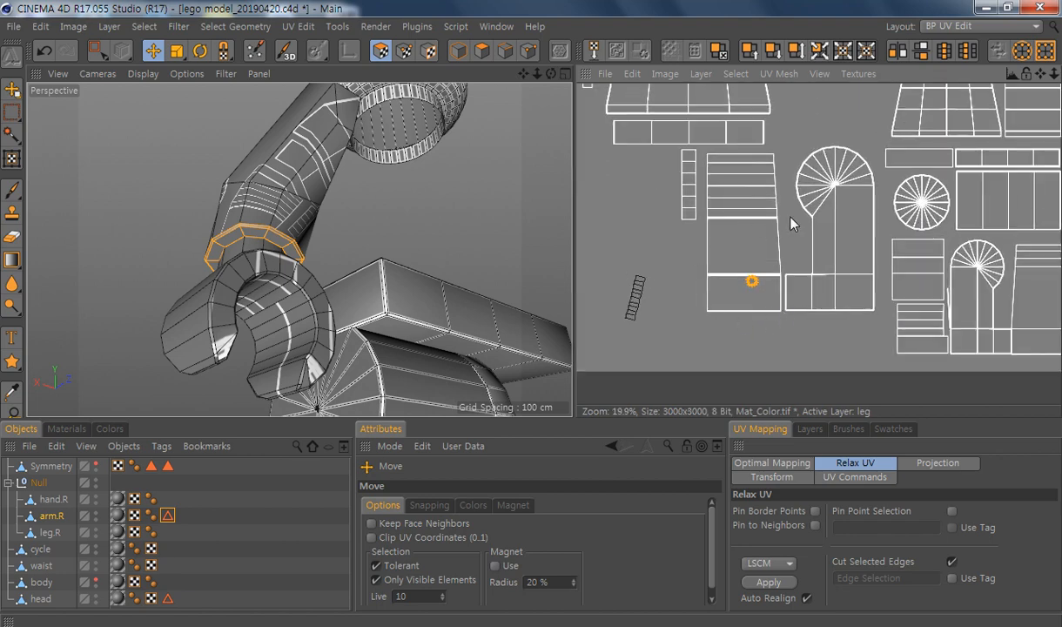
scroll(849, 186, "down", 2)
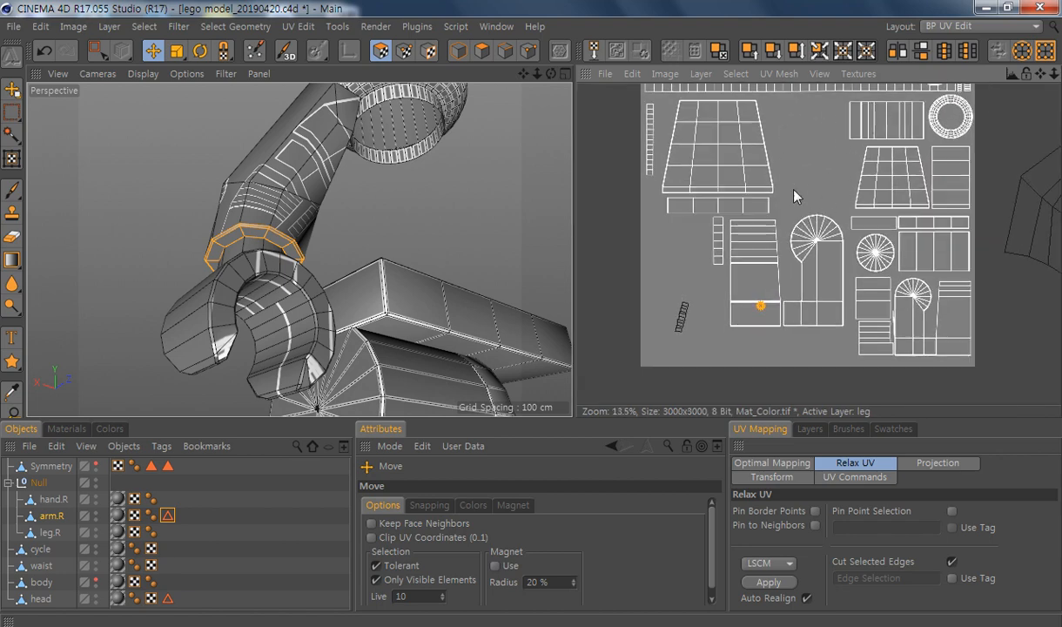
left_click_drag(764, 315, 816, 216)
left_click_drag(790, 279, 837, 211)
Step: Select the small wrist strip island and relax it twice with LSCM to straighten it
key("0")
left_click_drag(705, 289, 665, 364)
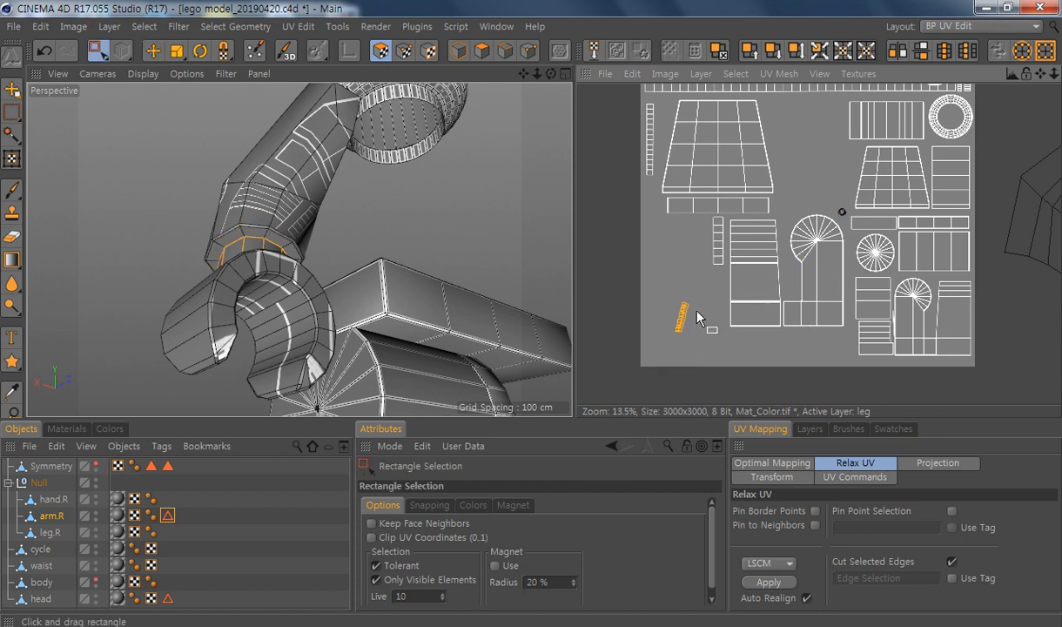
left_click(766, 585)
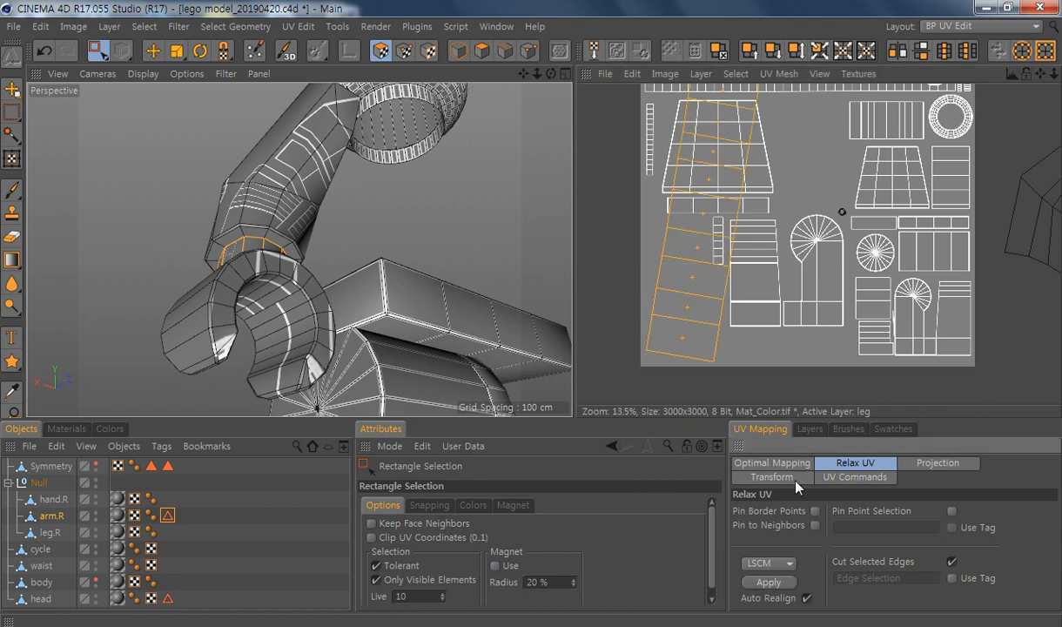
left_click(766, 581)
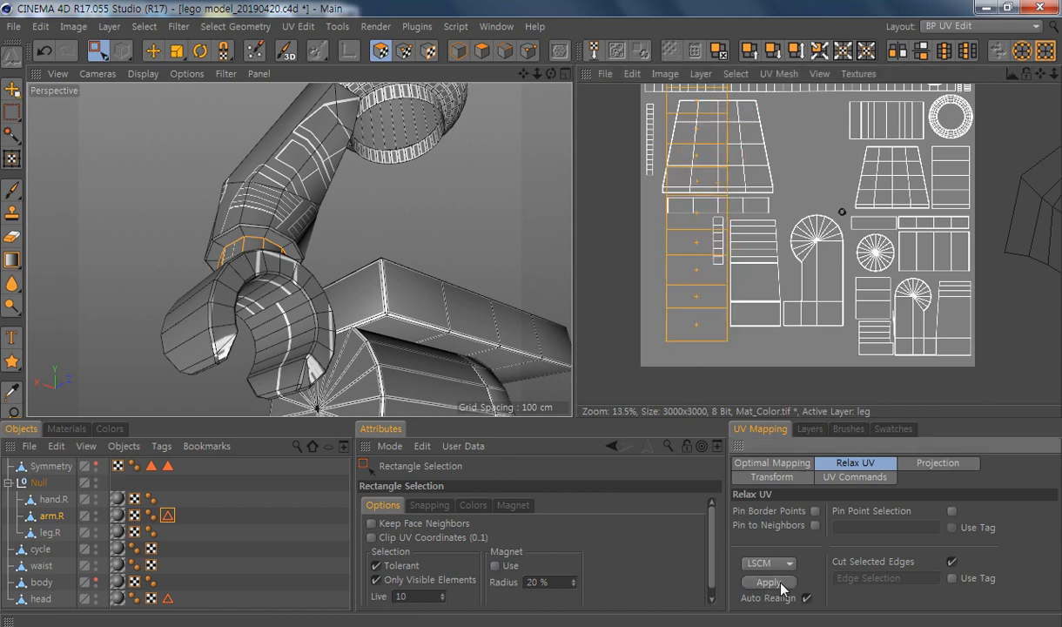
Step: Scale the straightened wrist strip down and place it at the texture's left edge, directly below the narrow vertical strip
scroll(851, 302, "down", 2)
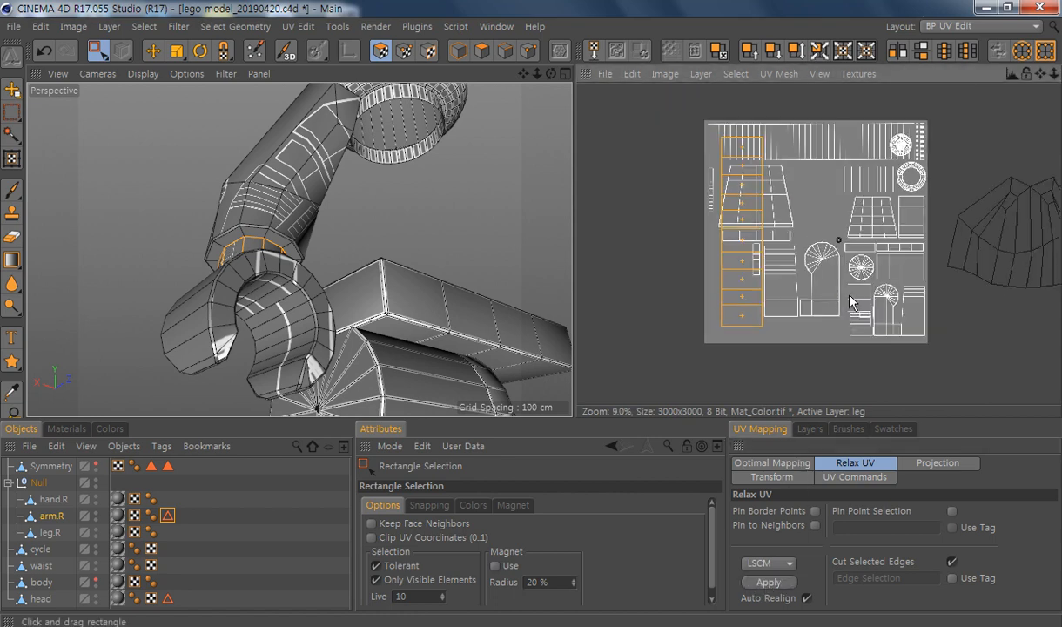
middle_click_drag(850, 296, 806, 310, "alt")
scroll(703, 142, "up", 2)
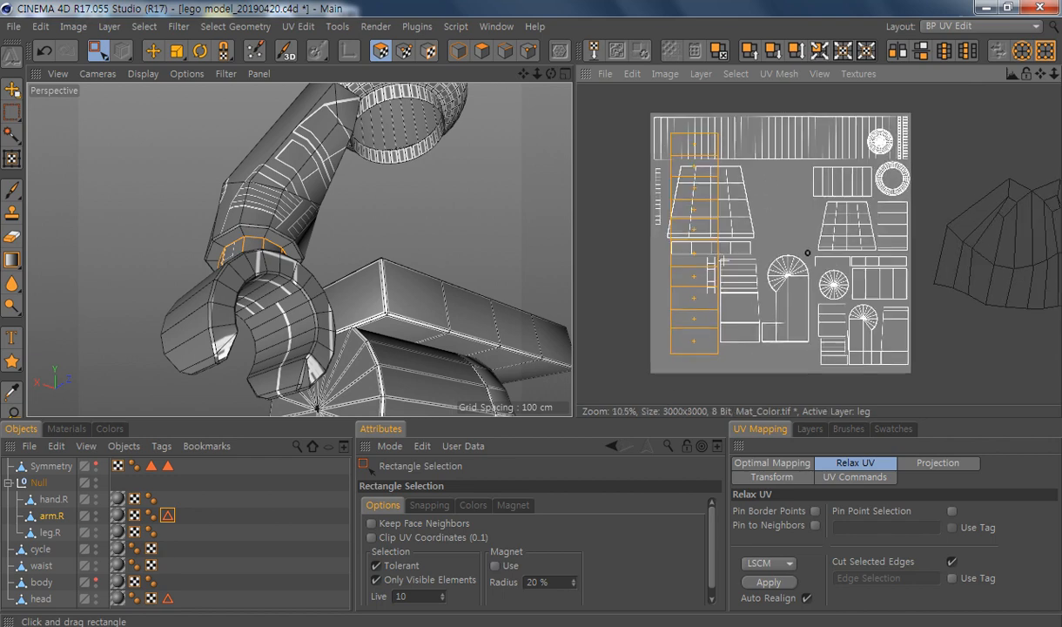
key("t")
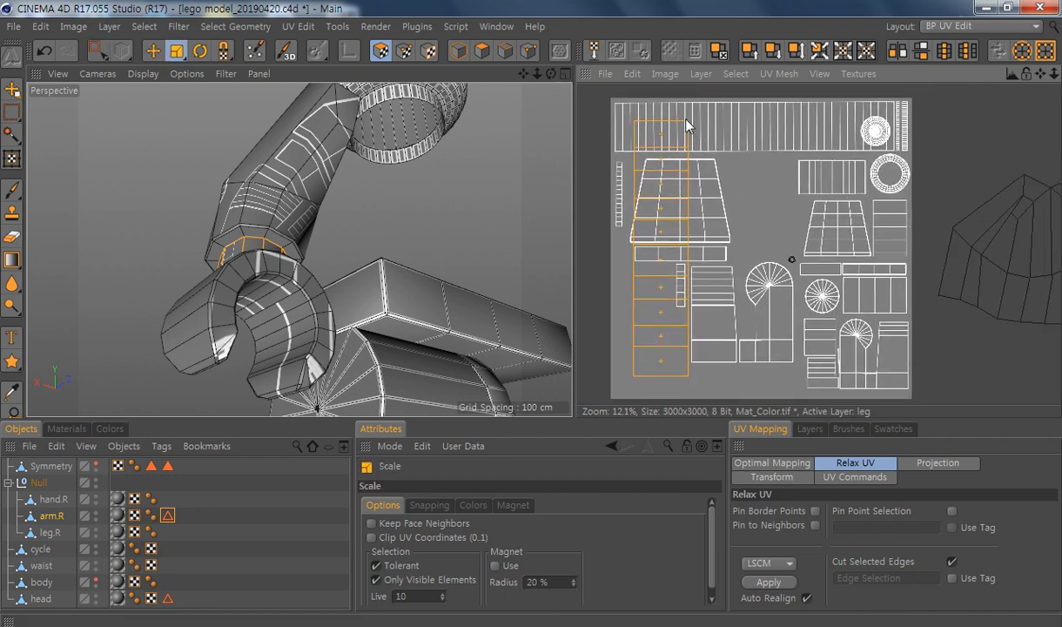
left_click_drag(657, 114, 620, 251)
key("e")
key("t")
key("e")
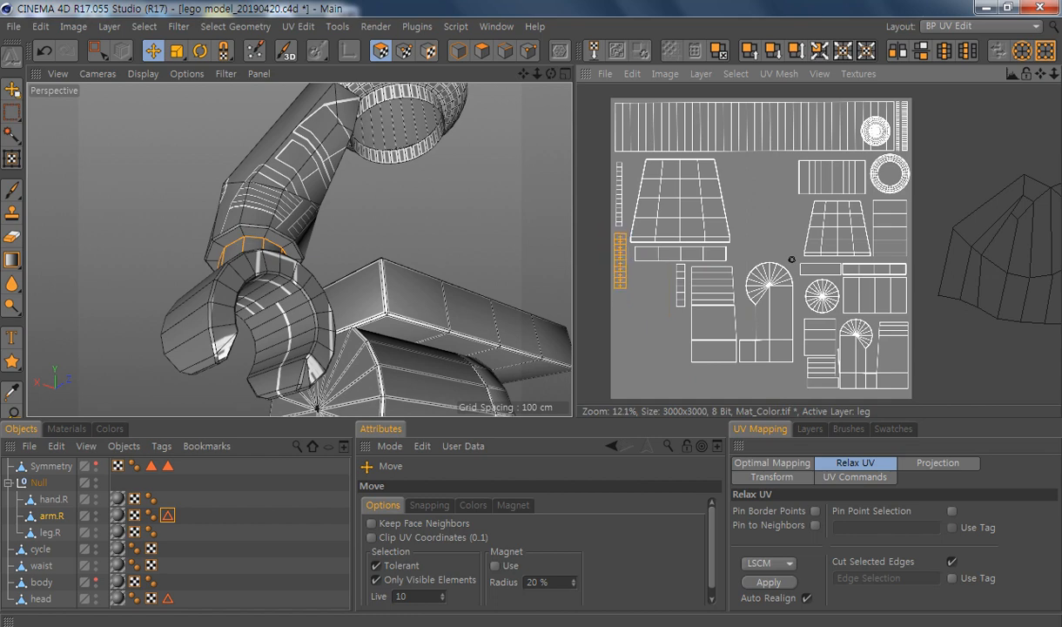
Step: Select the large arm island beside the texture and move it onto the texture
left_click_drag(210, 209, 290, 299, "alt")
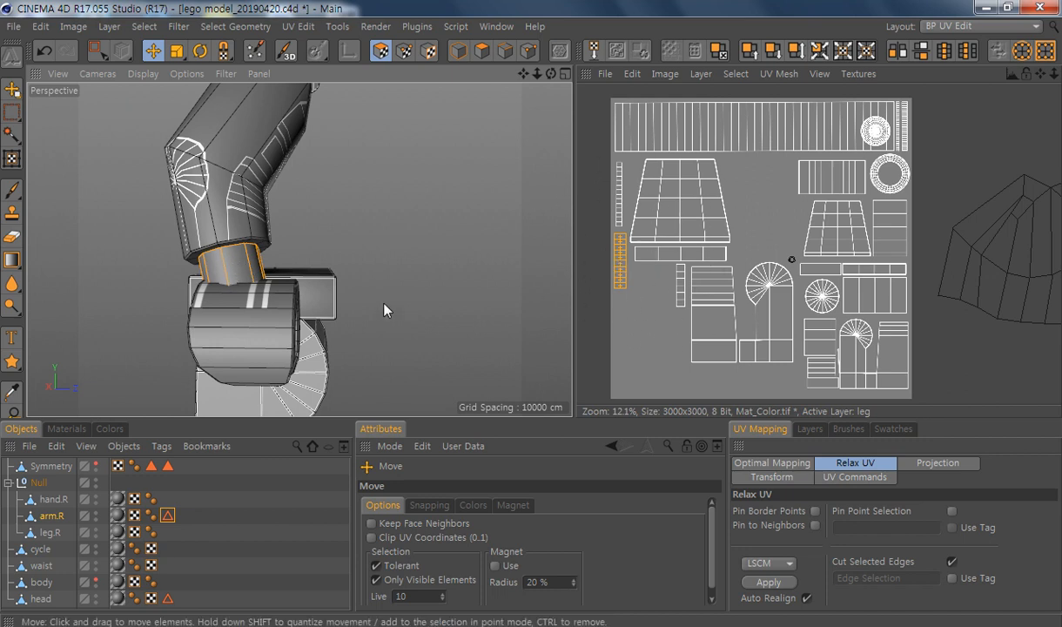
middle_click_drag(1015, 290, 965, 288, "alt")
key("0")
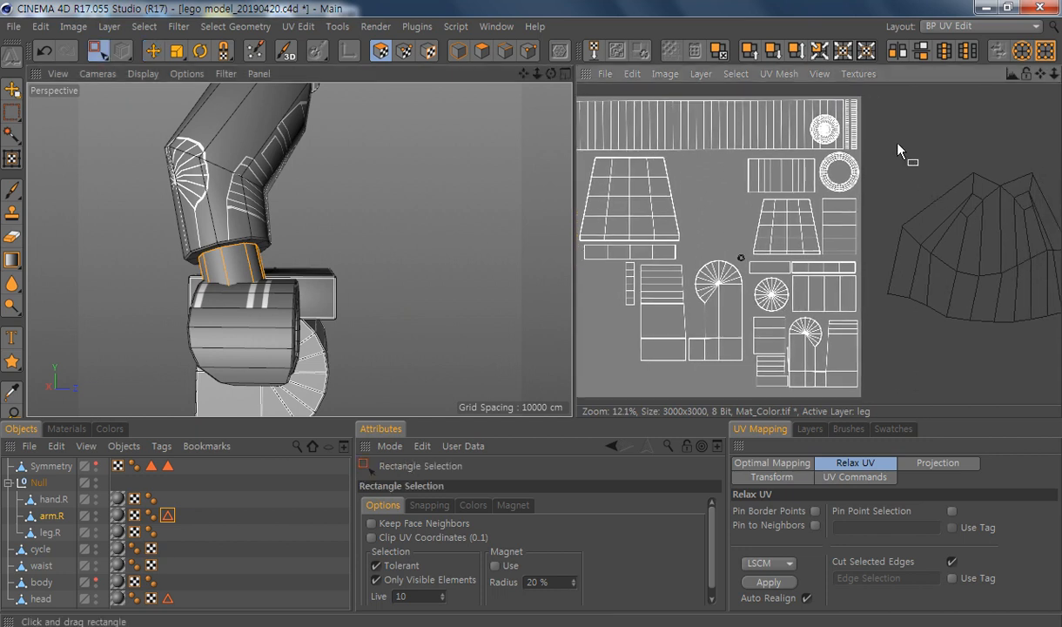
left_click_drag(898, 144, 1040, 336)
middle_click_drag(1036, 334, 990, 339, "alt")
left_click_drag(1056, 151, 912, 341)
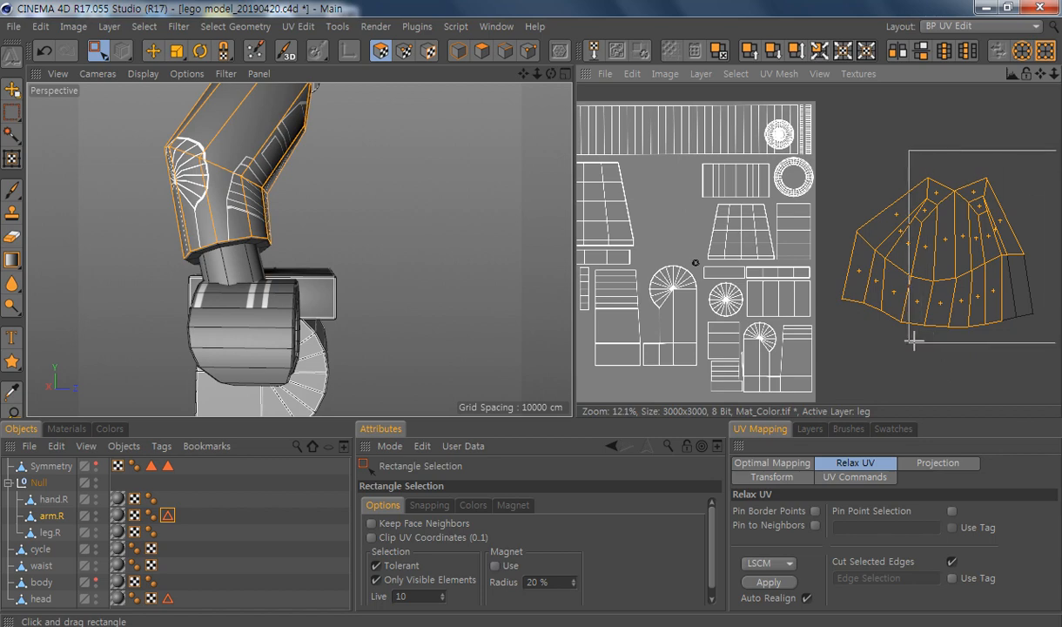
key("e")
left_click_drag(981, 279, 721, 264)
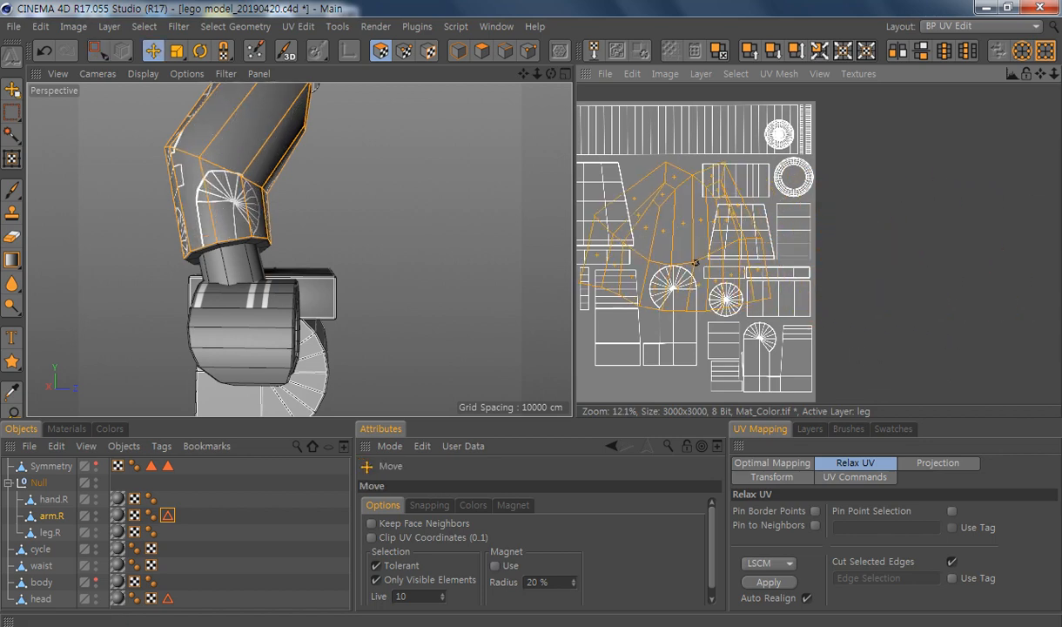
Step: Scale the large arm island down to roughly the size of the gap between the two trapezoid islands
middle_click_drag(799, 277, 845, 277, "alt")
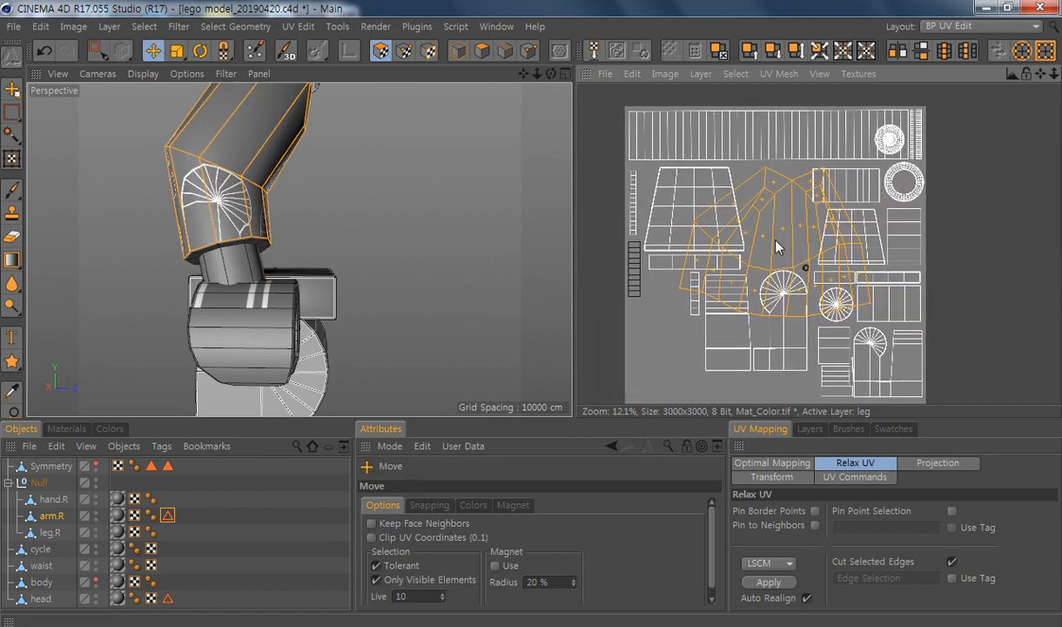
key("t")
left_click_drag(777, 247, 815, 204)
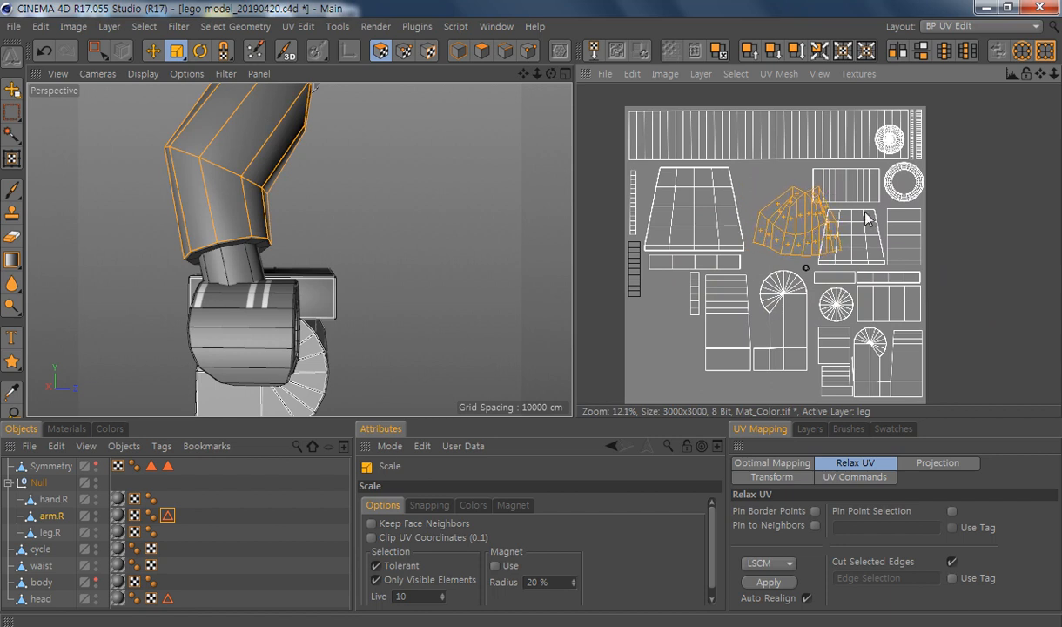
key("r")
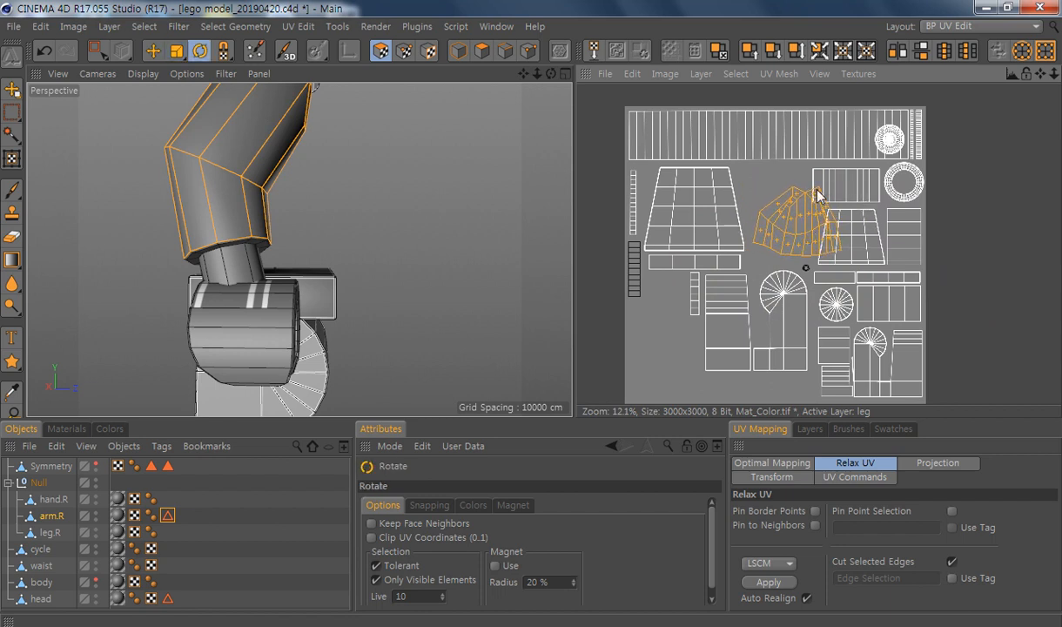
mouse_move(818, 196)
left_mouse_down()
mouse_move(757, 205)
mouse_move(740, 192)
mouse_move(818, 181)
mouse_move(828, 197)
left_mouse_up()
key("ctrl+z")
Step: Rotate the large arm island with the -45° transform and move it into the gap between the two trapezoid islands
left_click(955, 464)
left_click(750, 477)
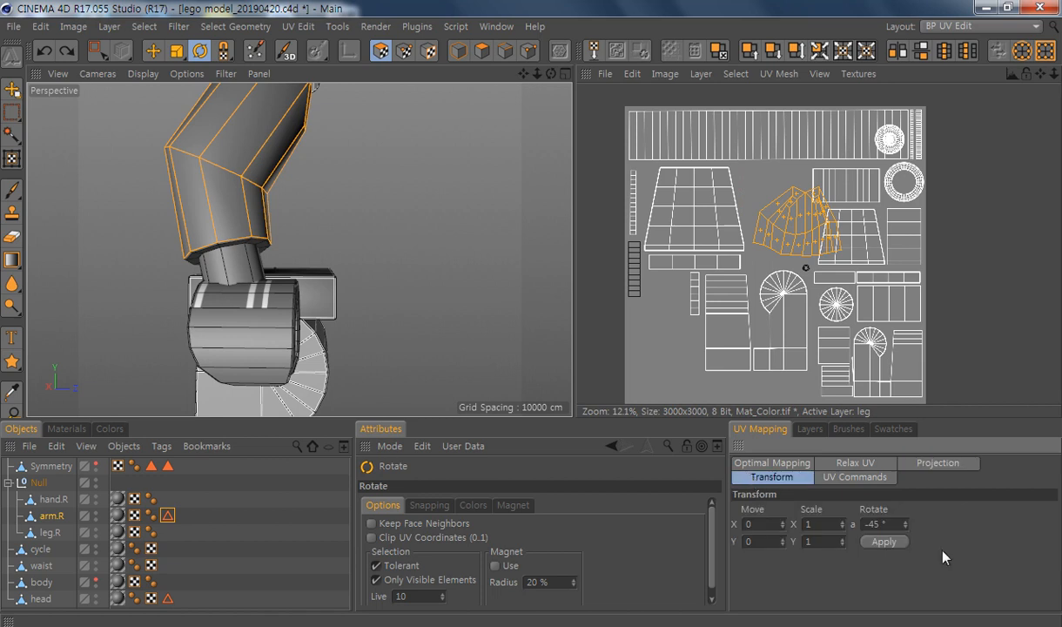
left_click(883, 541)
key("e")
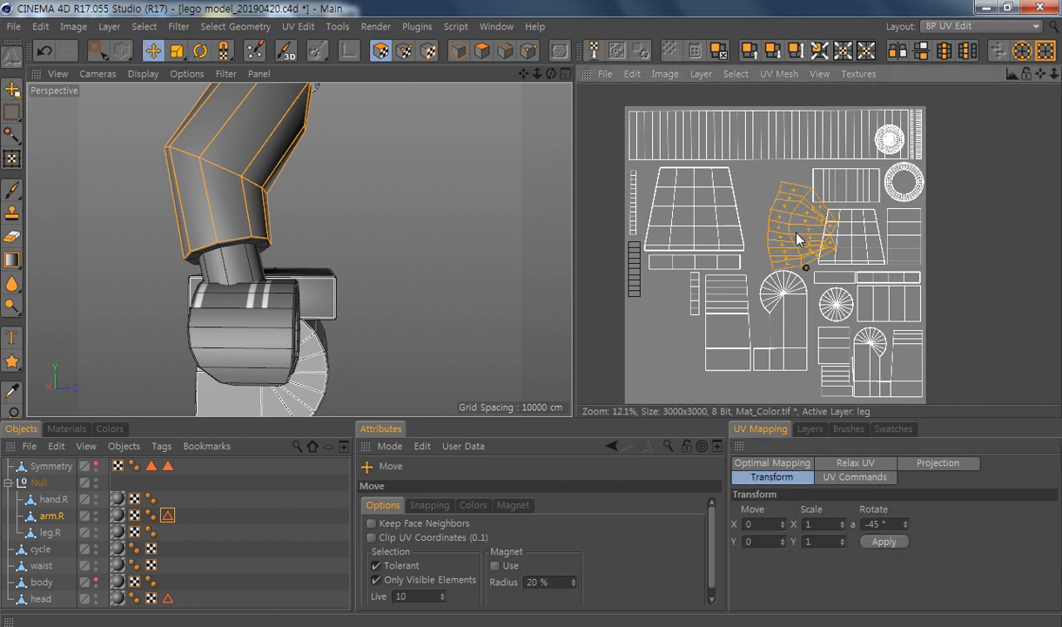
left_click_drag(806, 268, 804, 266)
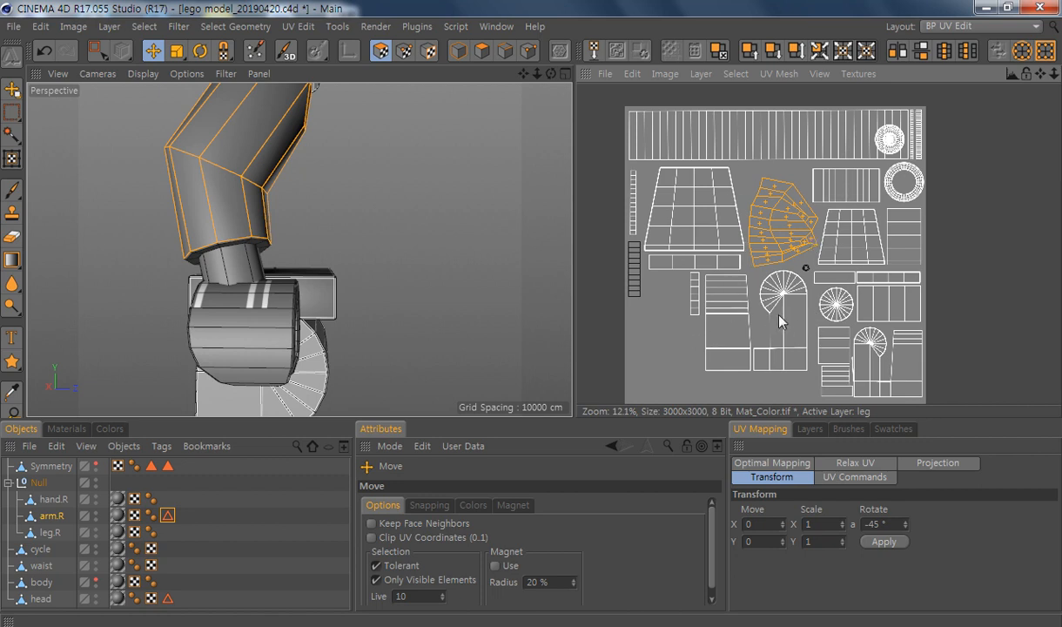
Step: Outline all of the arm's UV polygons on a new texture layer named arm
middle_click_drag(779, 321, 805, 294)
key("ctrl+a")
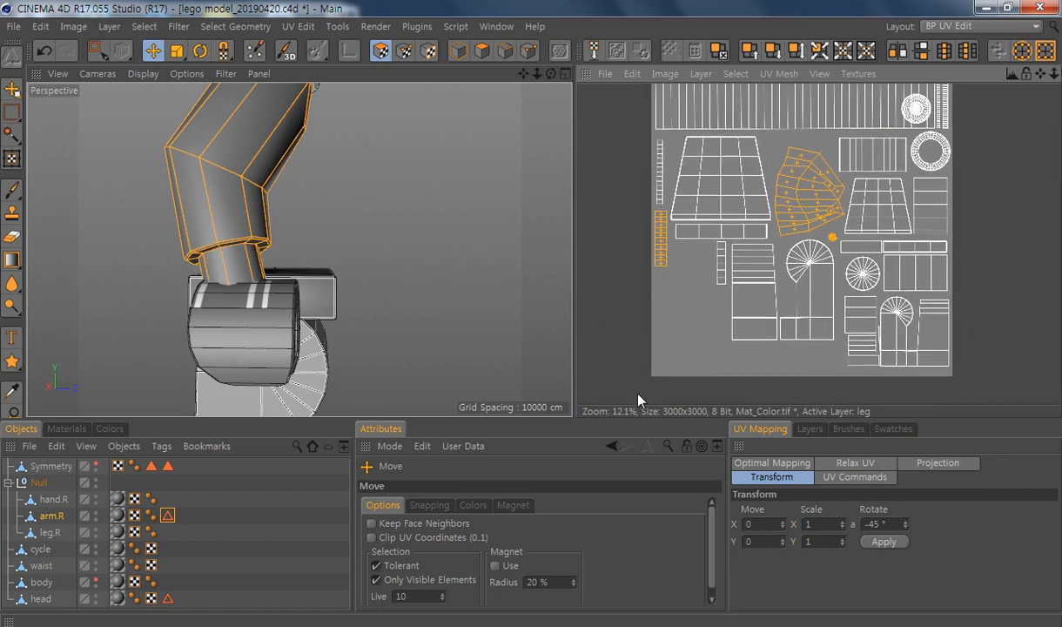
left_click(809, 429)
left_click(744, 602)
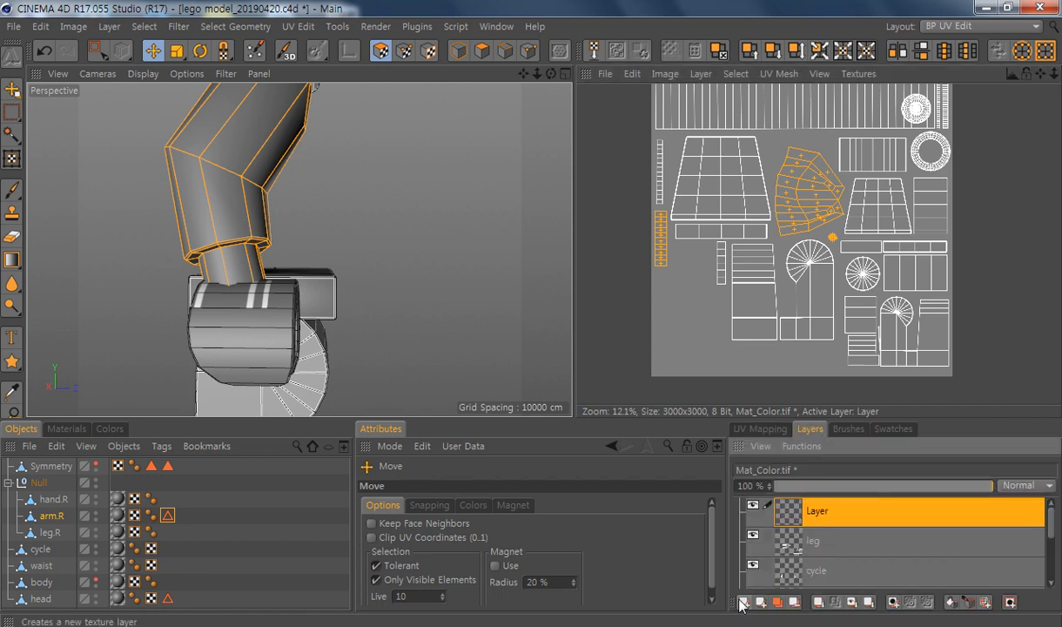
left_click(968, 604)
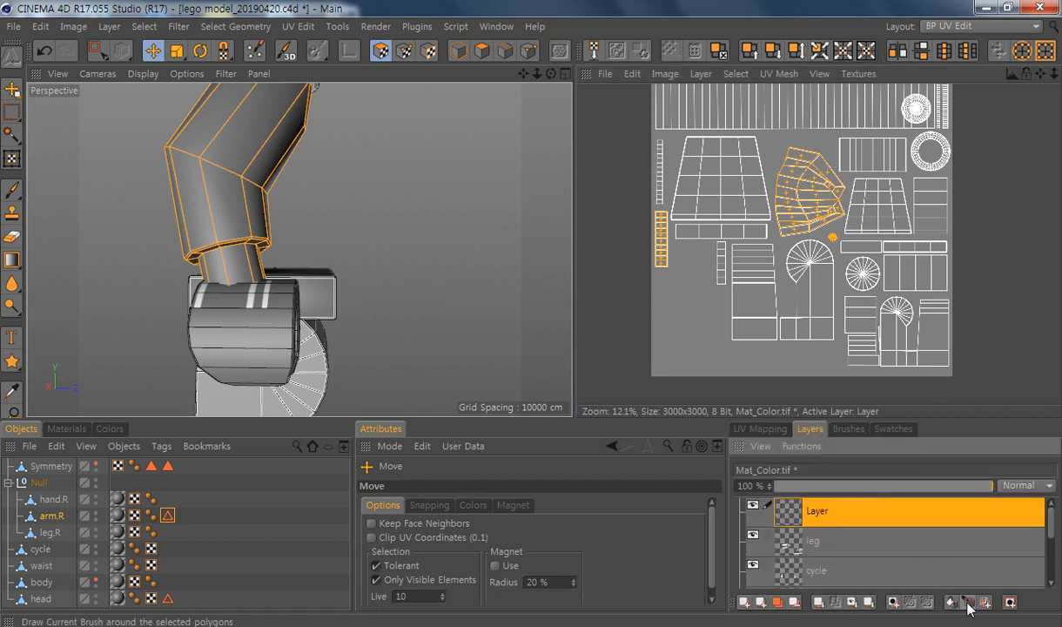
double_click(818, 511)
type("rm")
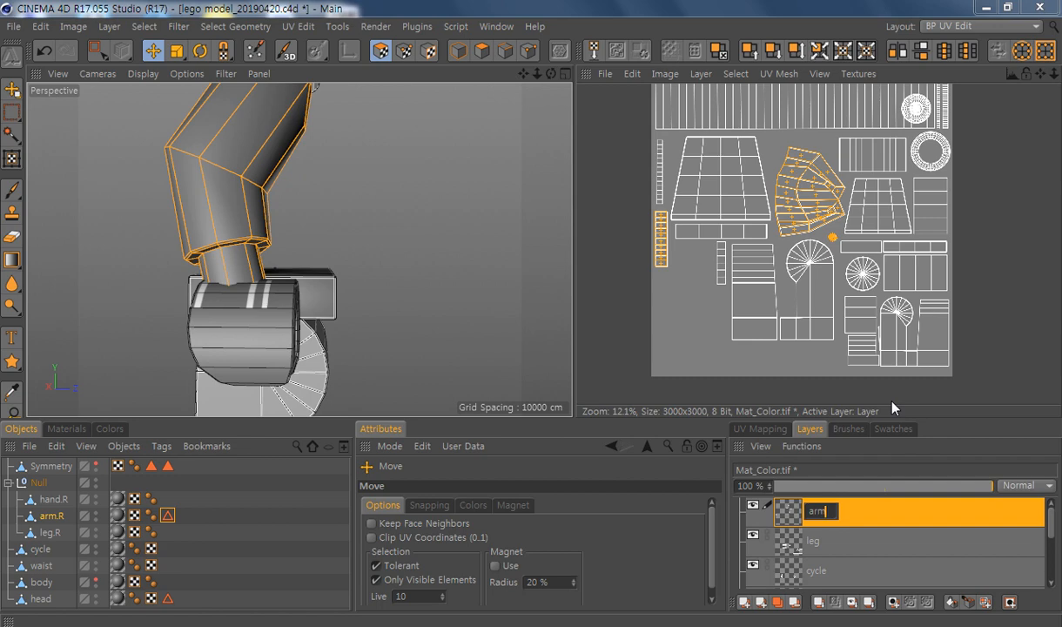
key("Return")
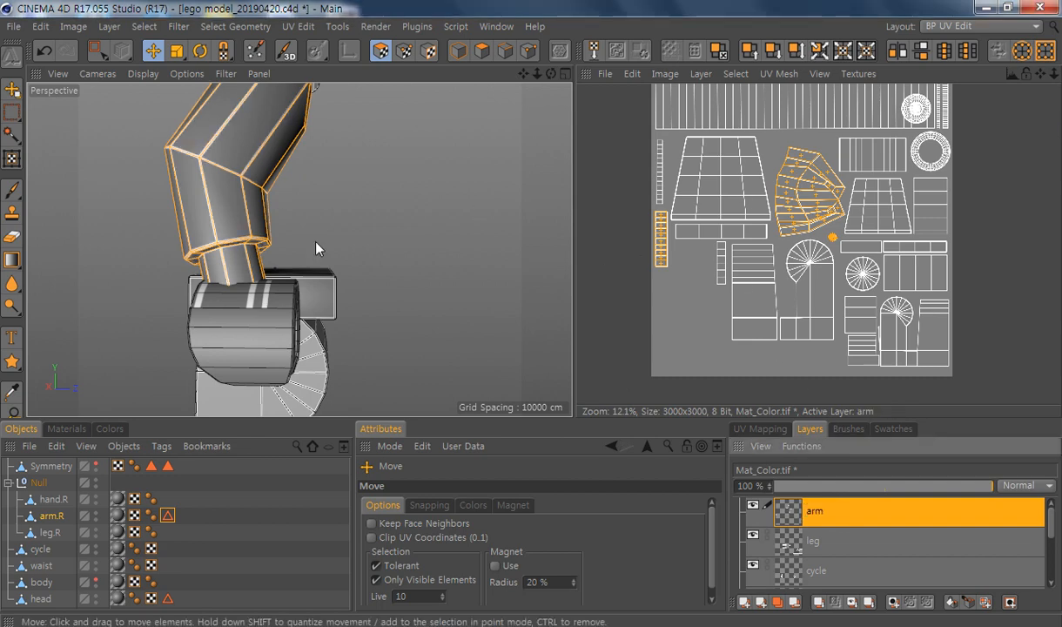
Step: Select the hand.R object and project its UVs with the Frontal projection
scroll(374, 292, "down", 5)
left_click_drag(373, 303, 197, 283, "alt")
scroll(294, 252, "down", 4)
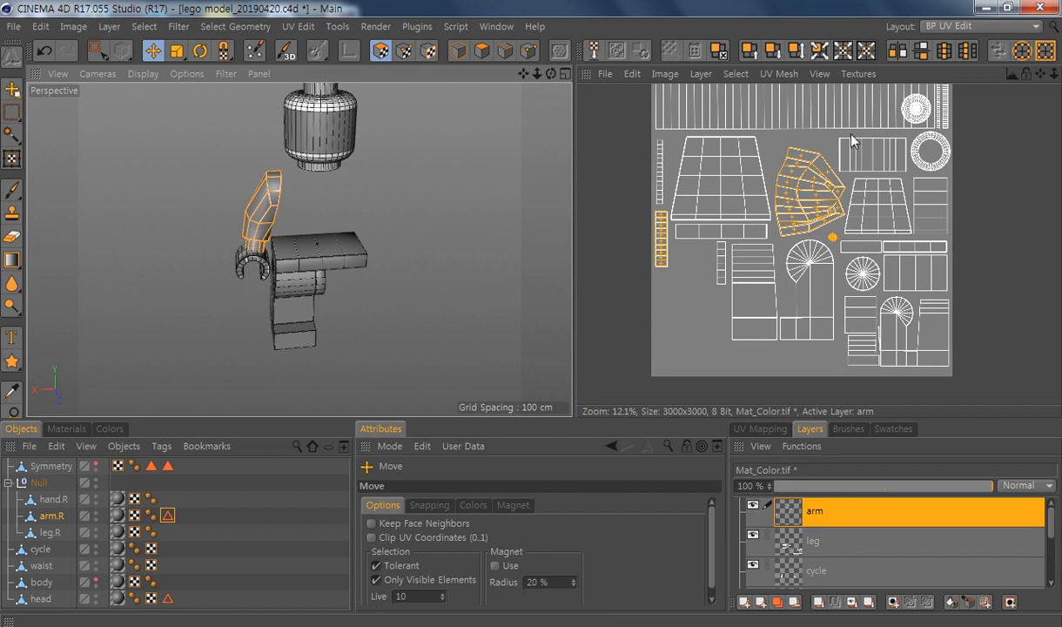
left_click_drag(259, 266, 365, 224, "alt")
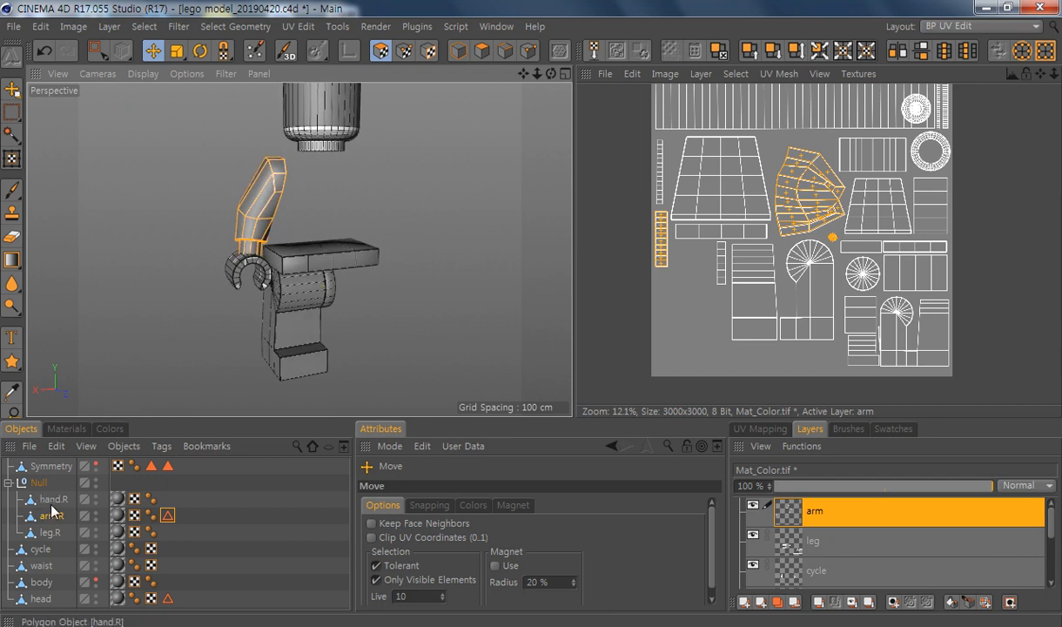
left_click(52, 499)
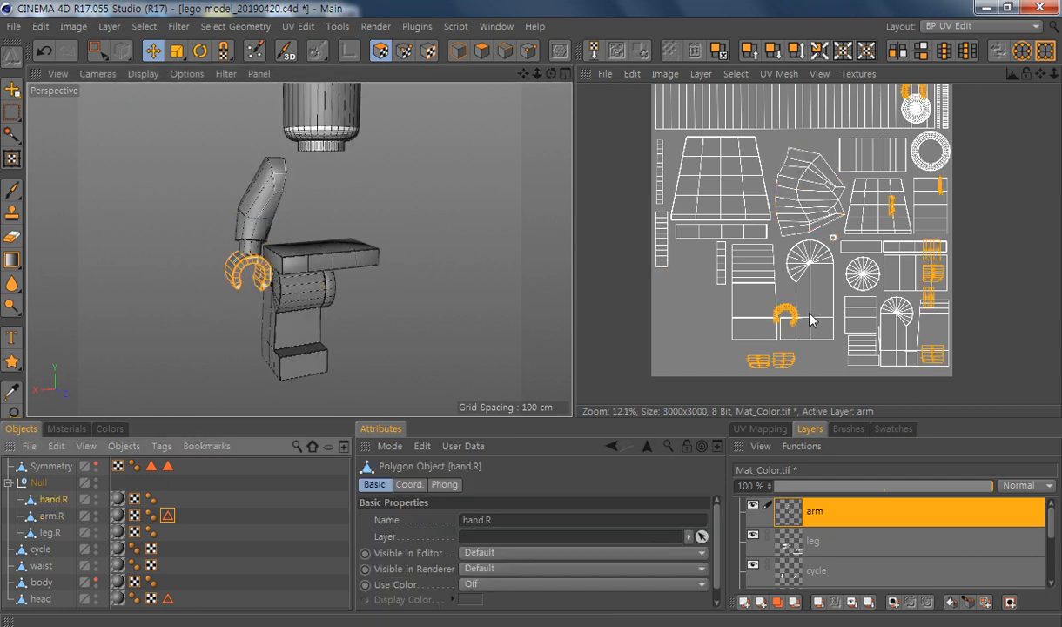
left_click(761, 430)
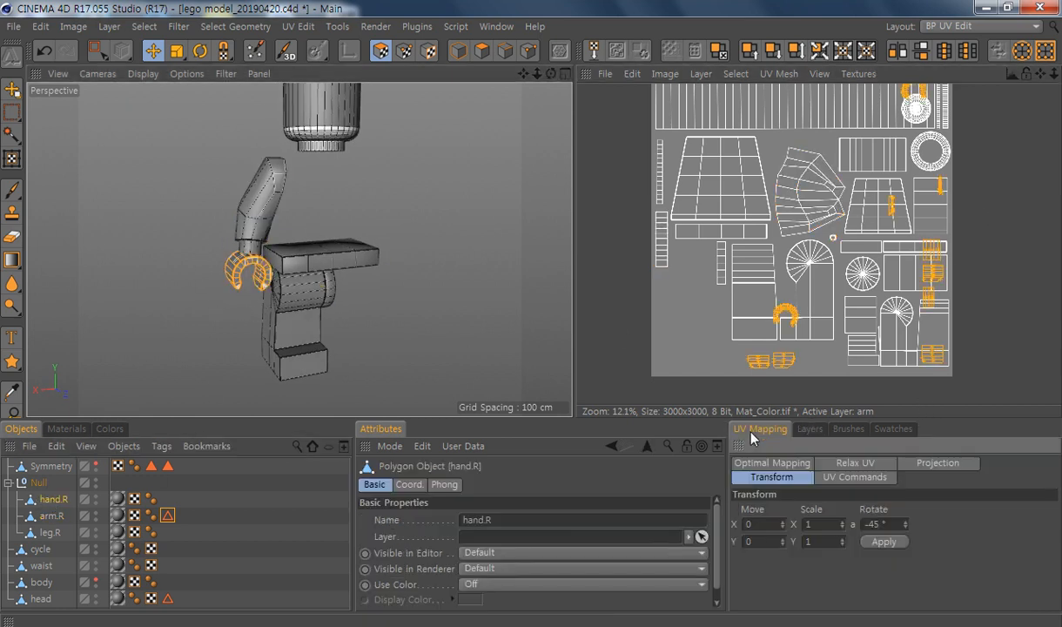
left_click(937, 462)
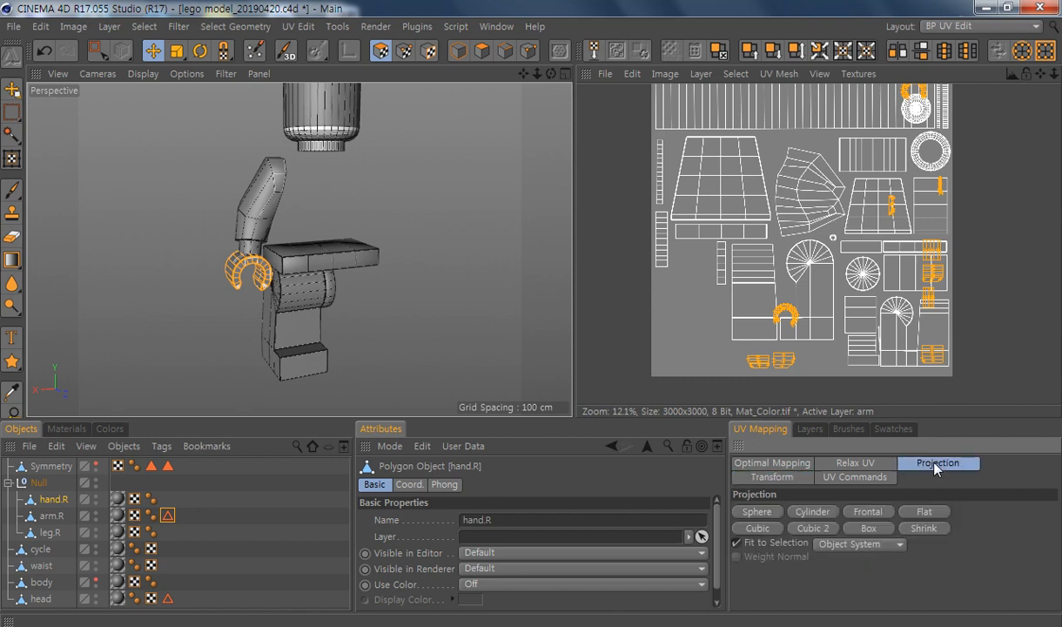
left_click(868, 511)
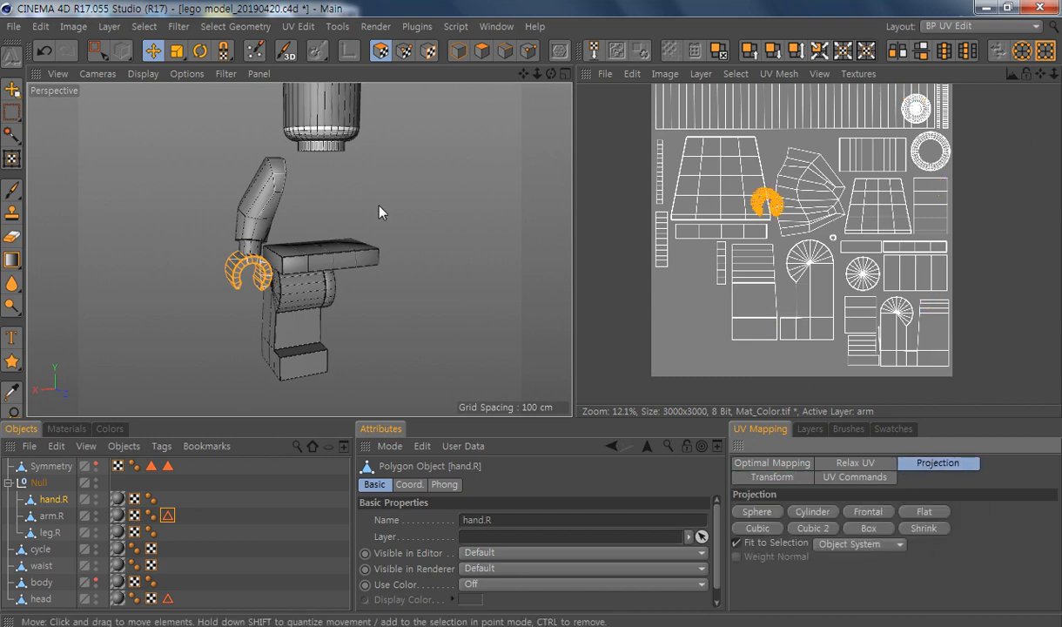
Step: Switch to edge editing and select the inner and outer rim edges at both ends of the hand as seams
right_click_drag(212, 295, 295, 301, "alt")
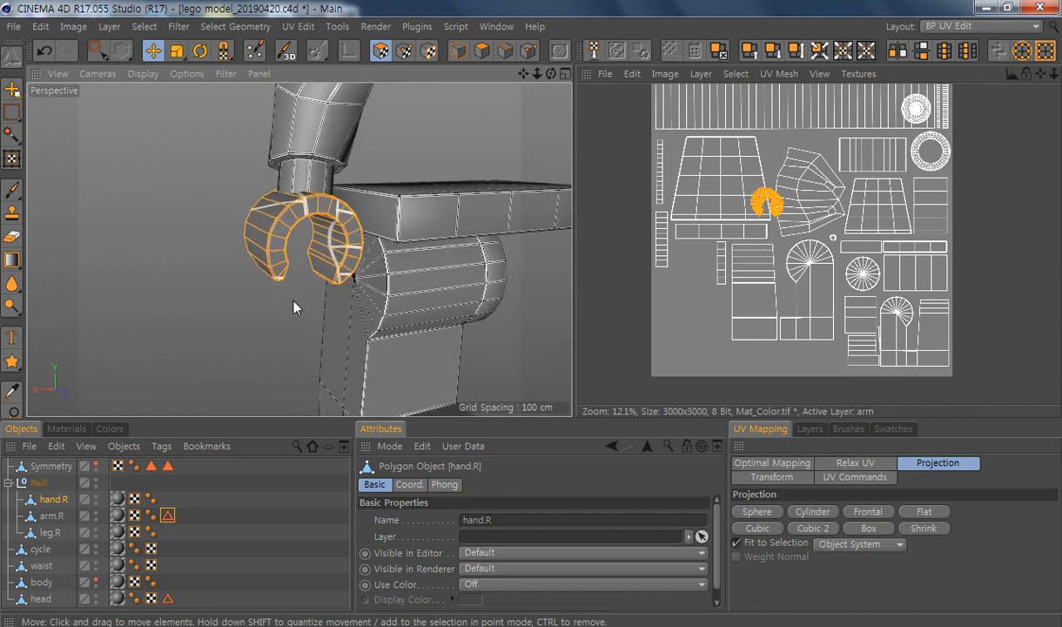
left_click_drag(294, 301, 218, 248, "alt")
left_click_drag(126, 265, 269, 297, "alt")
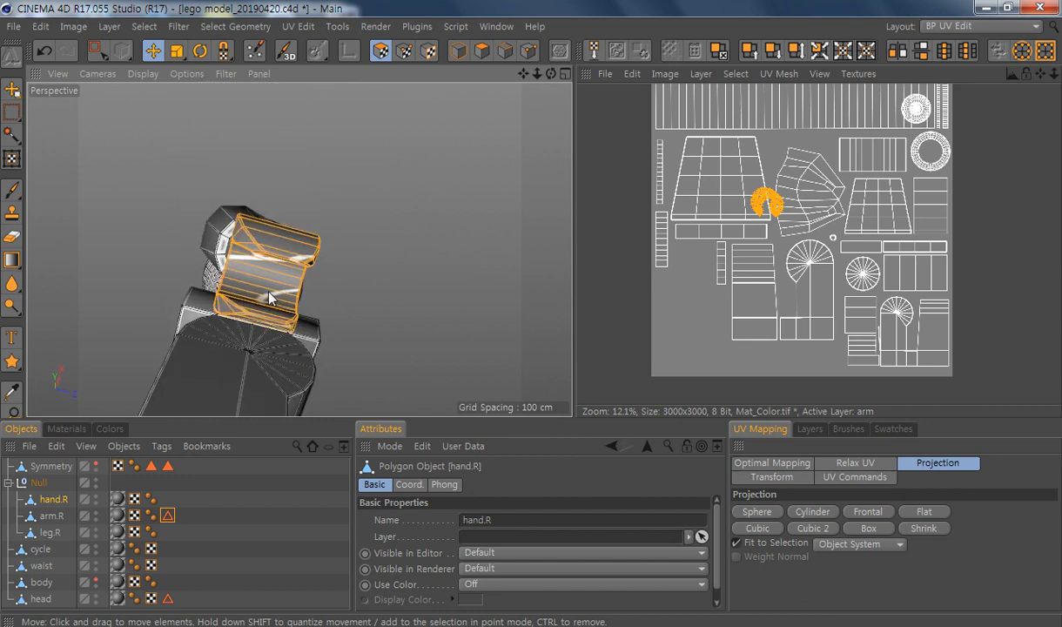
left_click_drag(407, 245, 277, 407, "alt")
left_click_drag(296, 244, 217, 218, "alt")
left_click(495, 50)
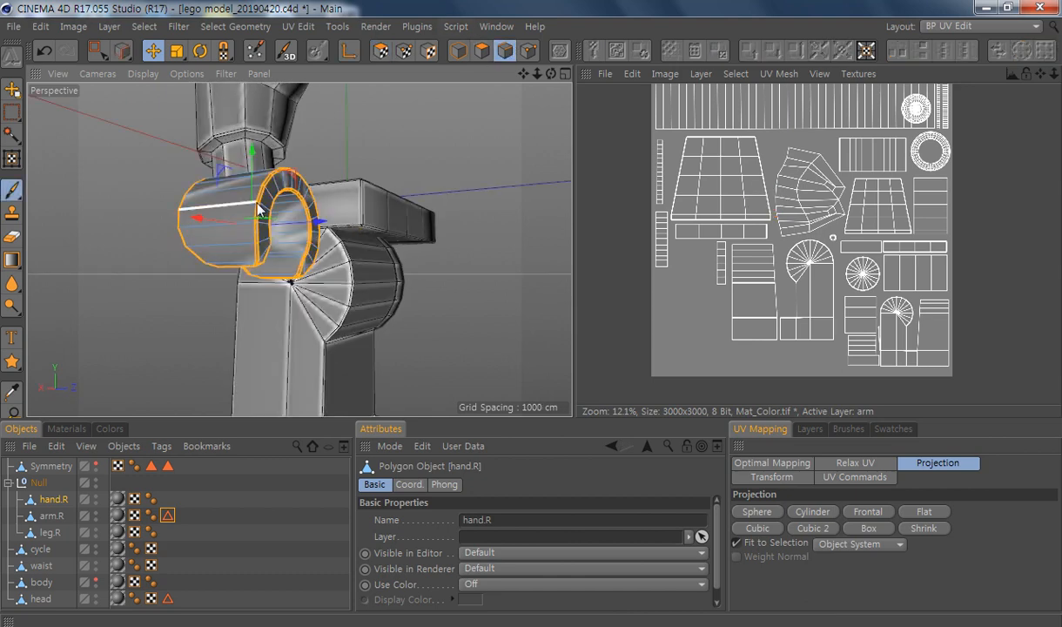
scroll(281, 231, "up", 5)
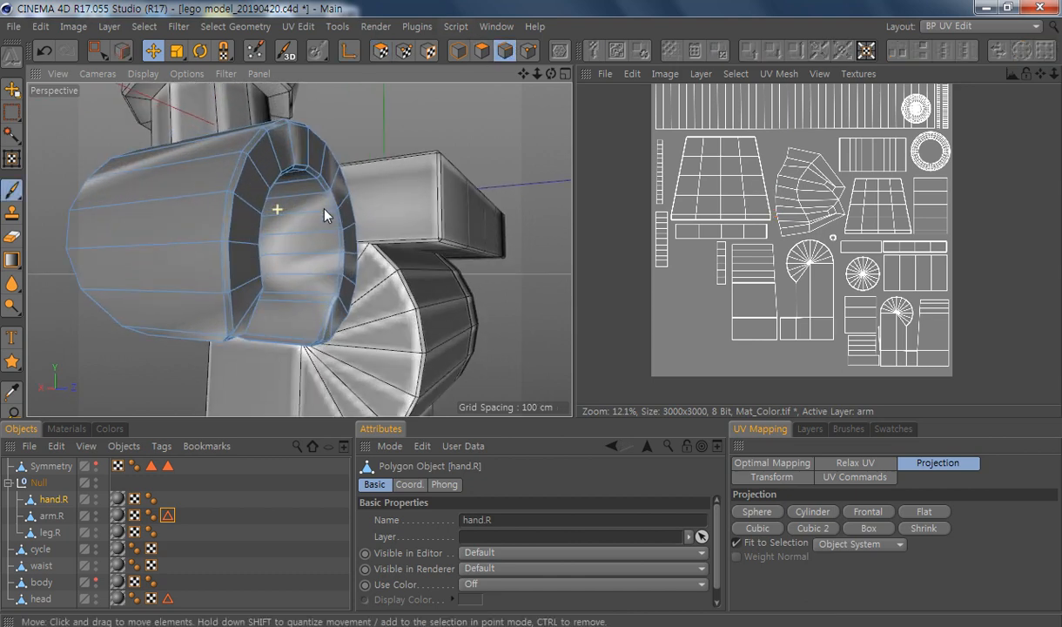
left_click(221, 162)
left_click_drag(338, 367, 348, 277, "alt")
left_click_drag(199, 184, 256, 247, "alt")
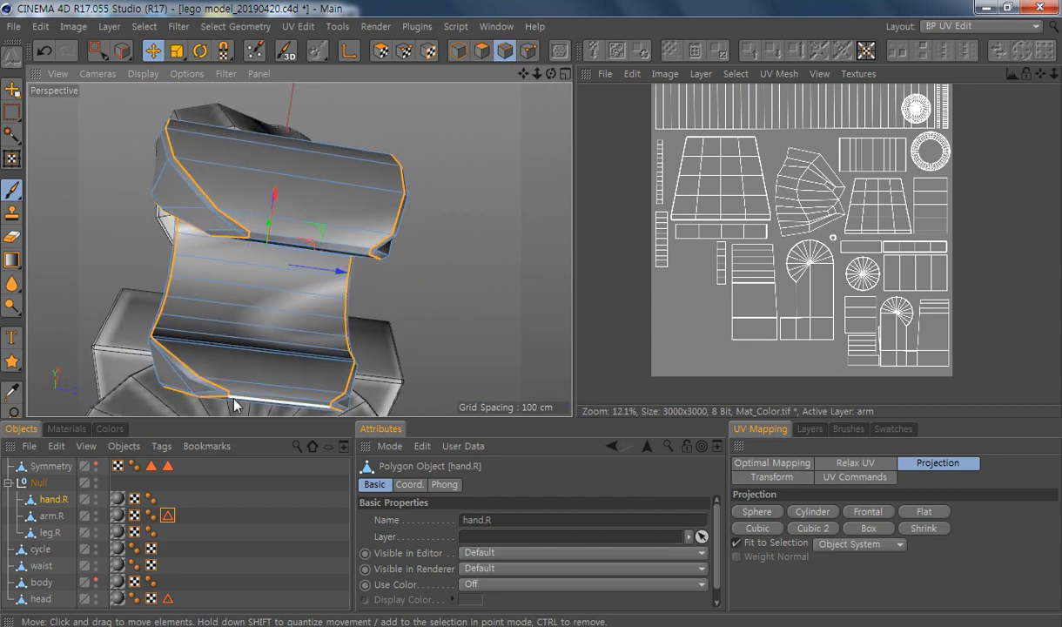
left_click_drag(236, 396, 296, 222, "alt")
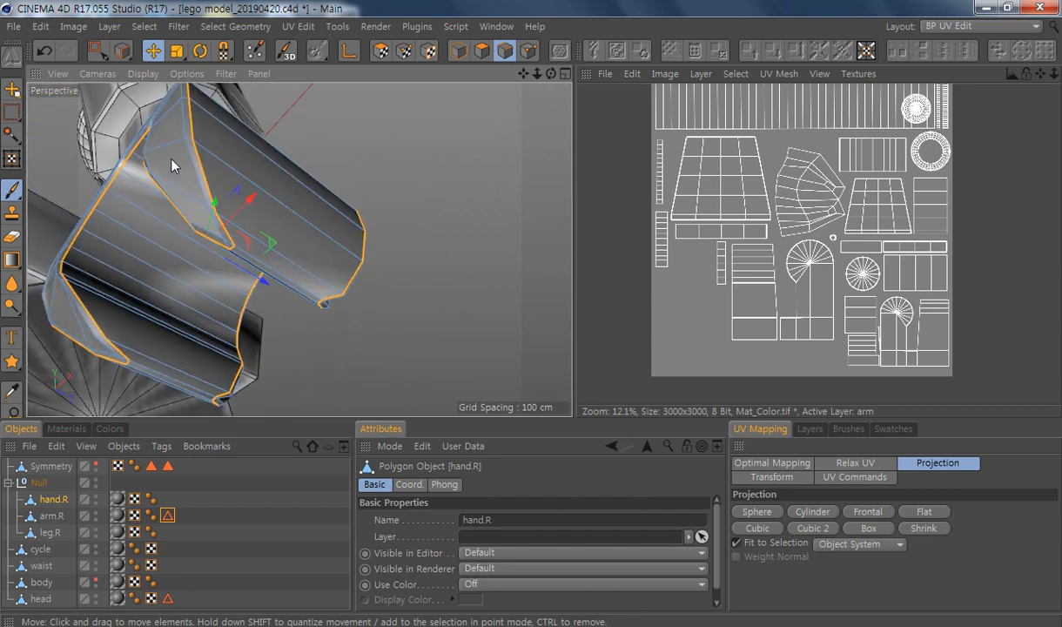
Step: Store the hand's selected rim seam edges as an edge selection tag
mouse_move(174, 165)
left_mouse_down("alt")
mouse_move(380, 298)
mouse_move(239, 342)
left_mouse_up("alt")
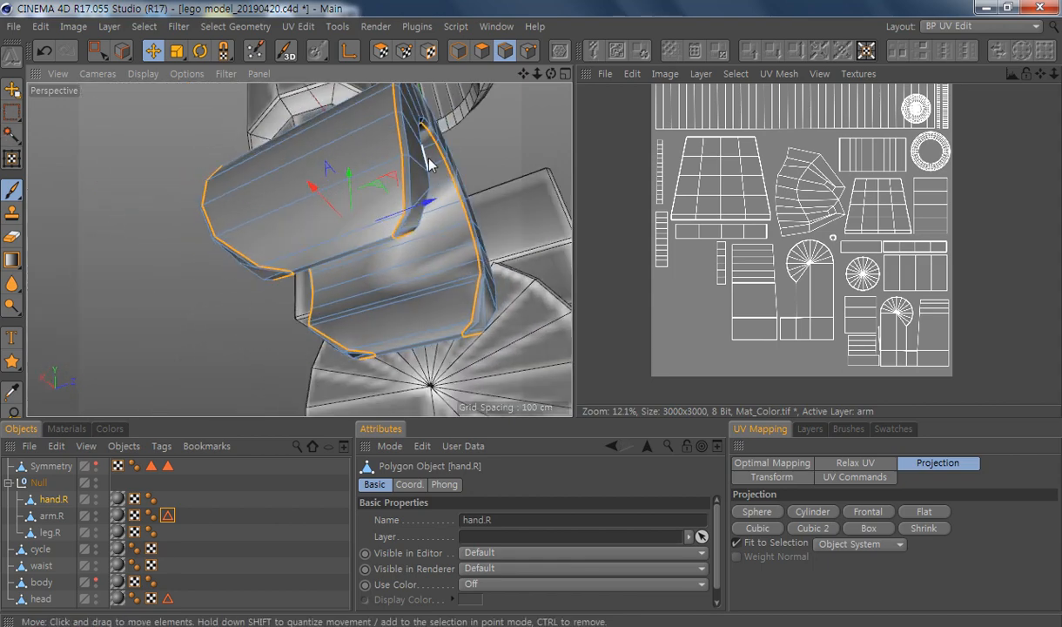
left_click_drag(453, 244, 386, 237, "alt")
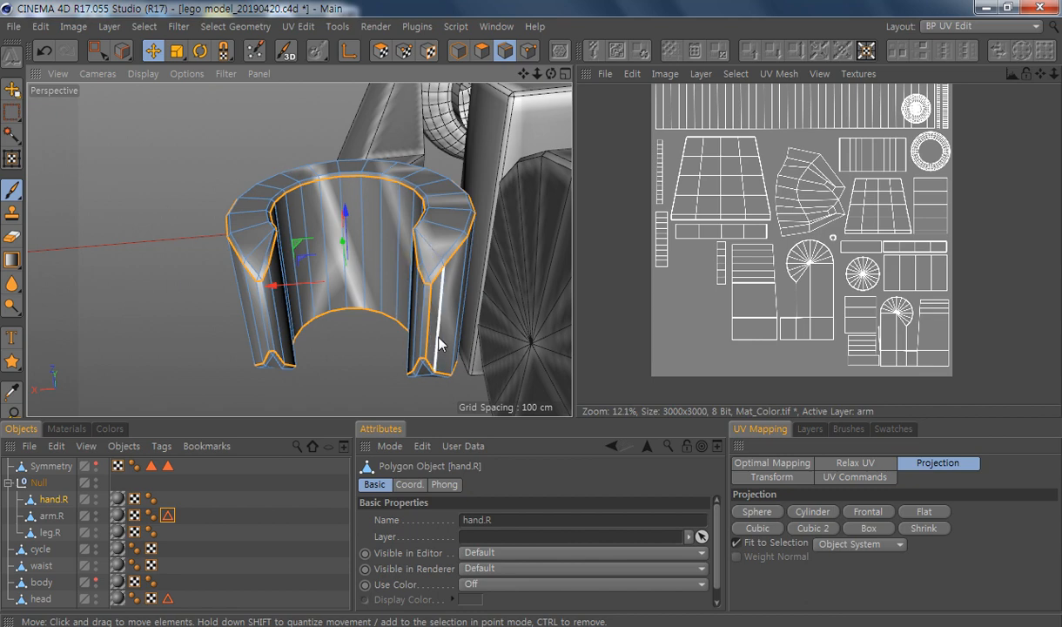
left_click_drag(459, 180, 538, 331, "alt")
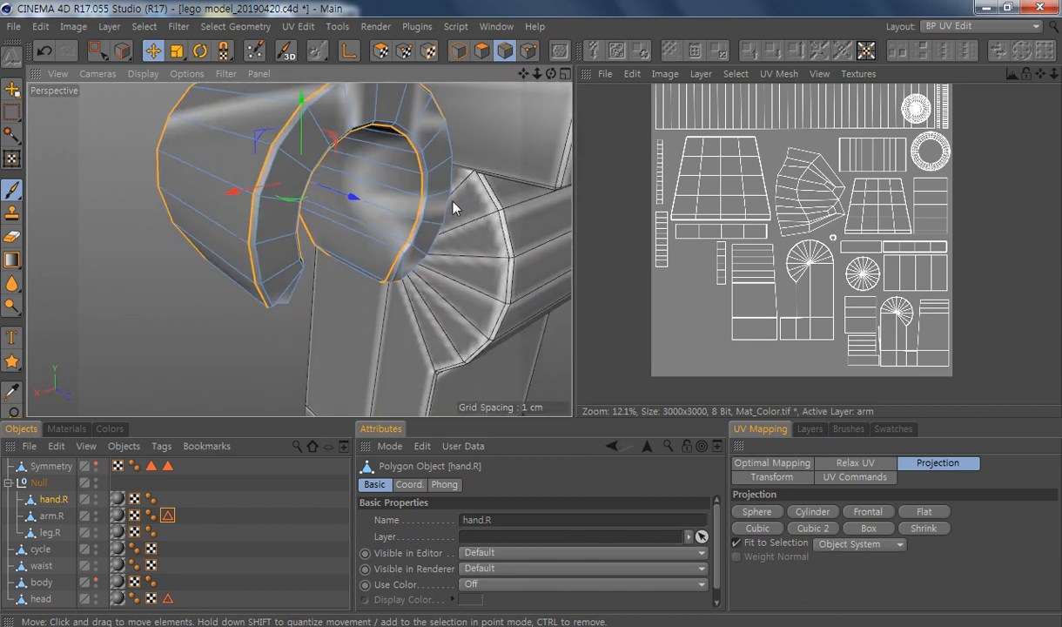
scroll(444, 198, "down", 2)
middle_click_drag(432, 194, 388, 261, "alt")
left_click_drag(389, 261, 390, 232, "alt")
left_click(217, 27)
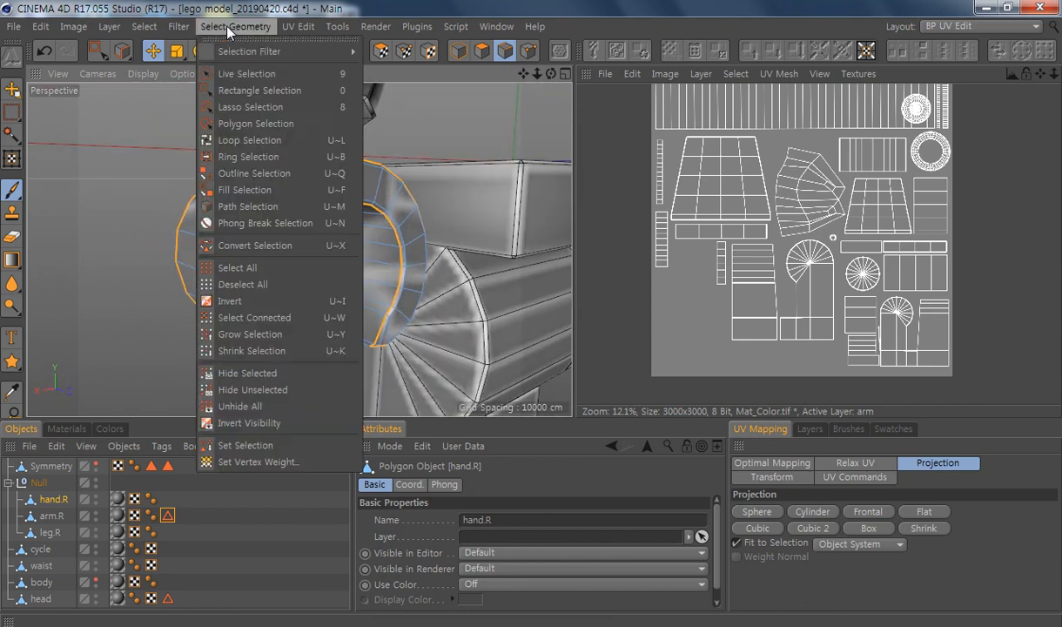
left_click(246, 445)
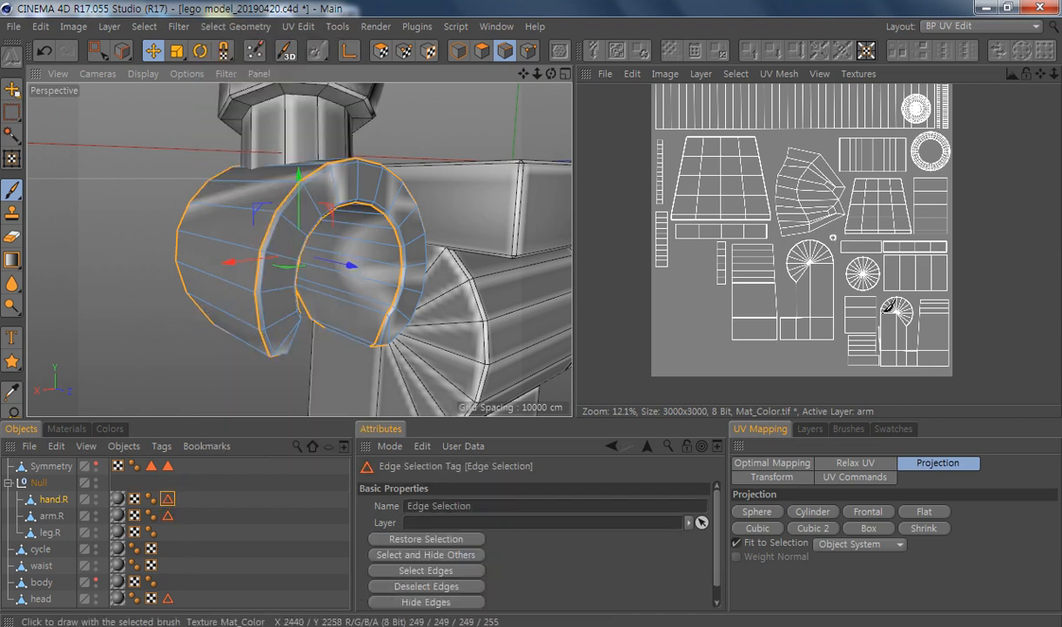
Step: Relax the hand's UV polygons with the LSCM method, cutting along the selected edges
left_click(380, 52)
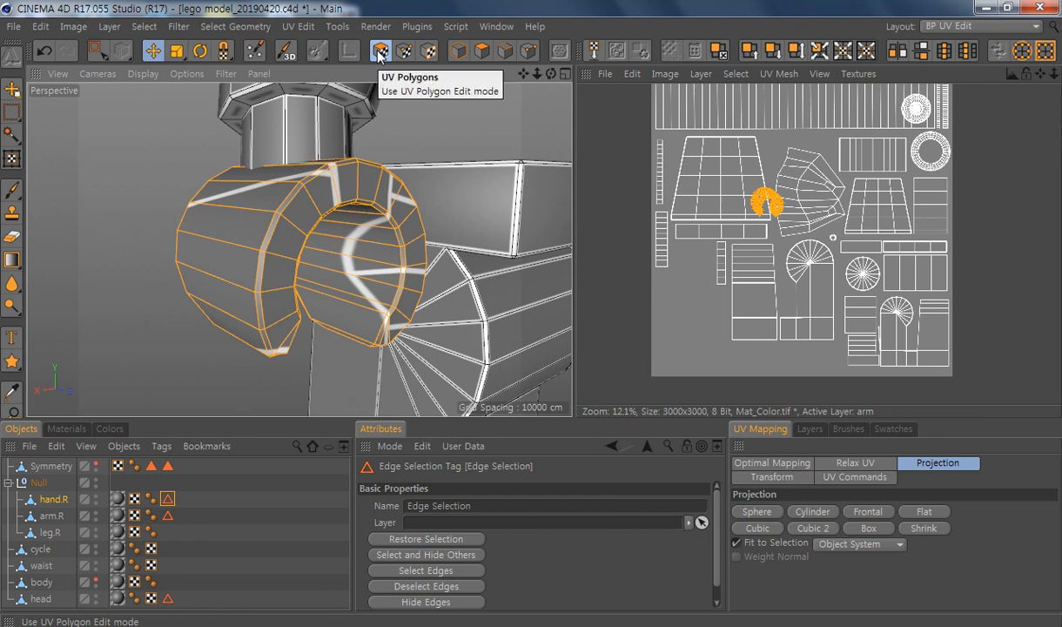
left_click(853, 463)
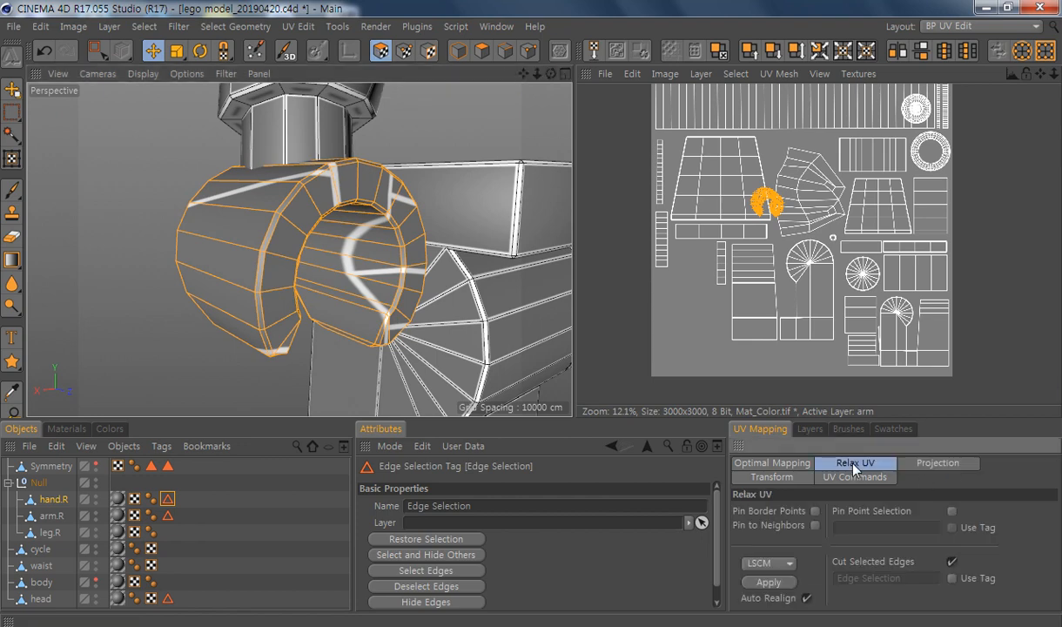
left_click(776, 584)
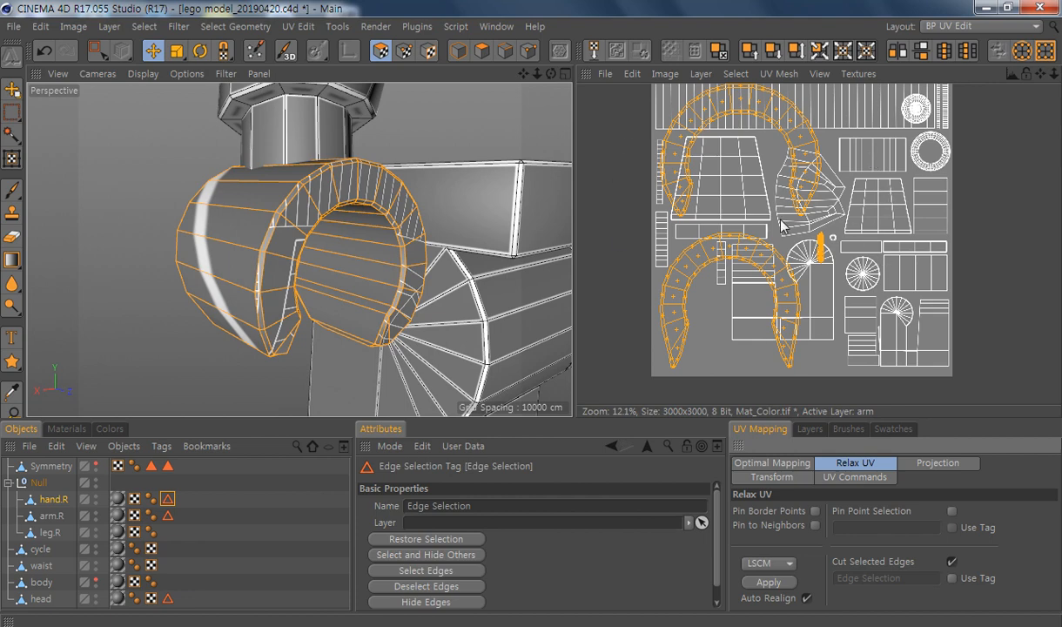
scroll(781, 225, "down", 3)
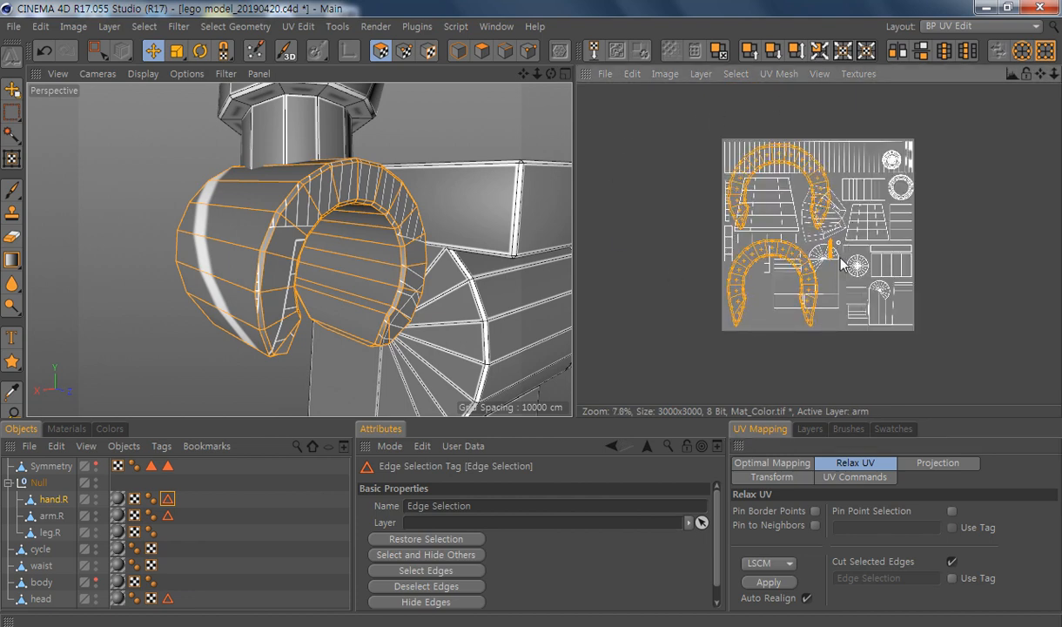
Step: Project the hand's two horseshoe-shaped rim islands together with the Frontal projection from the front view and move them outside the texture canvas
key("e")
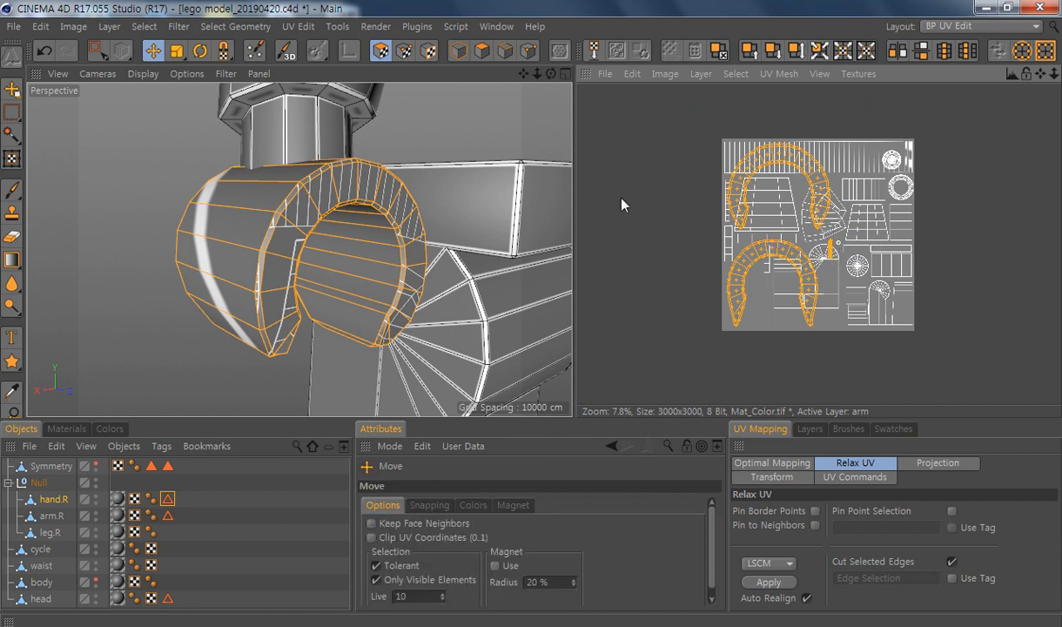
key("0")
left_click_drag(700, 113, 841, 235)
left_click_drag(825, 338, 644, 224)
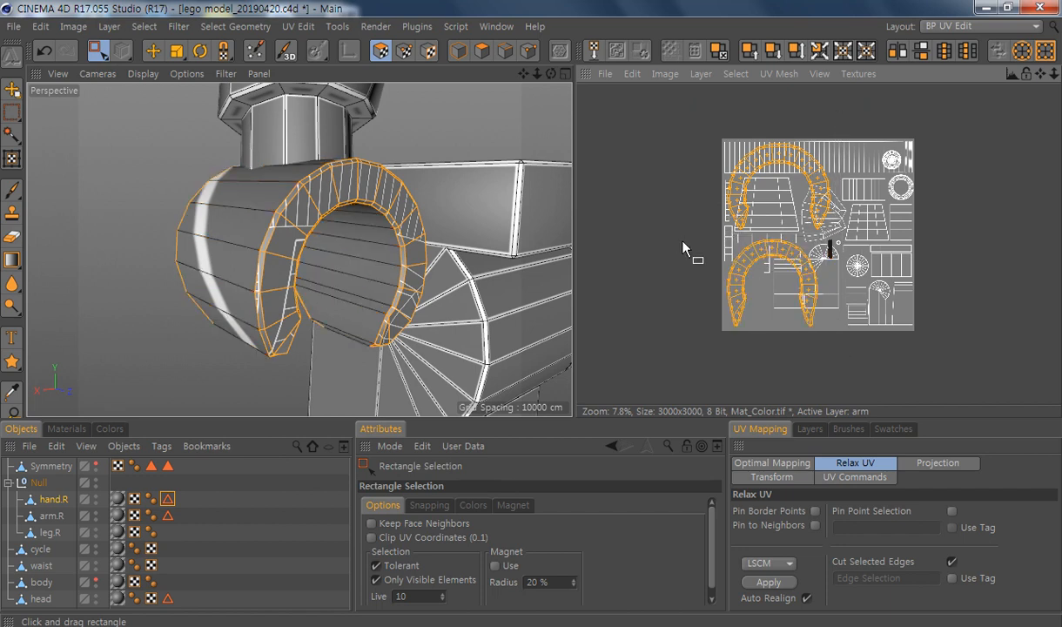
middle_click(307, 246)
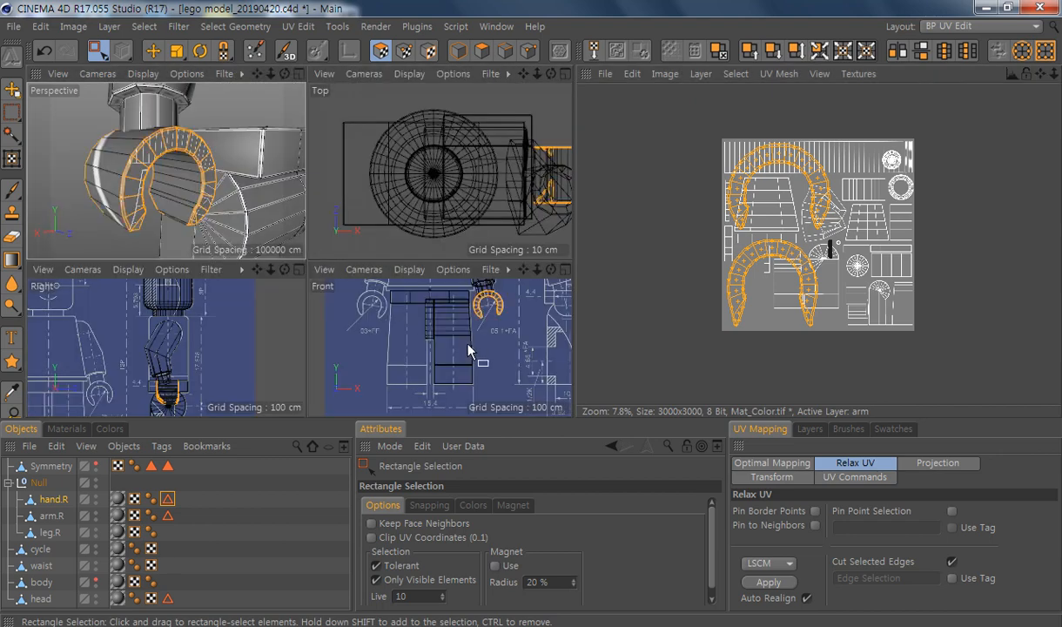
middle_click_drag(479, 329, 456, 352, "alt")
scroll(457, 351, "down", 1)
scroll(459, 349, "up", 1)
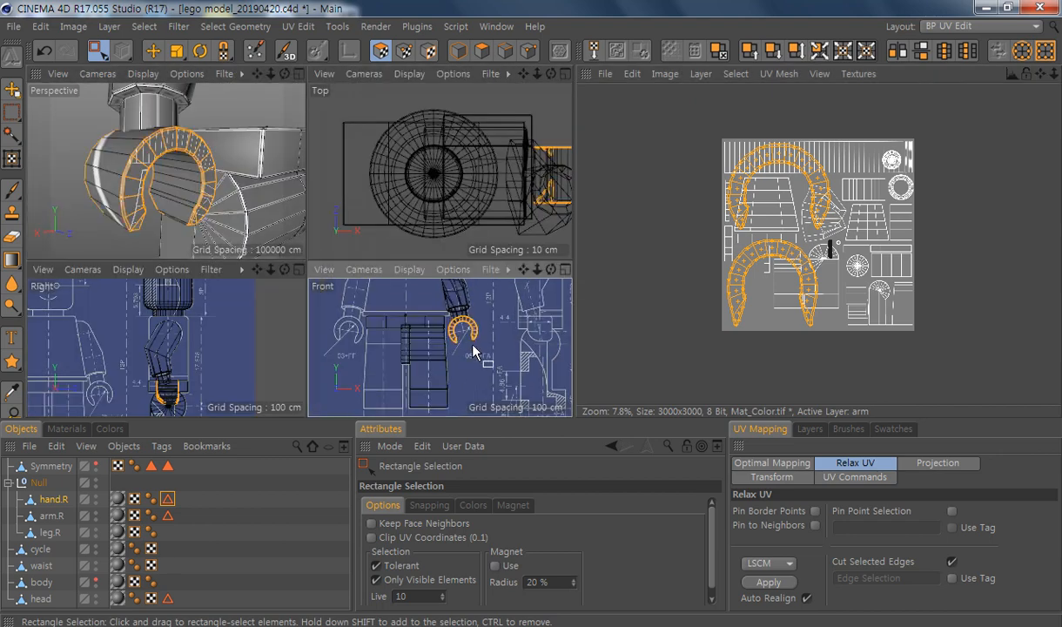
left_click(938, 463)
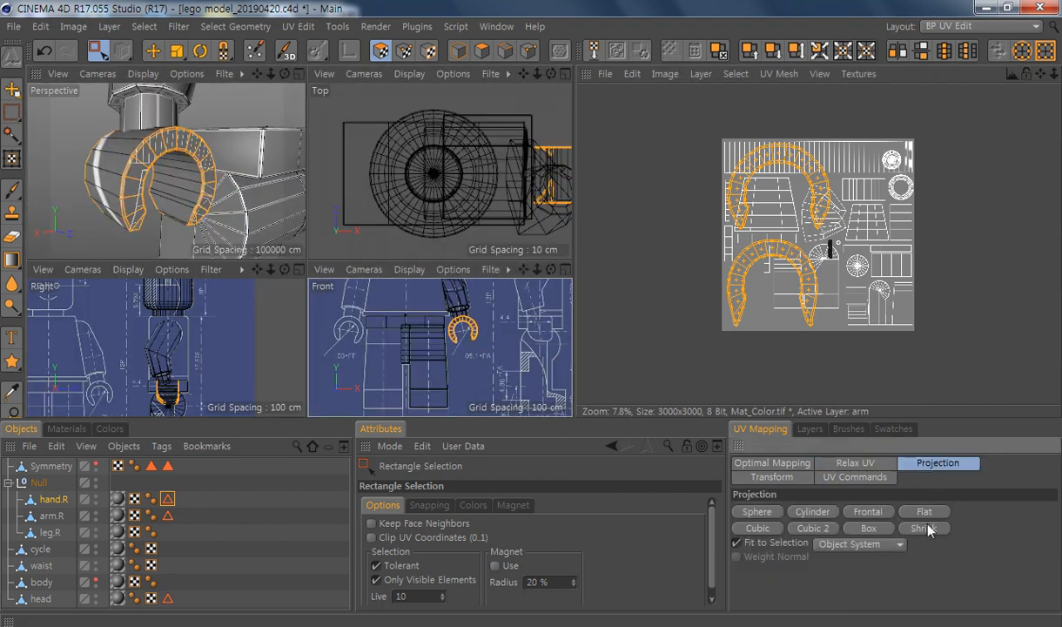
left_click(868, 510)
key("e")
left_click_drag(845, 193, 967, 277)
Step: Select the hand's remaining narrow wall island and unfold it with the LSCM relax
key("0")
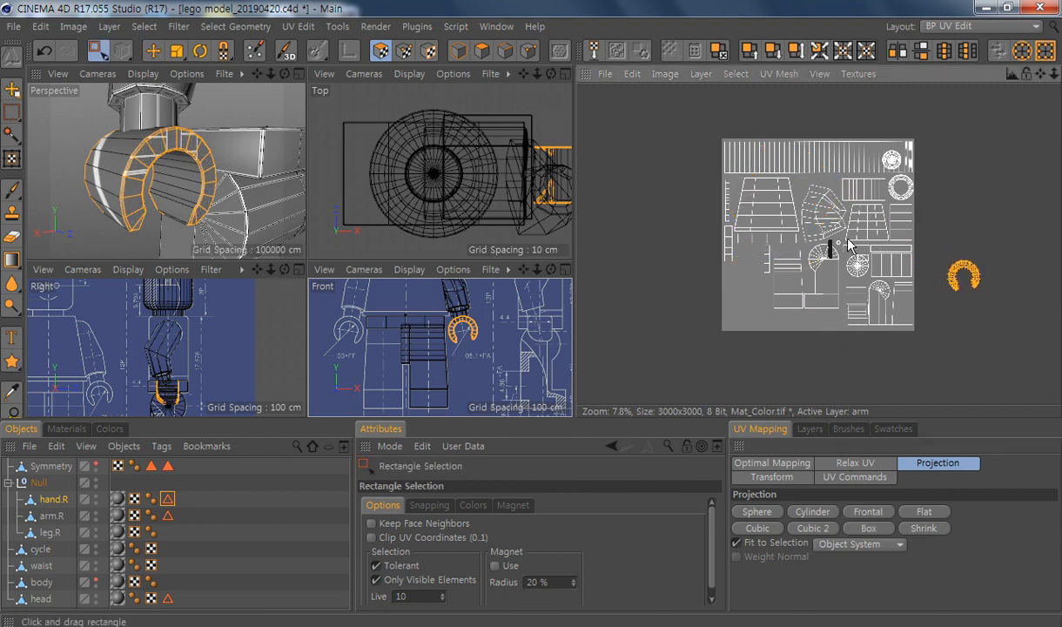
left_click_drag(848, 239, 816, 265)
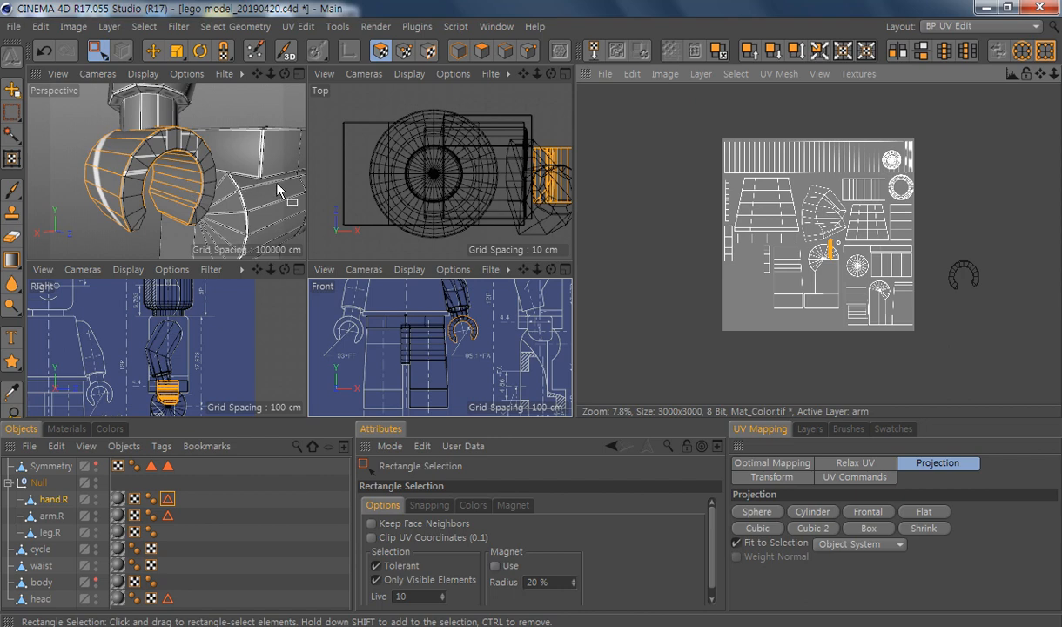
left_click(862, 464)
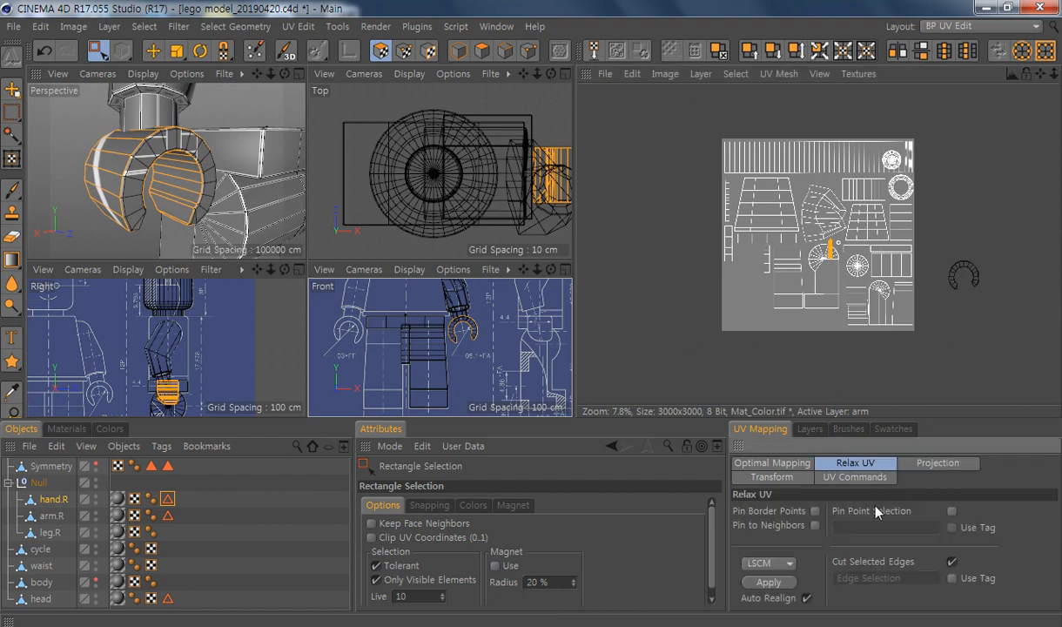
left_click(766, 582)
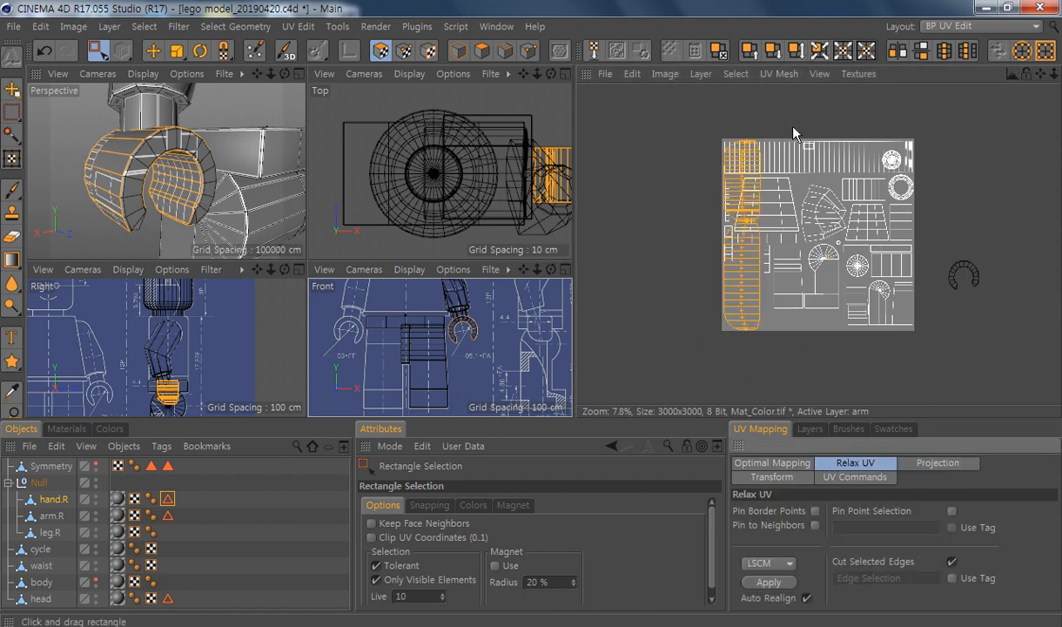
scroll(931, 193, "up", 3)
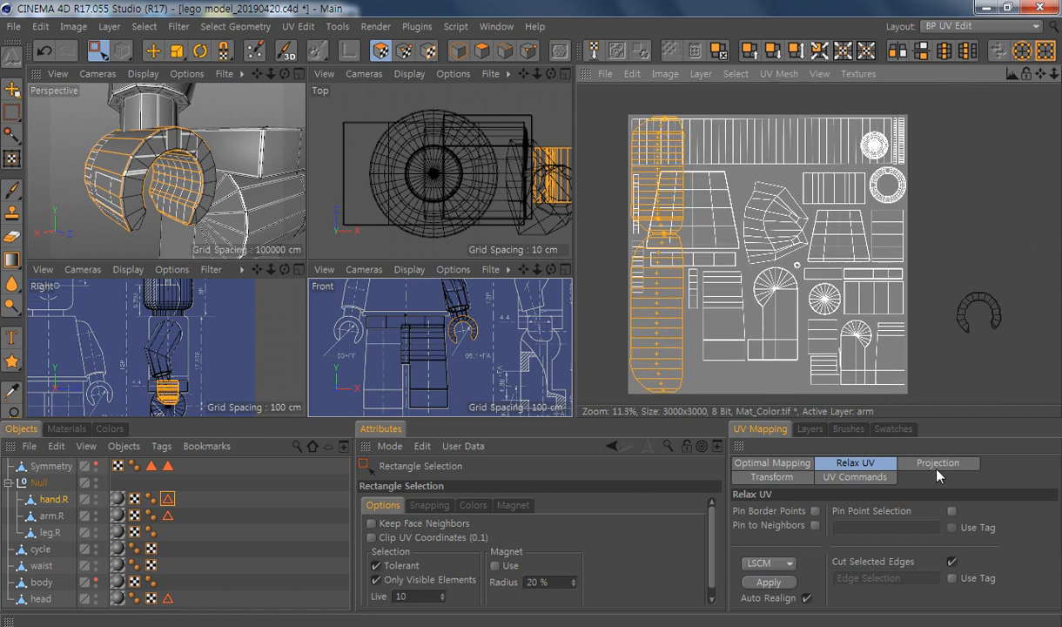
Step: Rotate the hand's wall islands by applying the -45° transform twice and move them to the lower edge of the texture
left_click(956, 467)
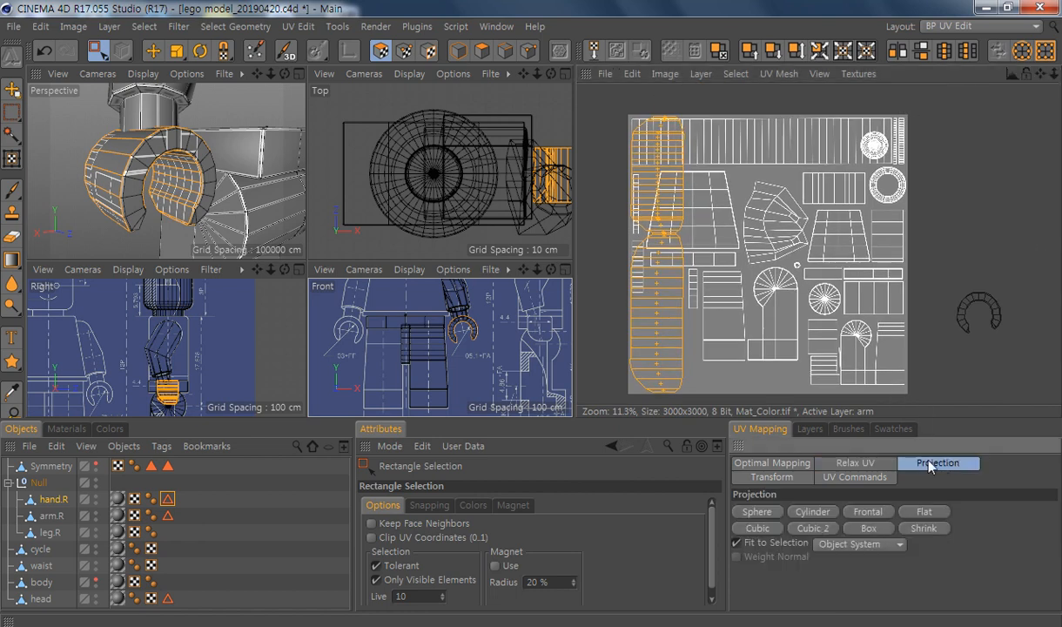
left_click(771, 477)
left_click(883, 541)
left_click(883, 542)
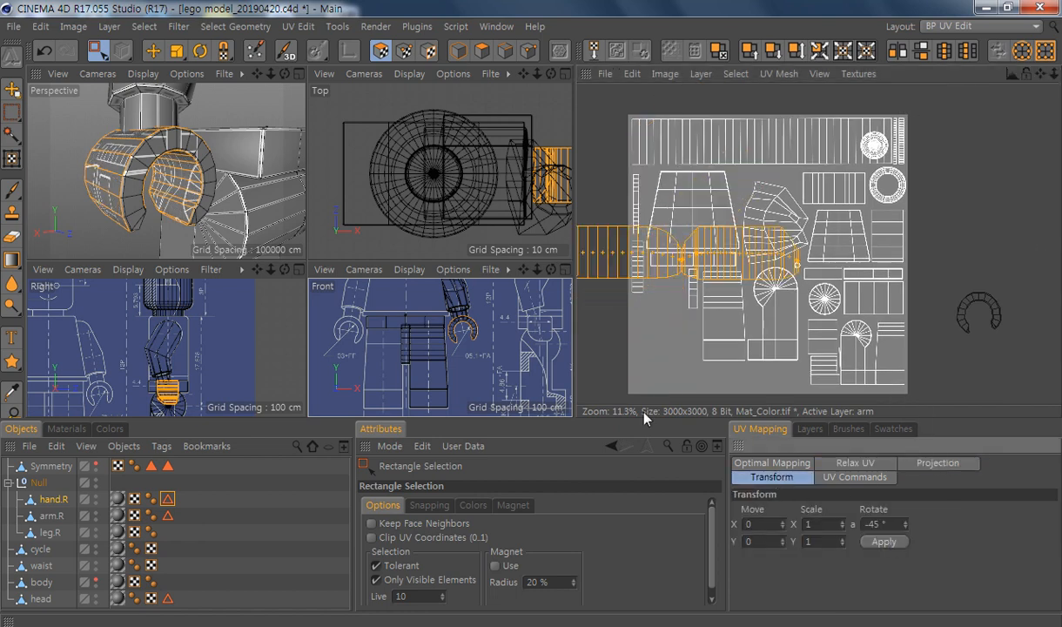
key("e")
left_click_drag(692, 274, 688, 384)
middle_click_drag(774, 210, 847, 155, "alt")
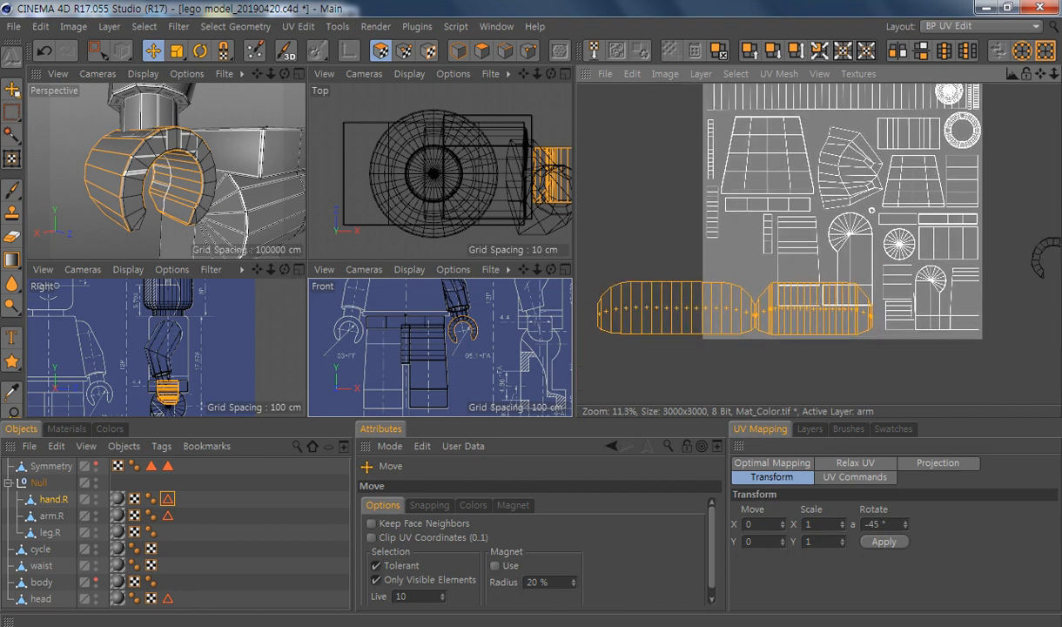
left_click_drag(791, 384, 795, 385)
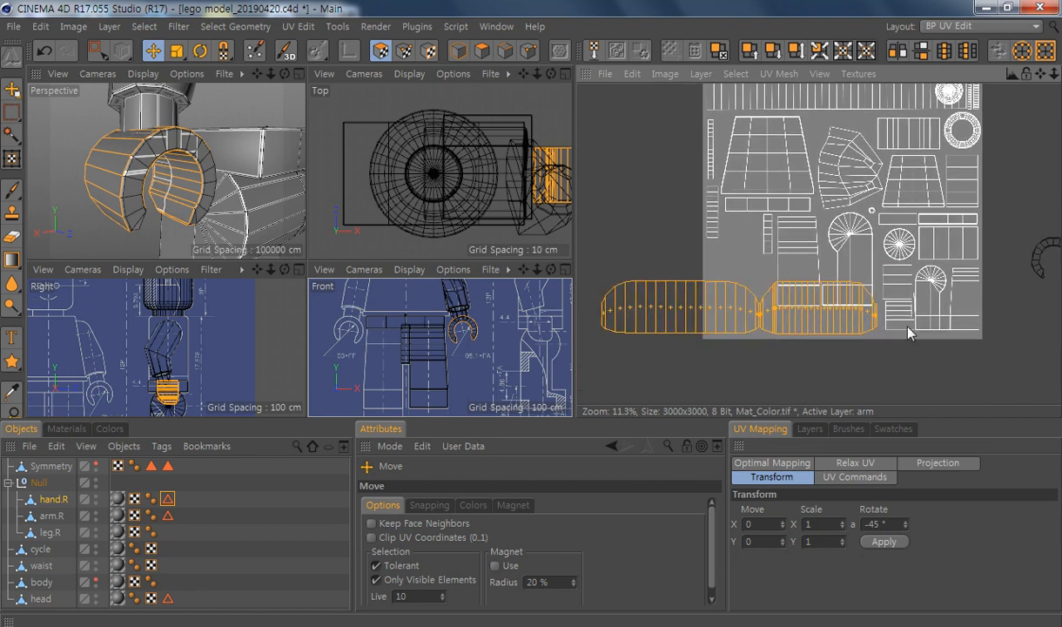
Step: Scale down the hand's wall islands to fit the free strip beneath the large leg islands
key("t")
left_click_drag(840, 316, 888, 329)
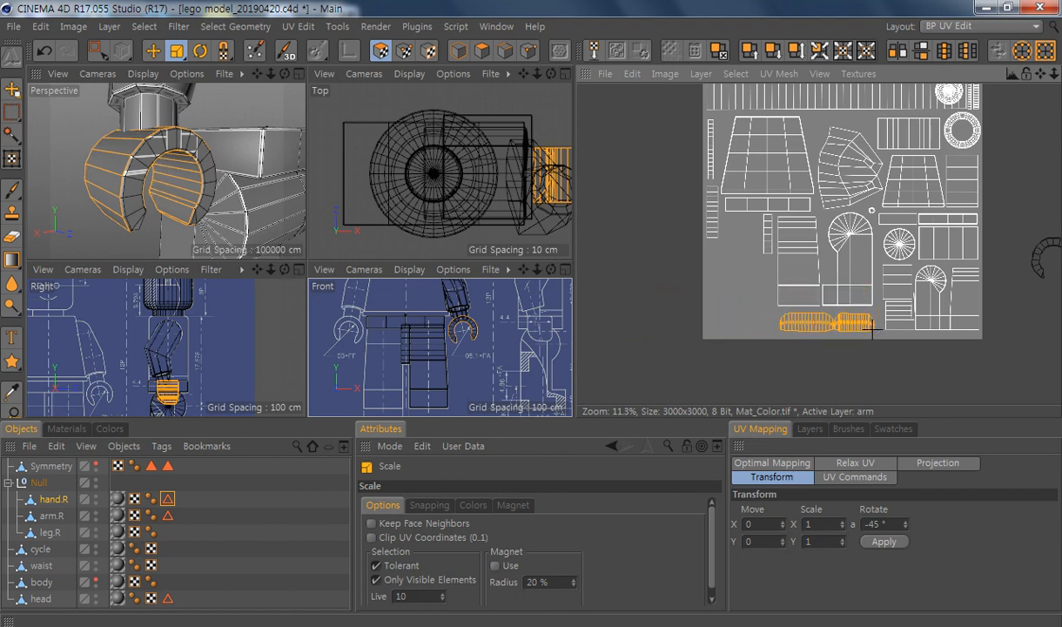
middle_click_drag(912, 327, 844, 368)
key("i")
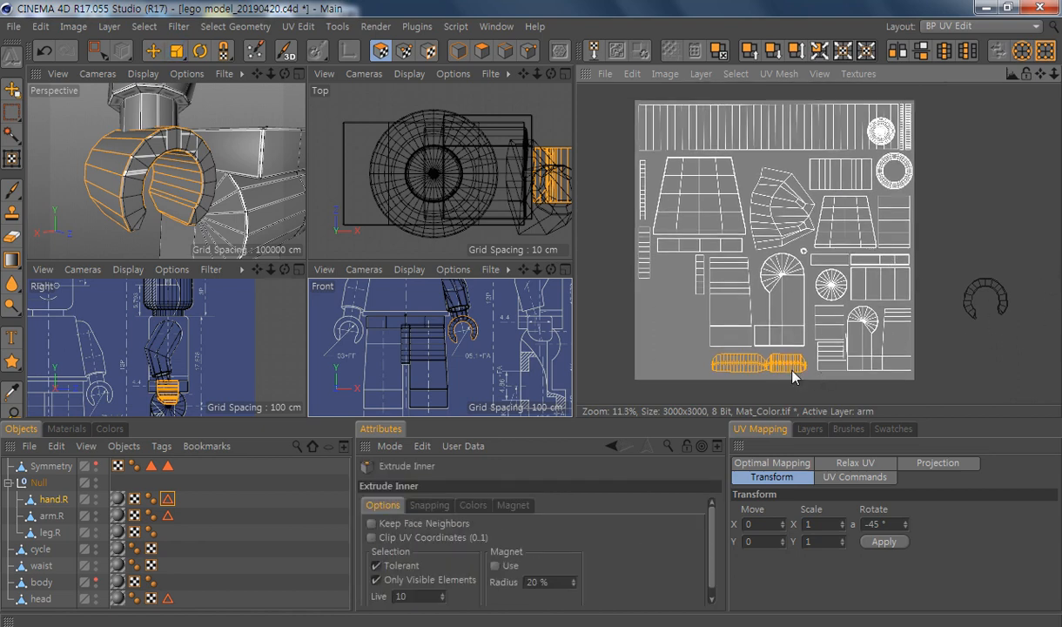
key("0")
key("t")
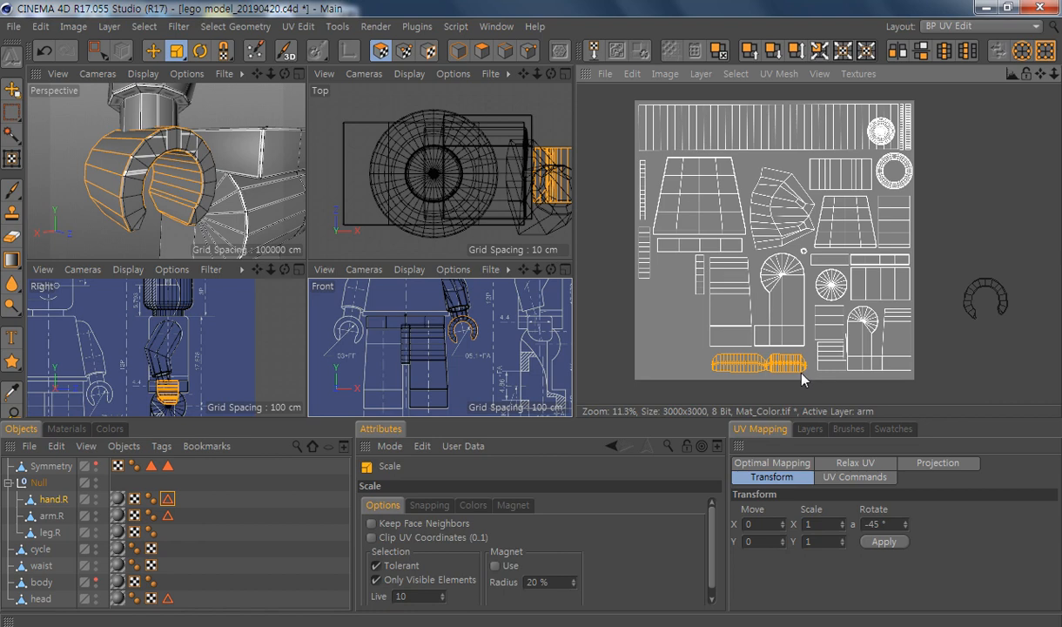
mouse_move(801, 377)
left_mouse_down()
mouse_move(789, 375)
mouse_move(800, 373)
left_mouse_up()
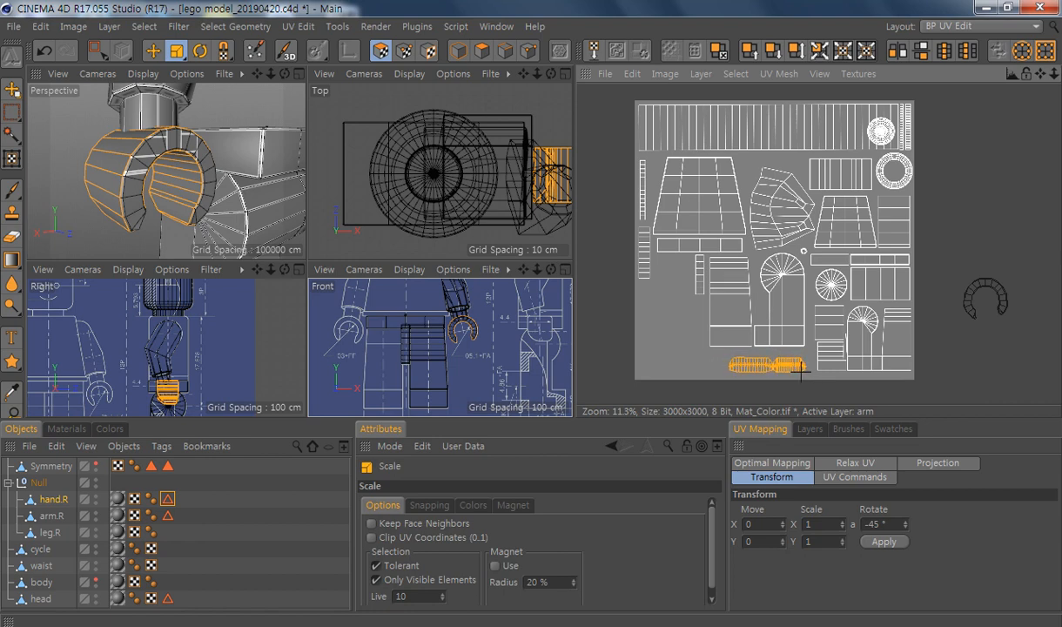
Step: Move the horseshoe rim island back onto the texture and shrink it to fit at the outer end of the hand's wall islands
key("0")
left_click_drag(1009, 252, 886, 319)
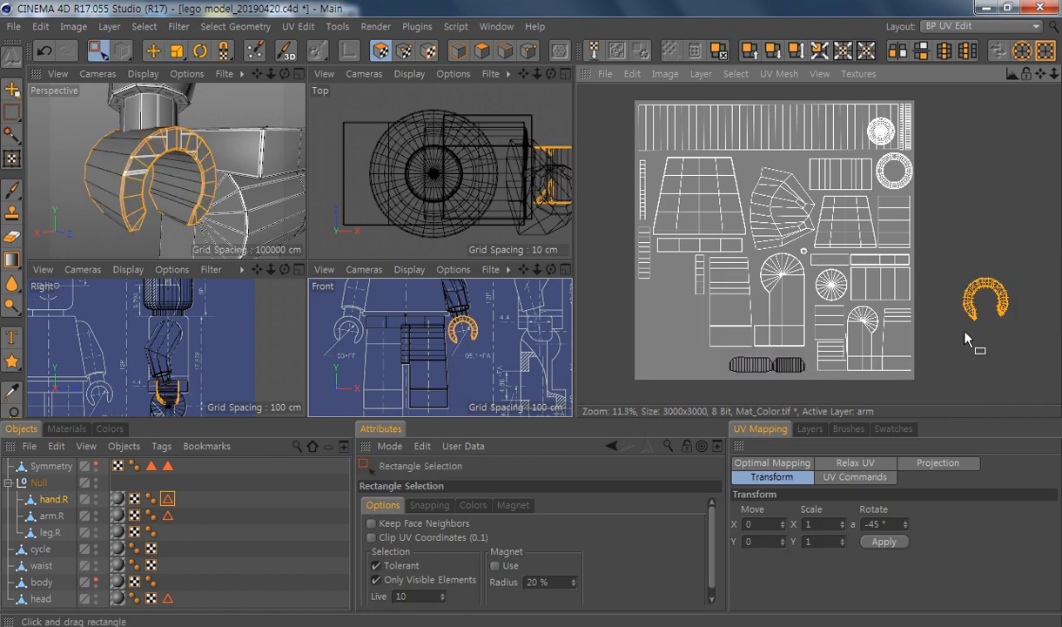
key("e")
left_click_drag(1005, 296, 739, 349)
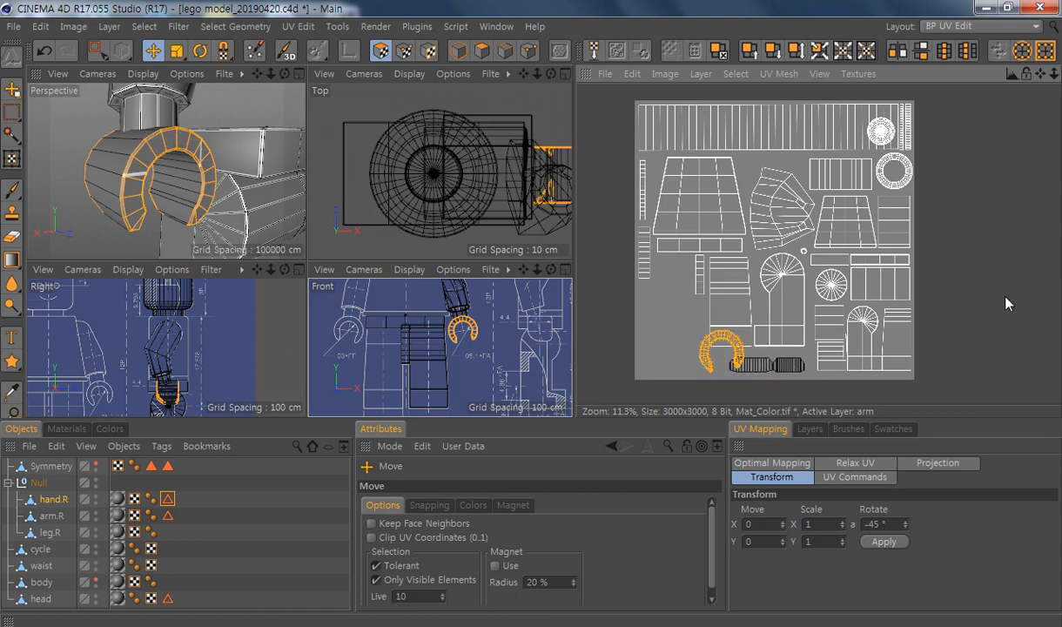
scroll(710, 352, "up", 1)
scroll(712, 352, "up", 4)
middle_click_drag(753, 352, 725, 267, "alt")
left_click_drag(726, 254, 696, 278)
key("t")
key("e")
scroll(866, 273, "down", 5)
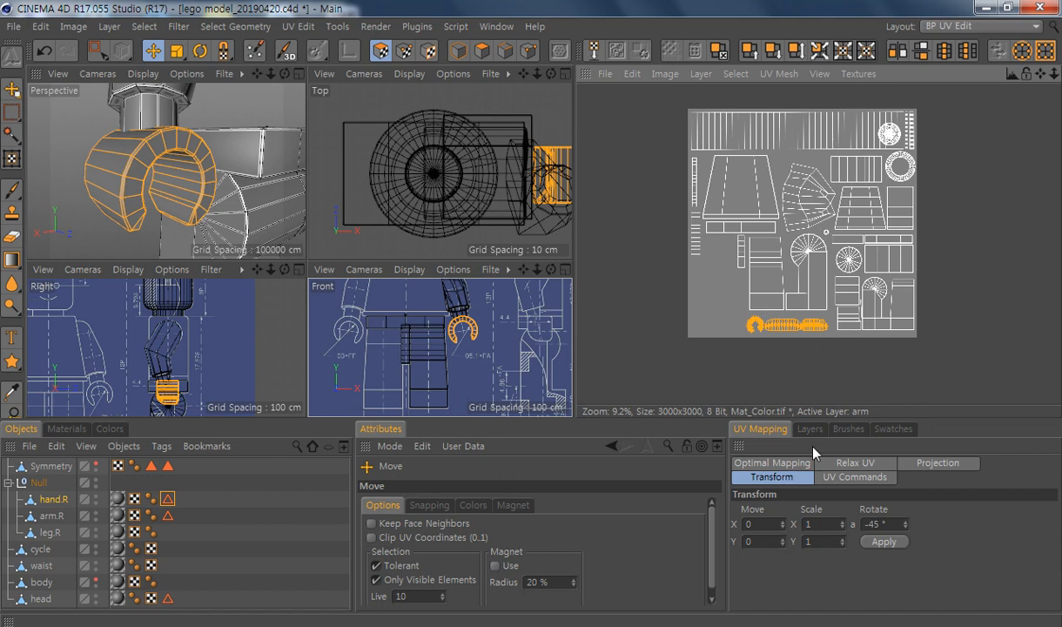
Step: Outline all of the hand's UV polygons on a new texture layer named hand, and deselect the polygons
left_click(809, 428)
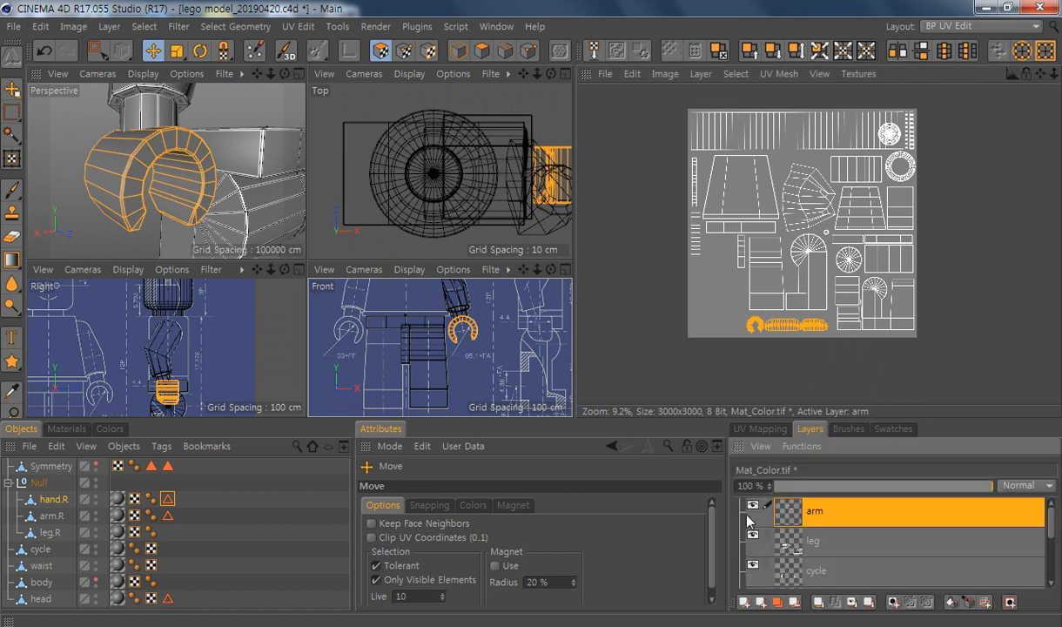
left_click(744, 603)
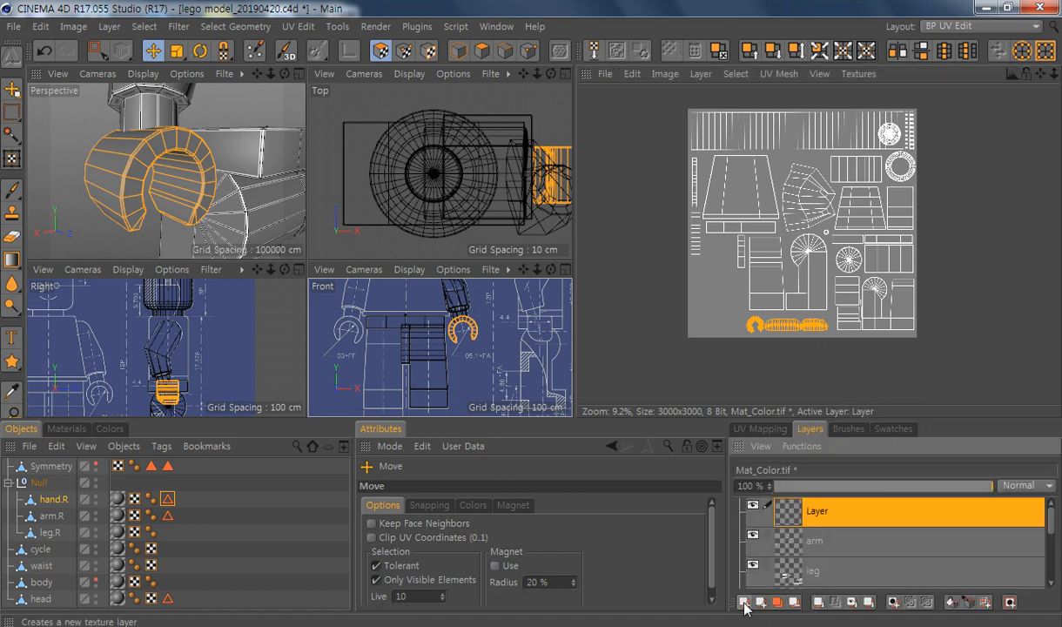
left_click(969, 602)
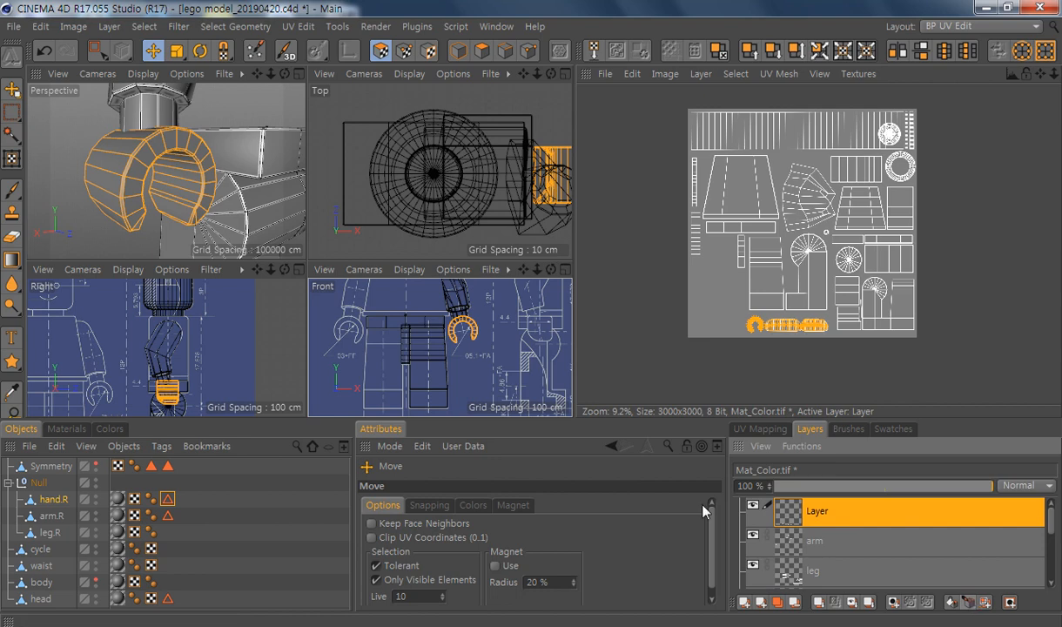
double_click(819, 511)
type("hand")
key("Return")
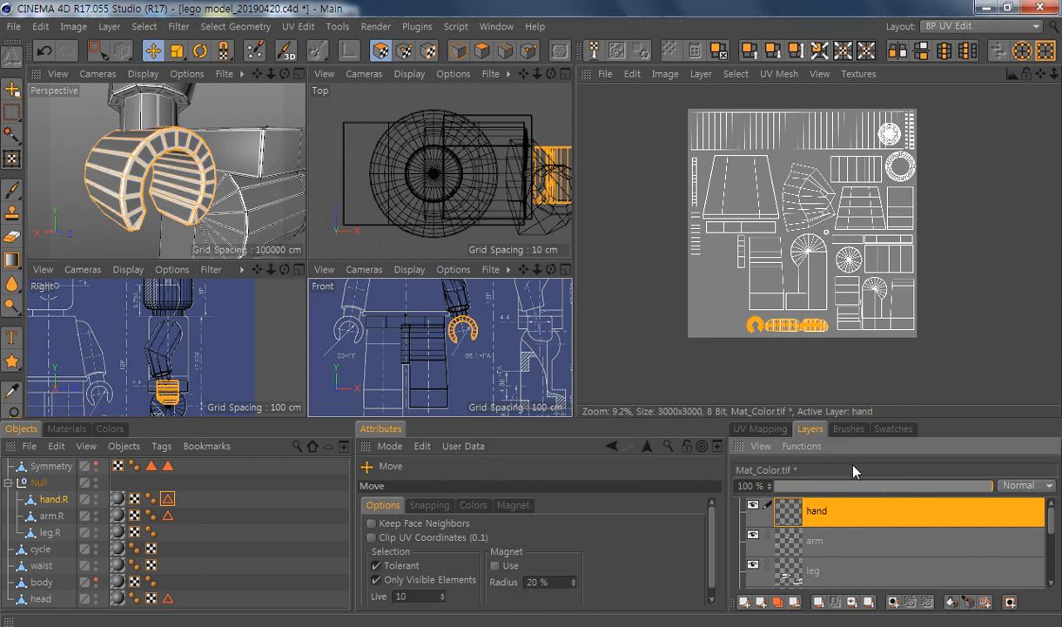
left_click(898, 367)
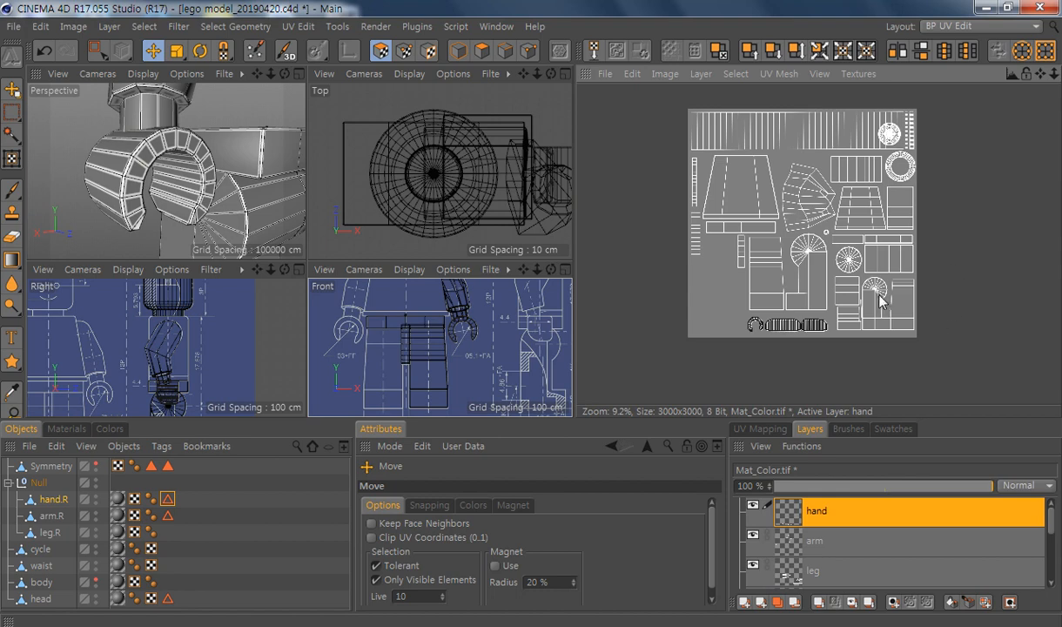
Step: Save the lego model_20190420.c4d project together with its texture changes
middle_click_drag(882, 301, 857, 307)
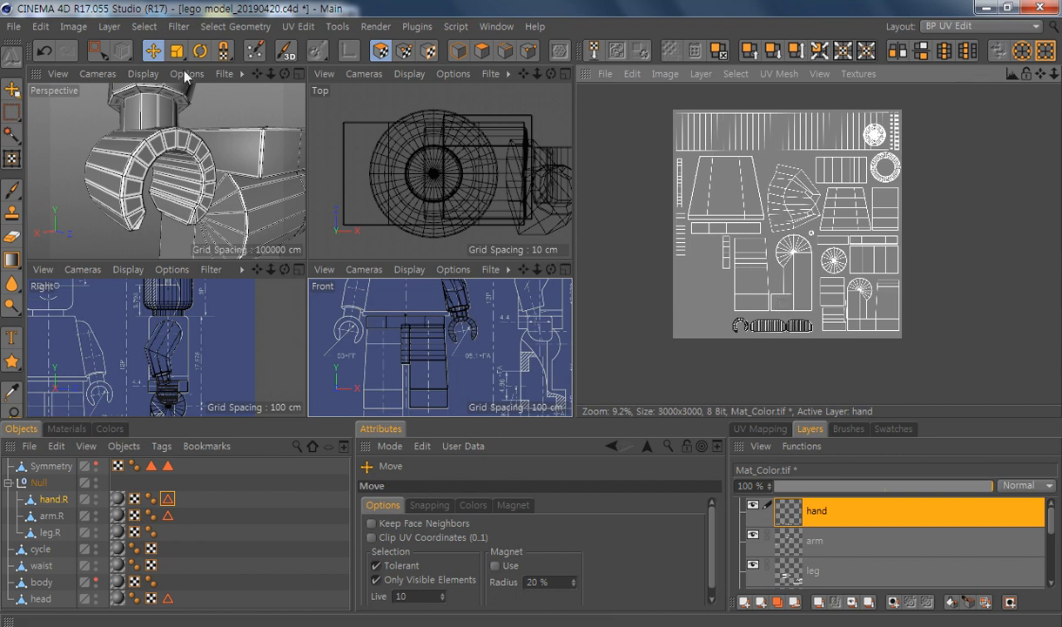
key("ctrl+s")
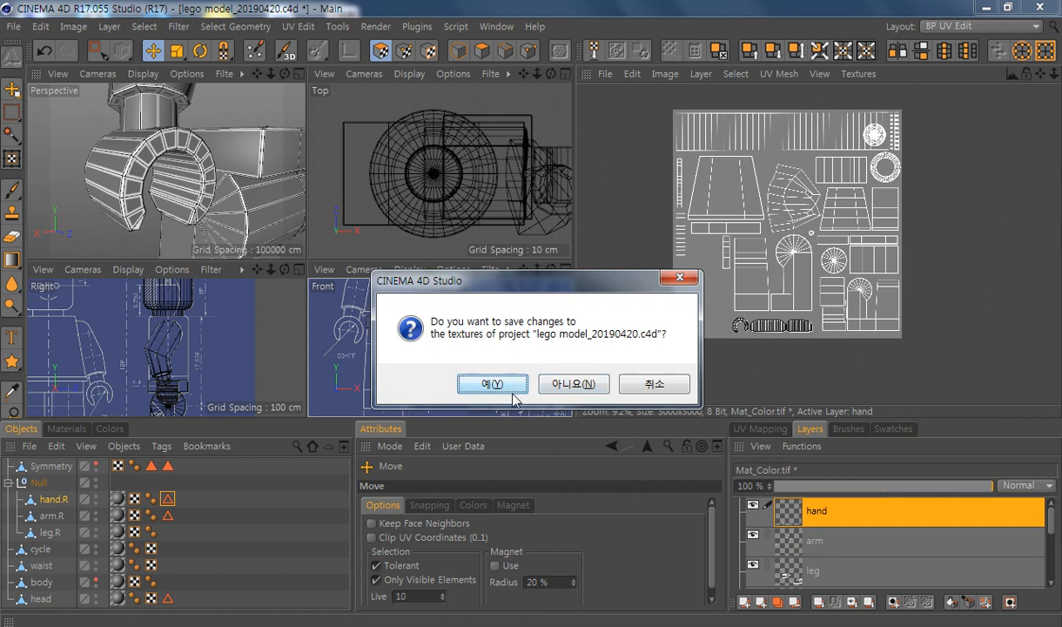
left_click(493, 384)
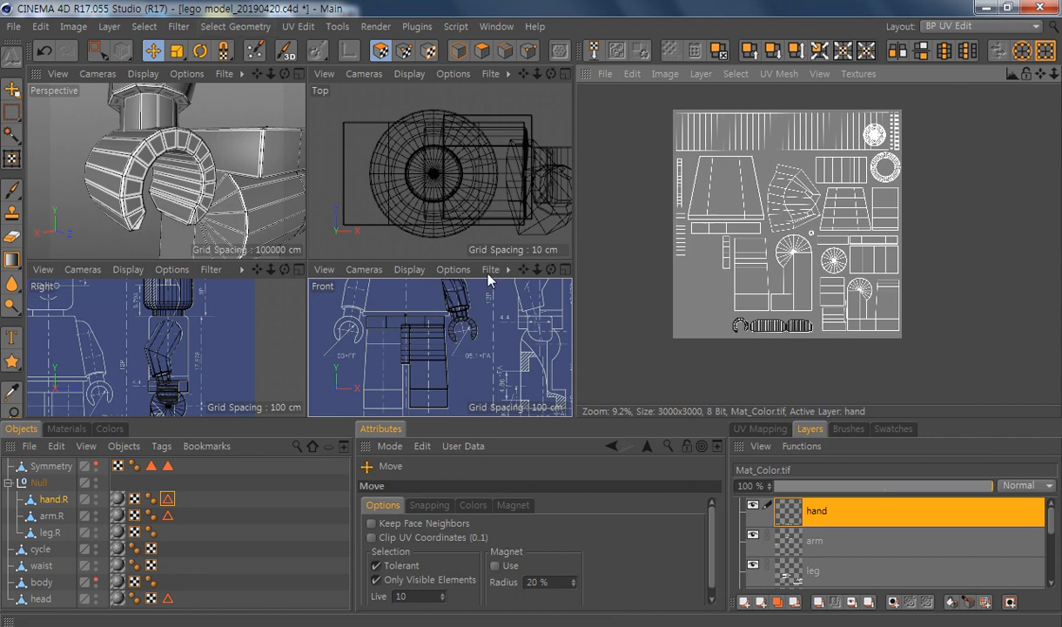
Step: Open the Mat material's color texture file selection and locate Mat_Color in the cigies\20190413 folder on drive D
left_click(66, 429)
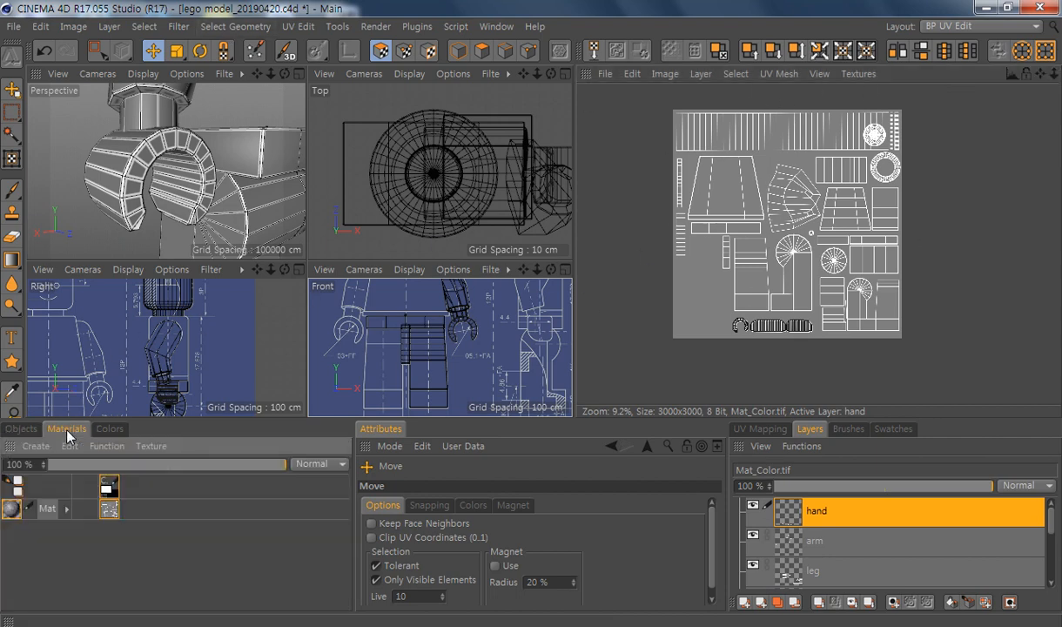
left_click(9, 512)
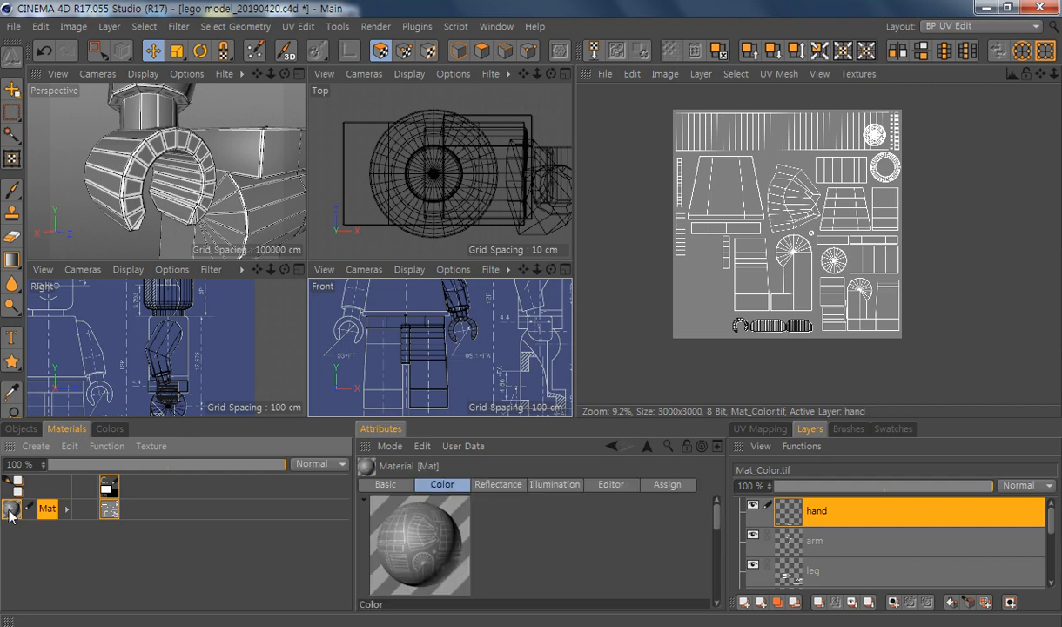
double_click(11, 511)
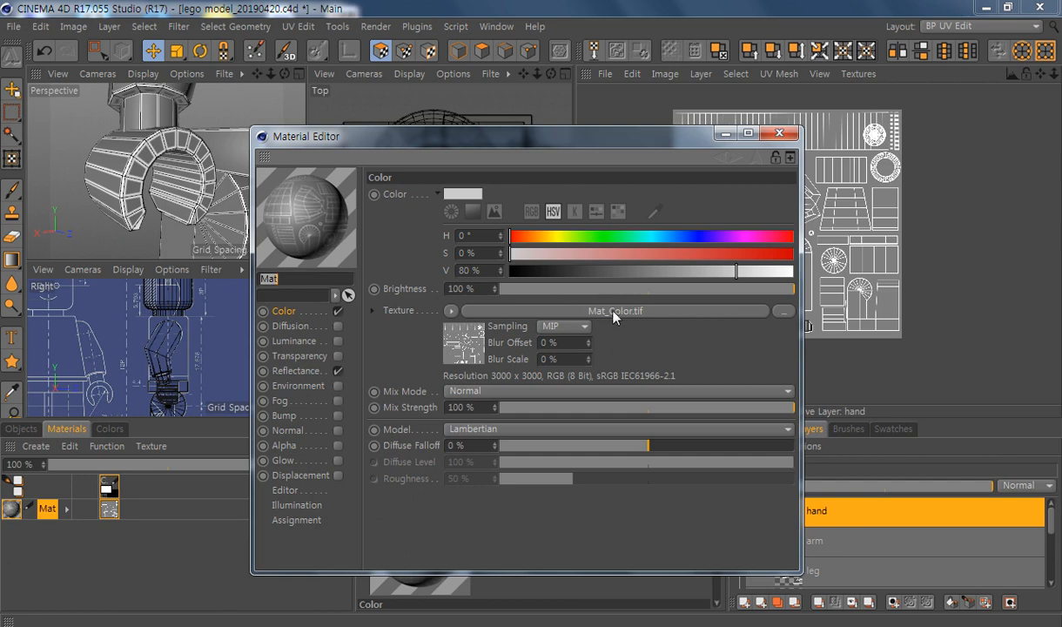
left_click(784, 311)
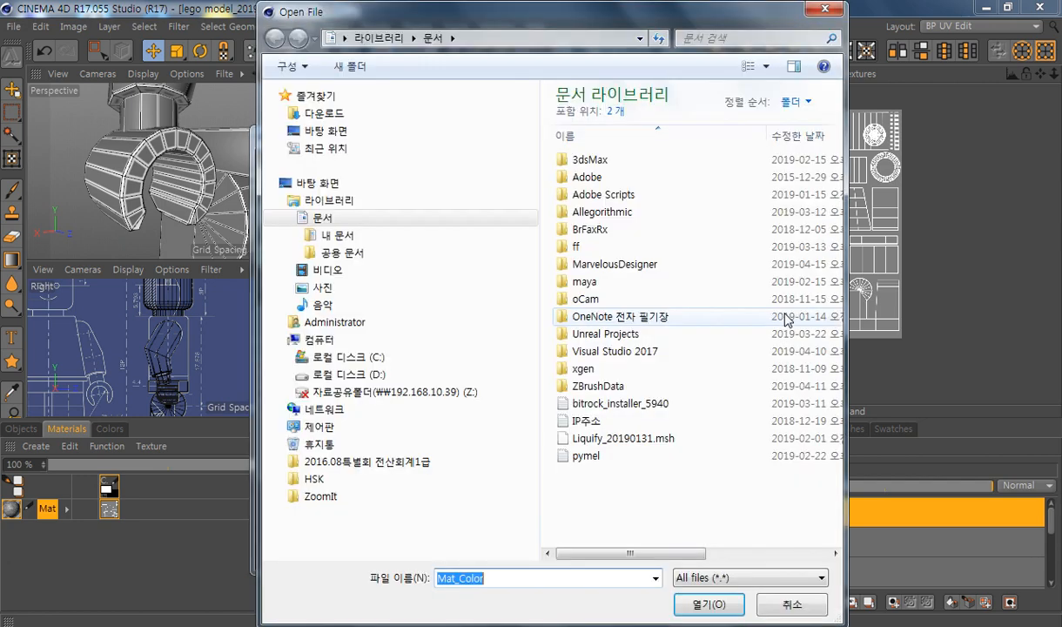
left_click(348, 374)
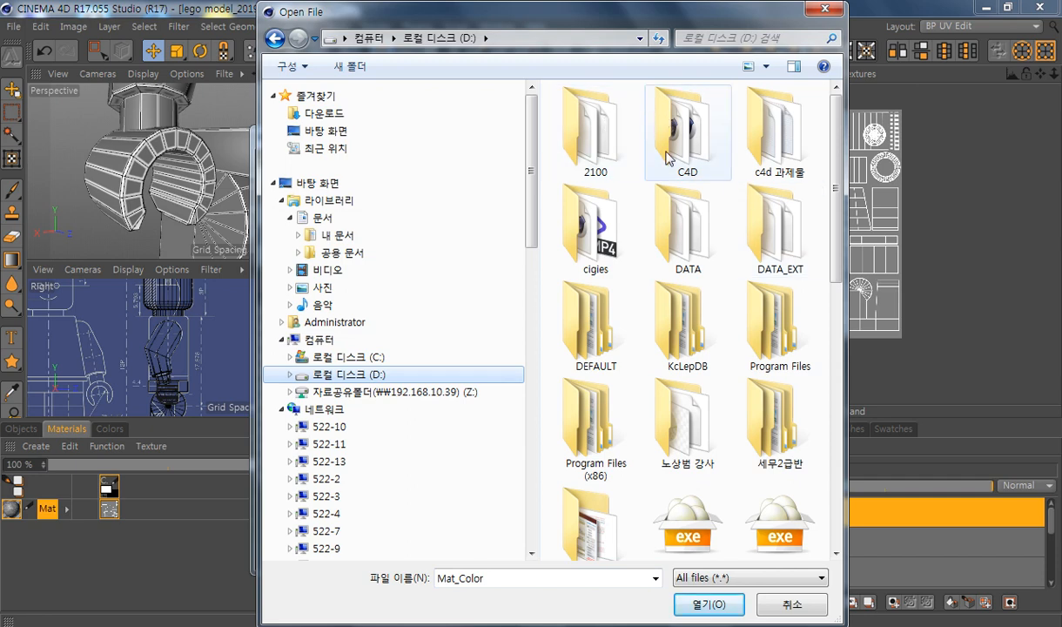
left_click(573, 242)
double_click(573, 242)
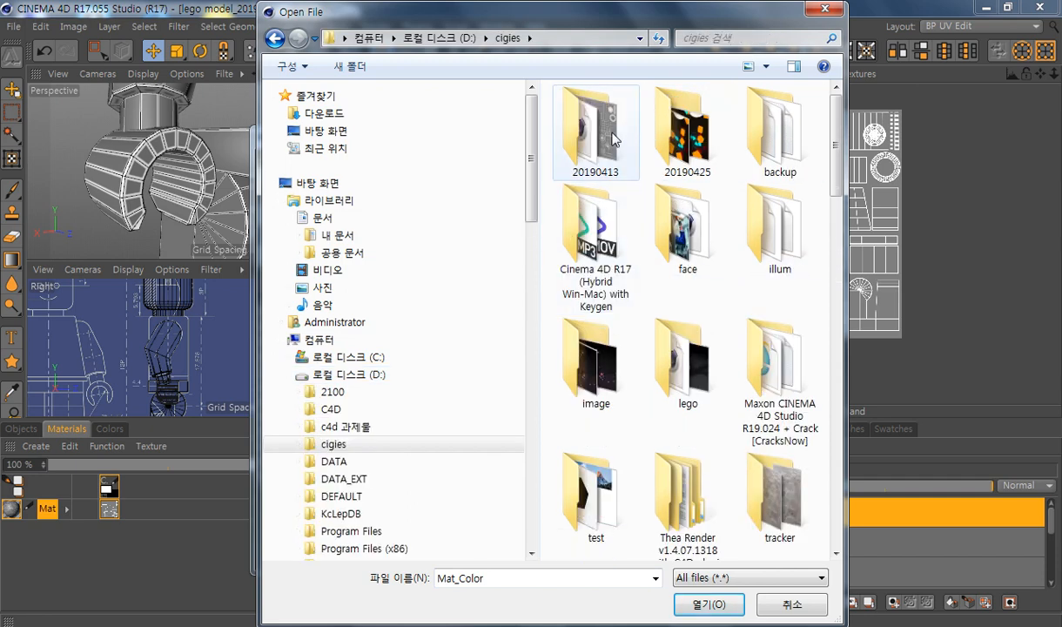
double_click(614, 139)
left_click(584, 254)
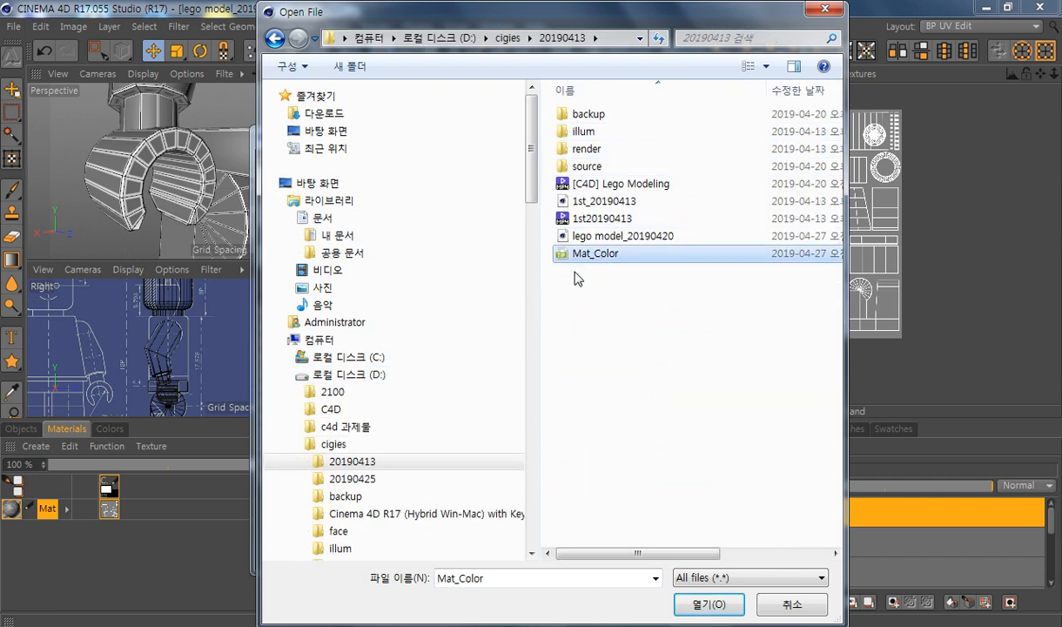
left_click(623, 240)
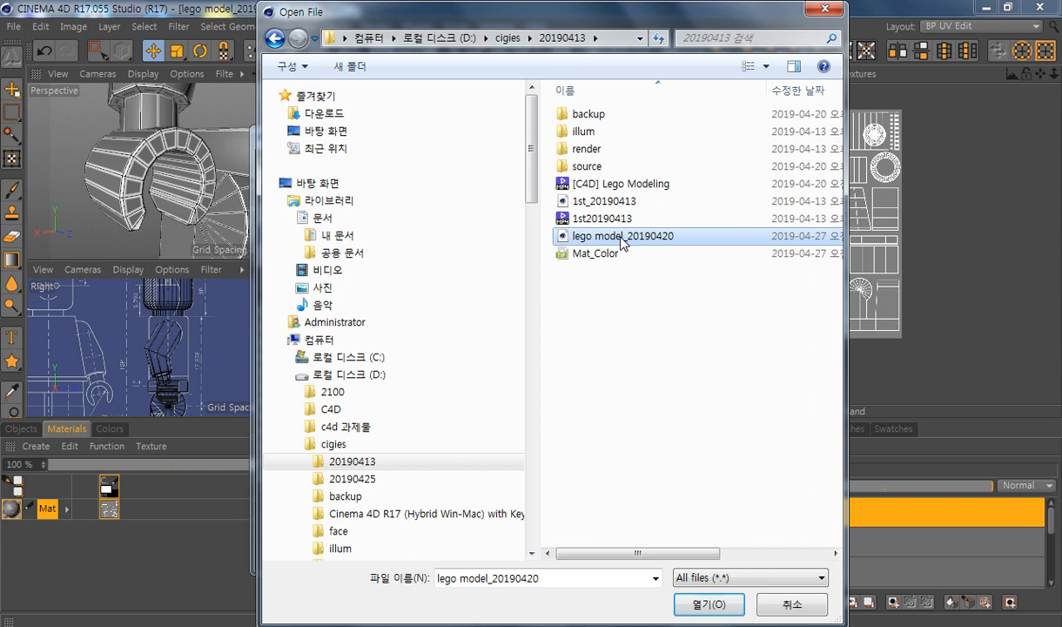
left_click(561, 253)
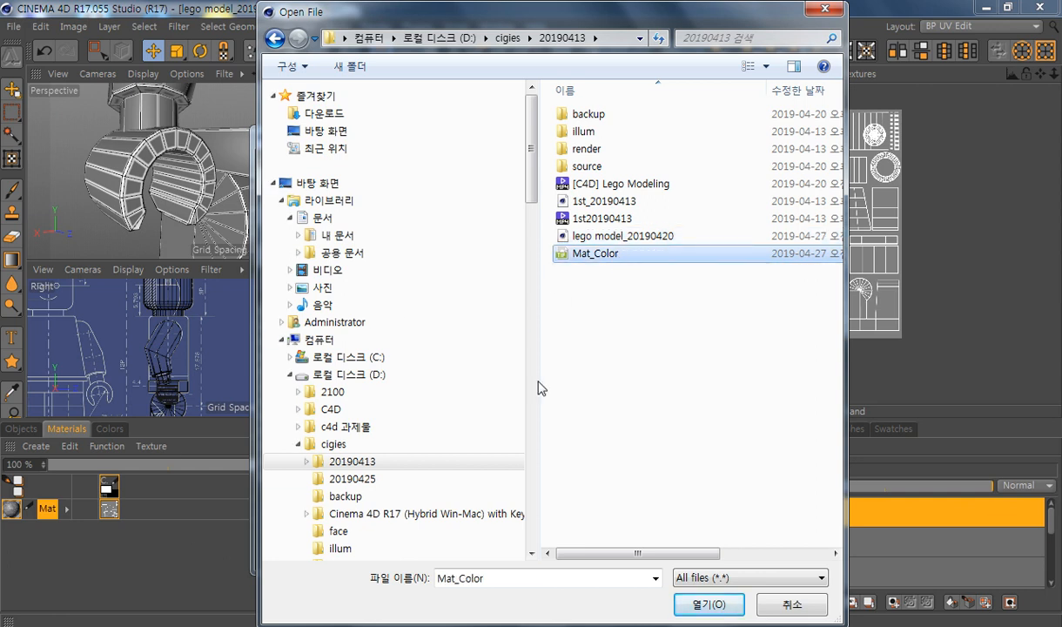
left_click(573, 258)
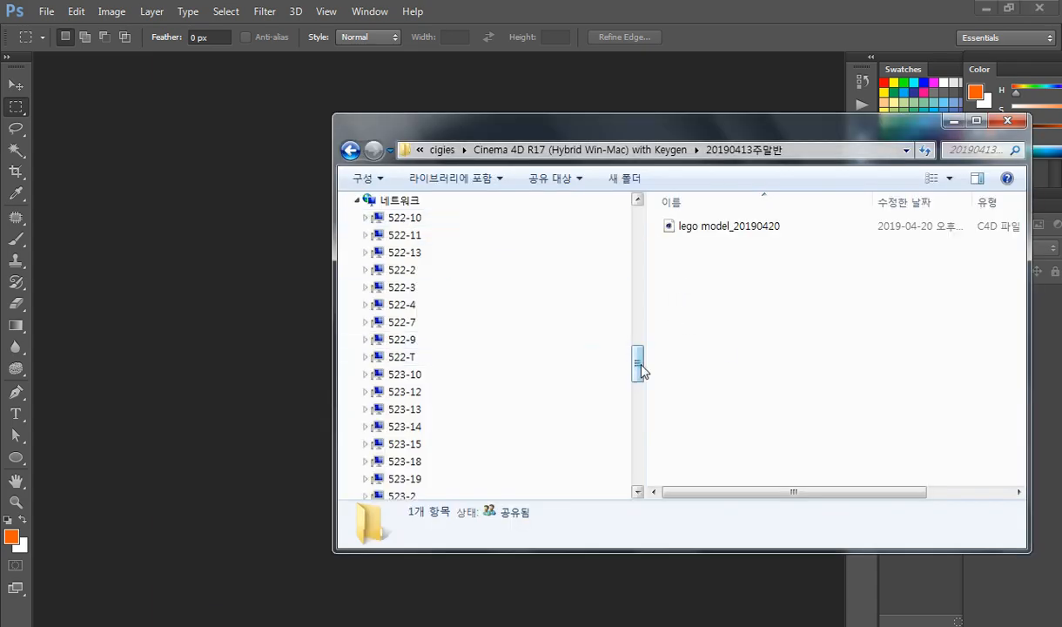
Step: In Photoshop, open Mat_Color.tif from the cigies\20190413 folder, then enlarge its document window and center it in the workspace
left_click_drag(636, 363, 638, 255)
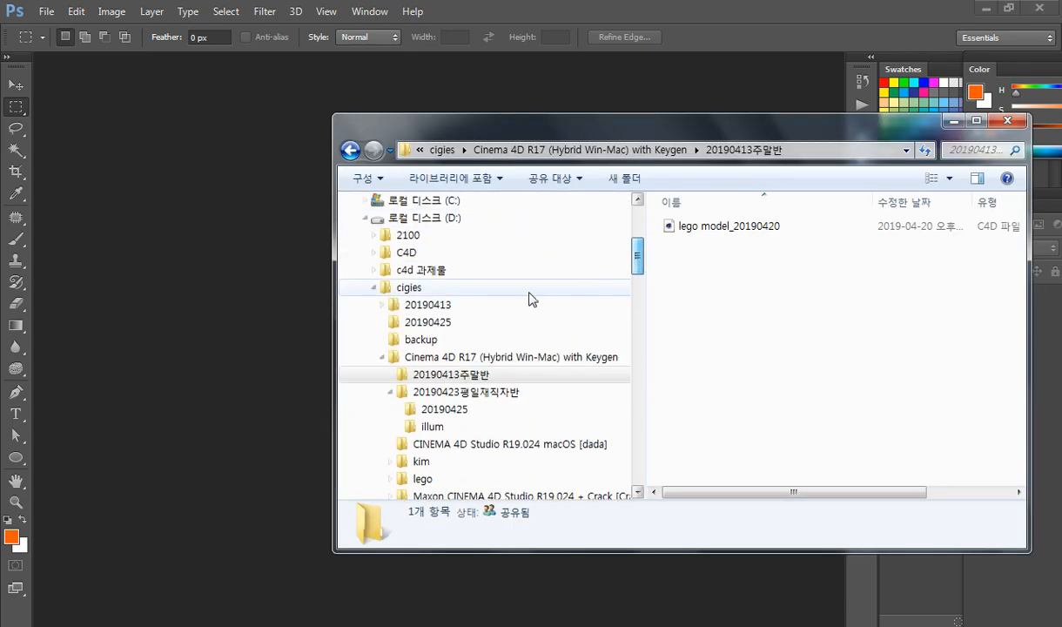
left_click(426, 285)
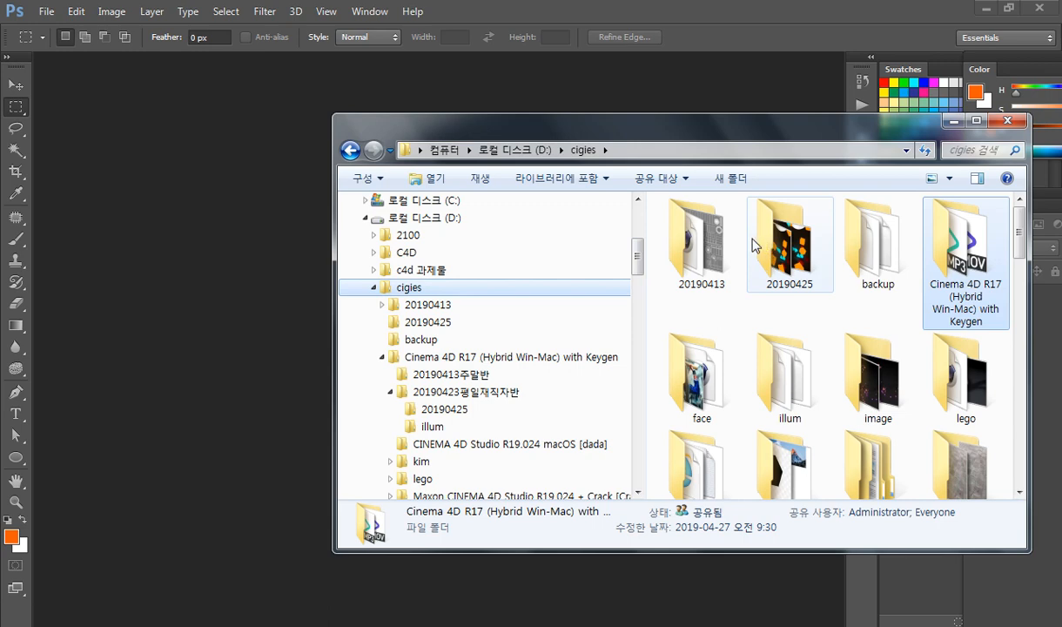
double_click(704, 244)
left_click(705, 369)
left_click_drag(712, 366, 246, 275)
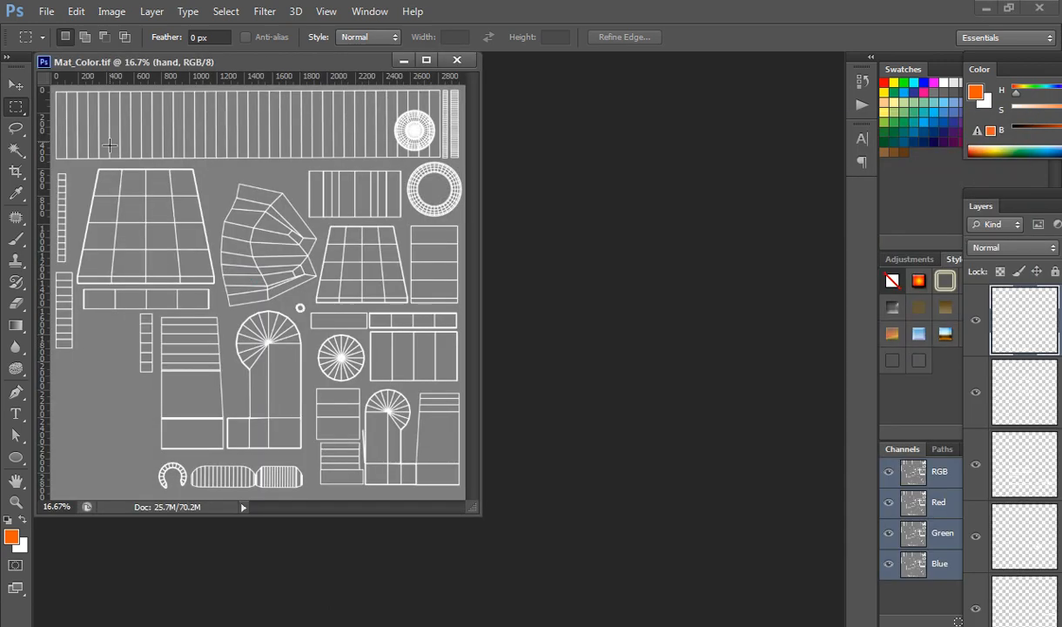
left_click_drag(477, 513, 600, 601)
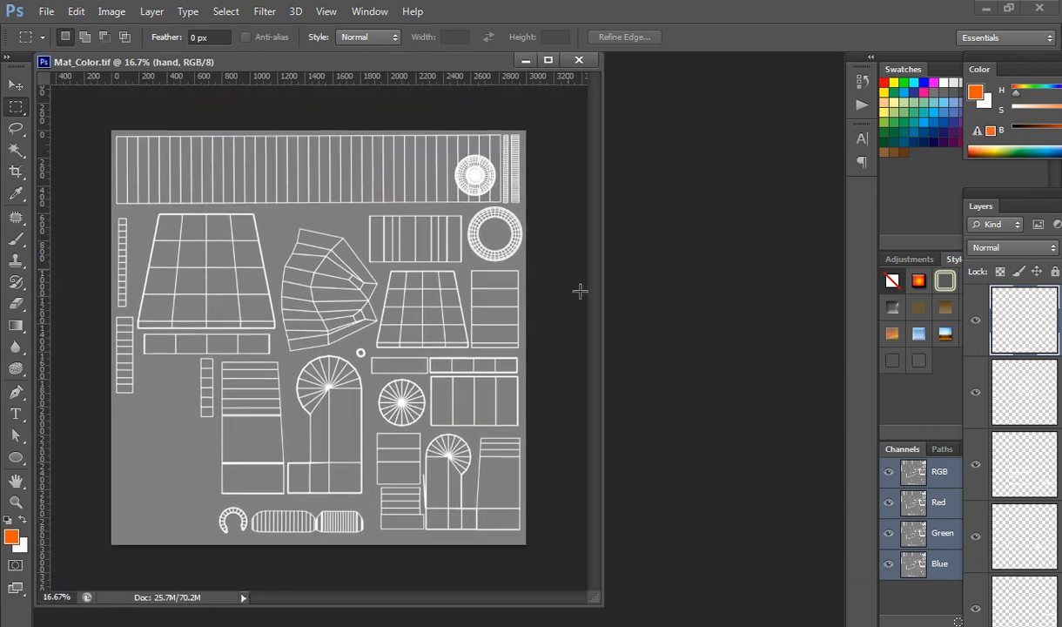
left_click_drag(471, 65, 617, 74)
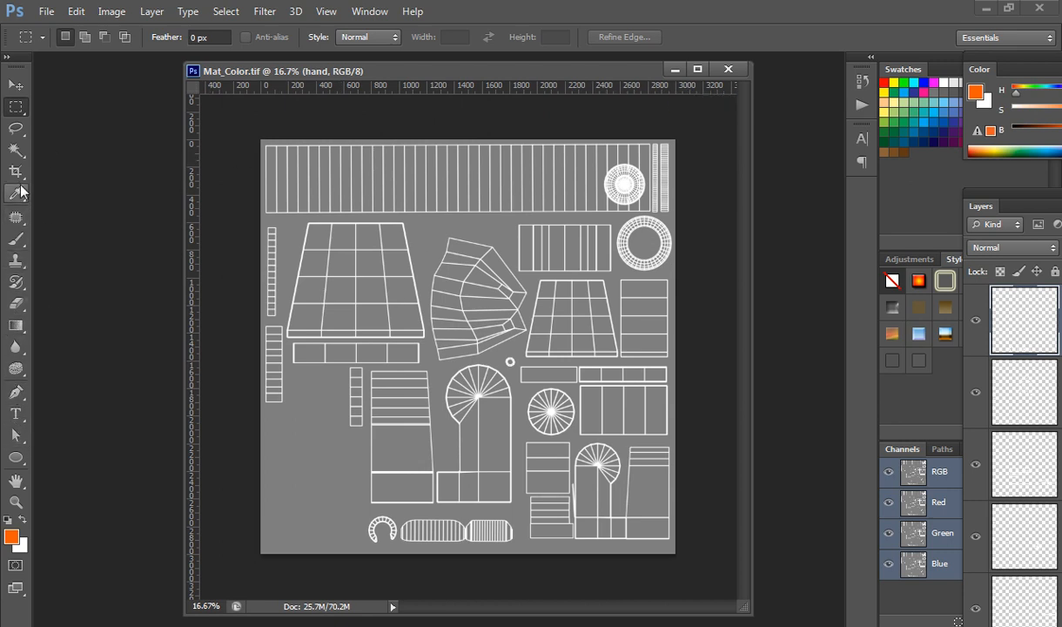
Step: Make a rectangular marquee selection around the large trapezoid island and the striped leg island, subtracting the part overlapping the fan-shaped island
left_click(17, 108)
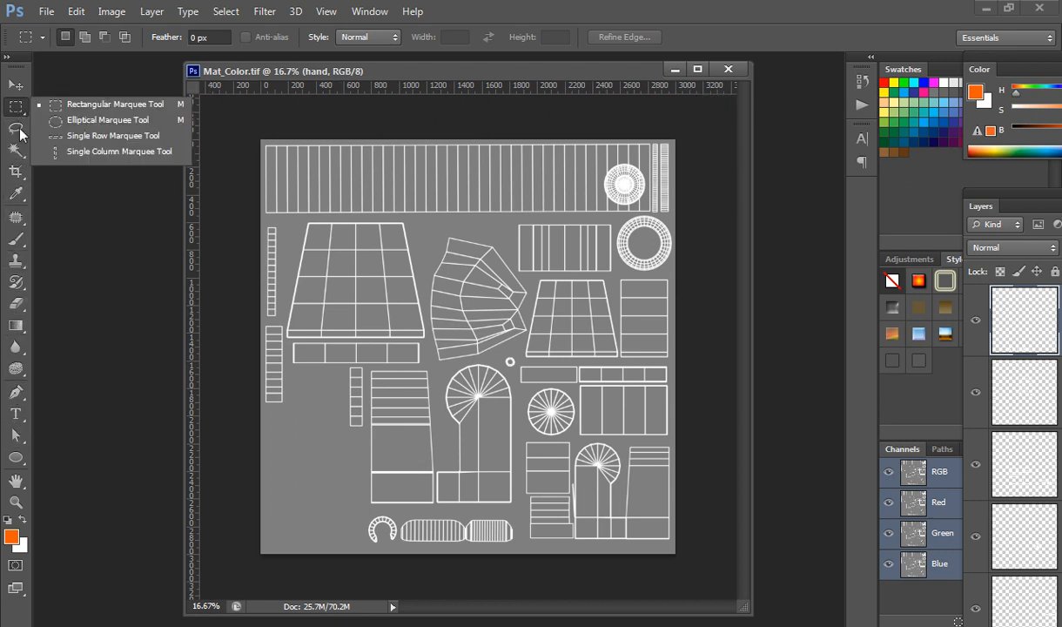
left_click(20, 135)
left_click(16, 107)
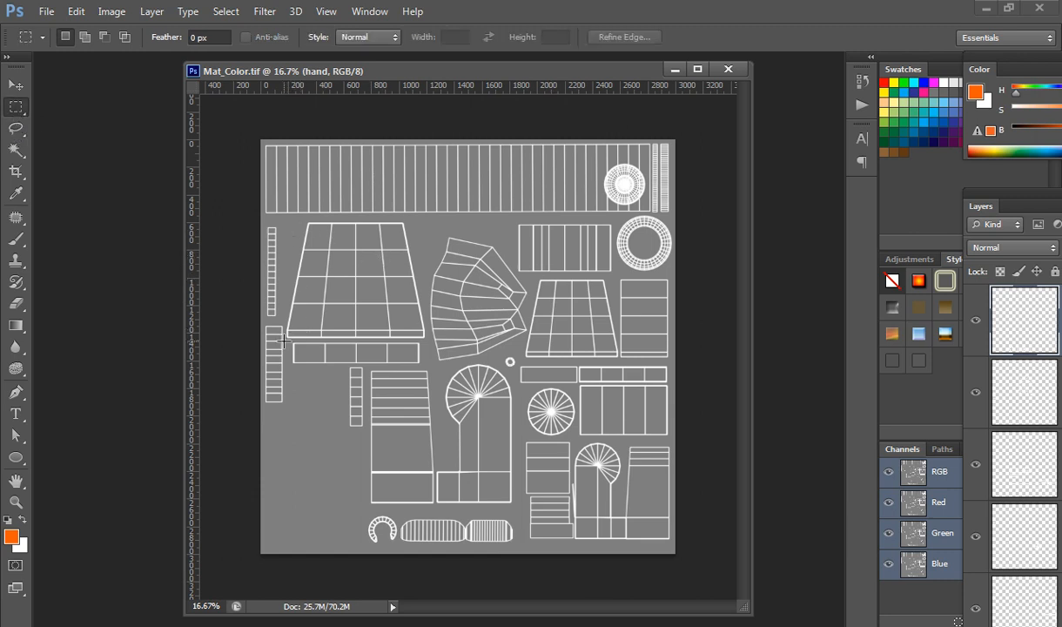
left_click_drag(283, 341, 426, 220)
key("ctrl+d")
left_click_drag(435, 508, 284, 216)
left_click_drag(470, 249, 447, 355, "ctrl")
key("ctrl+z")
left_click_drag(475, 247, 427, 363, "alt")
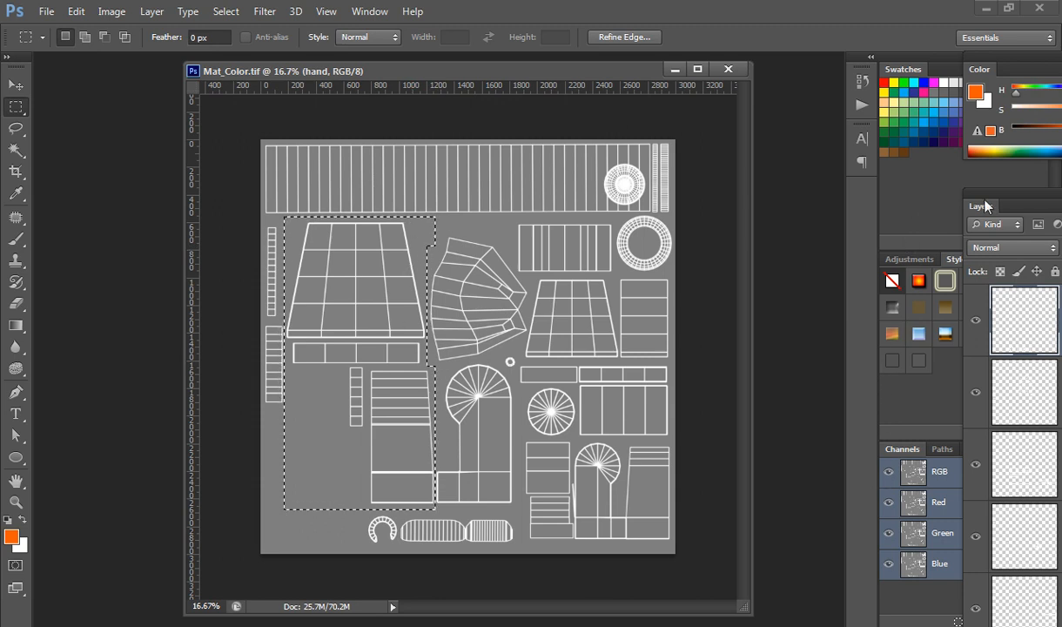
Step: Move the floating Layers panel beside the document so the layer names are fully readable
left_click_drag(992, 205, 781, 77)
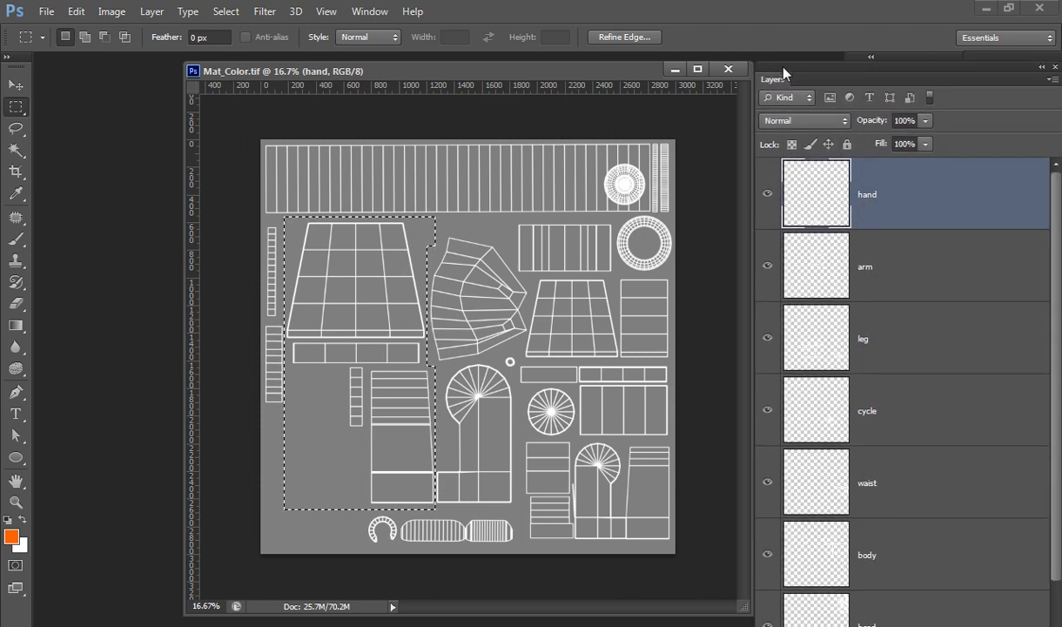
scroll(871, 461, "down", 1)
scroll(871, 523, "up", 1)
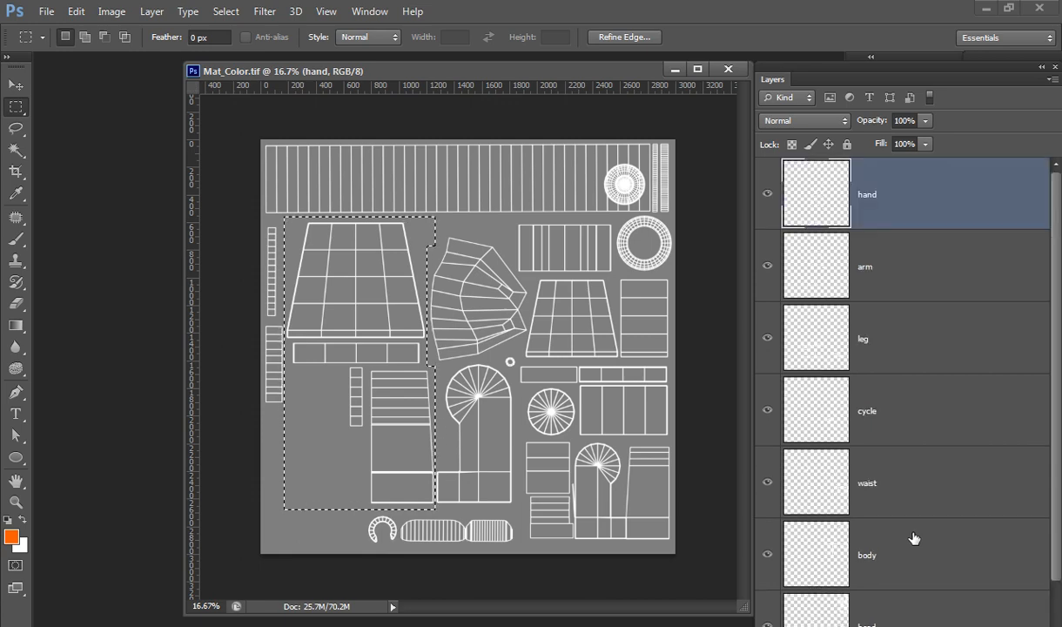
left_click(1050, 79)
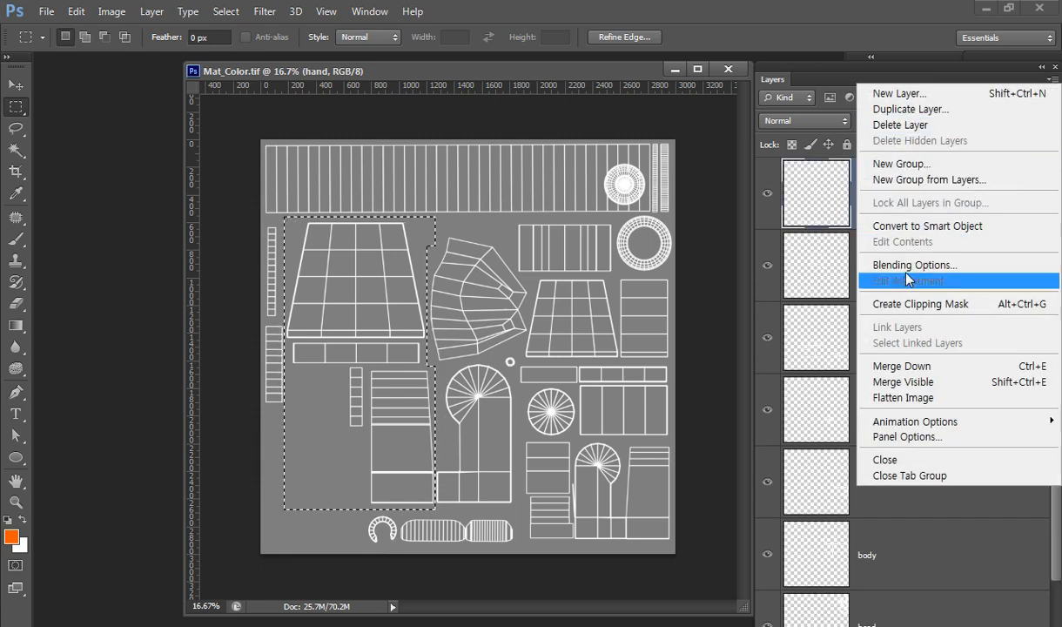
left_click(818, 80)
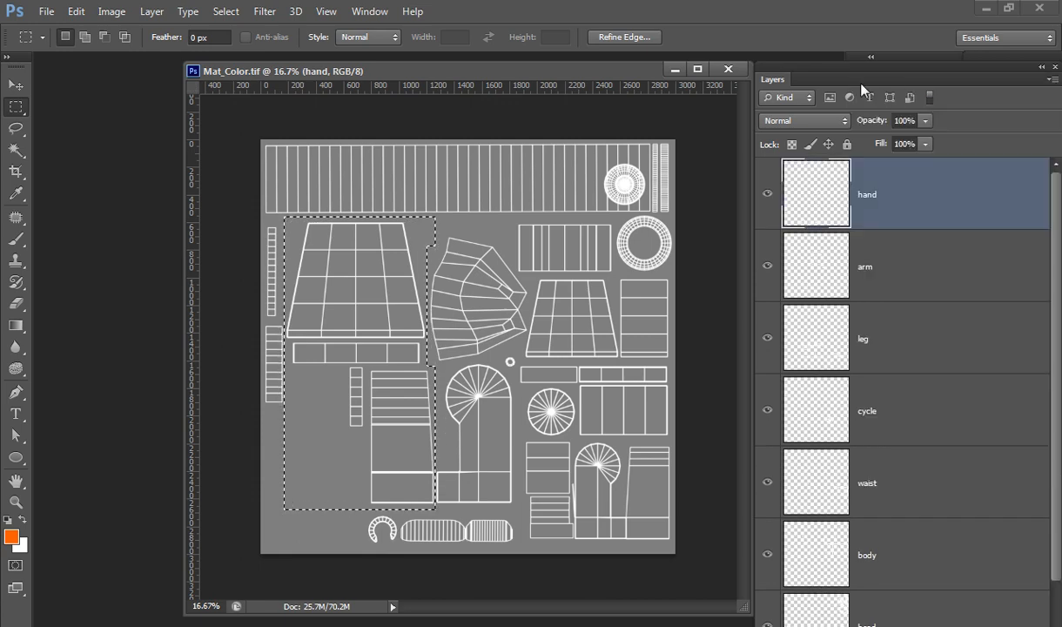
right_click(1034, 326)
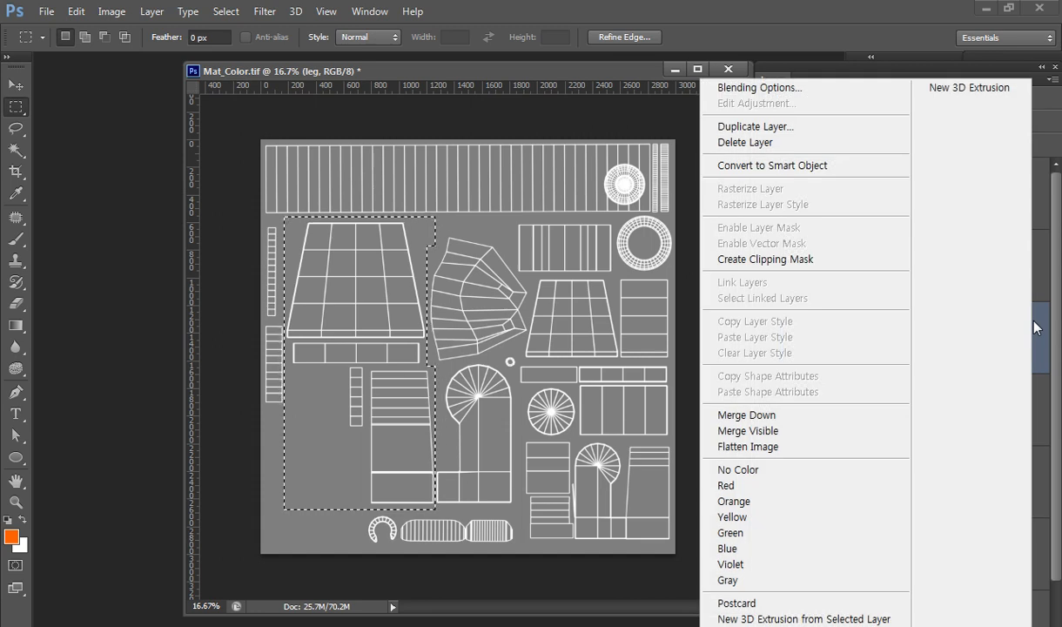
left_click(1034, 387)
scroll(943, 261, "down", 1)
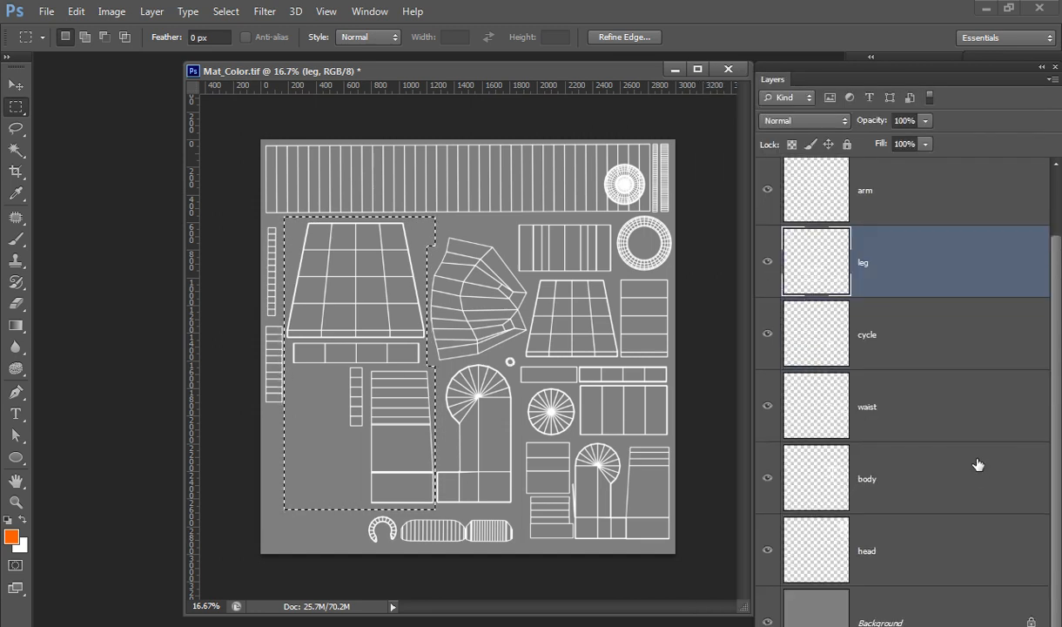
scroll(920, 237, "up", 1)
Step: Group all layers from hand down to head, leaving the Background layer outside the group
left_click(921, 194)
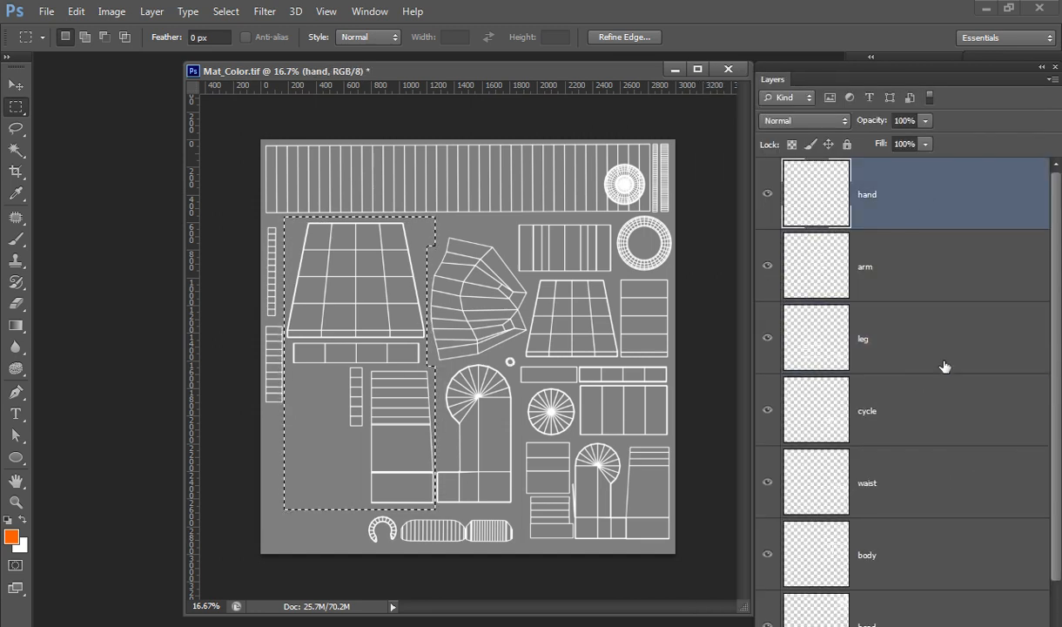
scroll(944, 363, "down", 1)
left_click(927, 539, "shift")
key("ctrl+g")
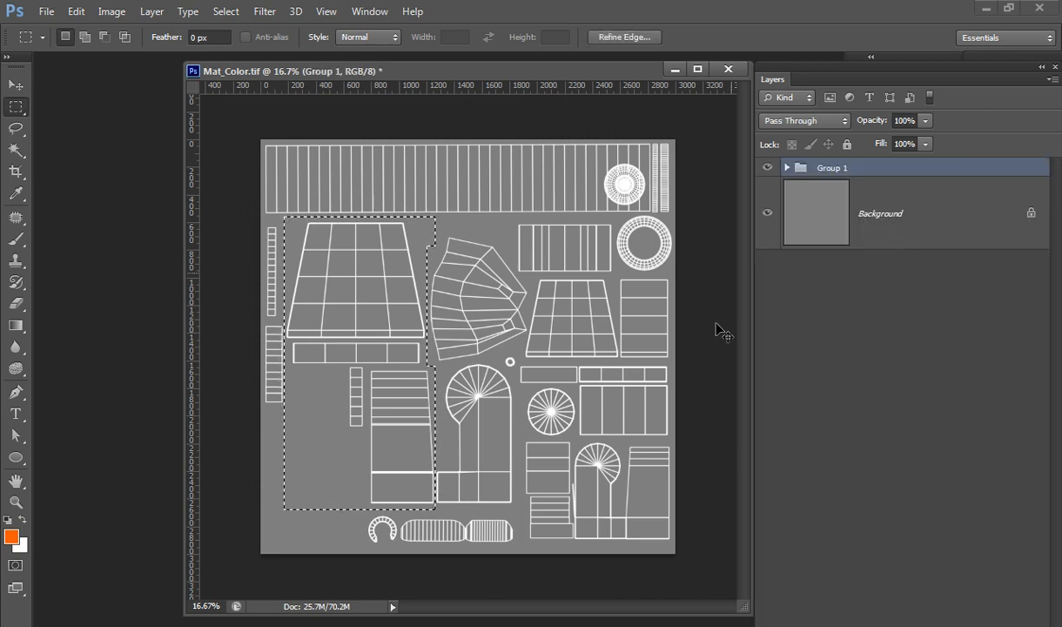
Step: Switch the layer previews to Small Thumbnails
left_click(902, 308)
right_click(901, 308)
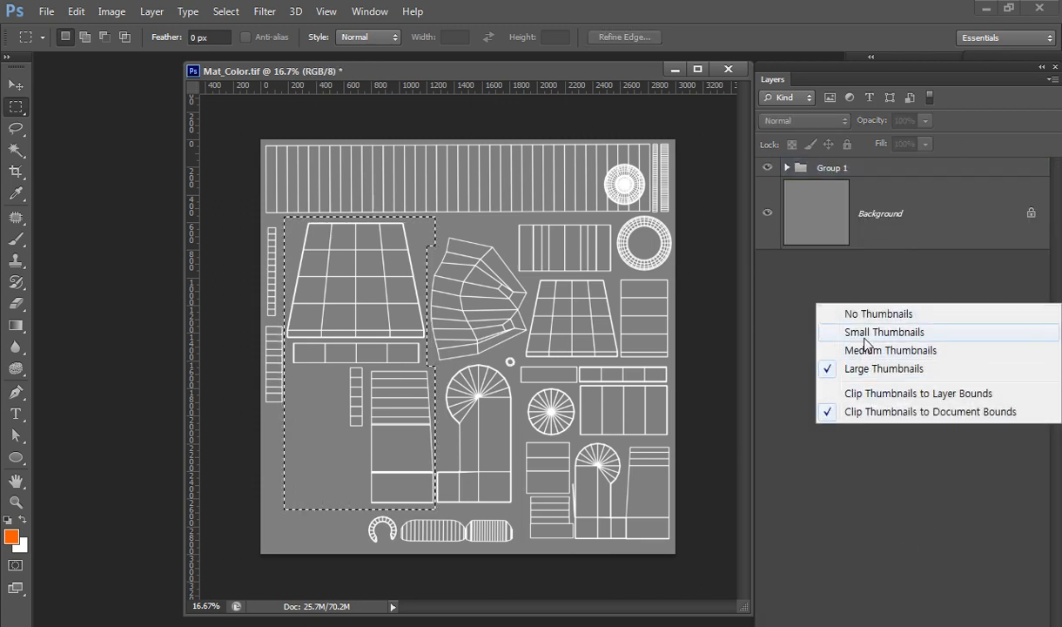
left_click(813, 333)
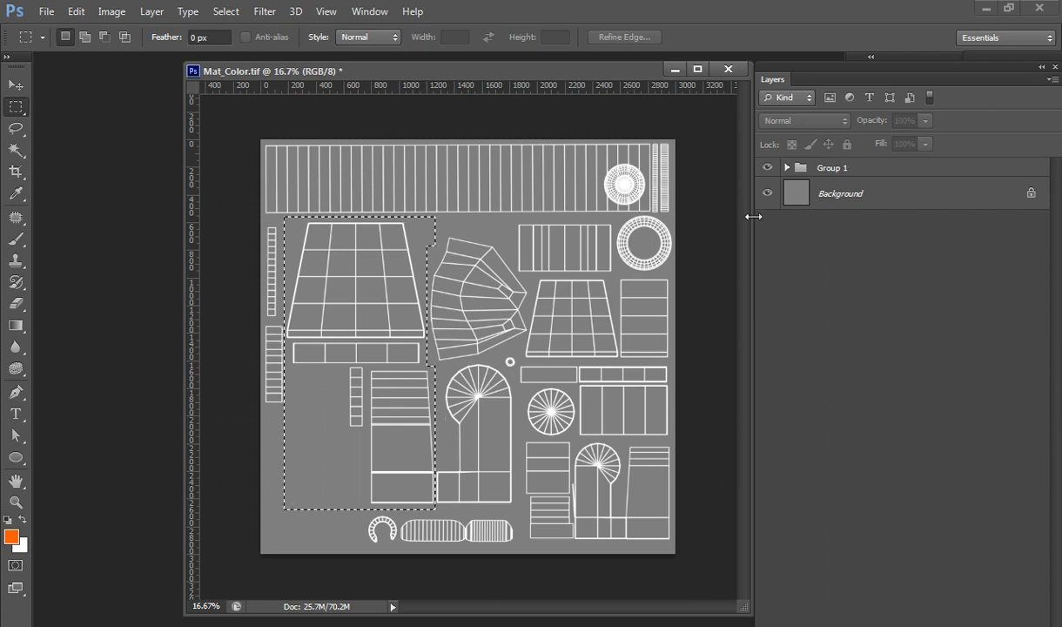
Step: Narrow the Layers panel, dock it beside the other panels, and move the document window clear of it
left_click_drag(753, 216, 881, 216)
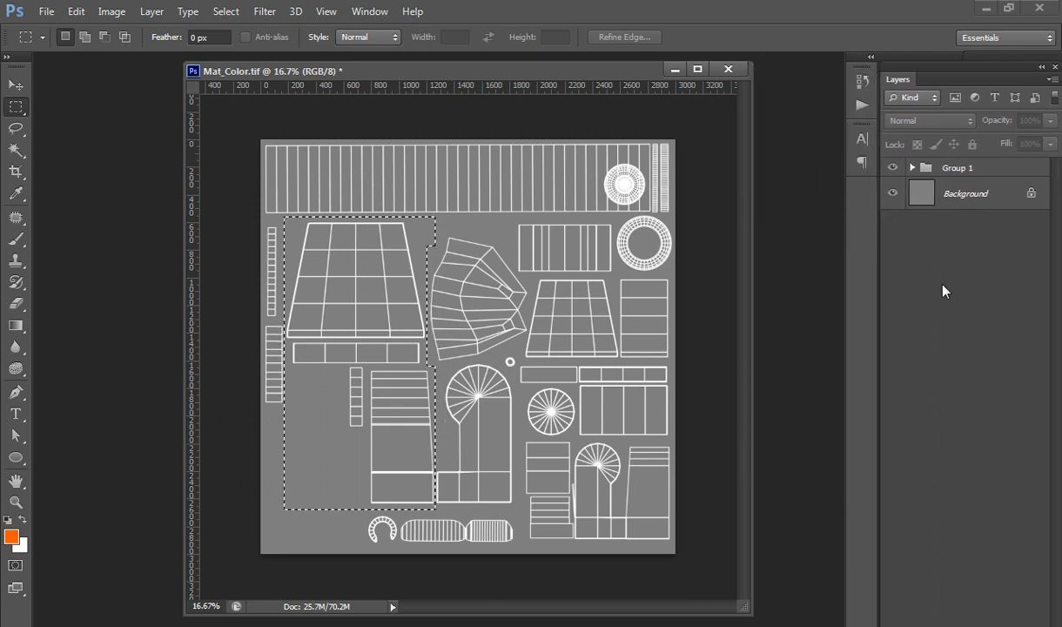
left_click(967, 170)
left_click(1003, 291)
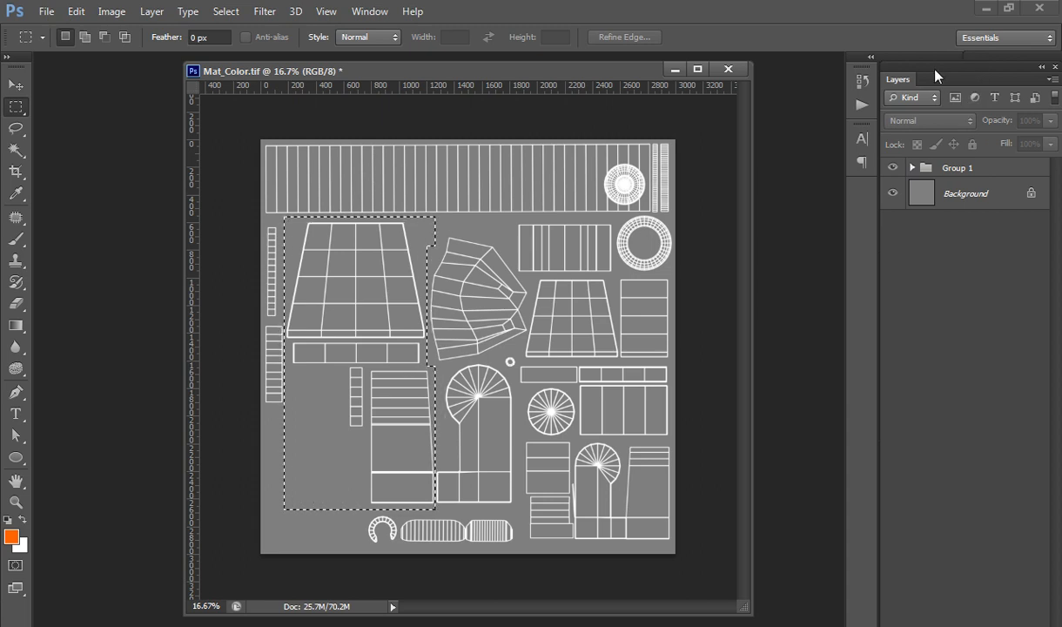
left_click_drag(935, 76, 836, 68)
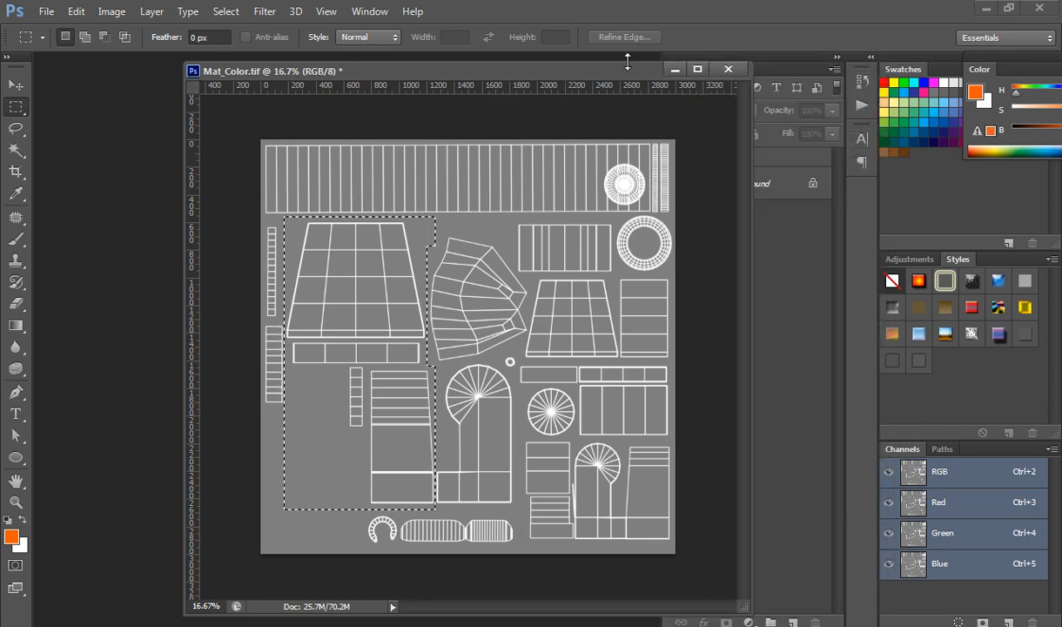
left_click_drag(588, 68, 482, 65)
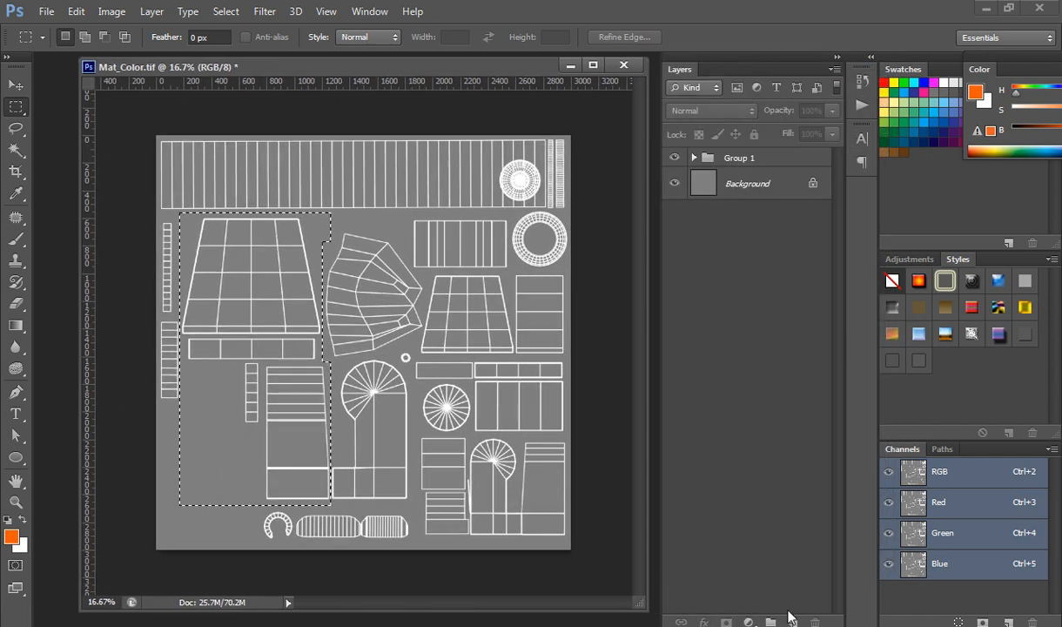
Step: Add a new layer above Group 1 and close the floating Color panel that covers the swatches
left_click(790, 619)
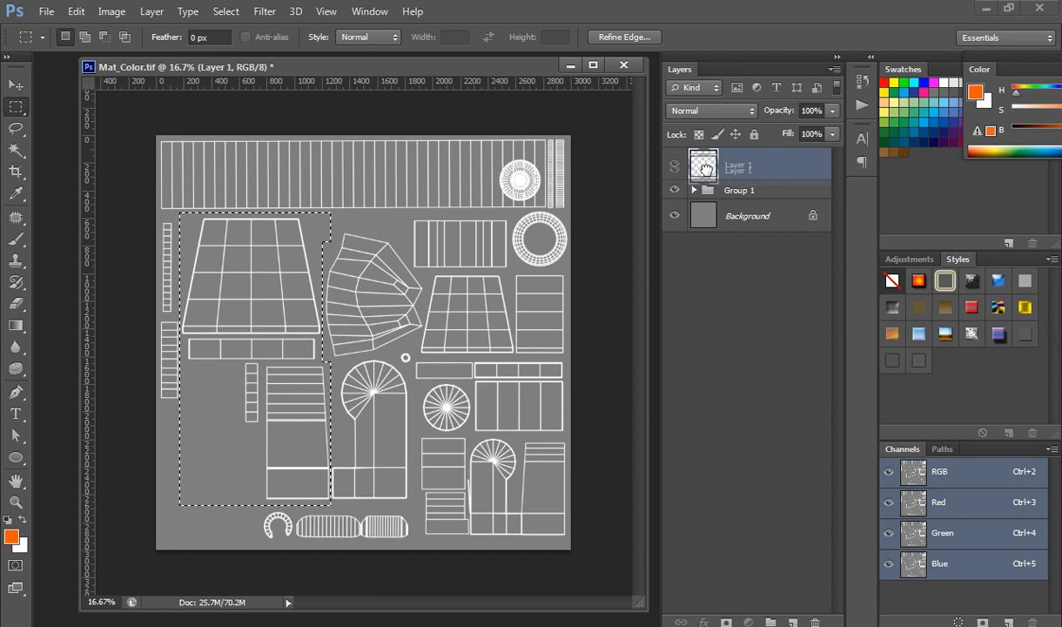
left_click_drag(706, 170, 706, 169)
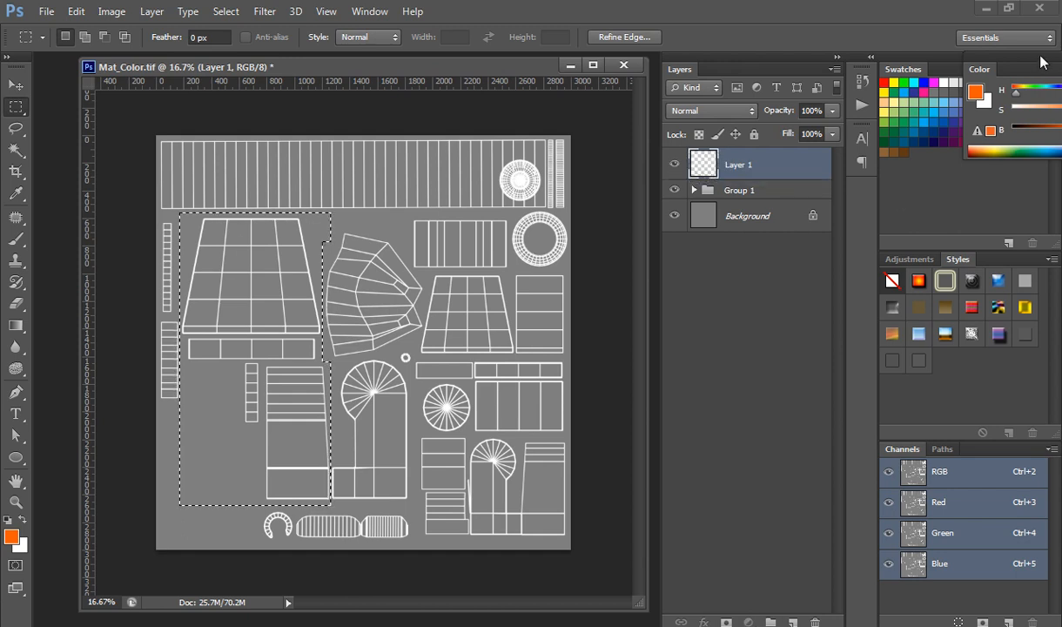
left_click_drag(1041, 61, 759, 222)
left_click(849, 223)
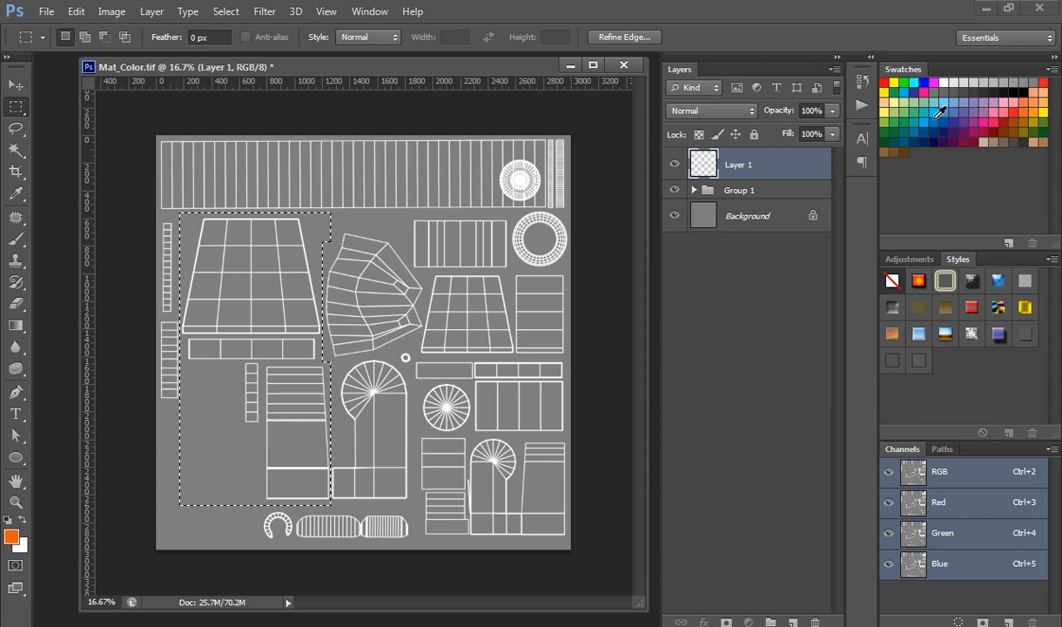
Step: Fill the selected front-facing UV area on the new layer with a blue swatch color and clear the selection
left_click(934, 115)
key("alt+BackSpace")
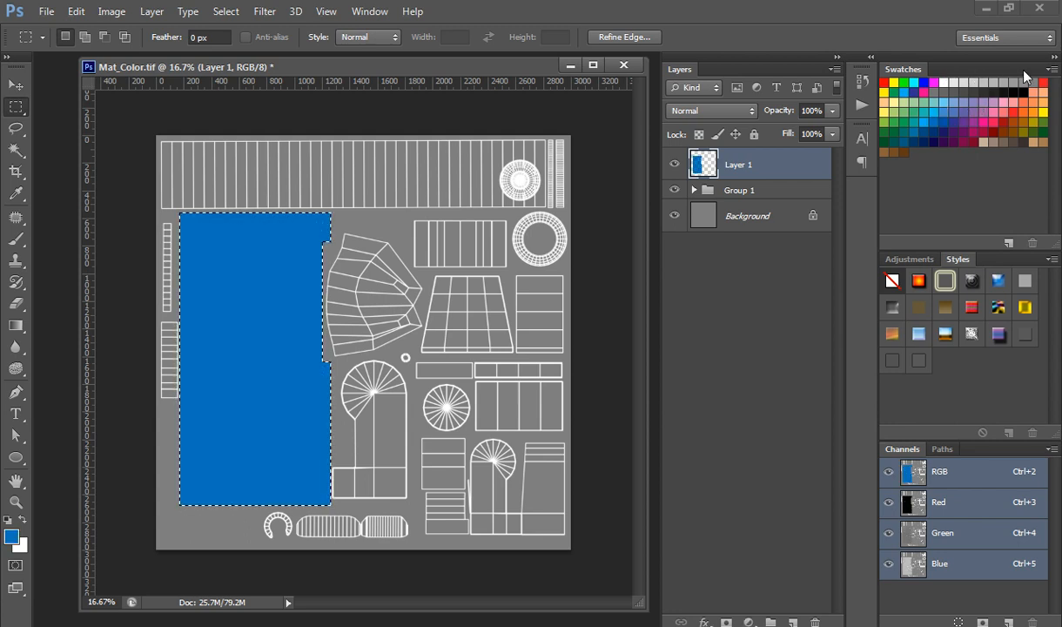
key("ctrl+d")
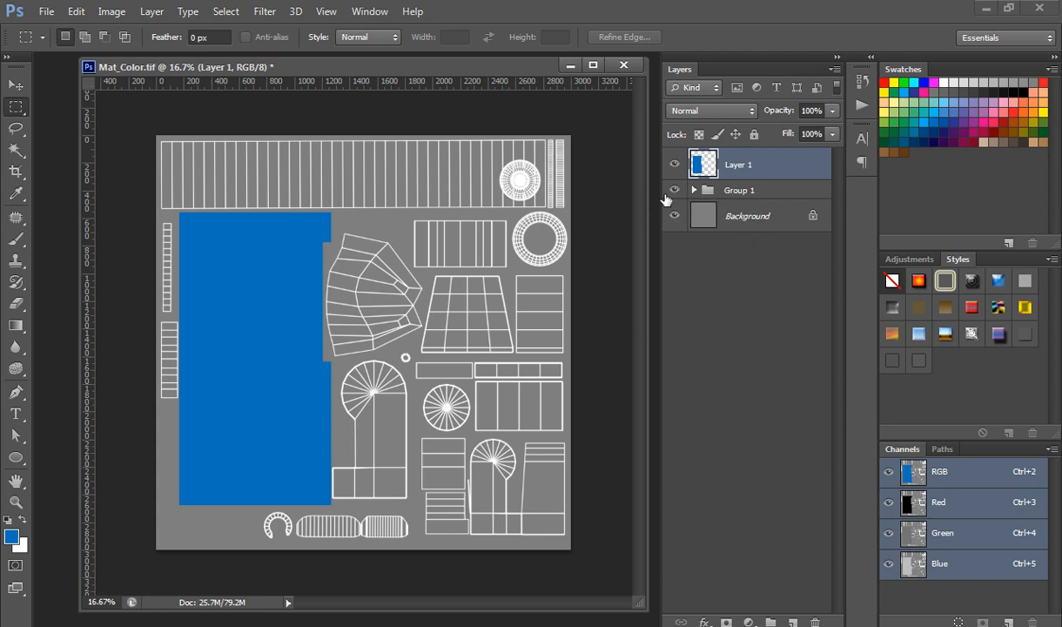
Step: Rename the wireframe layer group to uv and hide it
double_click(737, 189)
type("uv")
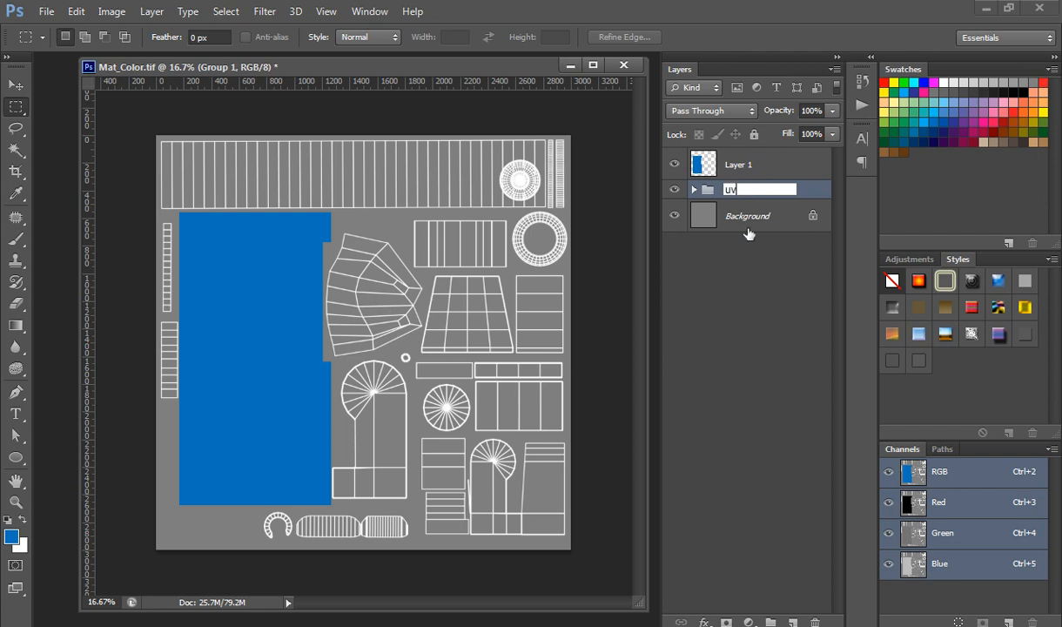
key("Return")
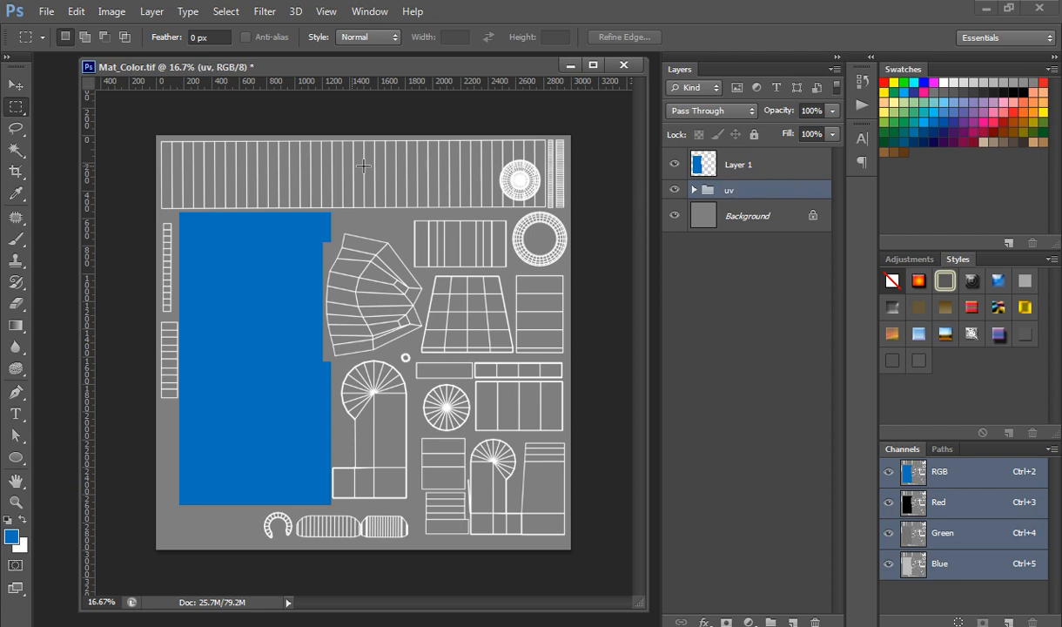
left_click(674, 191)
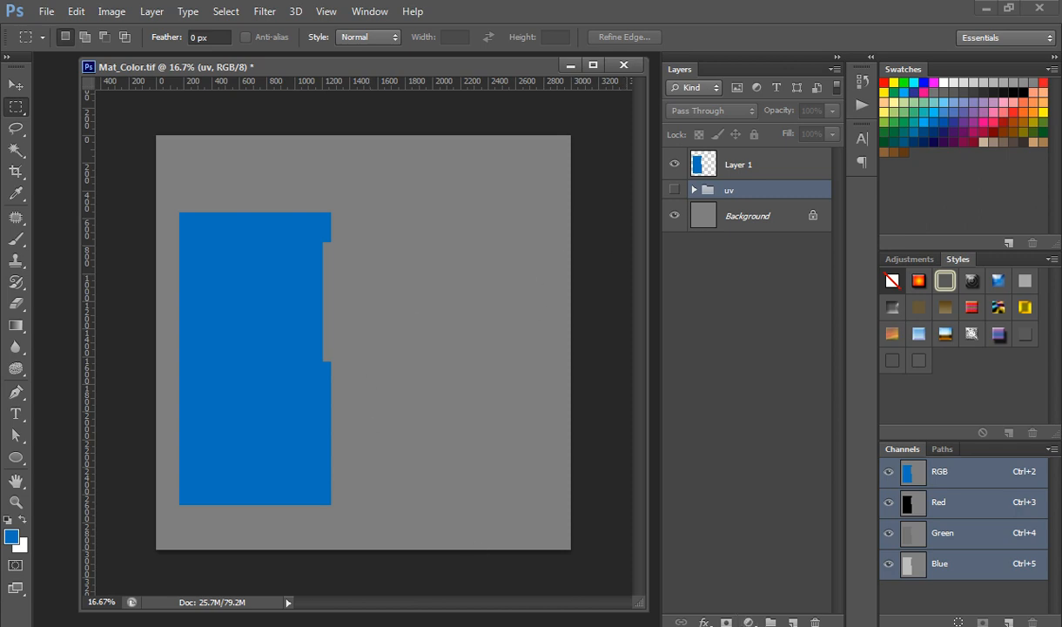
Step: Switch to CINEMA 4D and dismiss its Open File dialog without opening a file
key("alt+Tab")
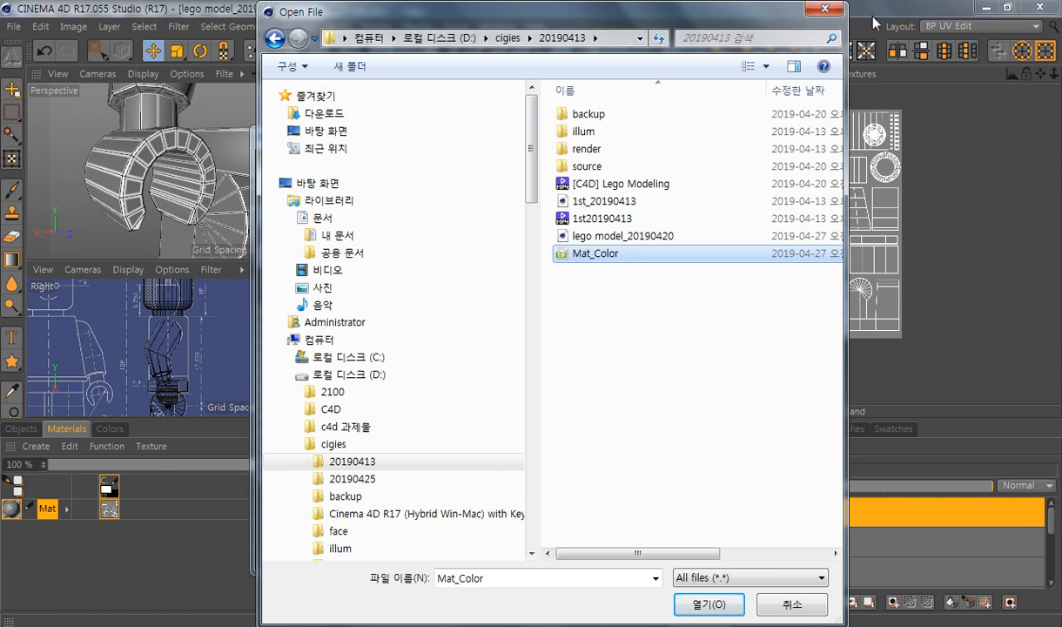
key("alt+Tab")
left_click_drag(764, 11, 769, 57)
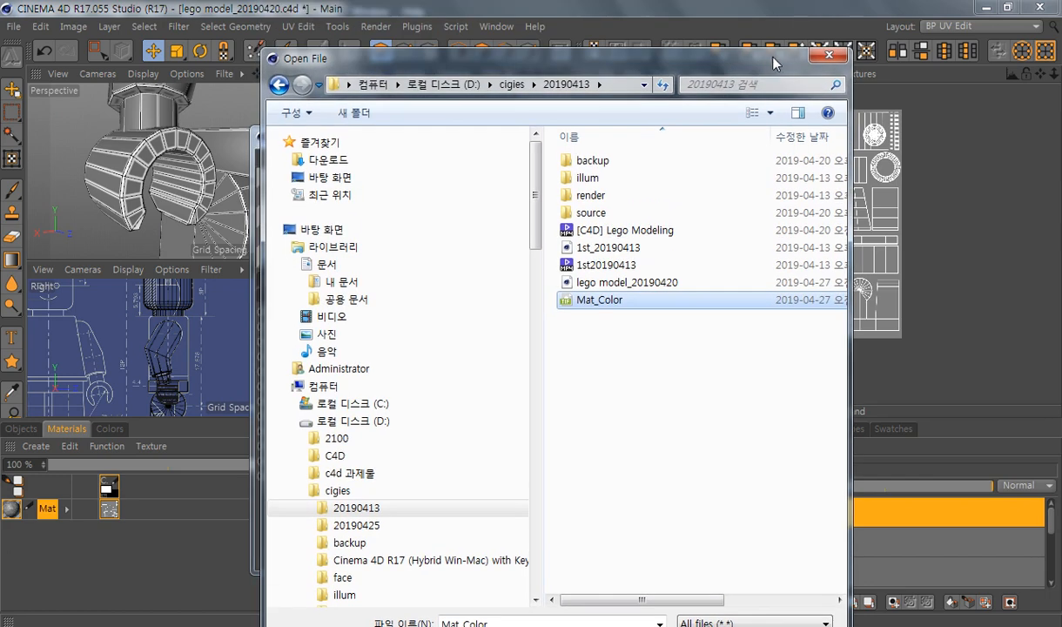
left_click(831, 53)
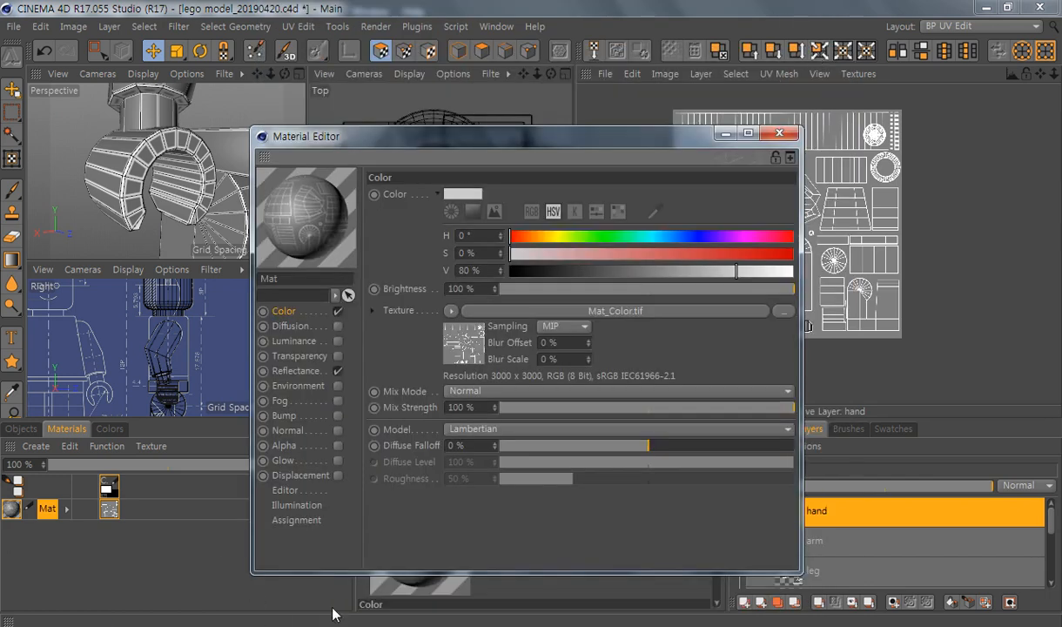
Step: Save Mat_Color.tif in Photoshop and reload it as the Mat material's color texture in CINEMA 4D
left_click(331, 570)
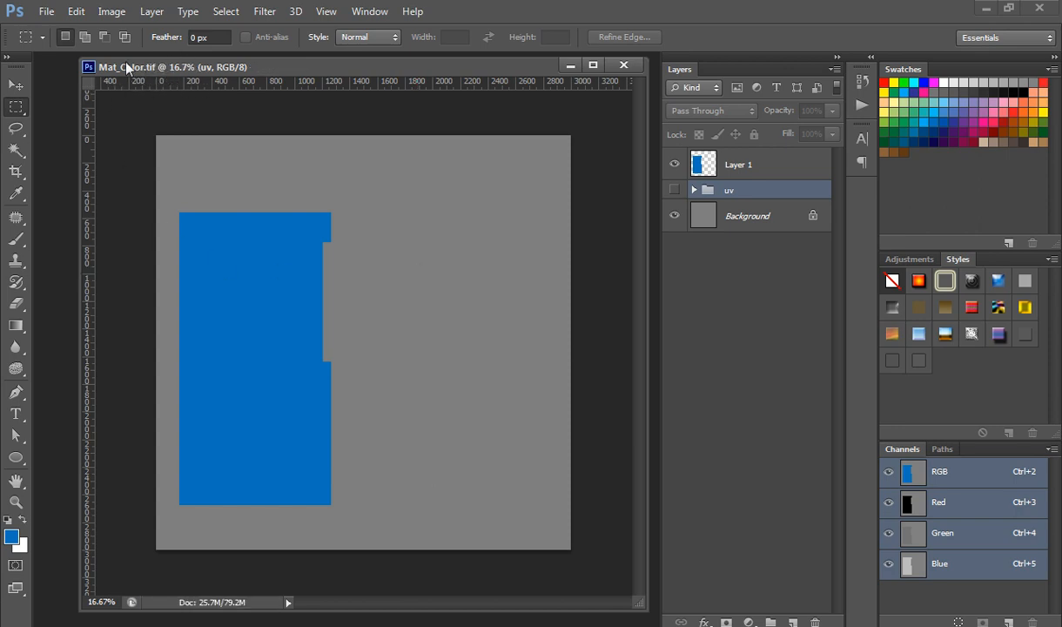
key("ctrl+s")
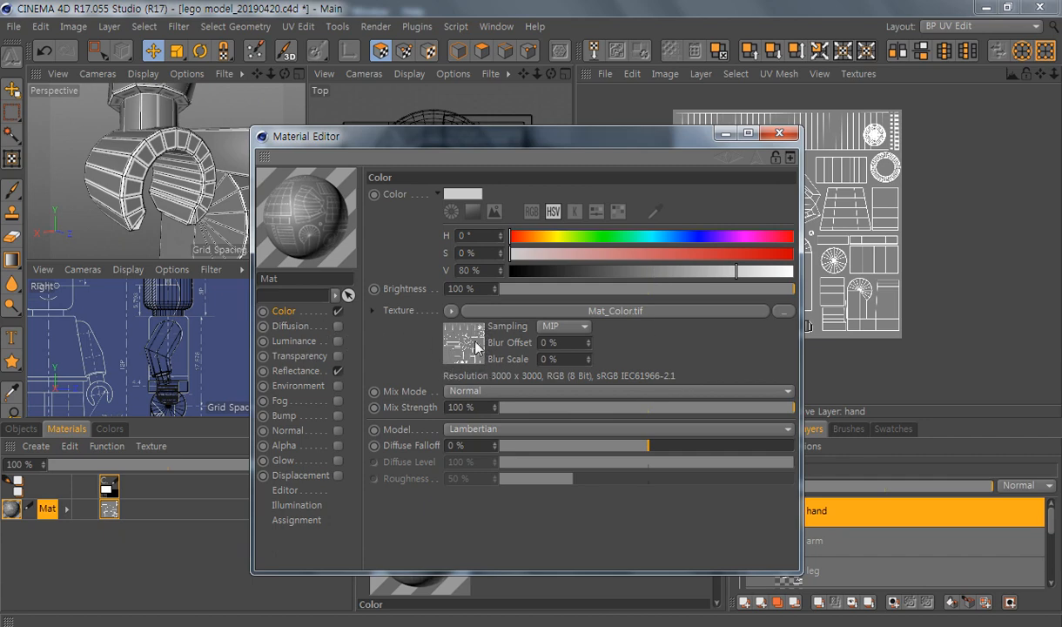
left_click(446, 330)
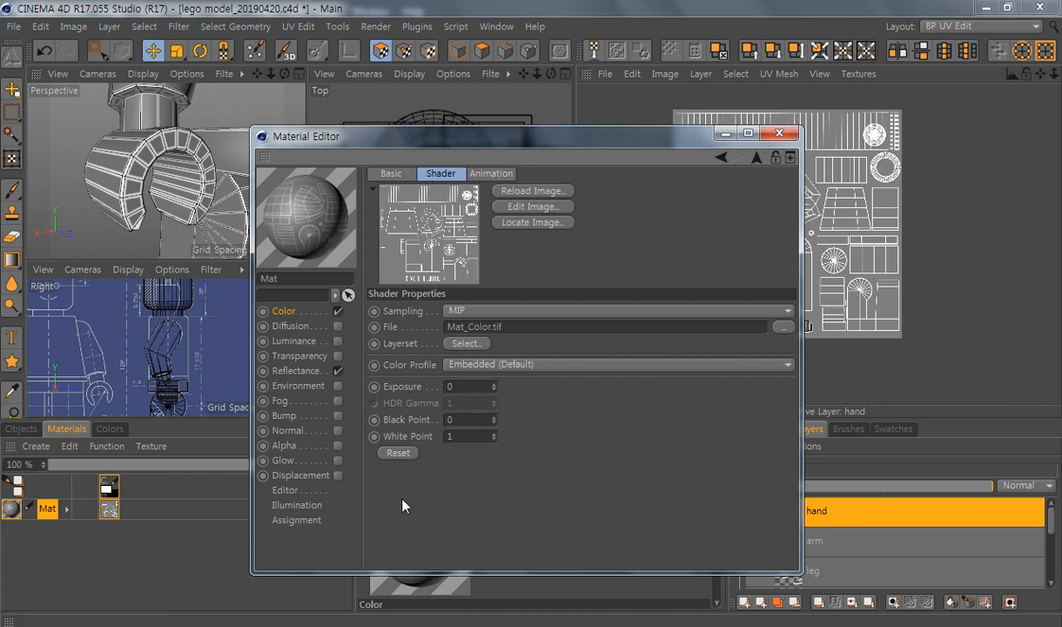
left_click(549, 196)
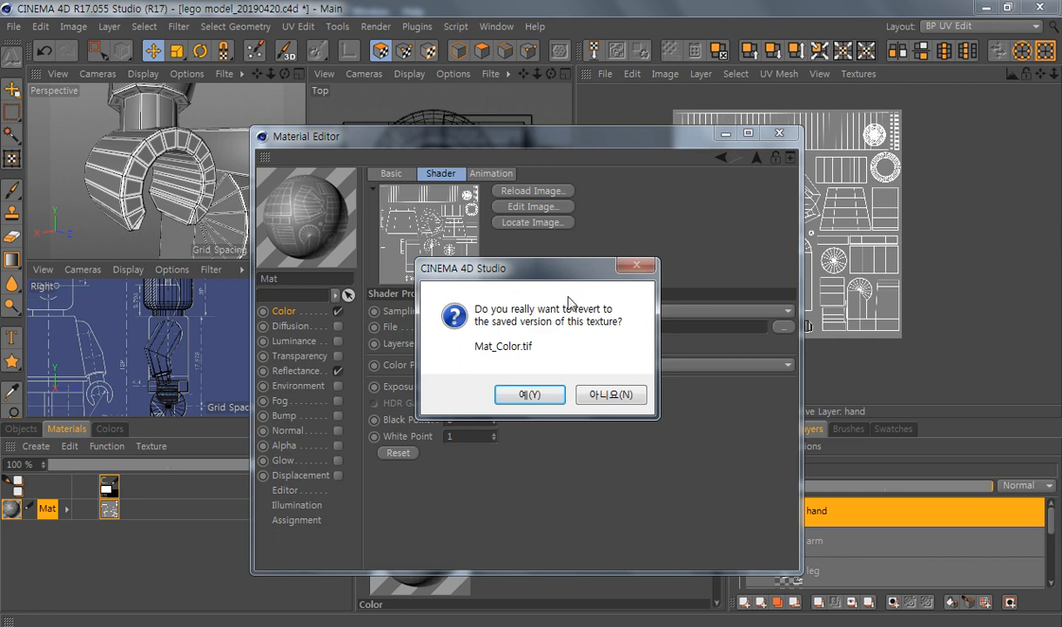
left_click(525, 395)
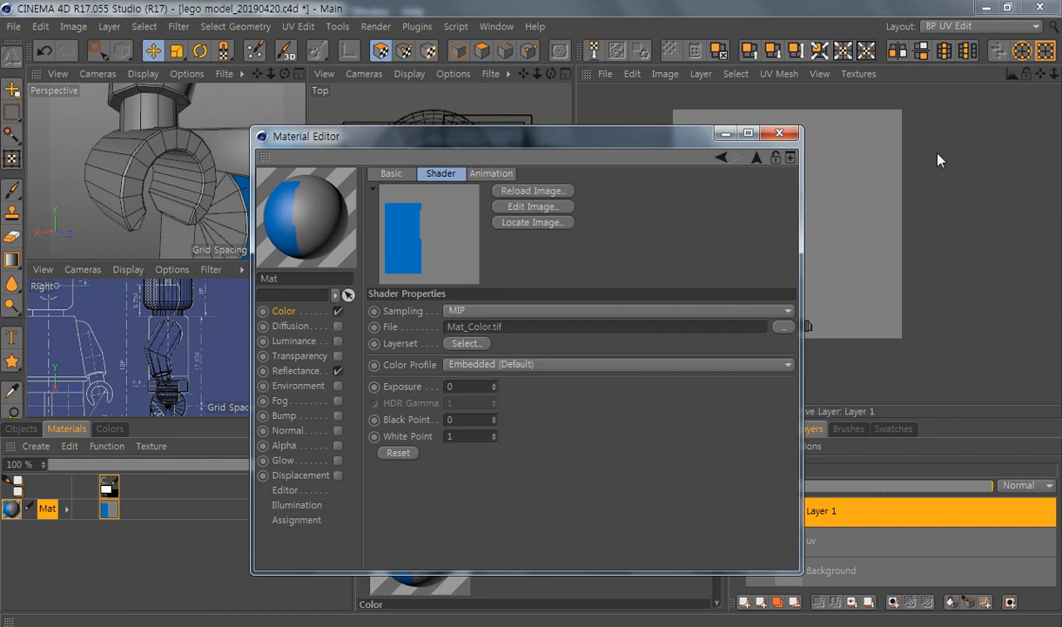
Step: Minimize the Material Editor and maximize the Perspective view, framing the textured waist and leg from the front
left_click(725, 134)
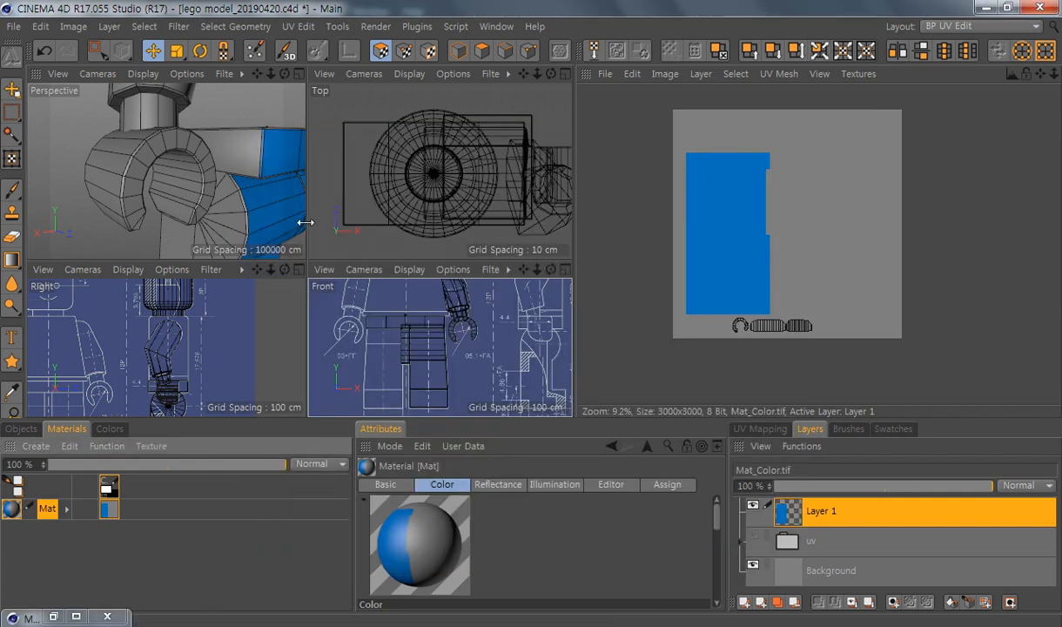
middle_click(268, 206)
right_click_drag(486, 289, 365, 288, "alt")
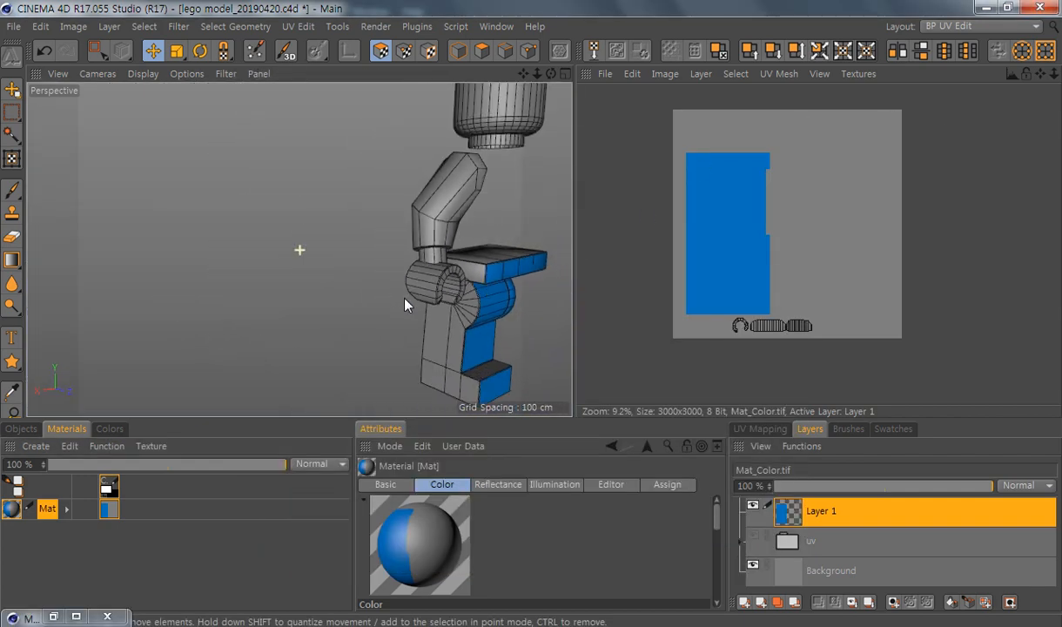
middle_click_drag(406, 299, 261, 277, "alt")
left_click_drag(261, 283, 171, 249, "alt")
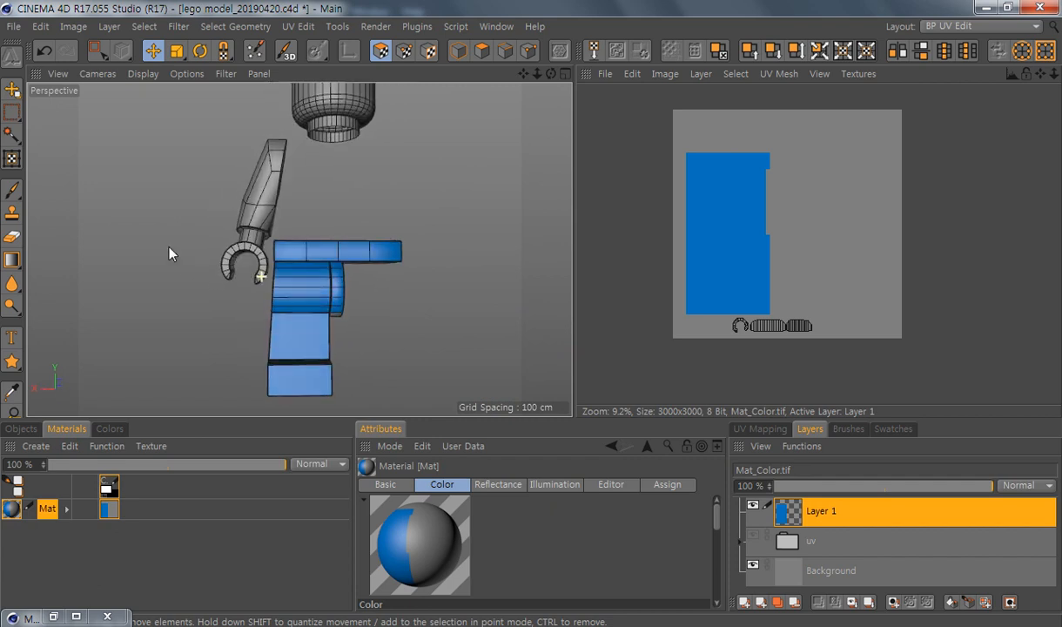
Step: Make the body object visible in the viewport and inspect the texture on the minifigure
left_click(21, 429)
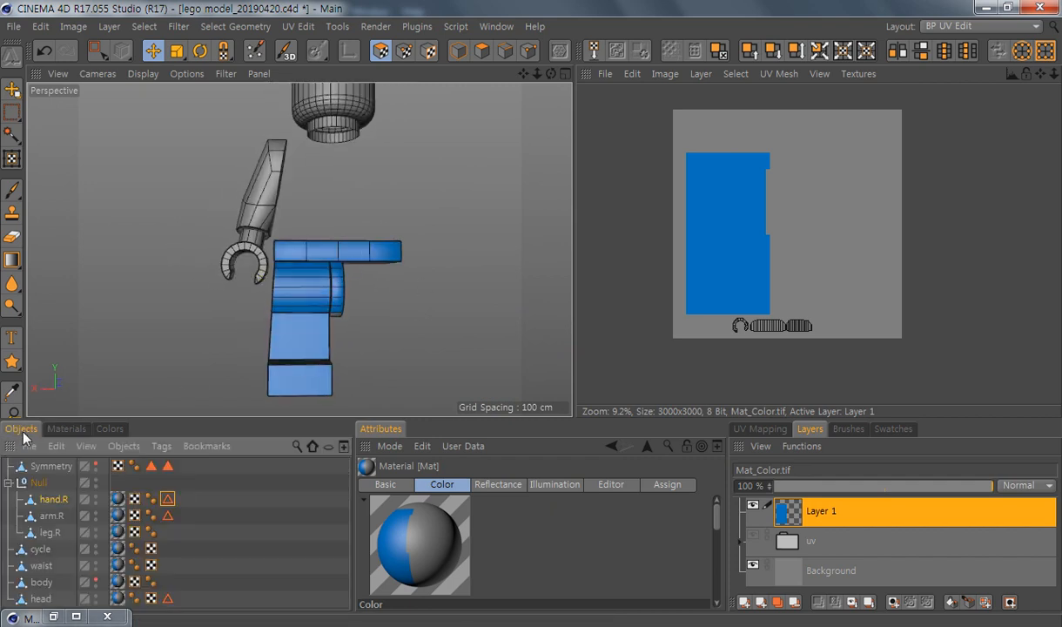
left_click(96, 581)
left_click_drag(406, 226, 259, 298, "alt")
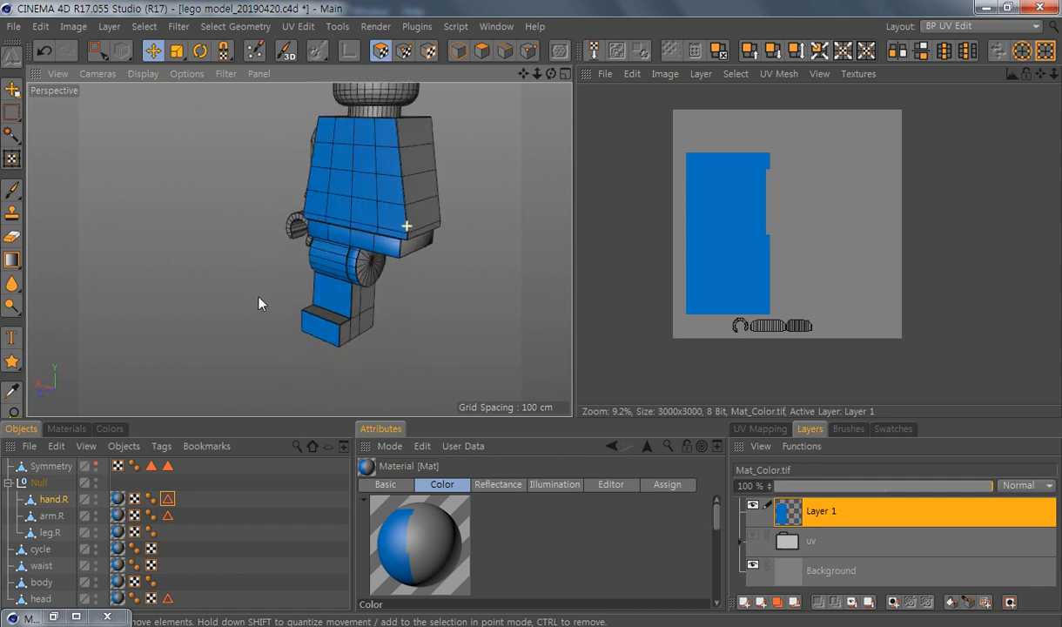
right_click_drag(371, 245, 362, 243, "alt")
middle_click_drag(383, 231, 327, 285, "alt")
left_click_drag(329, 284, 430, 259, "alt")
Step: Display the minifigure with Gouraud Shading without lines and check its front
left_click(151, 77)
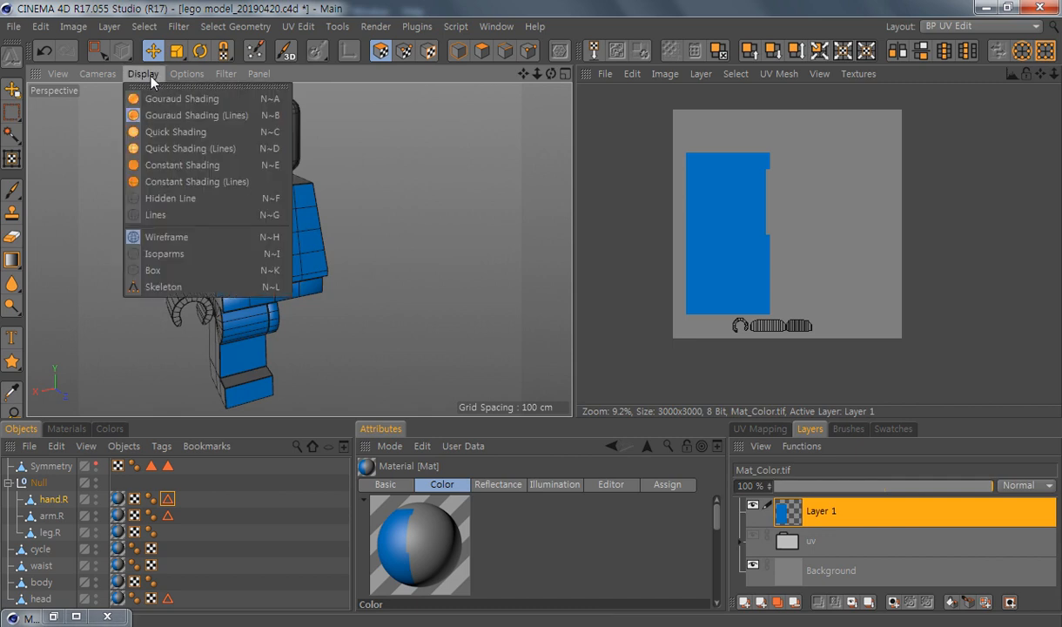
left_click(196, 99)
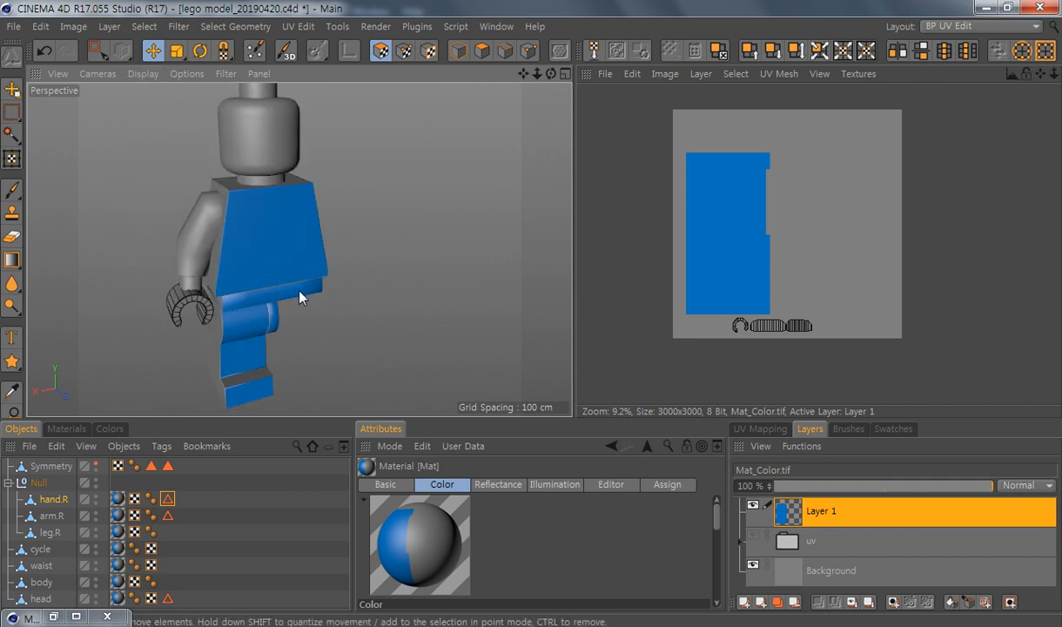
left_click_drag(298, 297, 325, 289, "alt")
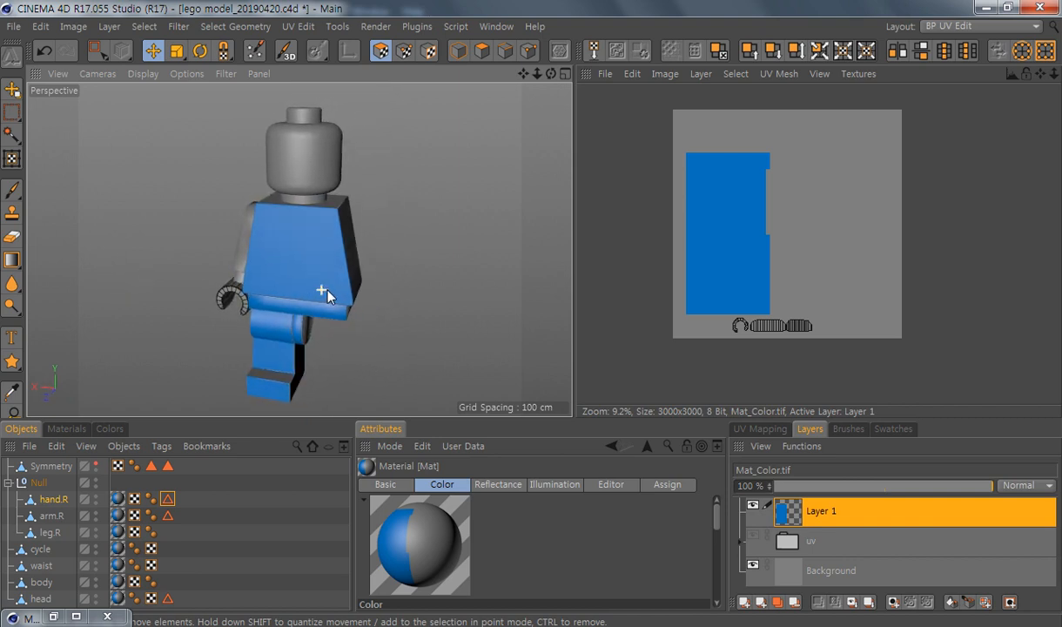